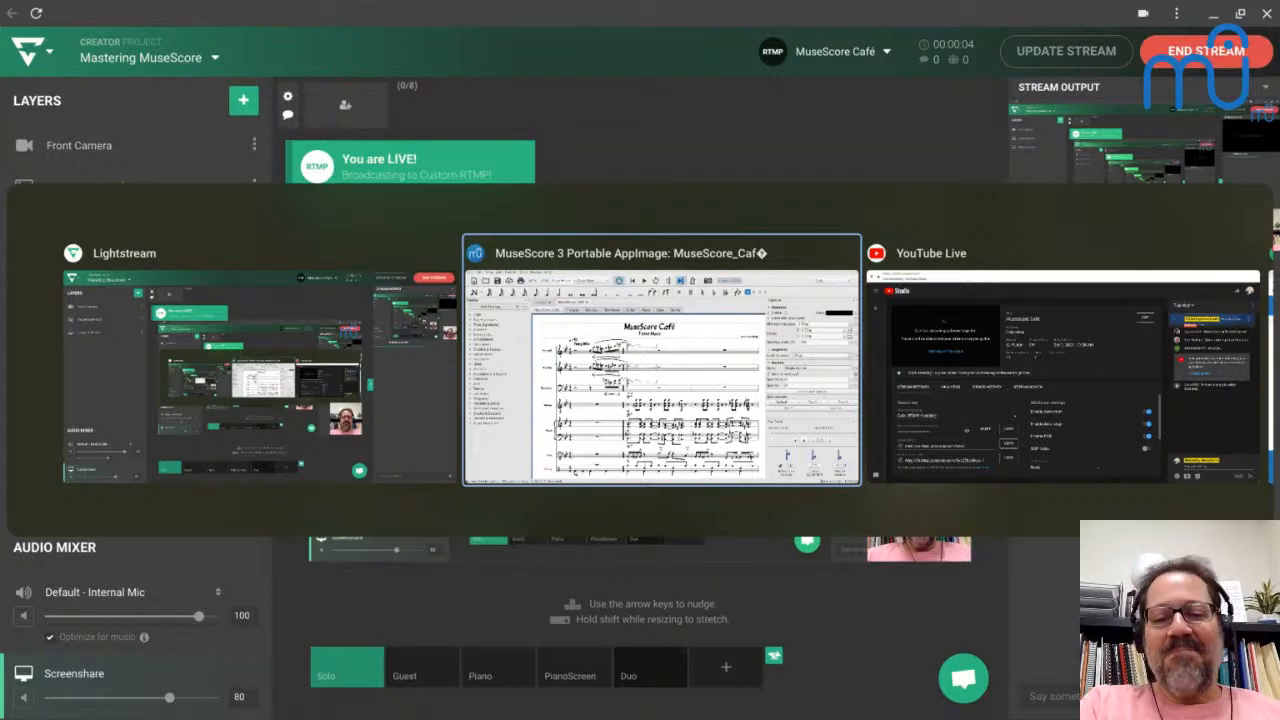
- Switch to MuseScore, stop the playback of the MuseScore_Café theme and return to the beginning of the score
key(alt+Tab)
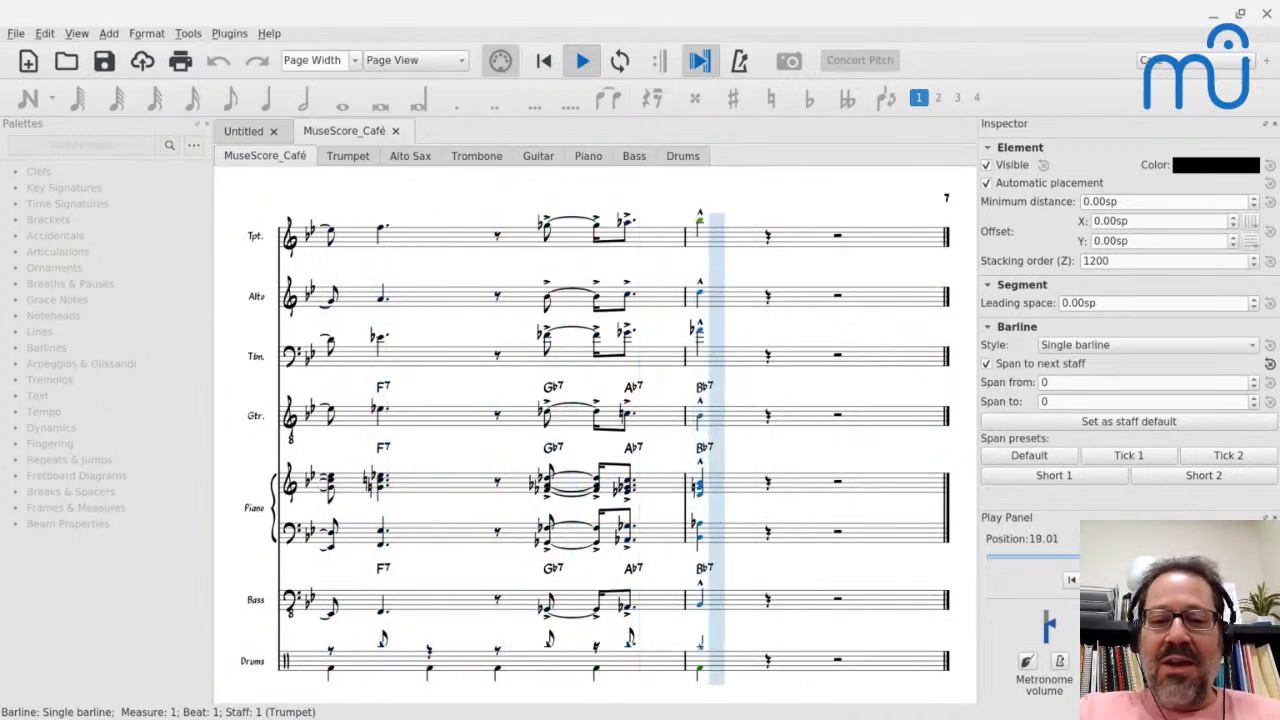
key(space)
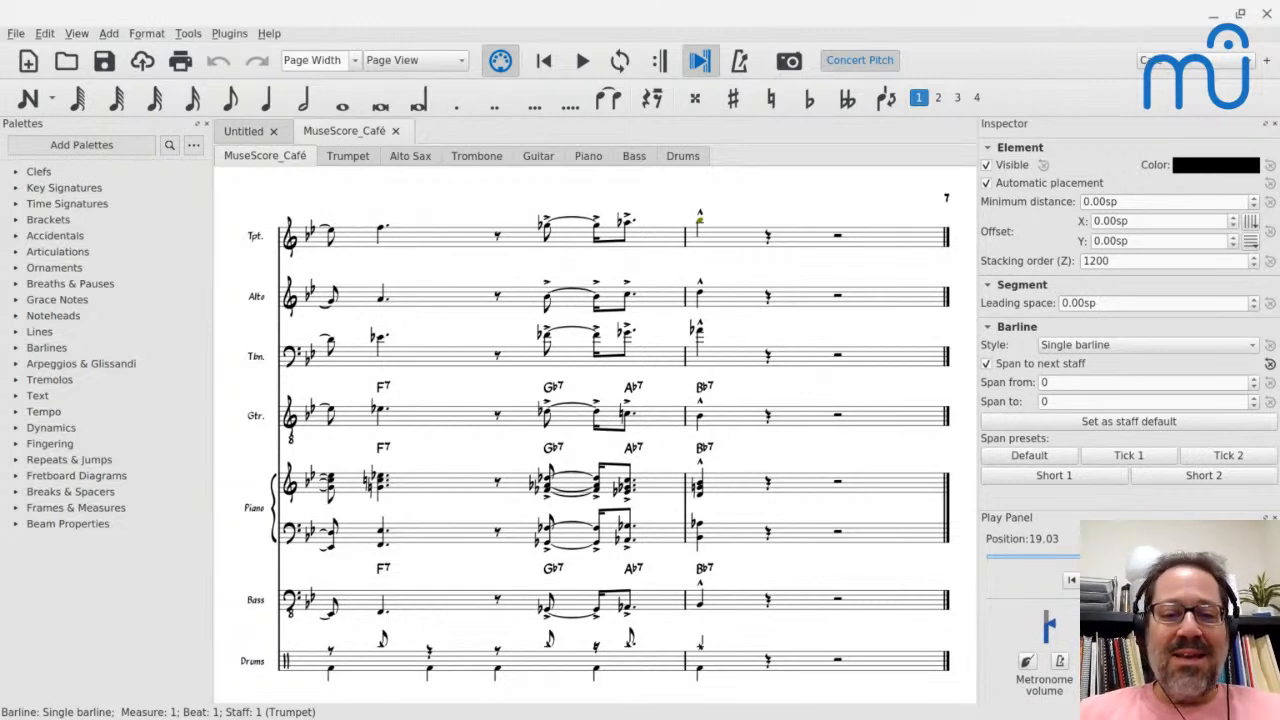
key(Home)
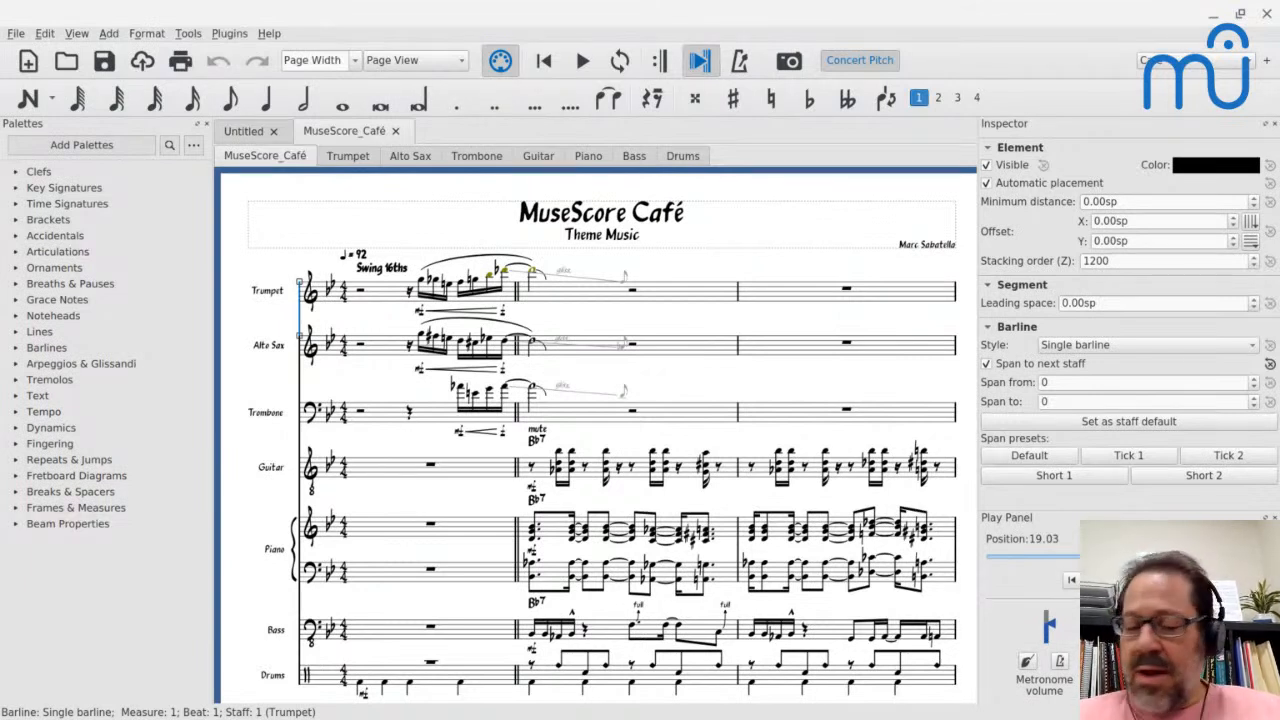
- Switch to Chrome, open the MuseScore Café Conversation space in the Mastering MuseScore Community and look through its latest posts
key(alt+Tab)
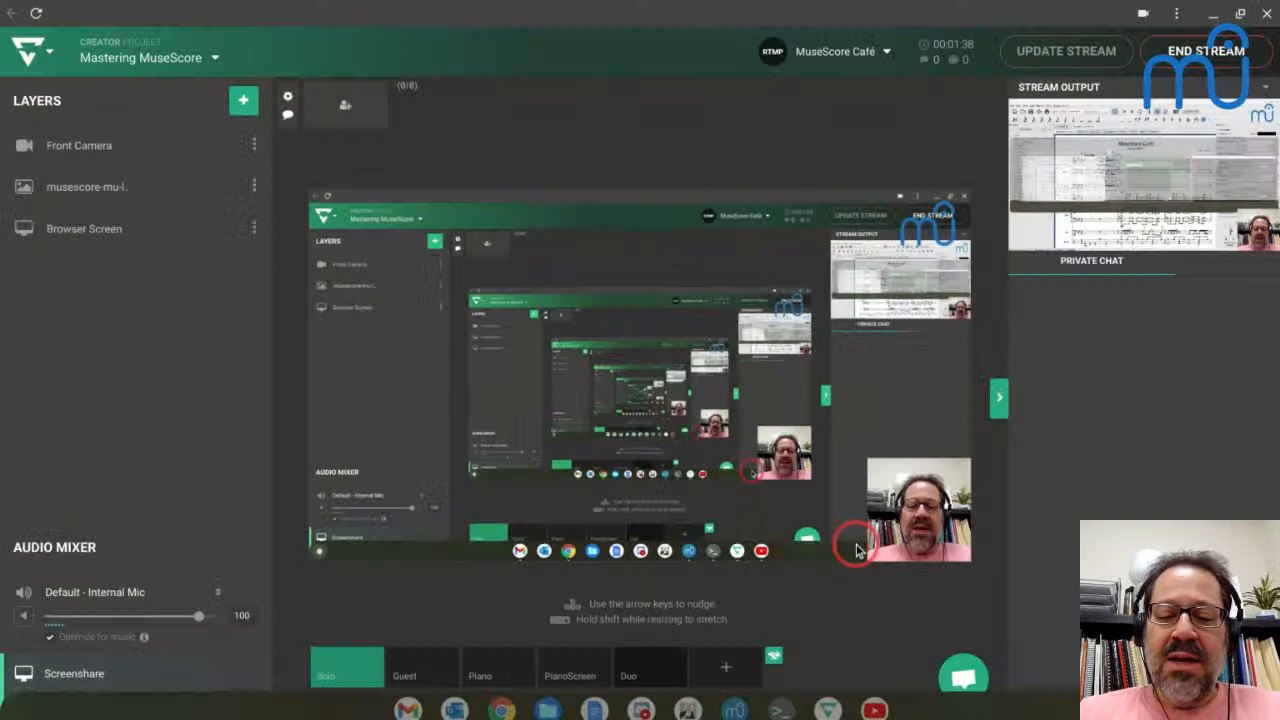
key(alt+Tab)
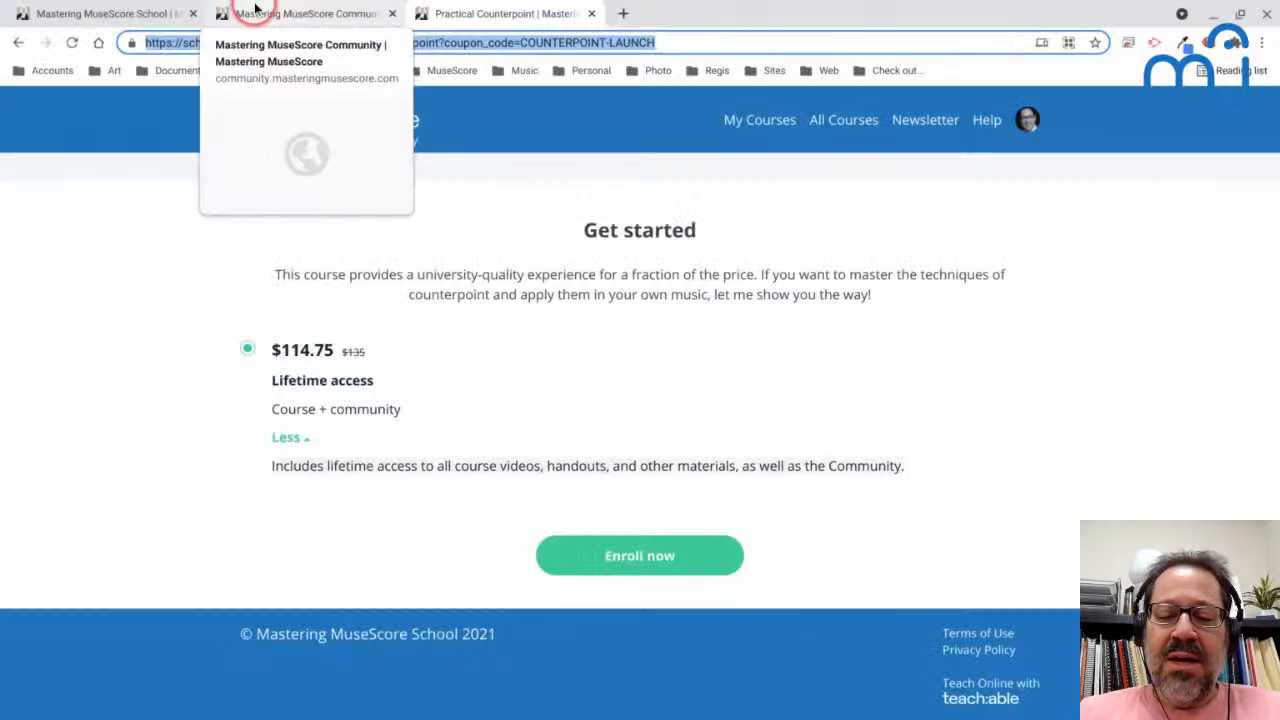
click(257, 12)
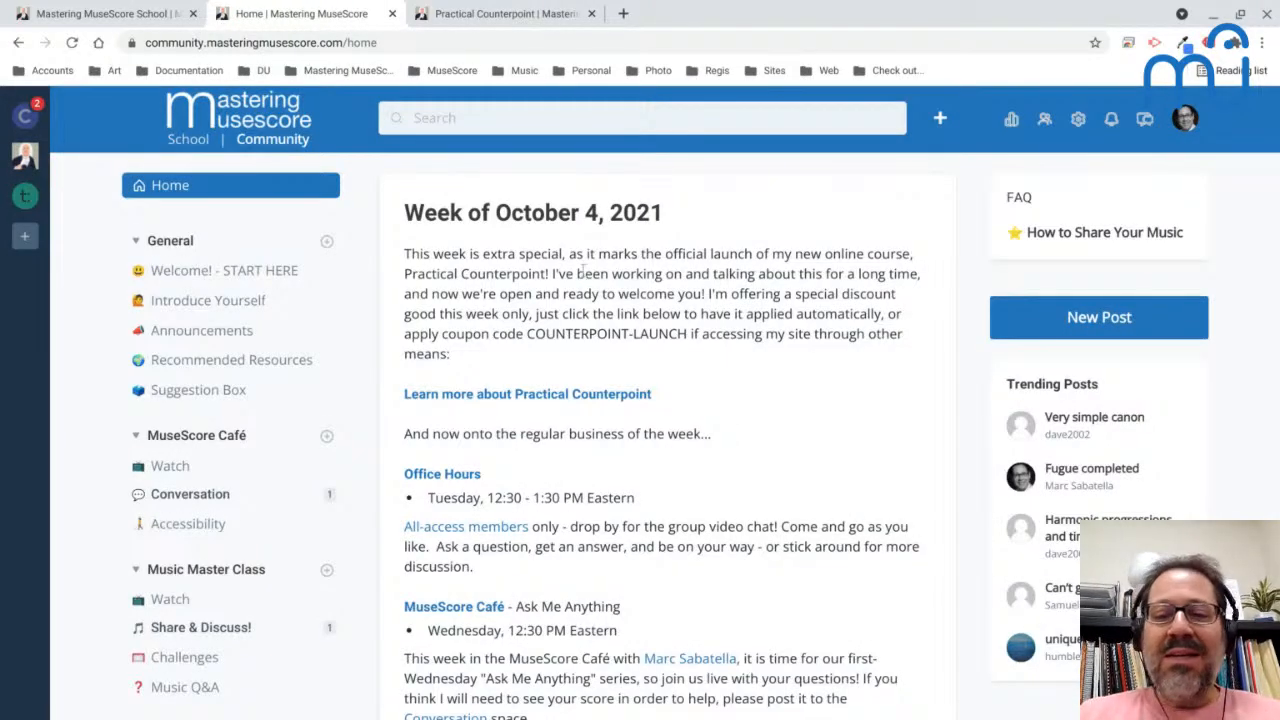
click(180, 499)
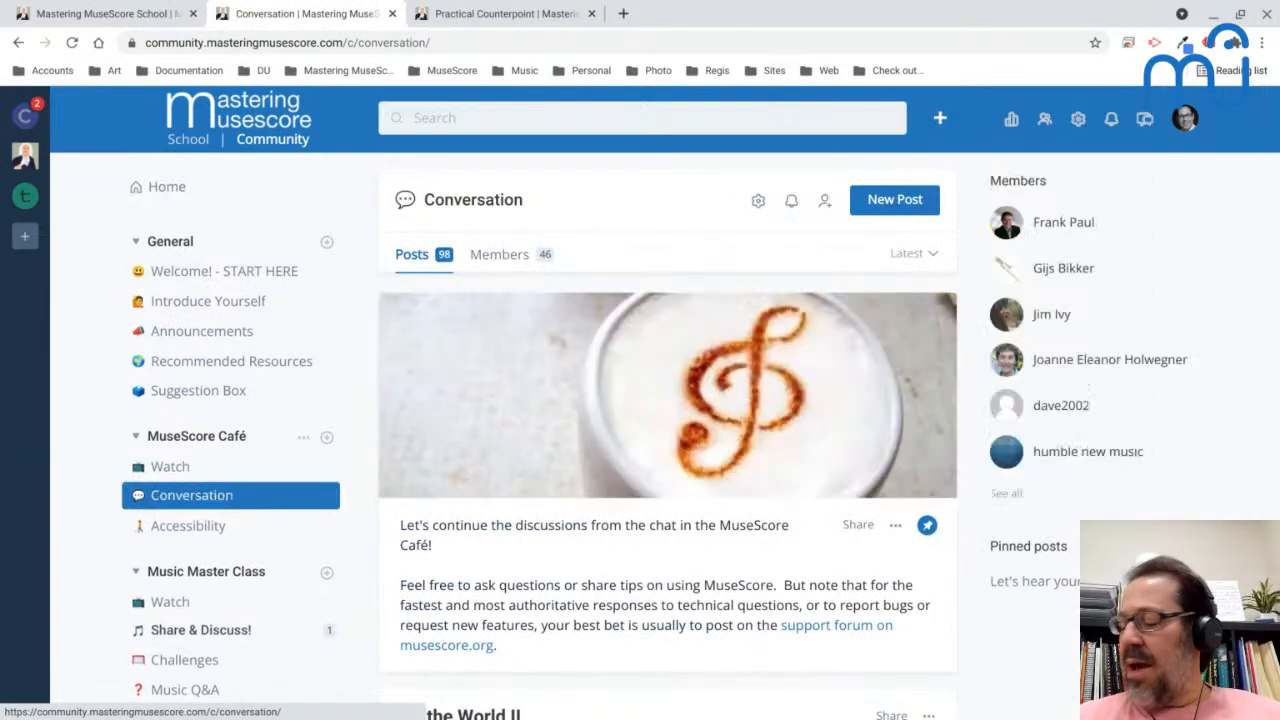
scroll(200, 495, down, 2)
scroll(200, 495, up, 2)
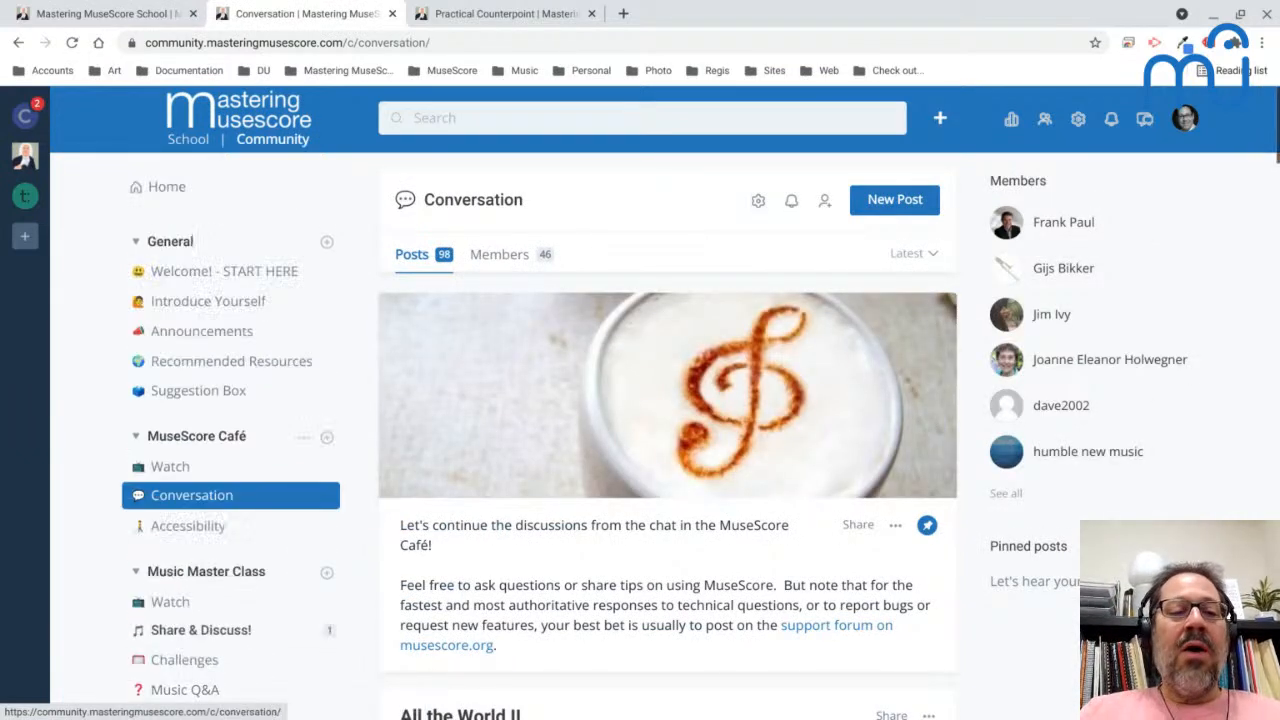
scroll(521, 605, down, 5)
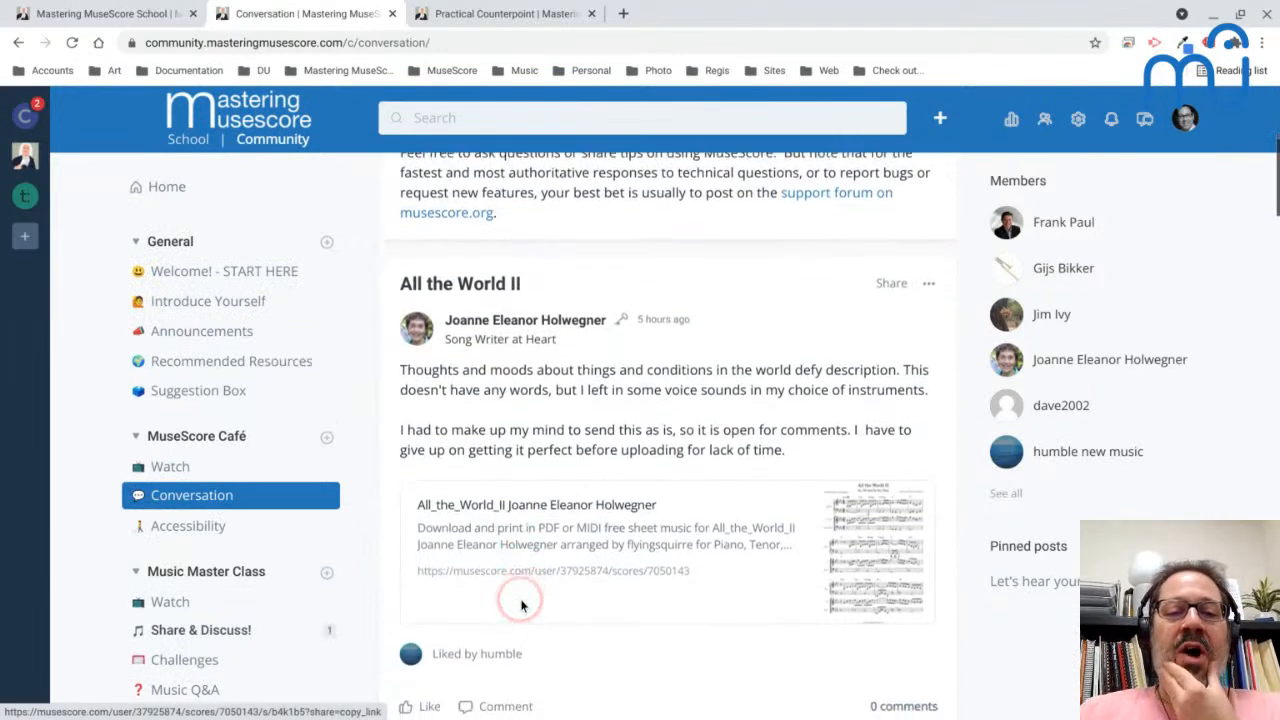
scroll(505, 570, up, 6)
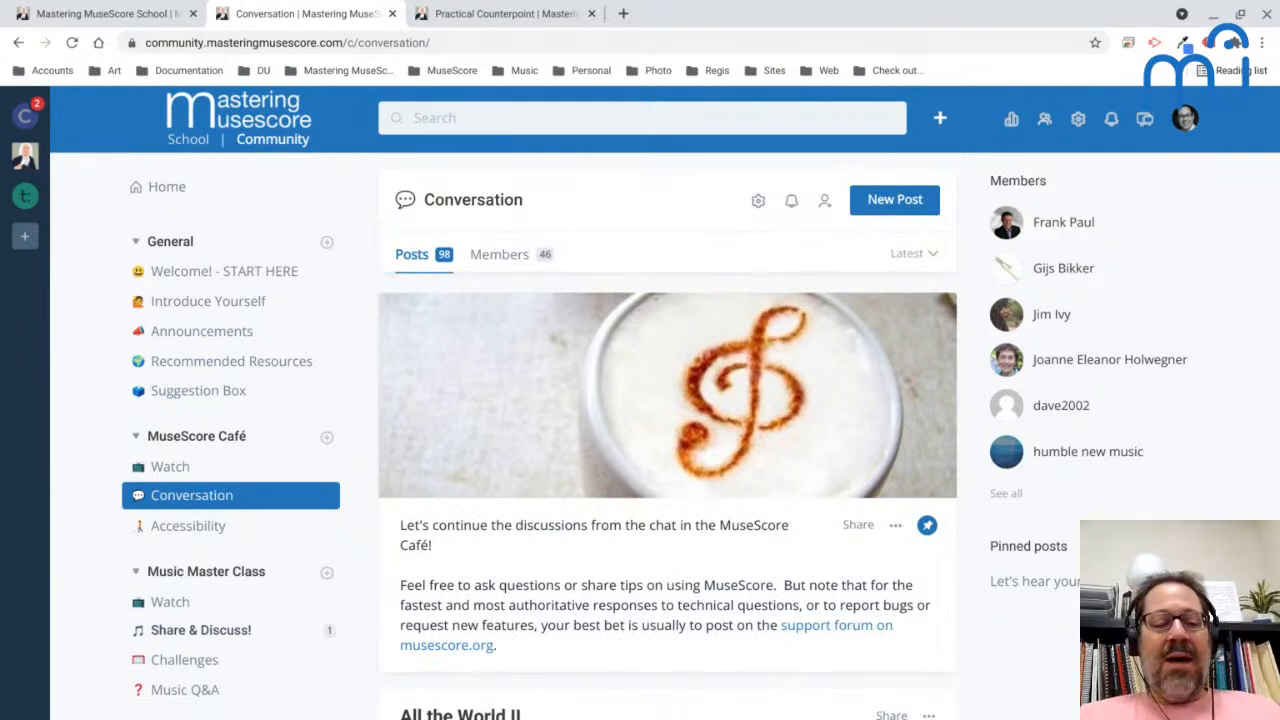
- Switch back to MuseScore and open Practical_Counterpoint.mscz from the Counterpoint folder inside Scores/Courses
key(alt+Tab)
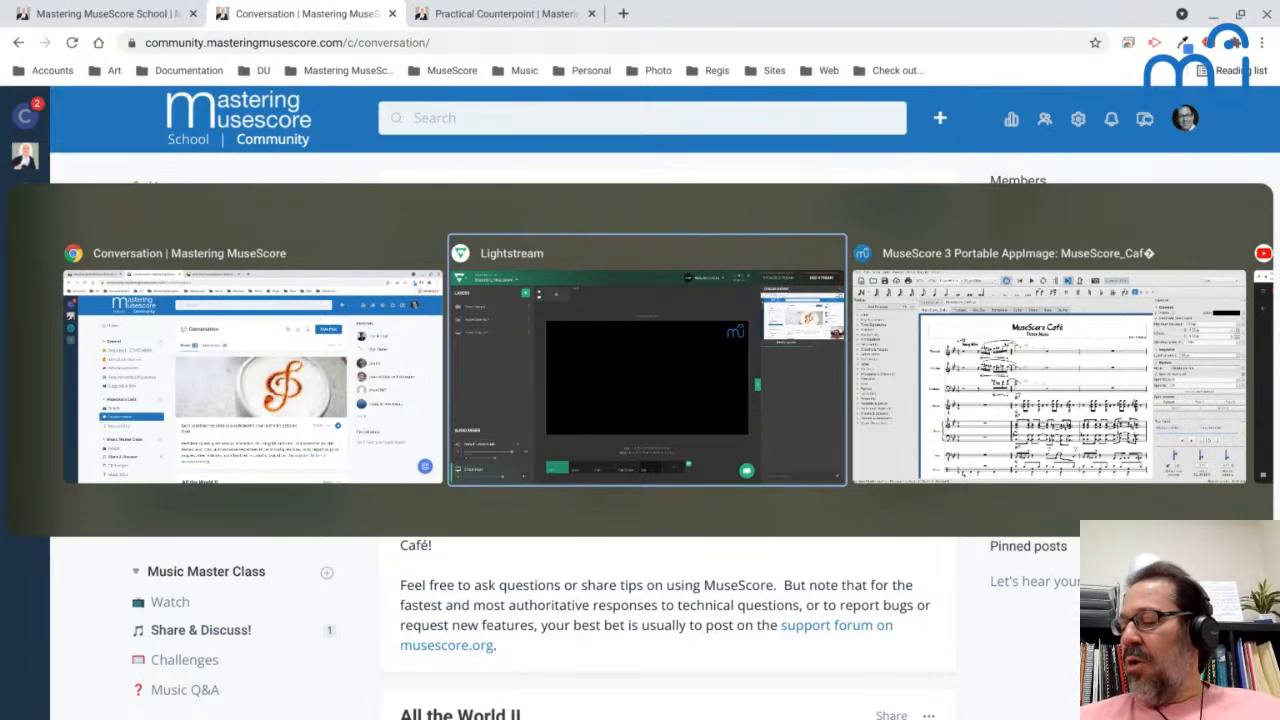
key(alt+Tab)
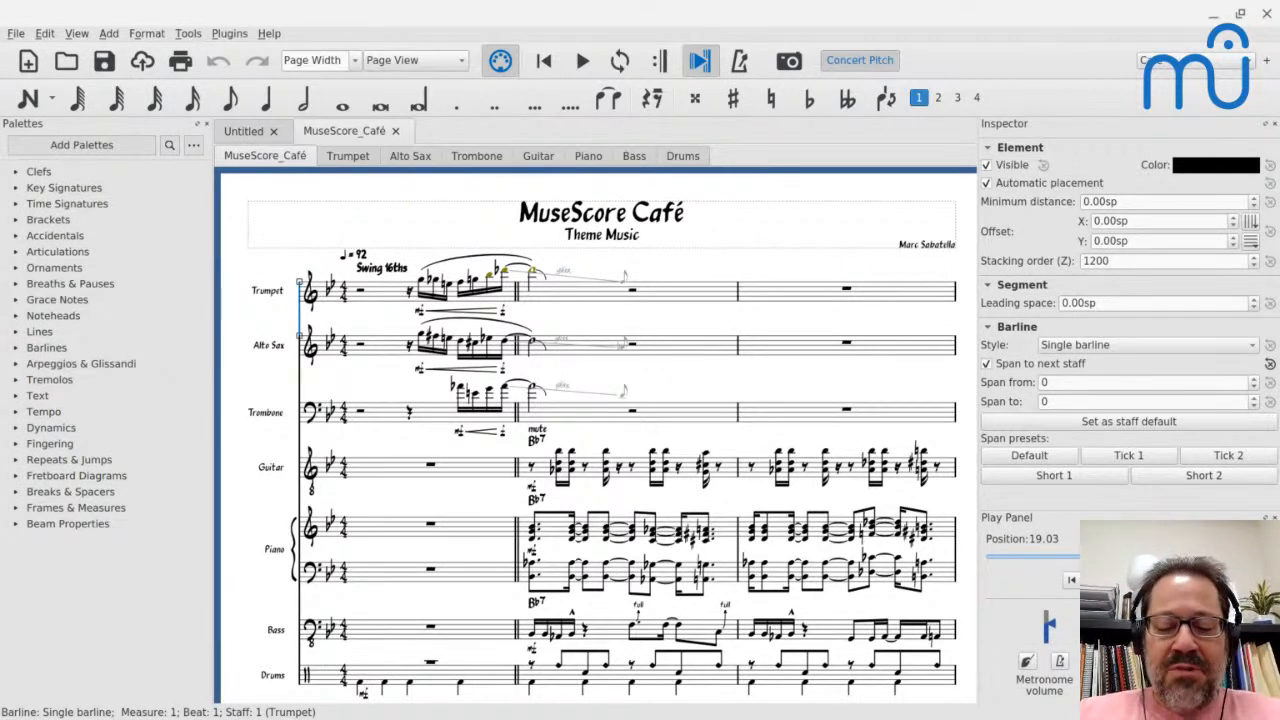
key(ctrl+o)
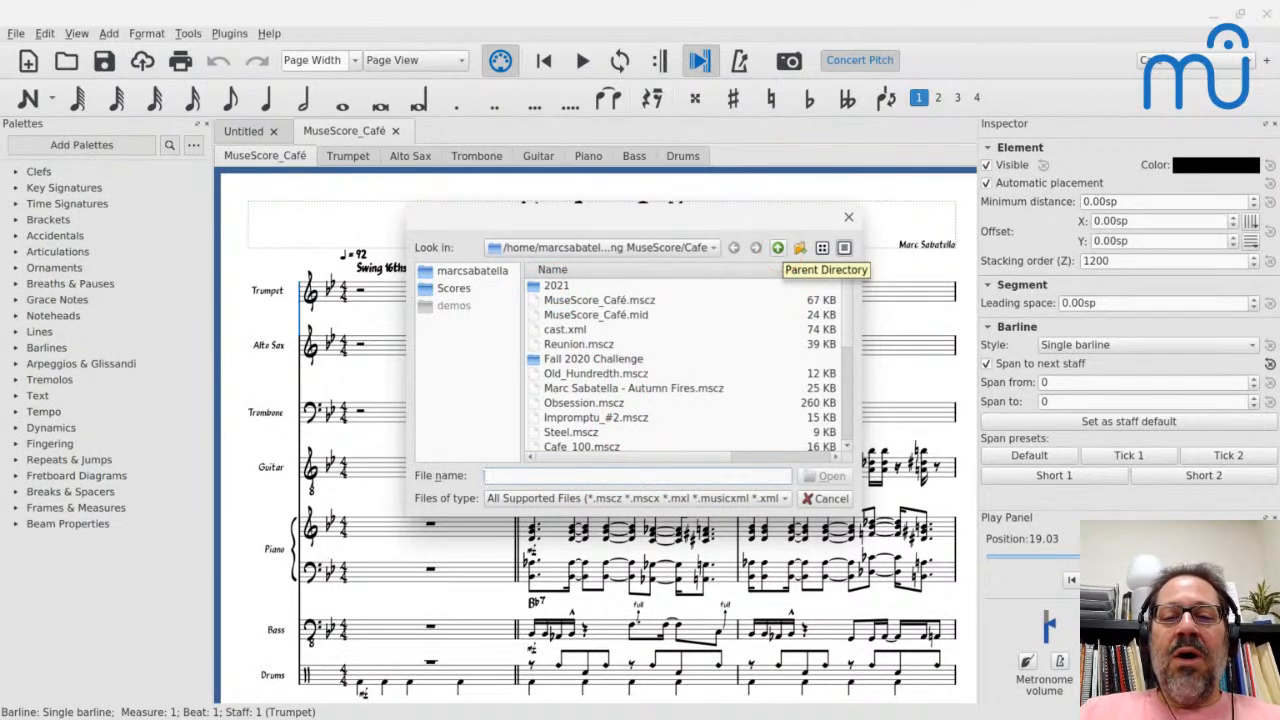
click(778, 248)
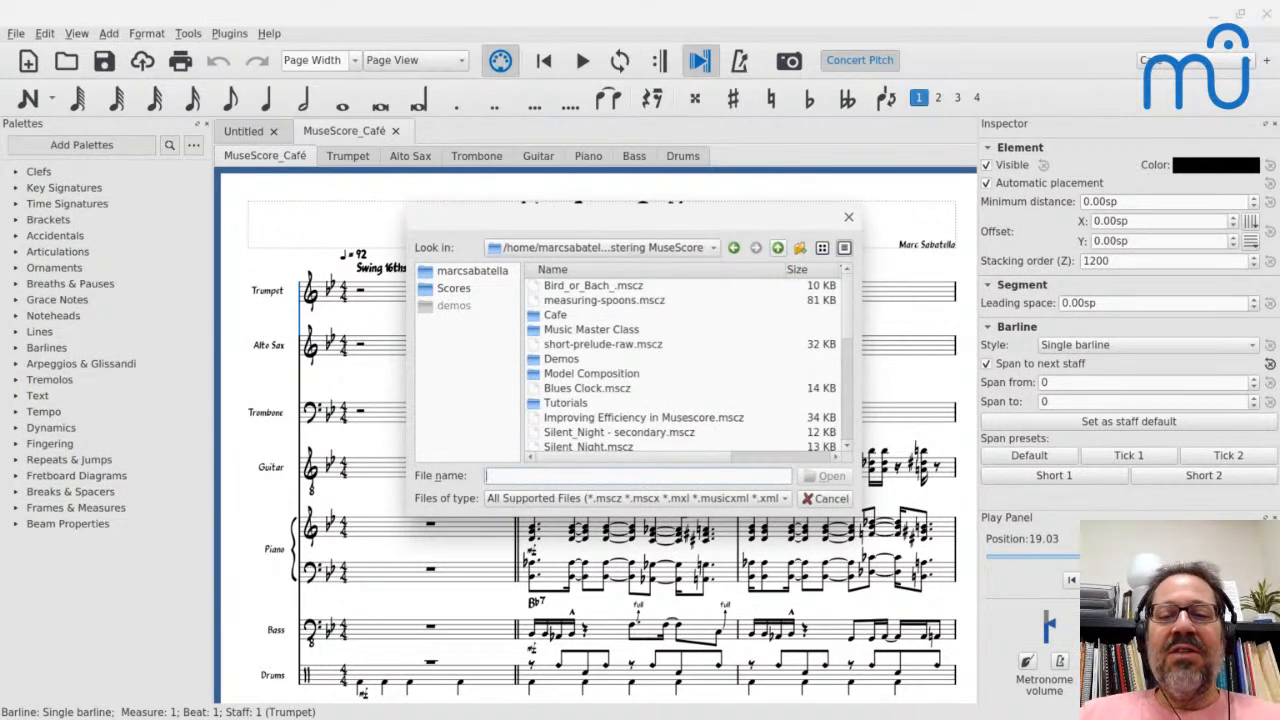
click(779, 249)
click(587, 306)
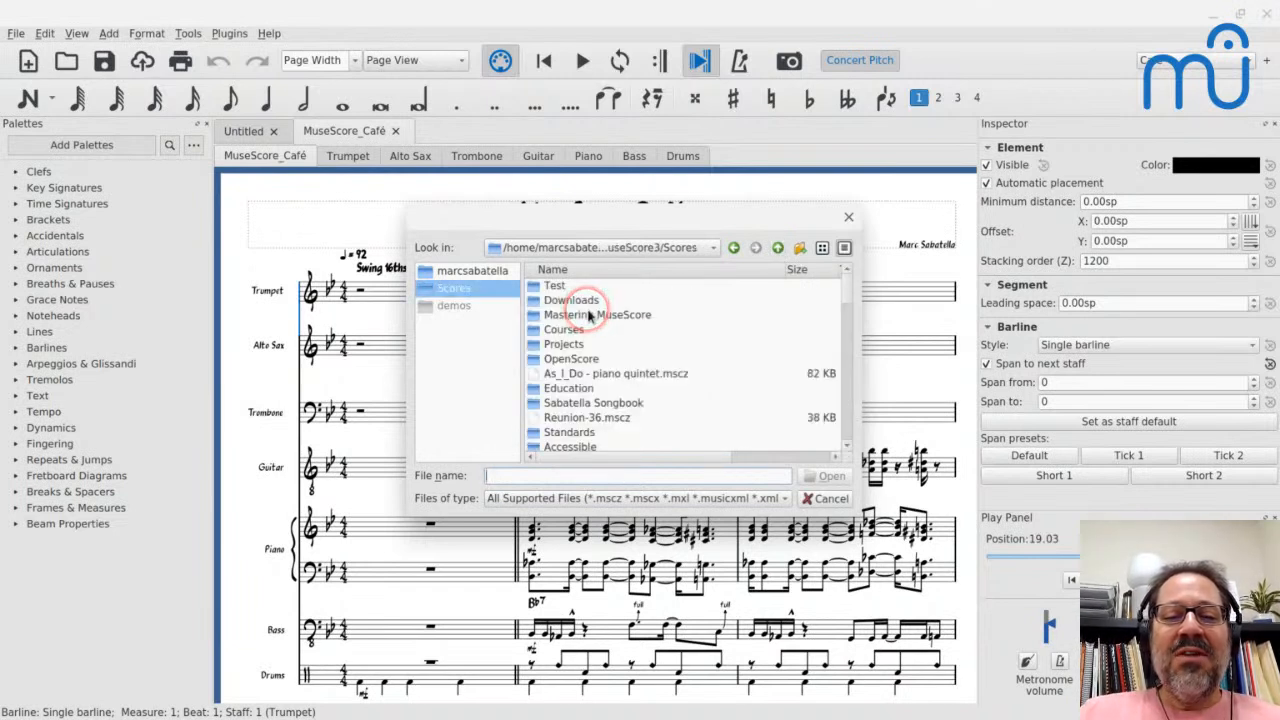
double_click(563, 330)
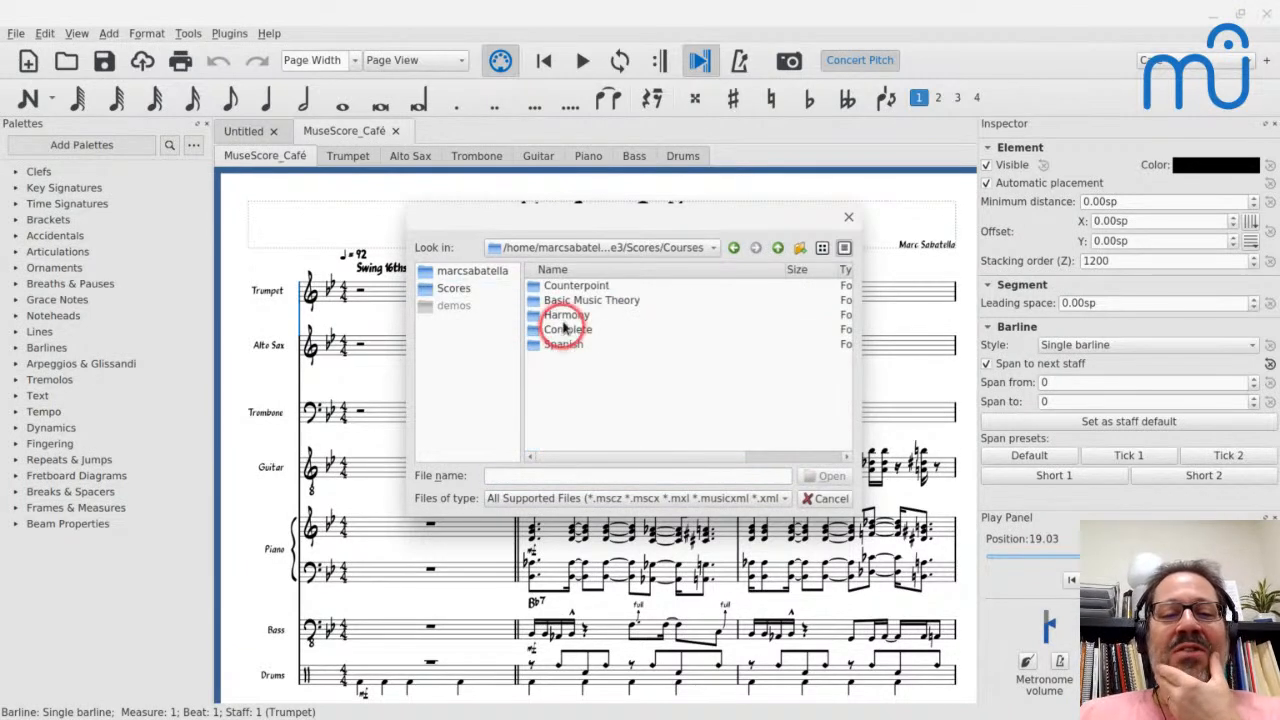
click(558, 287)
double_click(558, 287)
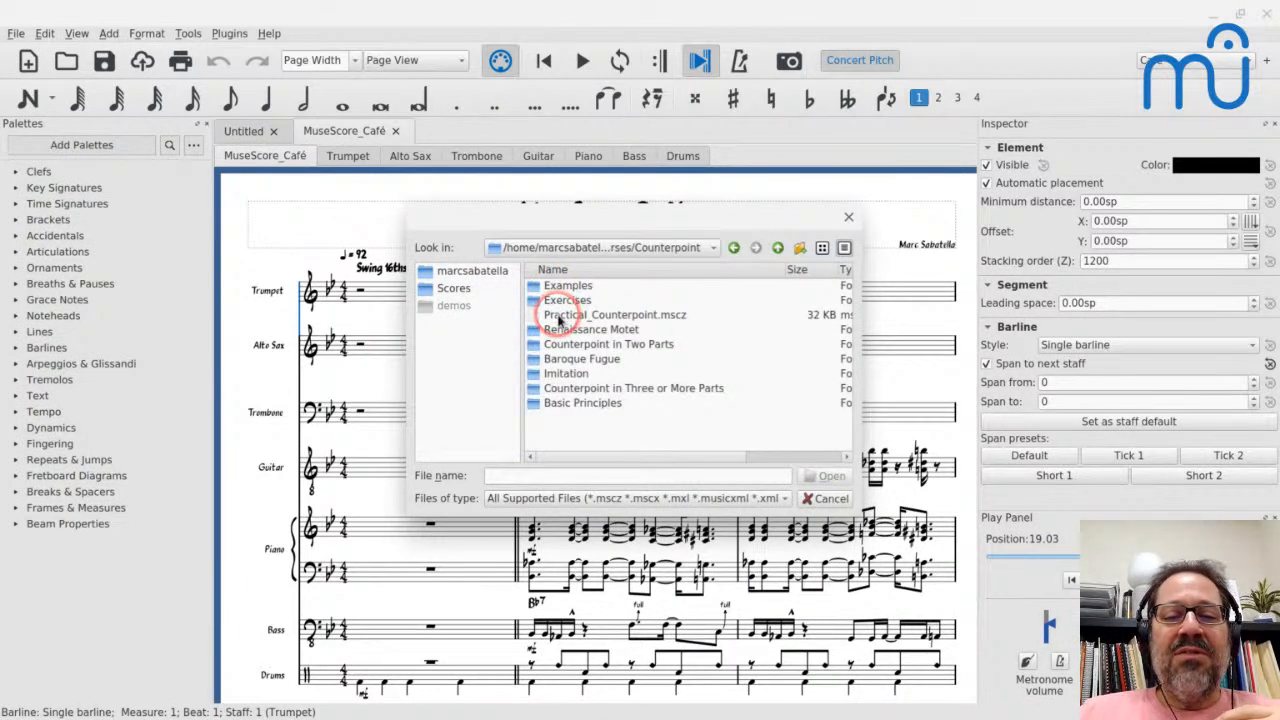
click(559, 317)
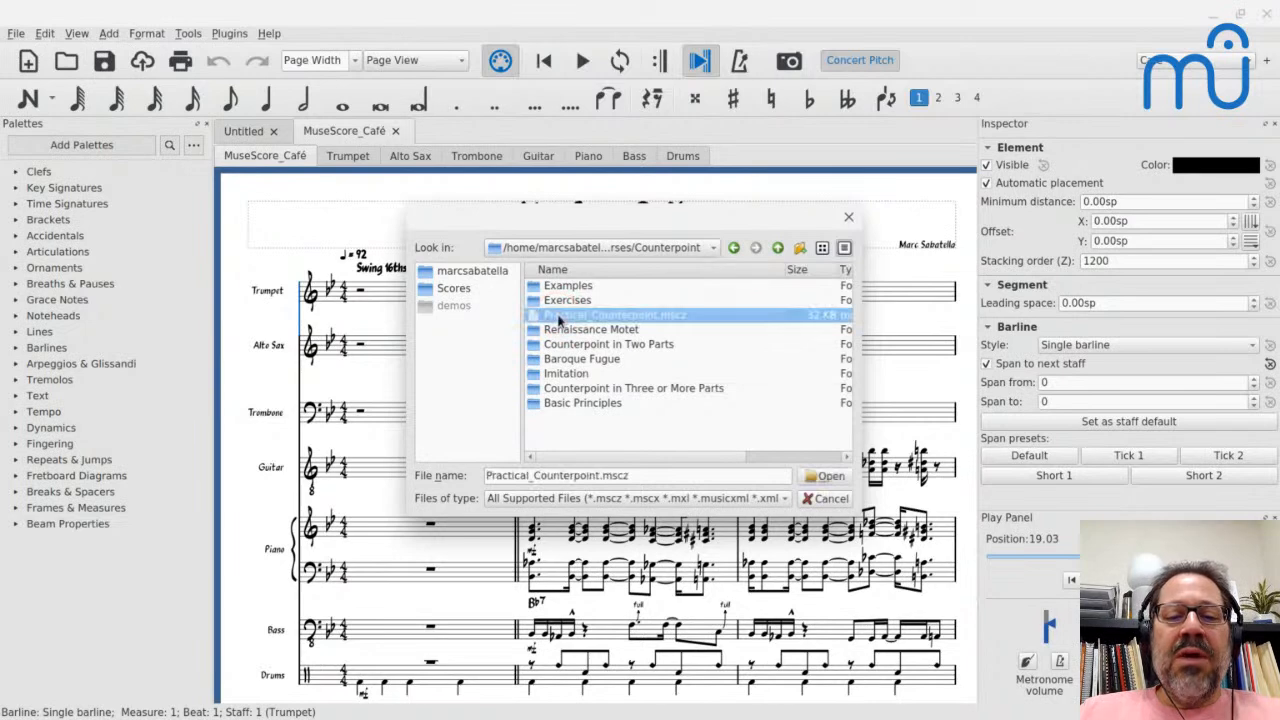
key(Return)
key(Return)
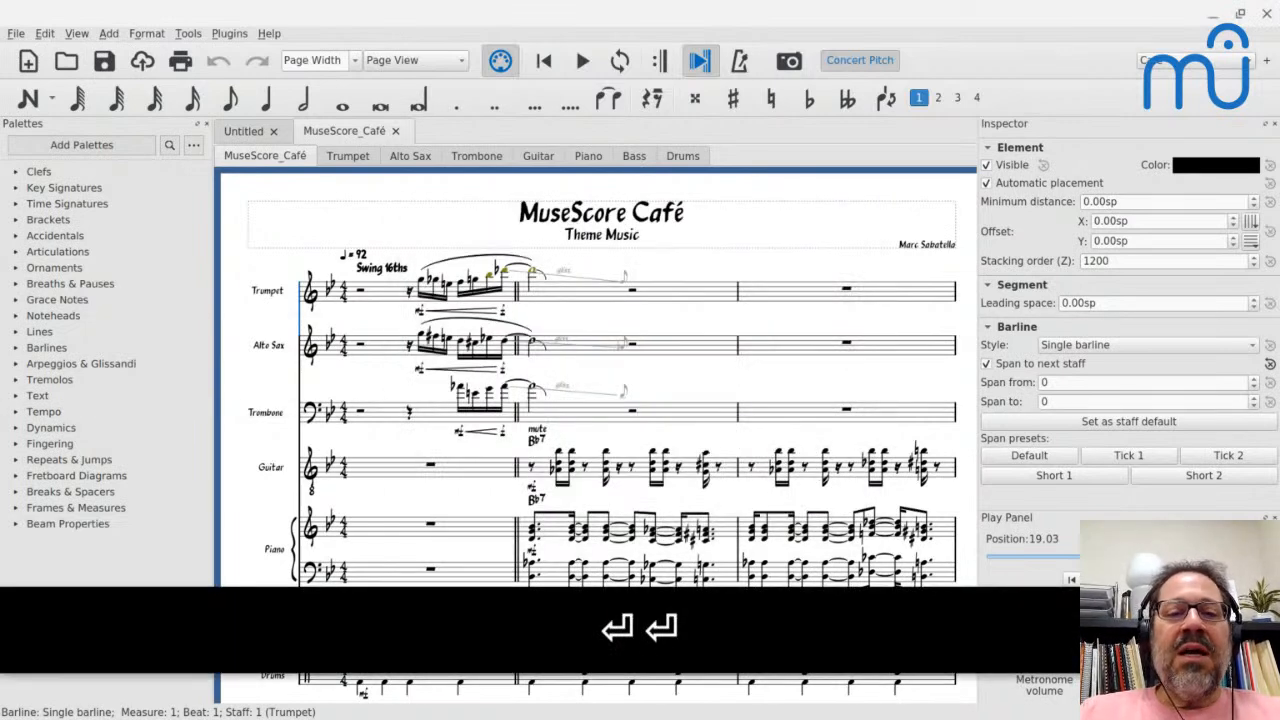
- Open Pie Jesu.mscz and Fugue_in_D_Minor.mscz together from the Counterpoint course's Exercises folder
key(ctrl+o)
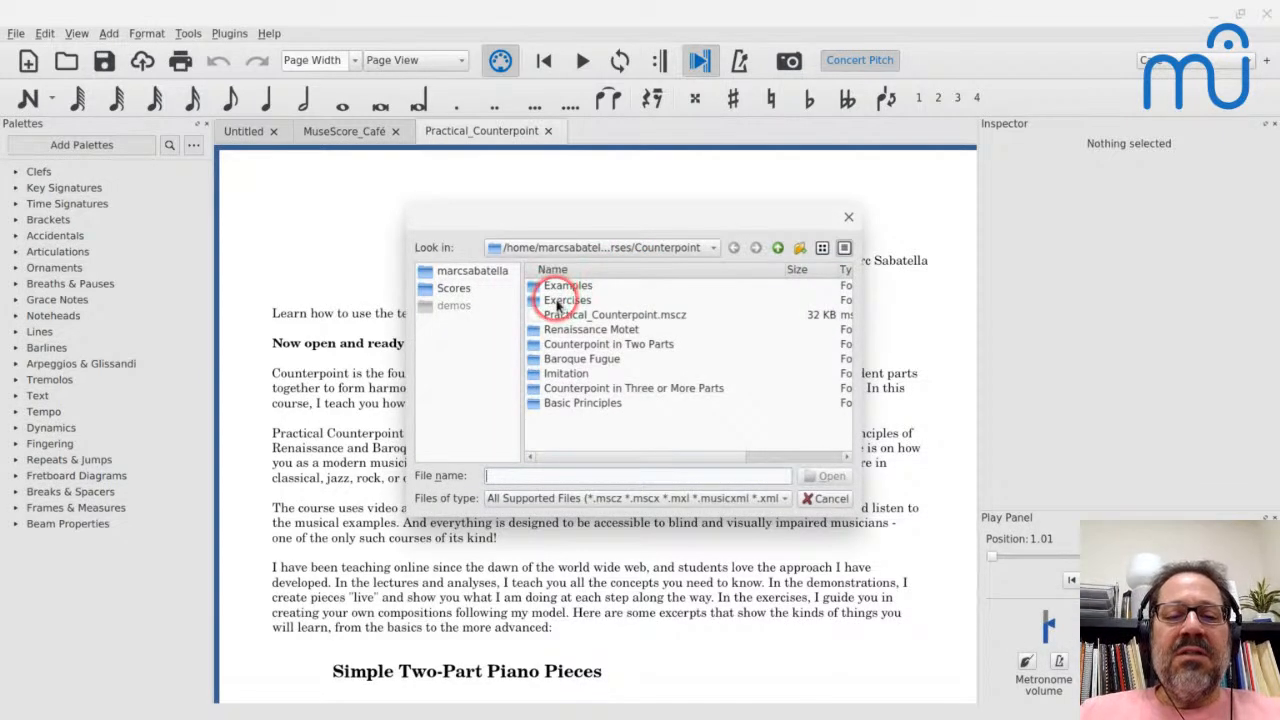
double_click(558, 301)
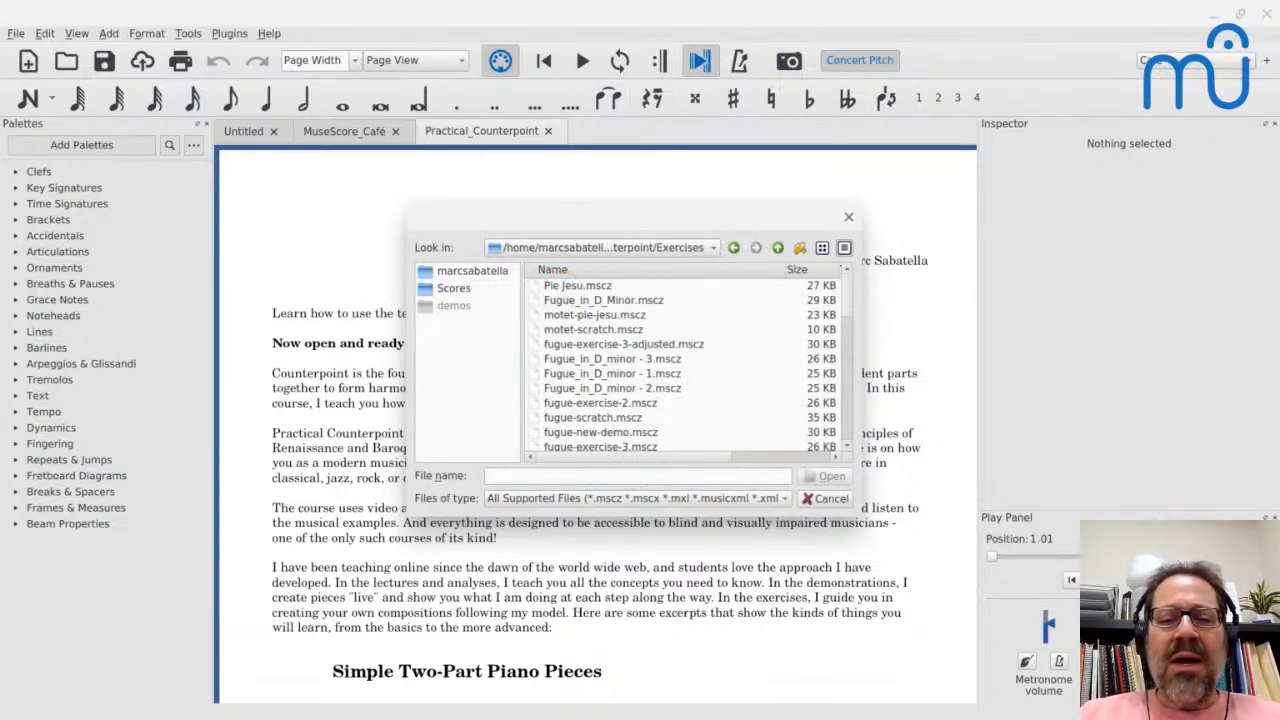
click(558, 286)
key(shift+Down)
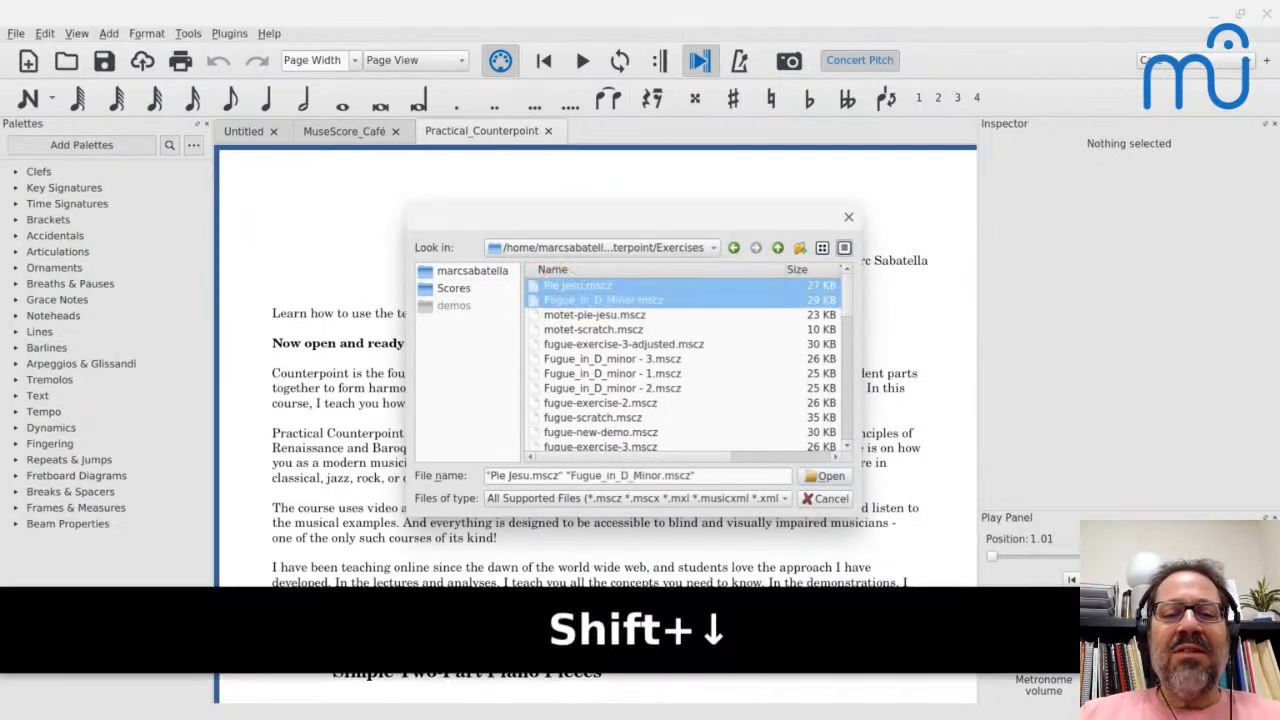
key(Return)
key(Return)
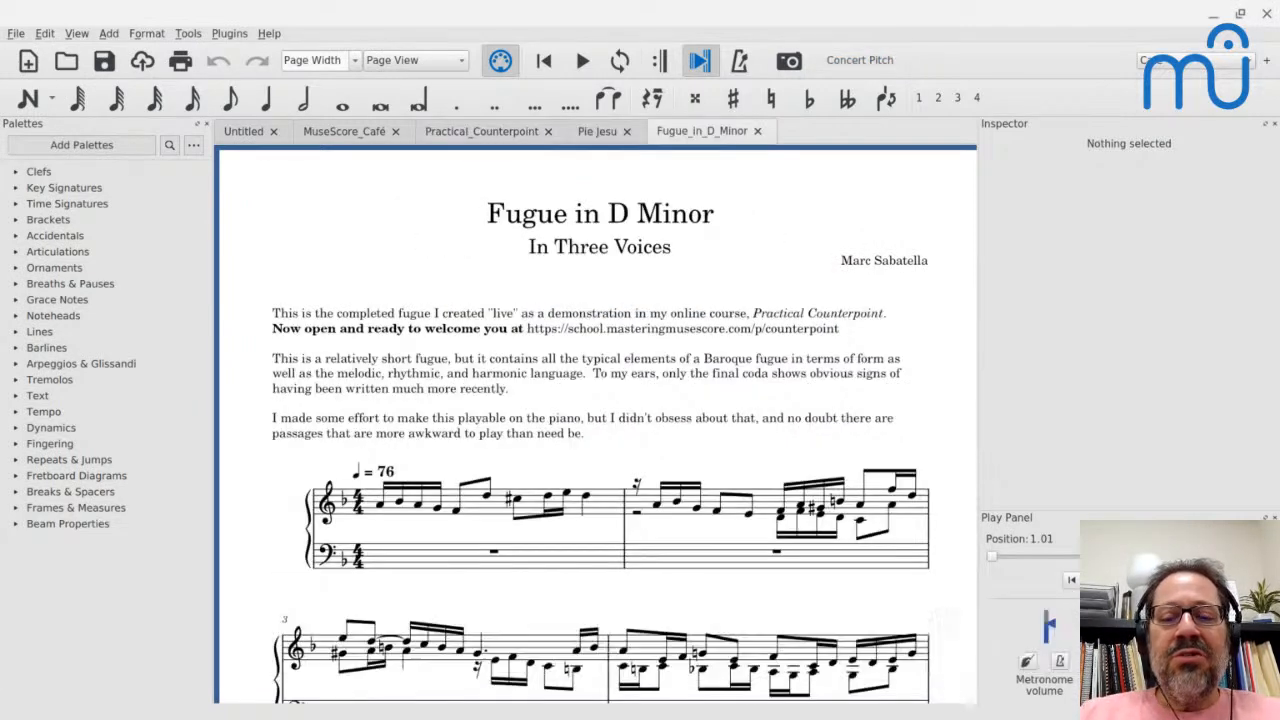
- Find Blue_Canon.mscz among the scores in the Exercises folder and open it
key(ctrl+o)
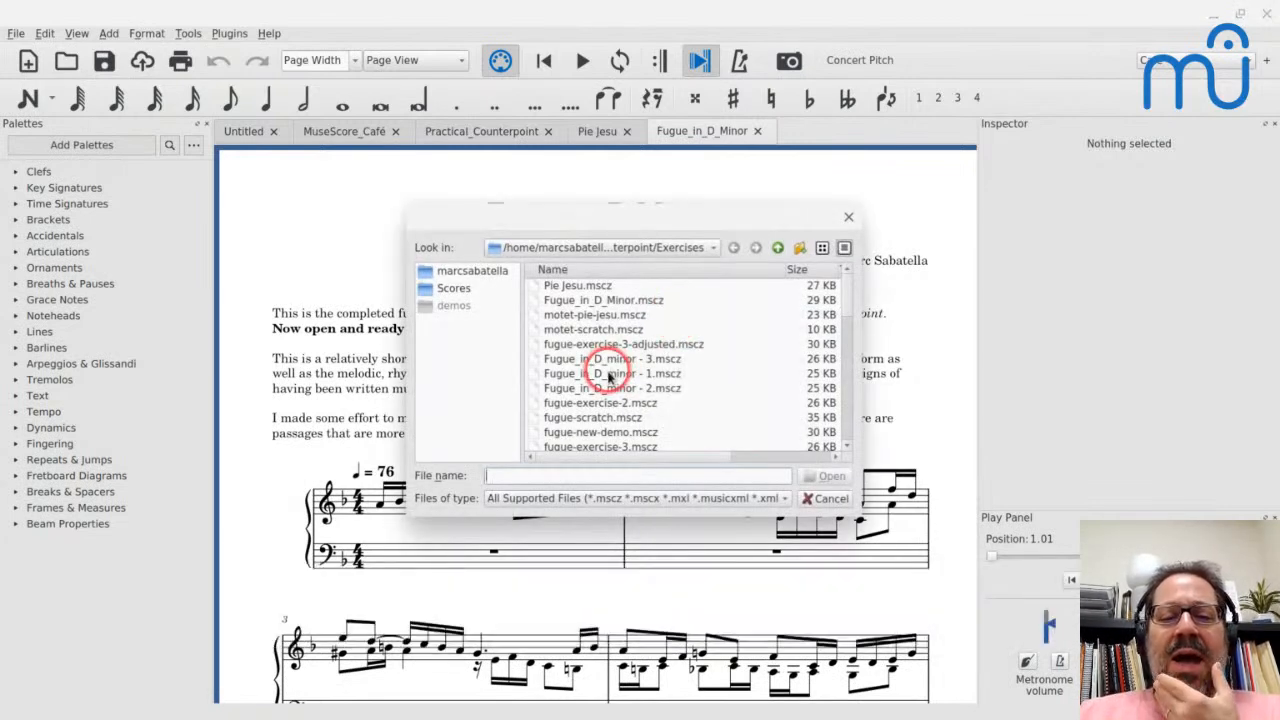
scroll(608, 376, down, 1)
scroll(608, 378, down, 1)
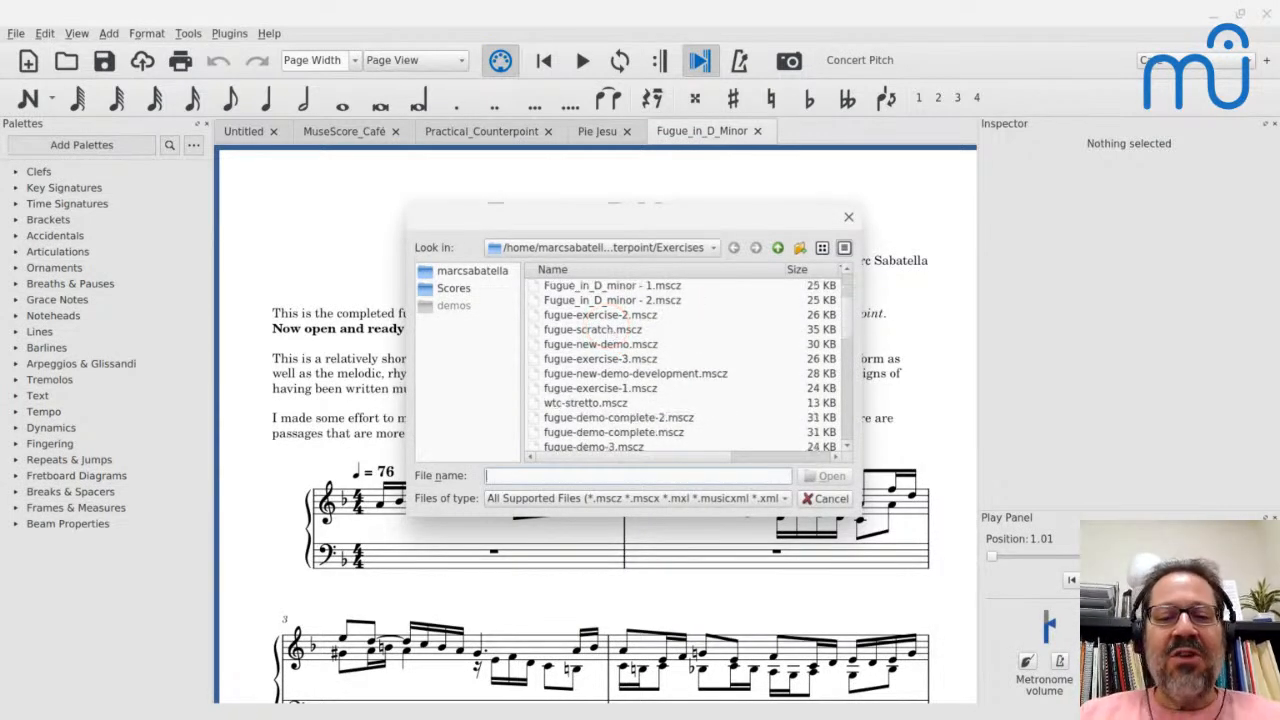
scroll(608, 376, up, 2)
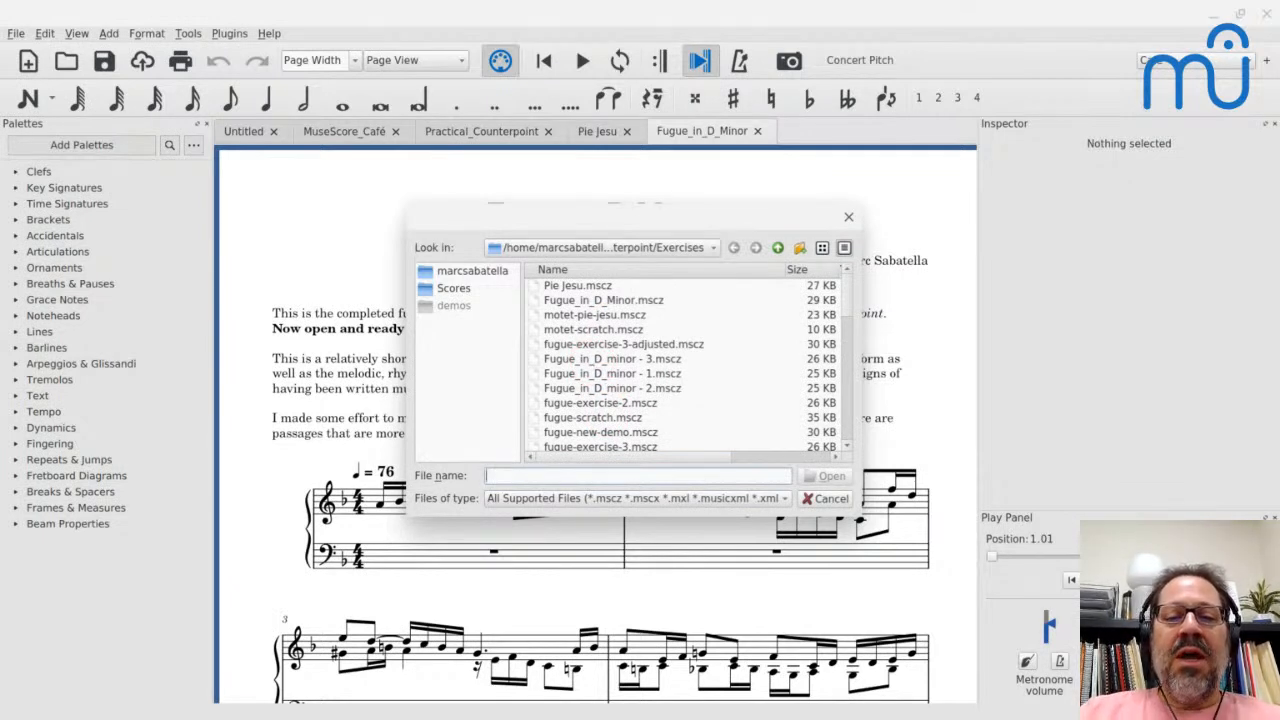
scroll(580, 360, down, 2)
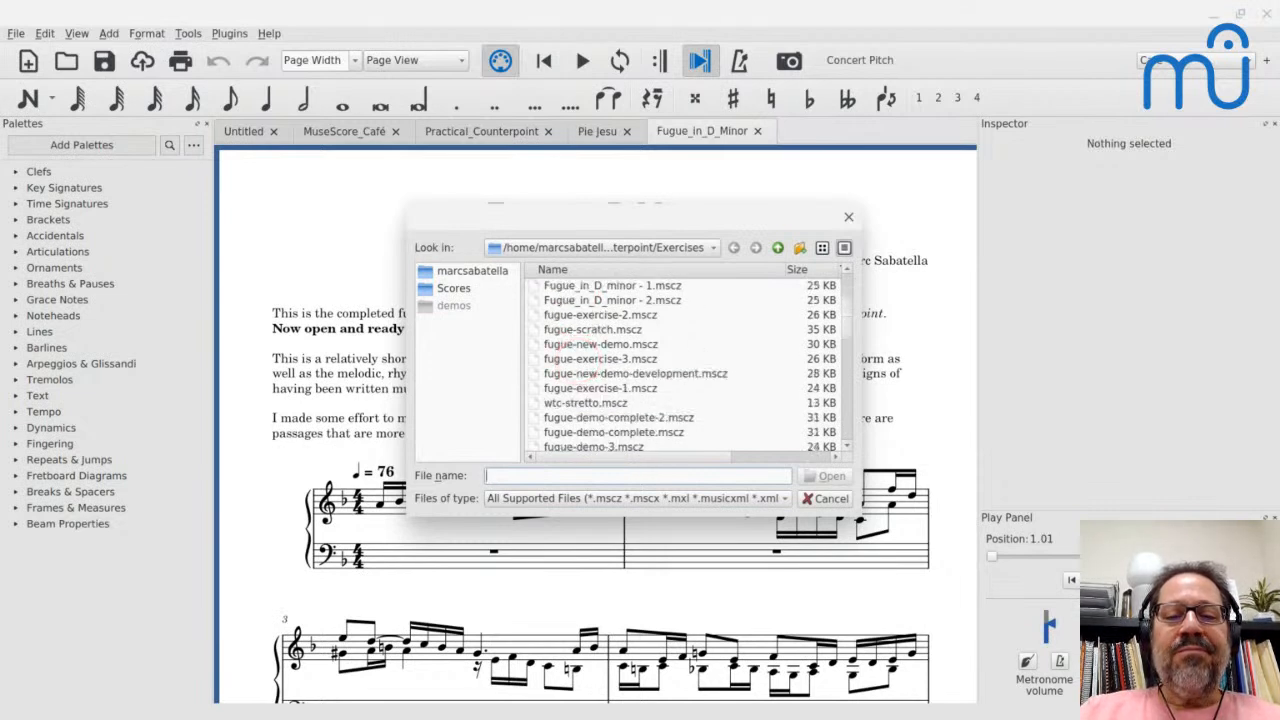
scroll(690, 365, down, 3)
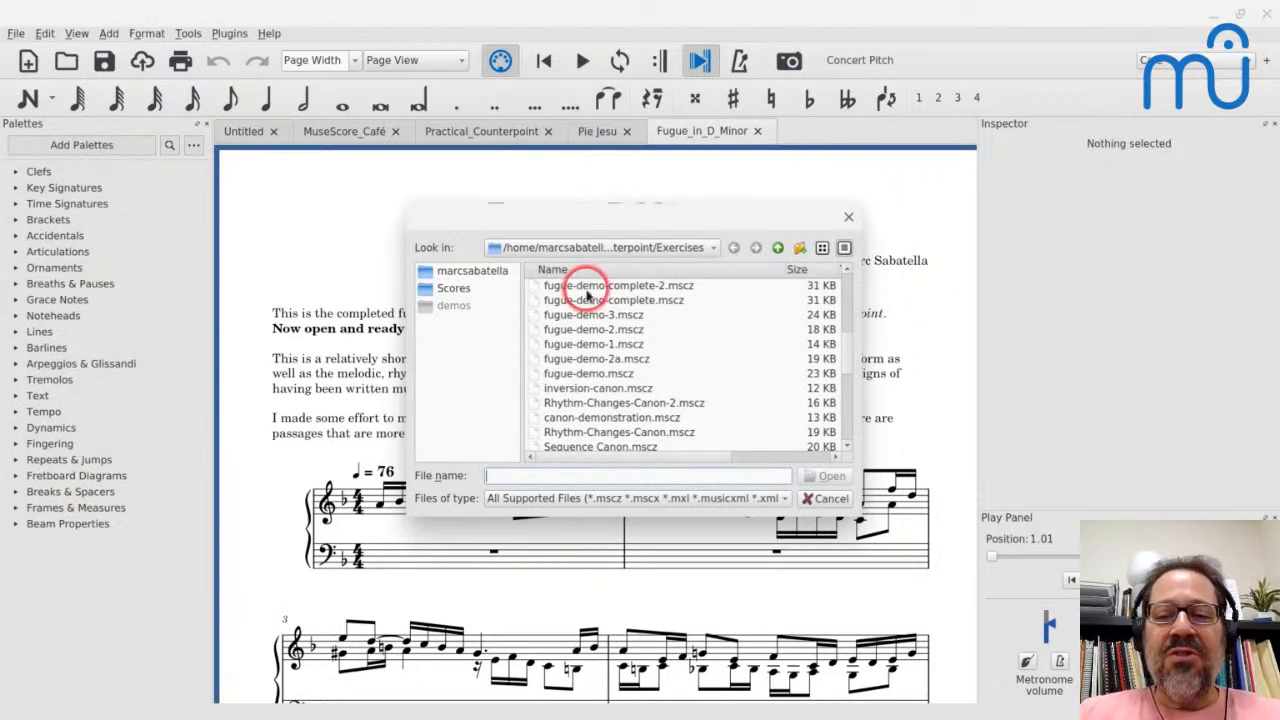
scroll(571, 371, down, 5)
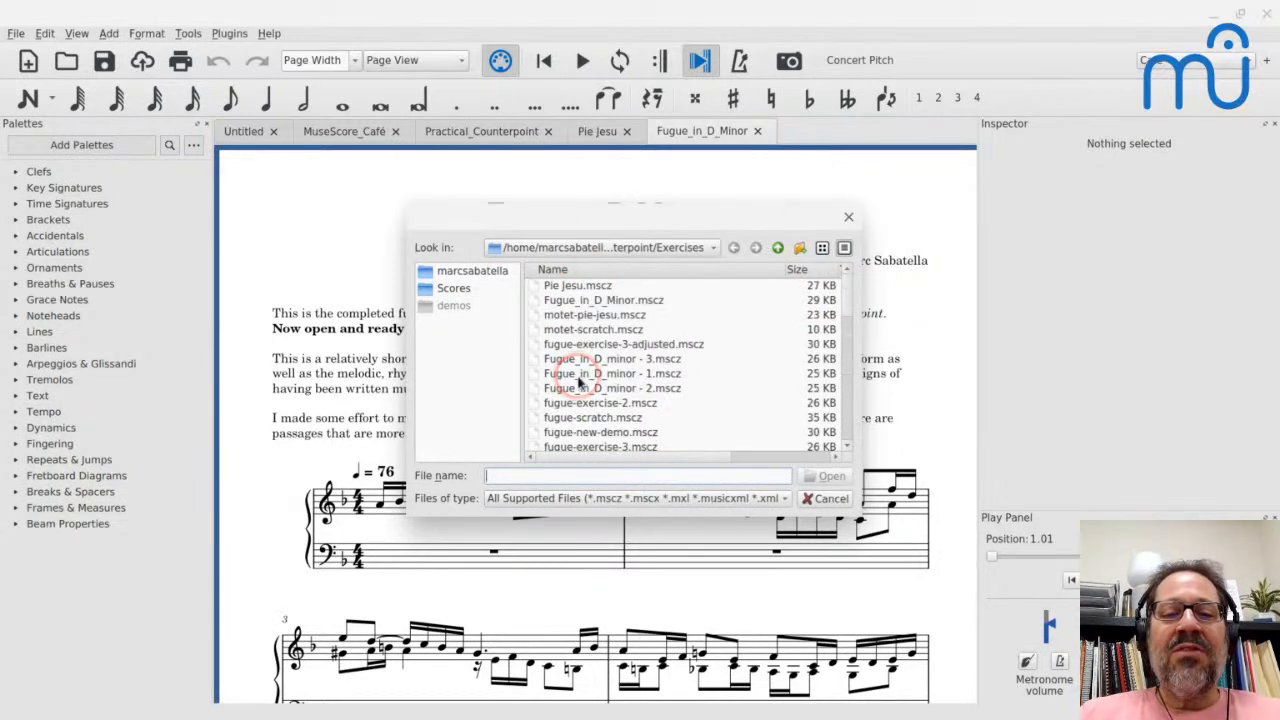
scroll(597, 358, down, 2)
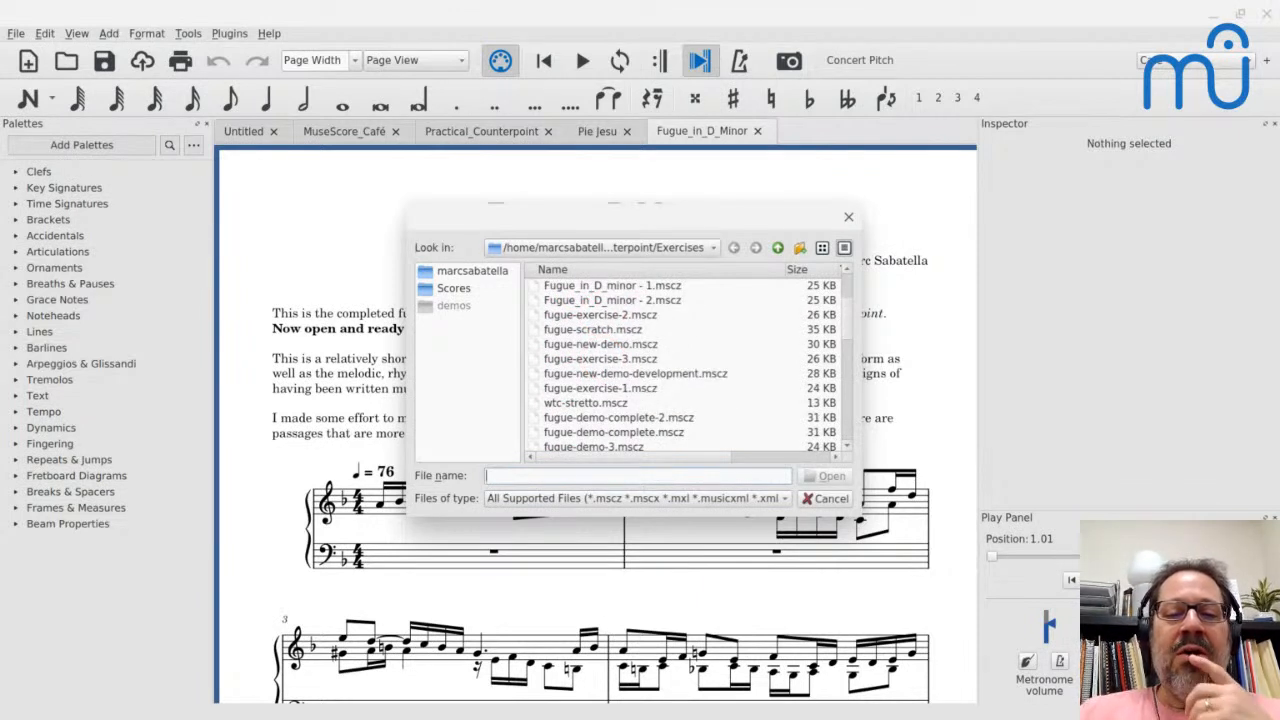
scroll(690, 365, up, 2)
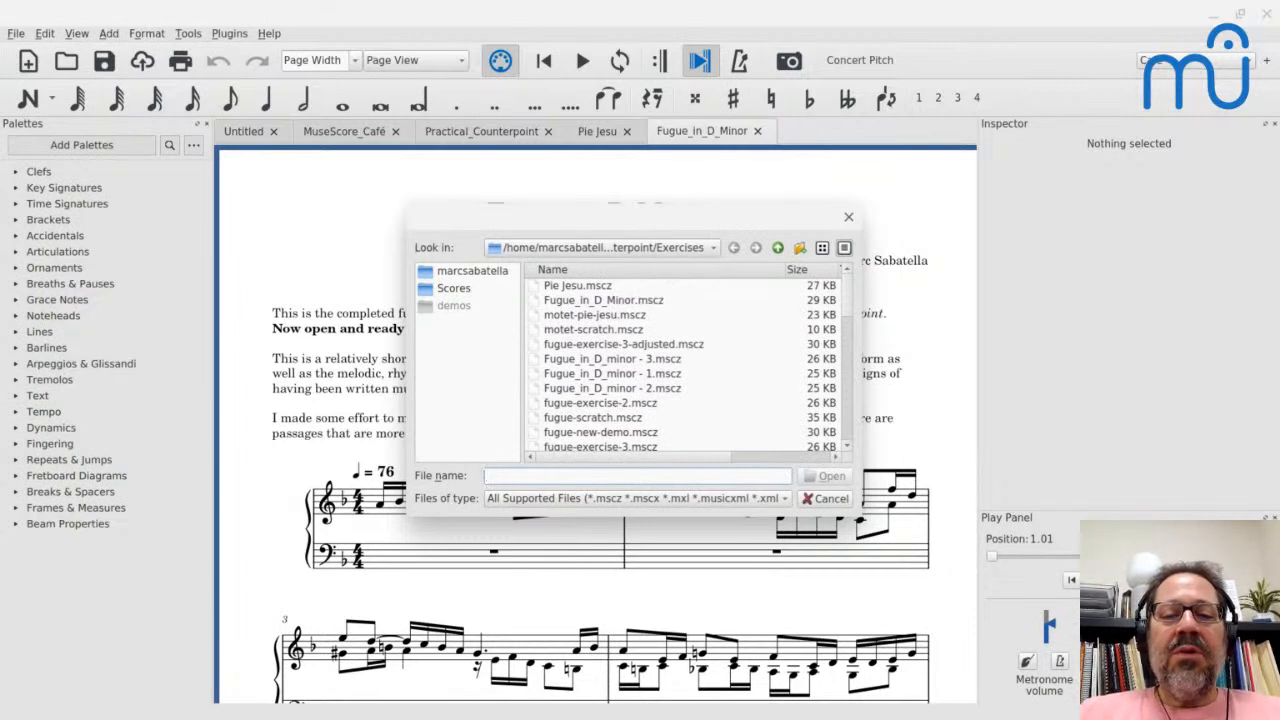
scroll(690, 365, down, 1)
scroll(690, 365, down, 5)
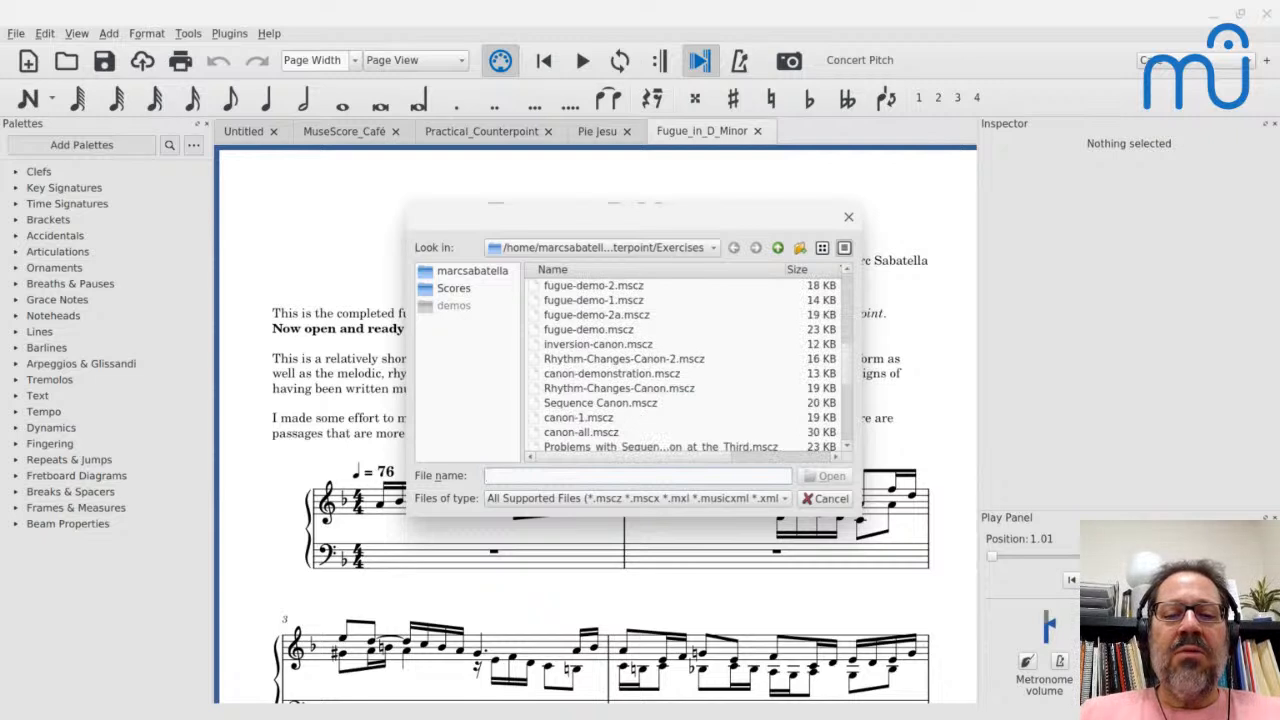
scroll(690, 365, down, 1)
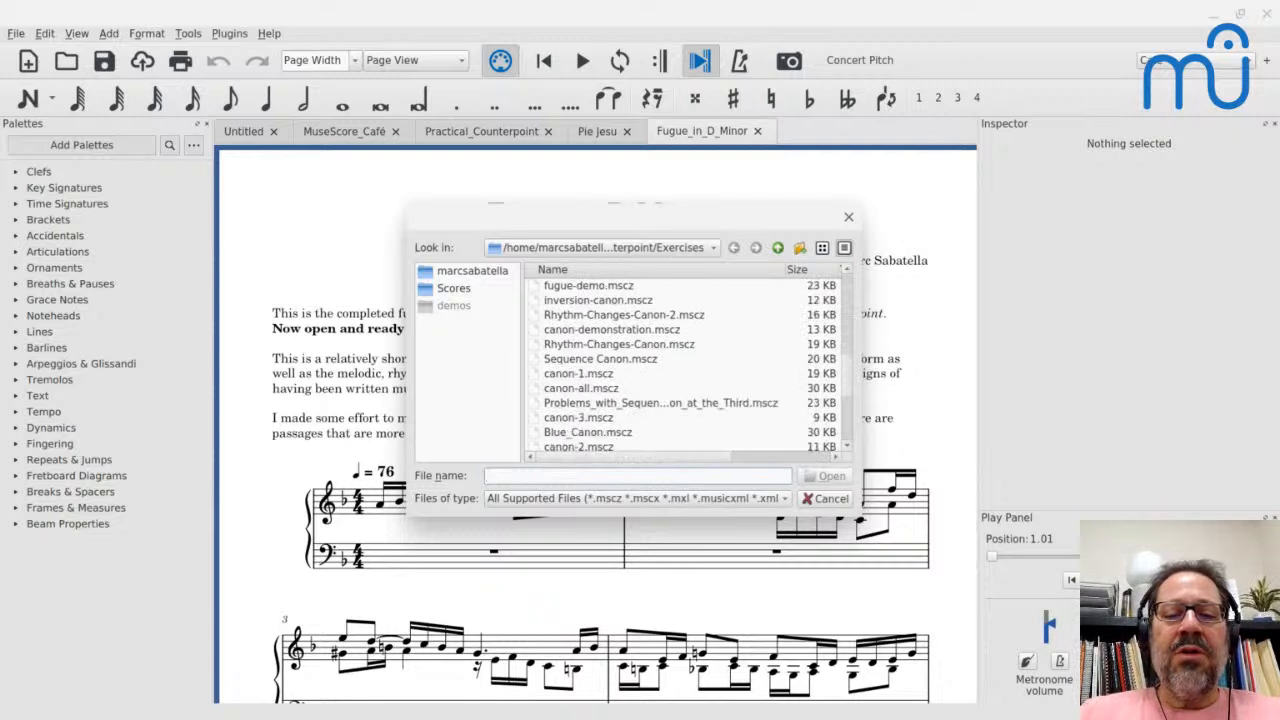
click(588, 434)
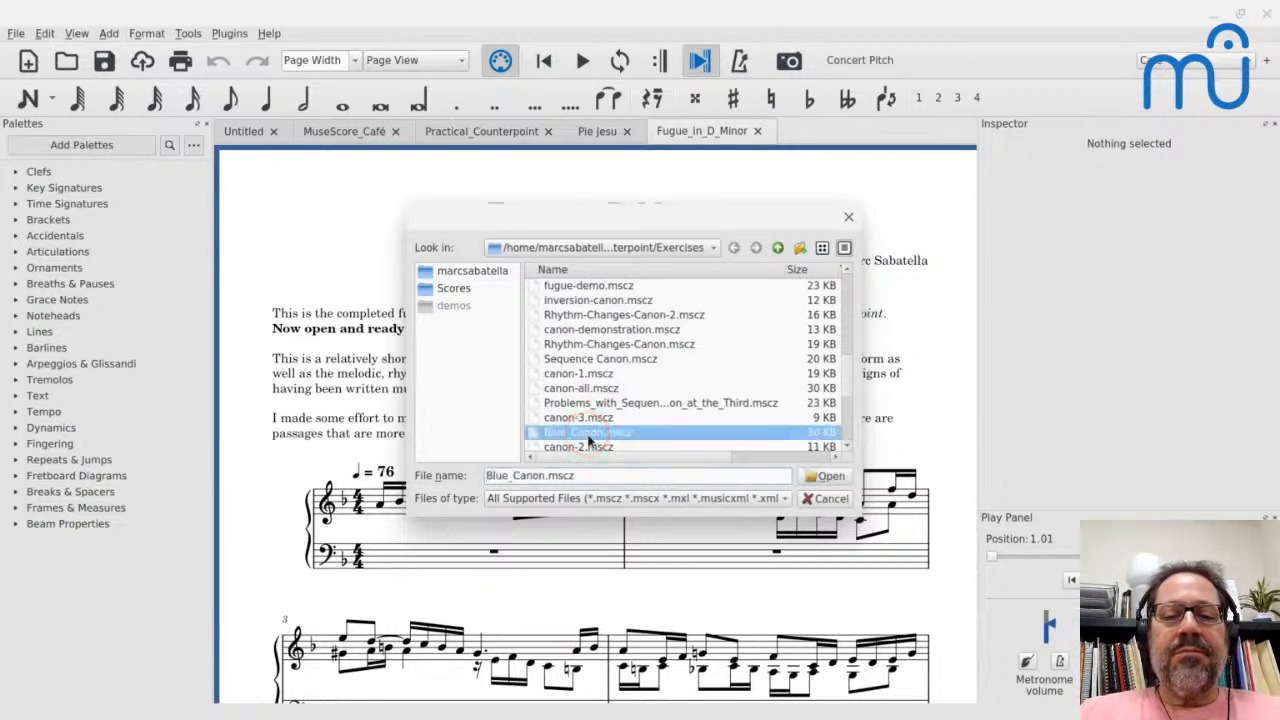
key(Return)
key(Return)
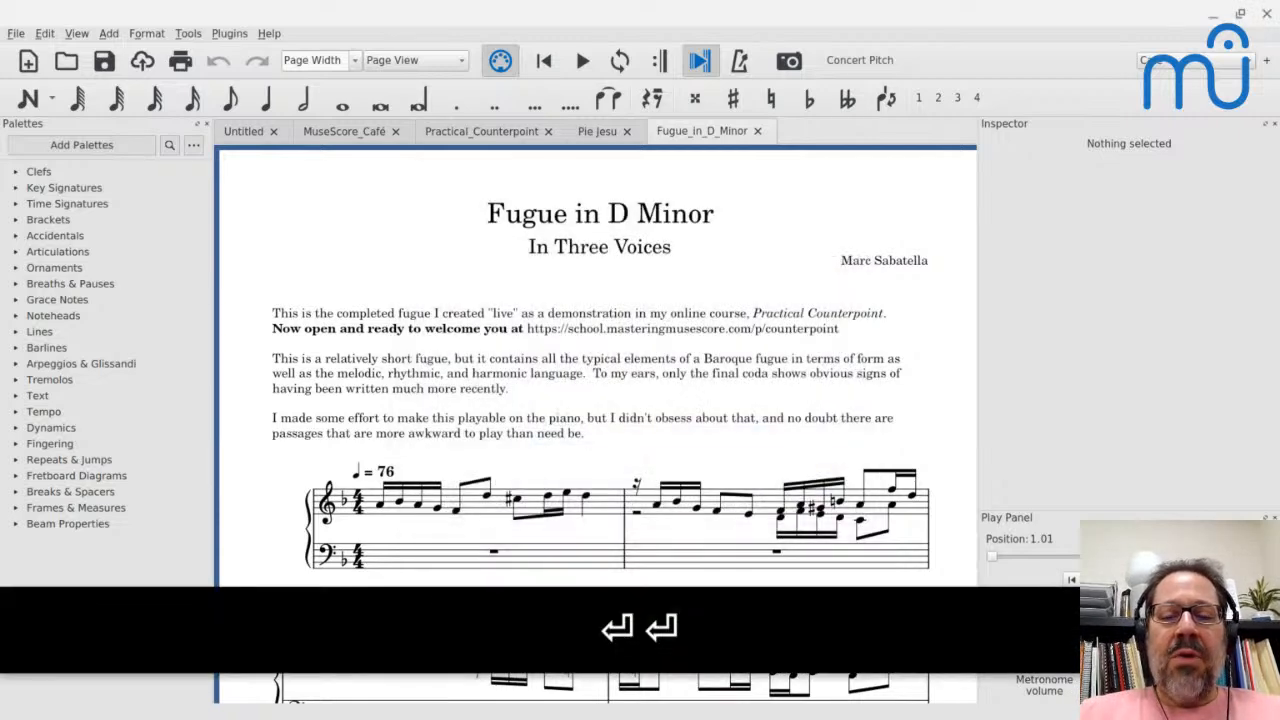
- Switch to the YouTube Studio live stream window and pop its chat out into a separate window
key(alt+Tab)
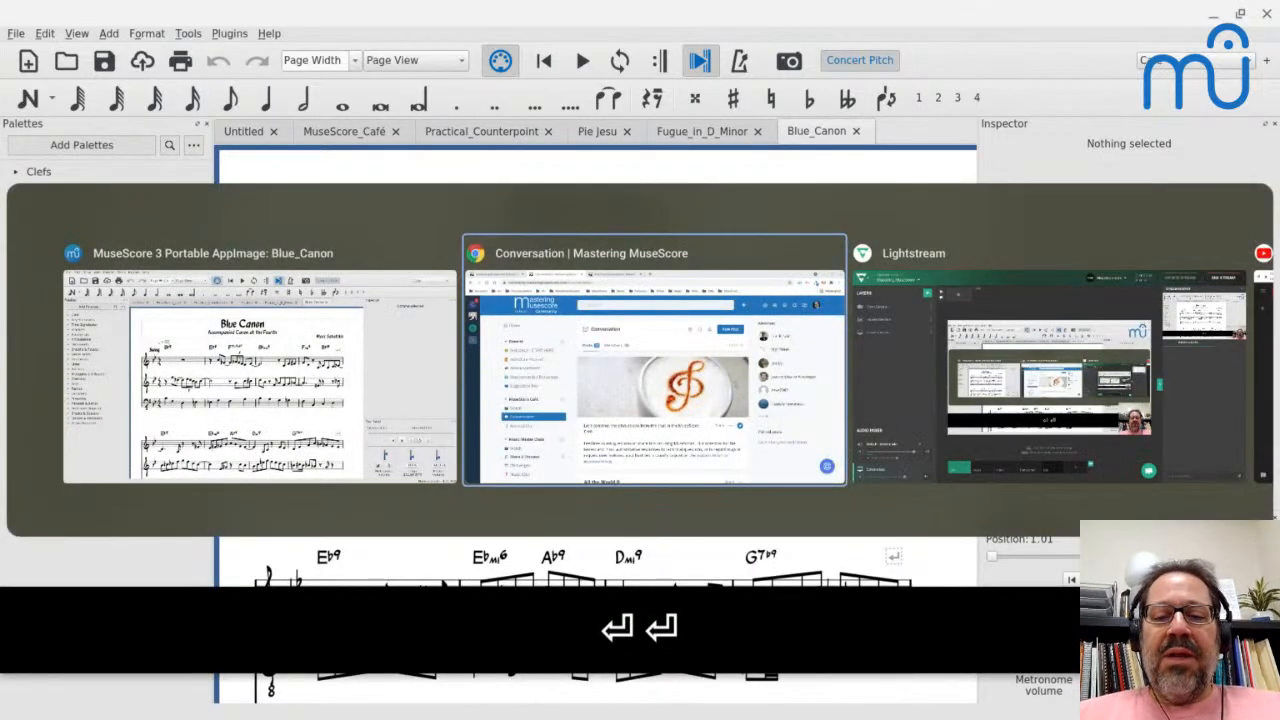
key(alt+Tab)
key(alt+Tab)
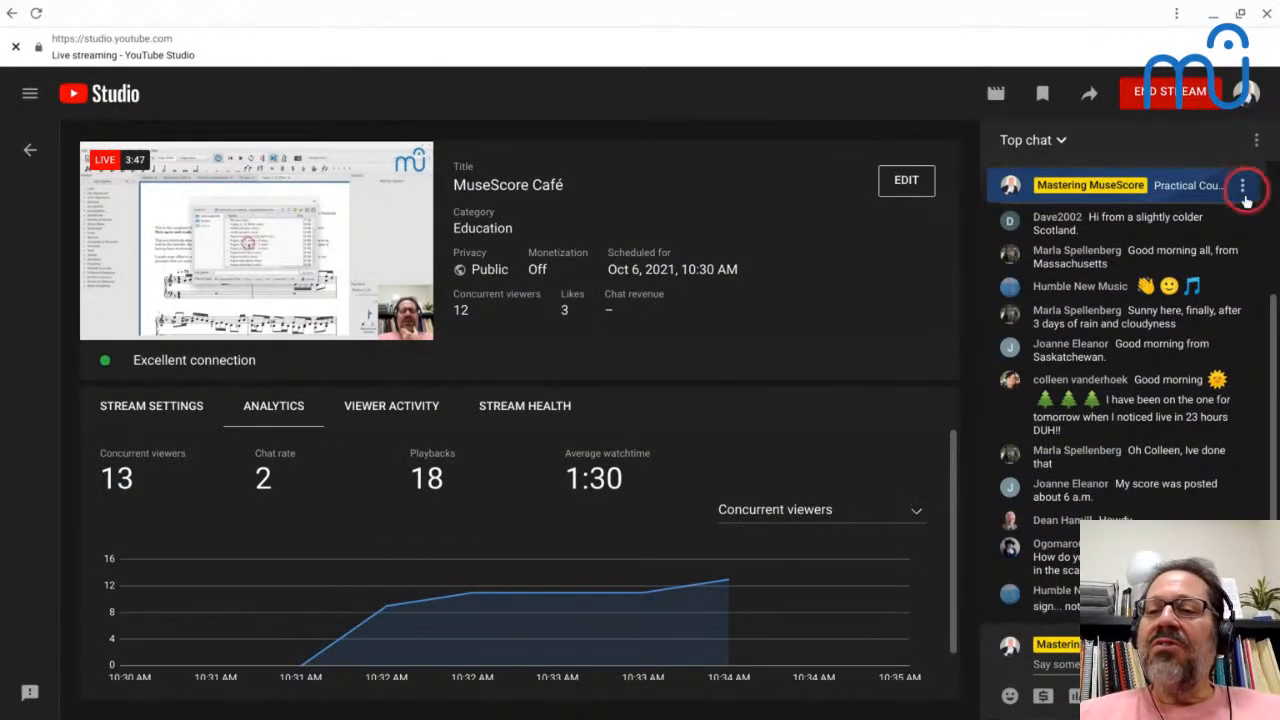
click(1256, 138)
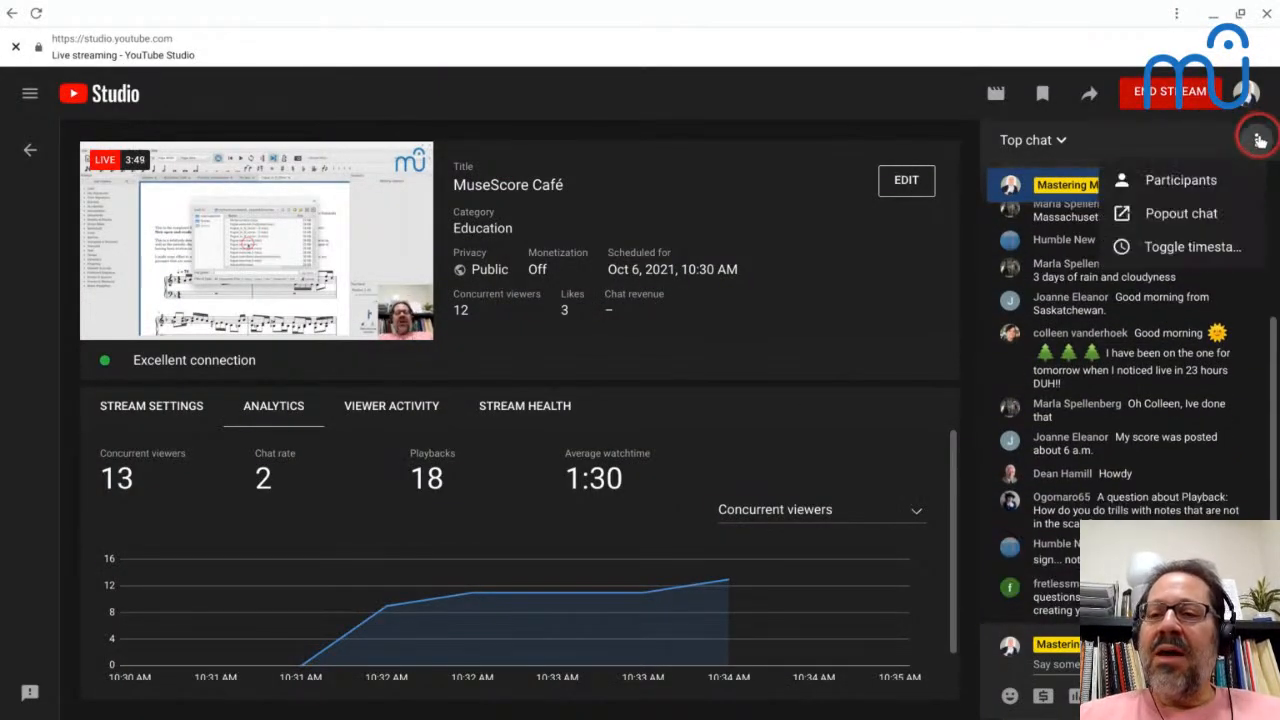
click(1188, 213)
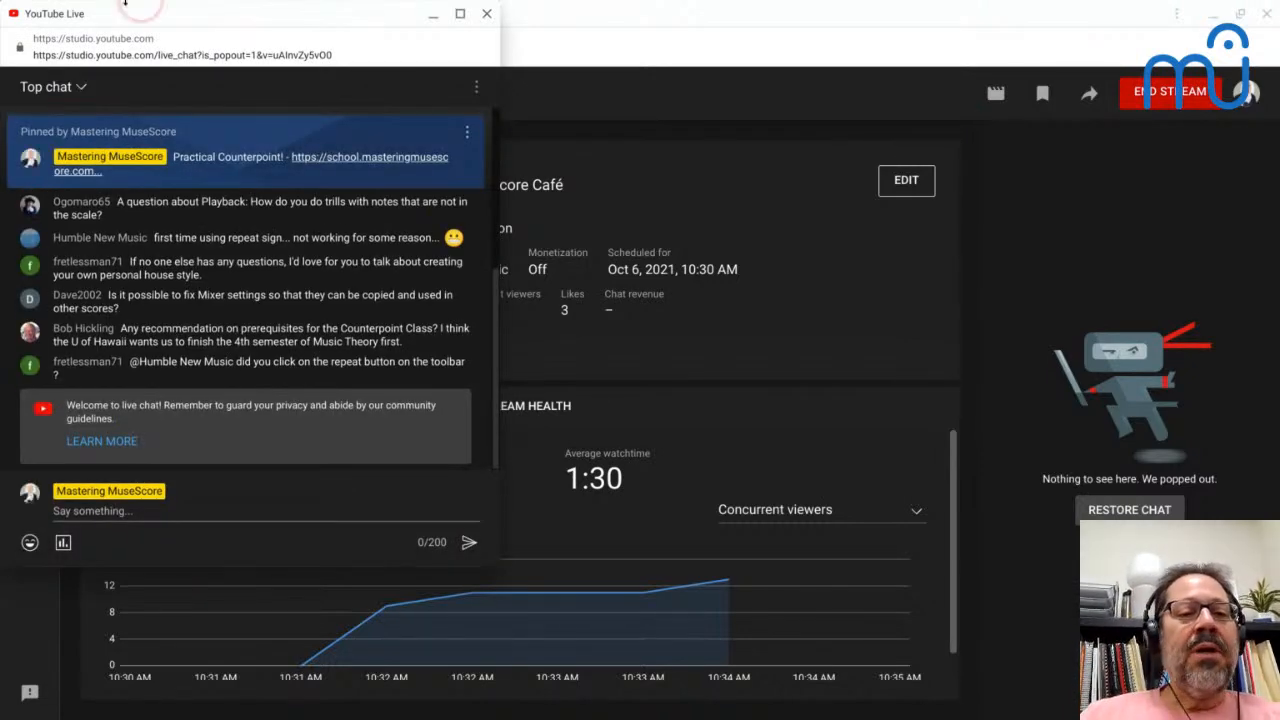
- Look through the viewers' messages and questions in the popped-out live chat
scroll(186, 346, up, 2)
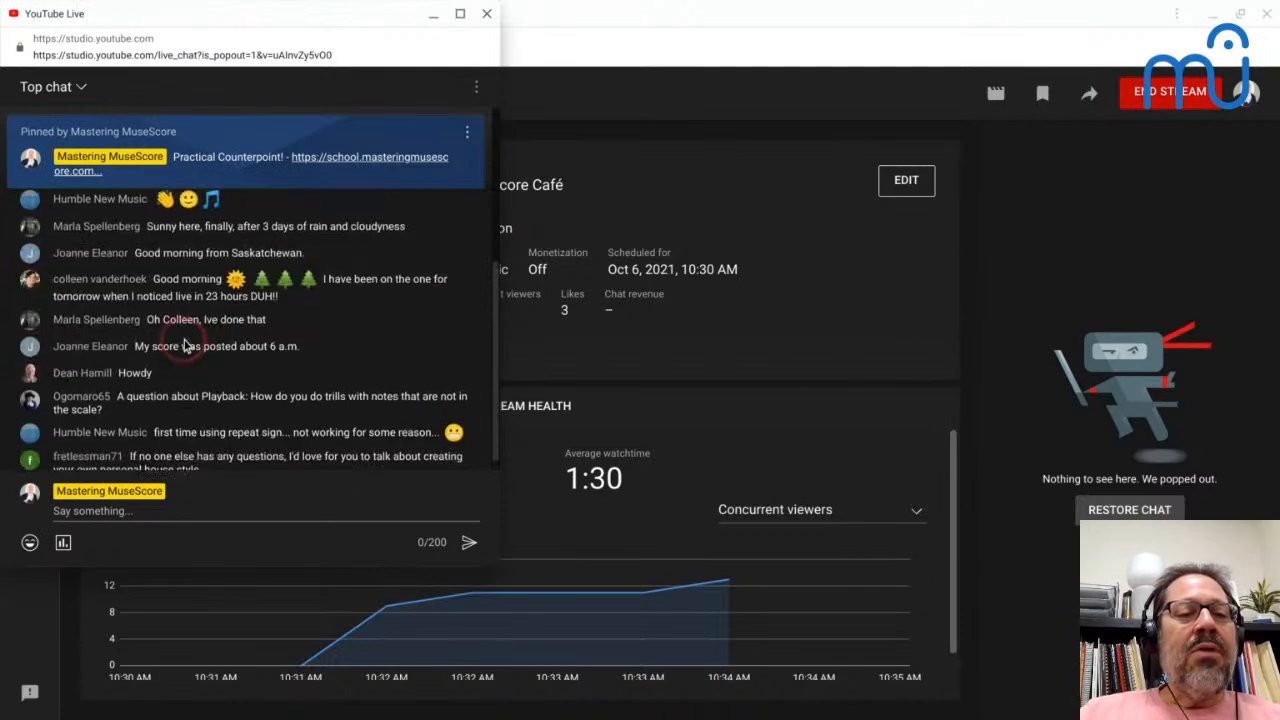
scroll(186, 346, down, 1)
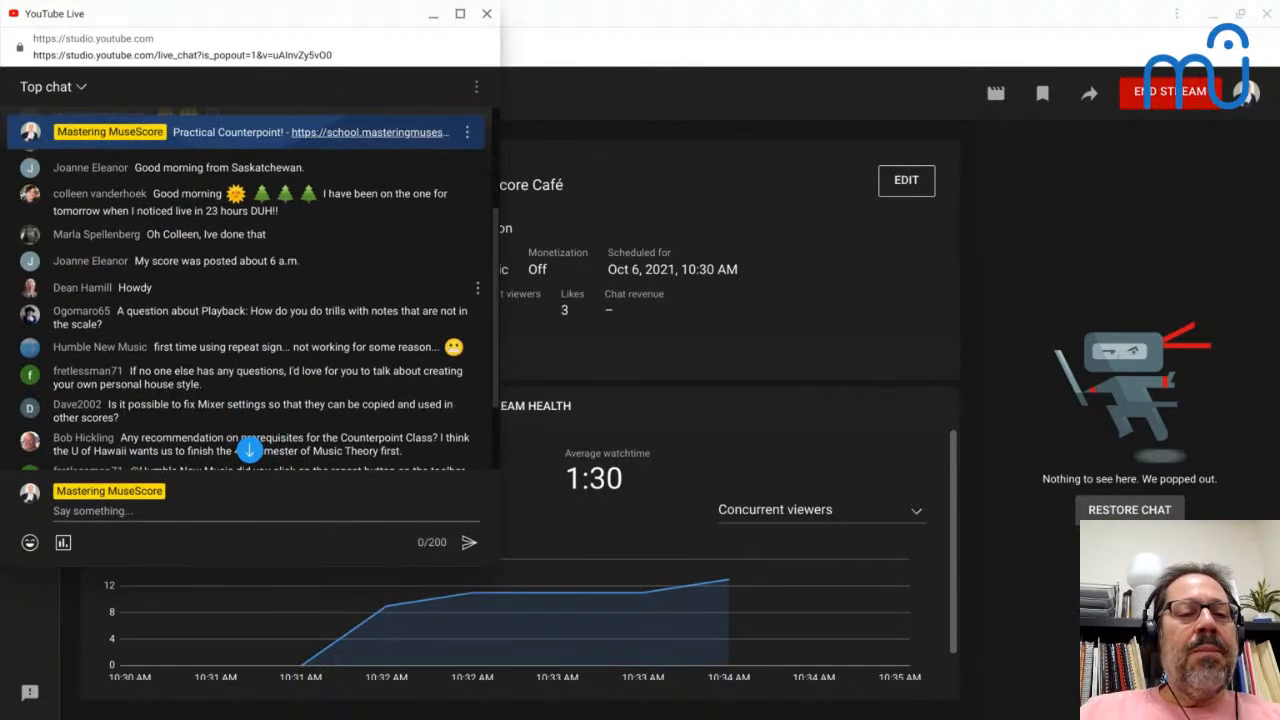
scroll(240, 310, down, 1)
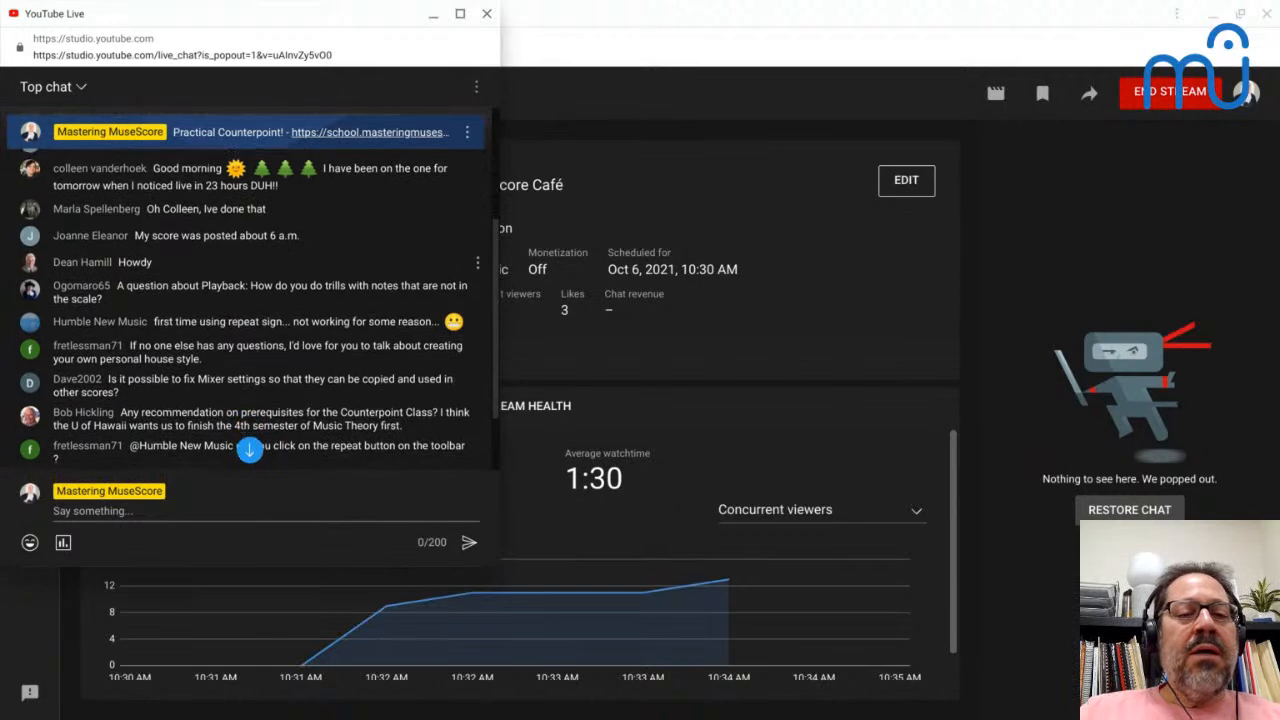
scroll(250, 310, down, 2)
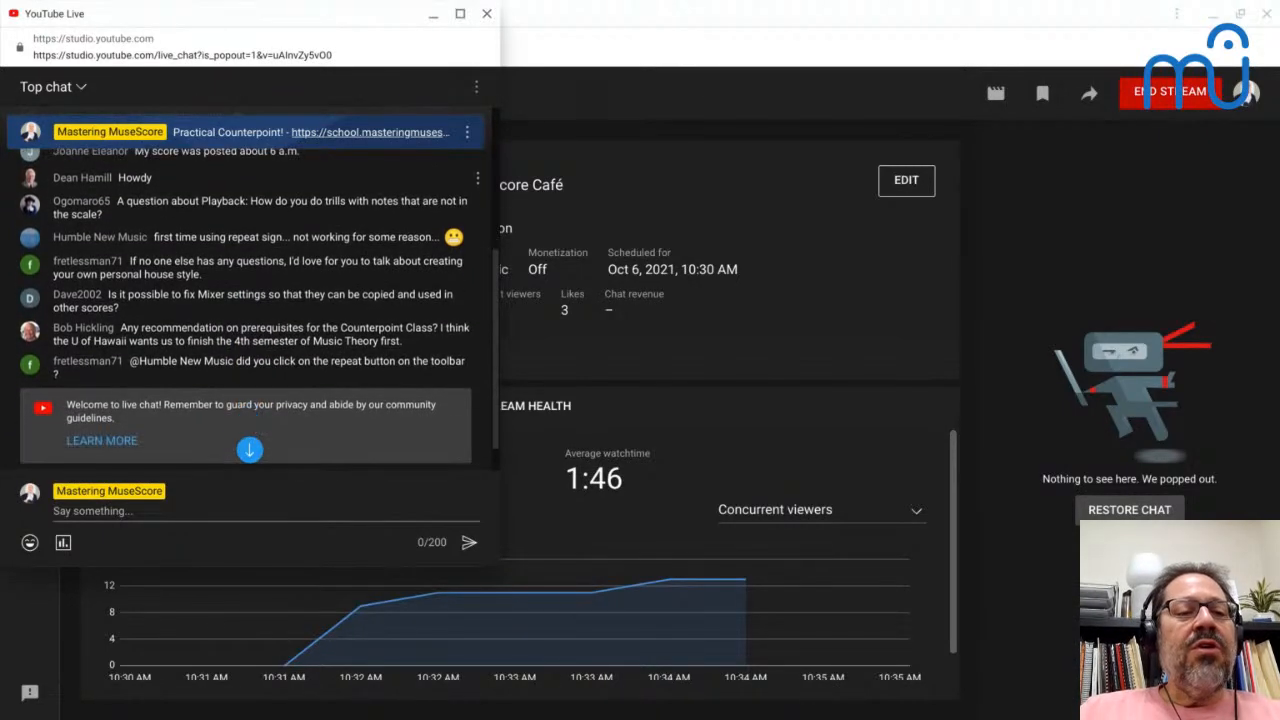
scroll(246, 348, up, 6)
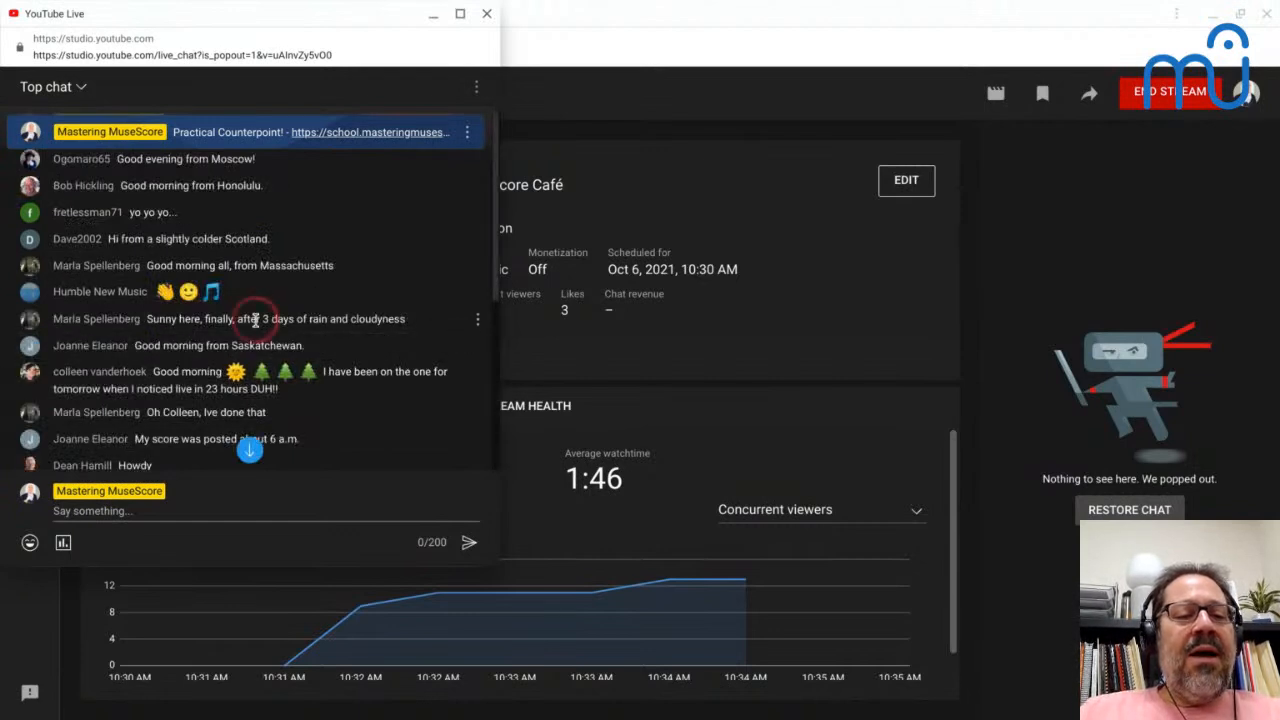
scroll(251, 323, down, 6)
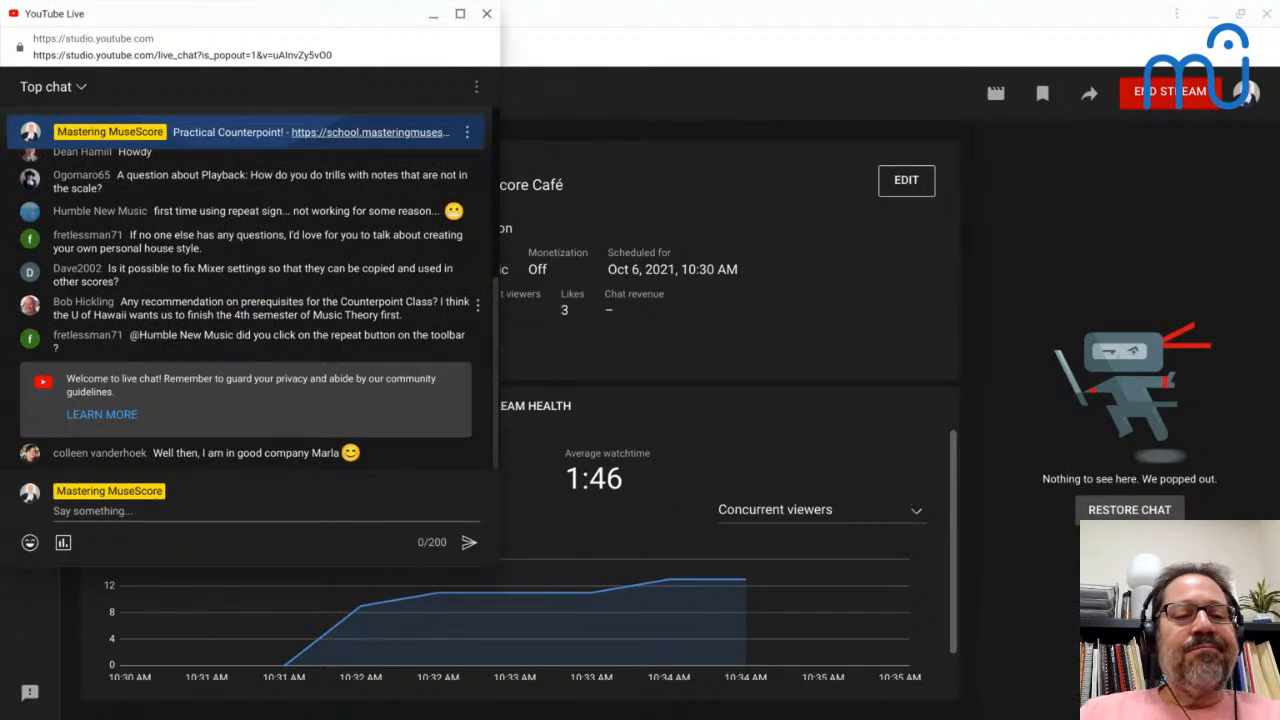
- Switch back to MuseScore and enter a whole-note C in the first measure of the Untitled score
key(alt)
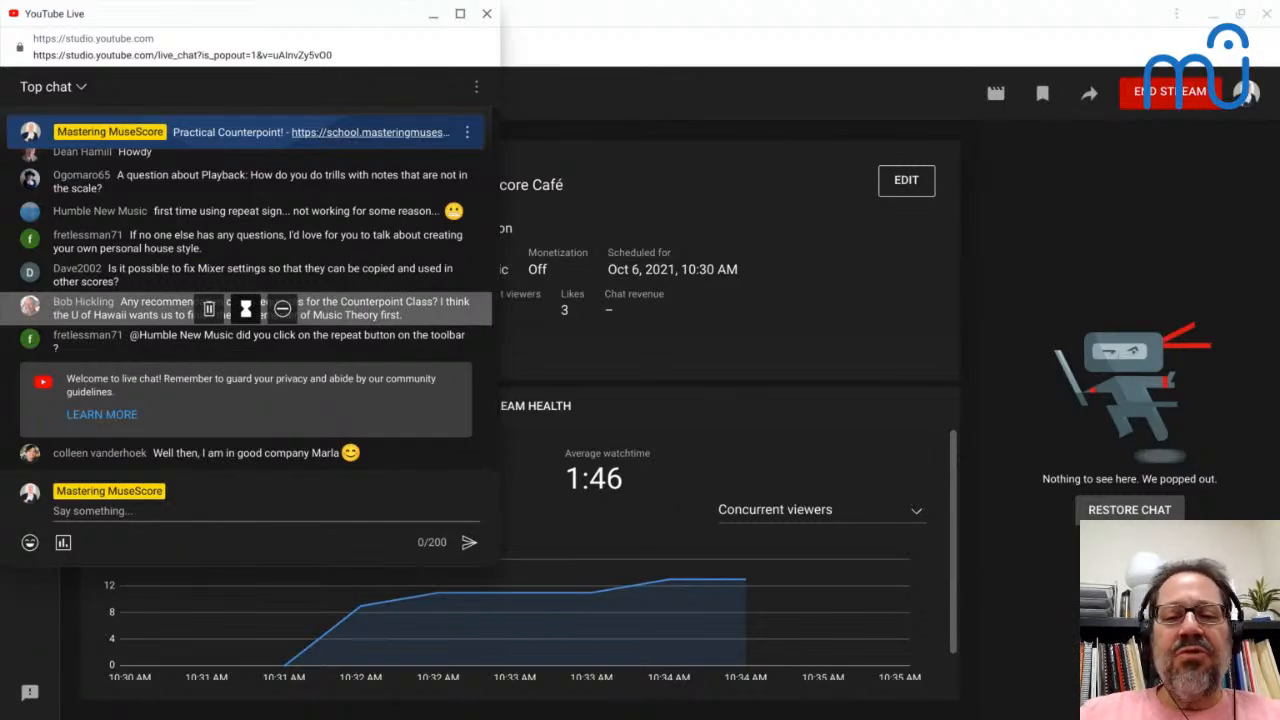
key(alt+Tab)
key(alt+Tab)
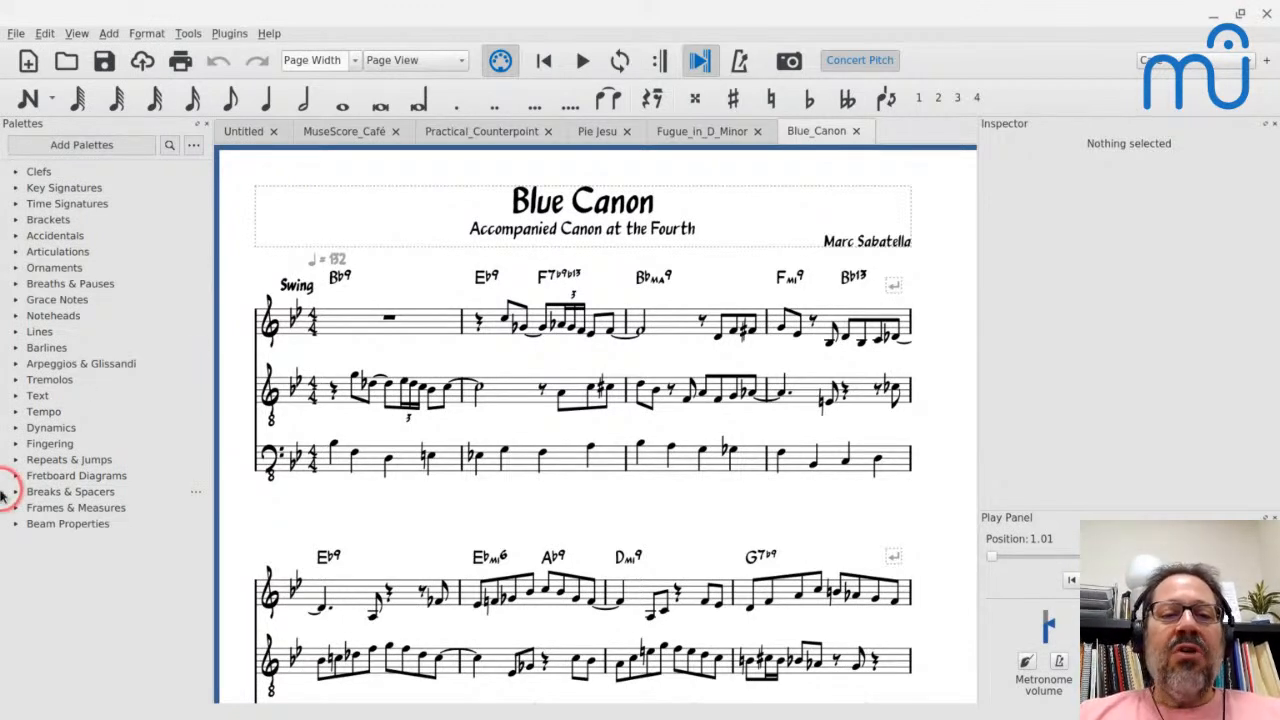
click(245, 133)
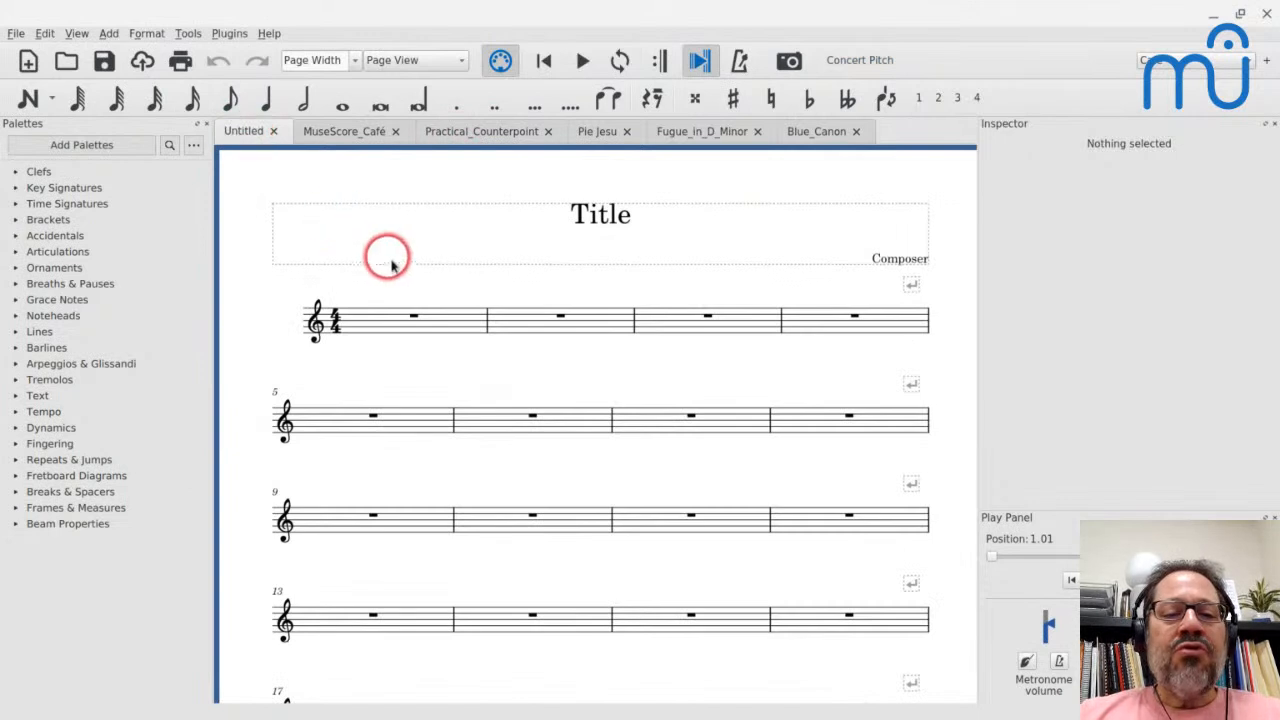
click(427, 319)
key(n)
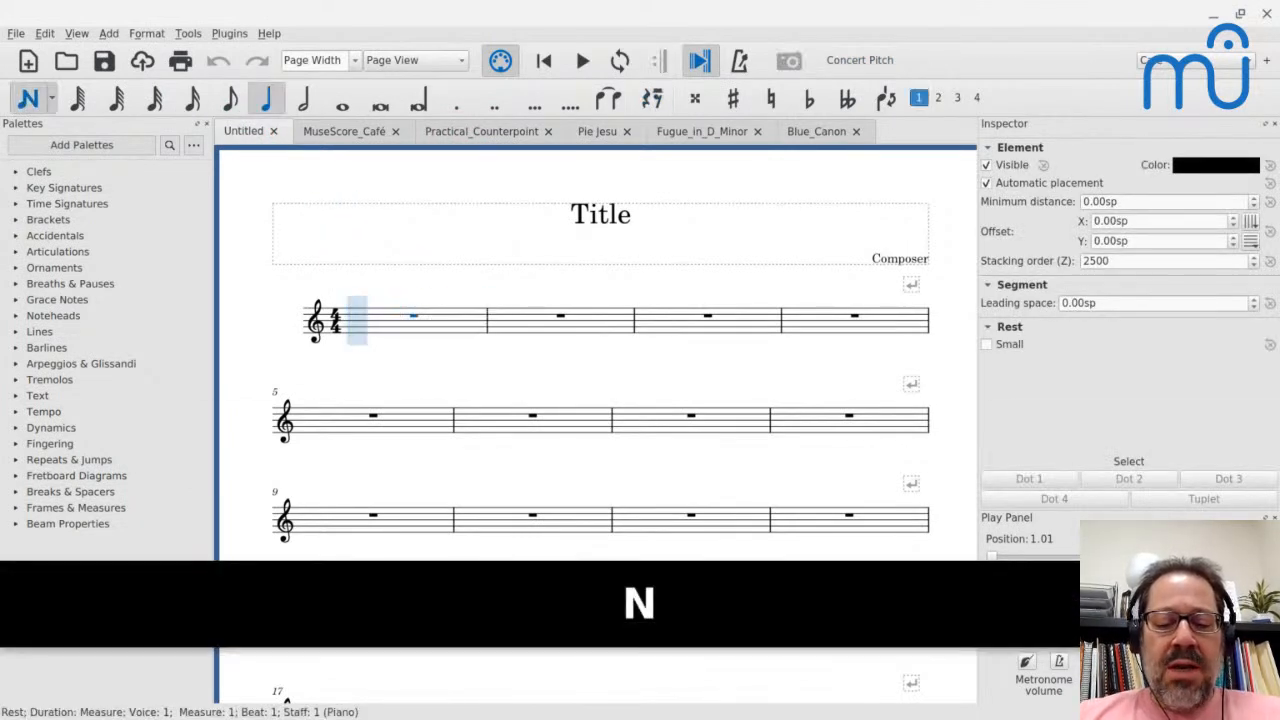
key(7)
key(c)
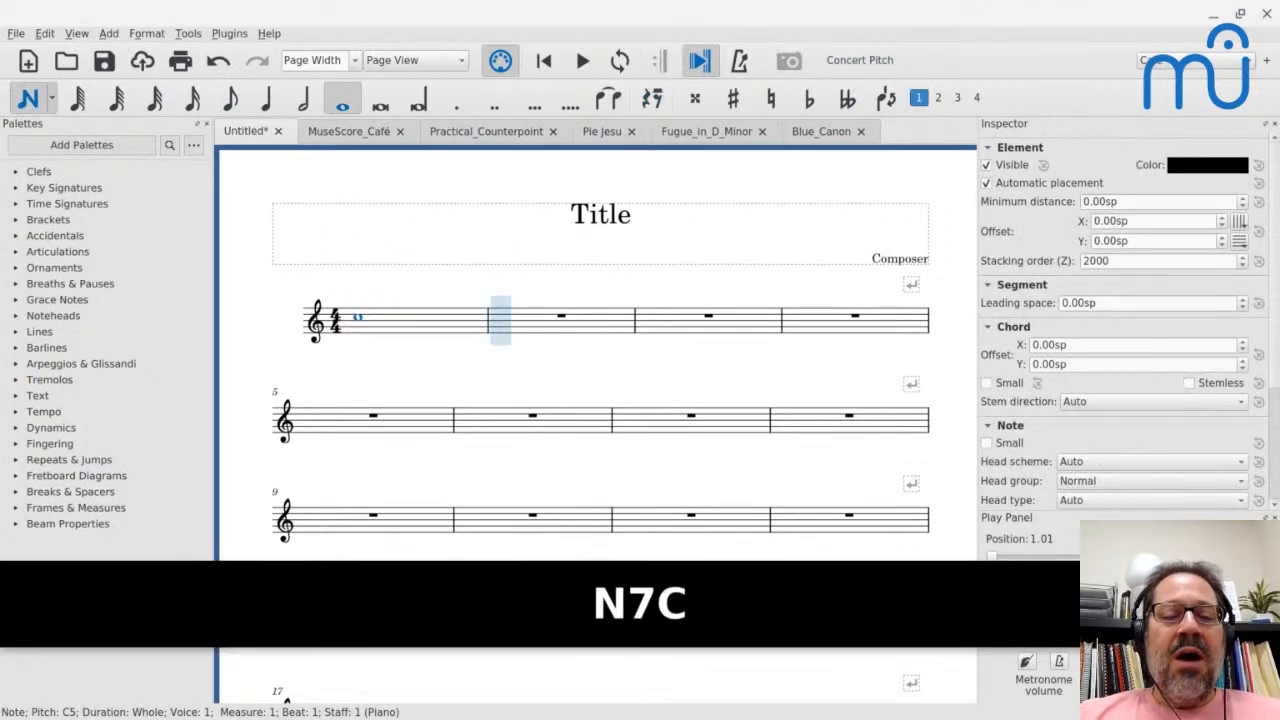
key(Escape)
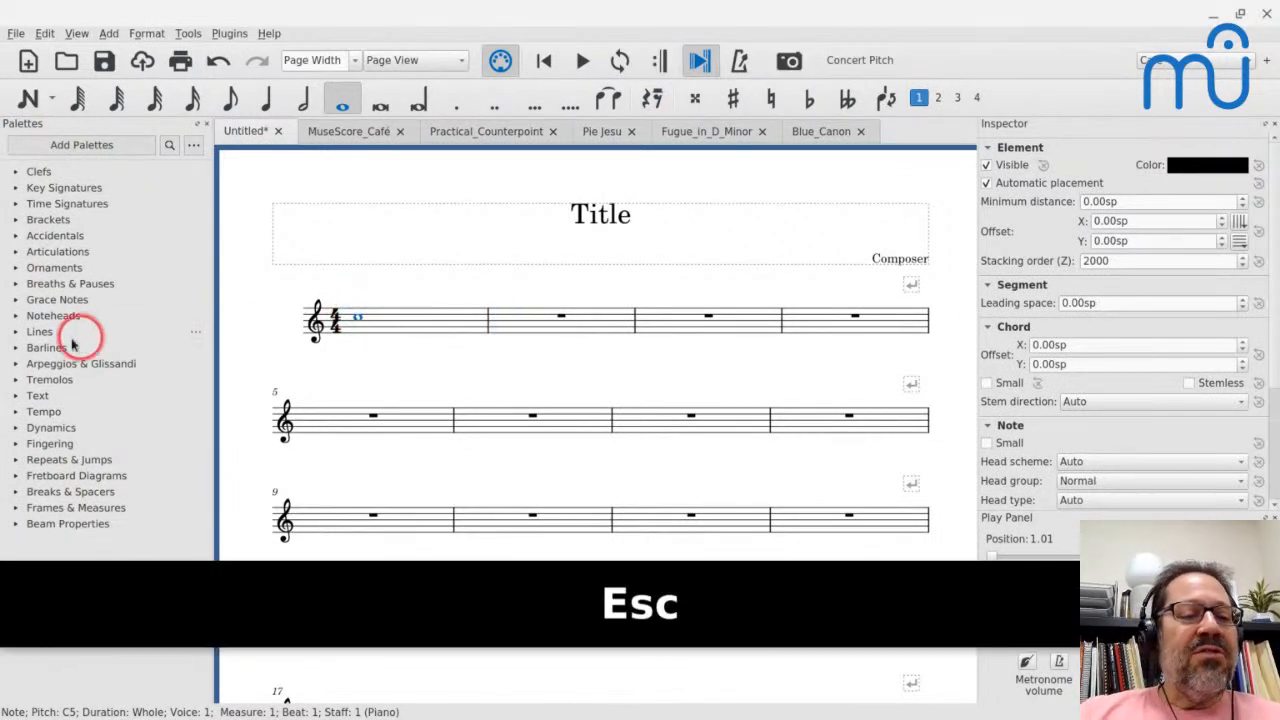
- Add a trill line to the whole-note C in measure 1 and play the measure back
click(17, 332)
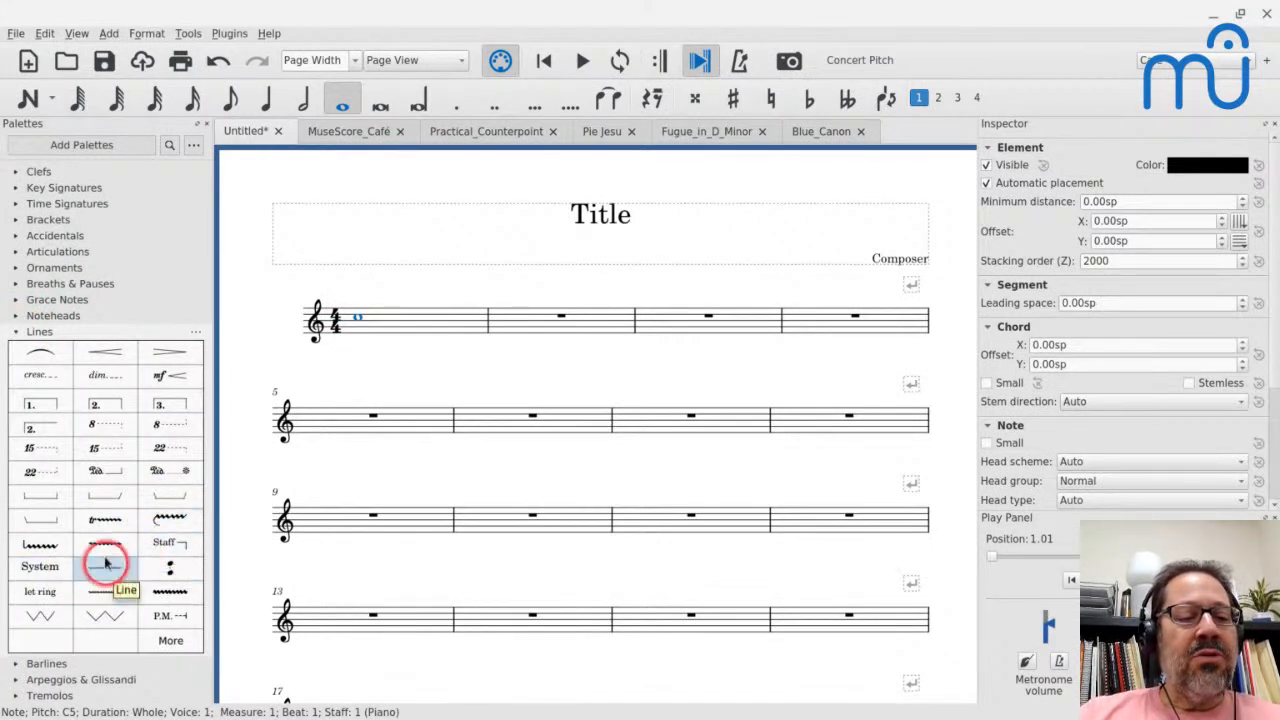
click(102, 522)
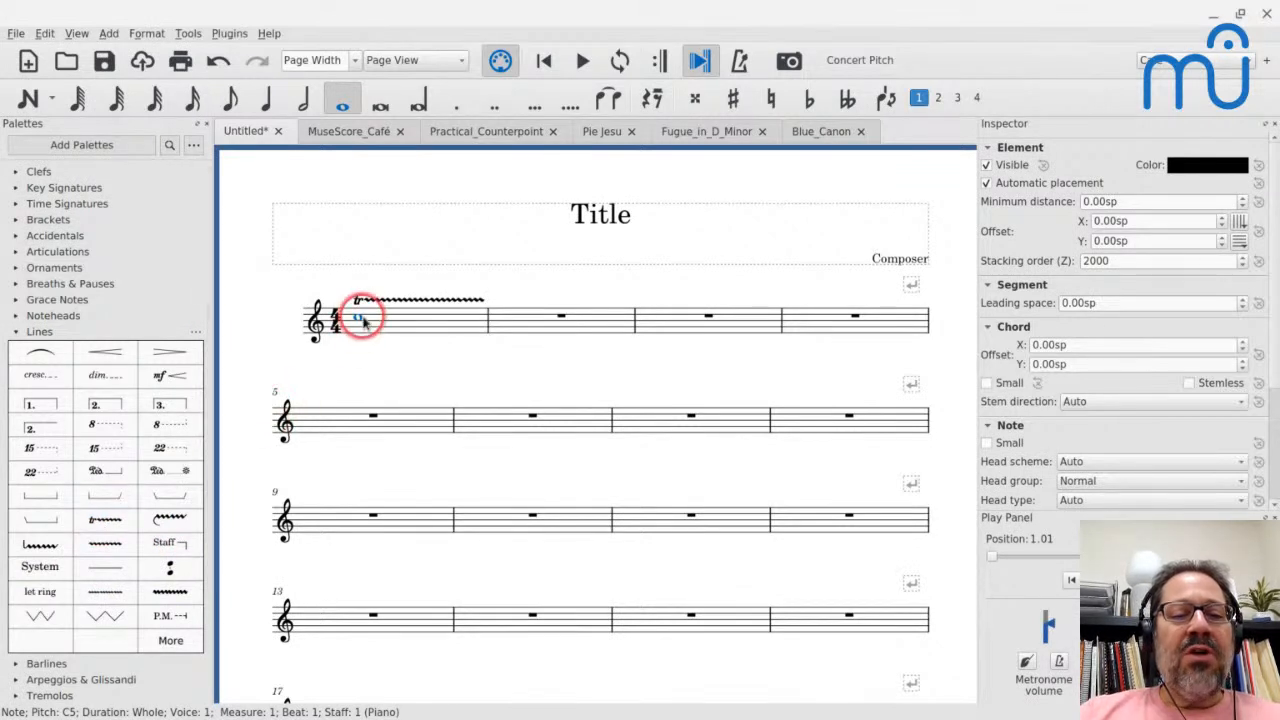
key(space)
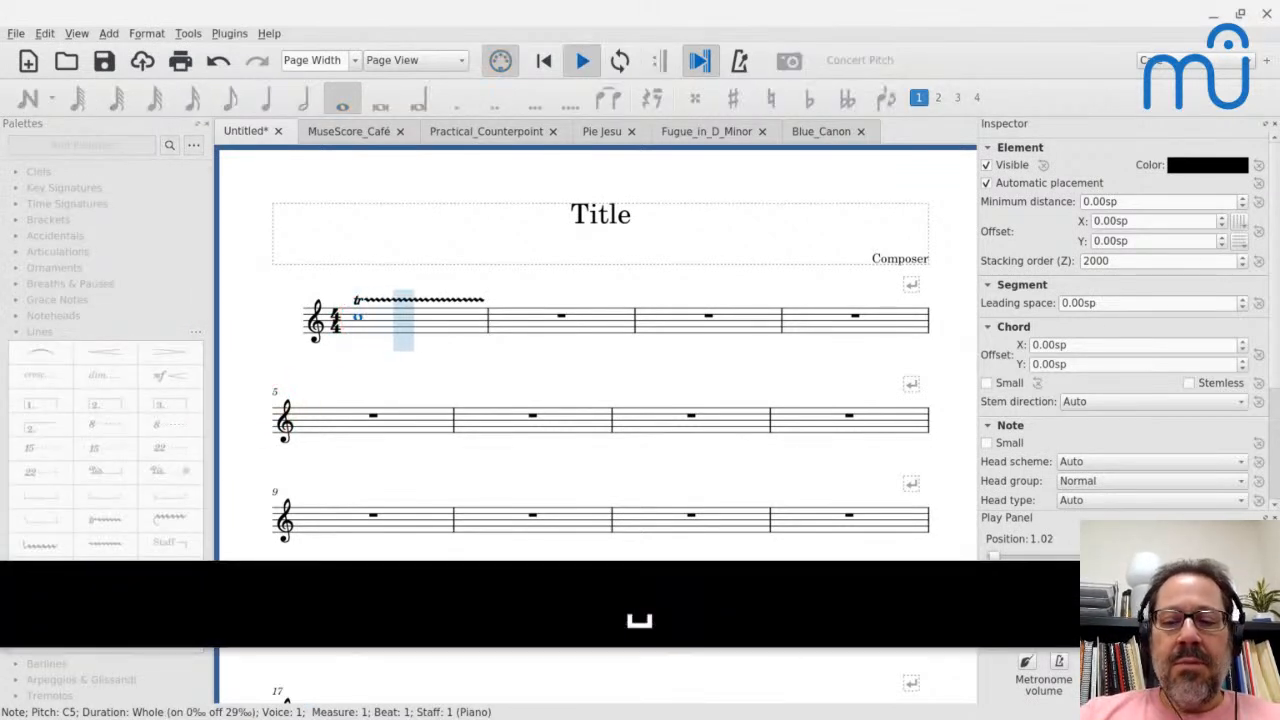
key(space)
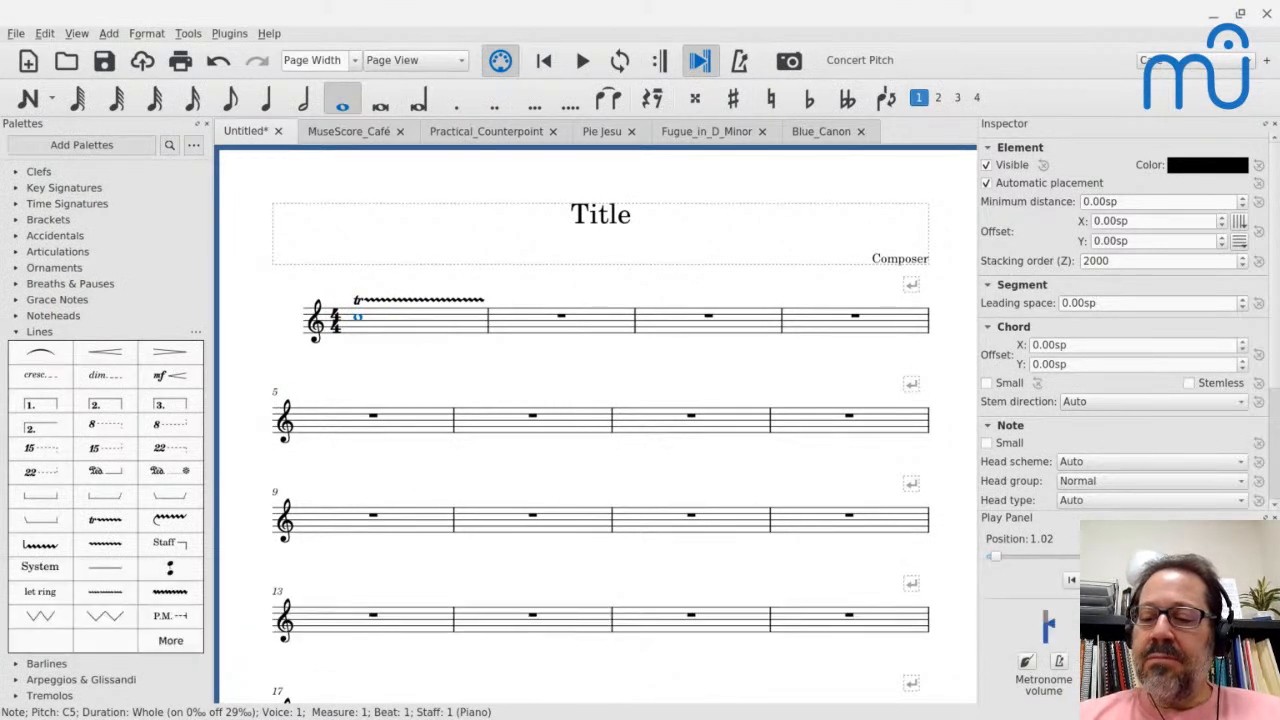
click(413, 323)
key(space)
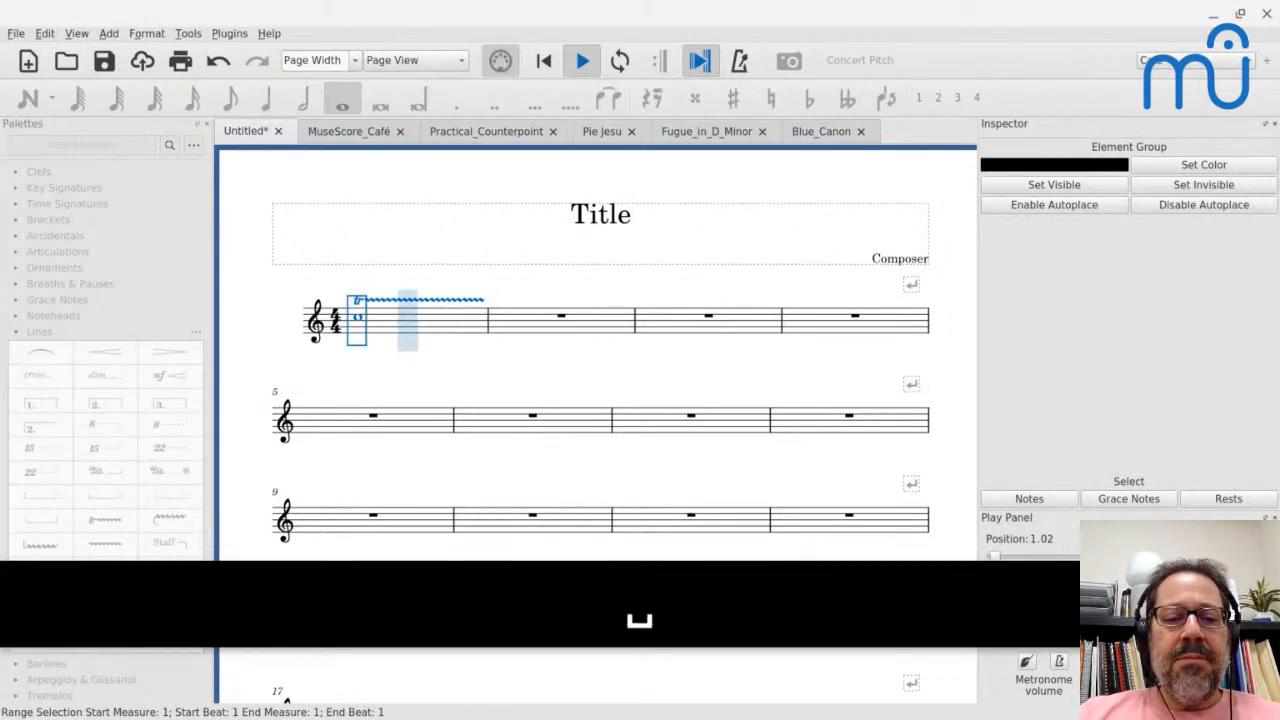
key(space)
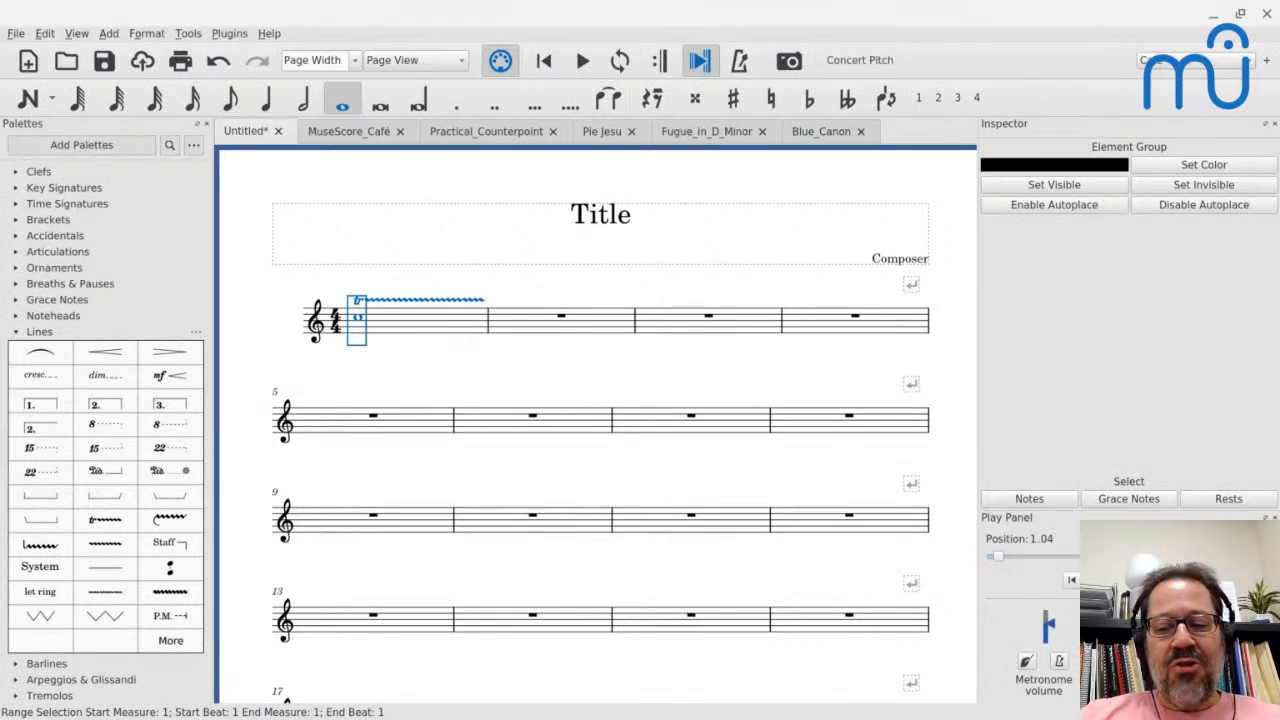
- Enter a whole-note D-flat in voice 2 of measure 1 and play the trill back
click(443, 319)
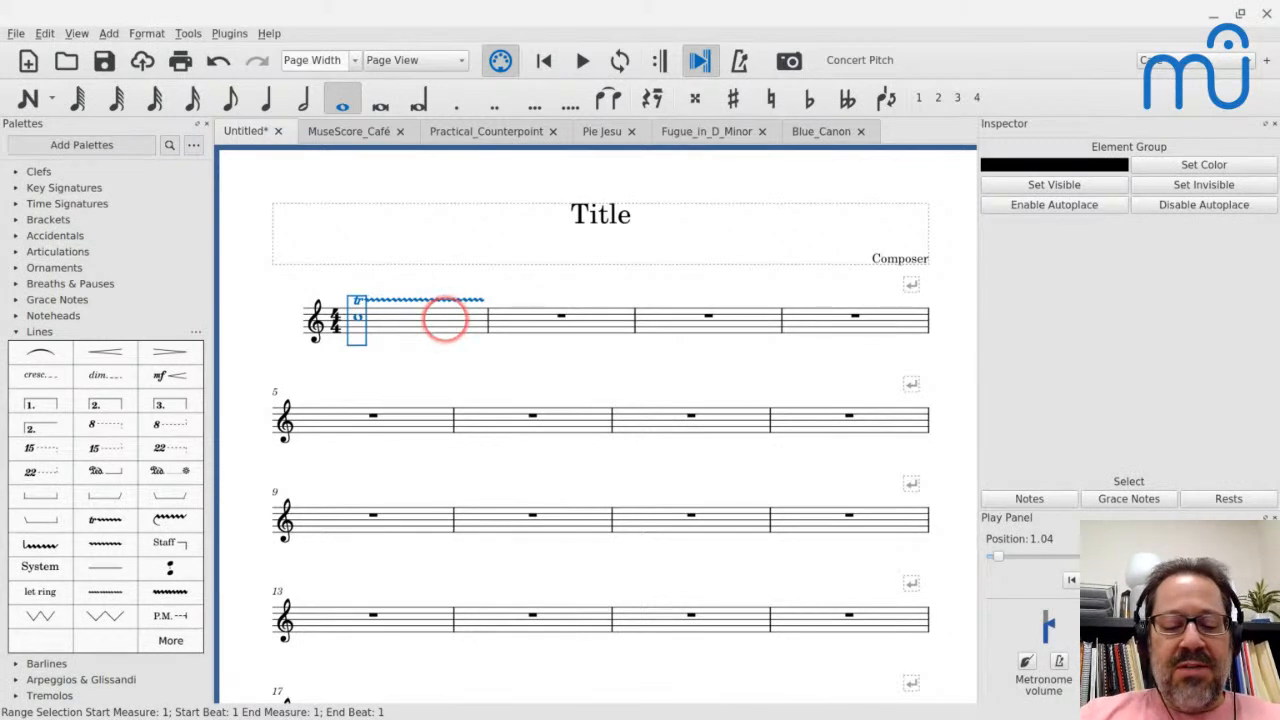
key(n)
key(ctrl+alt+2)
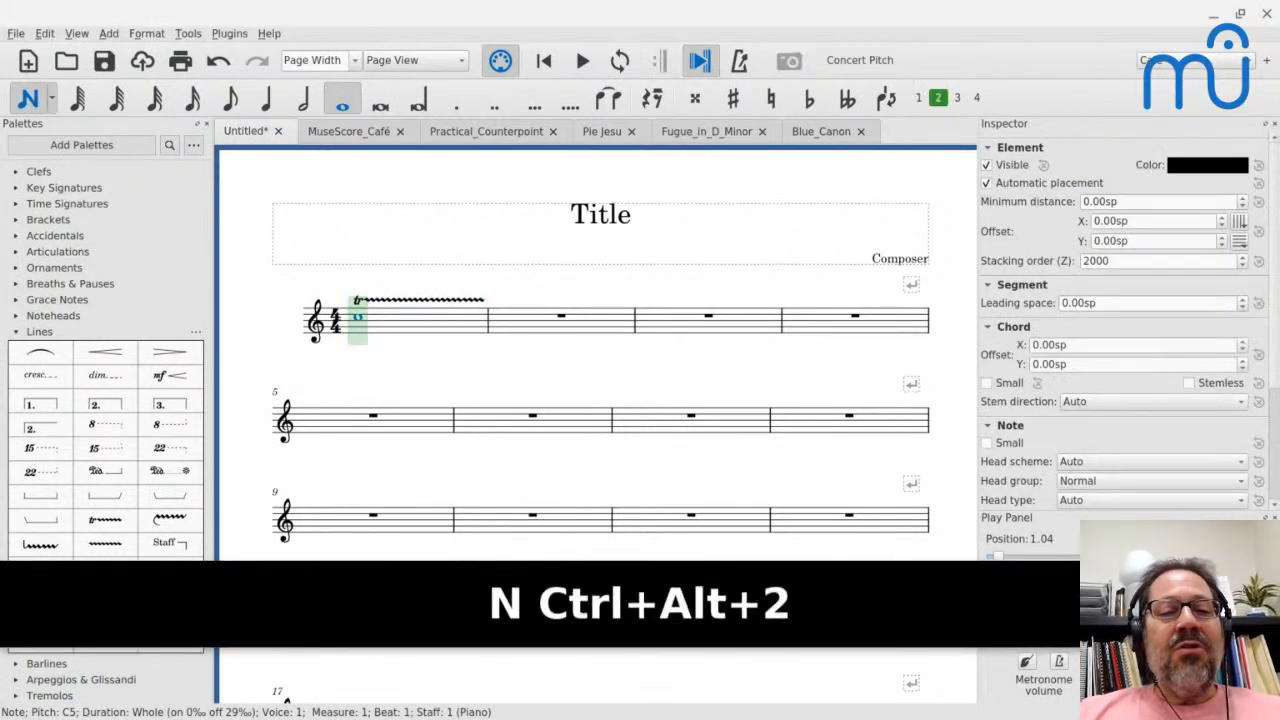
key(d)
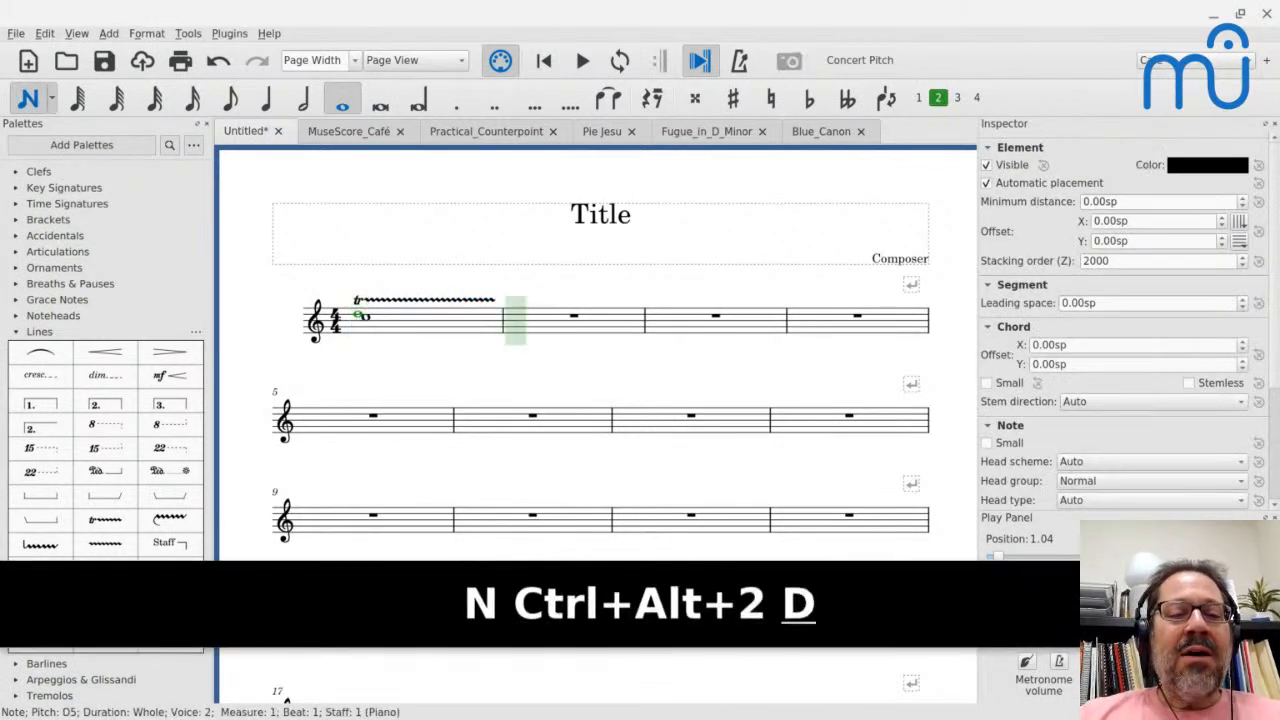
key(Down)
key(Escape)
click(428, 320)
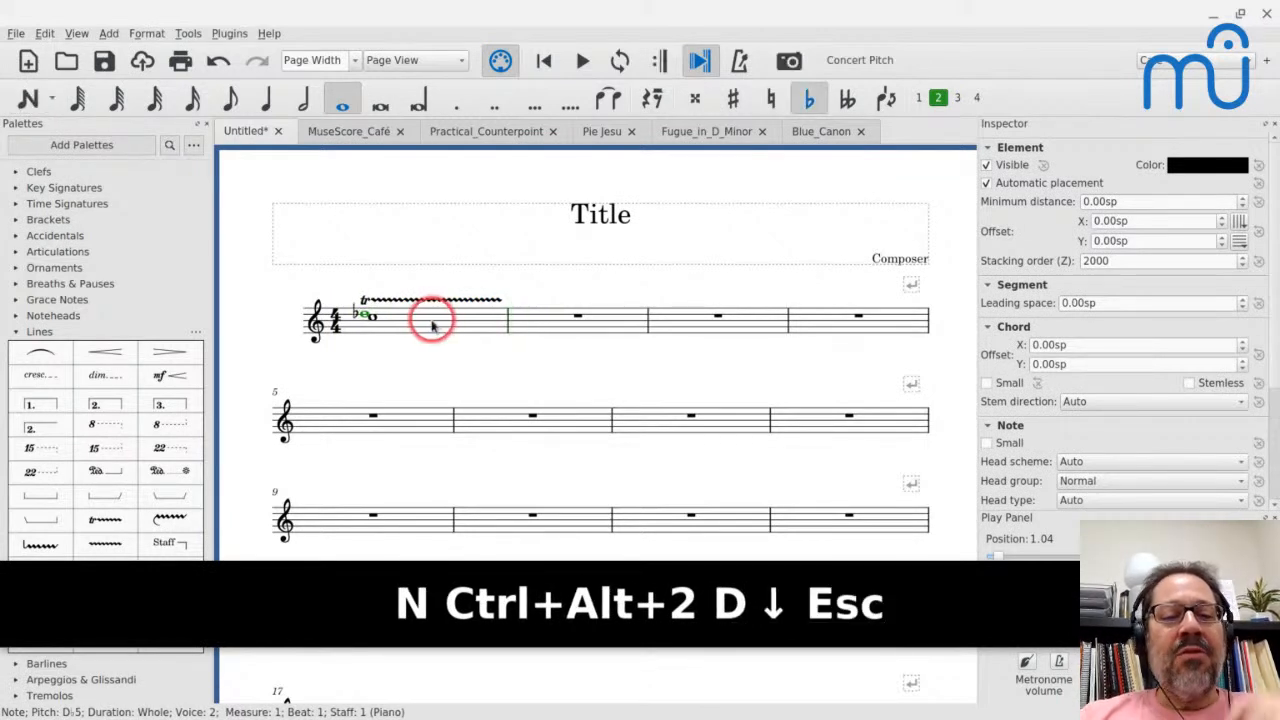
key(space)
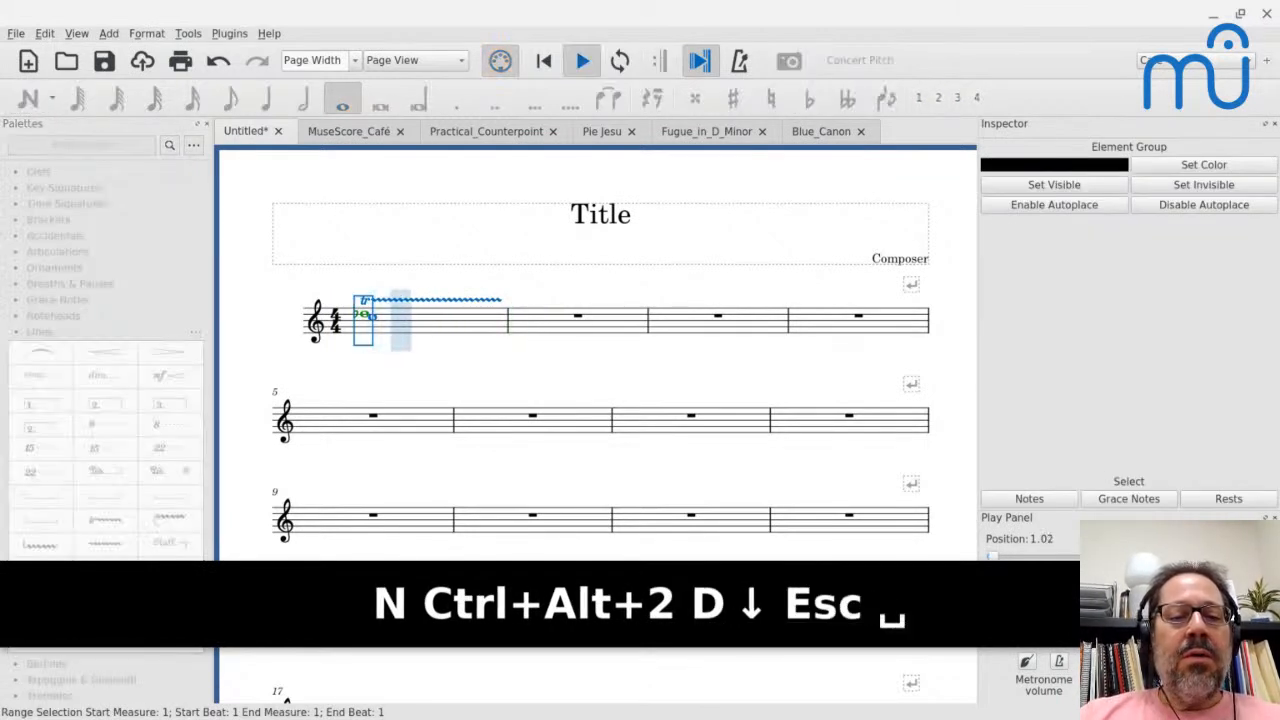
key(space)
- Make the voice 2 D-flat note and its flat sign invisible
click(407, 316)
ctrl+scroll(365, 335, up, 5)
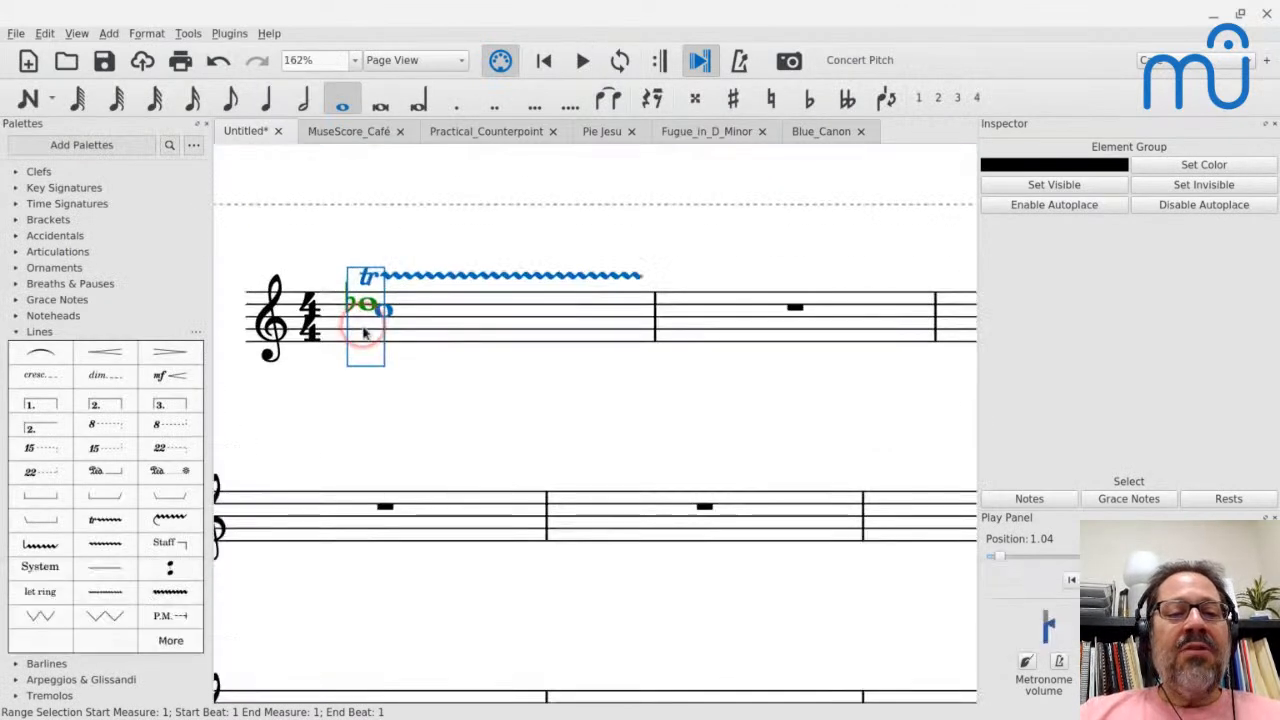
click(360, 298)
click(352, 300)
key(v)
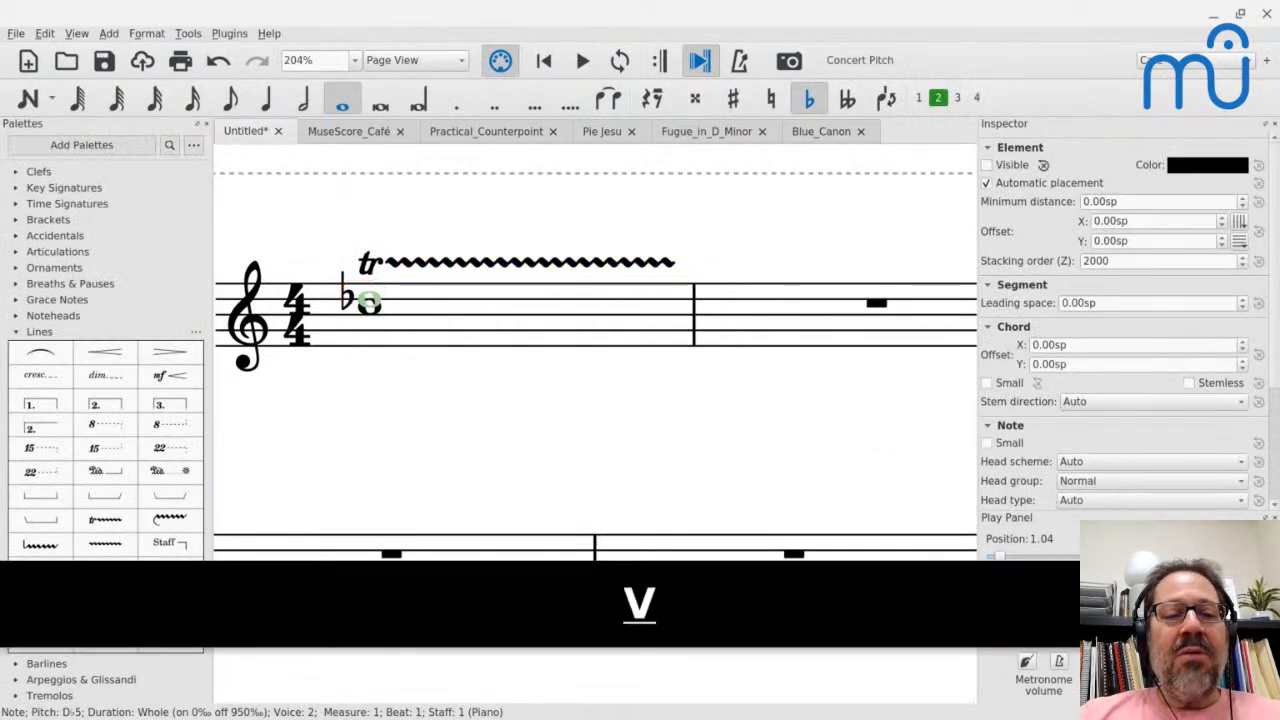
click(342, 296)
key(v)
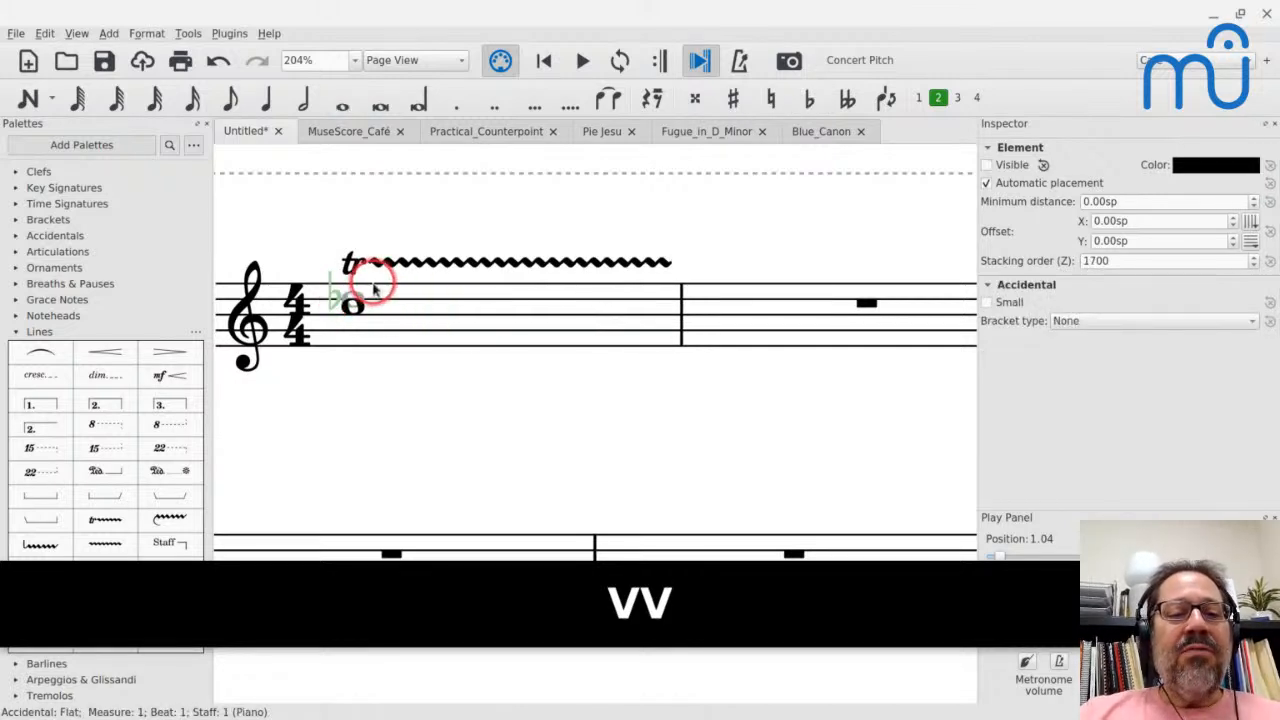
- Turn off playback of the hidden D-flat note and play the measure from the voice 1 C
ctrl+scroll(372, 288, up, 5)
ctrl+scroll(372, 285, up, 2)
click(316, 334)
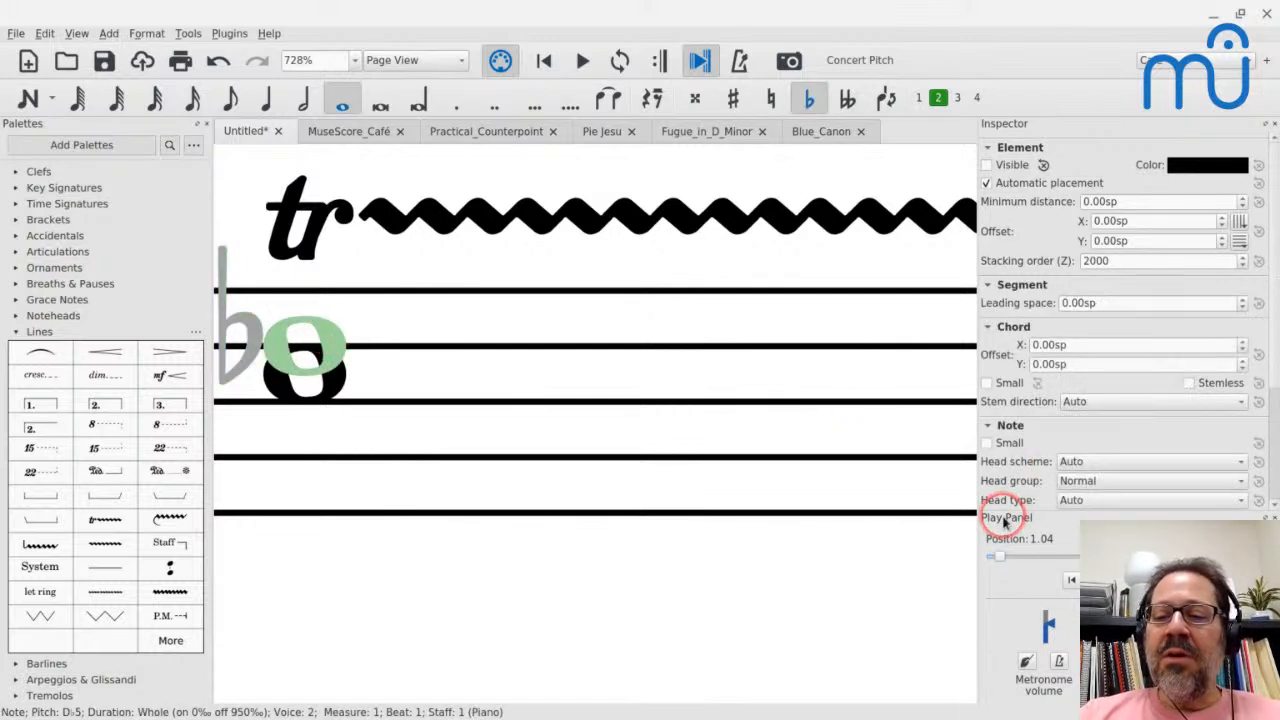
scroll(1034, 423, down, 3)
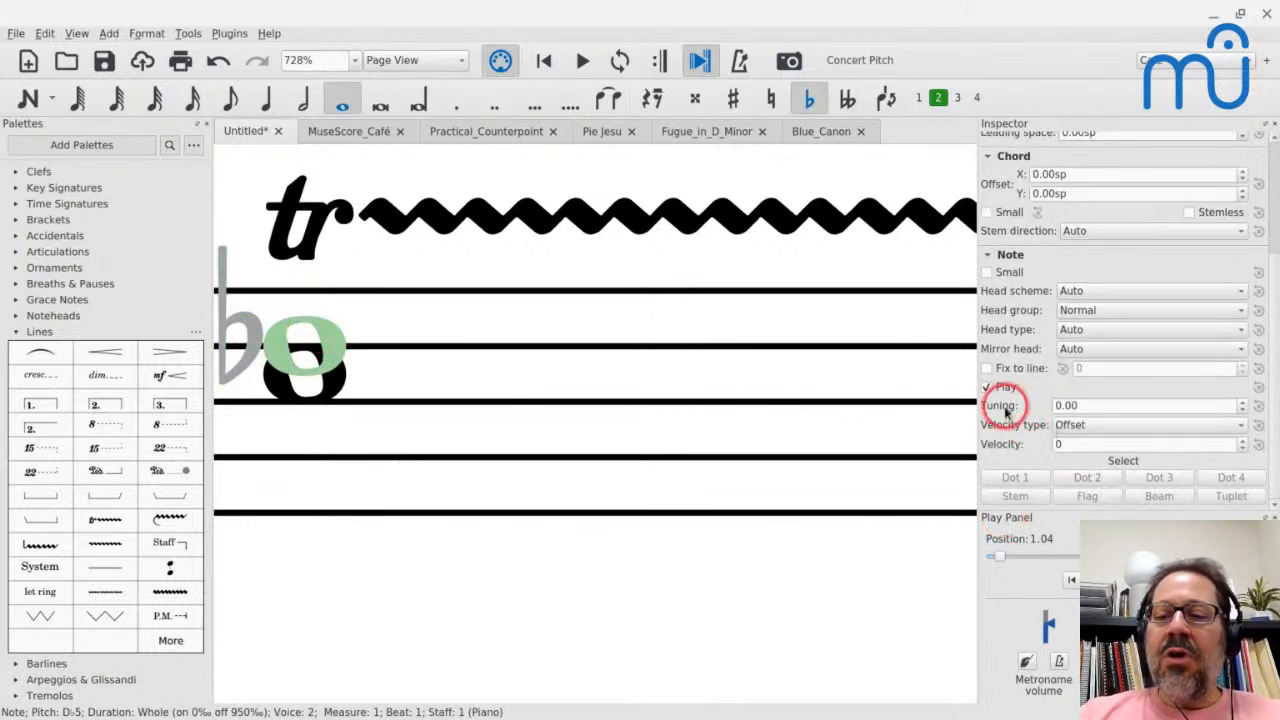
click(987, 389)
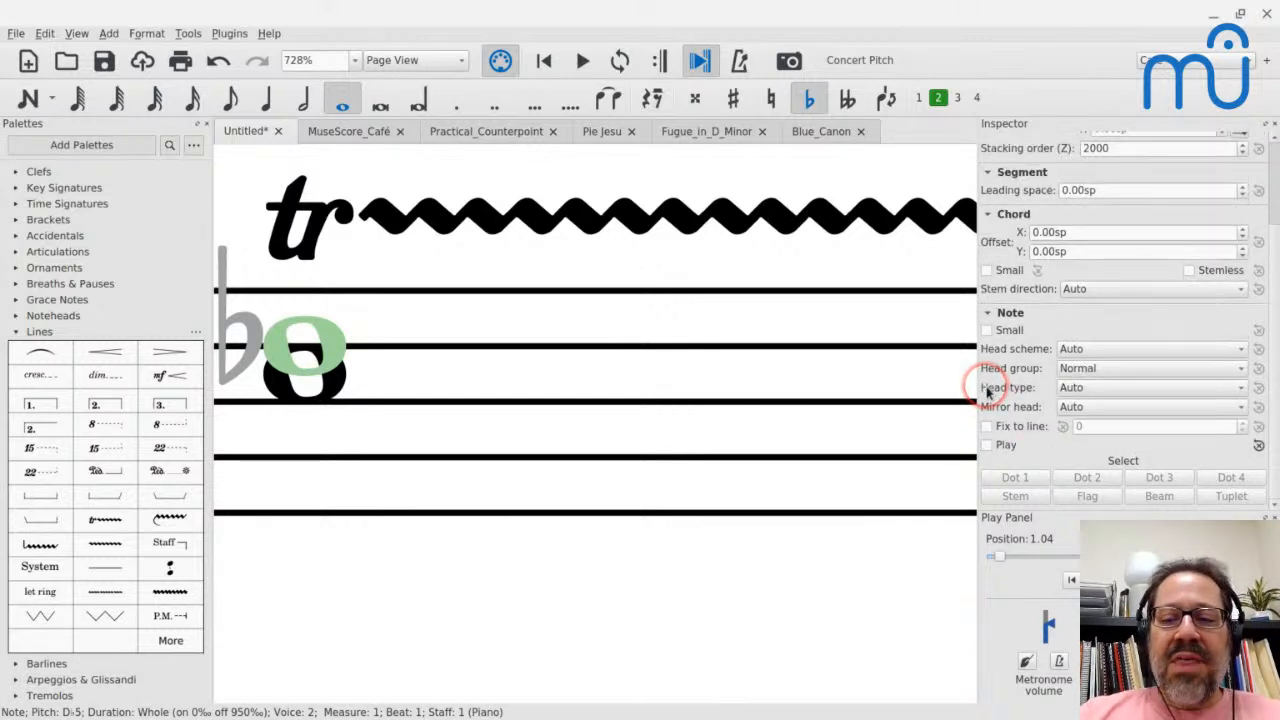
click(276, 389)
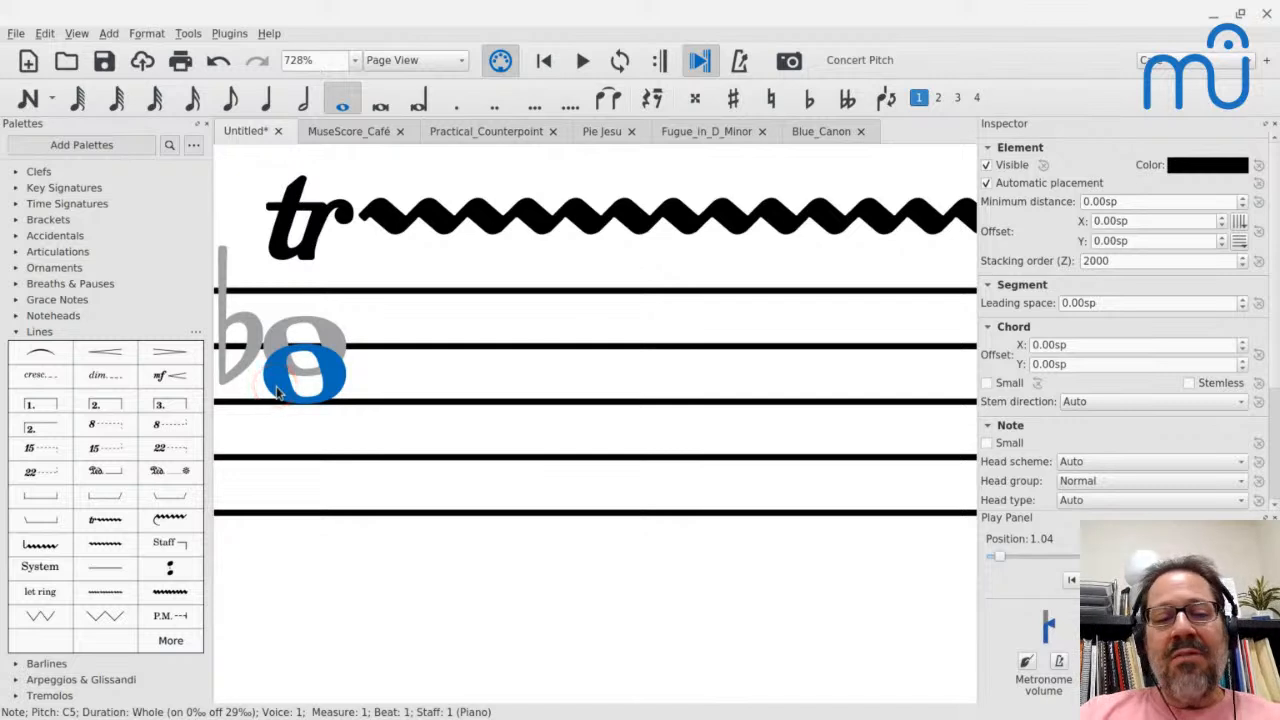
key(space)
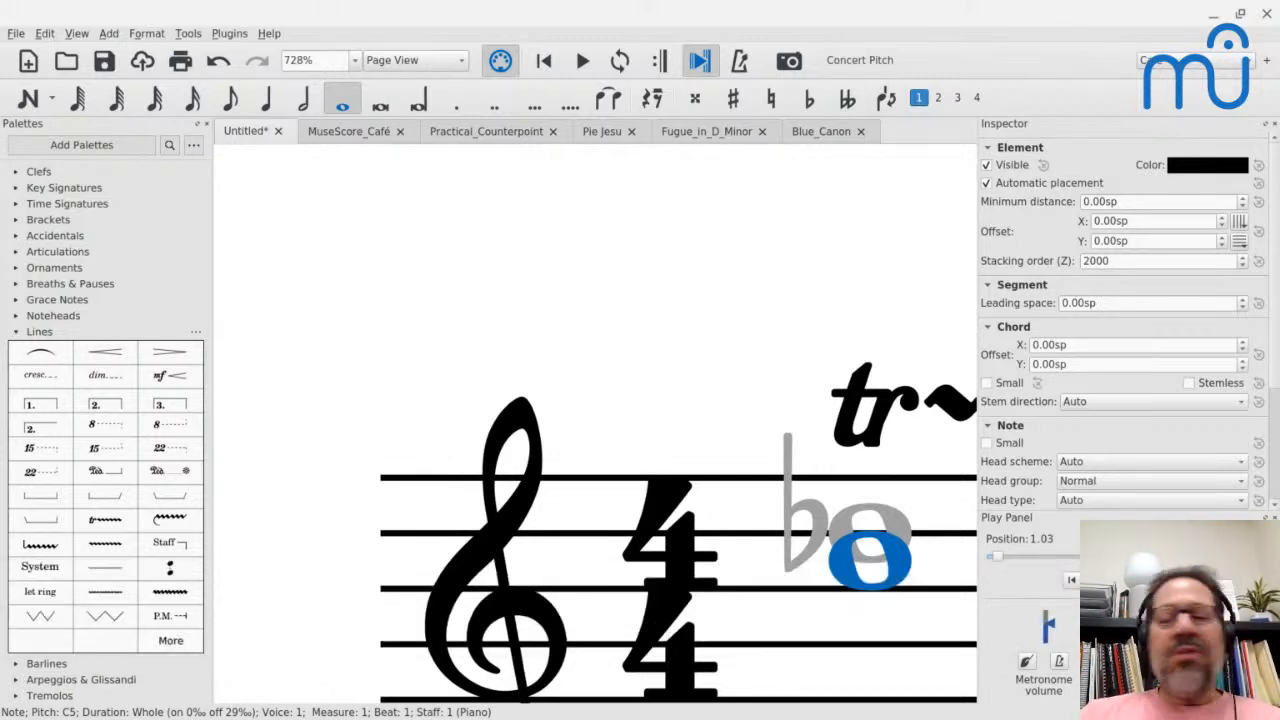
- View measure 1 in the Piano Roll Editor to examine the trill's playback events, and close the editor
scroll(679, 443, down, 3)
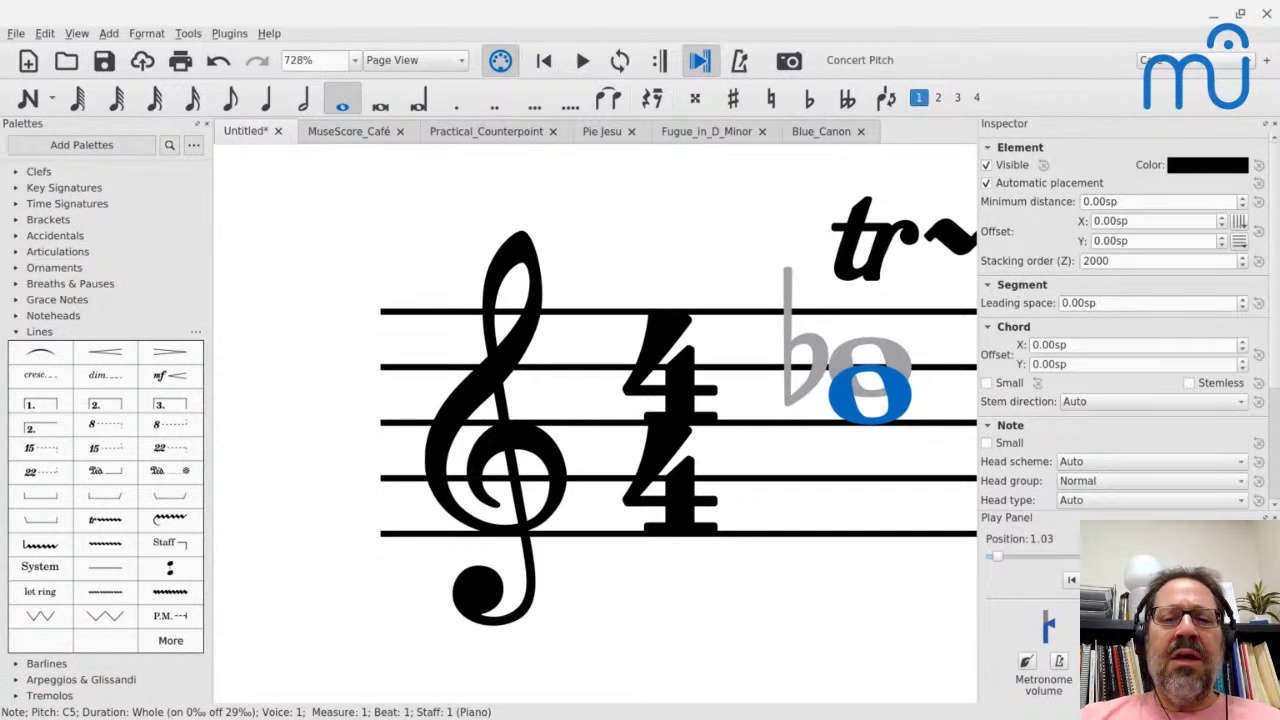
scroll(329, 386, down, 3)
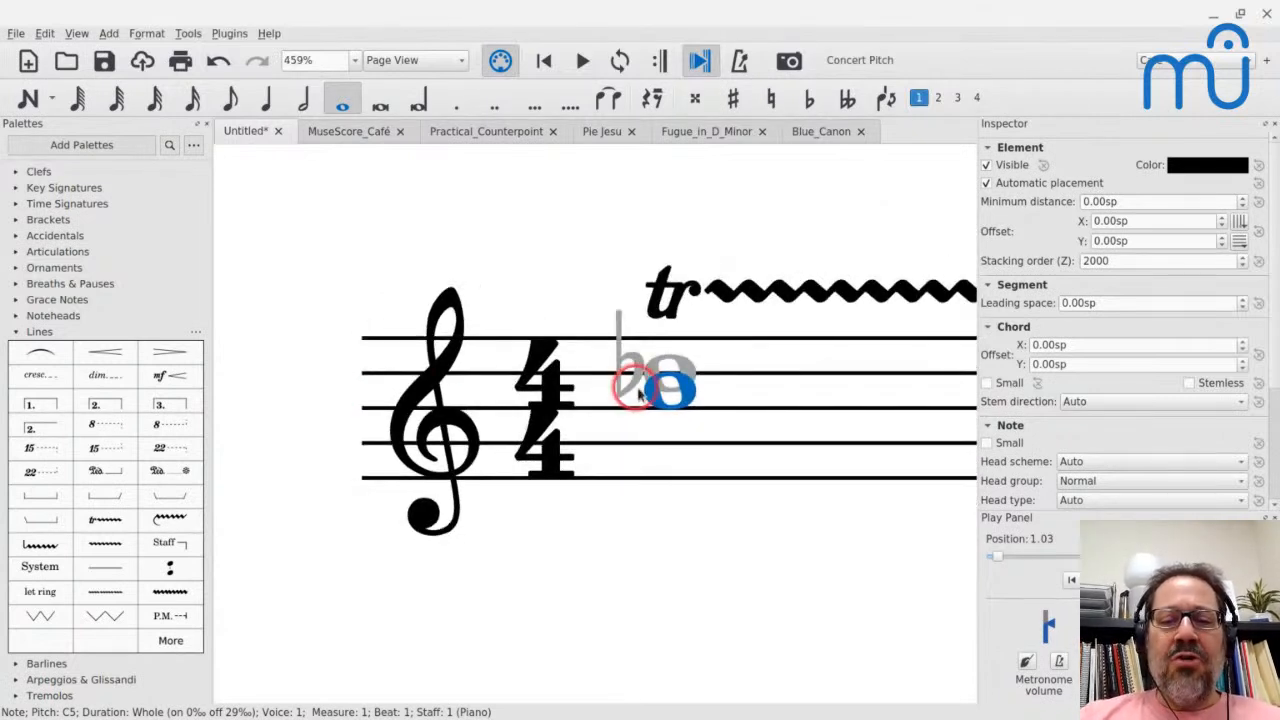
right_click(779, 370)
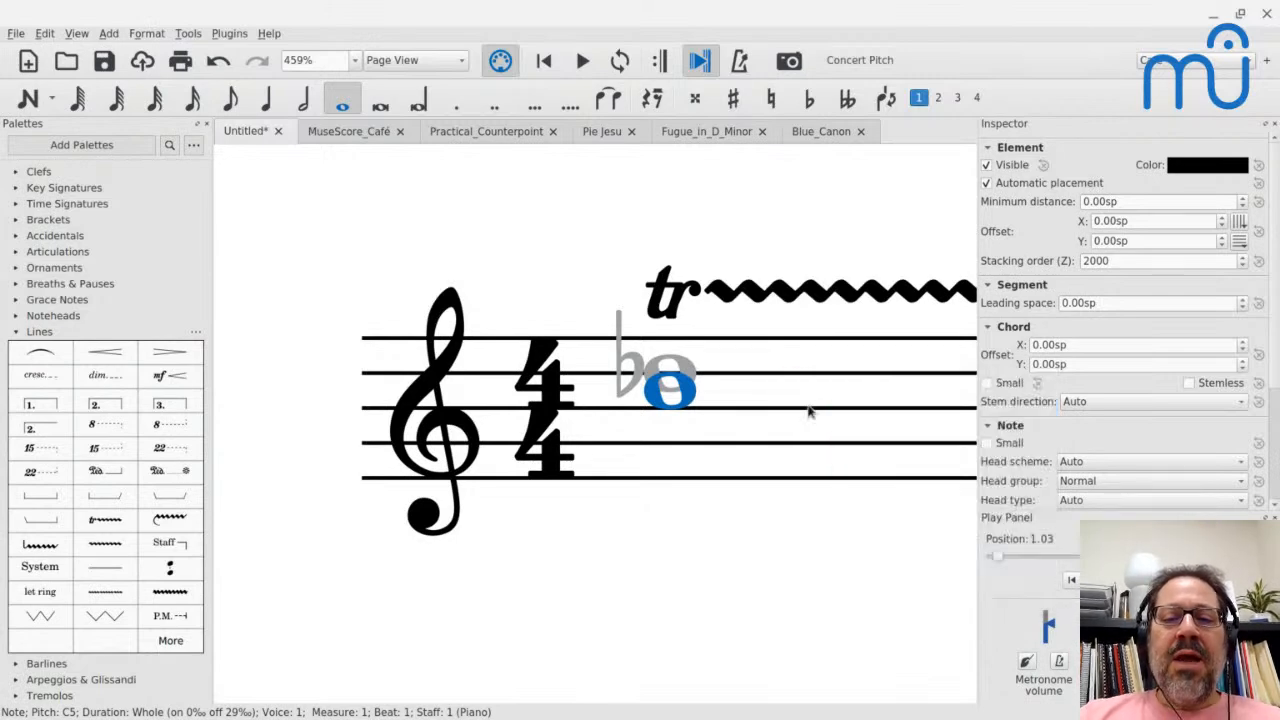
click(811, 409)
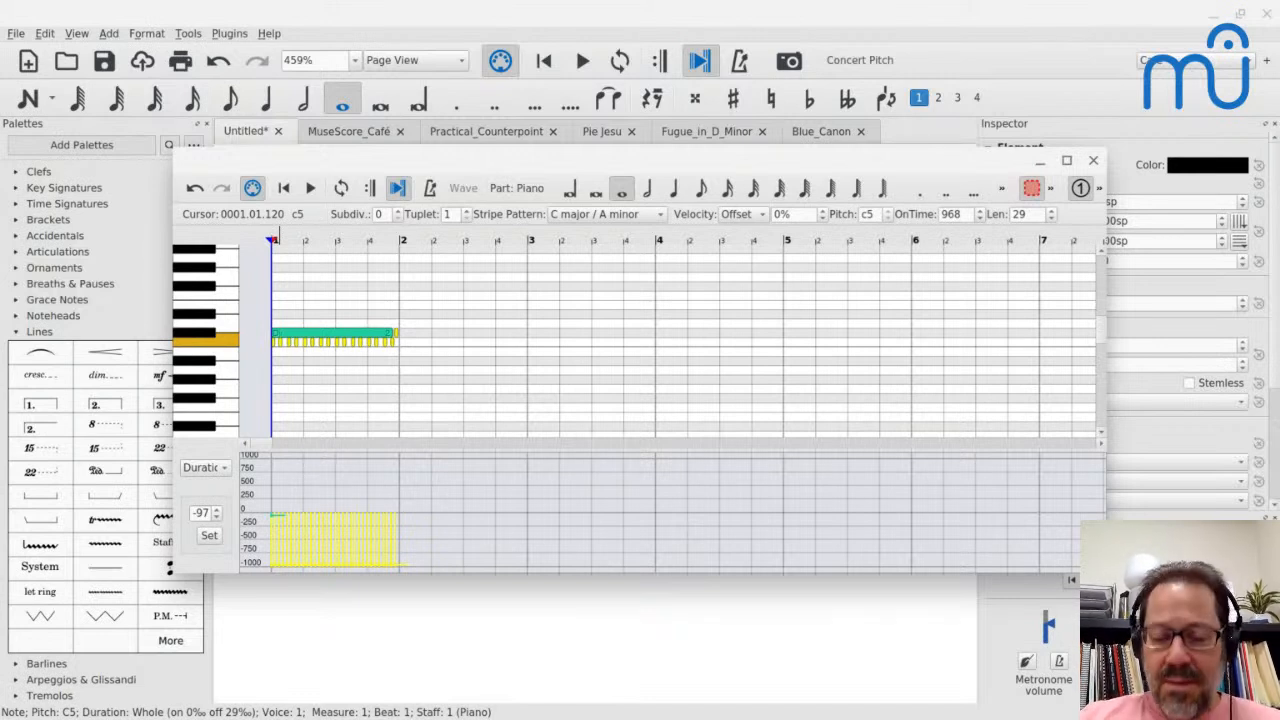
click(1093, 162)
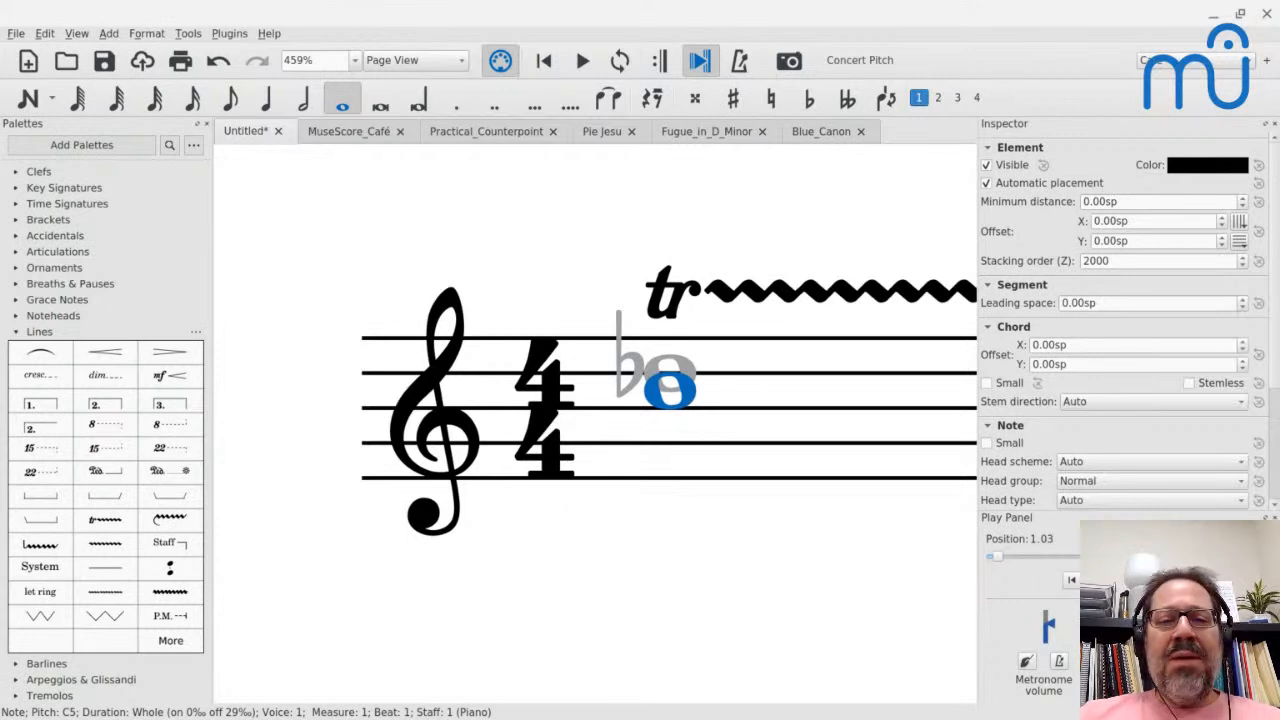
- Enter the quarter notes C, D, E and F in measure 6 on the second system
scroll(1091, 160, down, 3)
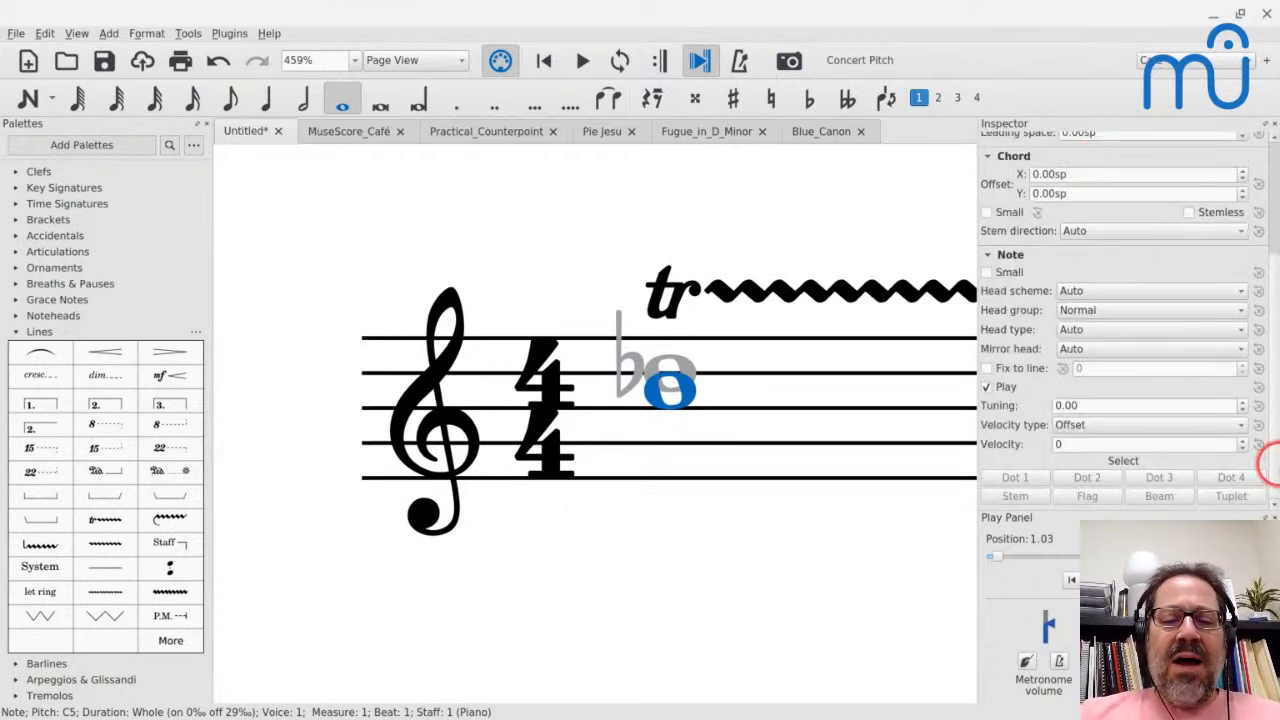
click(877, 545)
scroll(877, 550, down, 4)
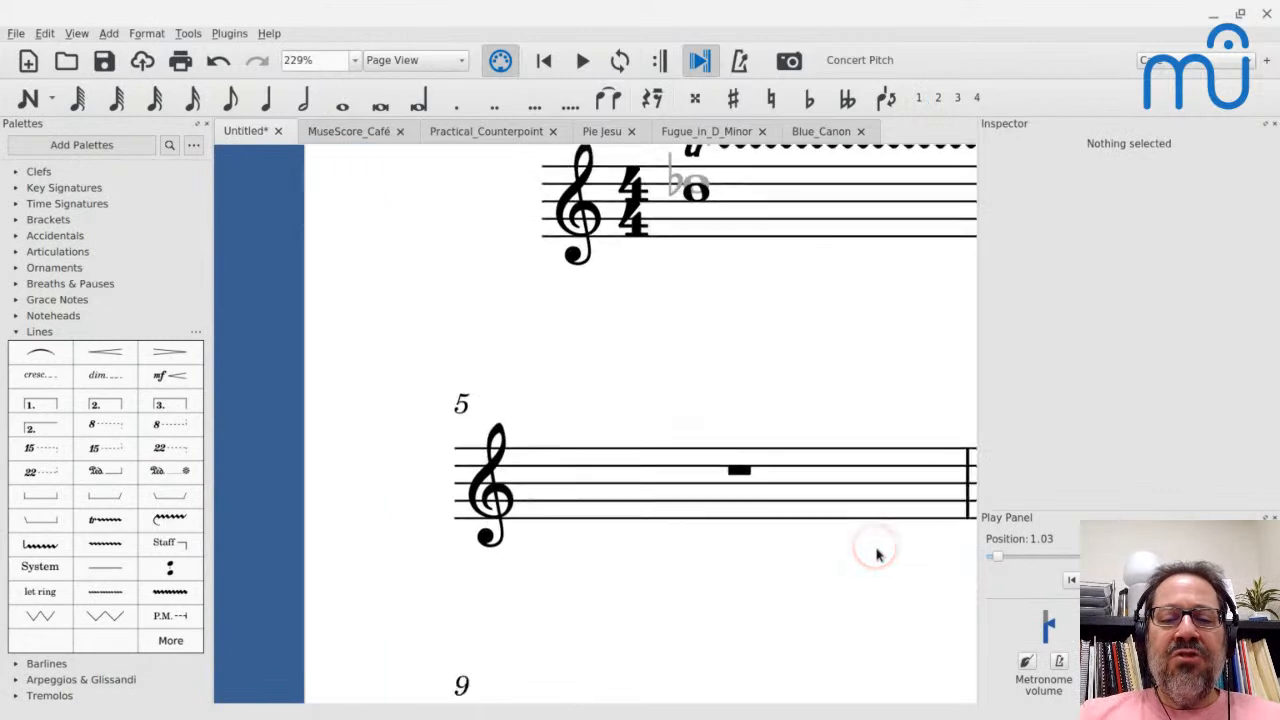
scroll(877, 554, down, 3)
scroll(693, 455, up, 2)
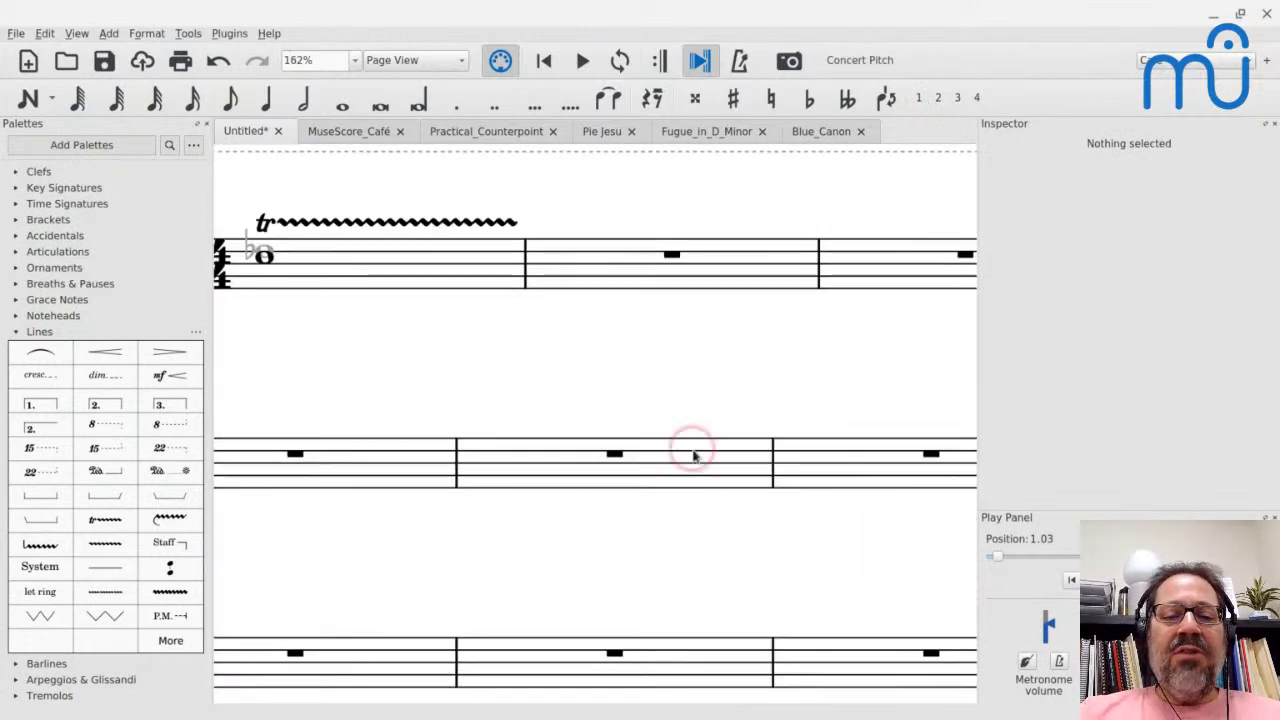
click(514, 482)
key(n)
key(c)
key(d)
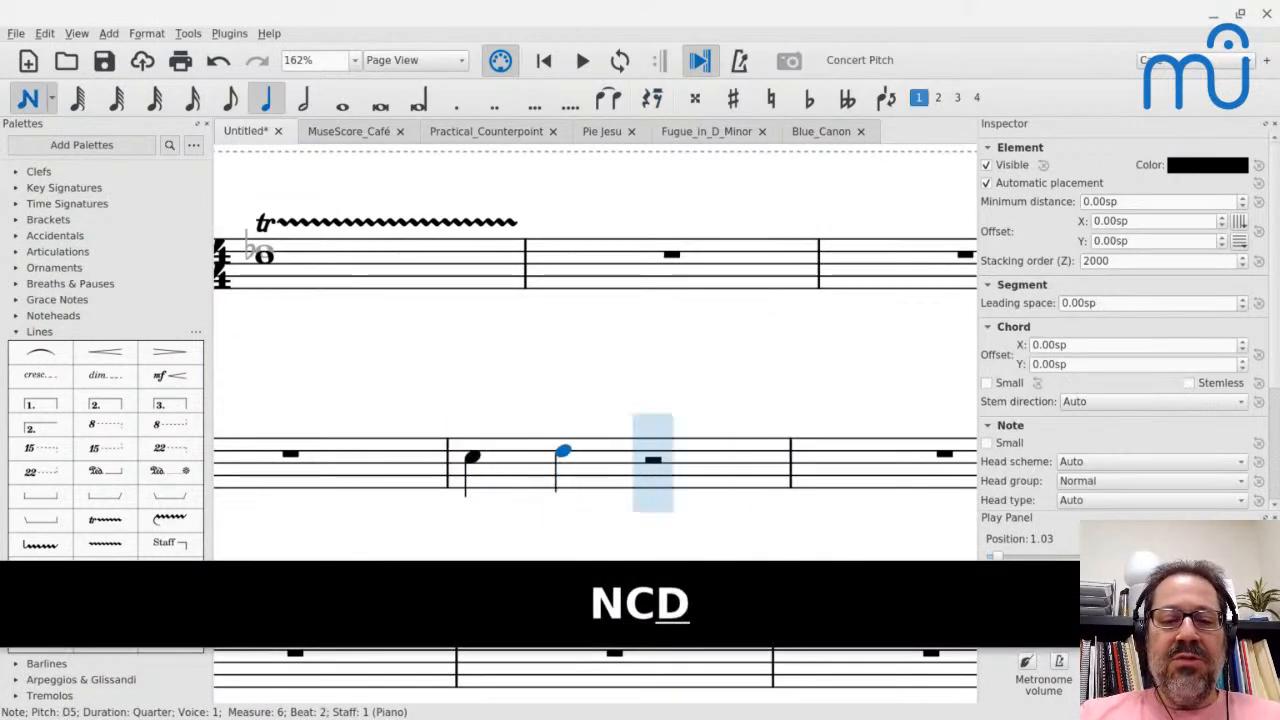
key(e)
key(f)
key(Escape)
- Enter the quarter notes G, F, E and D in measure 7 and a quarter-note C in measure 8
click(783, 471)
key(n)
key(g)
key(f)
key(e)
key(d)
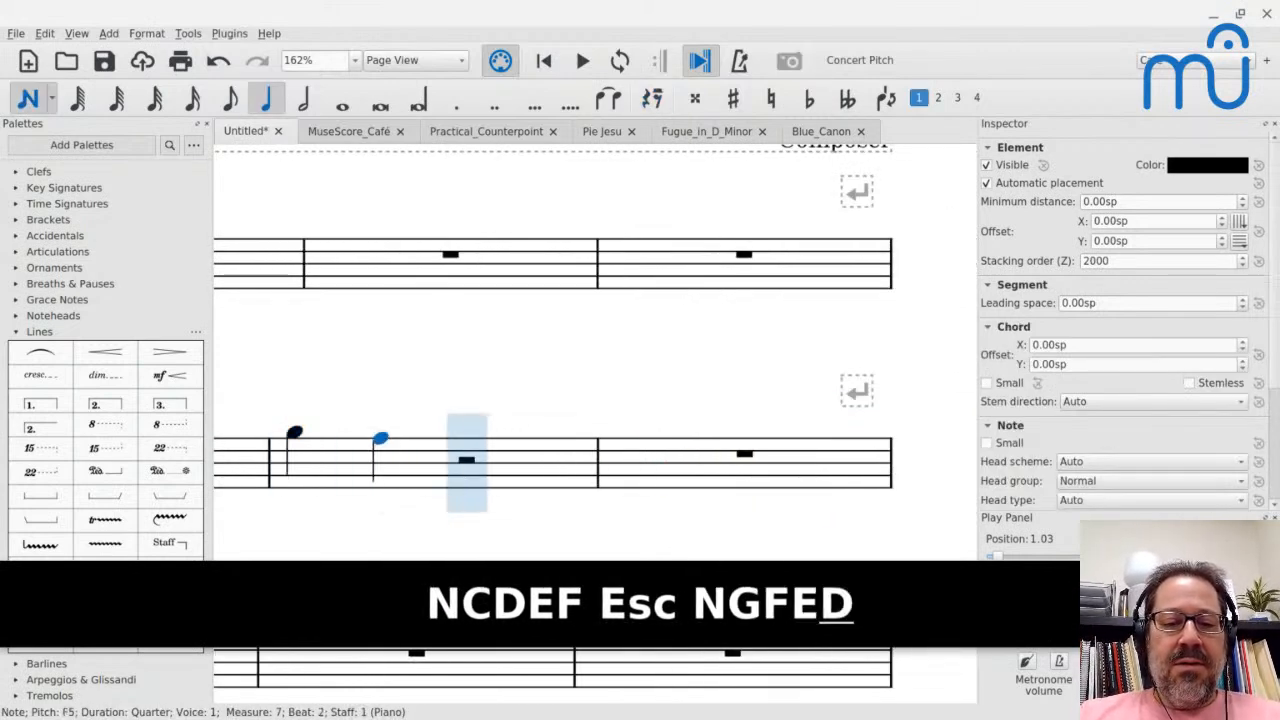
key(c)
key(Escape)
- Add a start repeat barline to measure 6 and an end repeat barline to measure 7
key(ctrl+minus)
key(ctrl+minus)
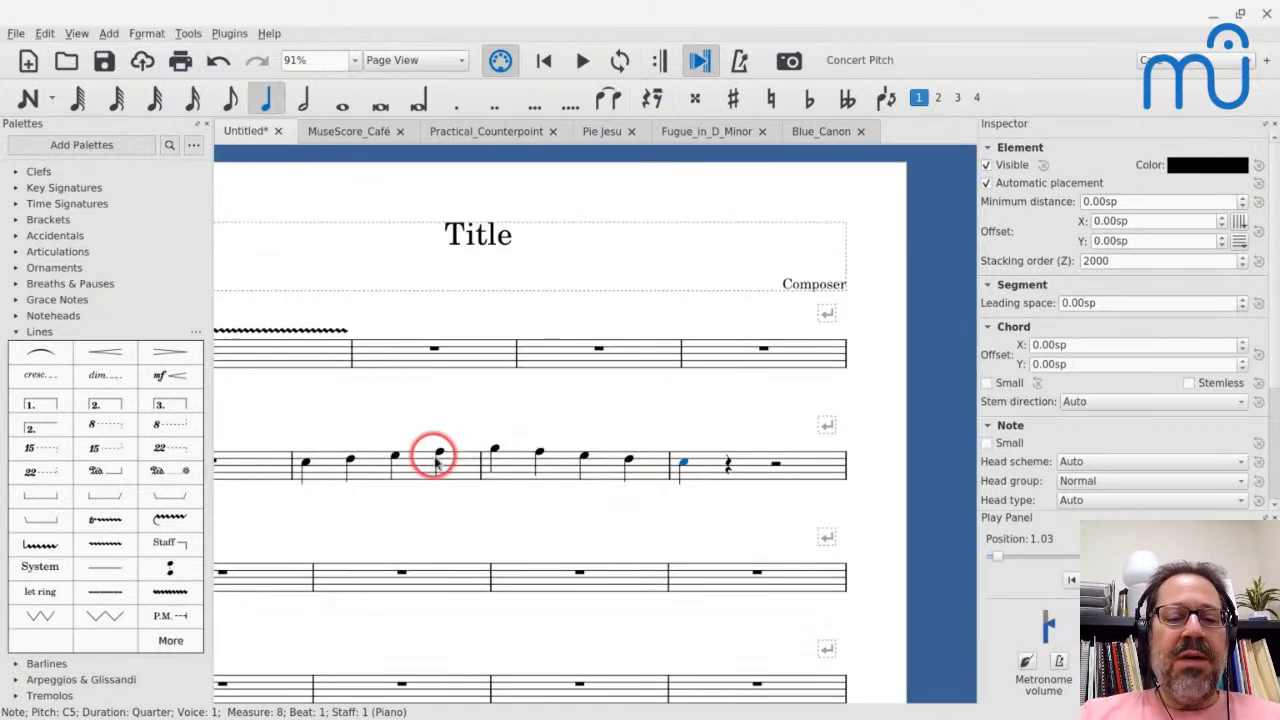
click(437, 462)
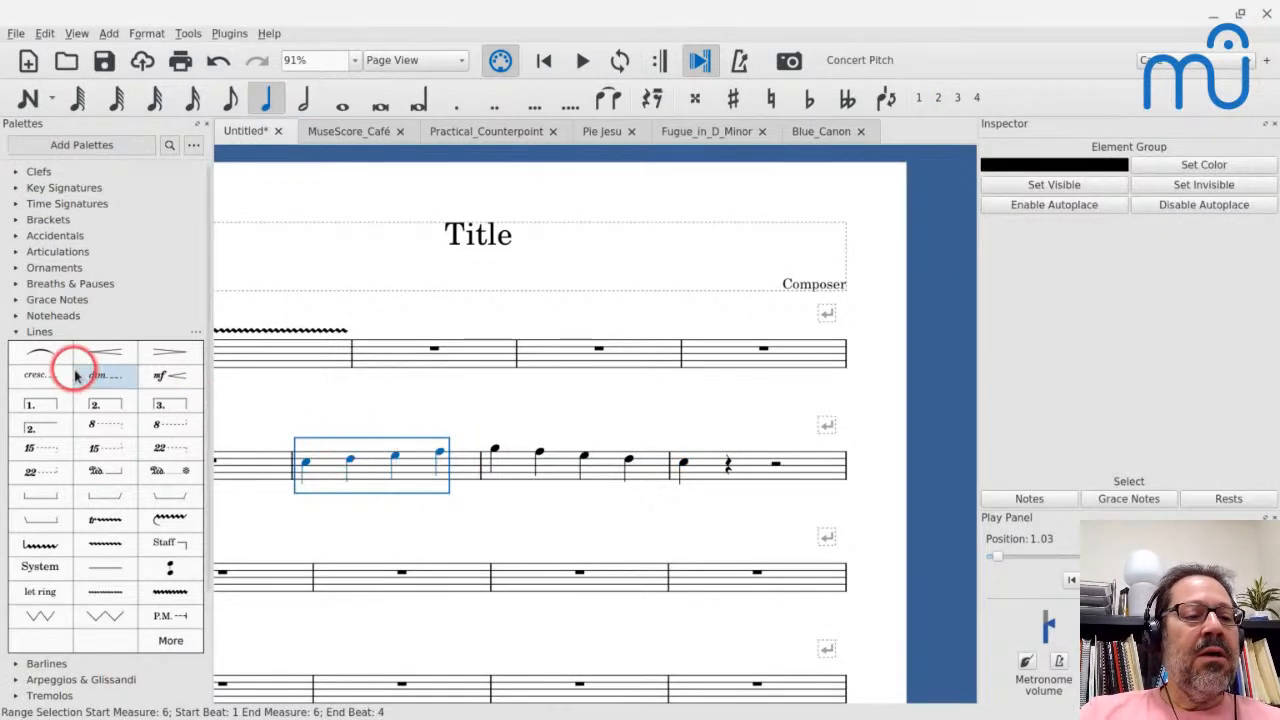
click(15, 332)
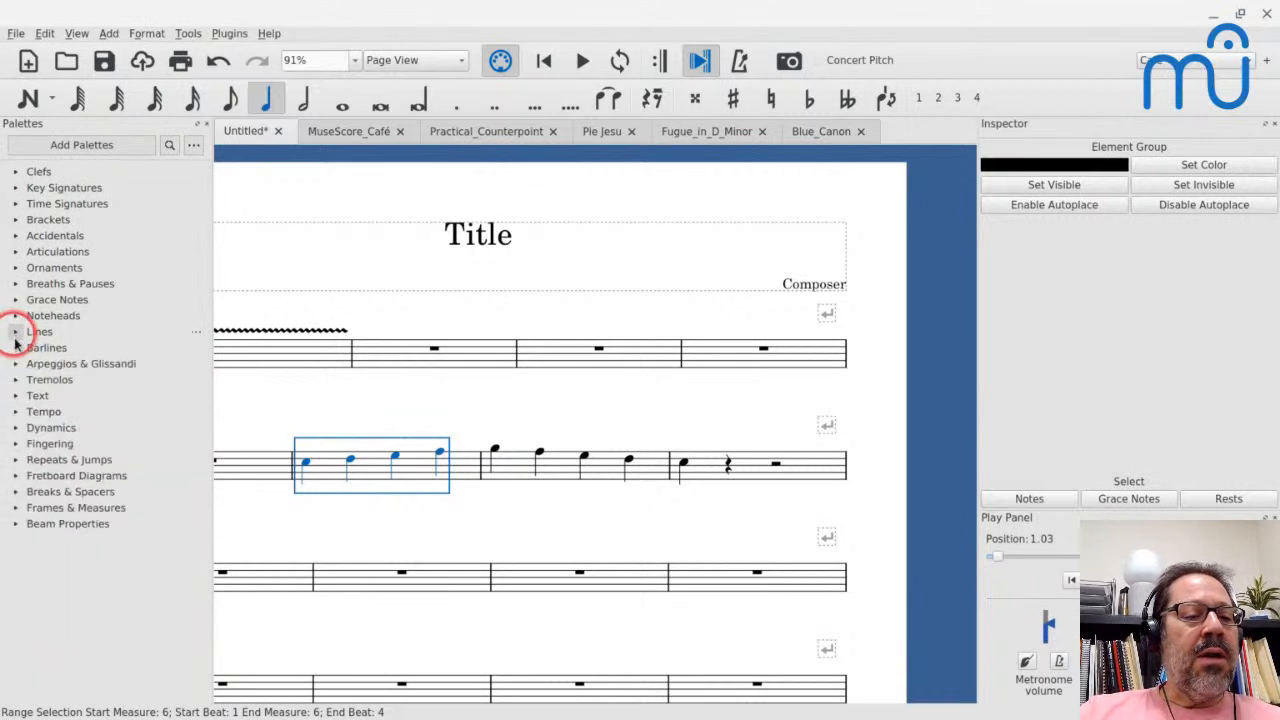
click(15, 347)
click(101, 375)
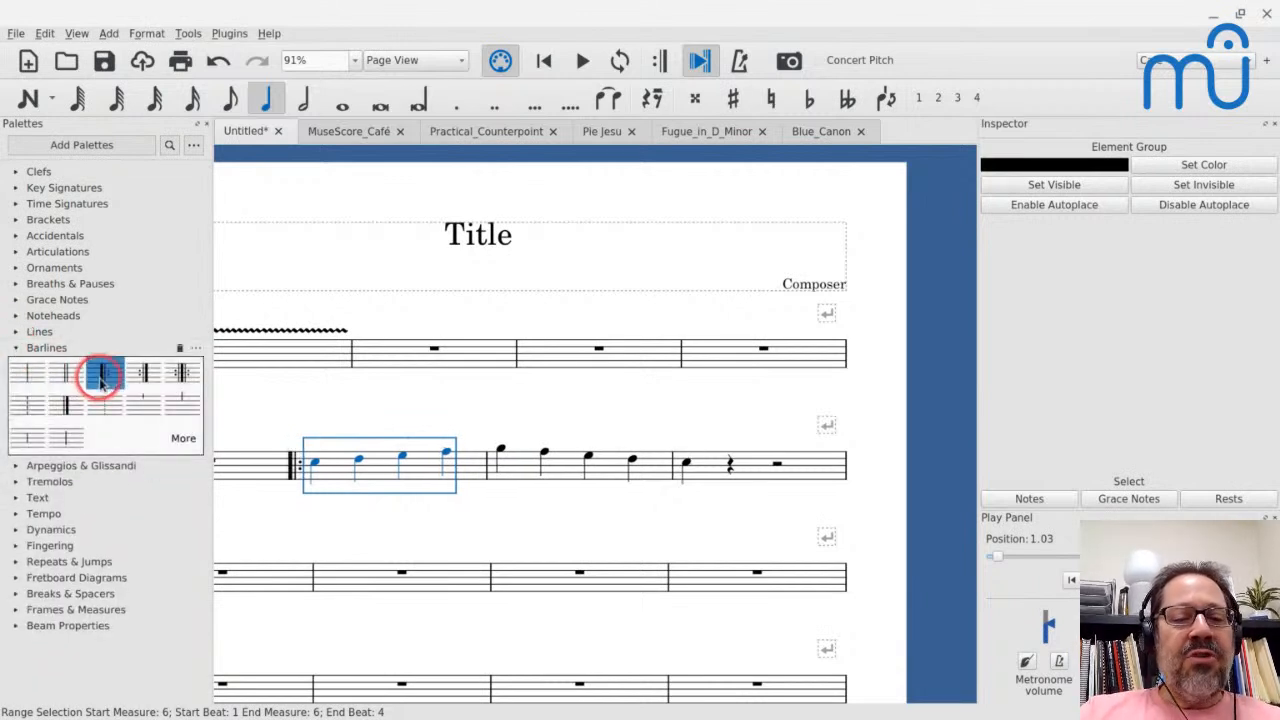
click(616, 455)
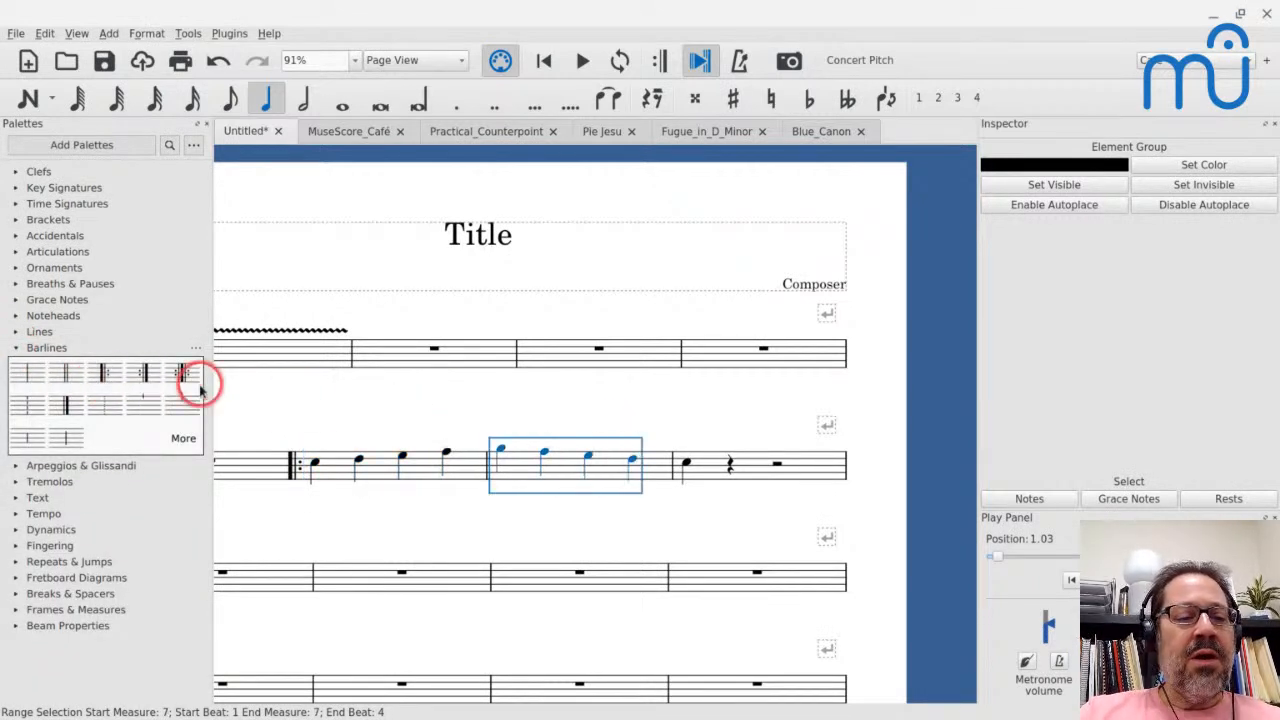
click(142, 373)
- Play the passage from measure 6 with Play Repeats off, and play it again with Play Repeats turned on
click(322, 458)
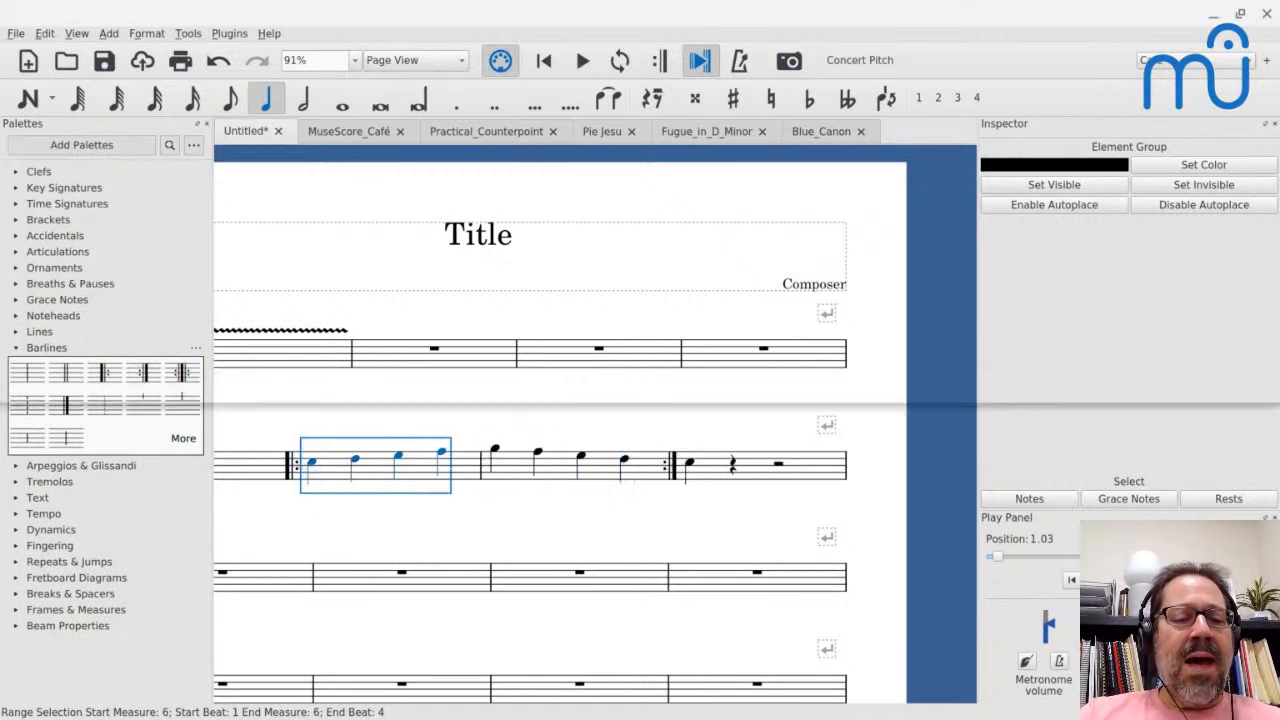
key(space)
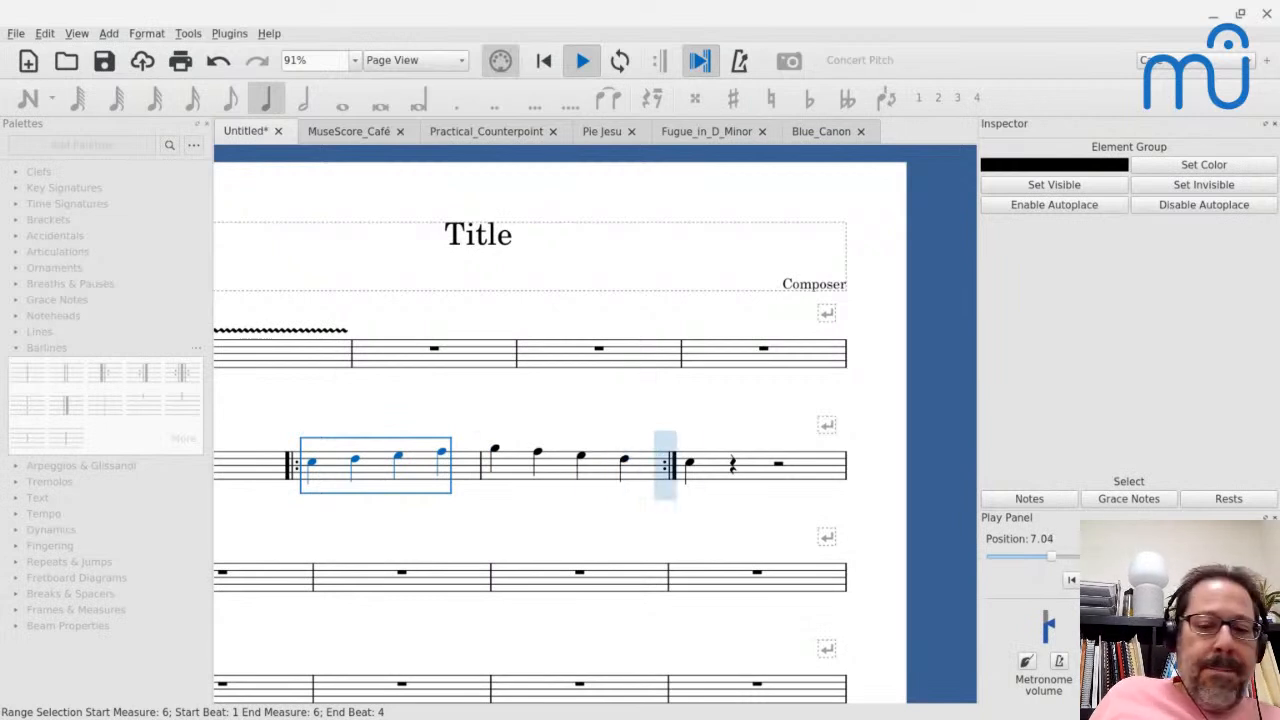
key(space)
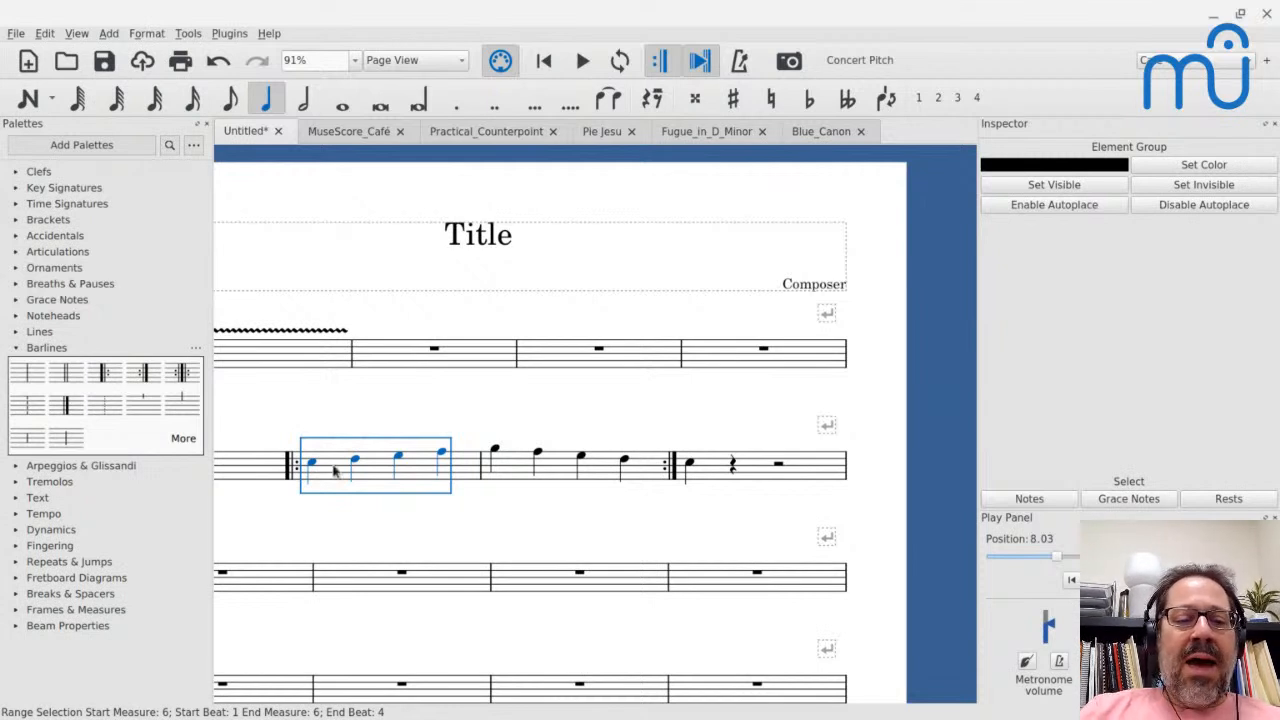
key(space)
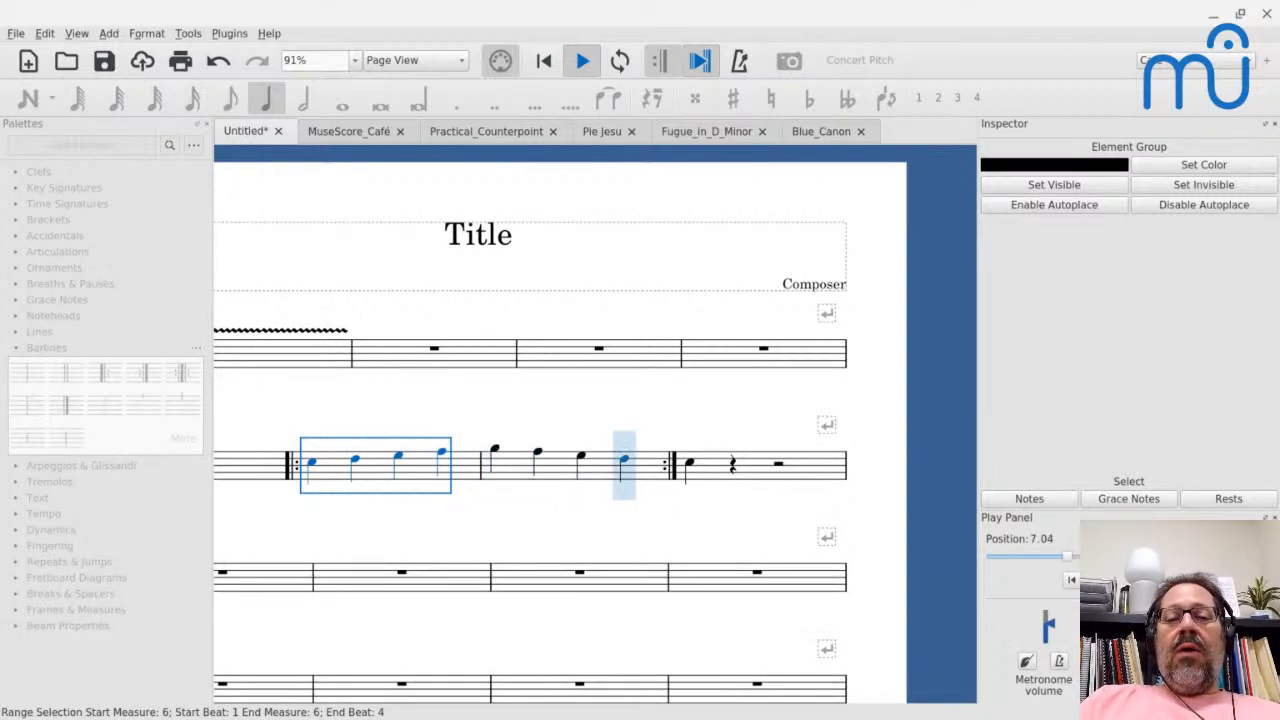
key(space)
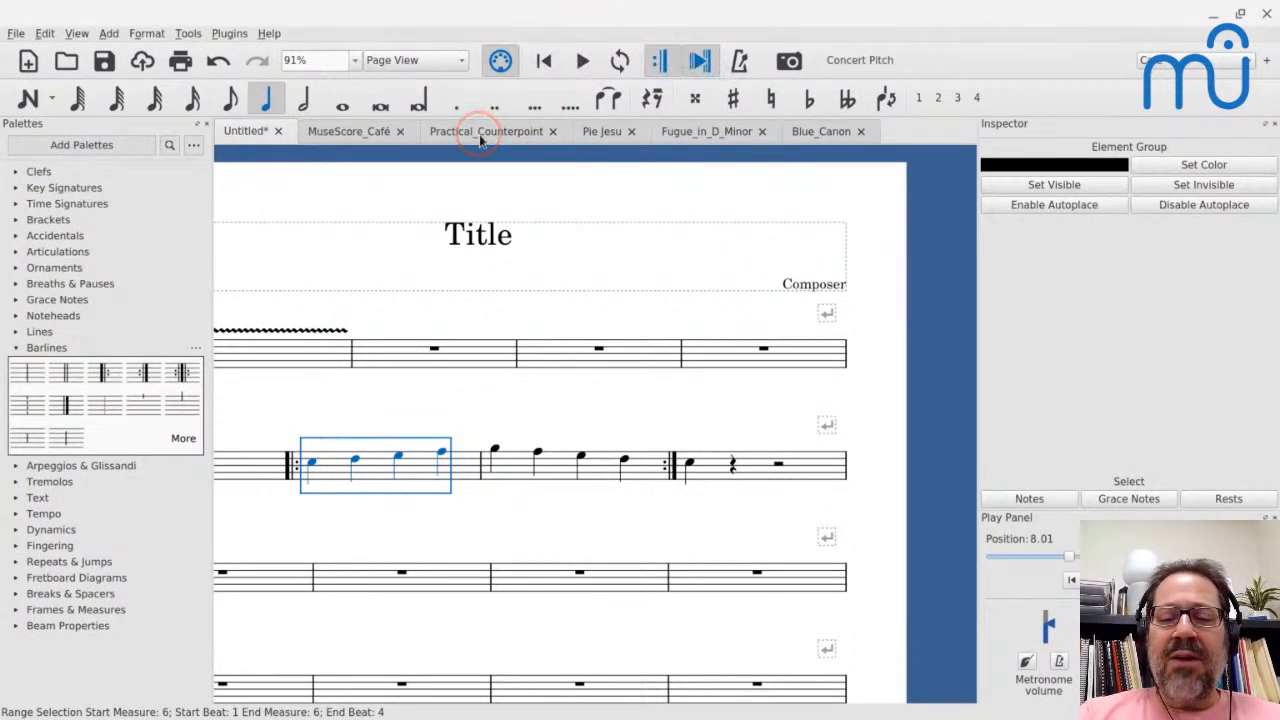
- Open the score Real and Tonal Imitation.mscz from the Imitation folder of the Counterpoint course
key(ctrl+o)
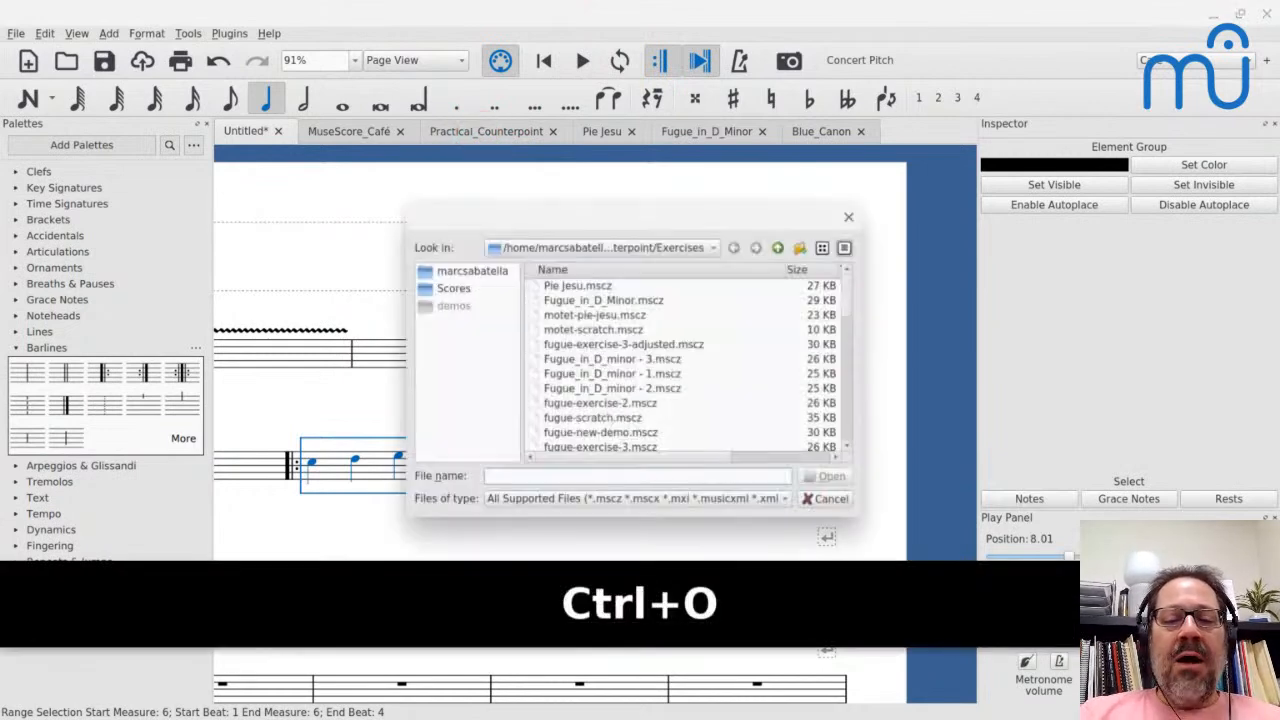
click(779, 249)
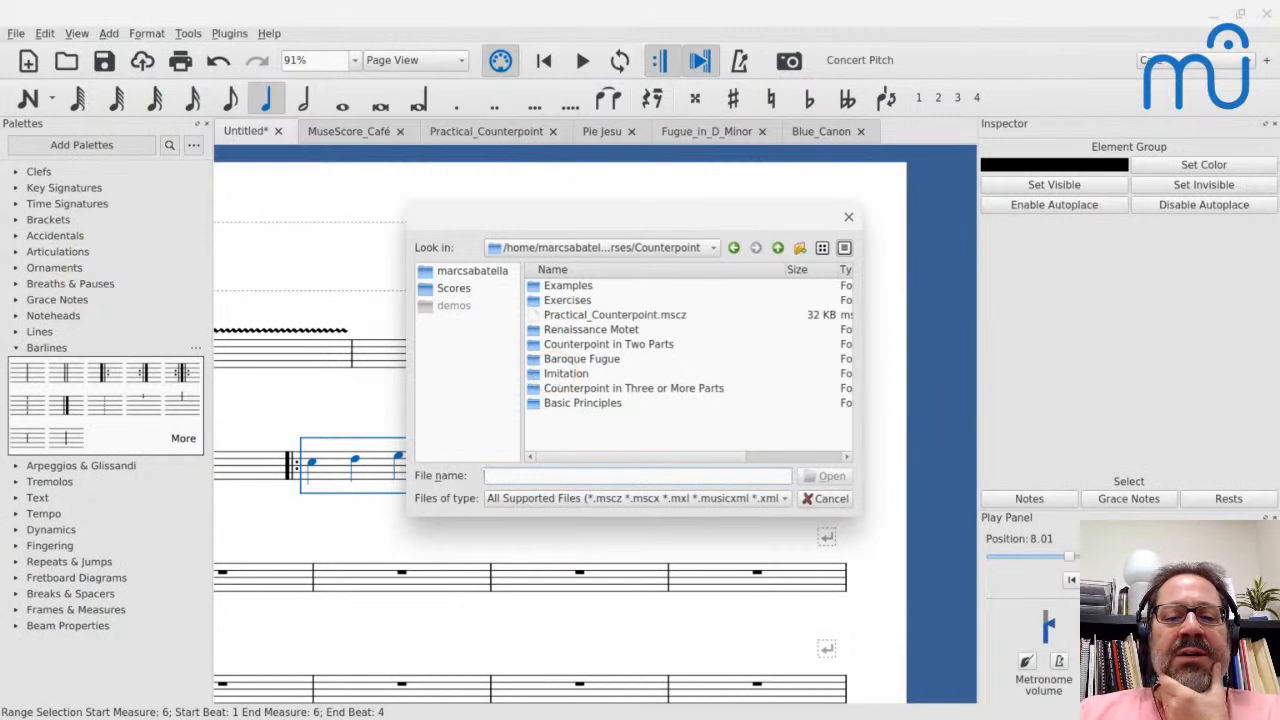
double_click(553, 360)
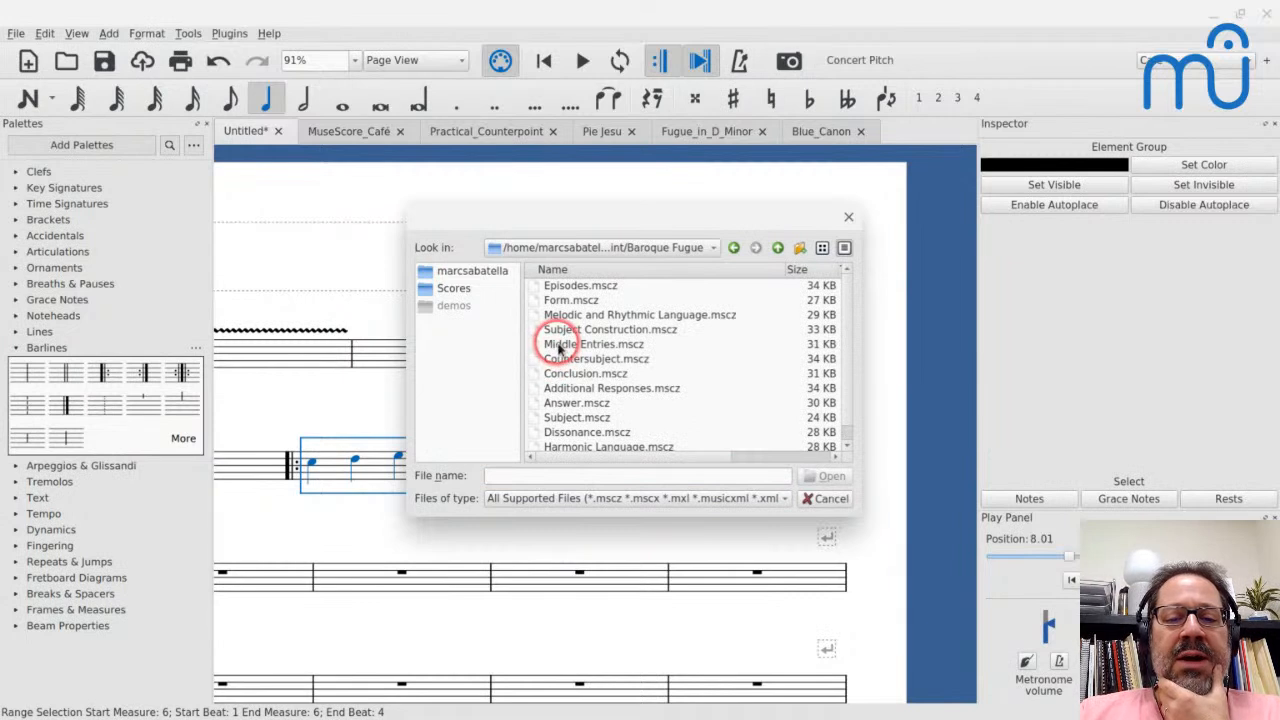
click(778, 248)
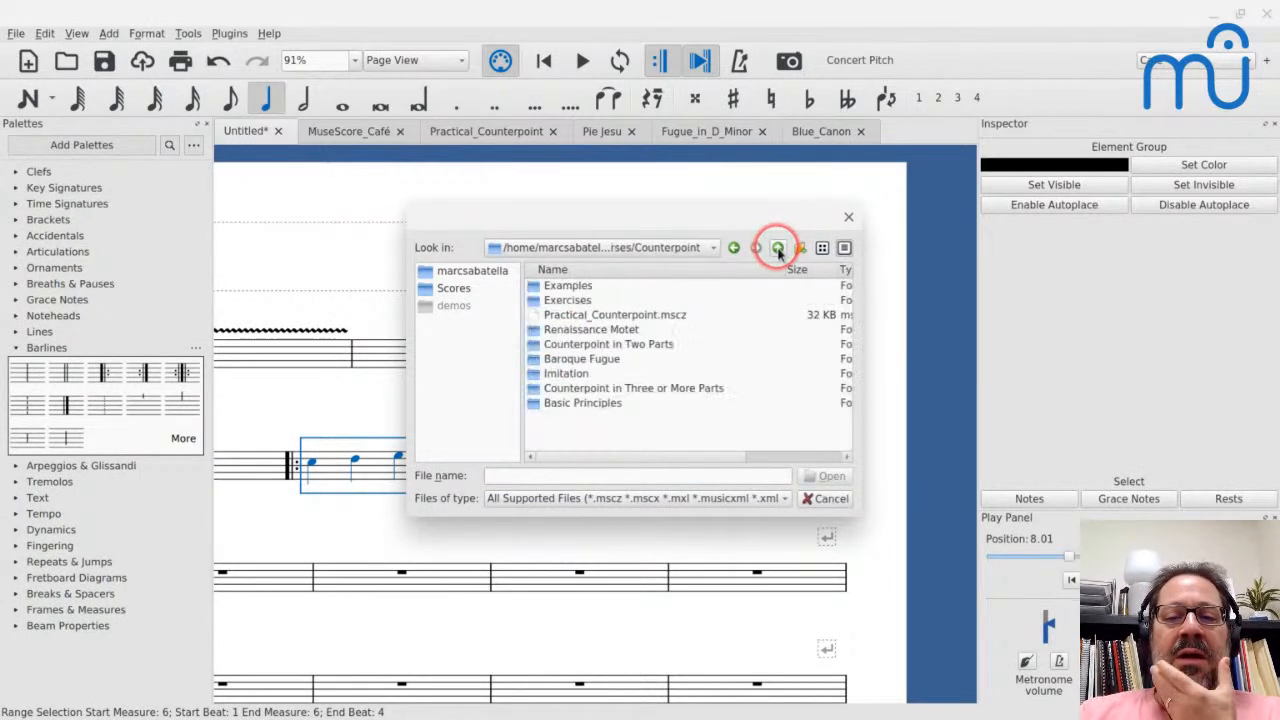
double_click(566, 374)
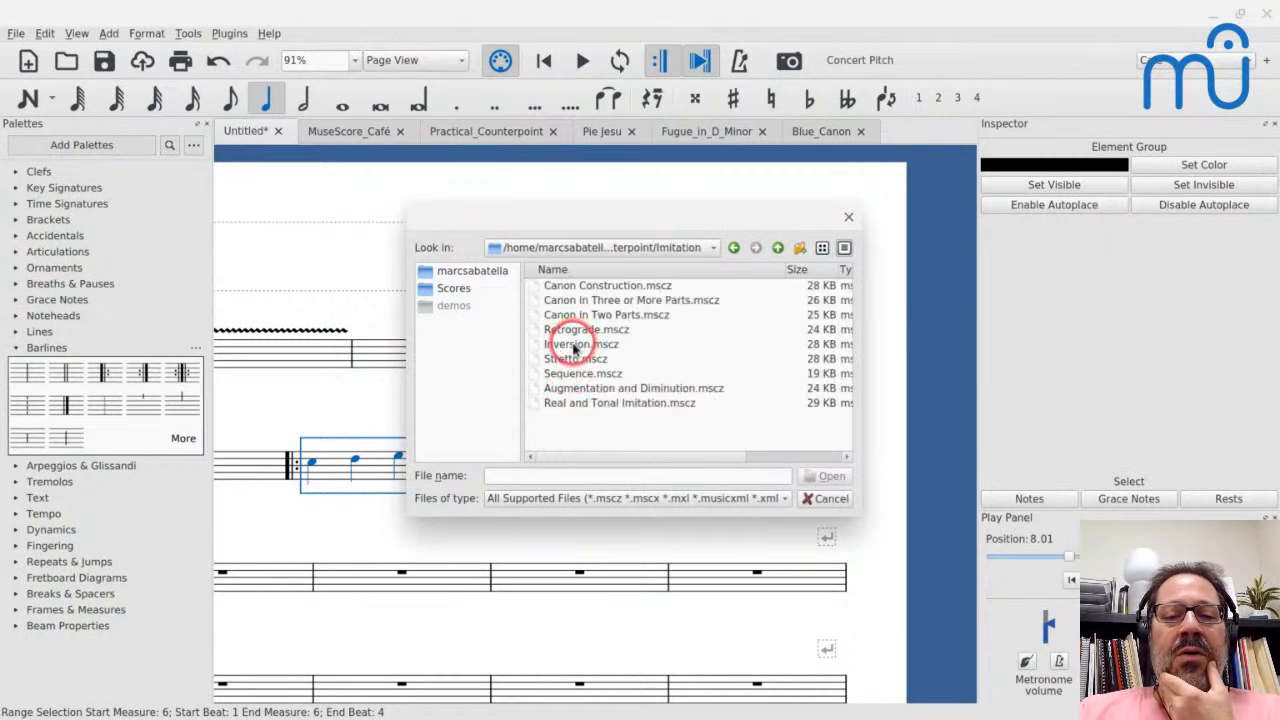
click(572, 403)
key(Return)
key(Return)
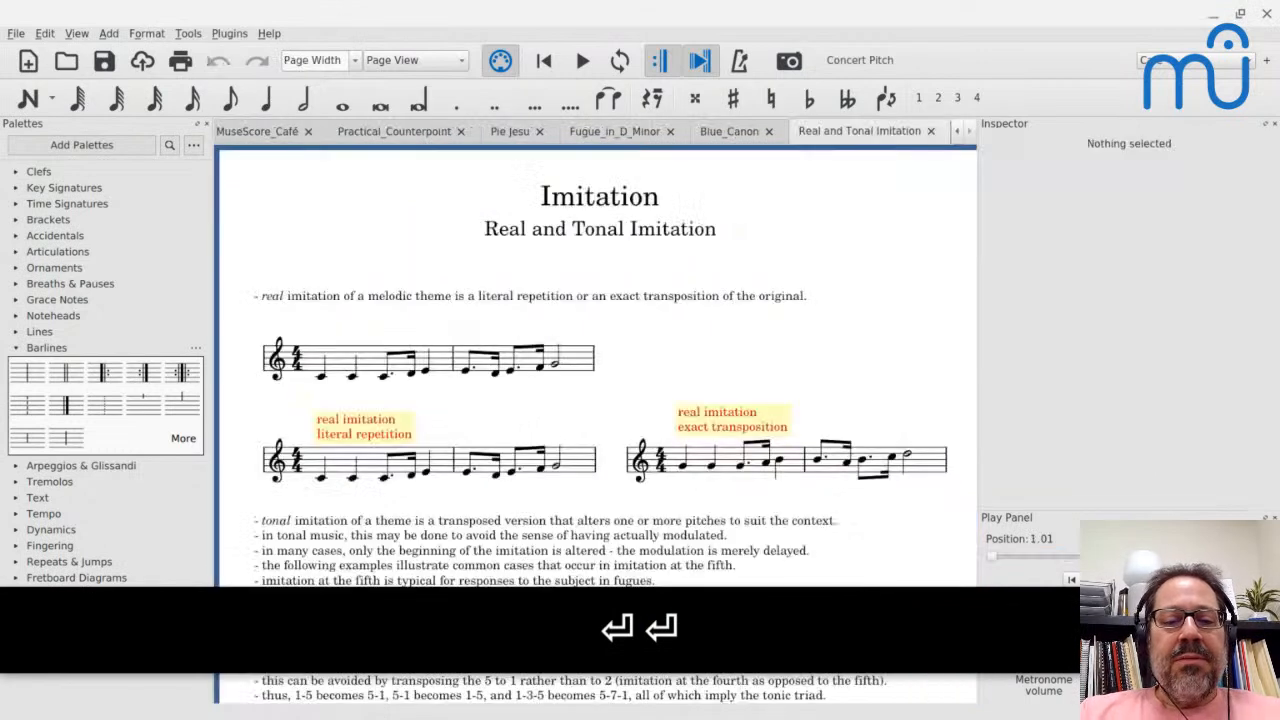
- Select the horizontal frame between the two real imitation examples to inspect it, and show the available frame types
scroll(570, 404, down, 2)
click(603, 454)
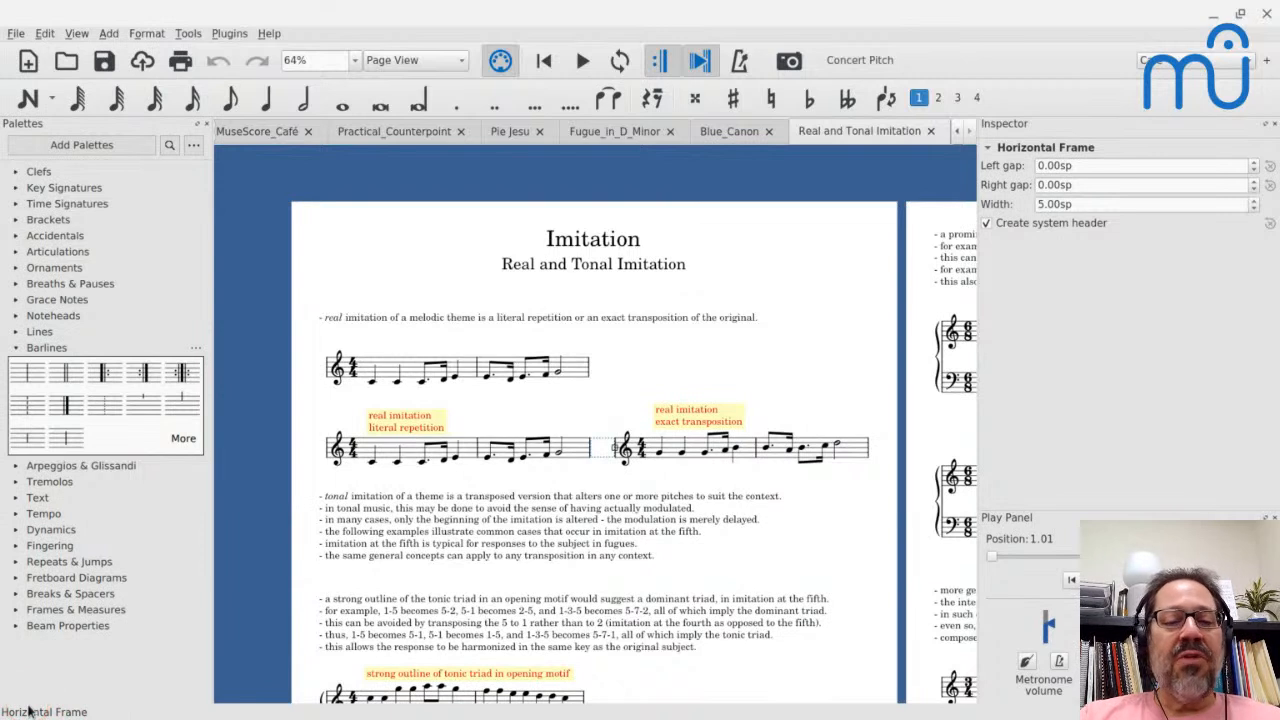
click(15, 610)
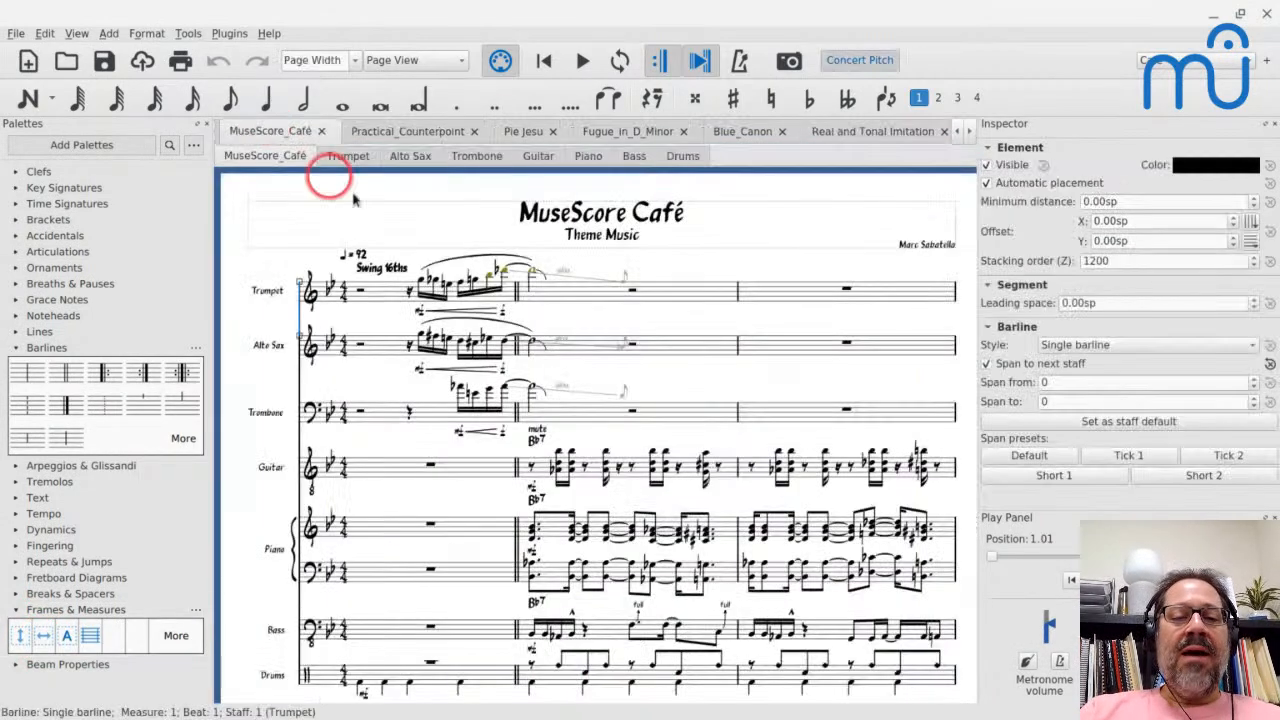
- Return to the Untitled score and insert a horizontal frame before measure 7
click(270, 131)
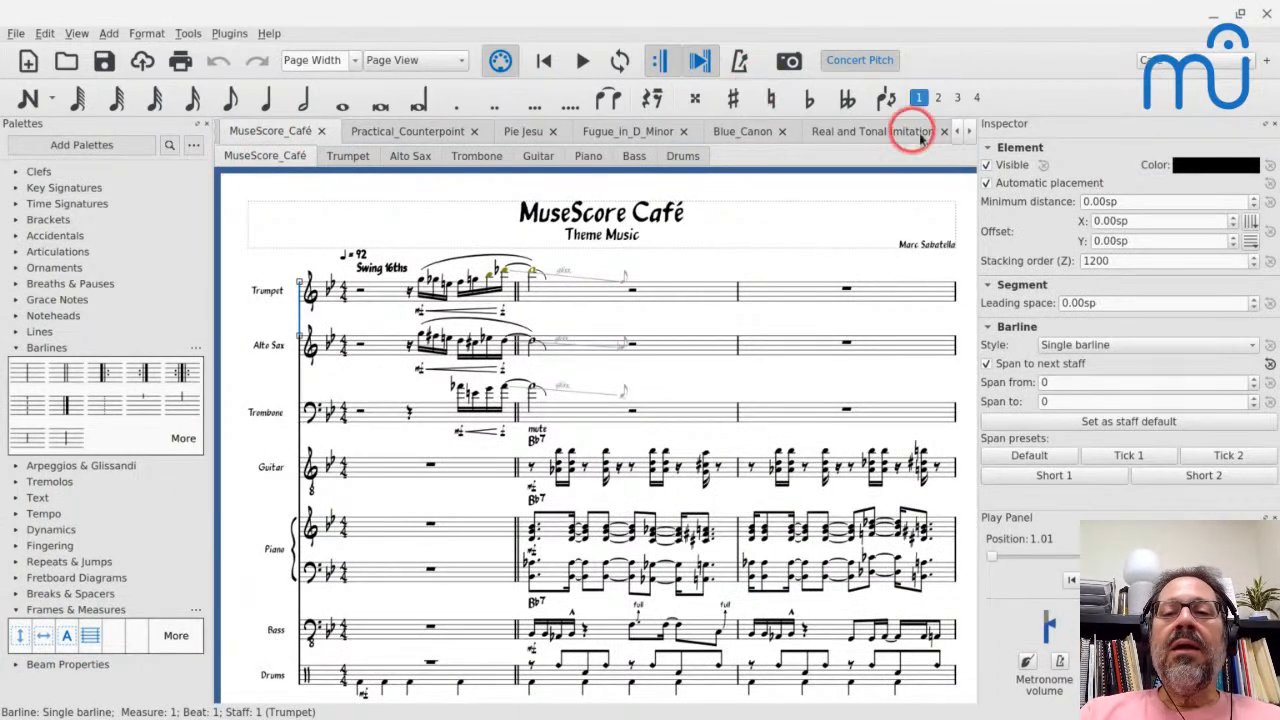
click(956, 131)
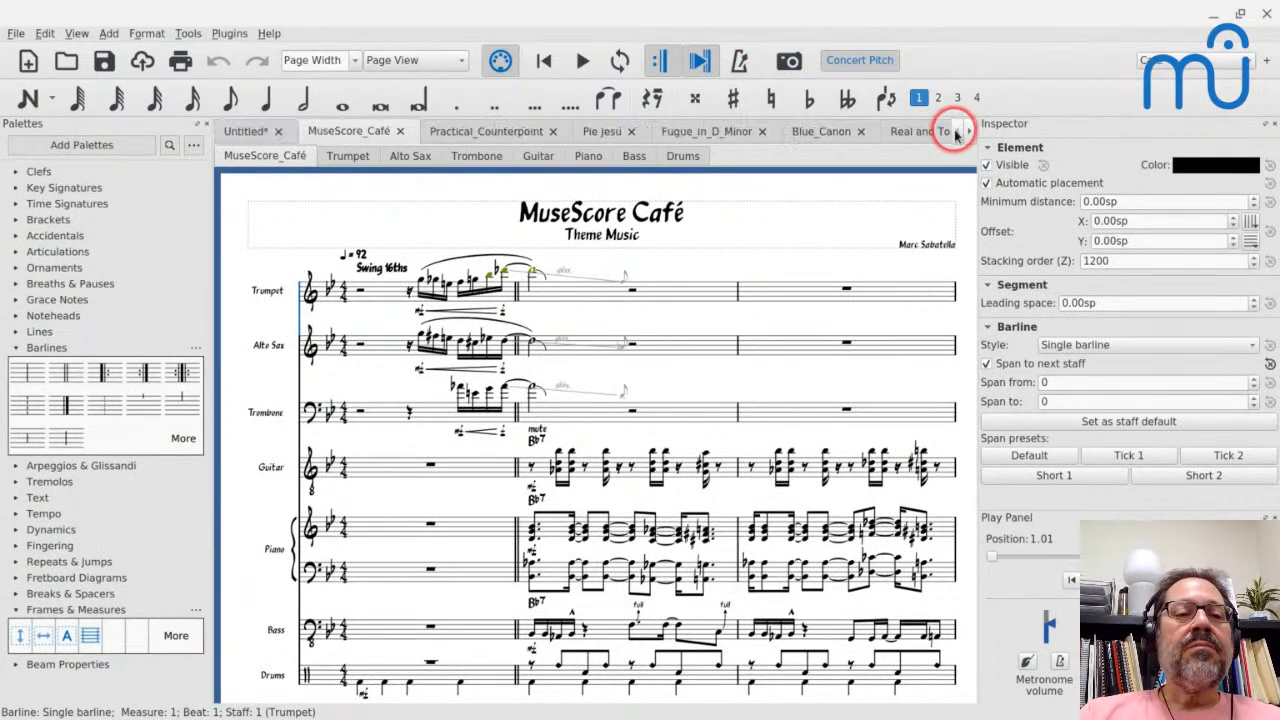
click(245, 131)
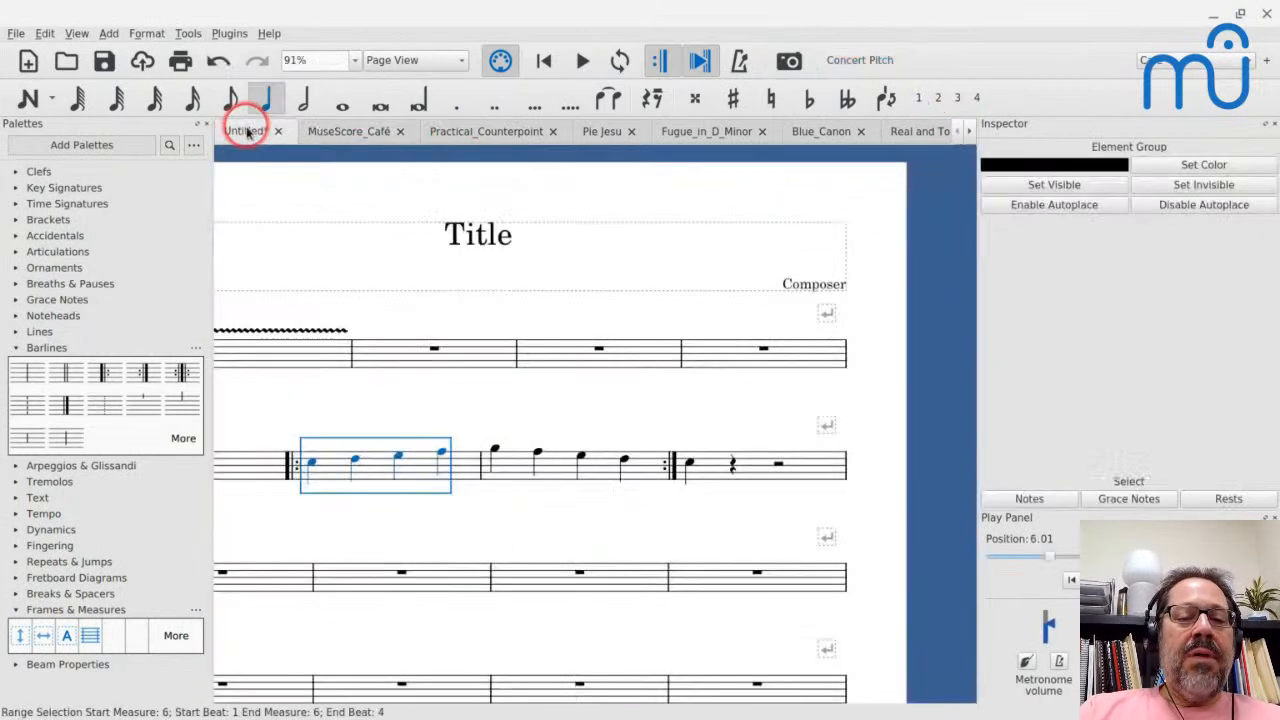
click(516, 467)
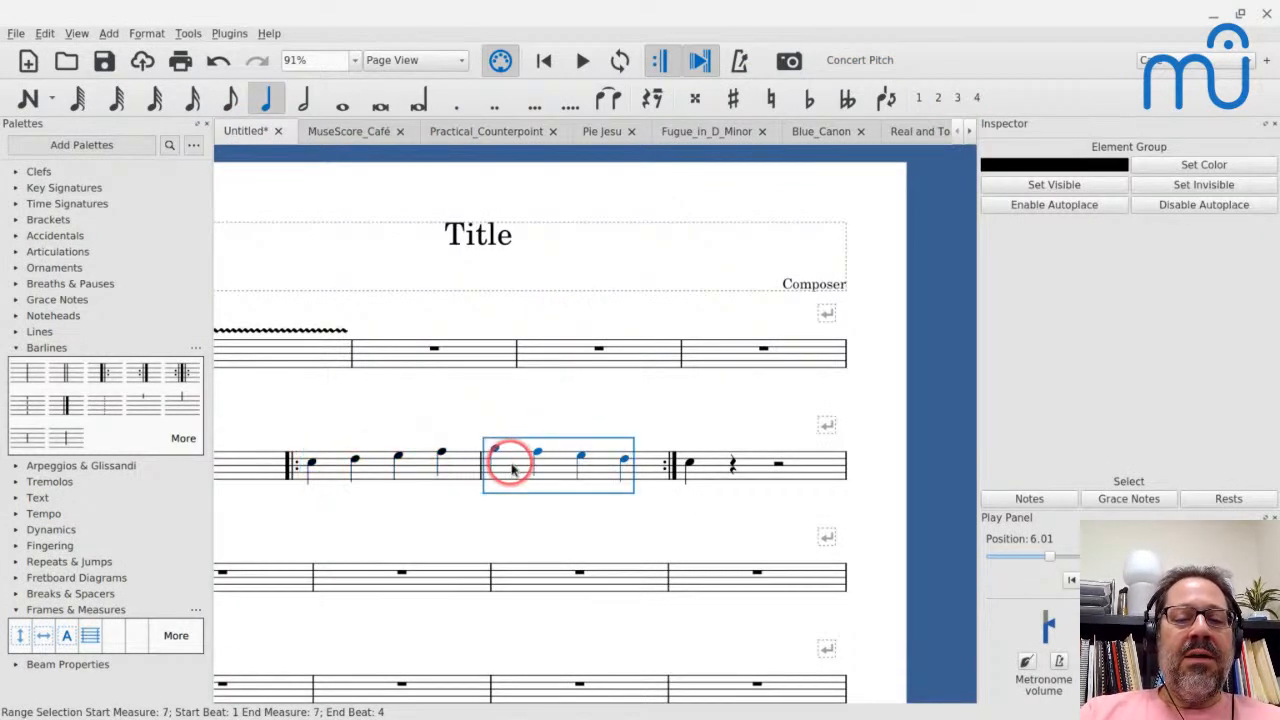
click(45, 635)
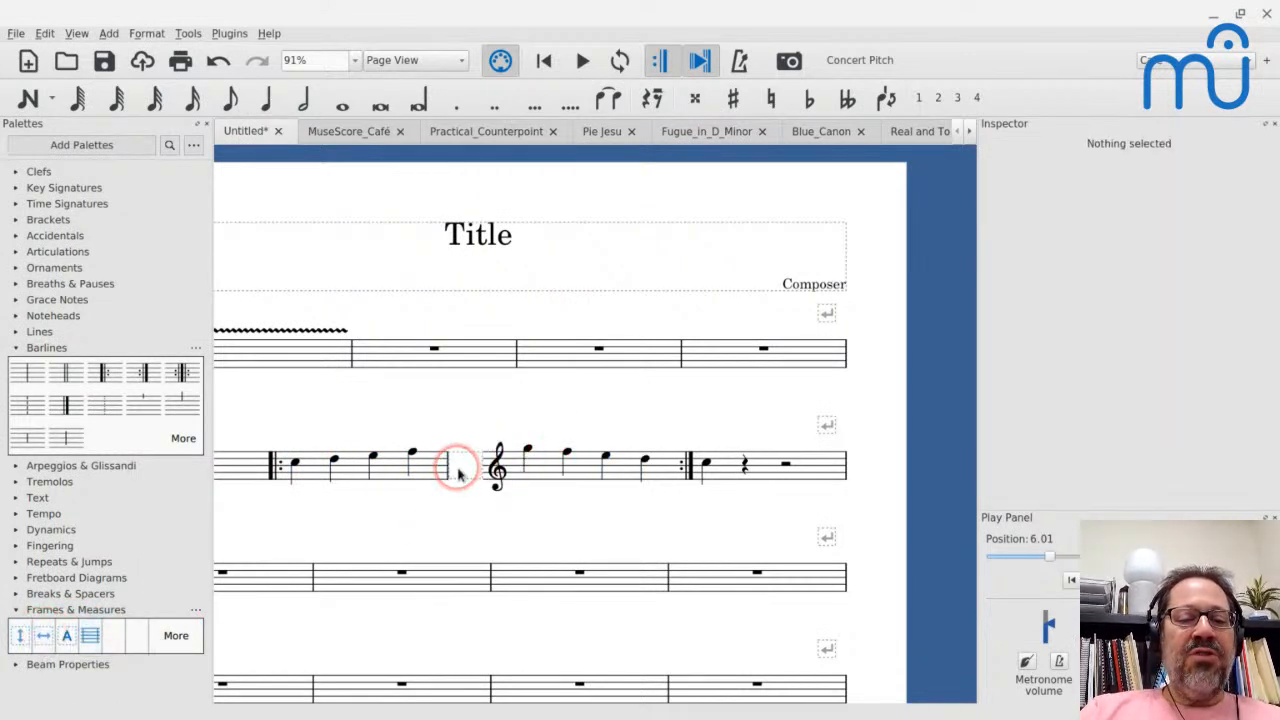
- Resize the horizontal frame before measure 7 to a width of 6.15sp
click(458, 474)
drag(482, 466, 508, 463)
click(477, 464)
key(ctrl+Left)
key(ctrl+Left)
key(ctrl+Left)
key(ctrl+Left)
key(ctrl+Left)
key(ctrl+Left)
key(ctrl+Left)
key(ctrl+Left)
key(ctrl+Right)
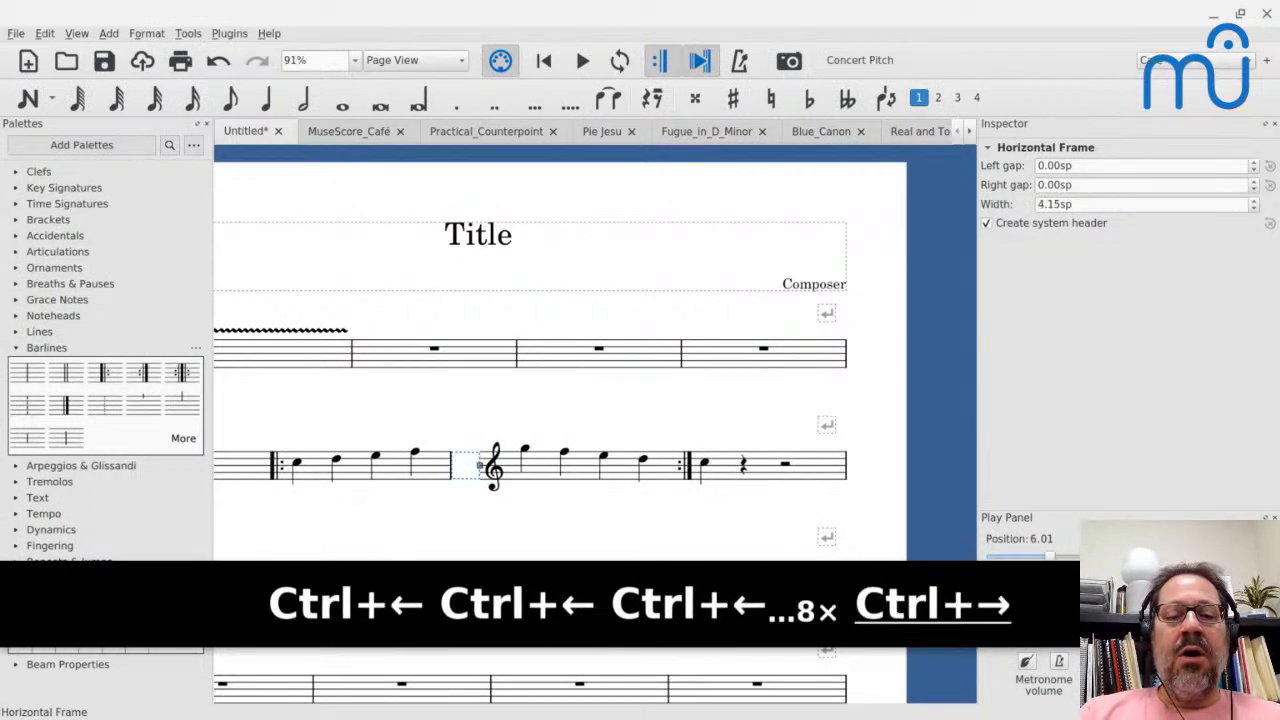
key(ctrl+Right)
key(ctrl+Right)
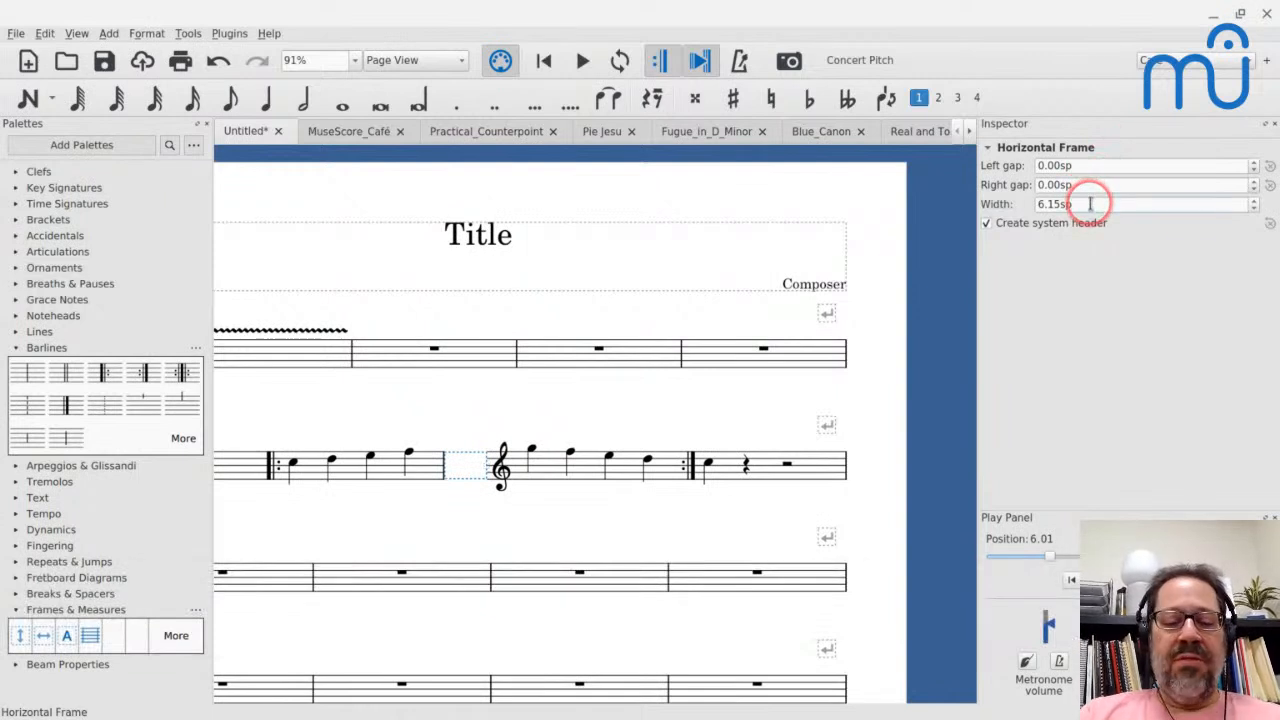
- Set the width of the horizontal frame before measure 7 to 10sp
key(ctrl+a)
text(10)
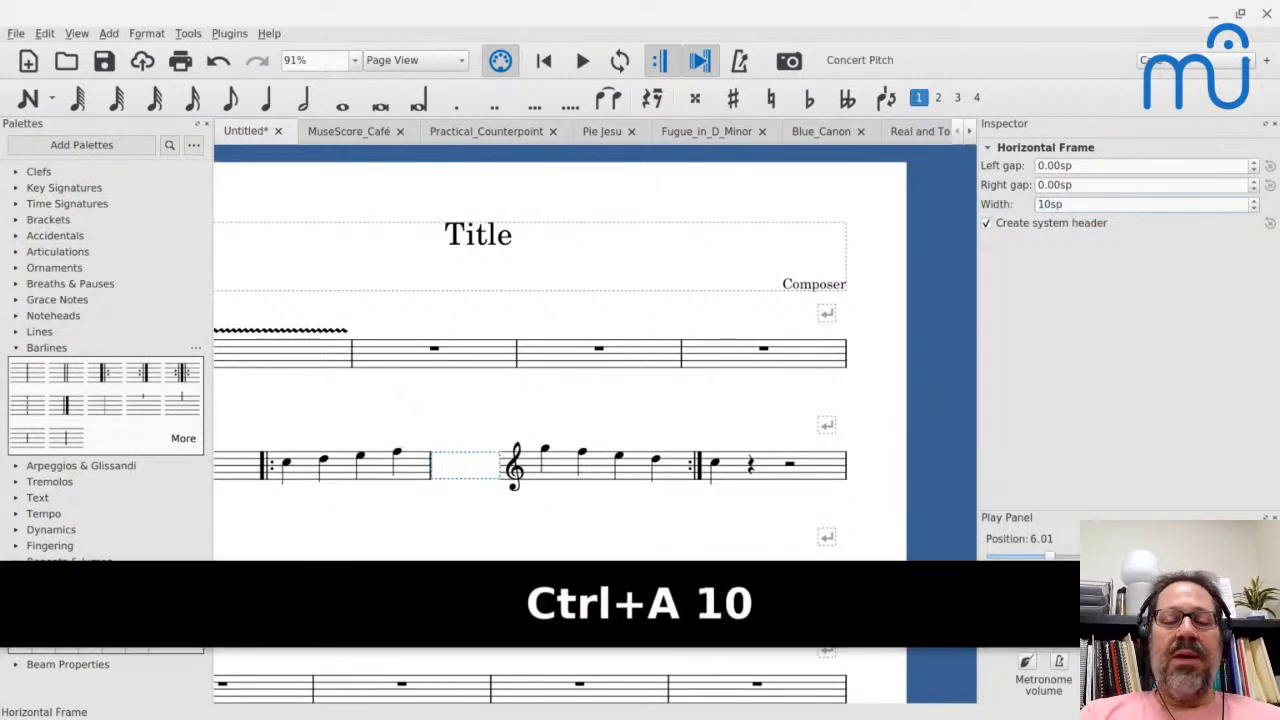
click(523, 506)
click(461, 470)
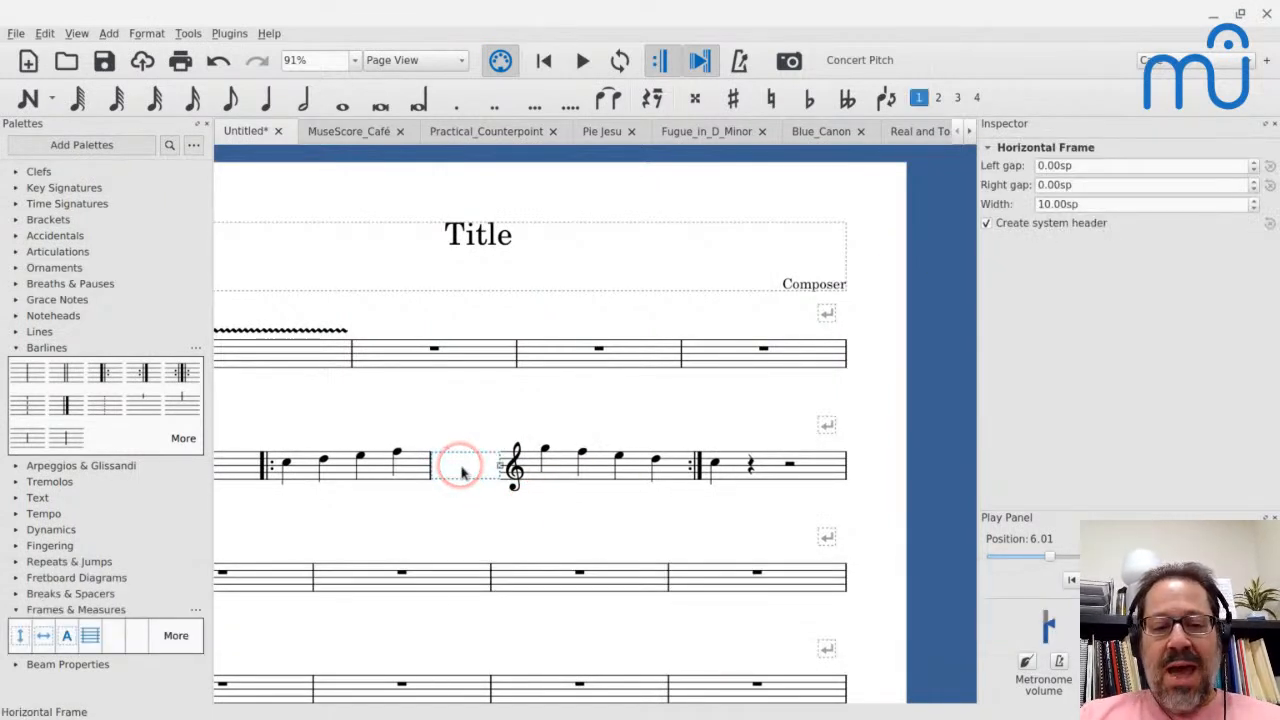
- Play the Untitled score from measure 6 across the horizontal frame, and stop the playback
click(305, 466)
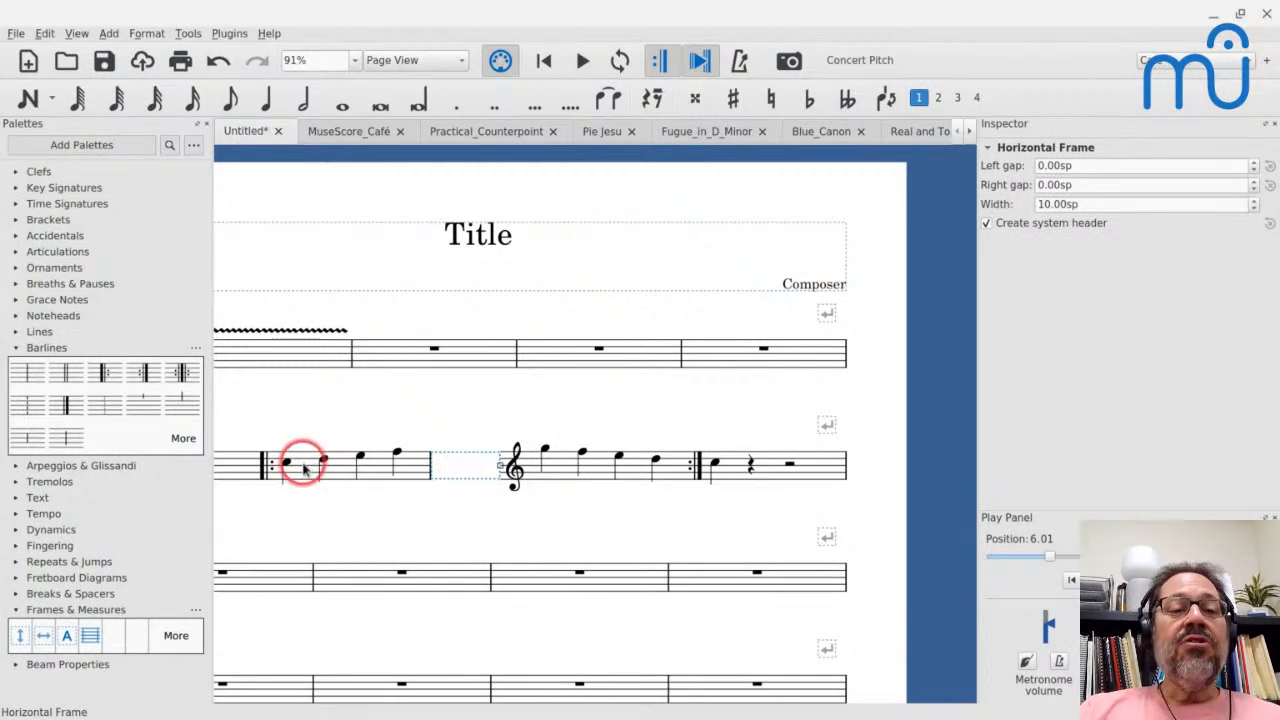
key(space)
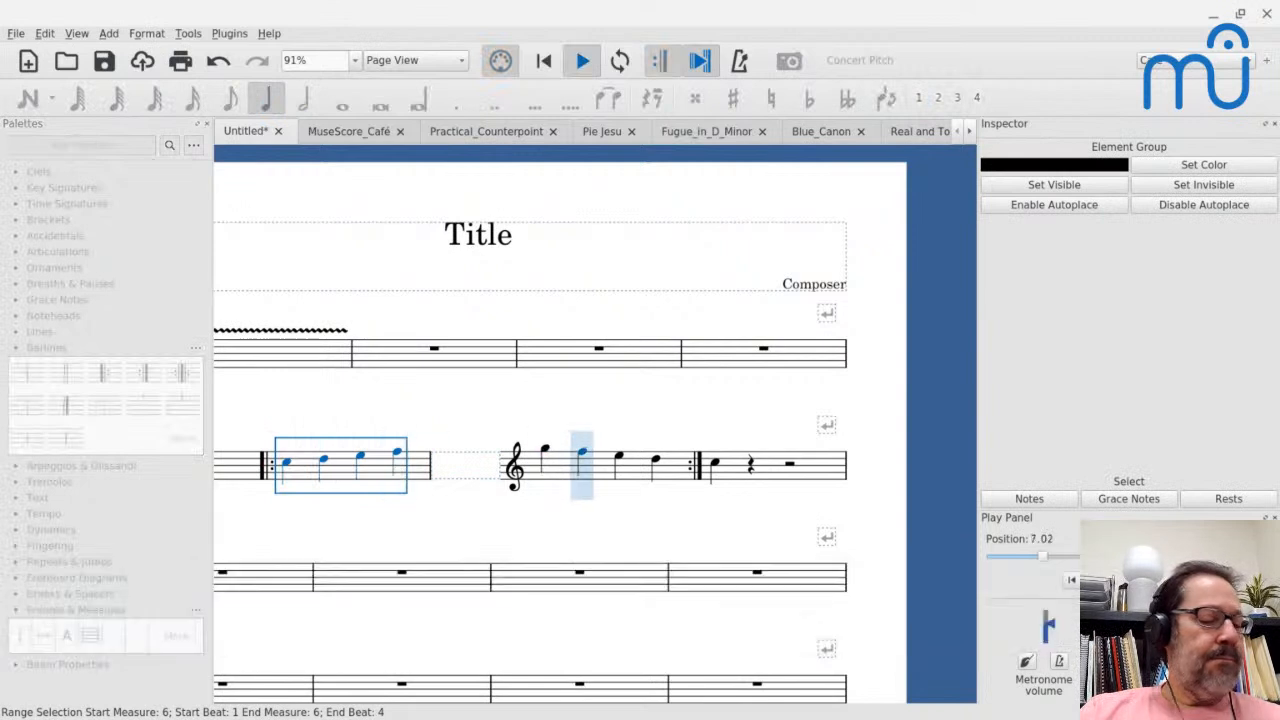
key(space)
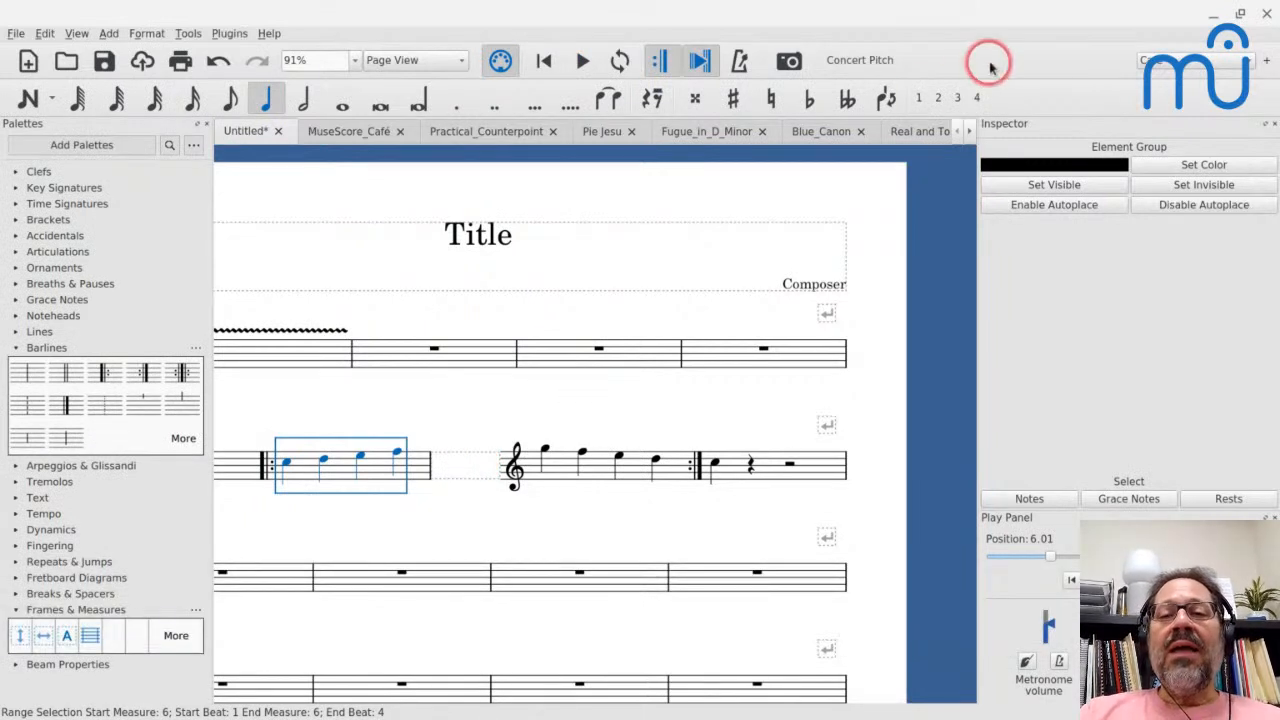
- Switch to the Real and Tonal Imitation score and play it from the literal repetition example into the exact transposition
click(896, 132)
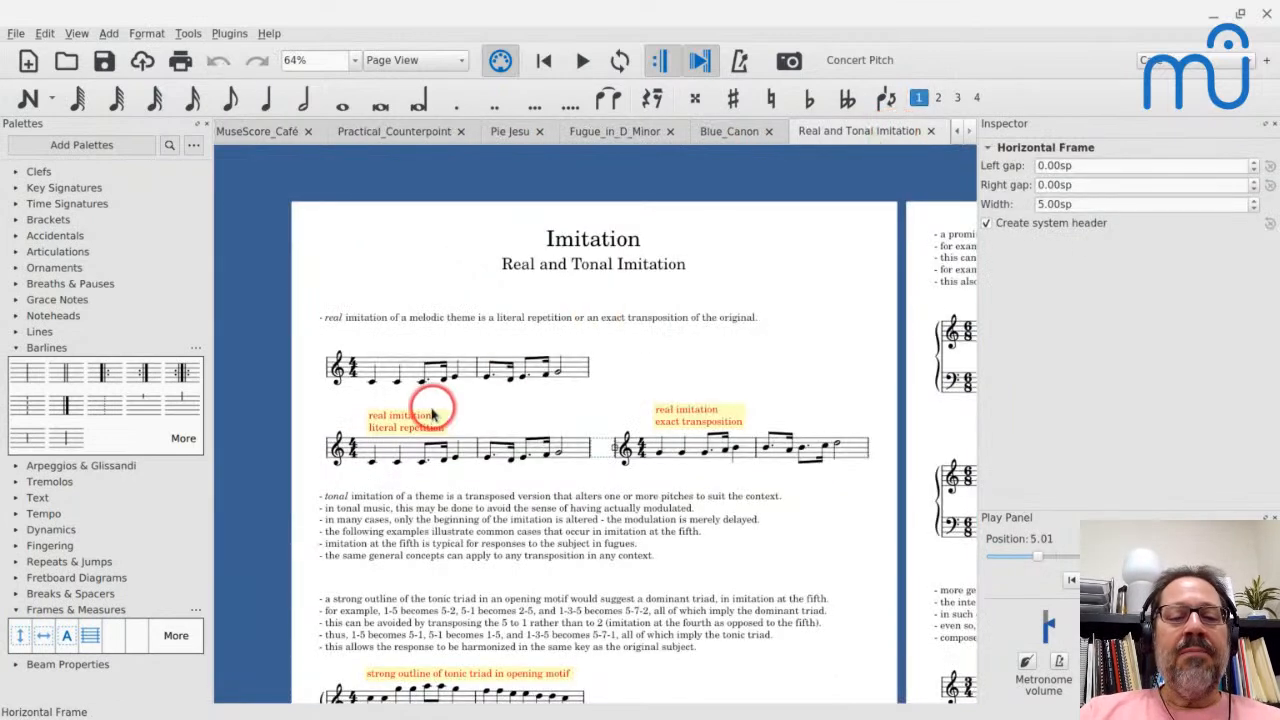
click(388, 450)
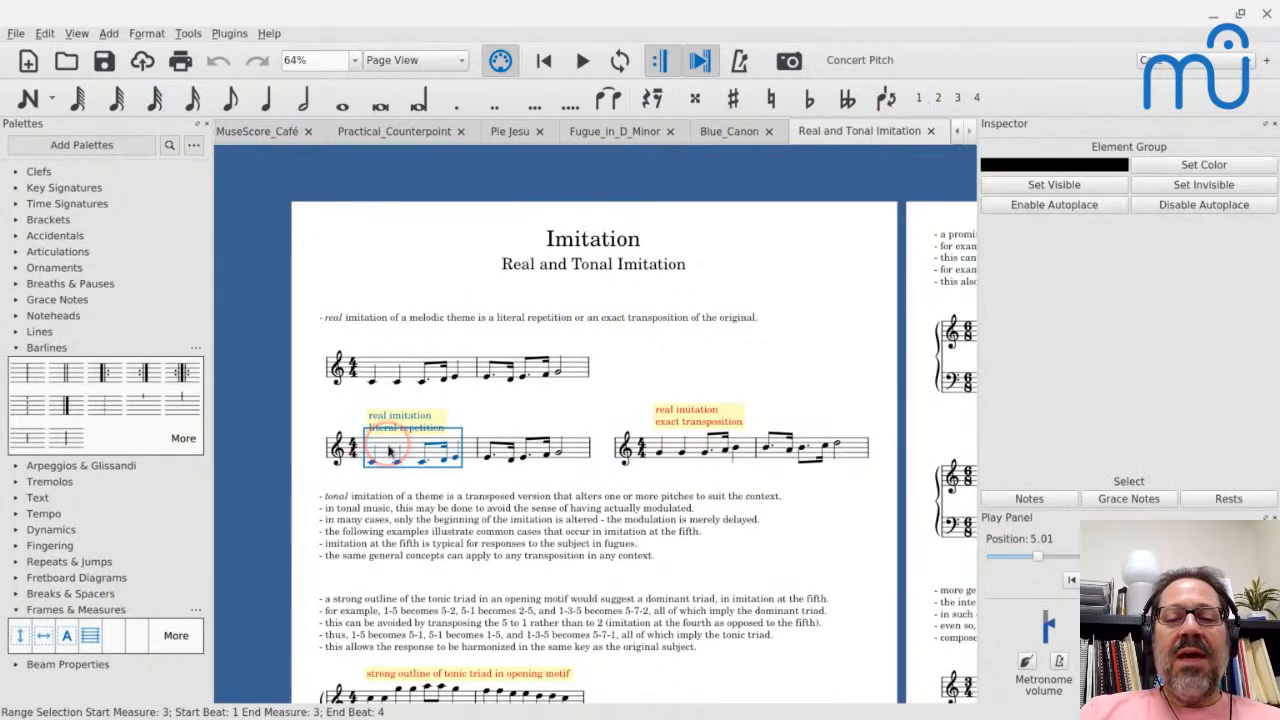
key(space)
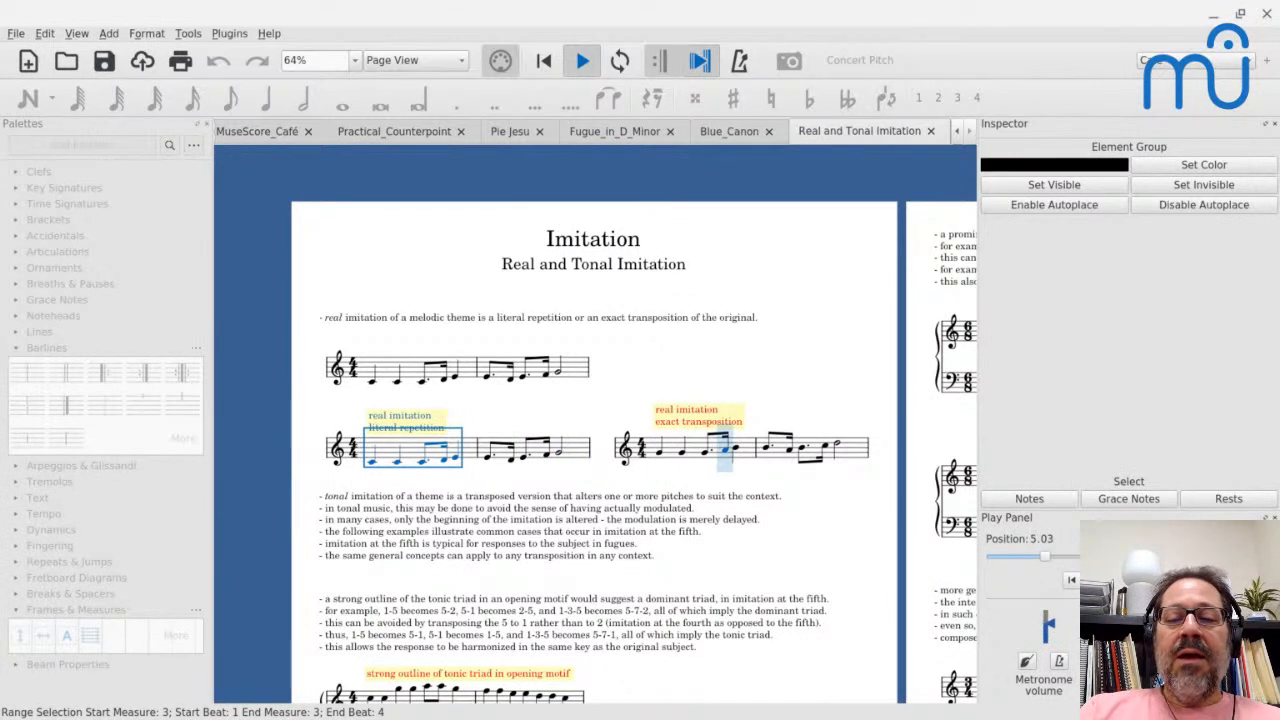
key(space)
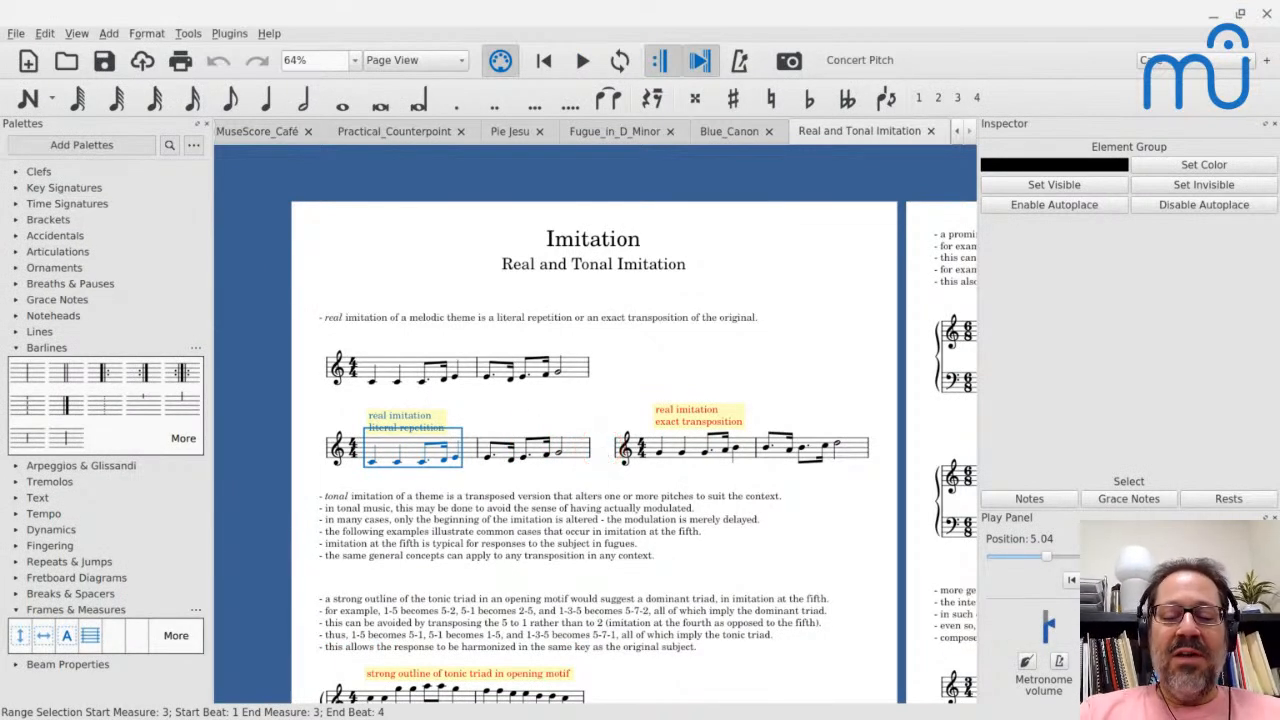
- Show the invisible elements and select the hidden breath mark after the literal repetition example to inspect its pause setting
key(ctrl+shift+alt+i)
scroll(600, 452, up, 5)
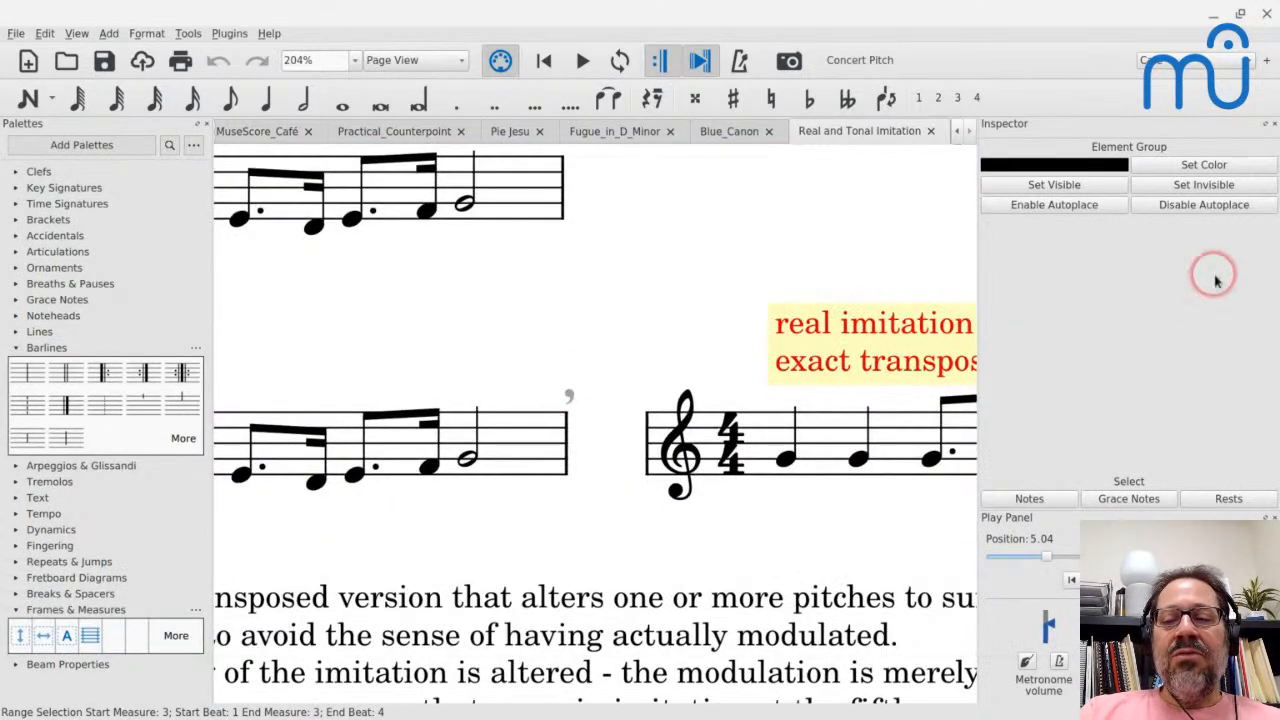
click(569, 396)
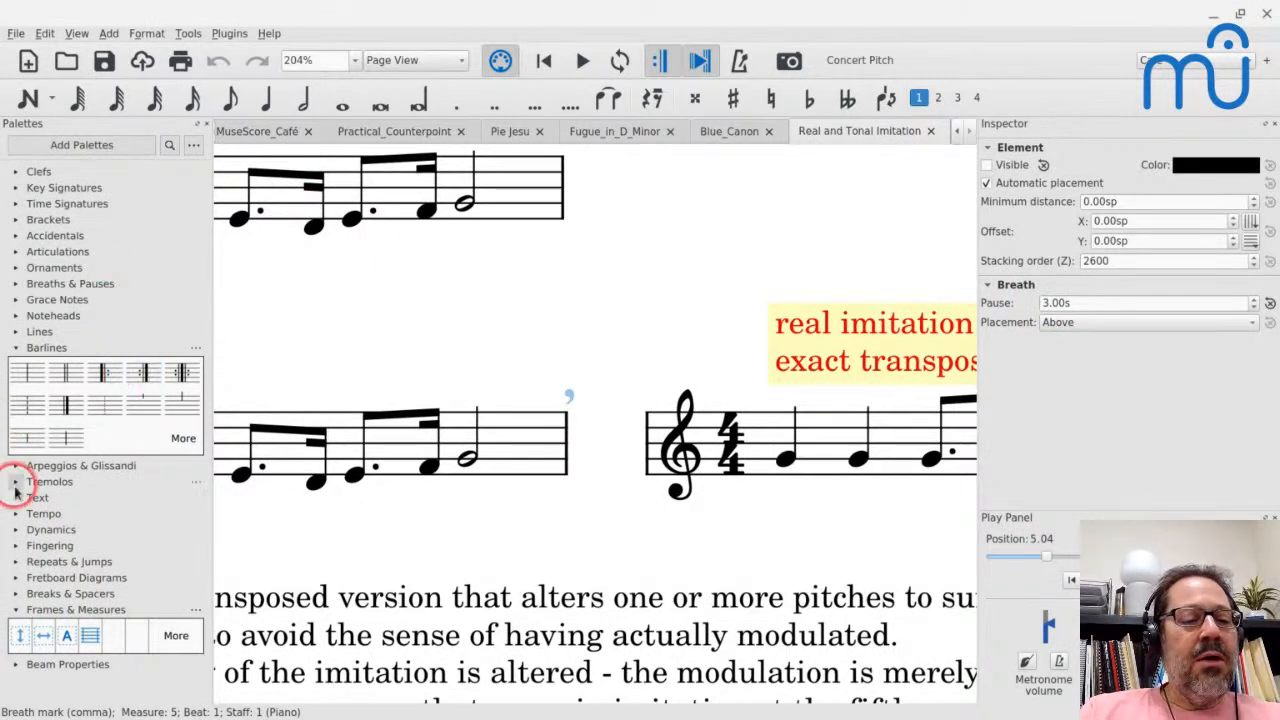
- Collapse the barline symbols and show the available breaths and pauses, including the short caesura
click(16, 347)
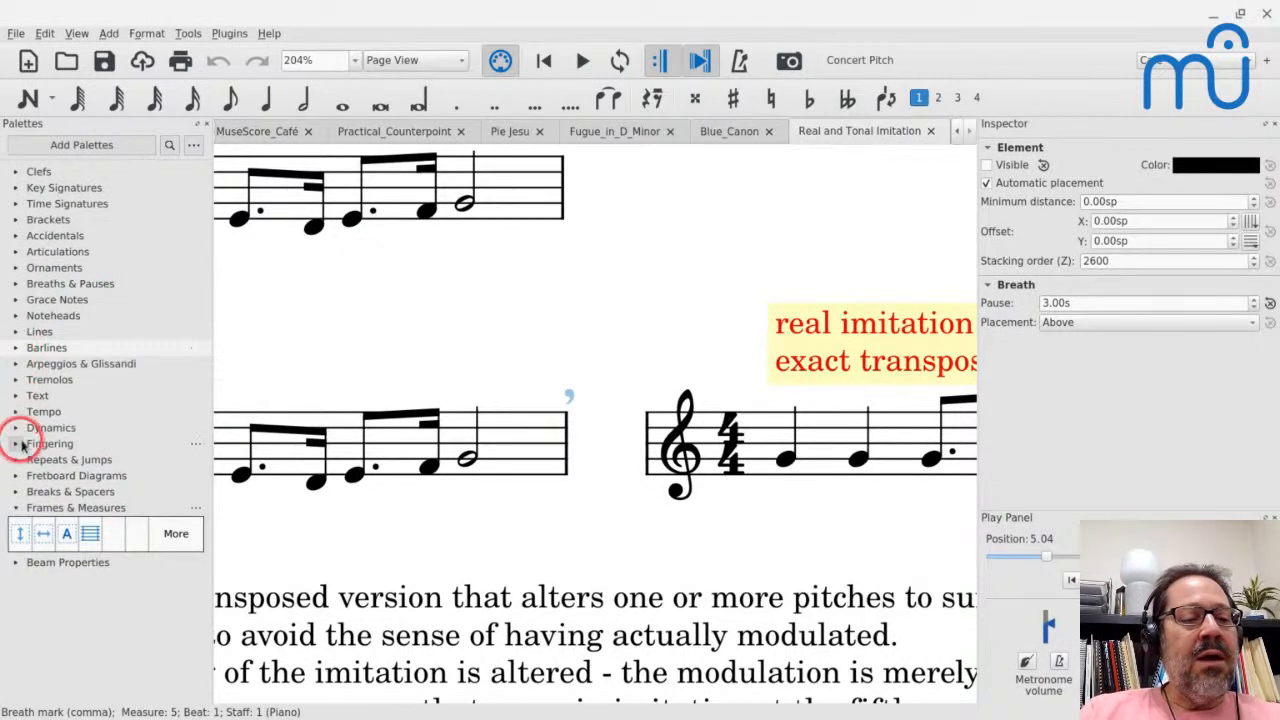
click(16, 284)
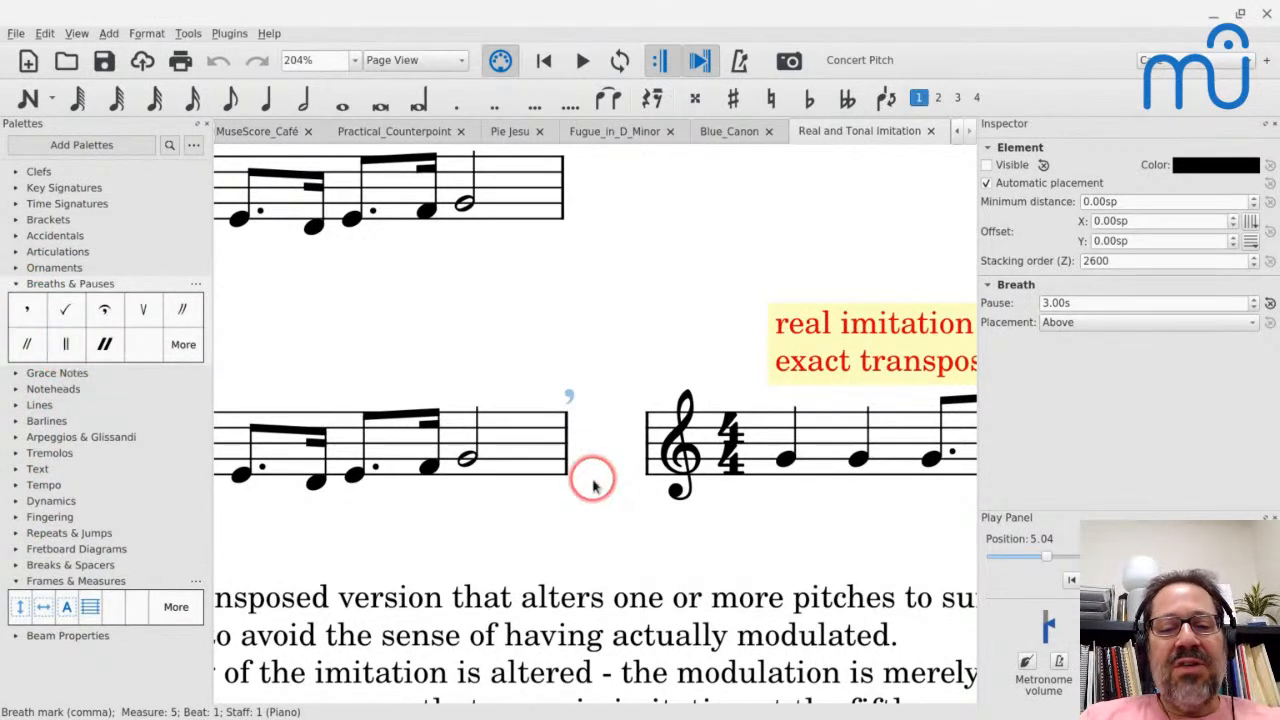
click(62, 344)
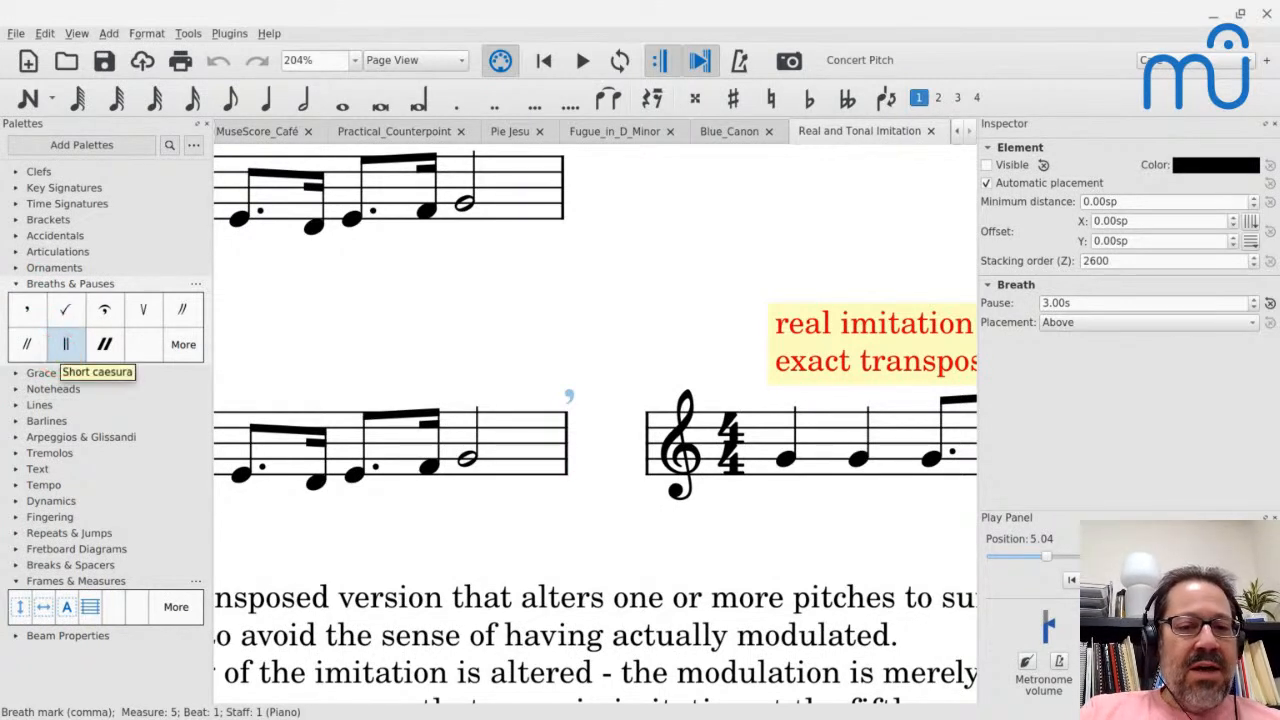
click(466, 203)
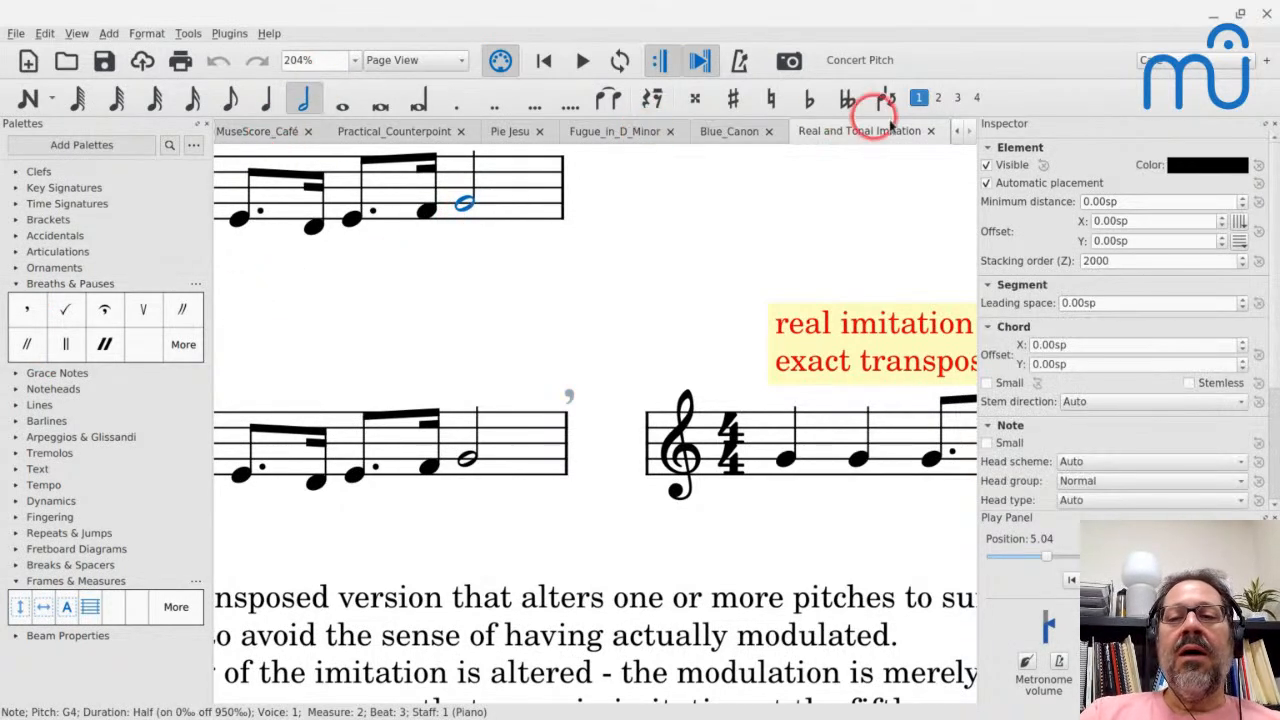
- Return to the Untitled score, add a short caesura after the last note of measure 6 and make it invisible
click(957, 133)
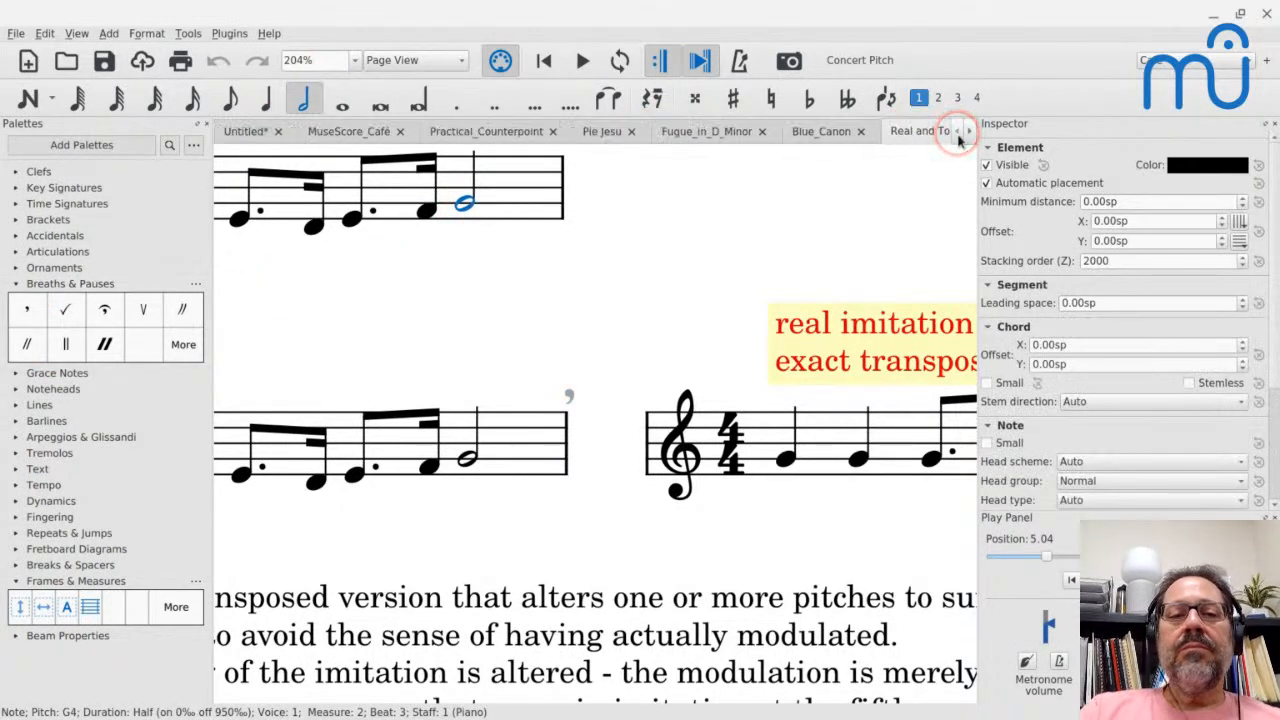
click(240, 131)
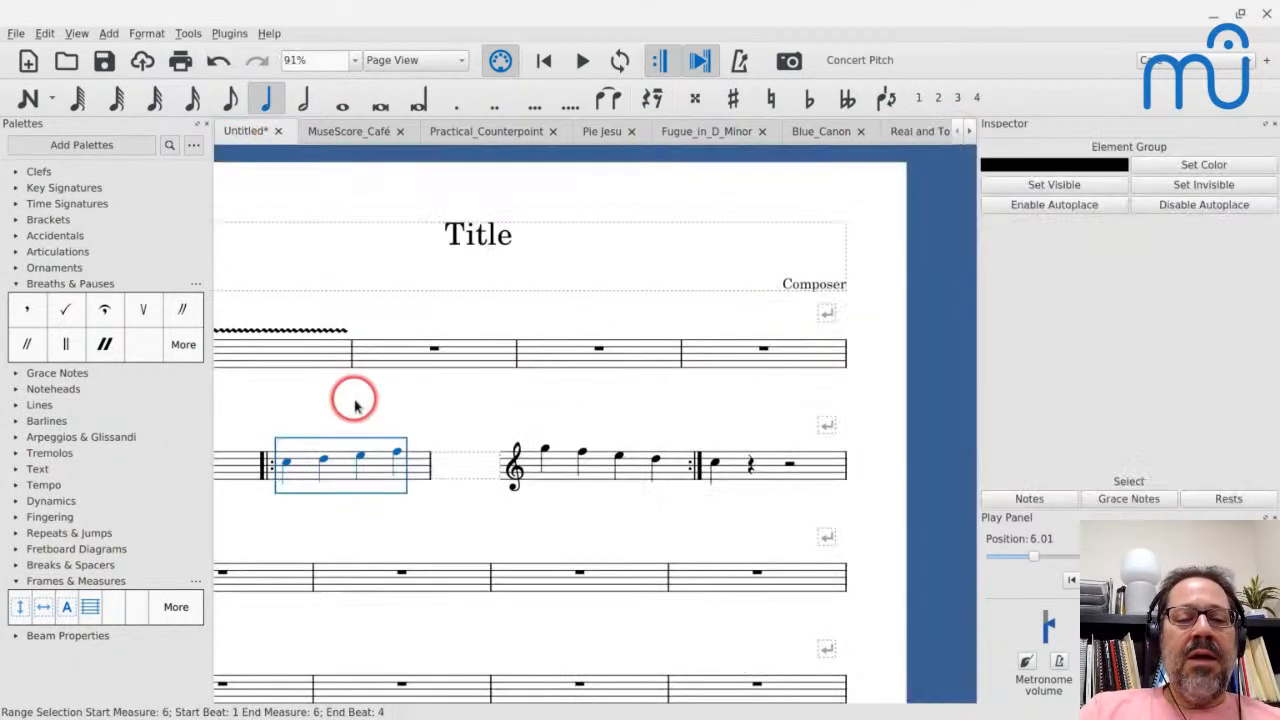
click(398, 453)
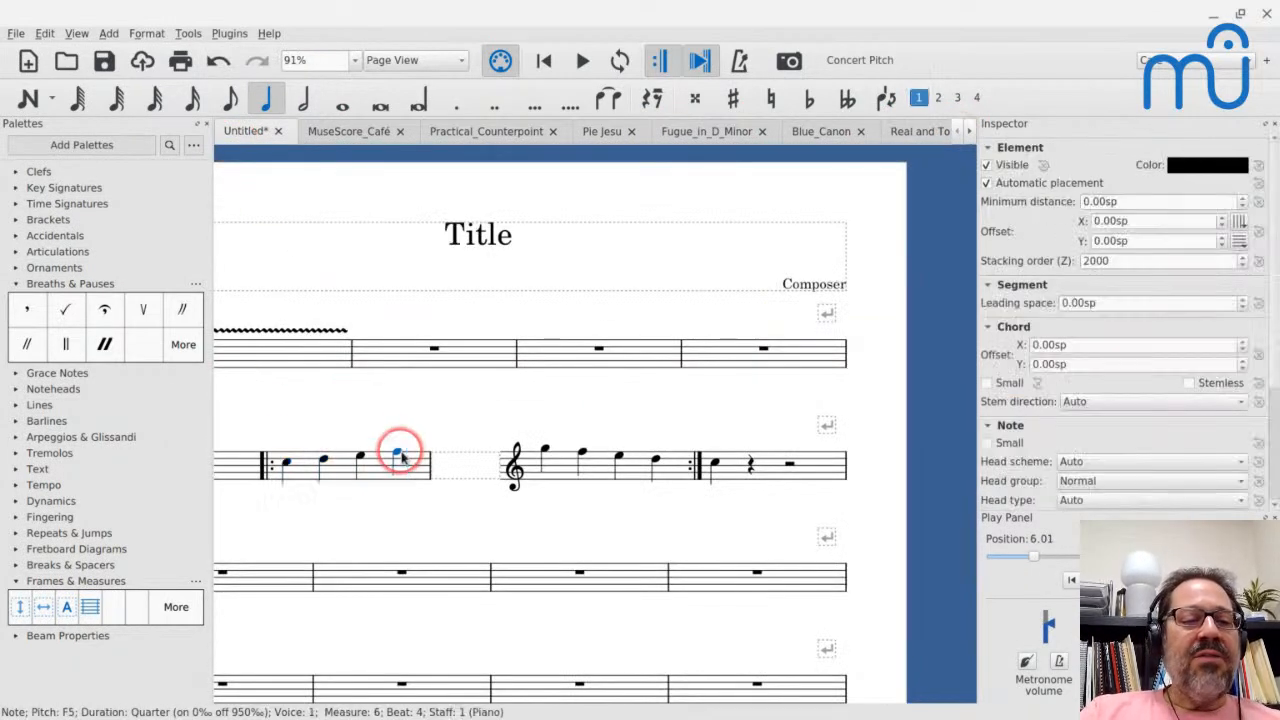
click(65, 343)
click(395, 452)
key(v)
click(396, 453)
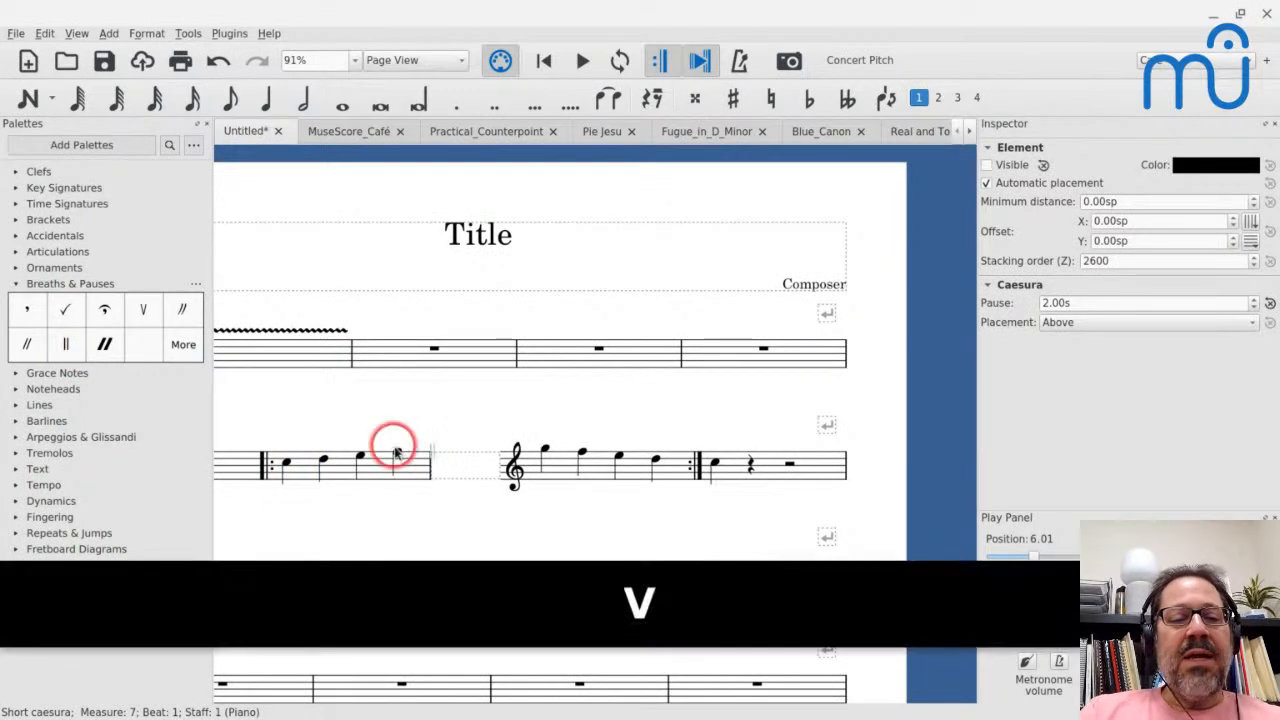
- Play measure 6 into measure 7 to hear the caesura's pause, and stop the playback
click(300, 452)
key(space)
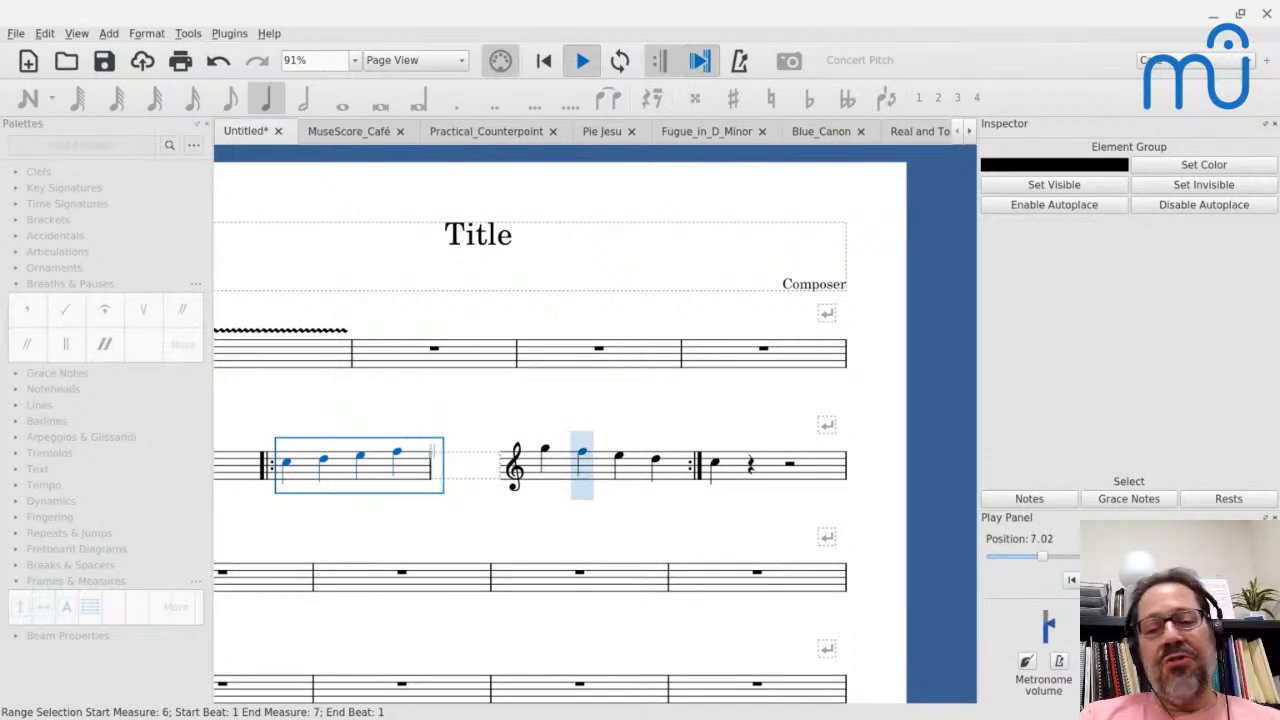
key(space)
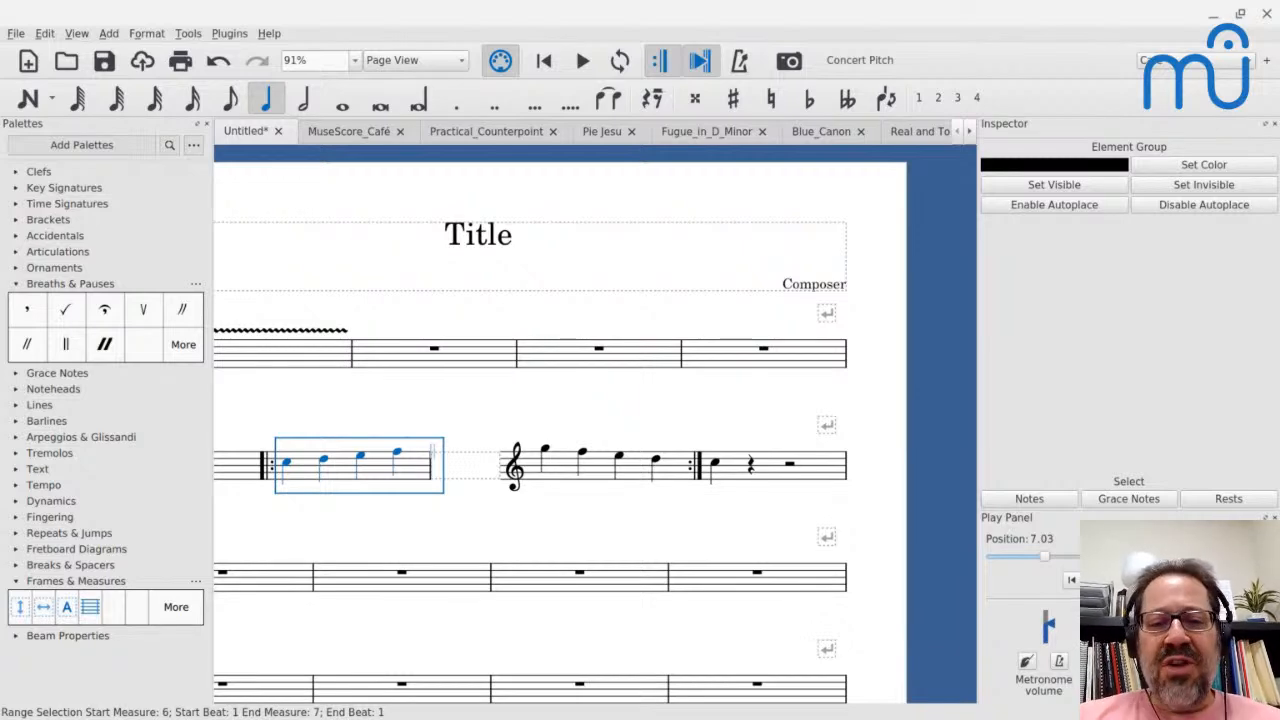
- Switch to the MuseScore_Café score and look over its first page and the available file commands
click(323, 136)
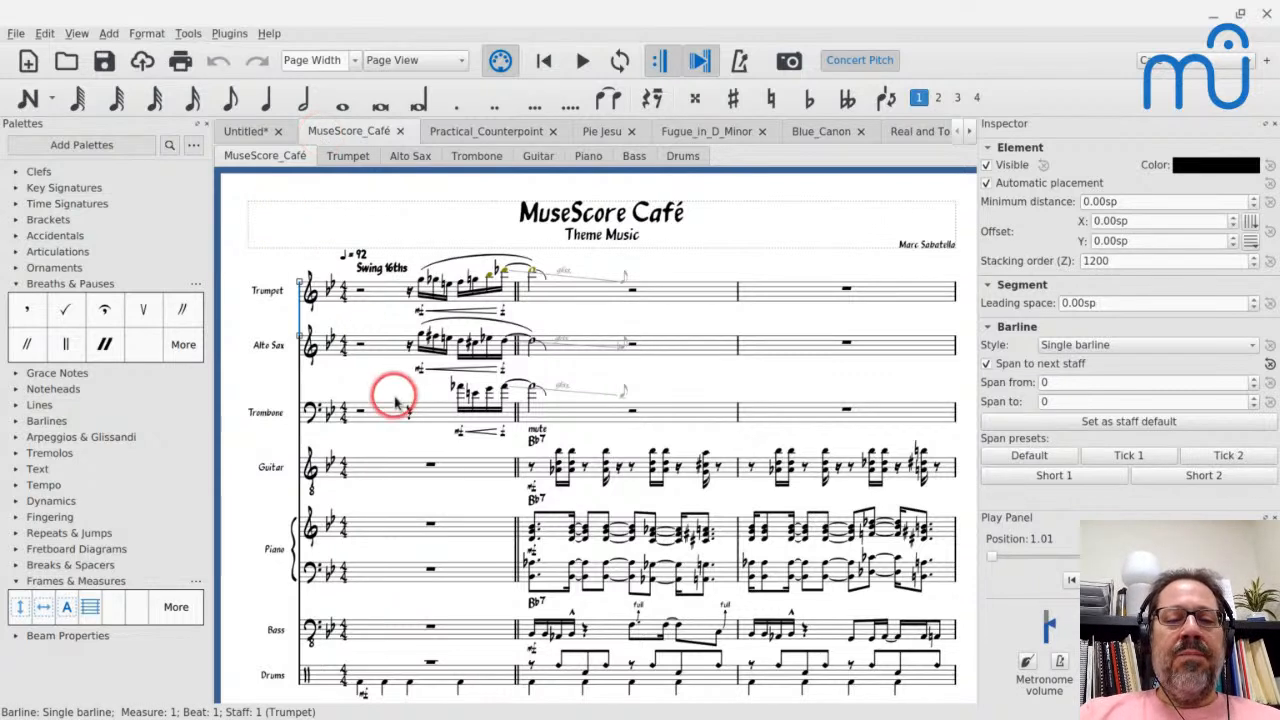
scroll(395, 401, down, 1)
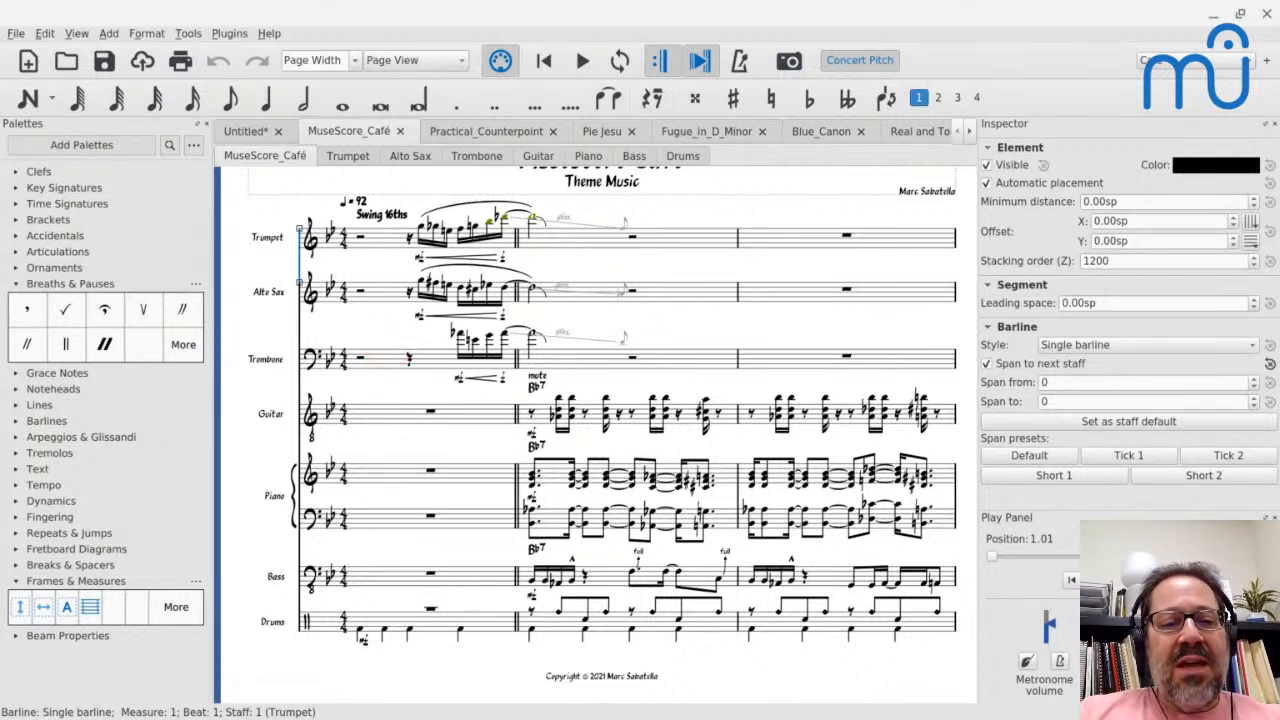
key(alt+f)
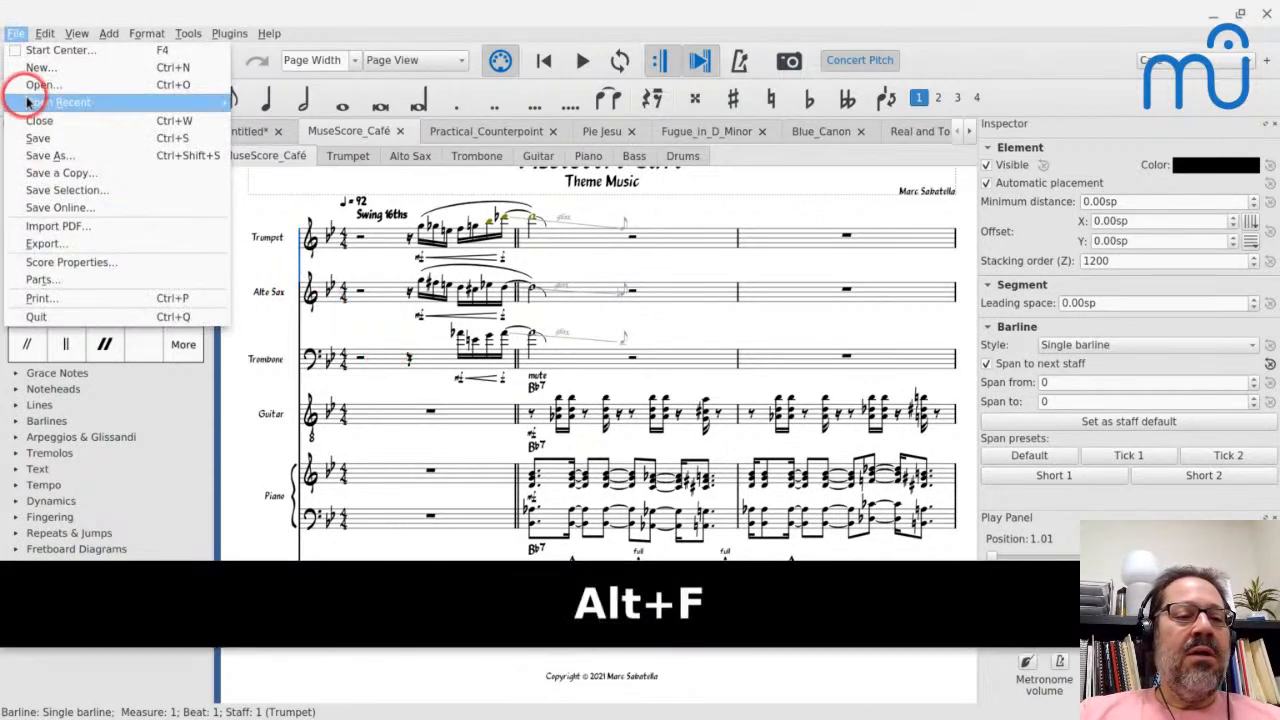
key(Escape)
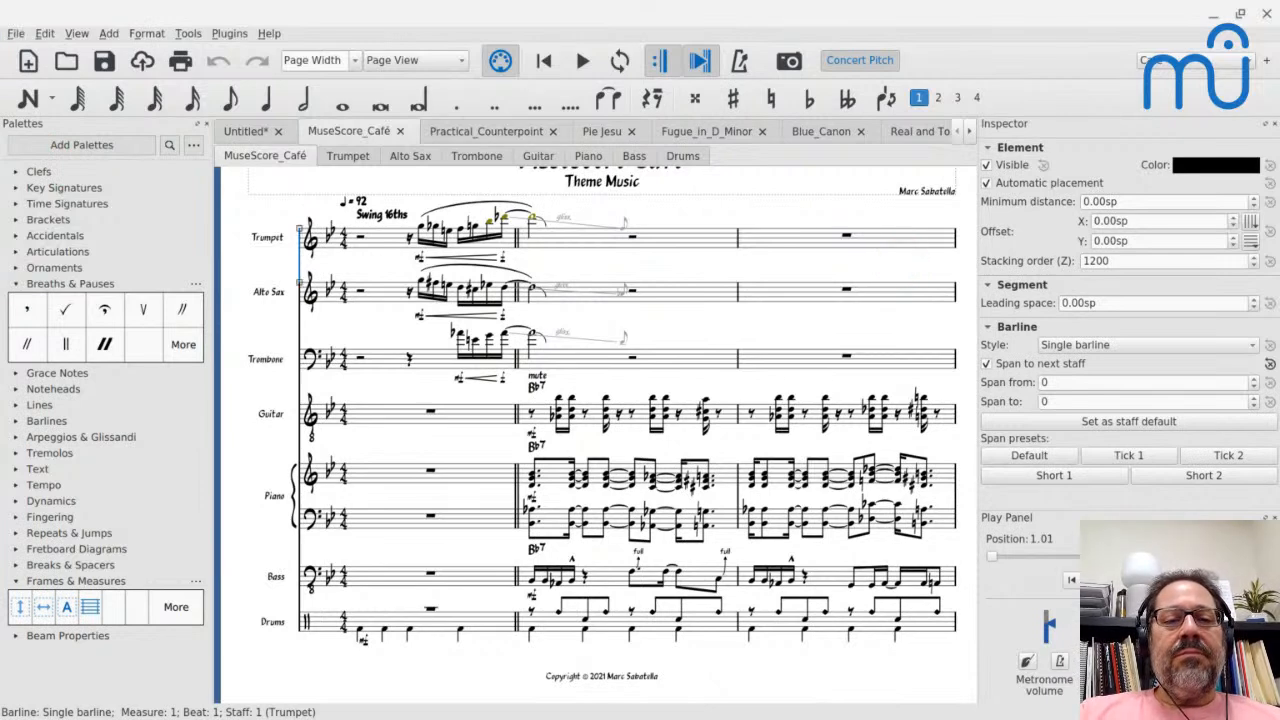
- Save the score as MuseScore_Café.mscz in the MuseScore3 Templates folder
key(ctrl+shift+s)
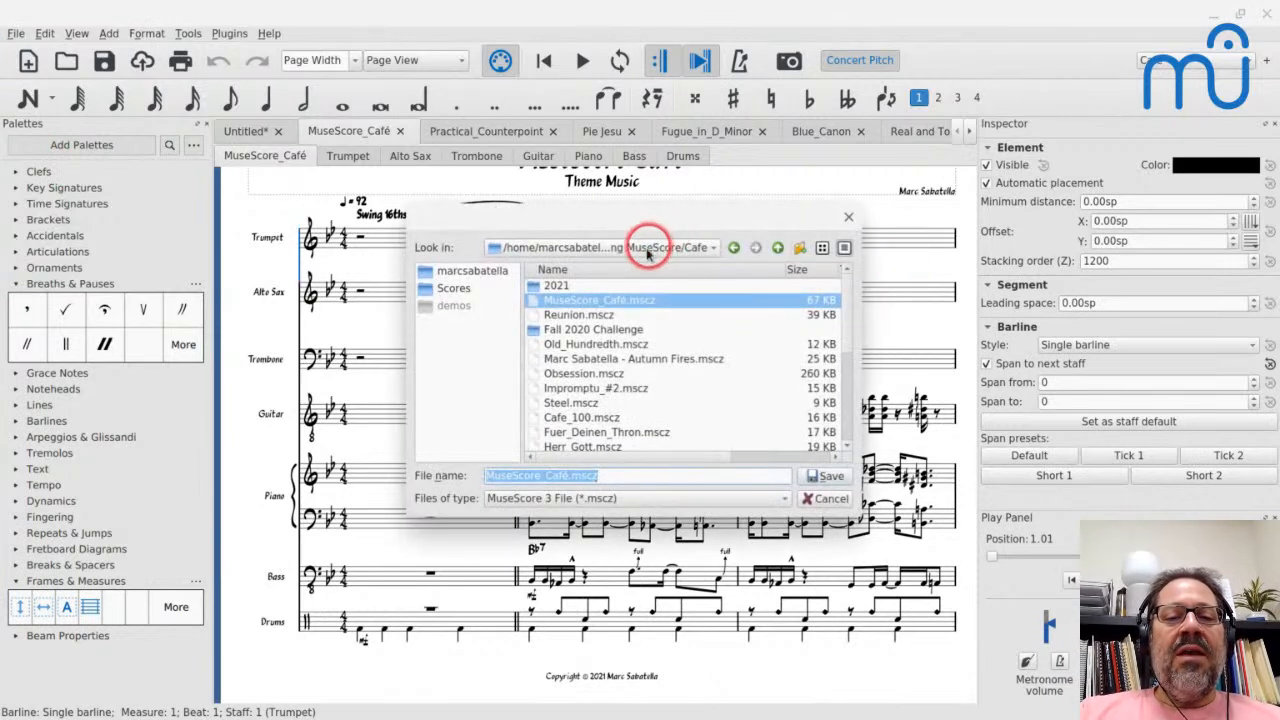
click(450, 289)
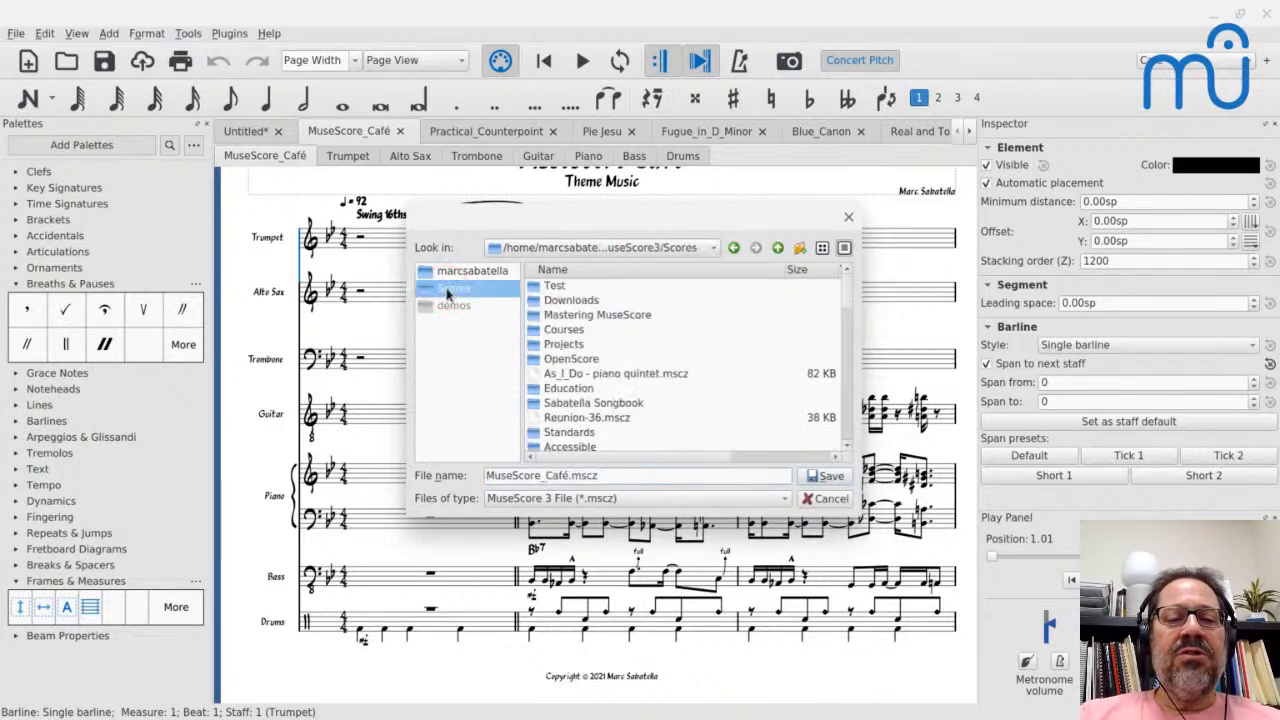
click(777, 247)
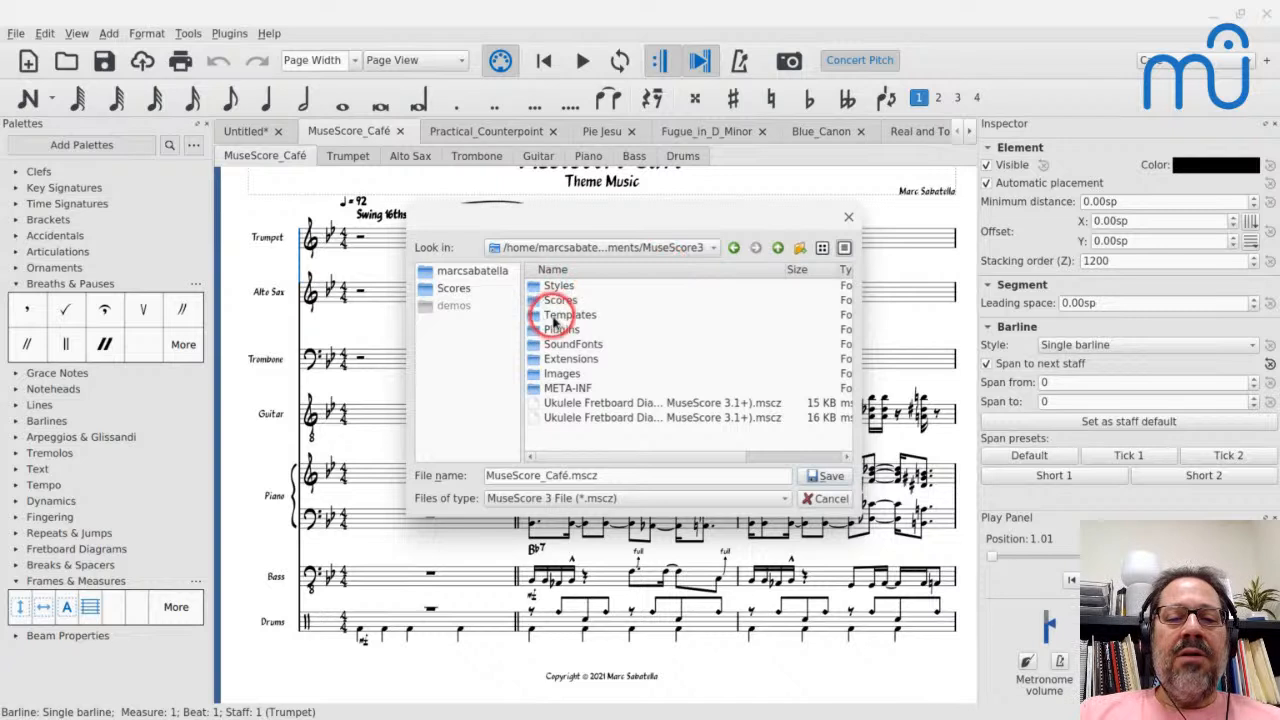
double_click(556, 315)
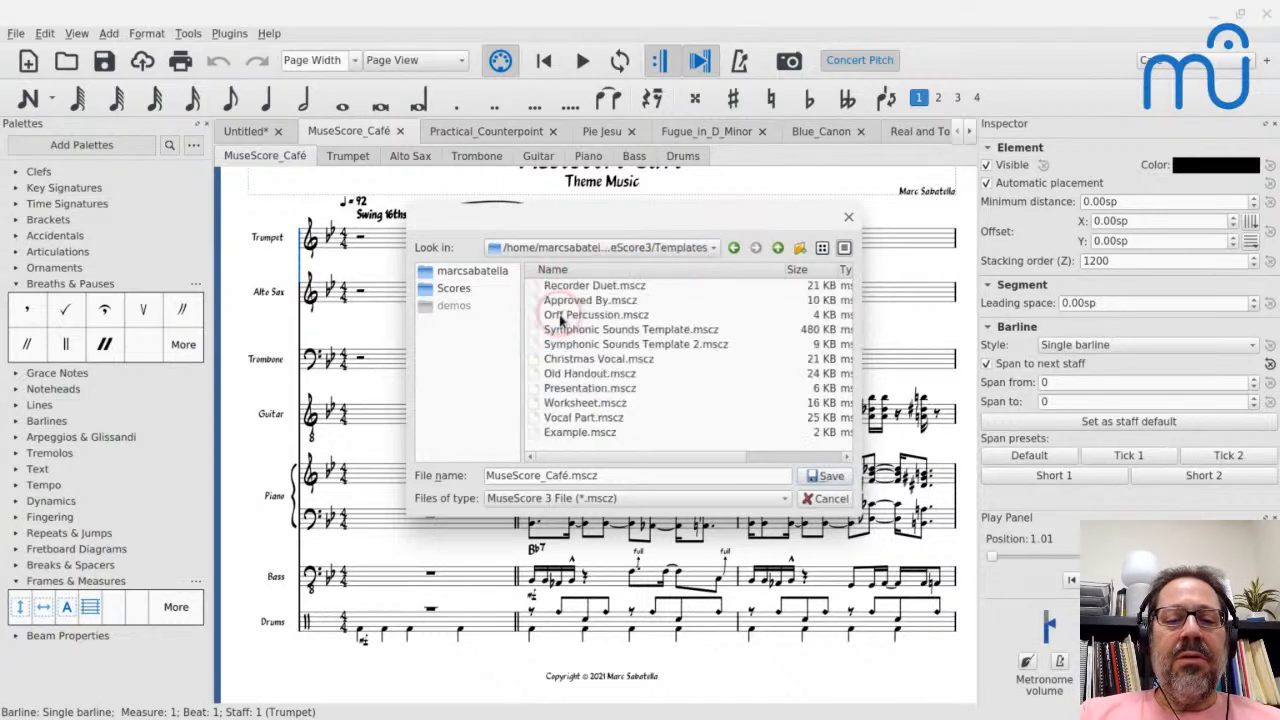
click(812, 477)
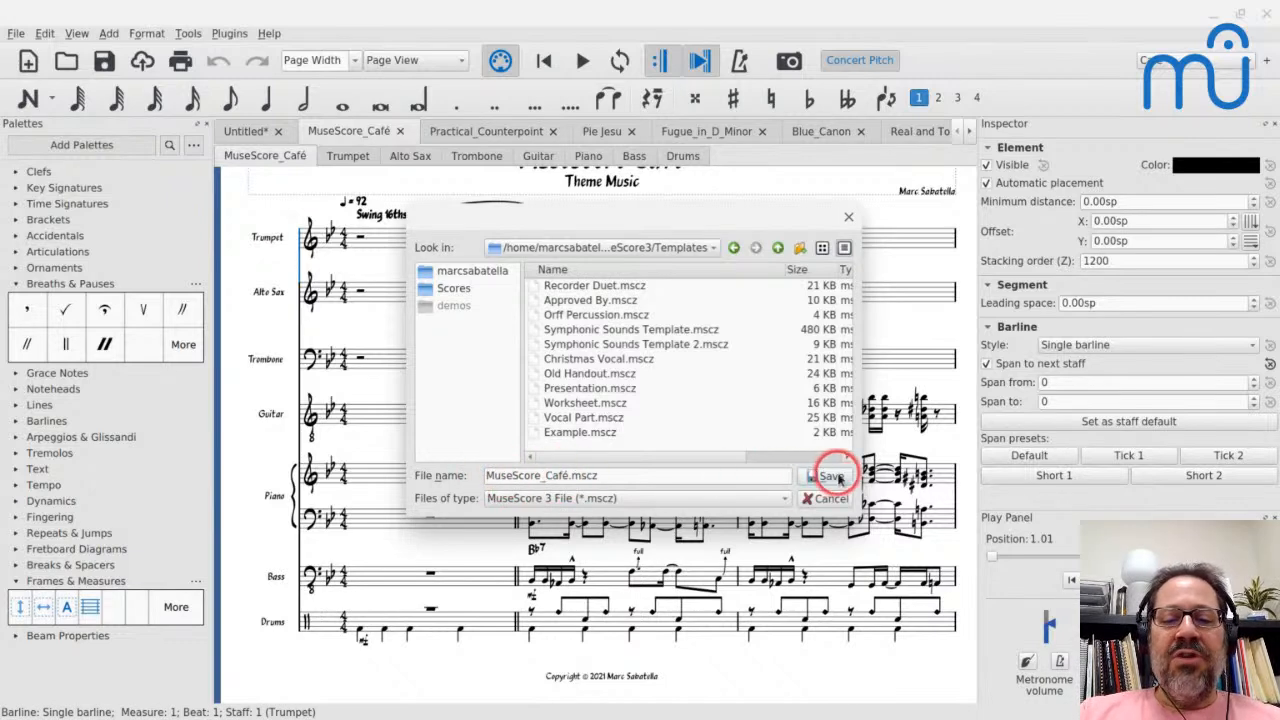
click(838, 478)
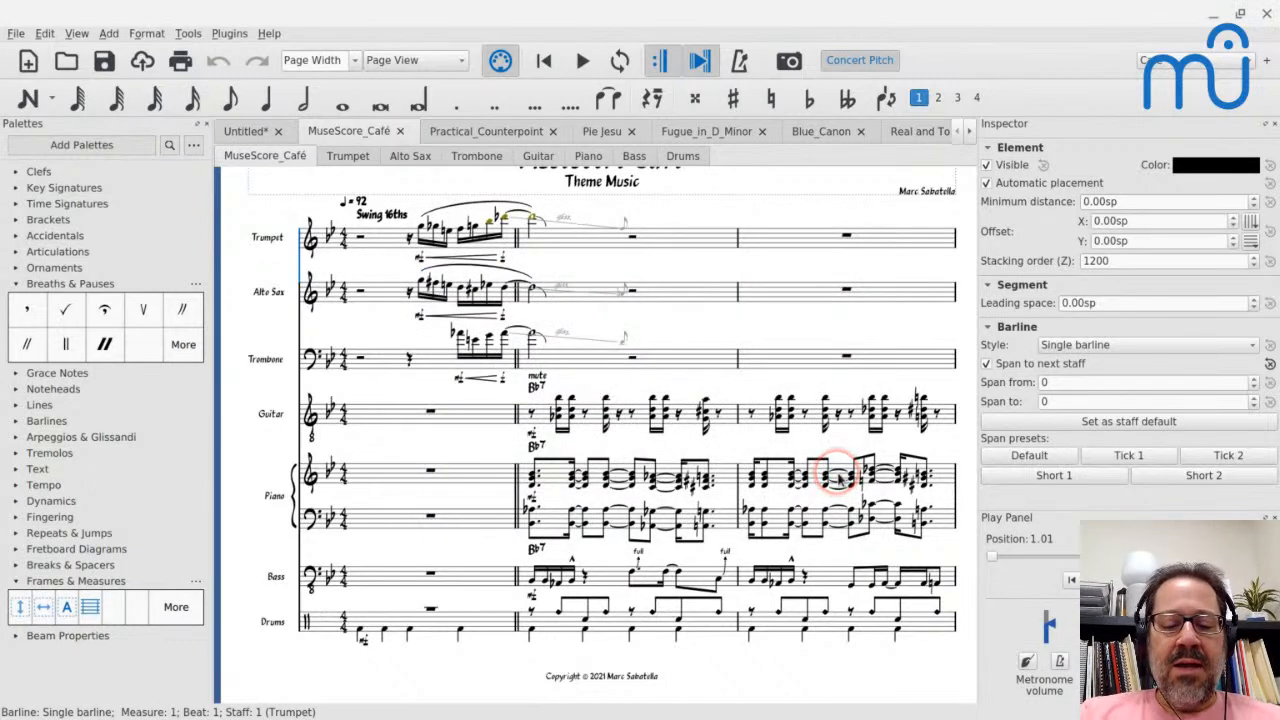
- Start a new score with the title "new cafe" and proceed to the template choice
key(ctrl+n)
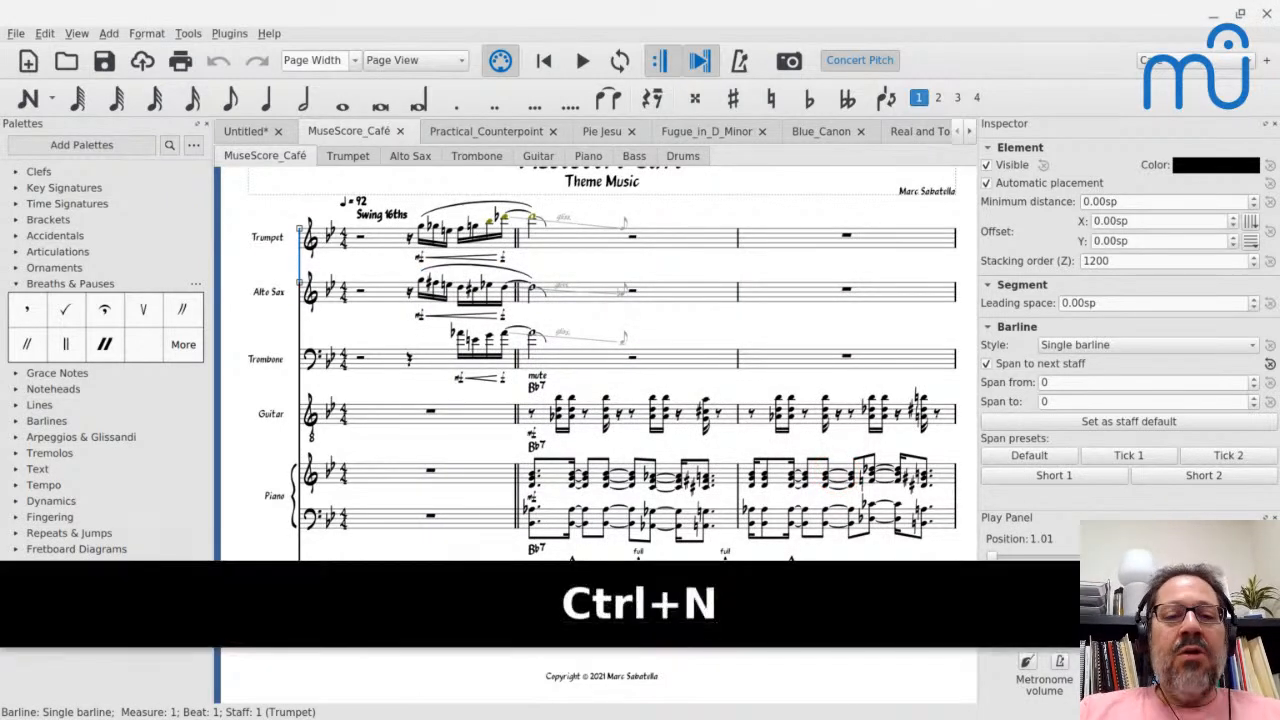
text(new caf)
key(ctrl+space)
text(e)
key(BackSpace)
text(e)
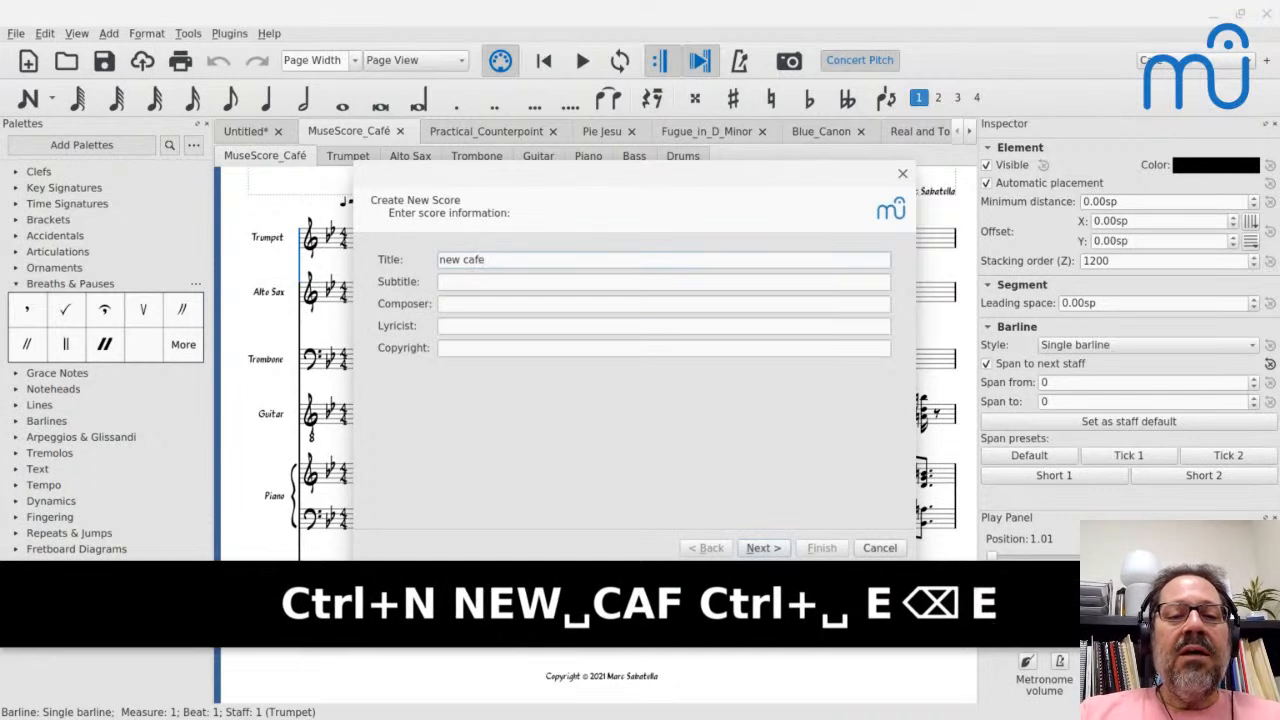
key(Return)
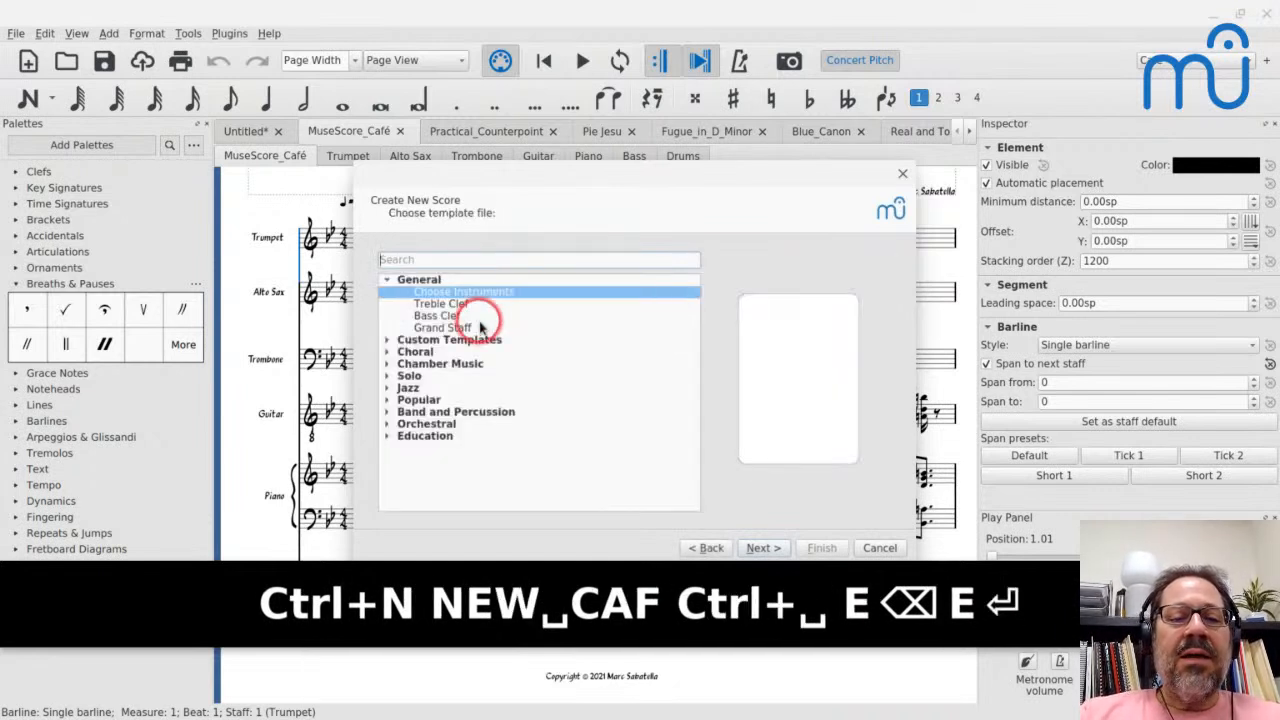
- Choose the MuseScore Café custom template and create the score with the remaining default settings
click(386, 340)
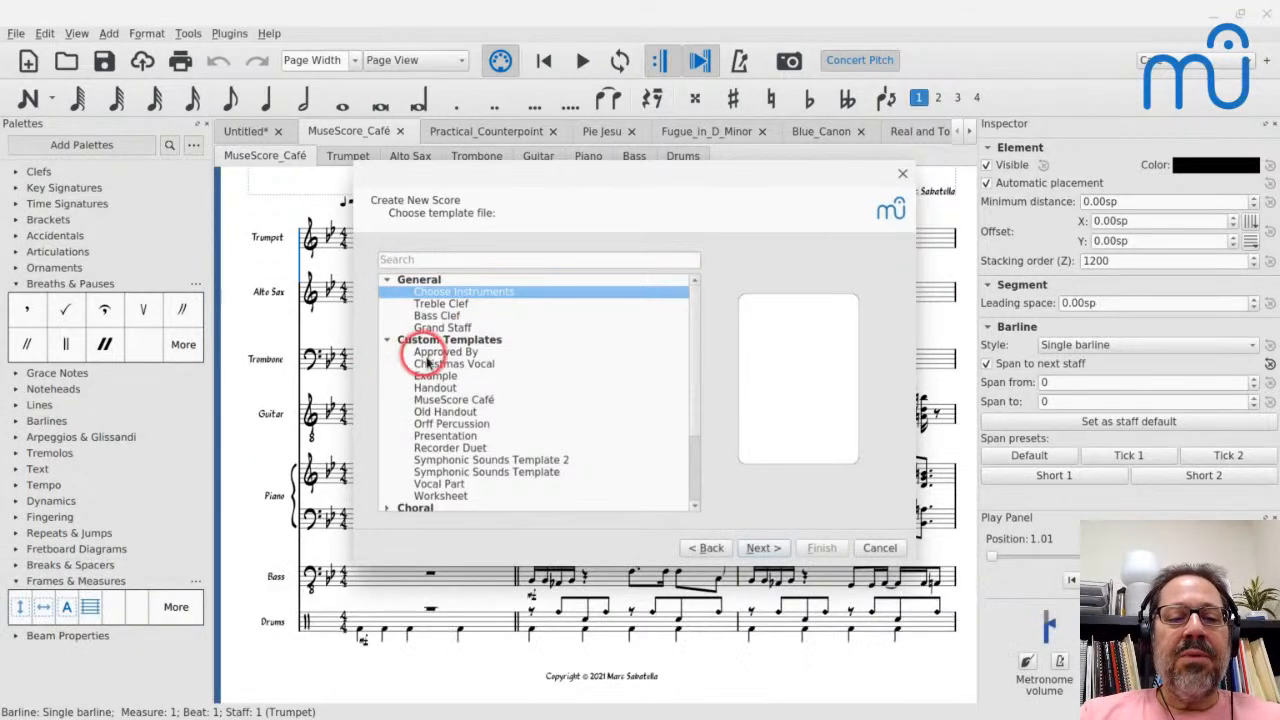
click(435, 400)
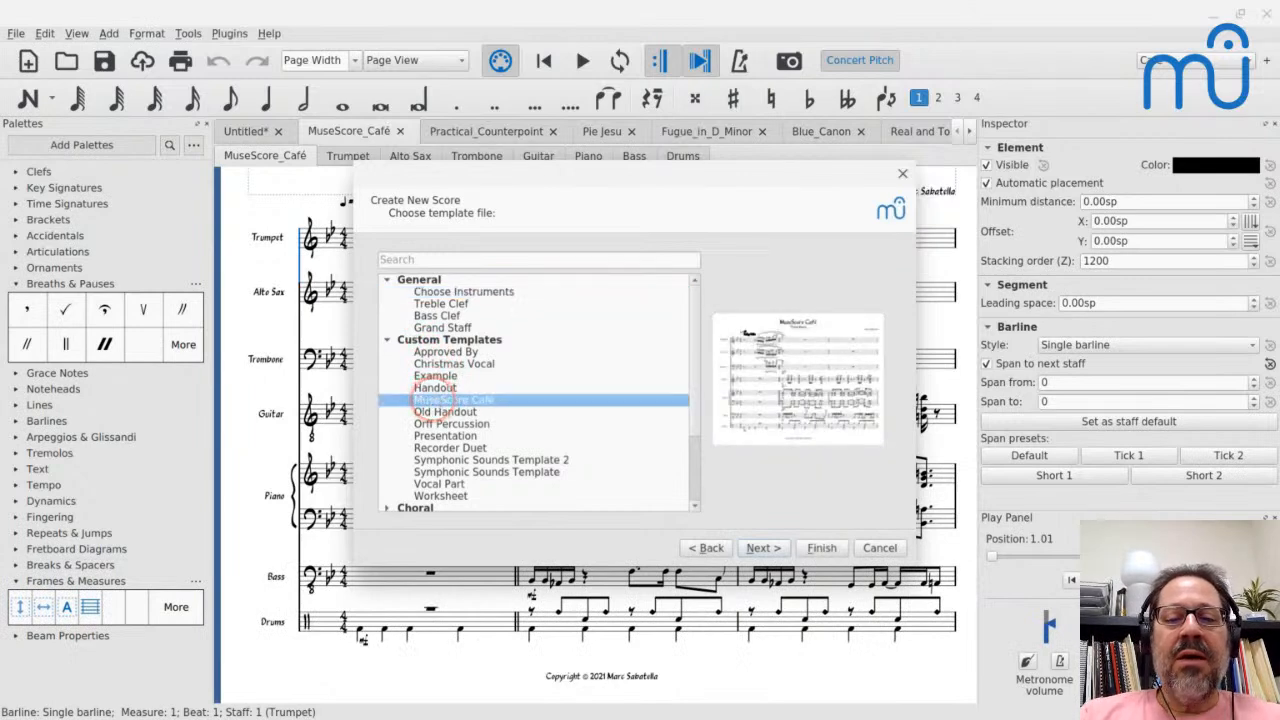
key(Return)
key(Return)
key(Return)
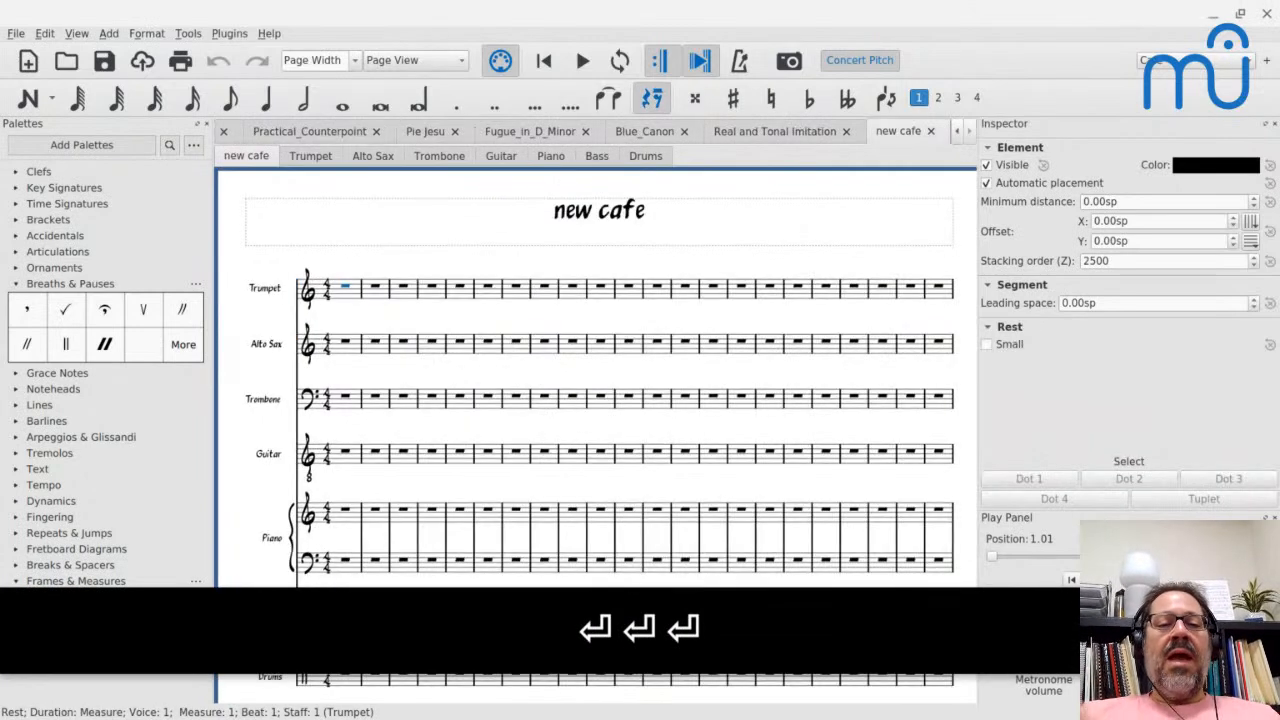
- Look over the new cafe score's empty staves from Trumpet to Drums and the available style loading and saving commands
scroll(426, 392, down, 2)
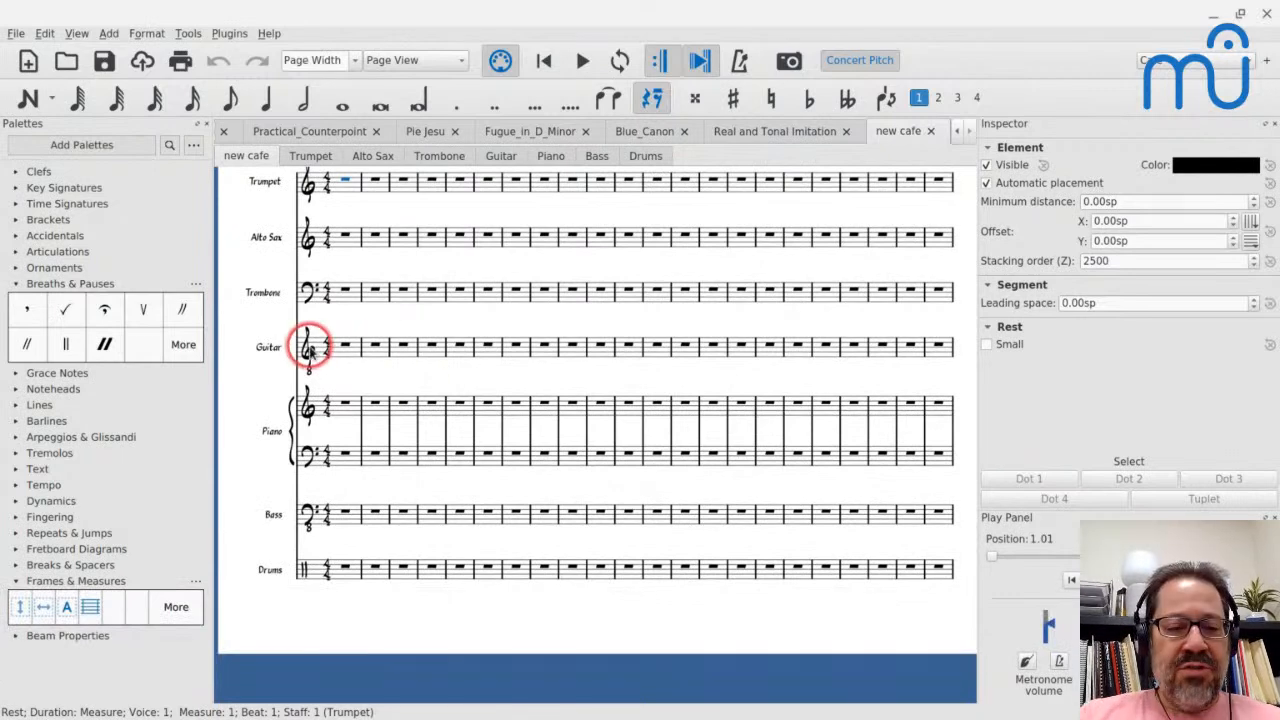
scroll(310, 348, up, 1)
scroll(310, 348, up, 1)
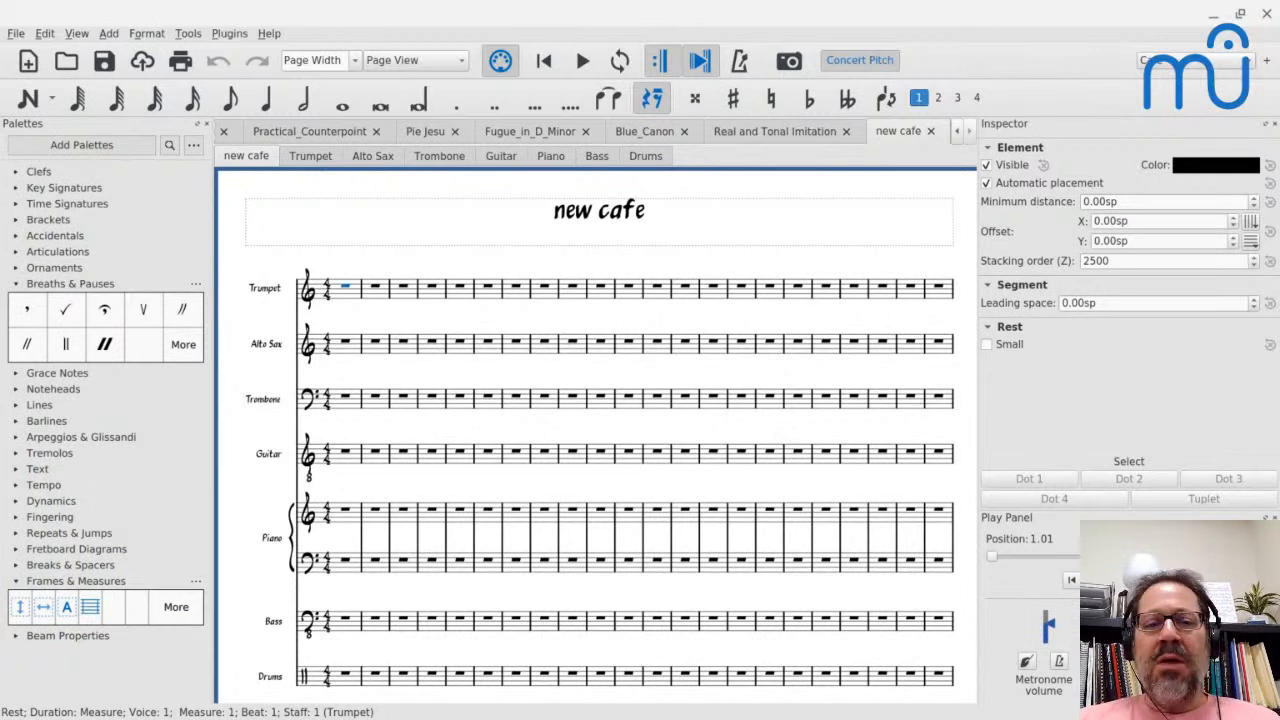
scroll(596, 440, down, 1)
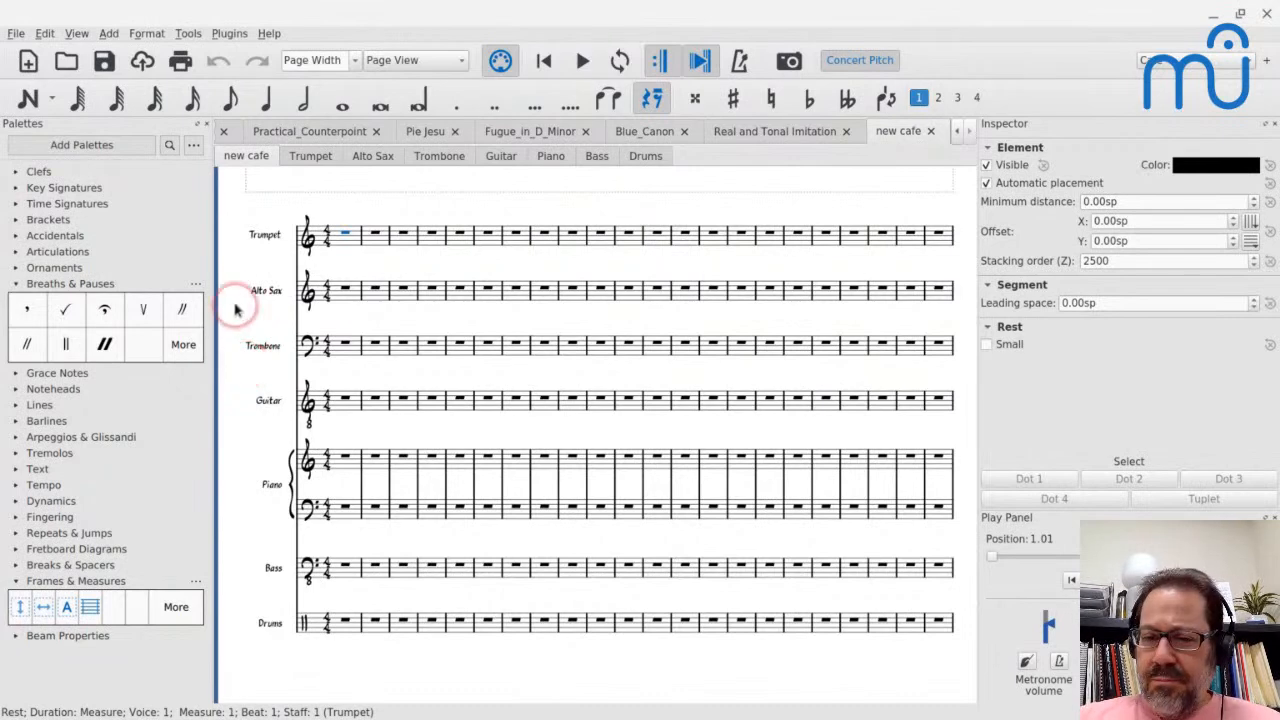
scroll(233, 303, up, 1)
scroll(235, 305, up, 3)
scroll(235, 305, down, 3)
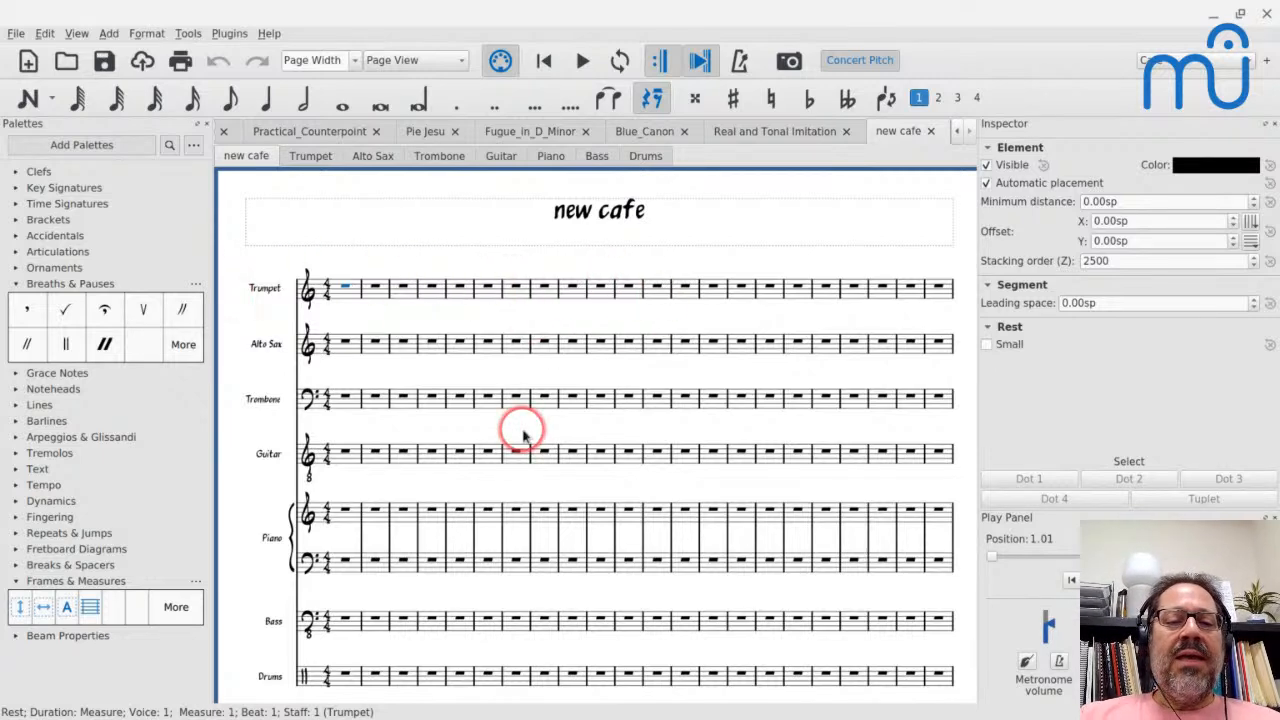
scroll(517, 429, down, 2)
scroll(520, 432, up, 1)
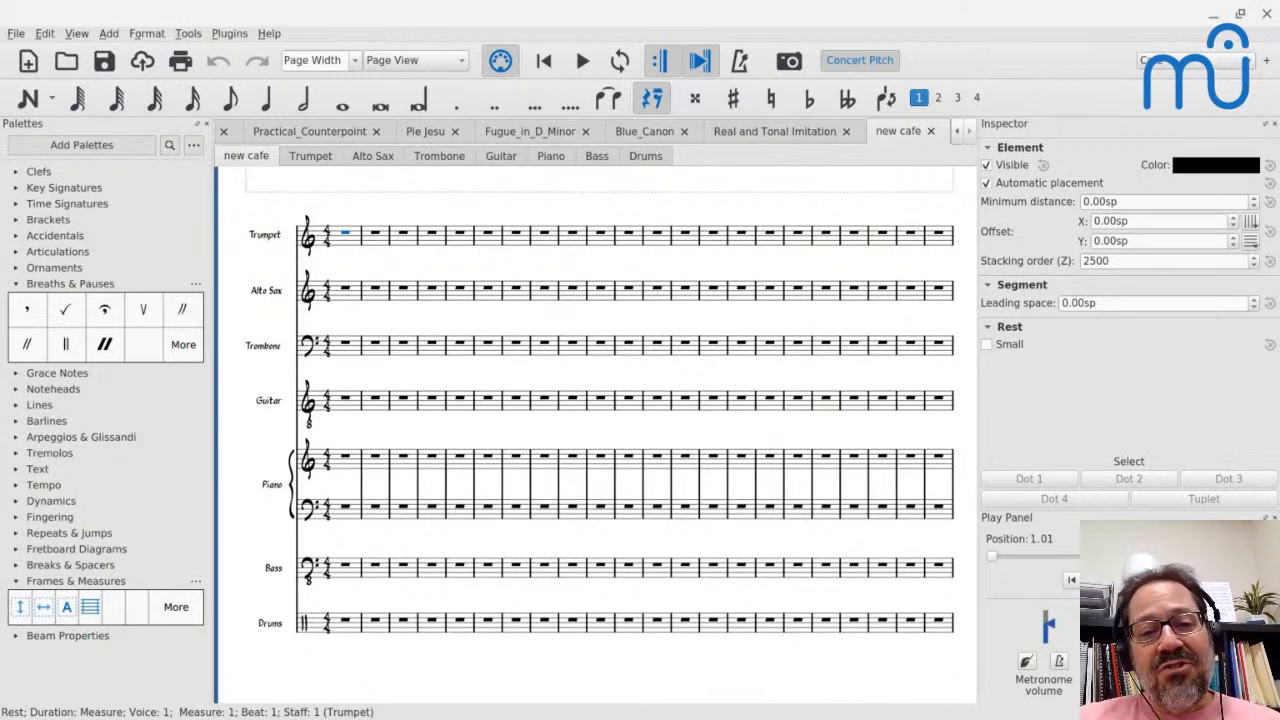
click(147, 34)
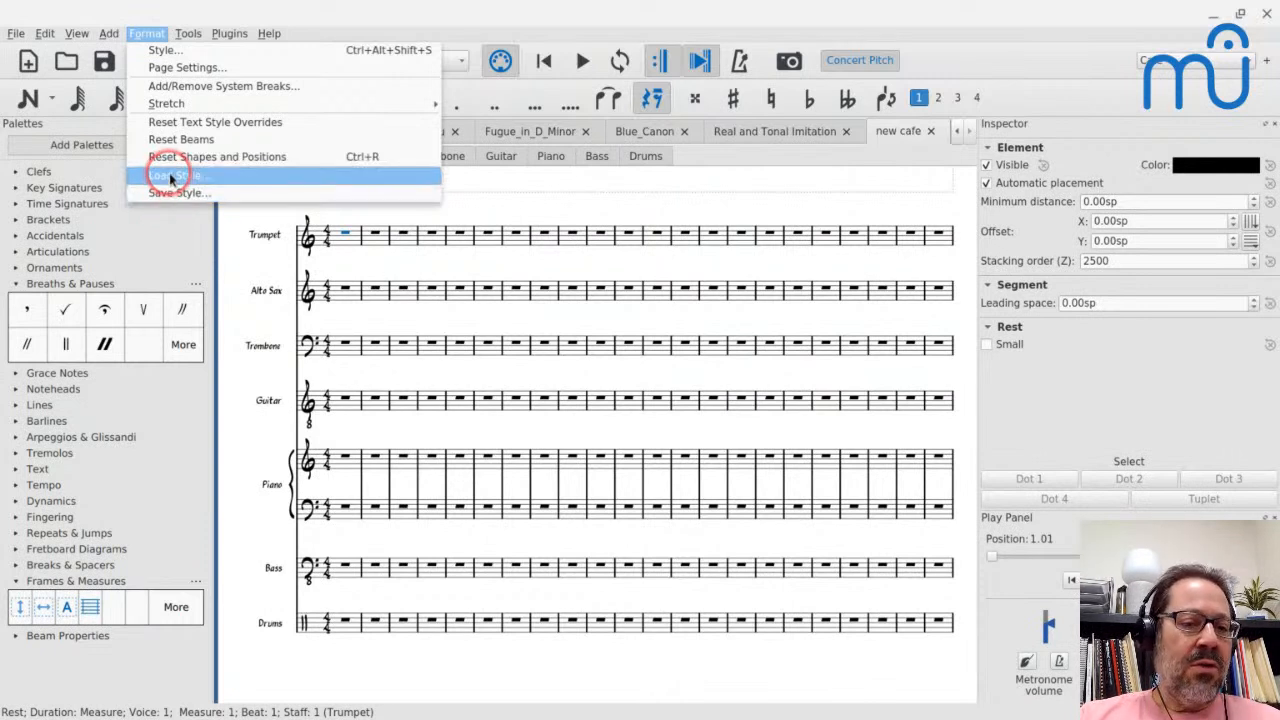
click(229, 251)
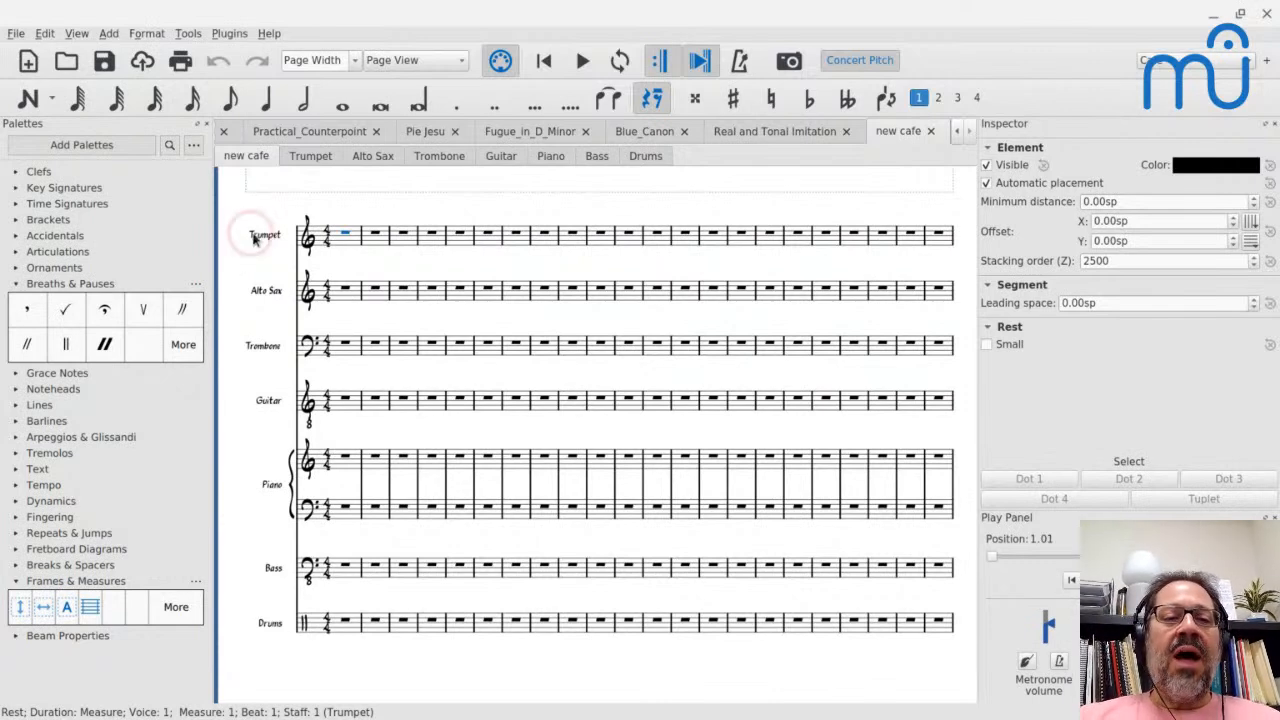
- Switch to the Pie Jesu score and load the jazz.mss style into it
click(415, 133)
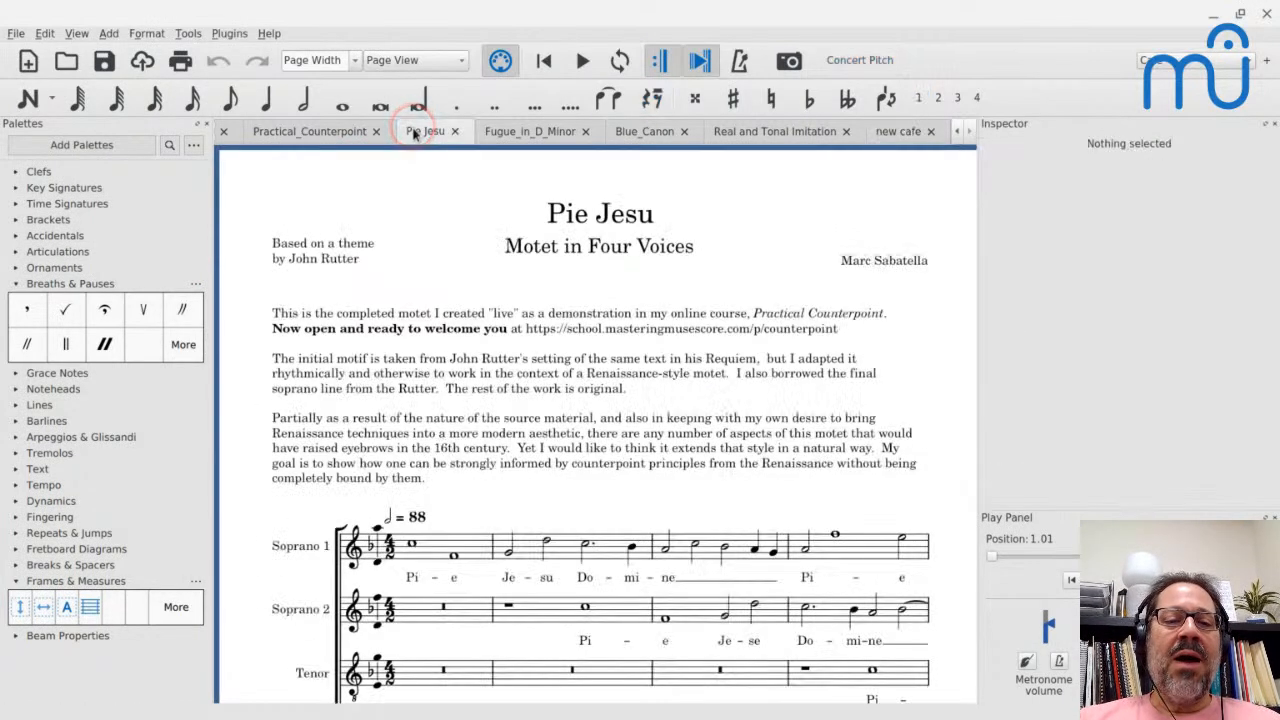
scroll(432, 540, down, 3)
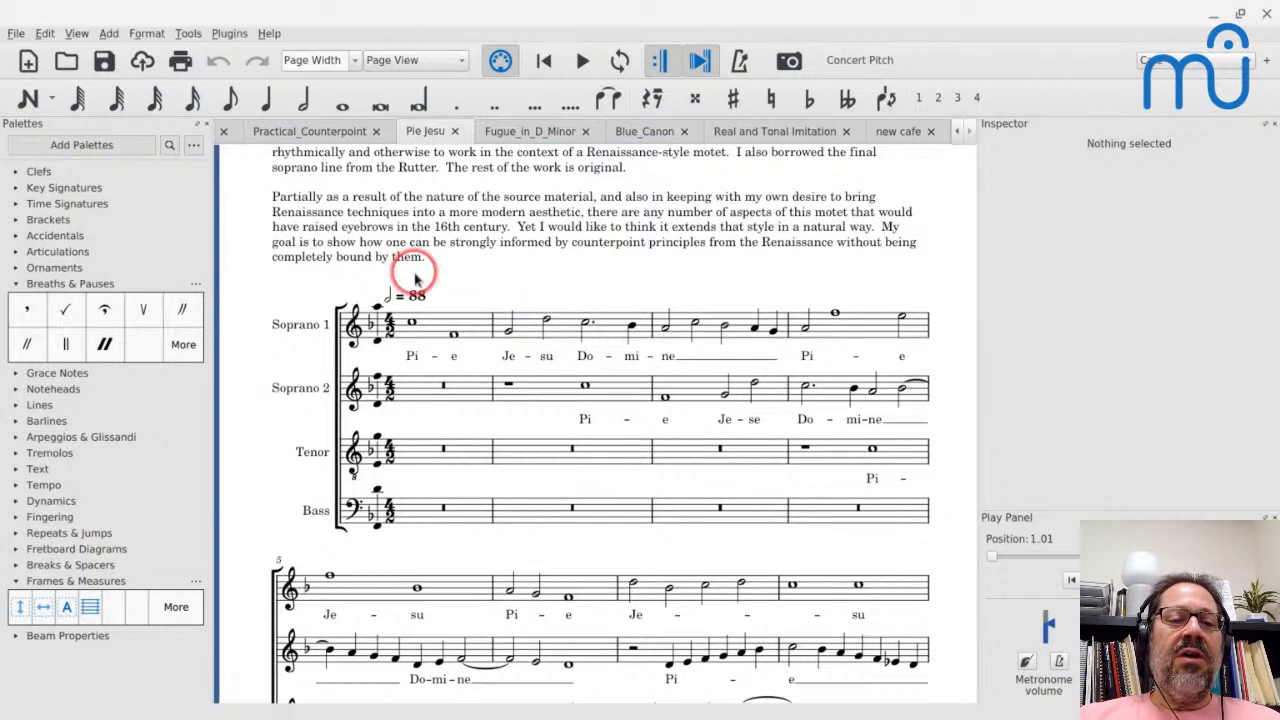
click(146, 33)
key(Escape)
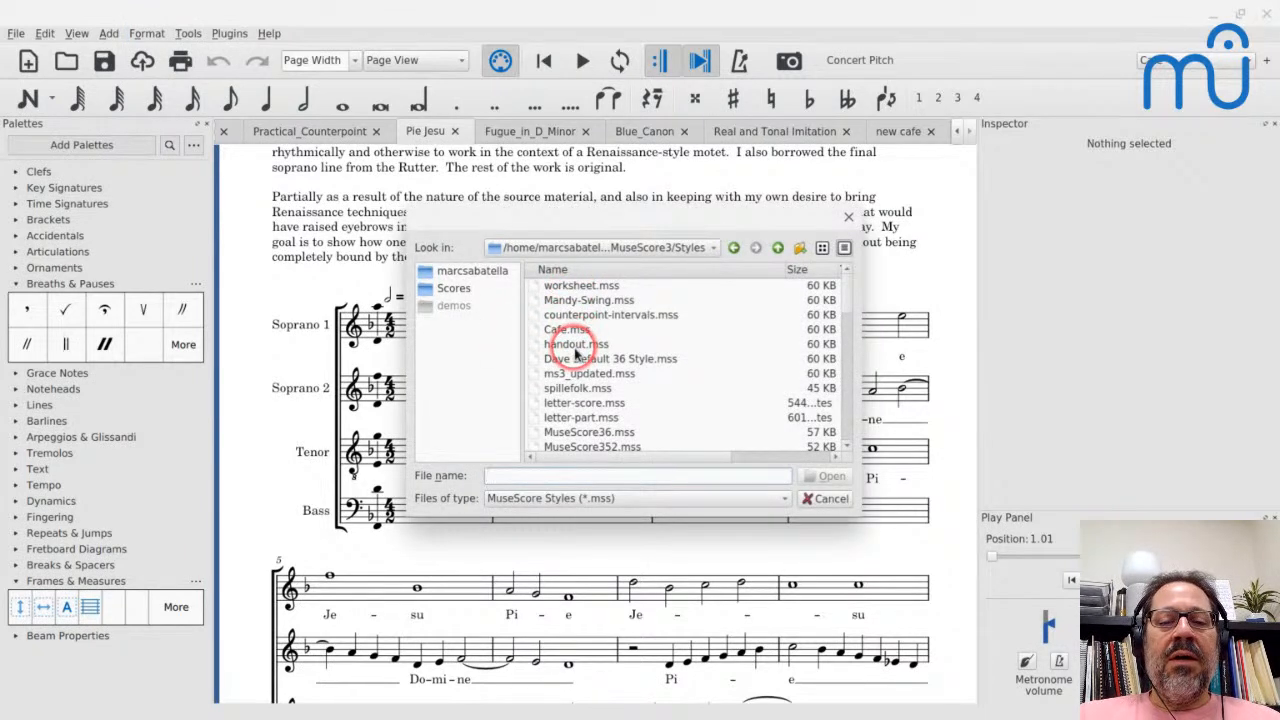
scroll(556, 390, down, 2)
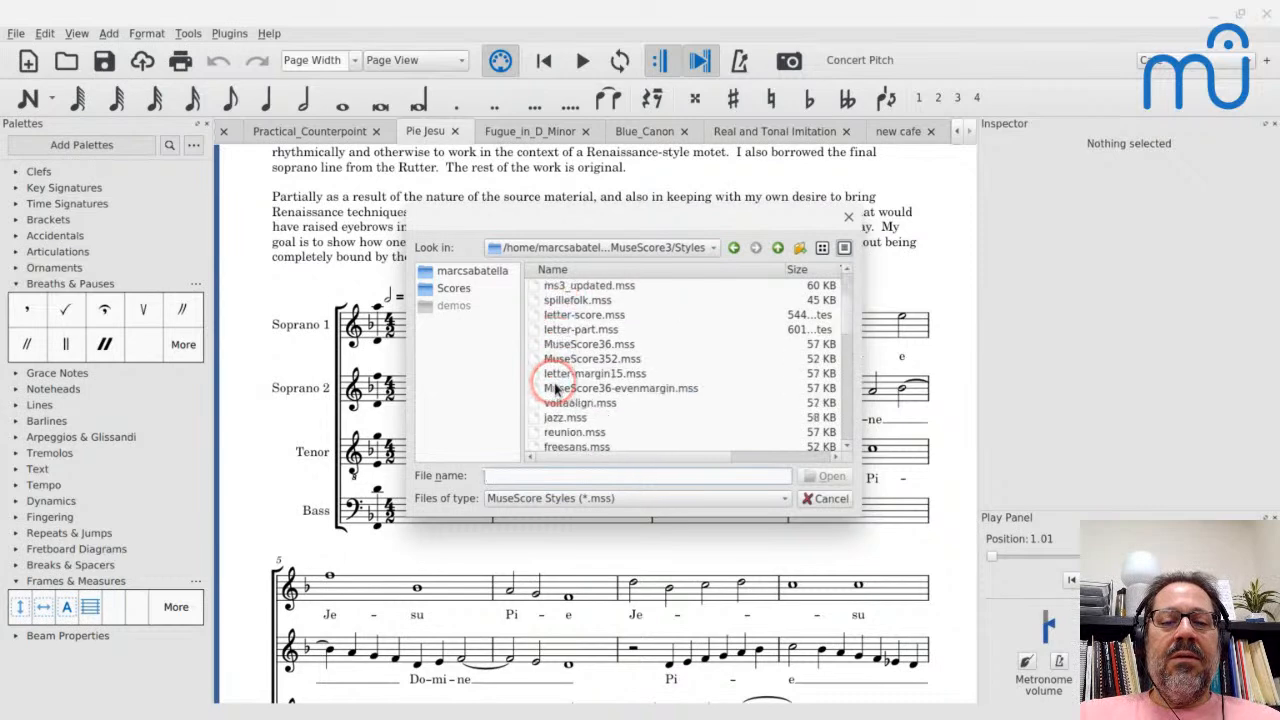
click(562, 417)
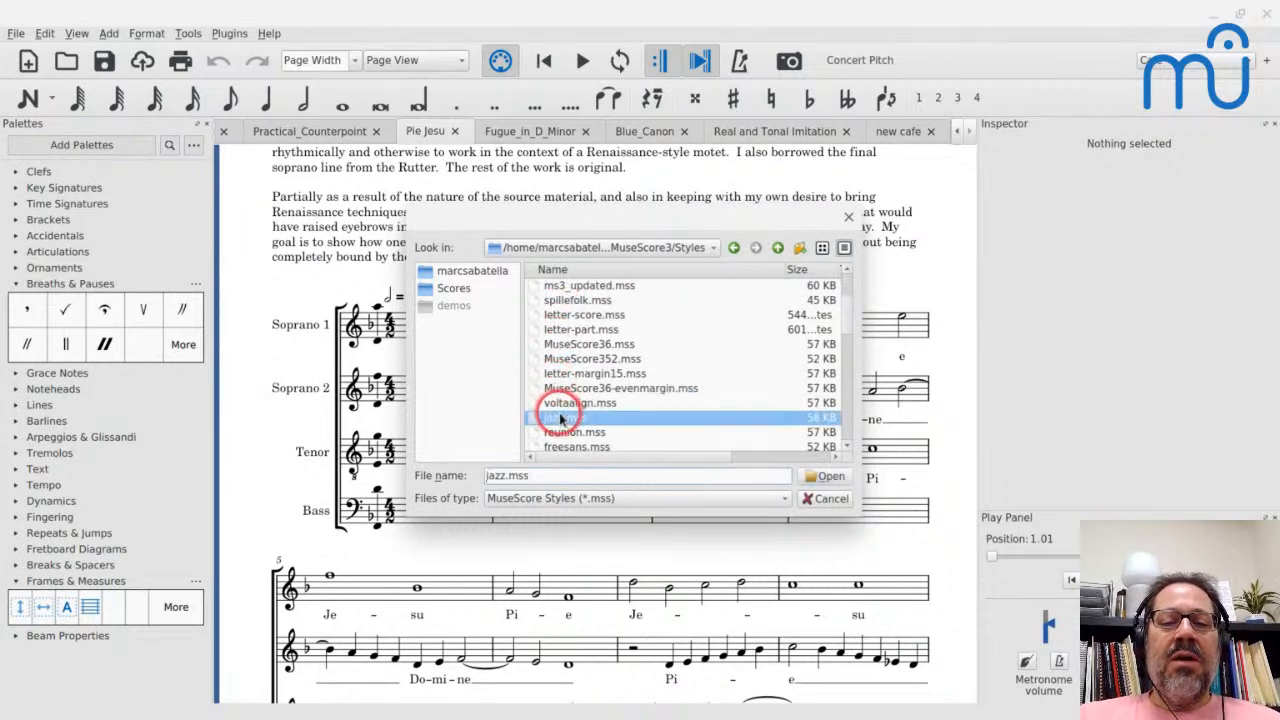
key(Return)
key(Return)
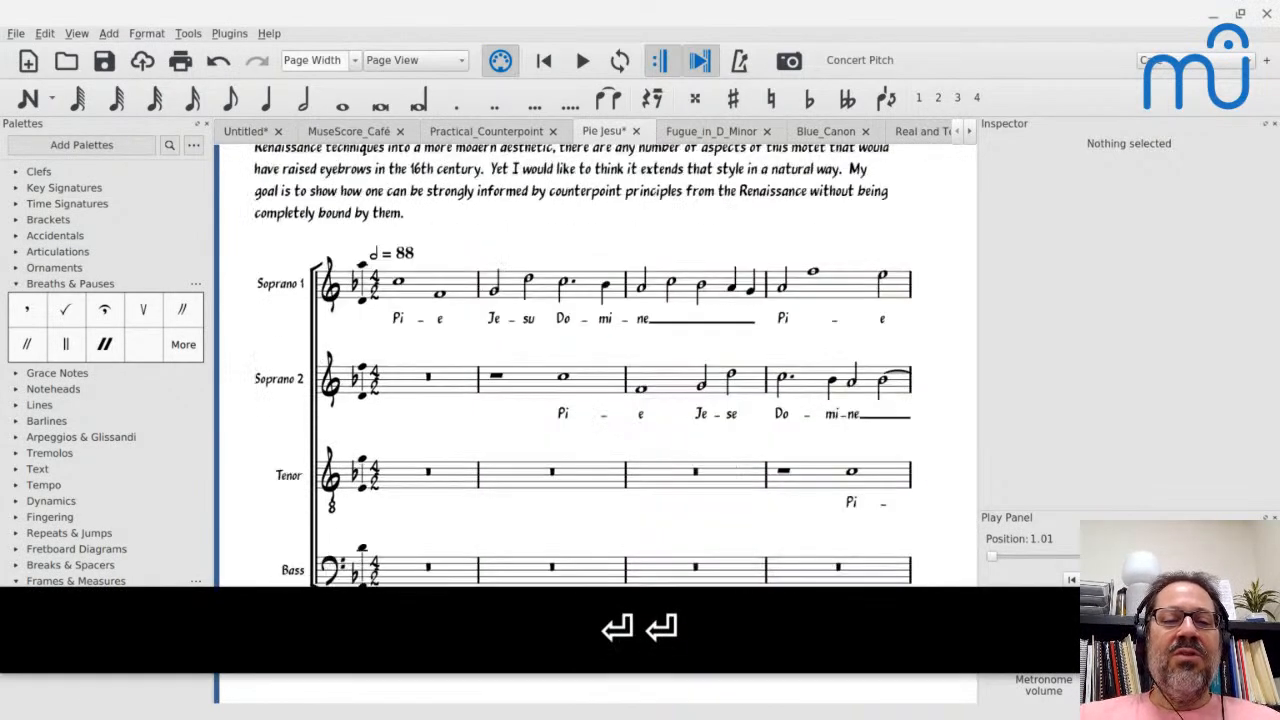
- Play the opening measures of Pie Jesu from the Soprano 1 staff, stop, and examine the restyled notation up close
click(338, 283)
key(space)
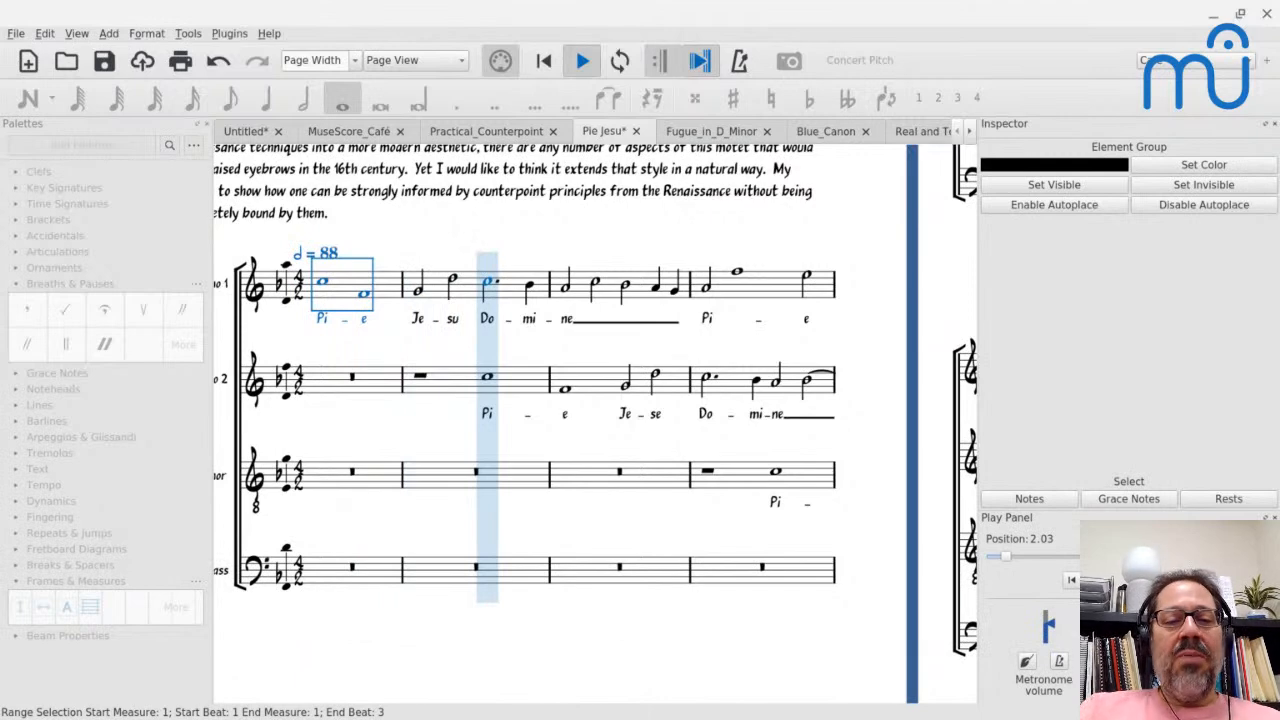
key(space)
scroll(336, 286, down, 6)
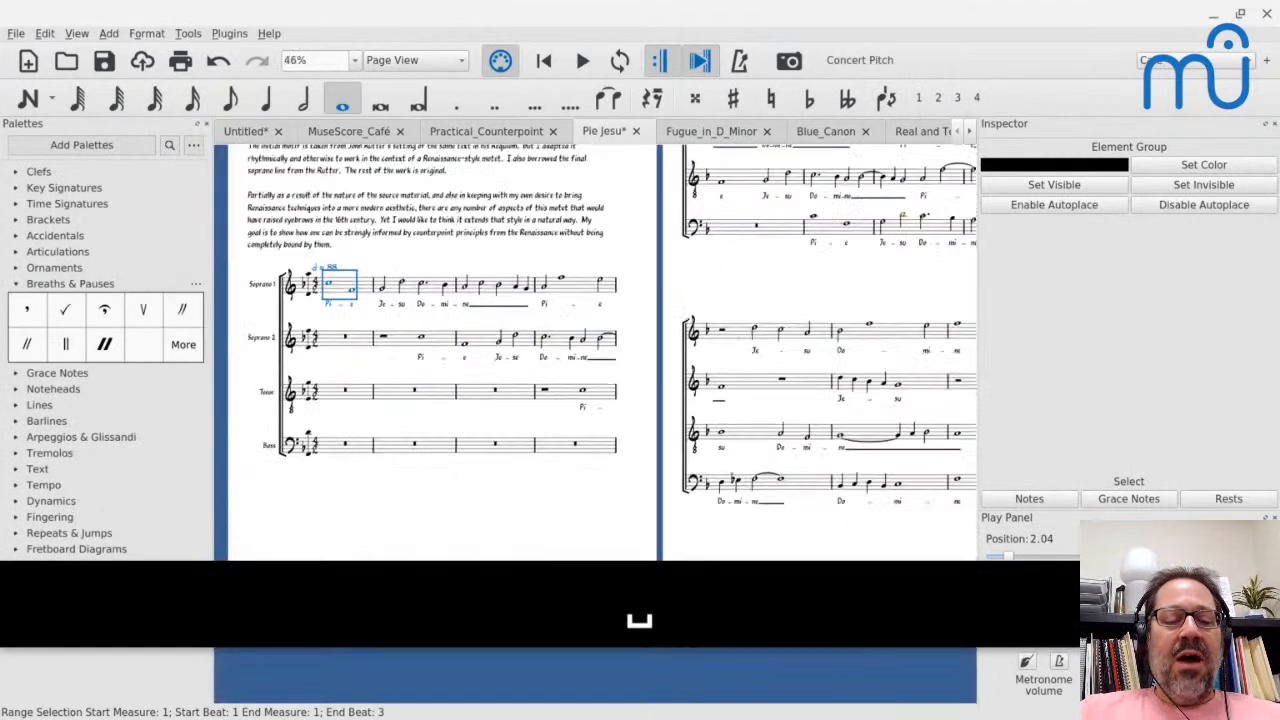
scroll(334, 281, up, 3)
scroll(334, 281, left, 6)
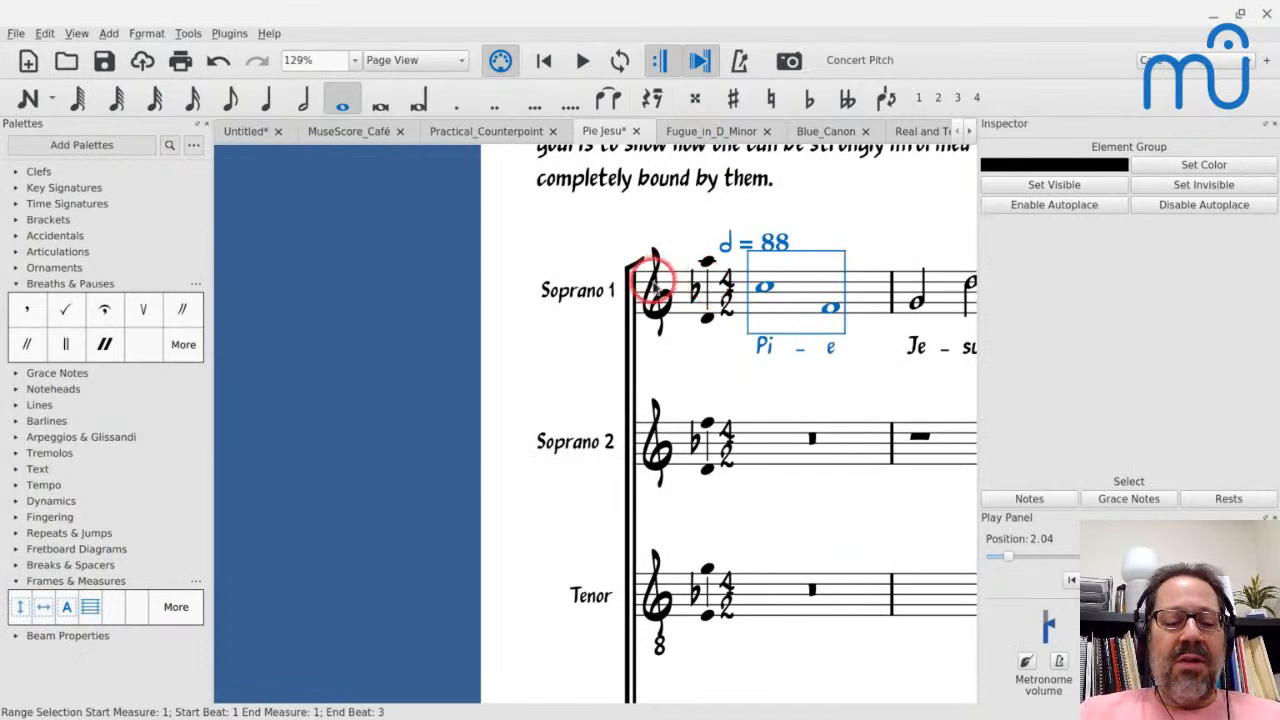
- Undo the style loading in Pie Jesu and look over the first systems
key(ctrl+z)
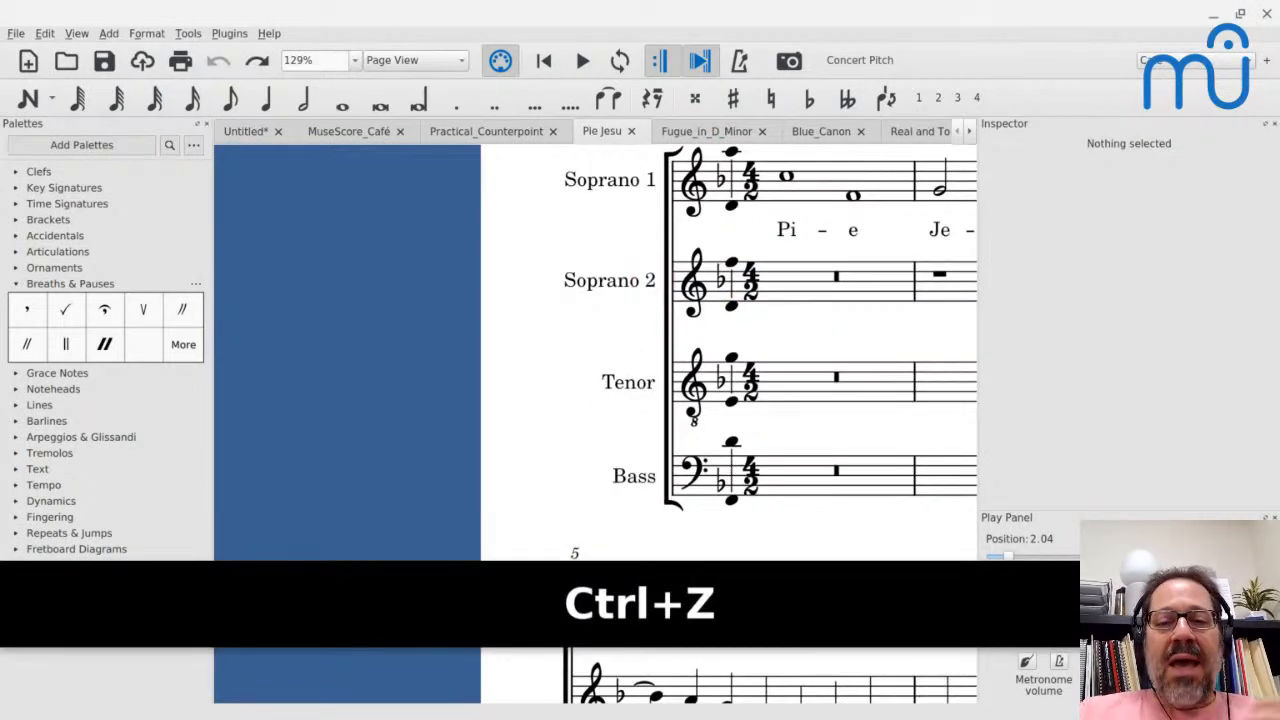
scroll(595, 424, right, 3)
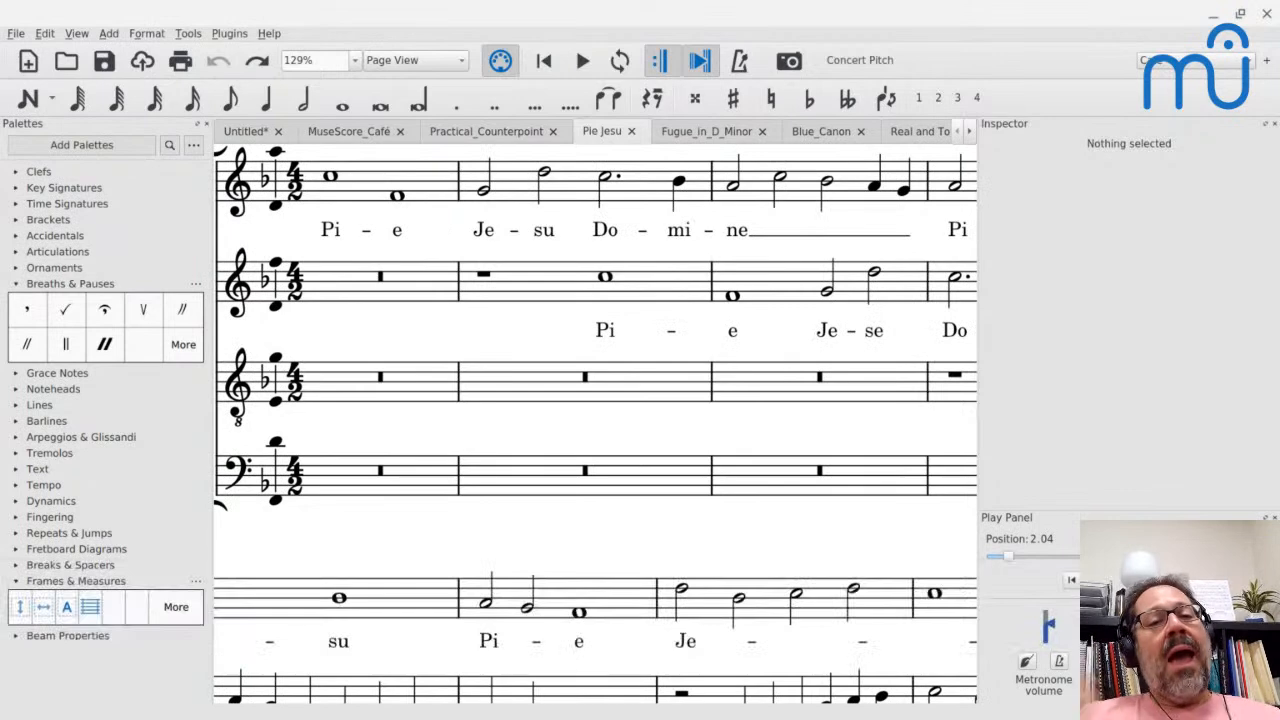
scroll(654, 278, down, 3)
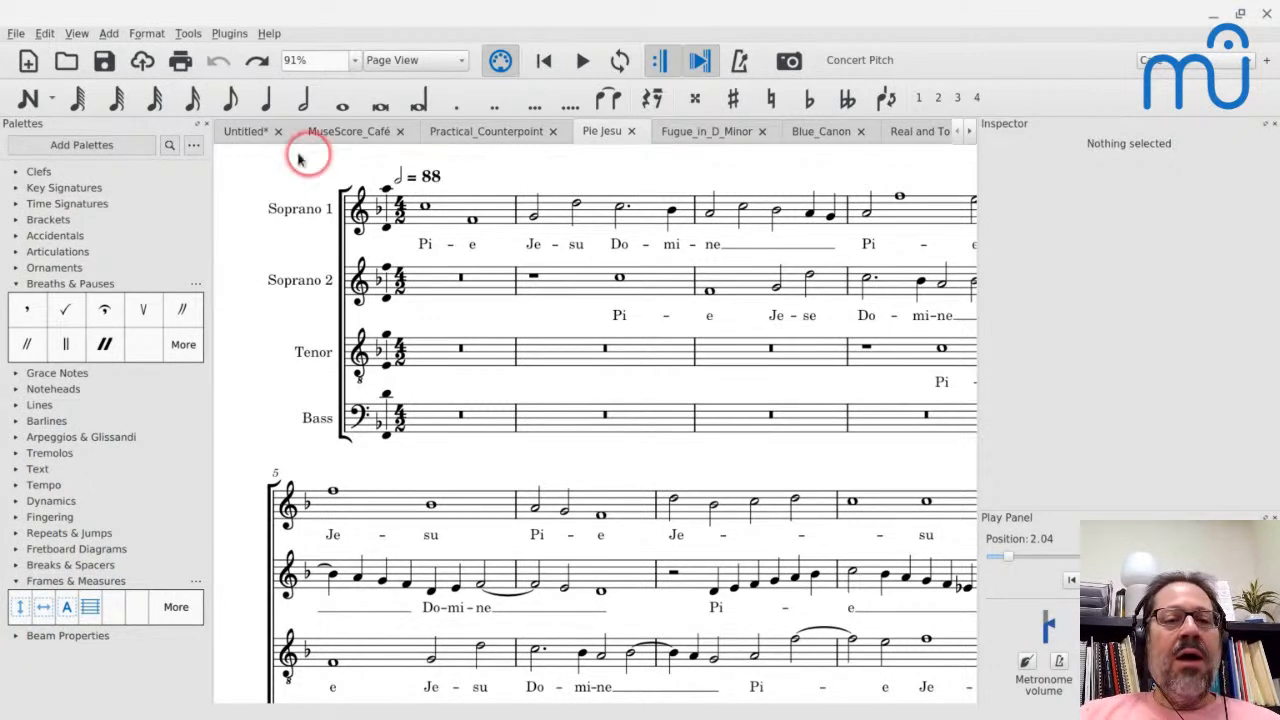
- Return to the Untitled score and add a crescendo hairpin under the selected notes of measure 6
click(238, 132)
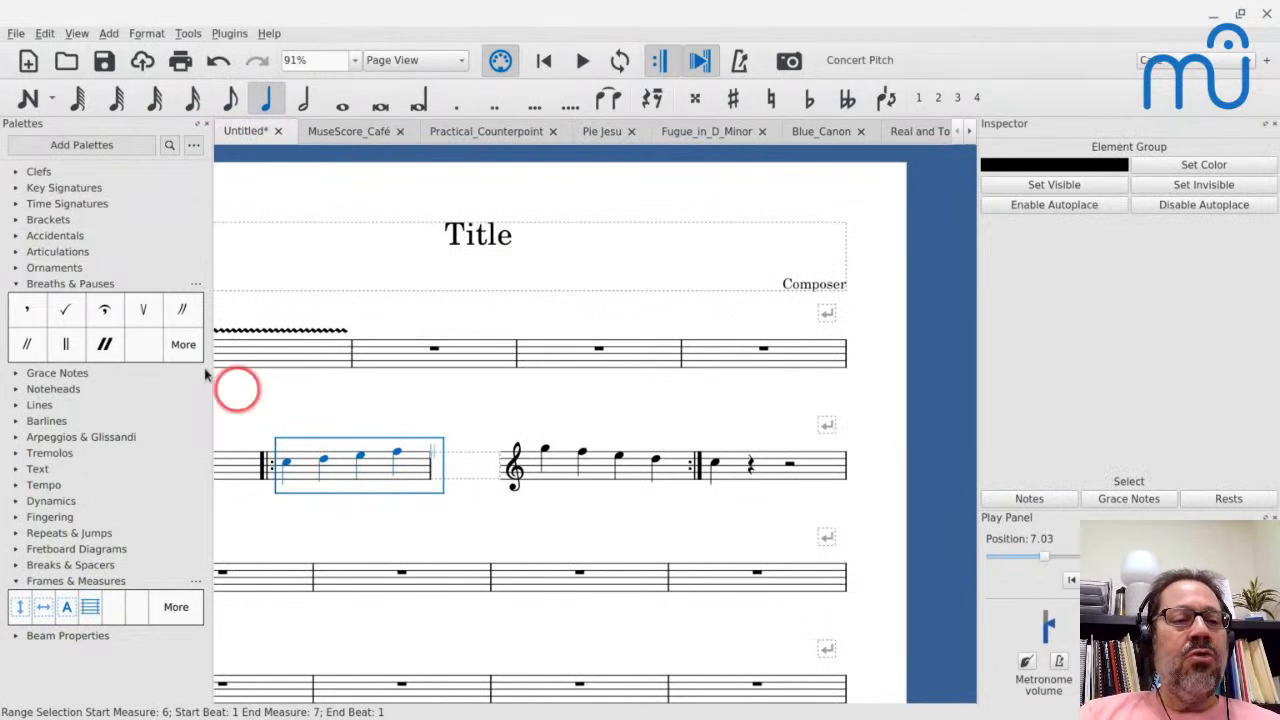
click(14, 284)
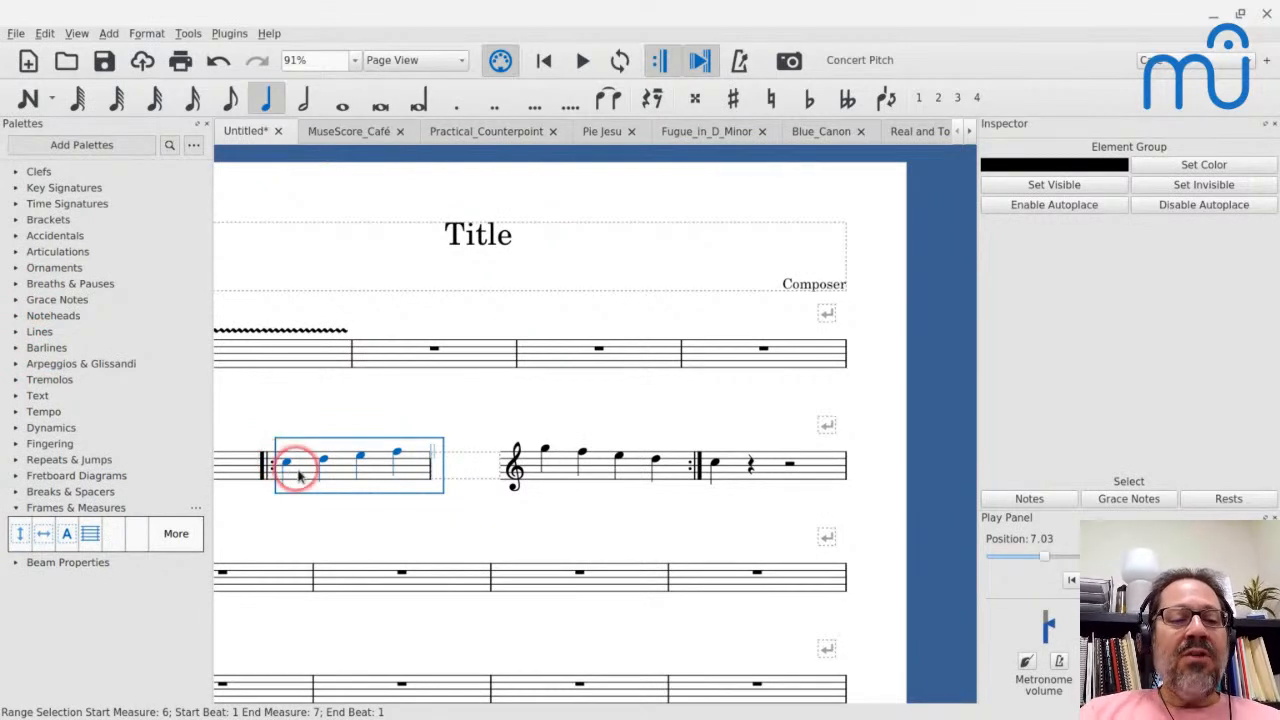
click(15, 331)
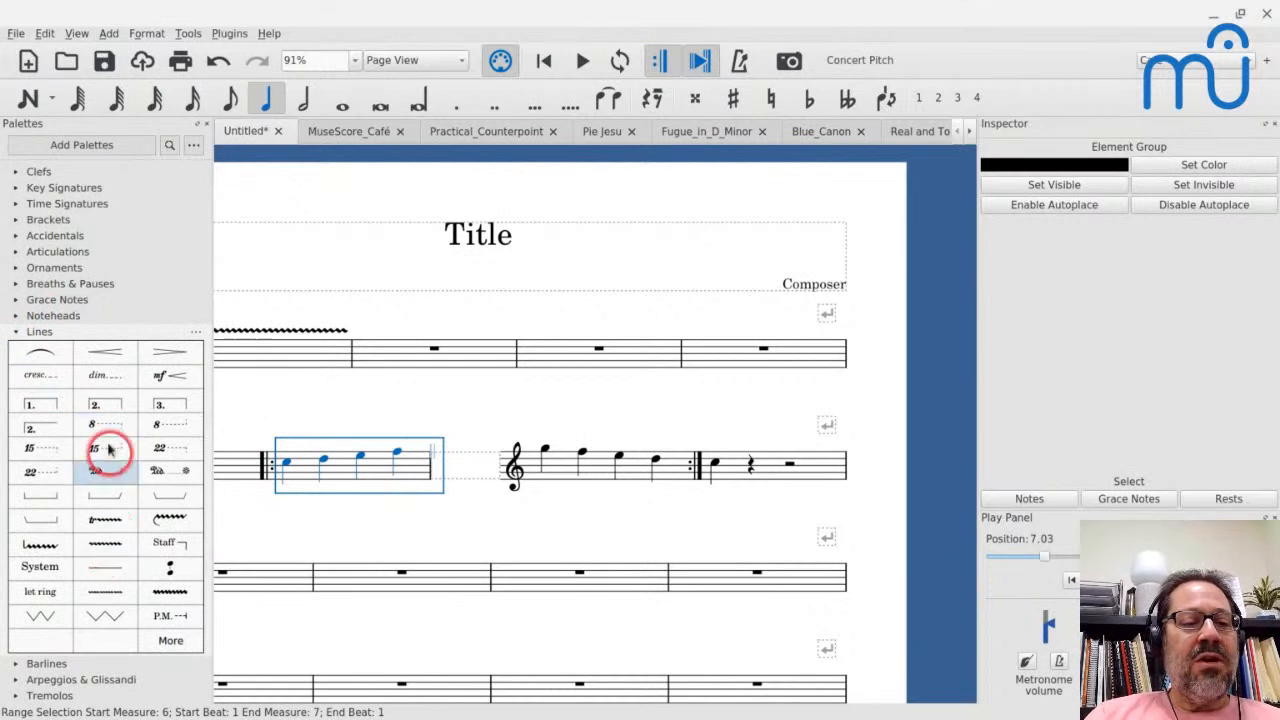
click(100, 354)
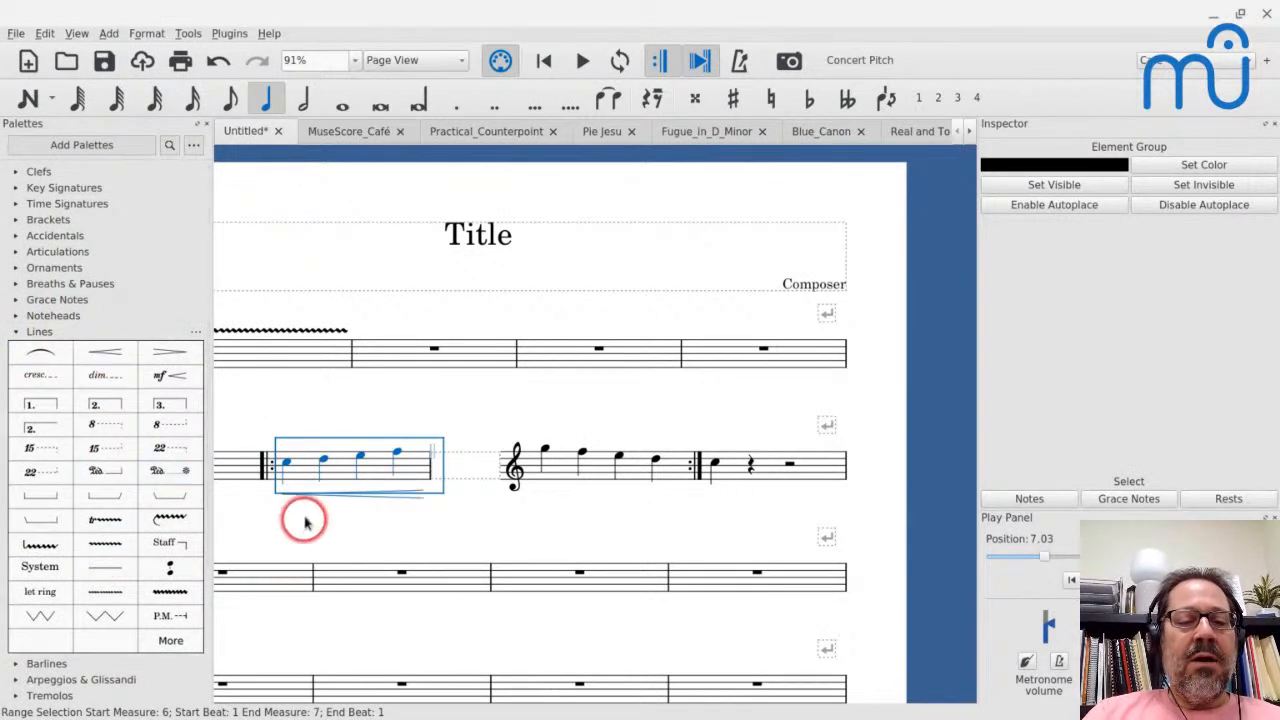
- Play measure 6 from its first note to hear the crescendo, and stop the playback
click(286, 461)
key(space)
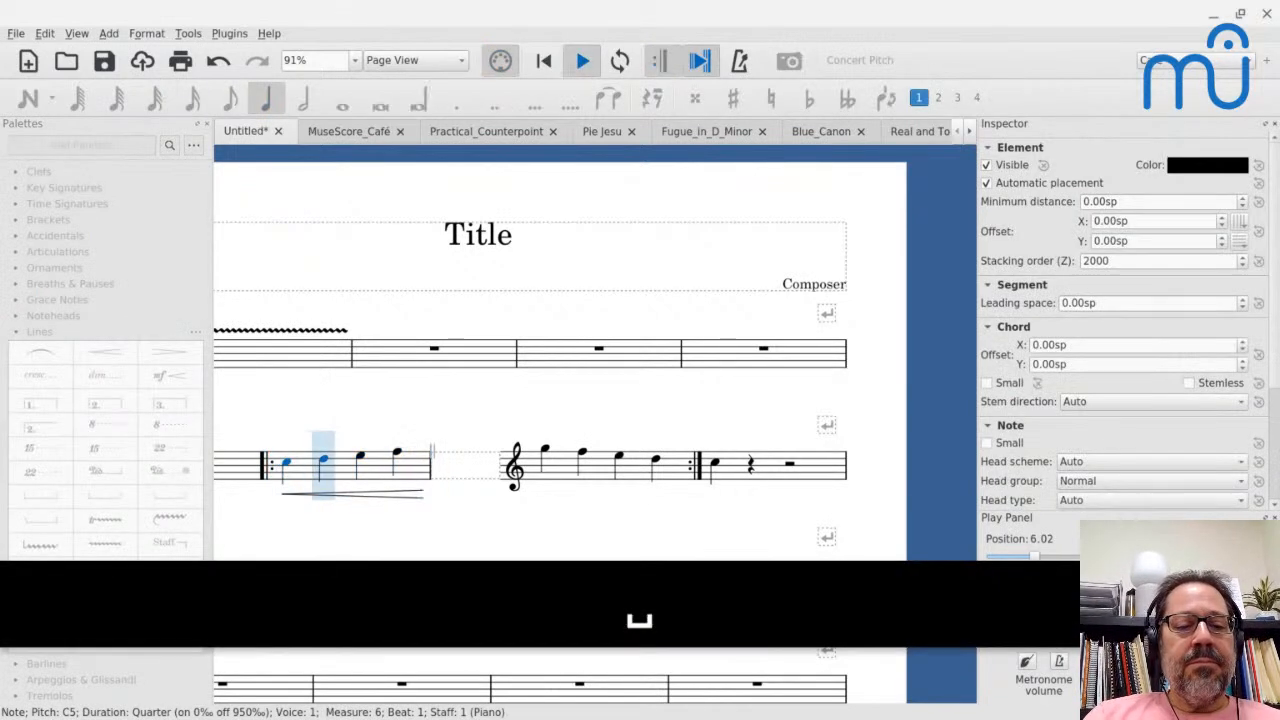
key(space)
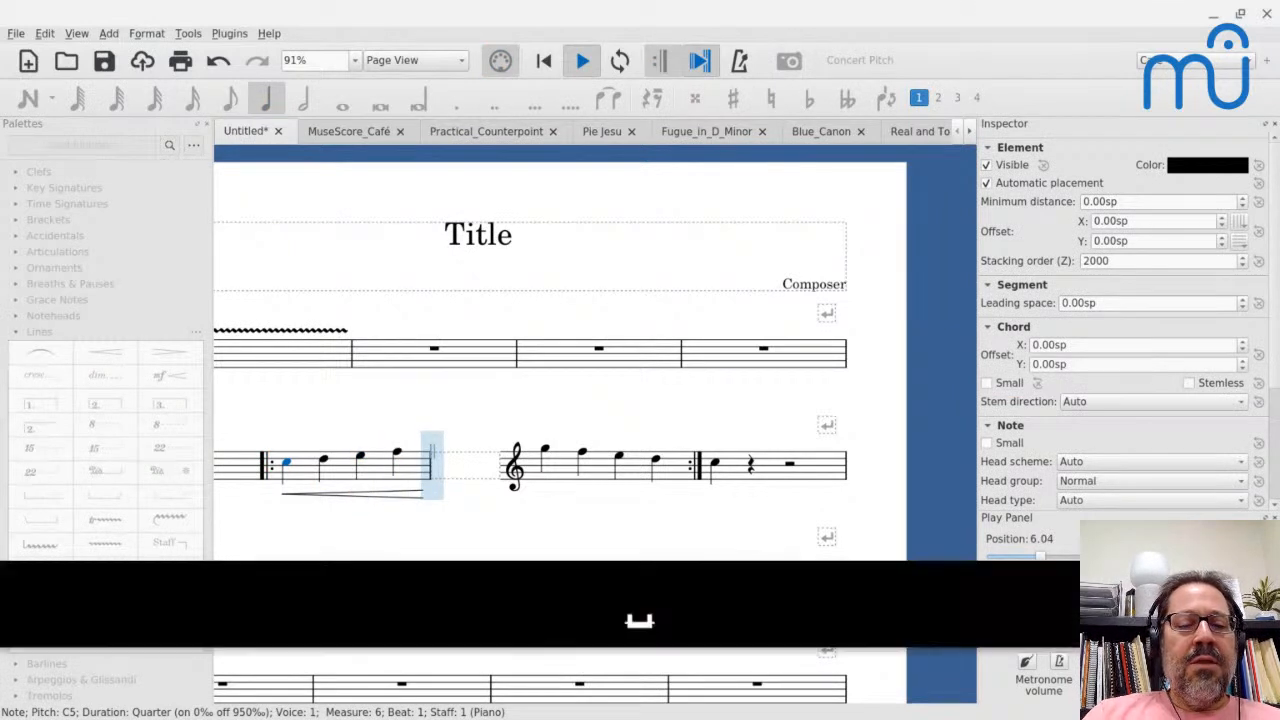
- Delete the invisible caesura after measure 6's last note and play from measure 6 into measure 7 again
click(430, 447)
key(BackSpace)
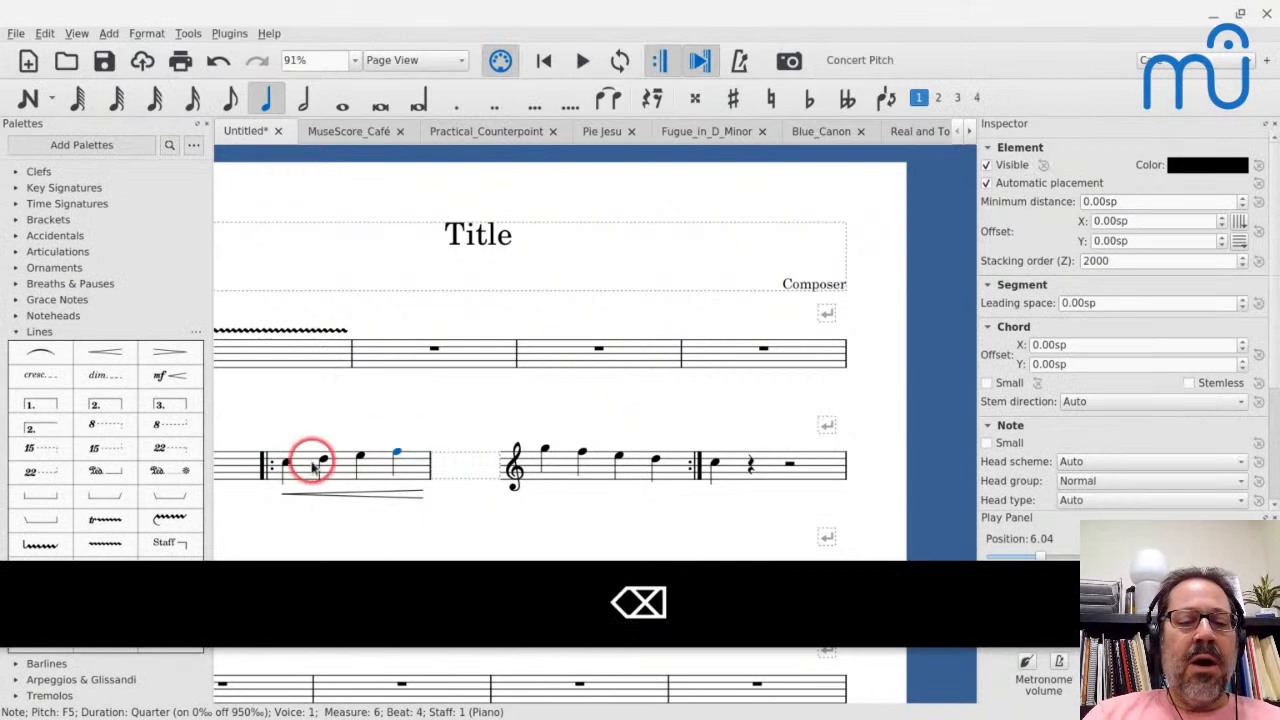
click(300, 457)
key(space)
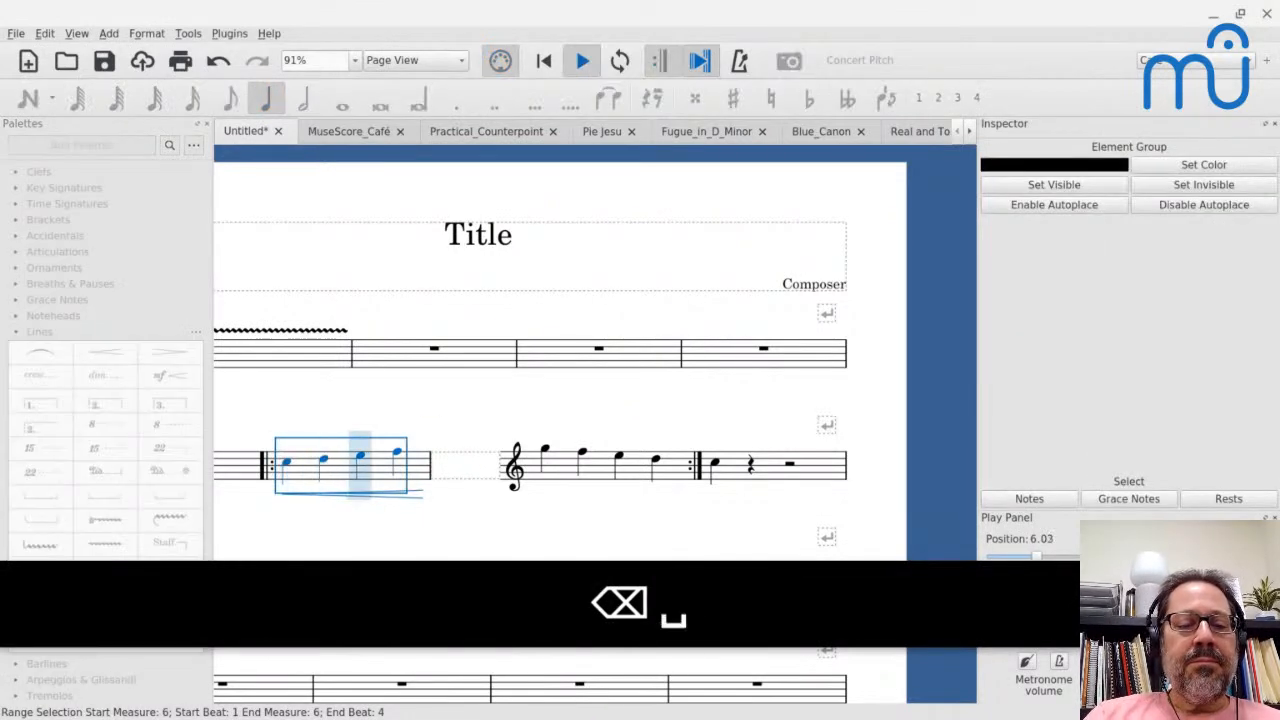
key(space)
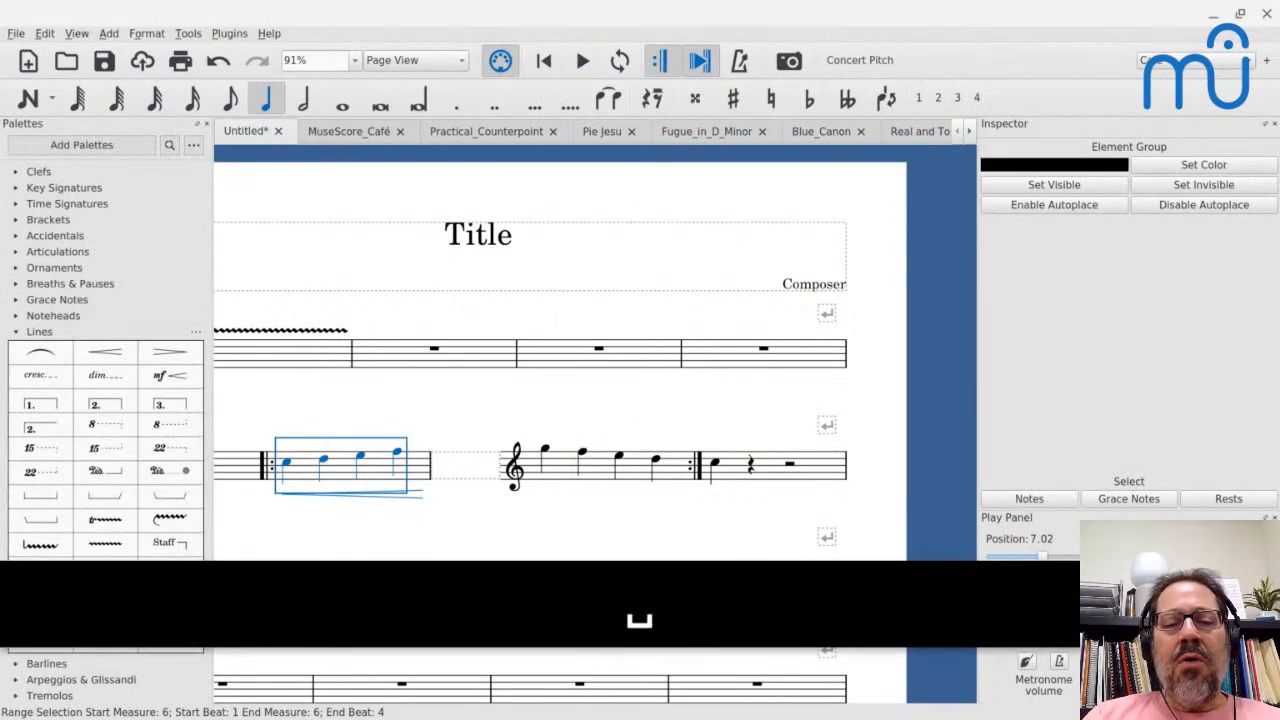
scroll(530, 430, down, 2)
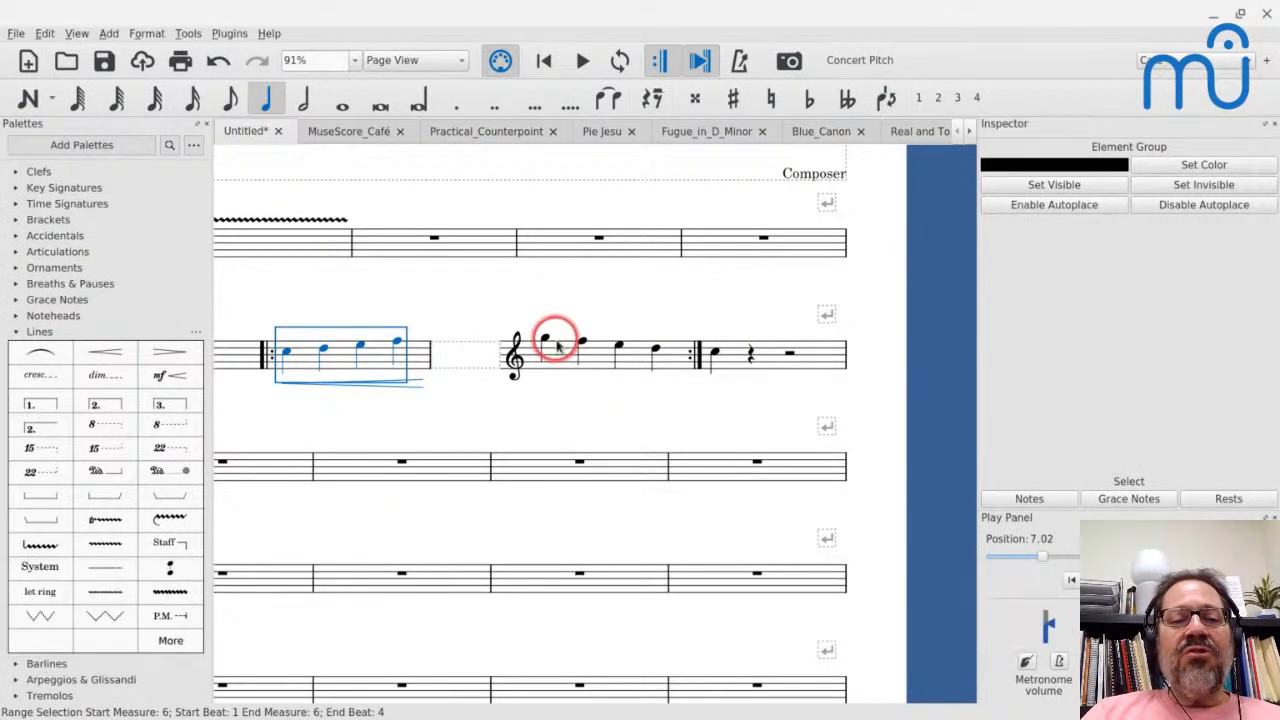
- Add a pp dynamic to the first note of measure 6 and an fff dynamic to the first note of measure 7
click(288, 358)
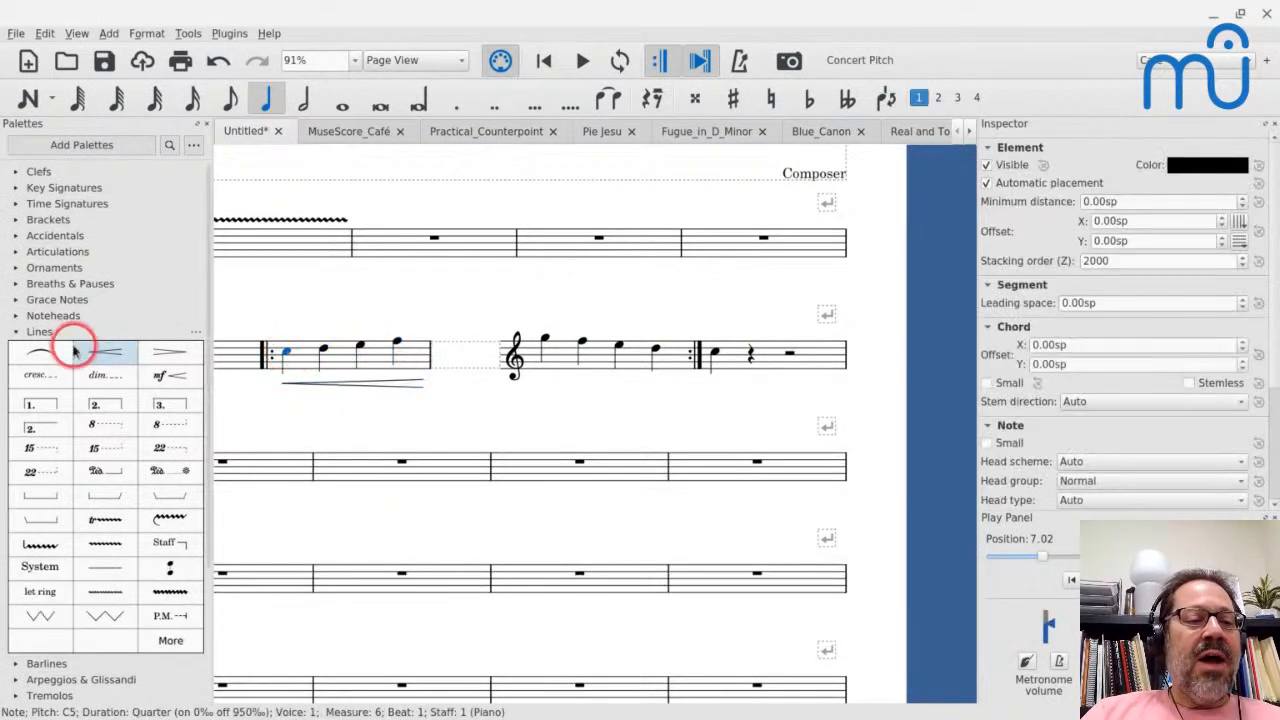
click(15, 332)
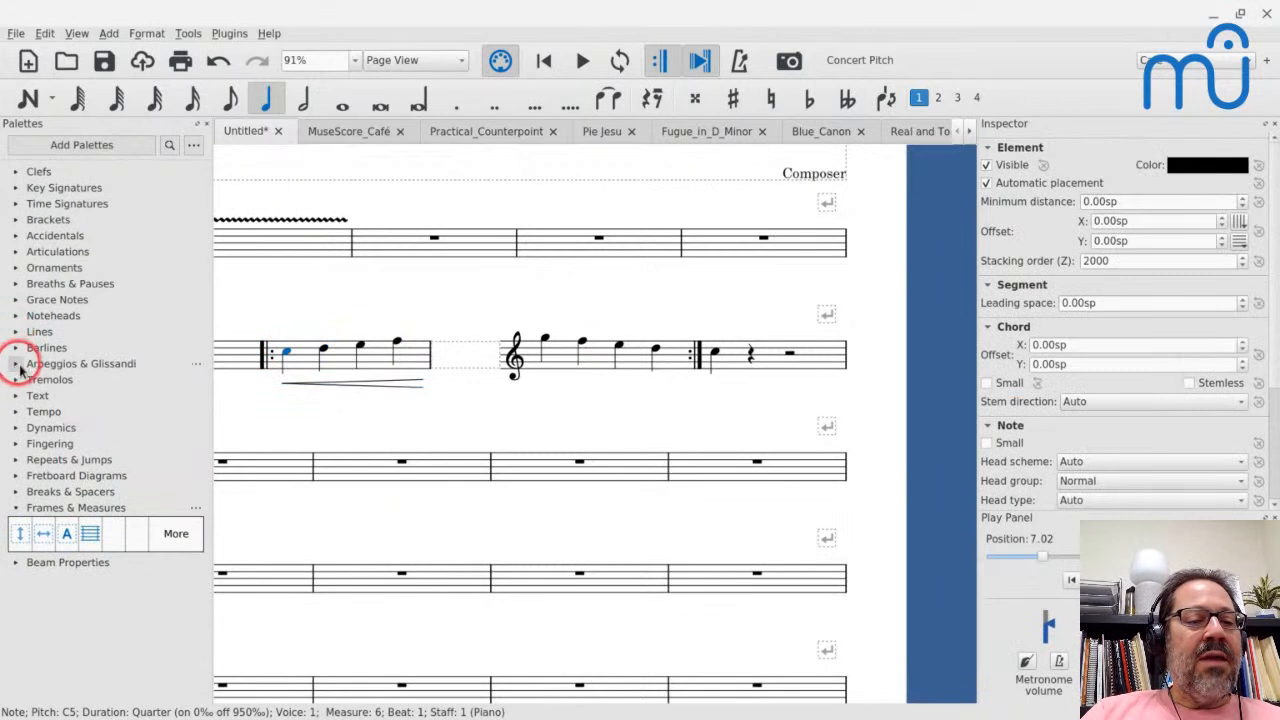
click(16, 428)
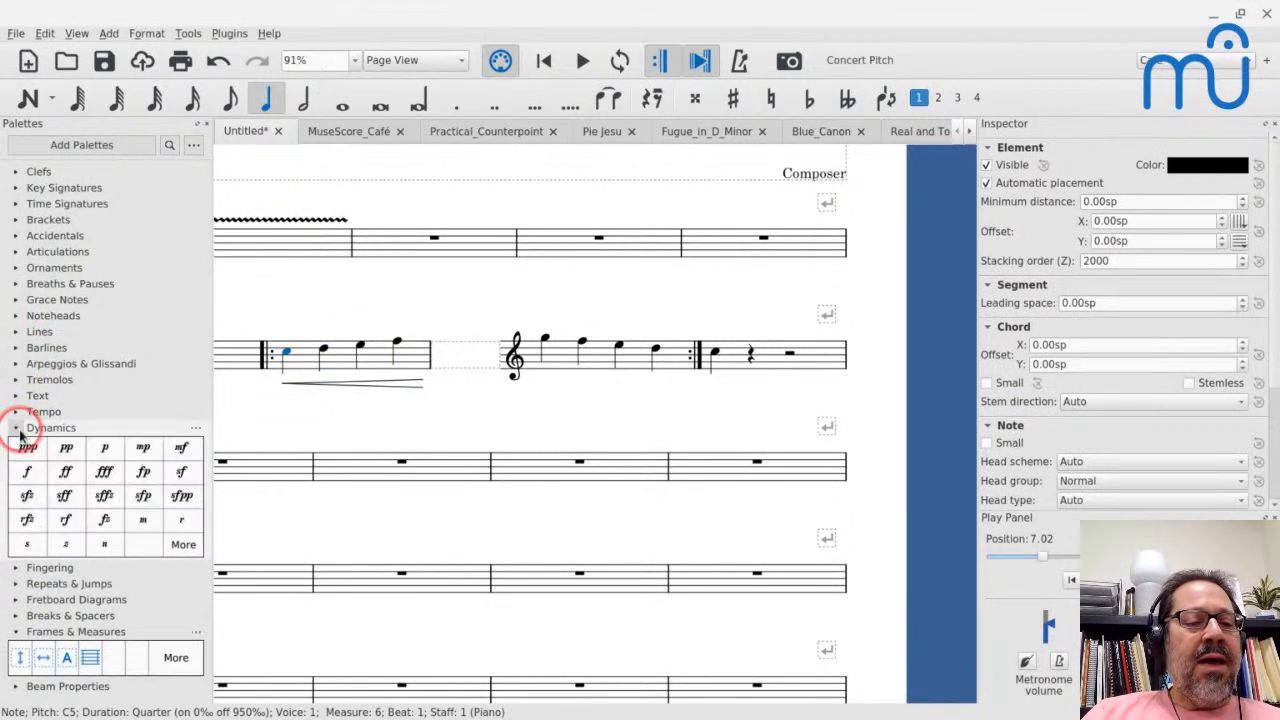
click(66, 449)
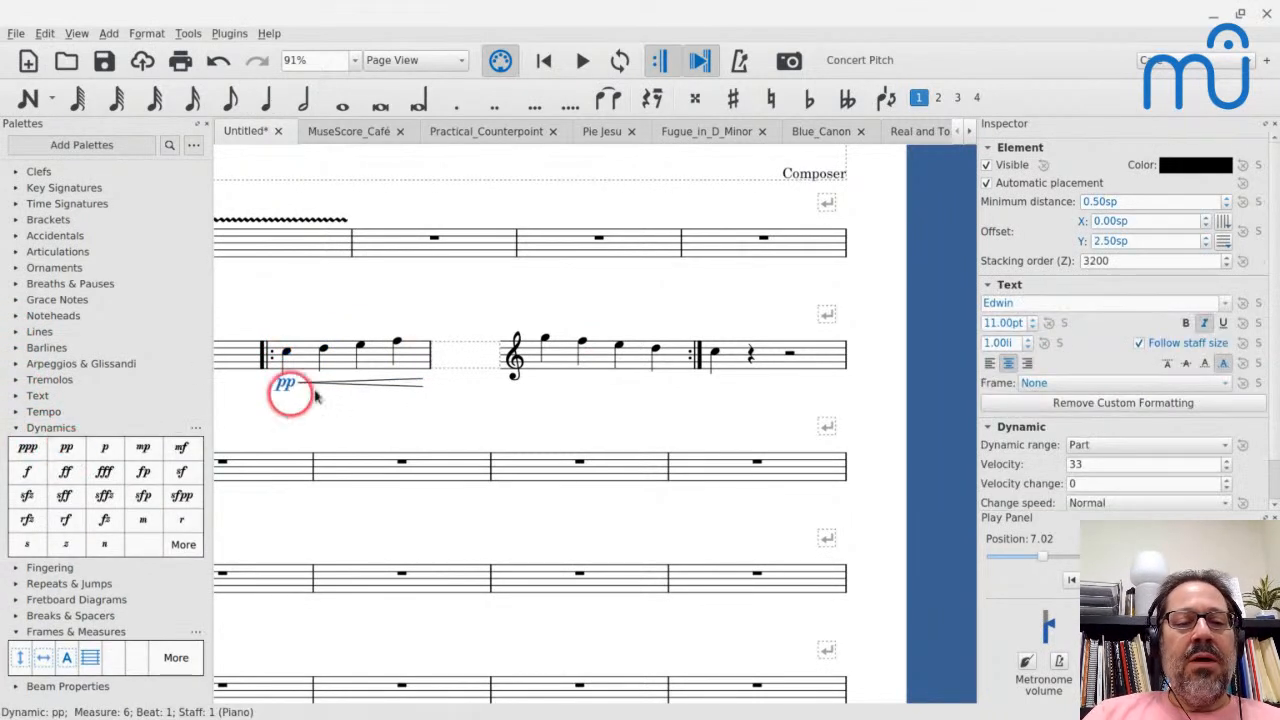
click(547, 340)
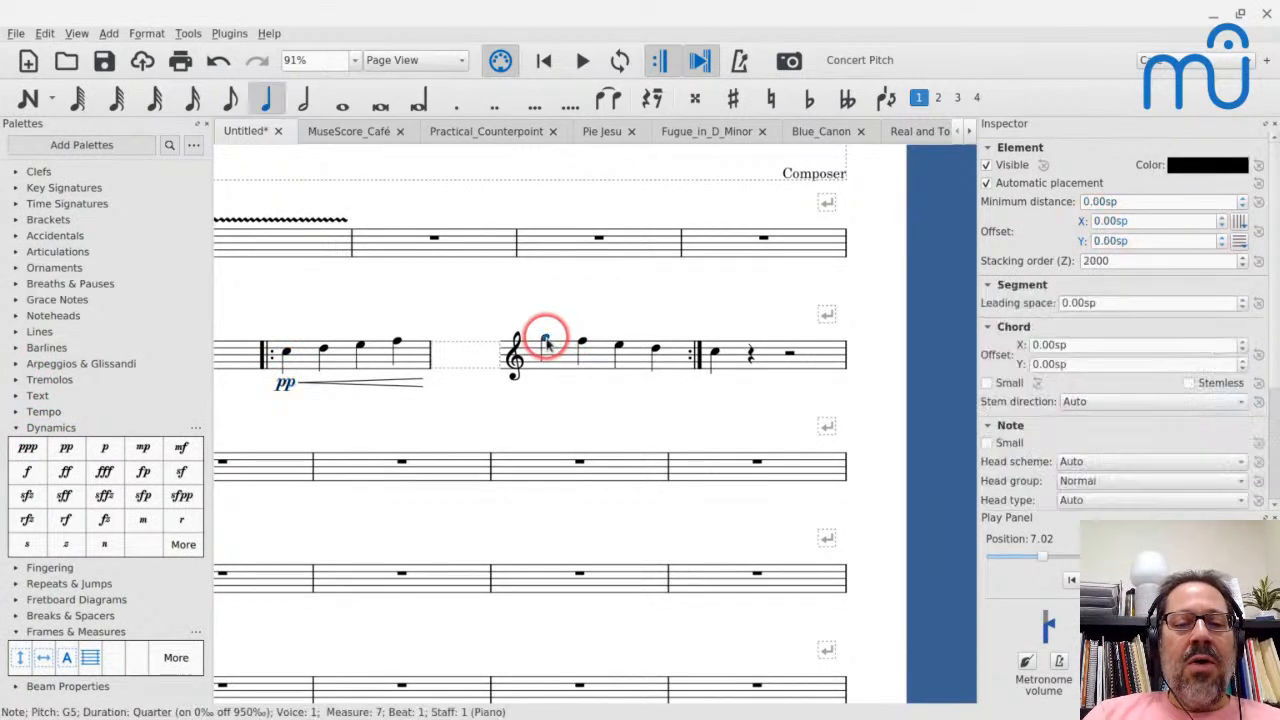
click(104, 474)
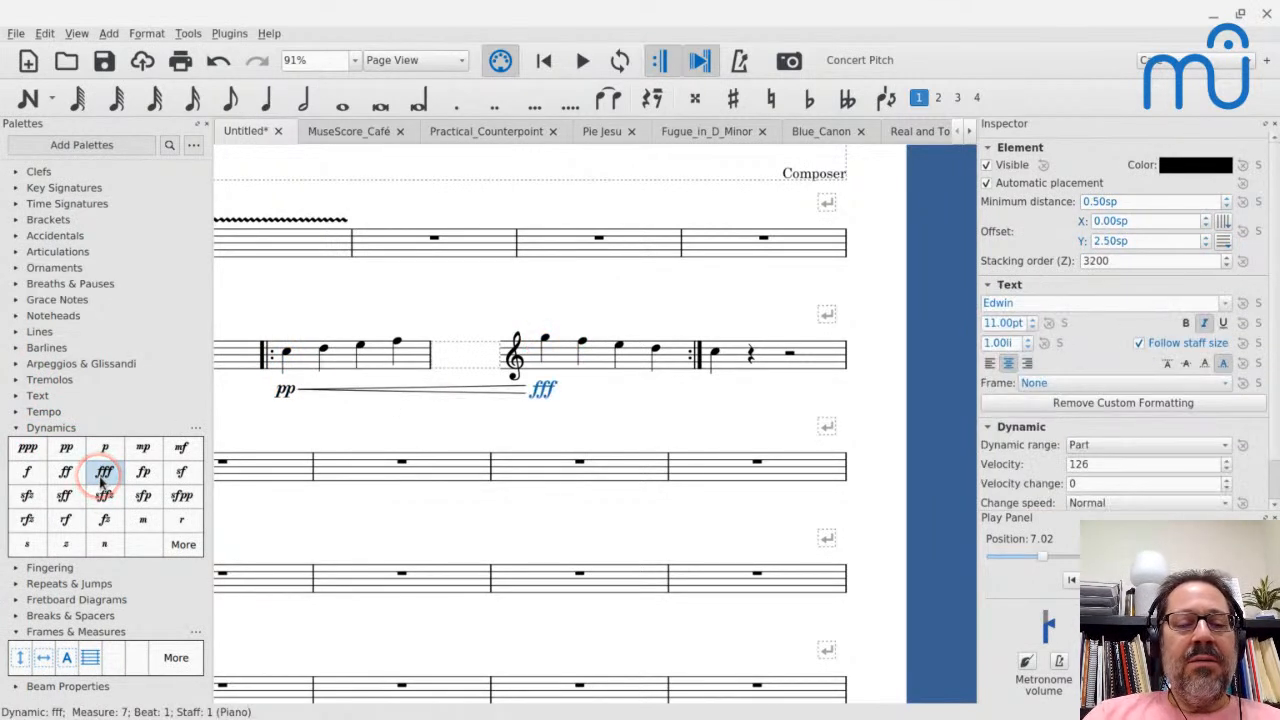
- Play from the start of measure 6 into measure 7 to hear the crescendo from pp to fff, and stop the playback
click(305, 367)
key(space)
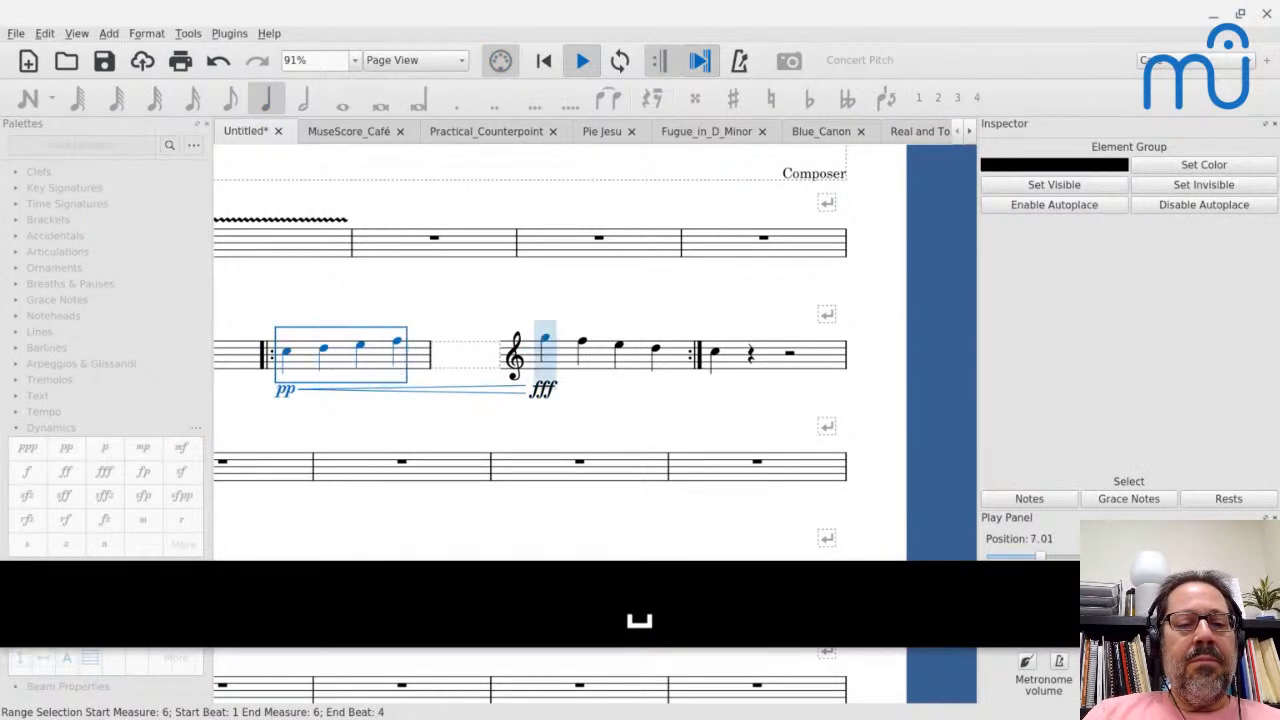
key(space)
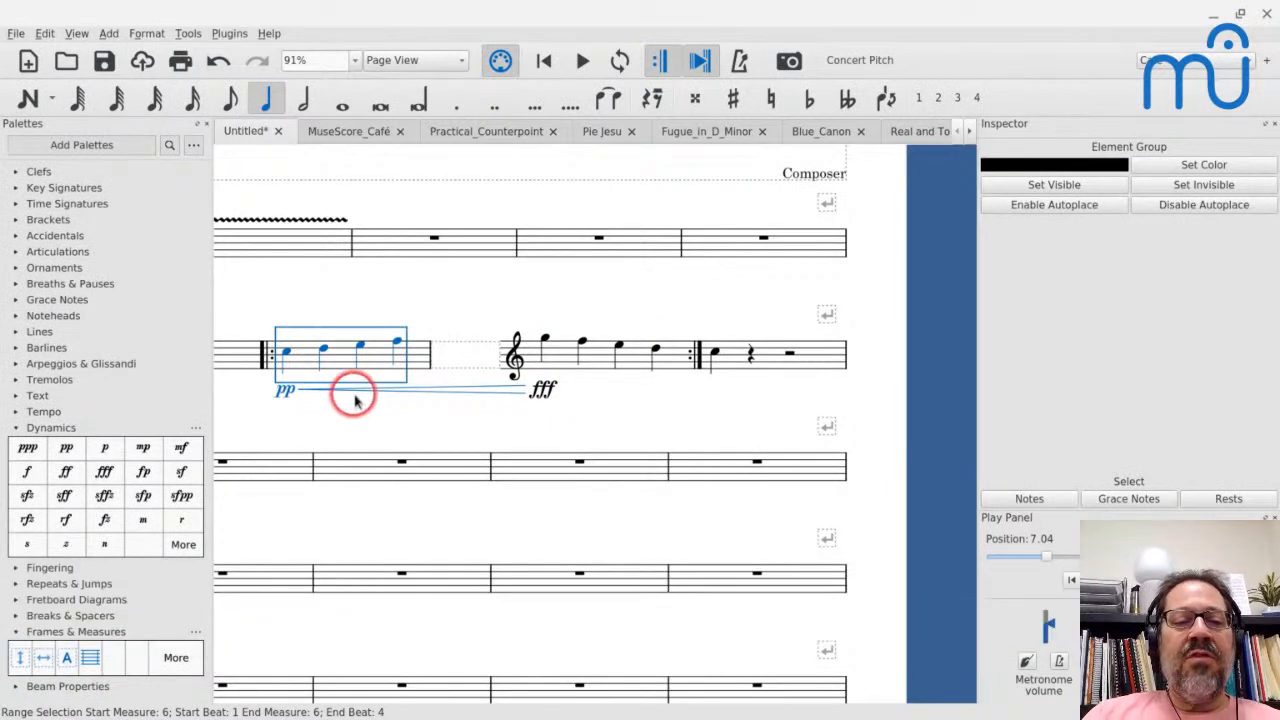
- Make the fff dynamic in measure 7 invisible, and examine the hairpin settings of the crescendo in measure 6
click(540, 393)
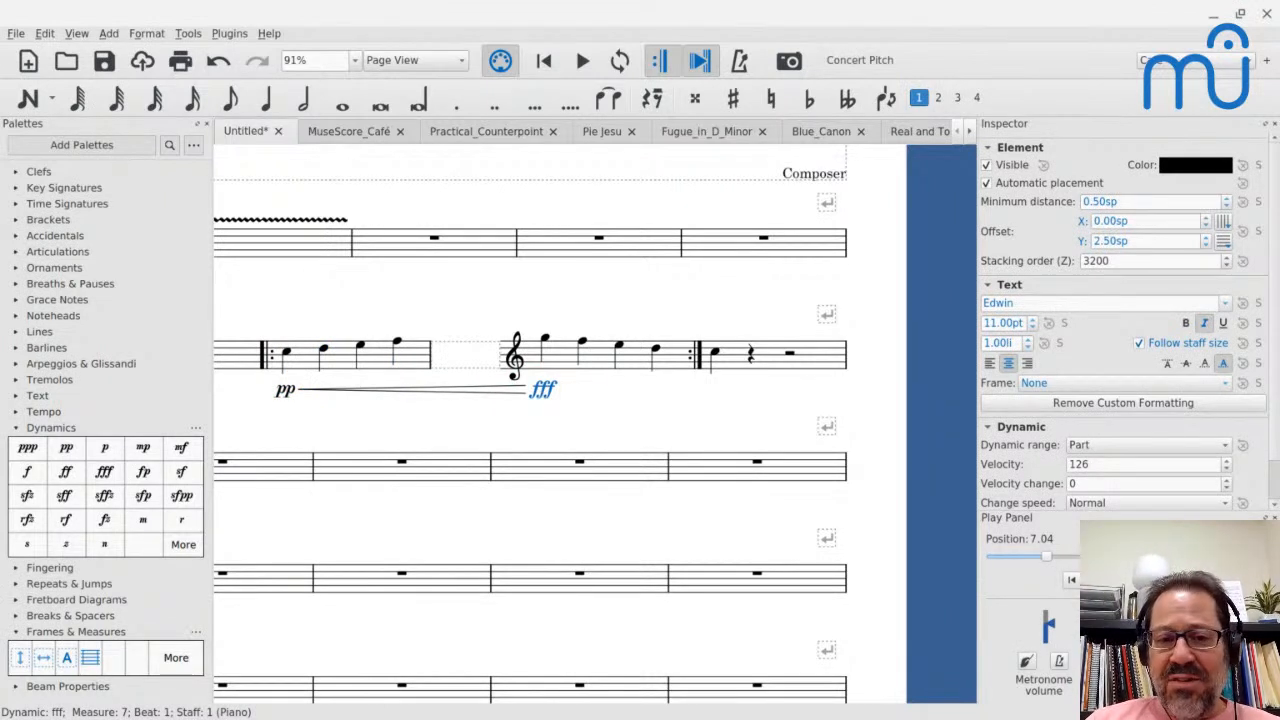
key(v)
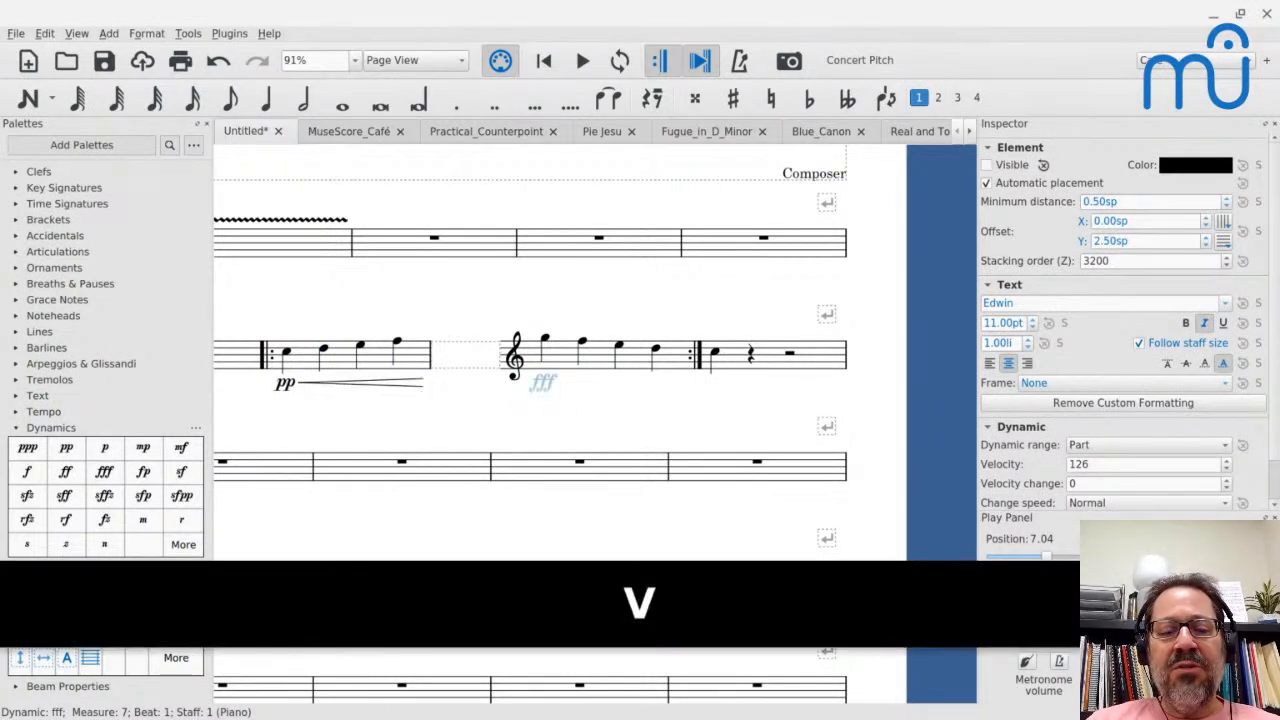
click(352, 385)
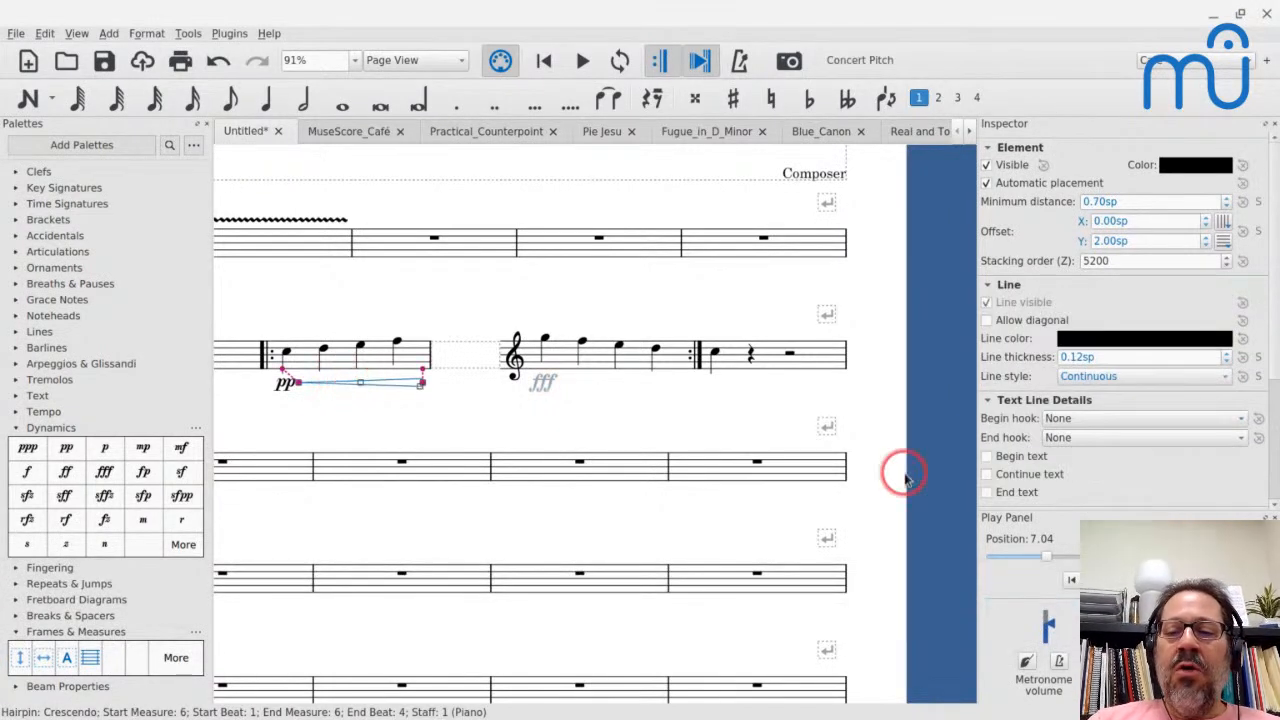
scroll(1025, 500, down, 2)
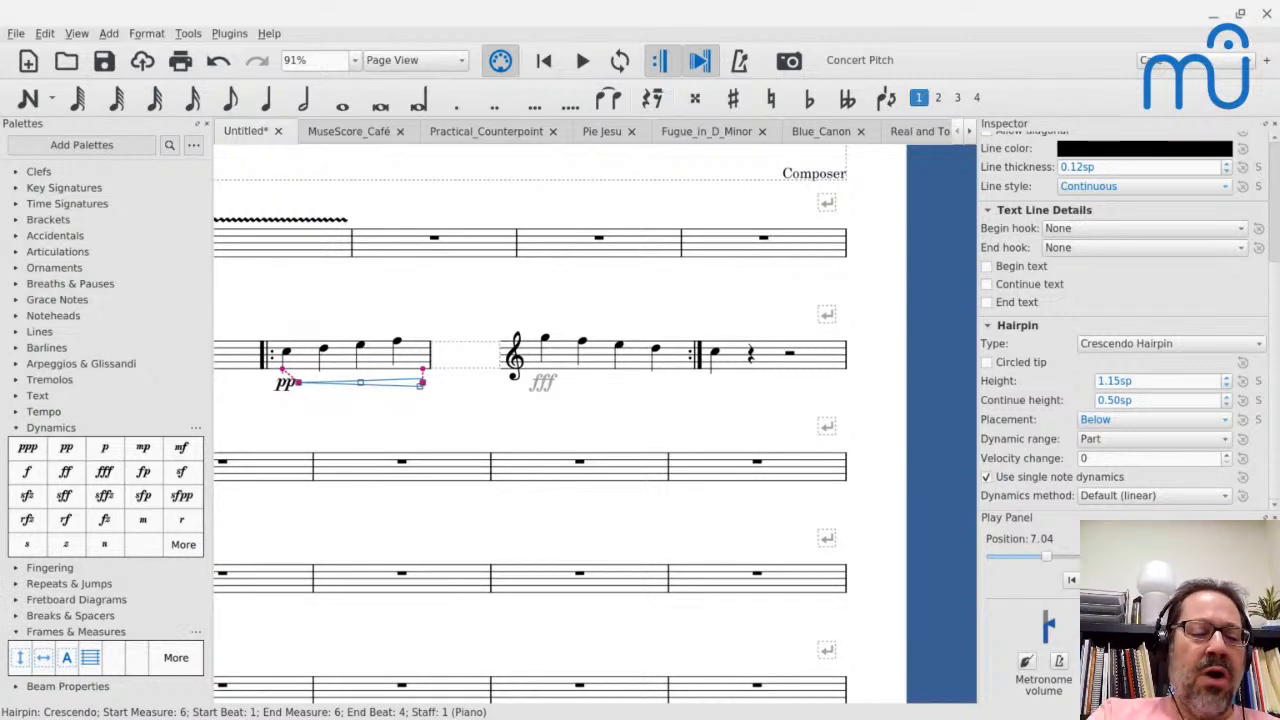
key(Escape)
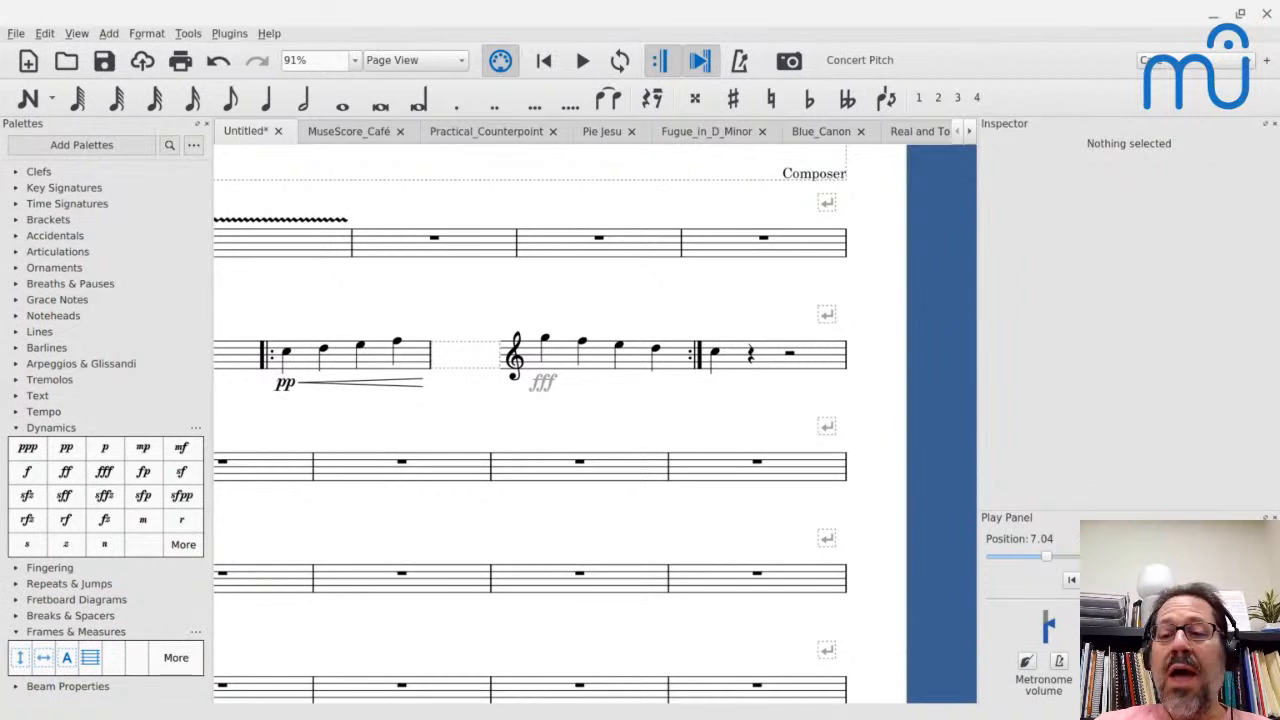
- Turn off playback for the second note of measure 6
click(325, 350)
scroll(997, 410, down, 3)
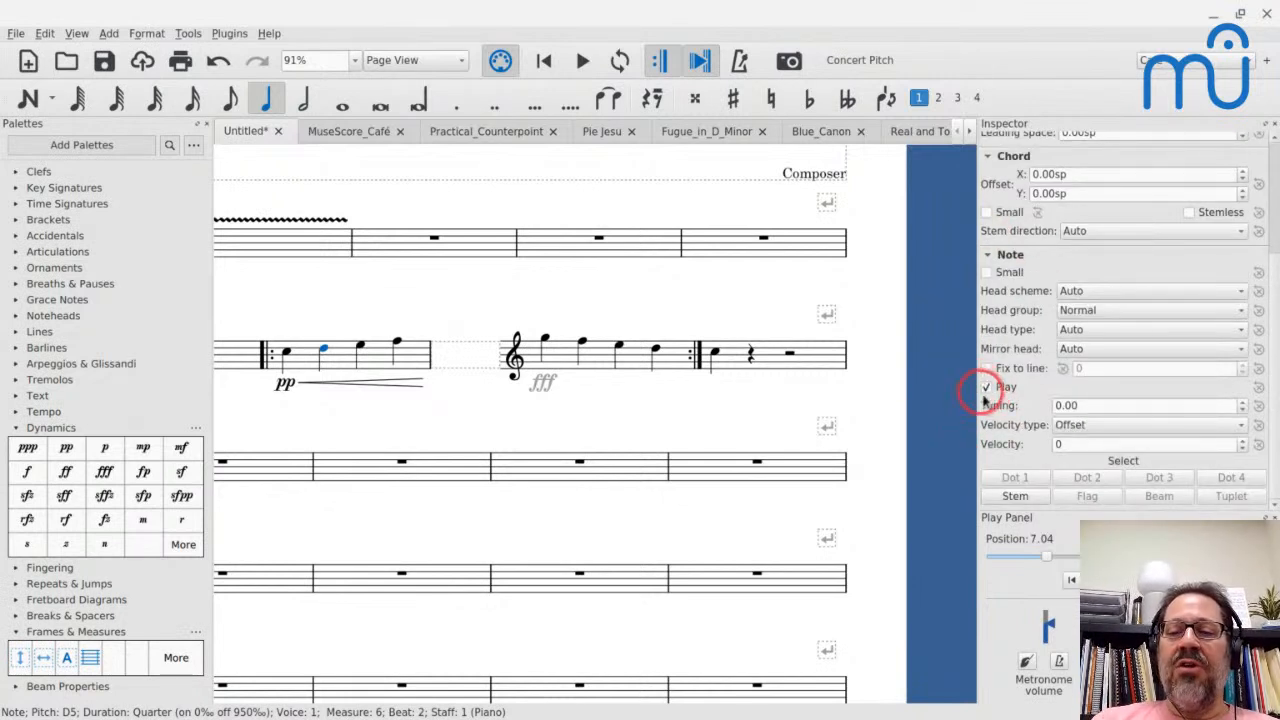
click(986, 389)
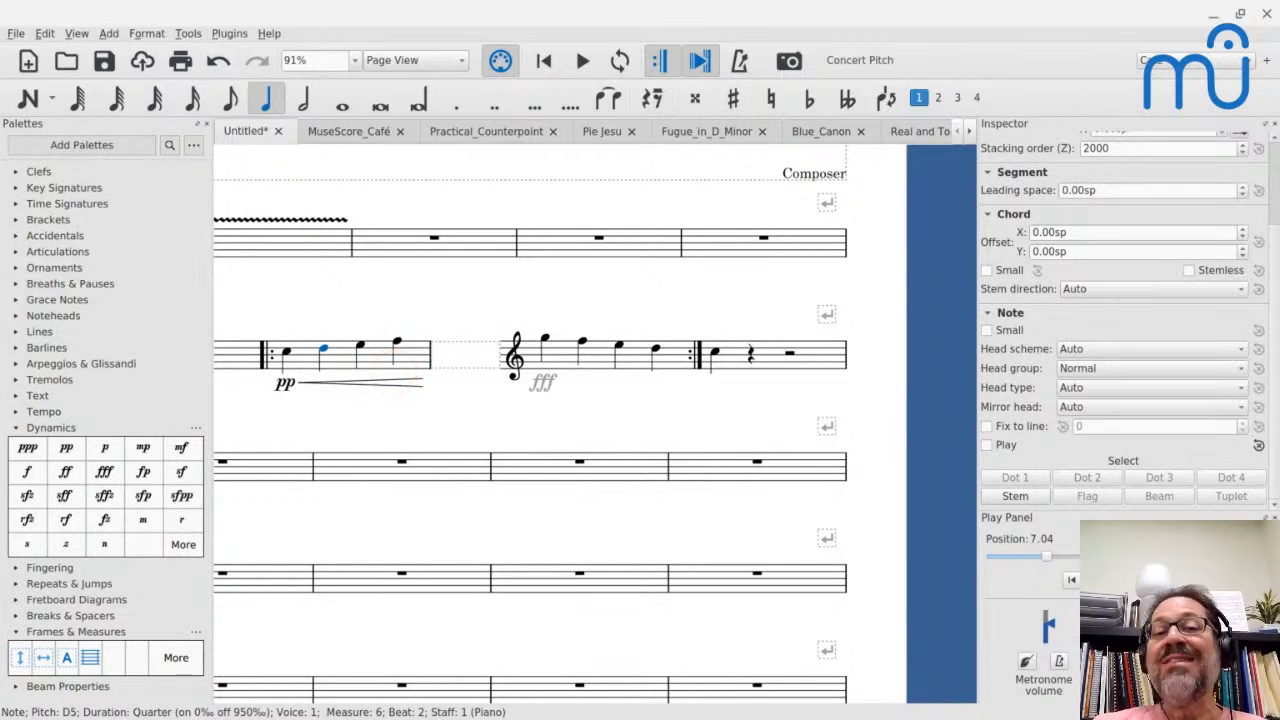
- Select measure 6 and set the Piano channel's sound to Violins Fast Expr. in the Mixer
click(333, 362)
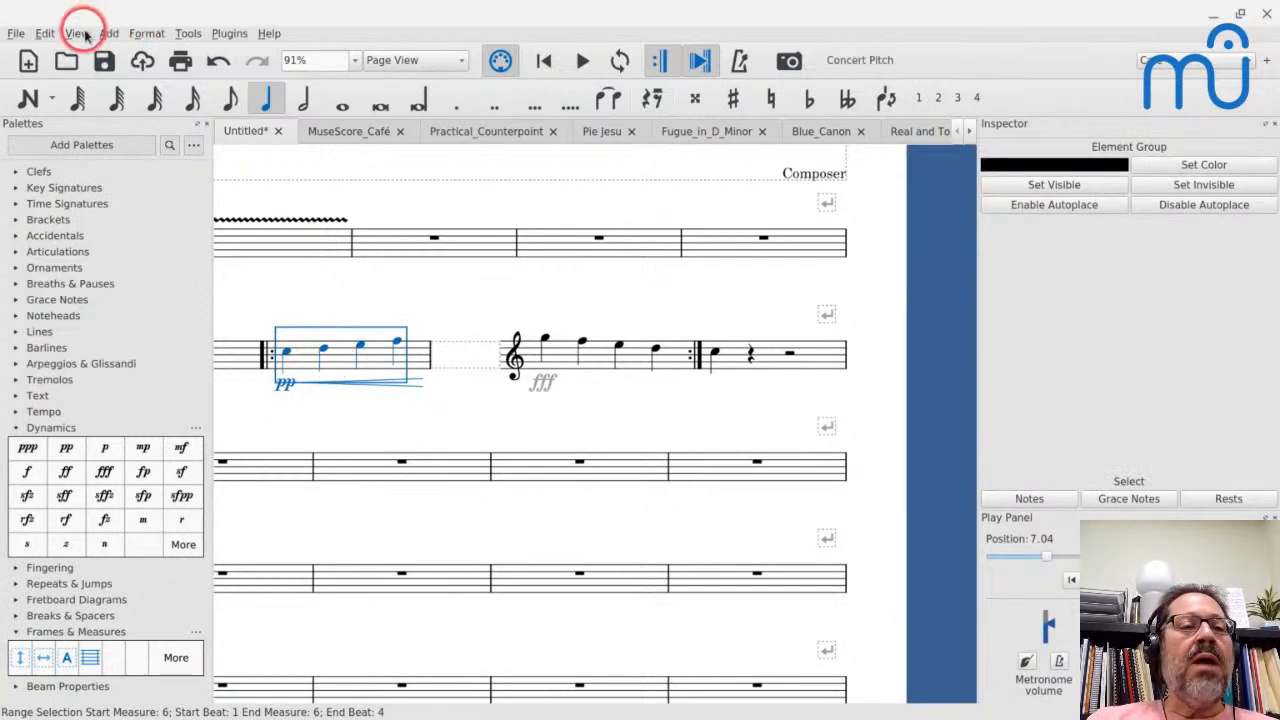
key(super+0)
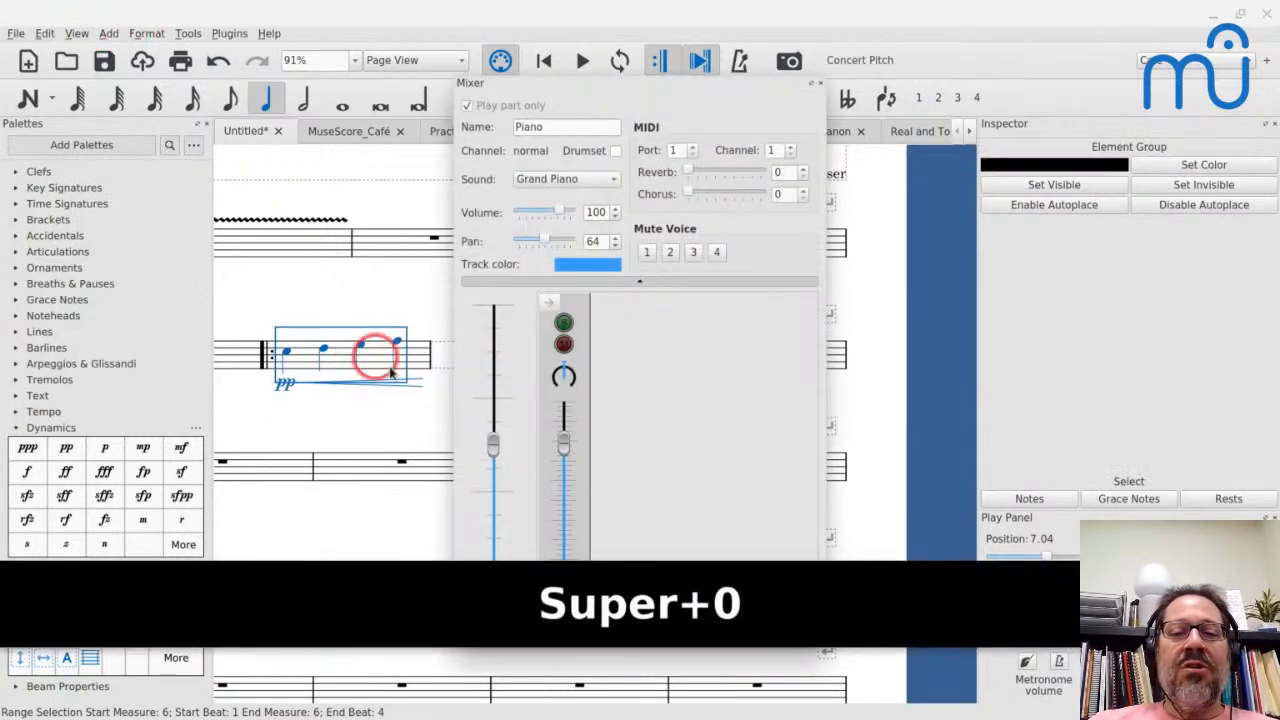
click(547, 182)
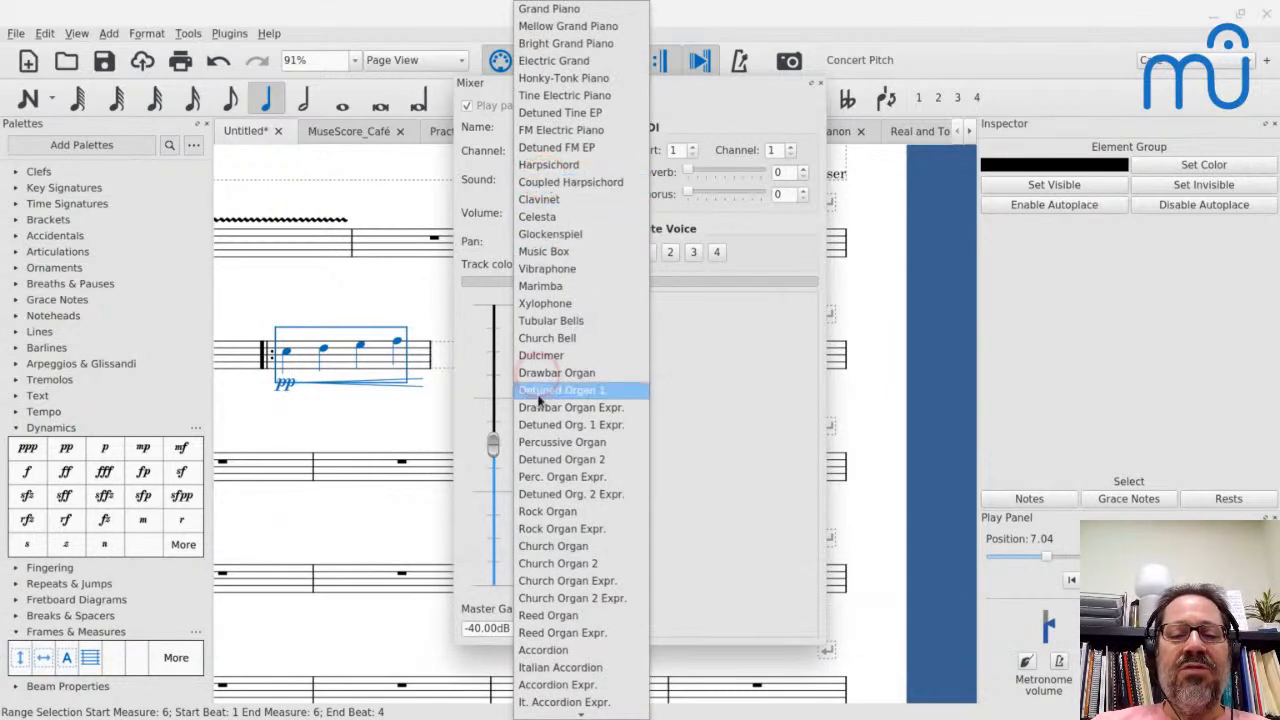
scroll(536, 360, down, 20)
scroll(538, 362, down, 2)
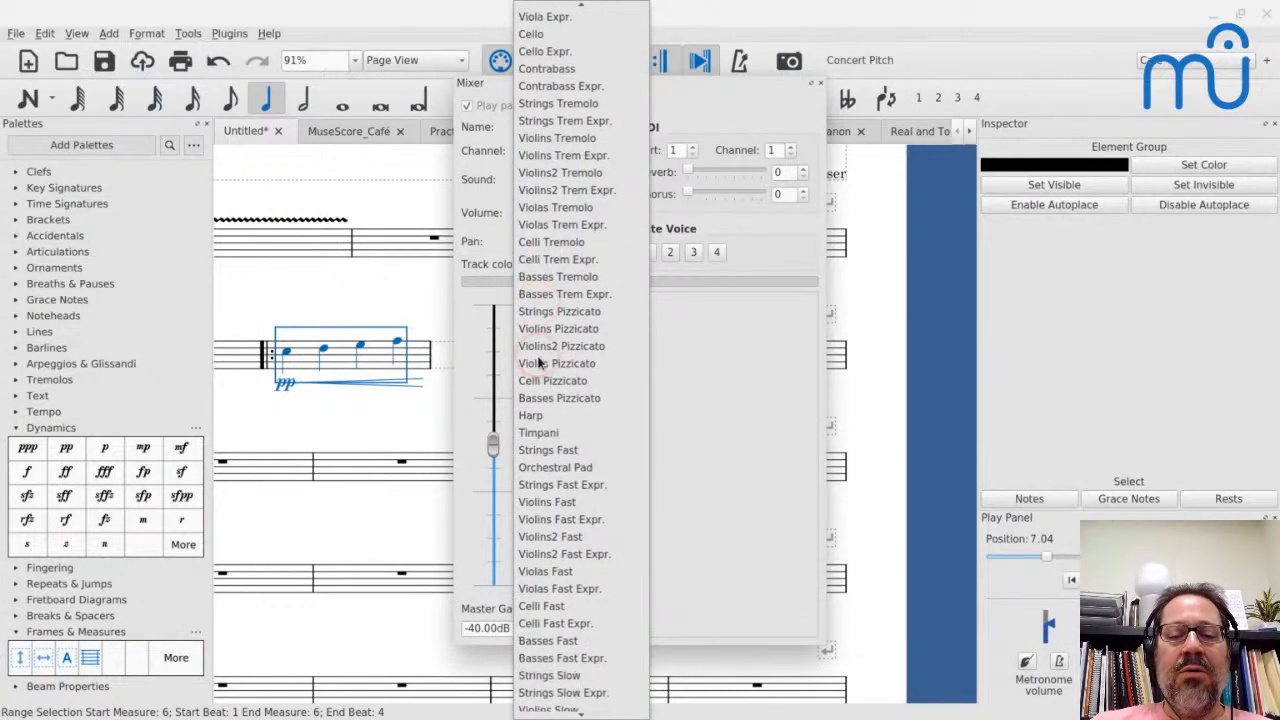
click(538, 522)
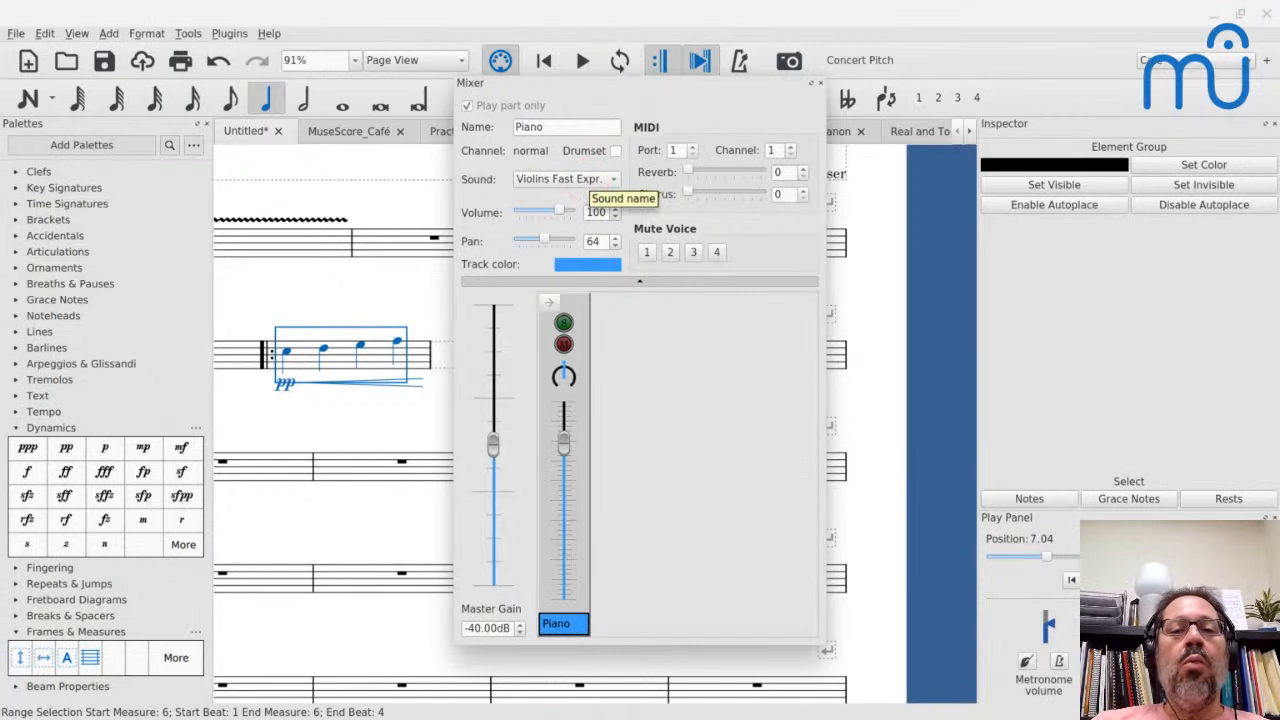
click(590, 182)
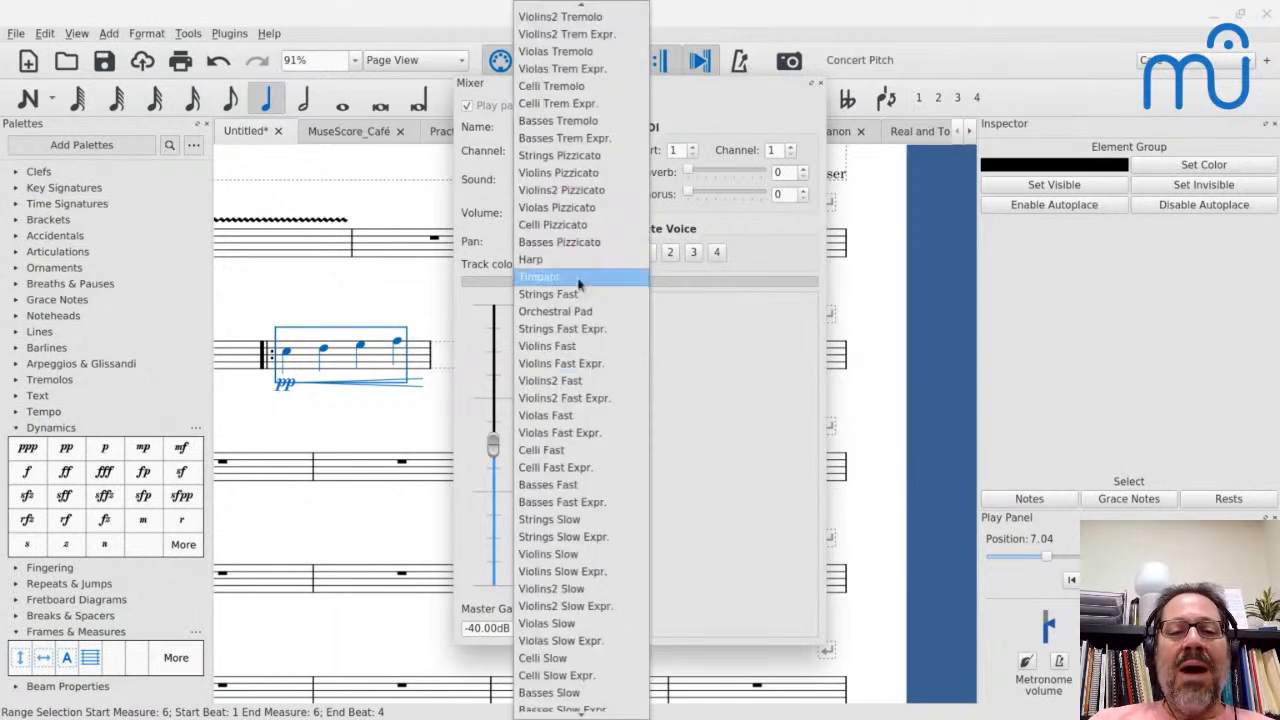
click(580, 365)
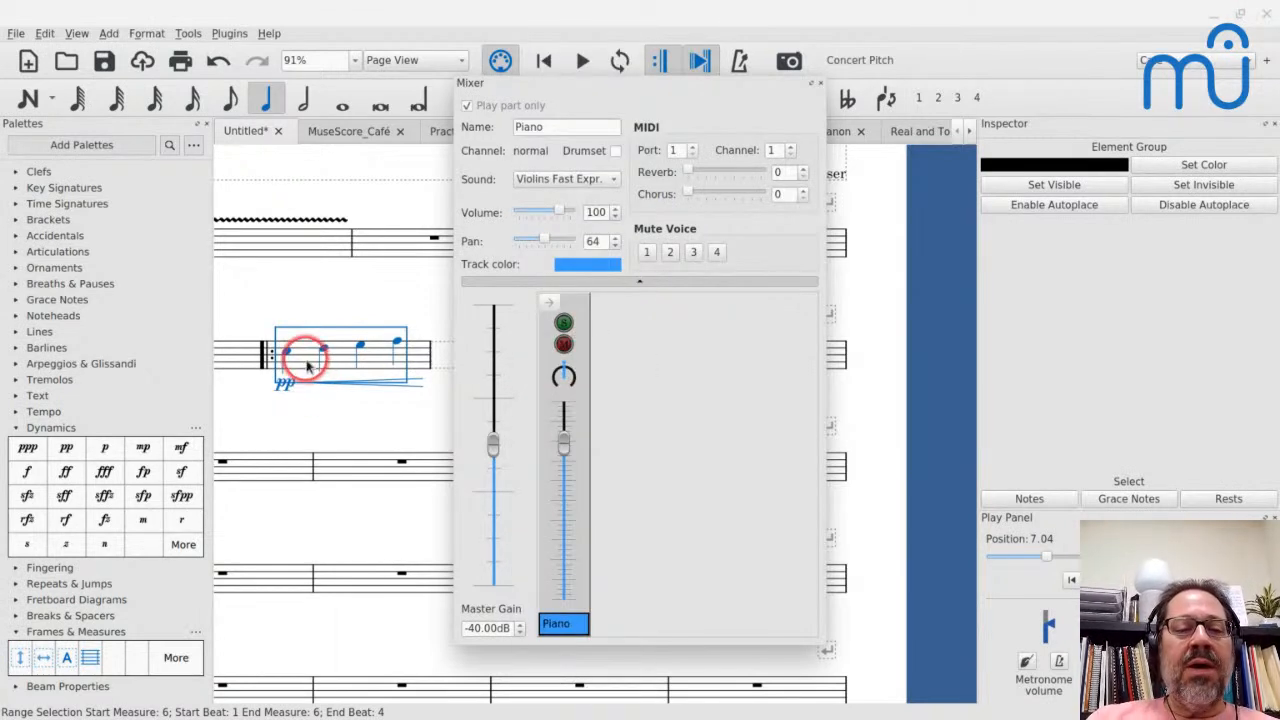
- Play the score twice from measure 6 into measure 7 with the expressive violin sound, and close the Mixer
key(space)
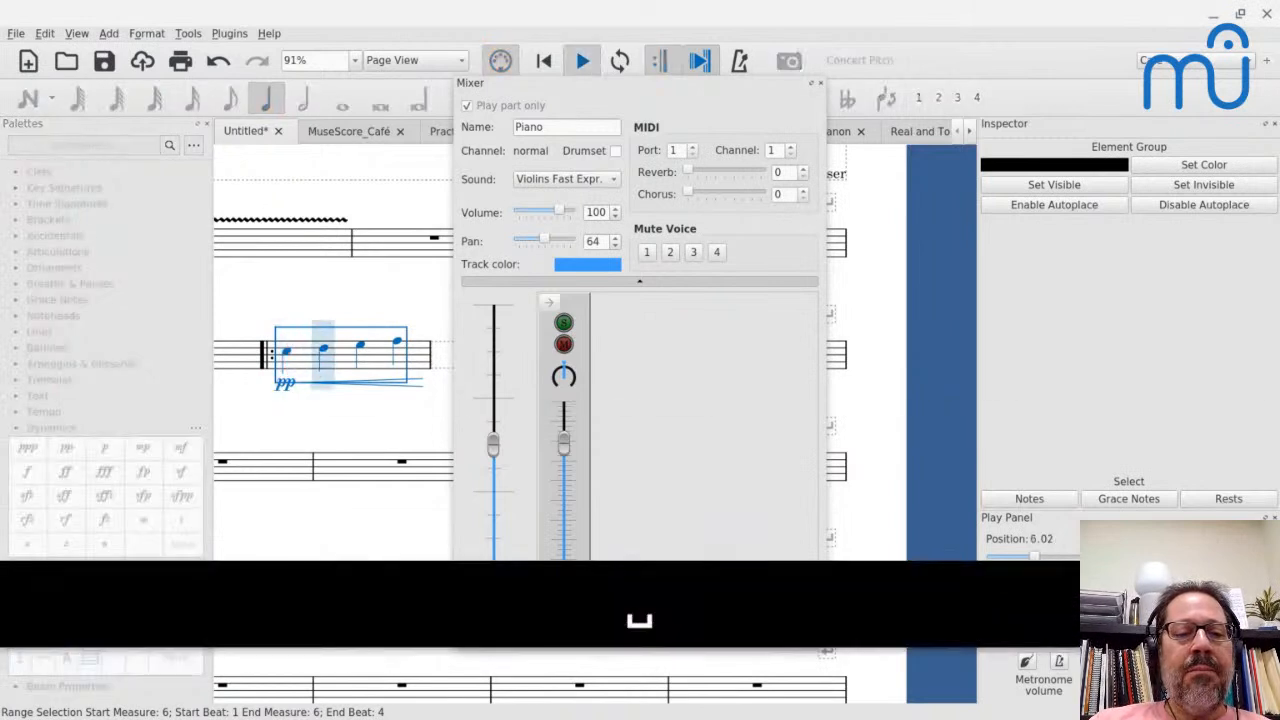
key(space)
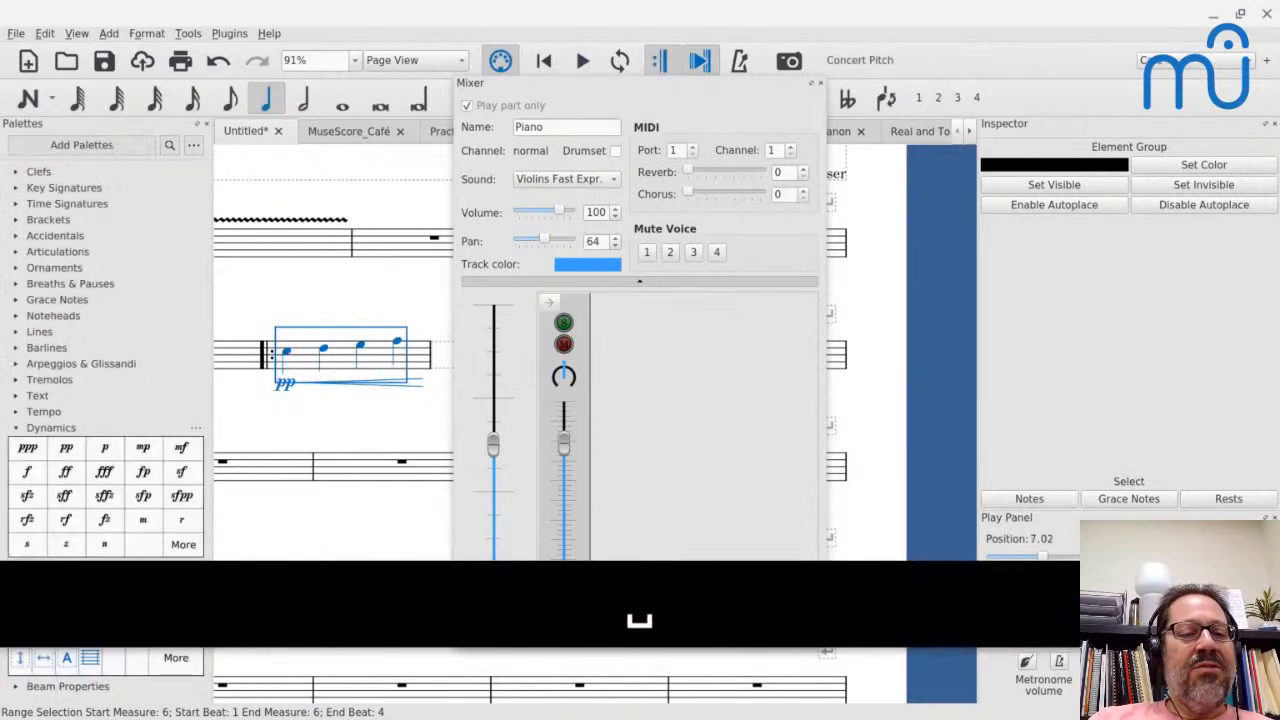
key(space)
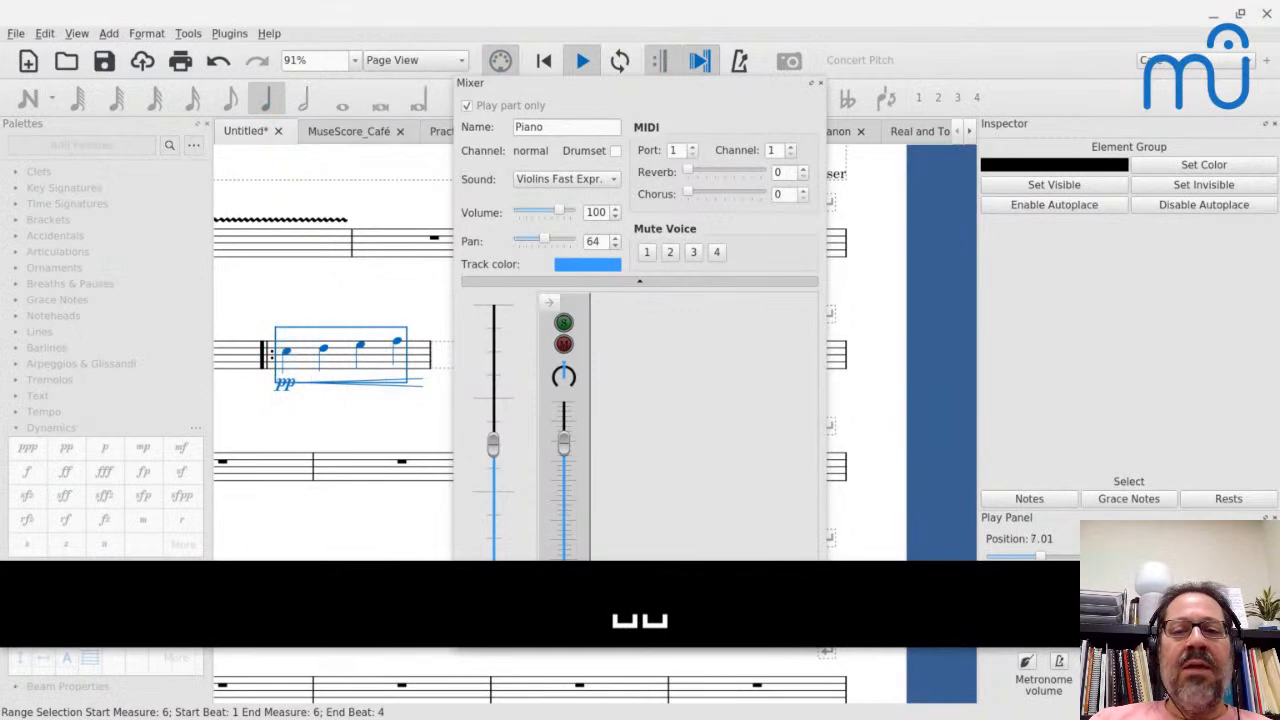
key(space)
click(820, 80)
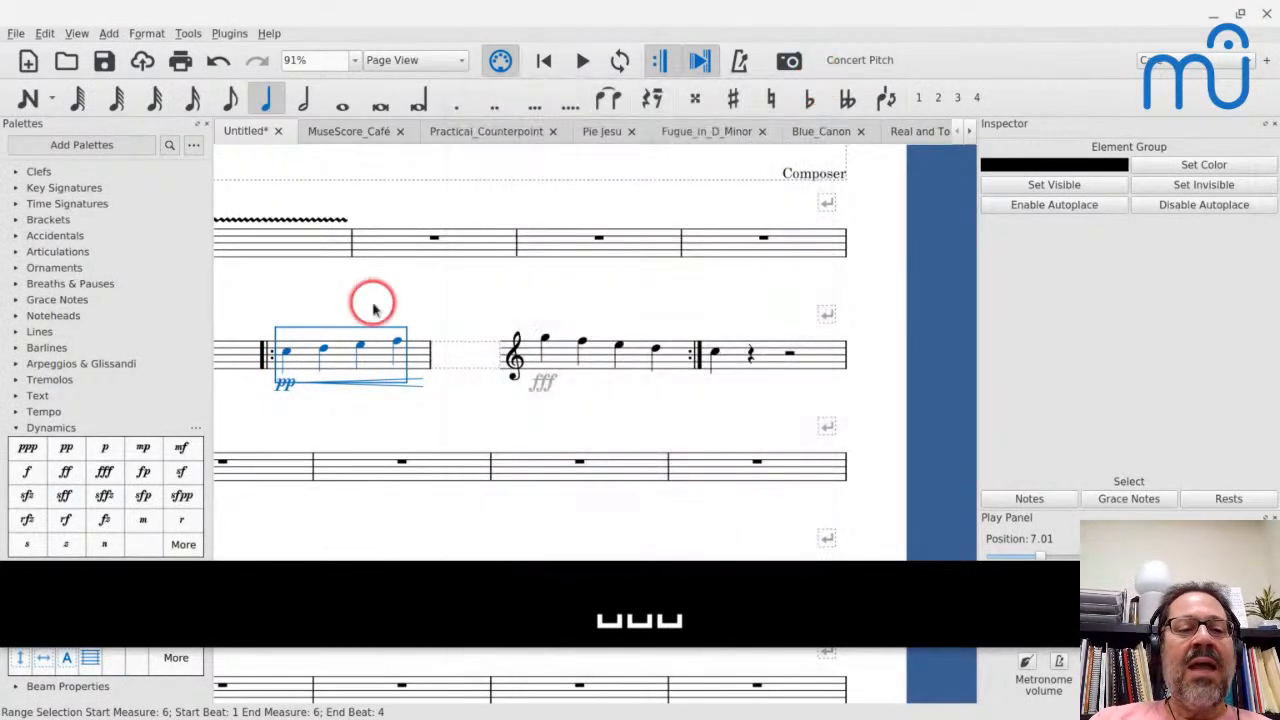
- Turn playback of measure 6's second note back on, and play measure 6 from its start
click(325, 350)
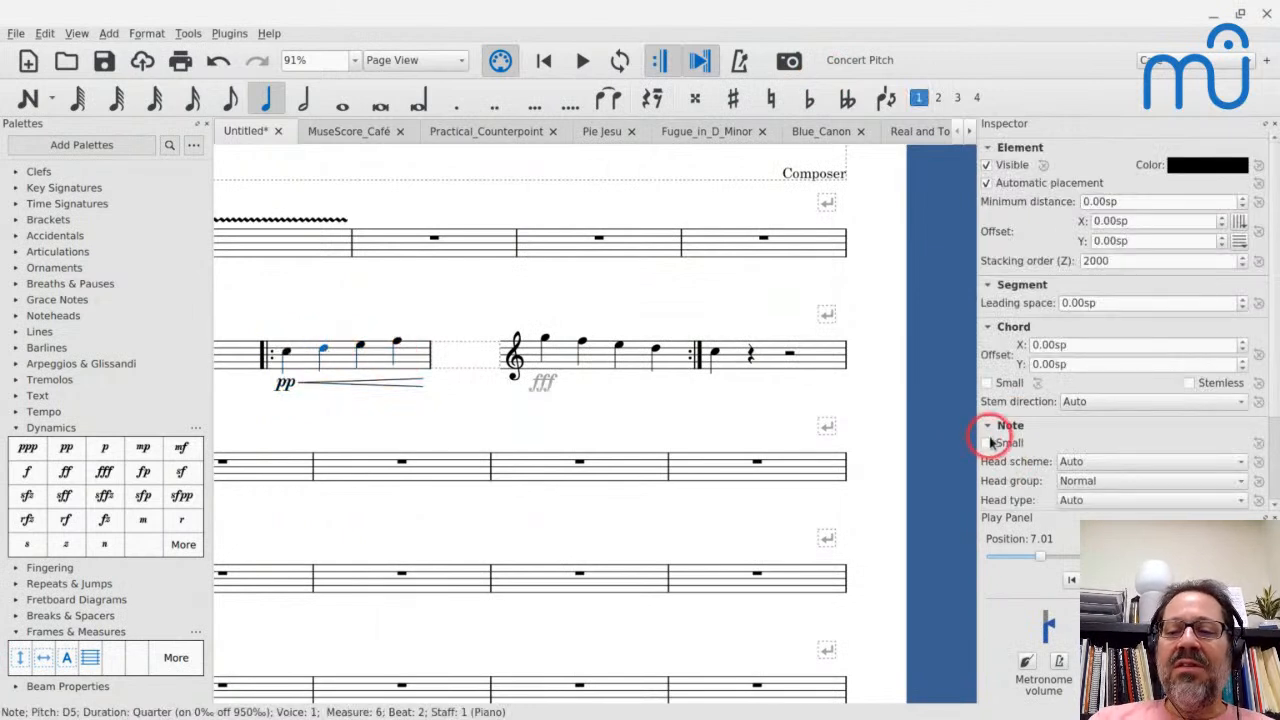
scroll(1070, 470, down, 3)
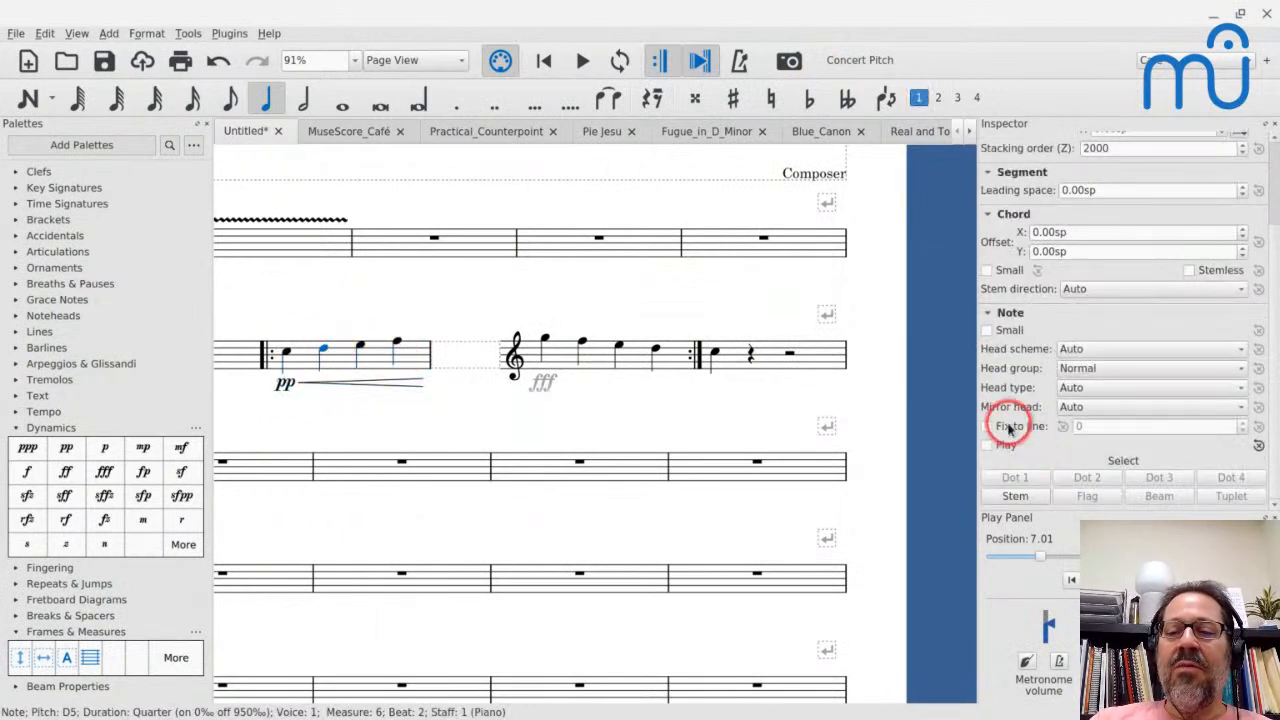
click(340, 358)
key(space)
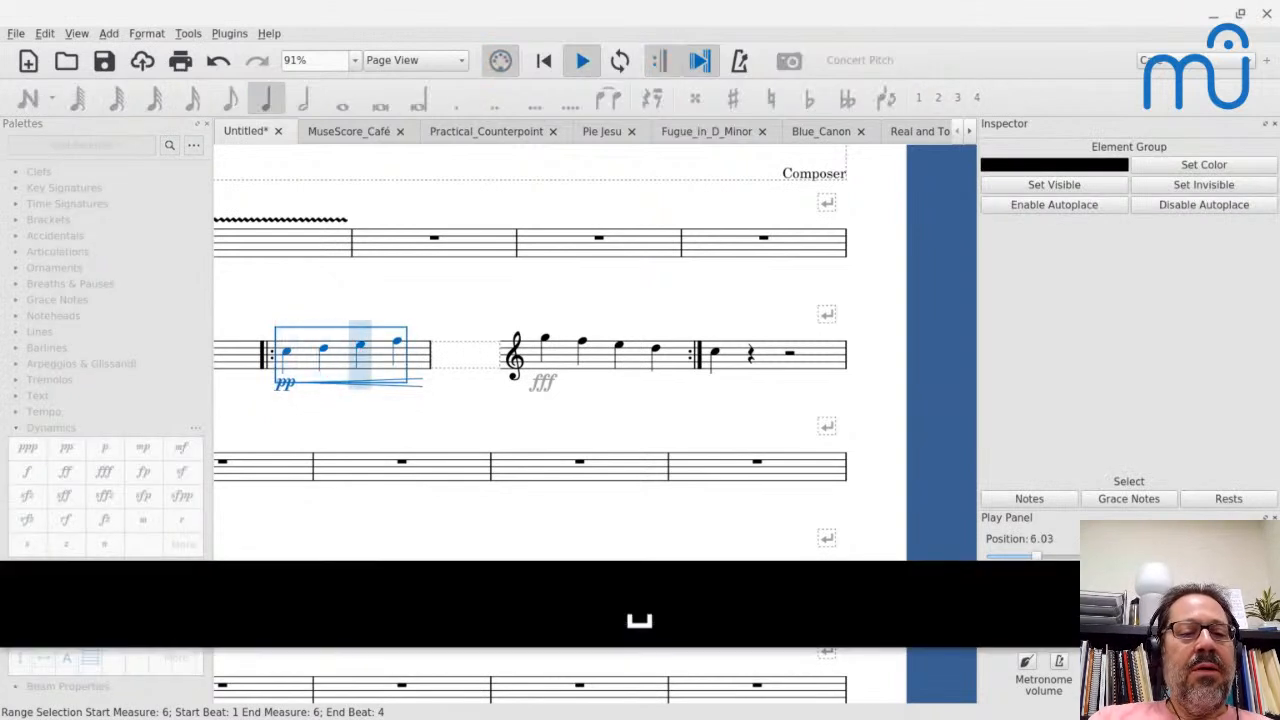
key(space)
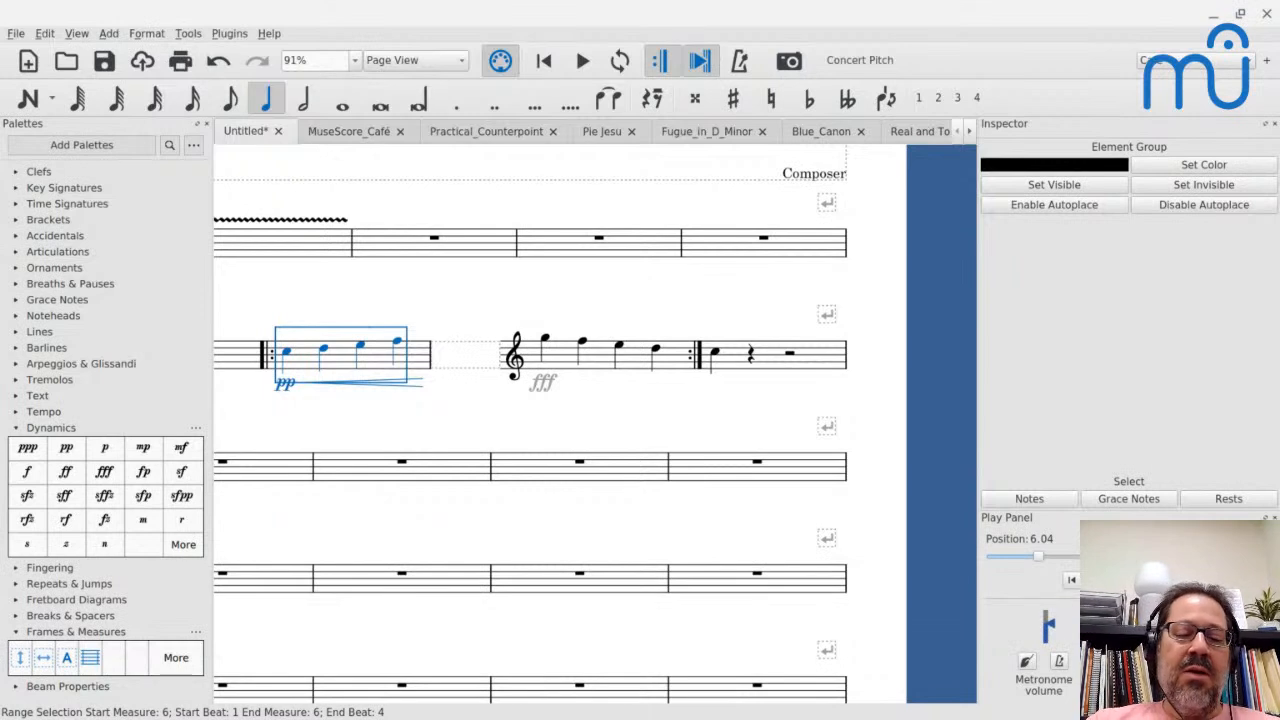
- Set the Piano channel's sound to Violins Fast in the Mixer, and play from measure 6 to compare the crescendo
key(super+0)
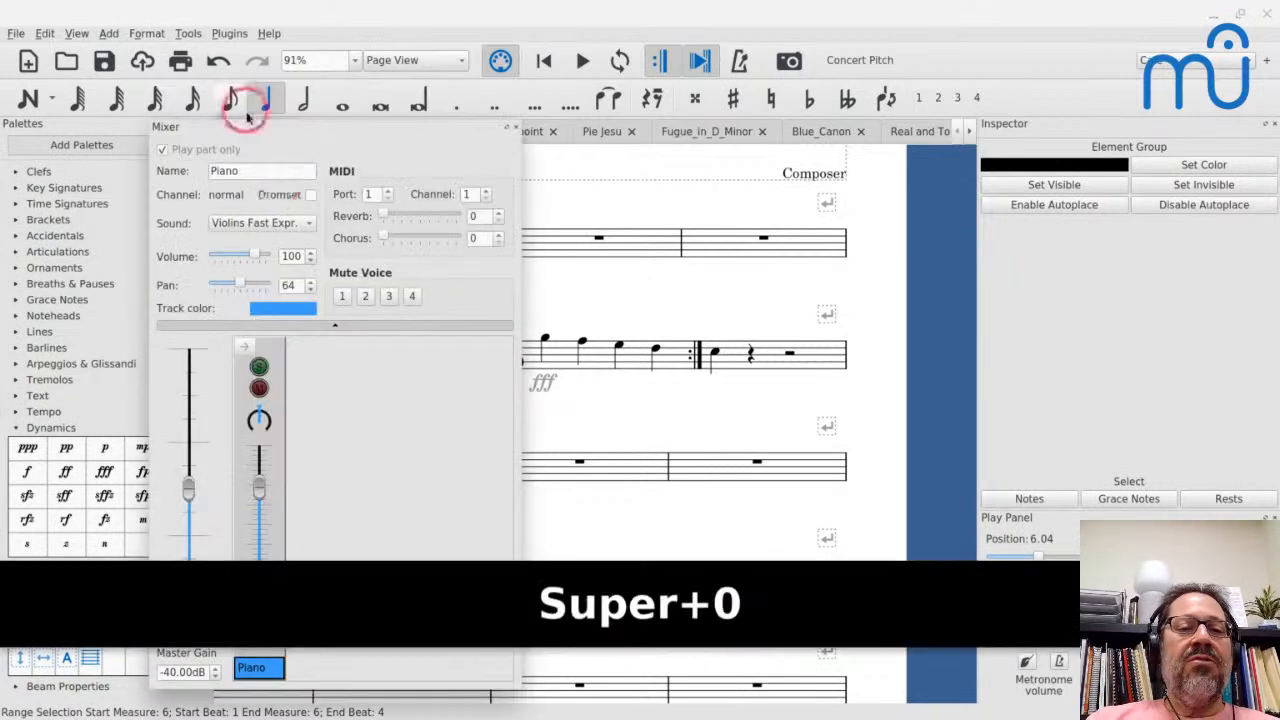
drag(246, 114, 405, 104)
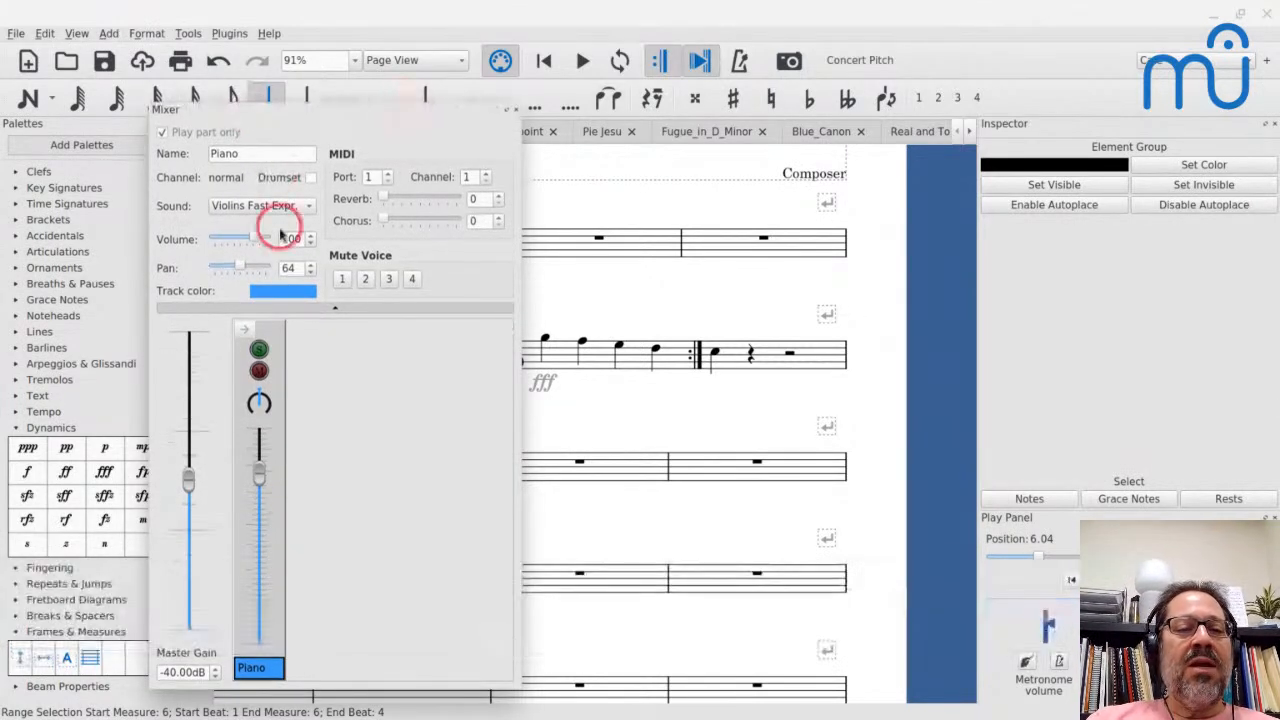
click(263, 205)
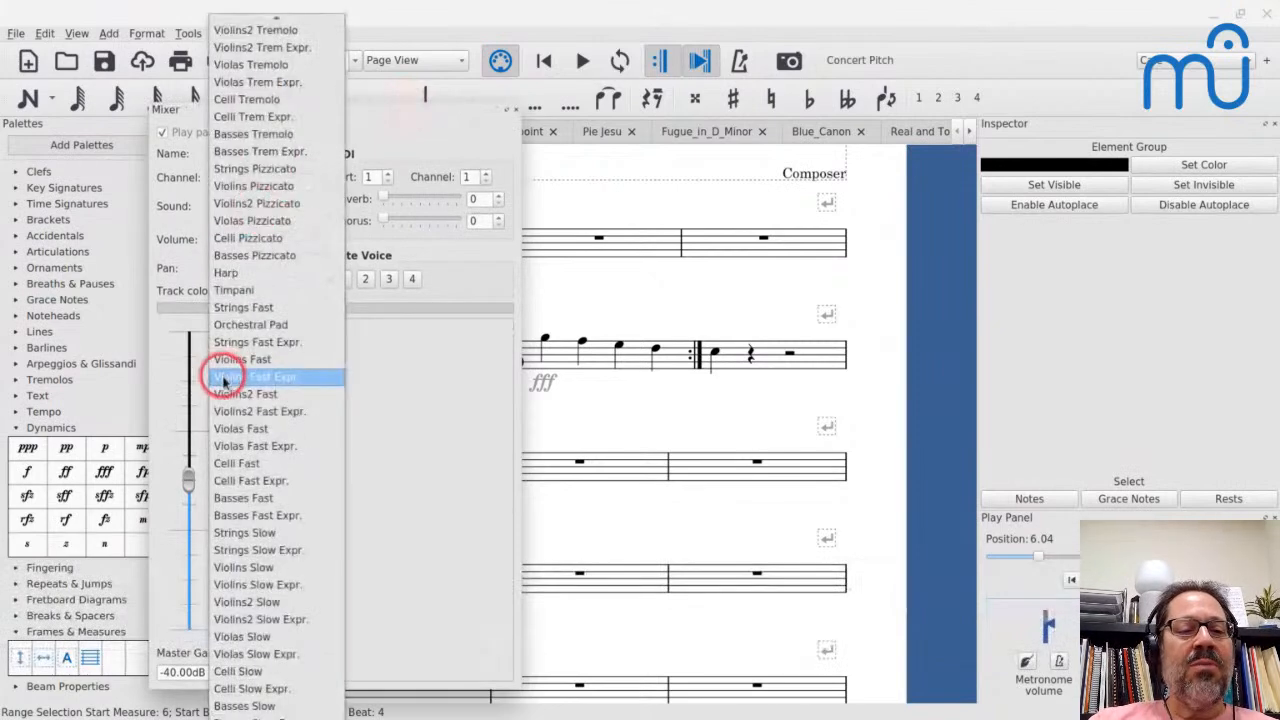
click(222, 359)
click(512, 110)
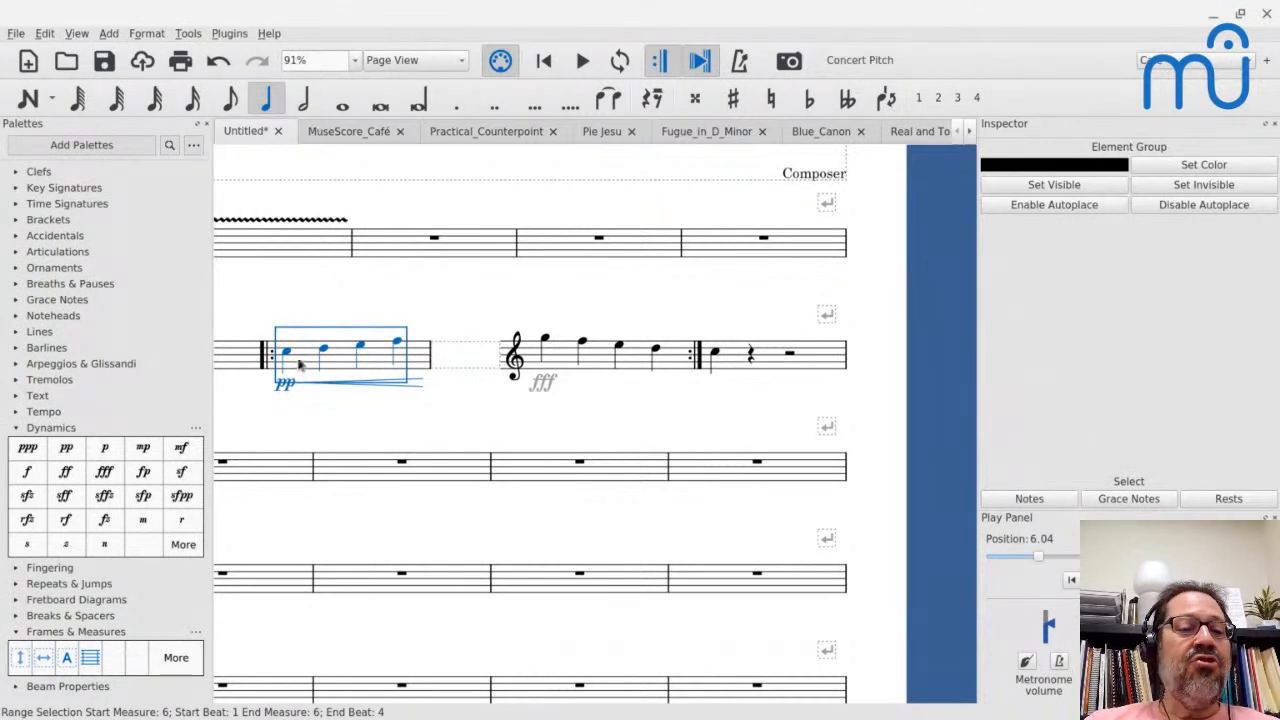
key(space)
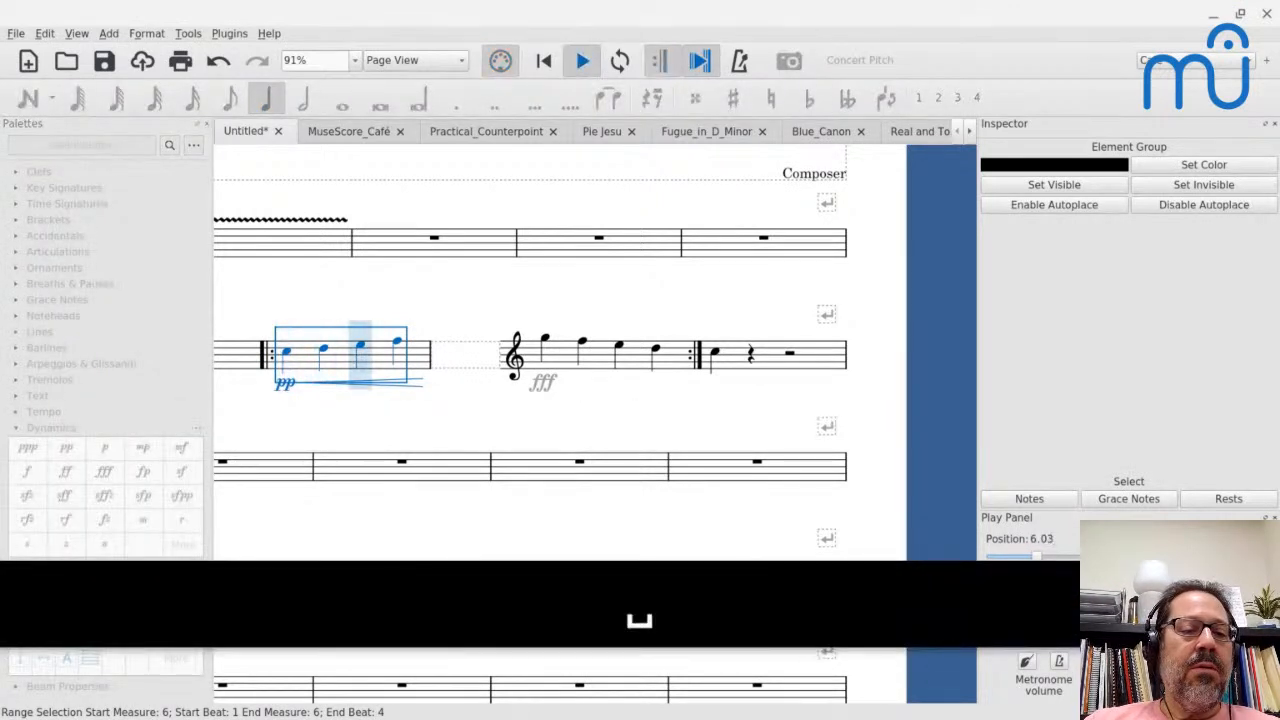
- Stop playback and change the staff's instrument to Violin, from the bowed strings, in the Staff/Part Properties
key(space)
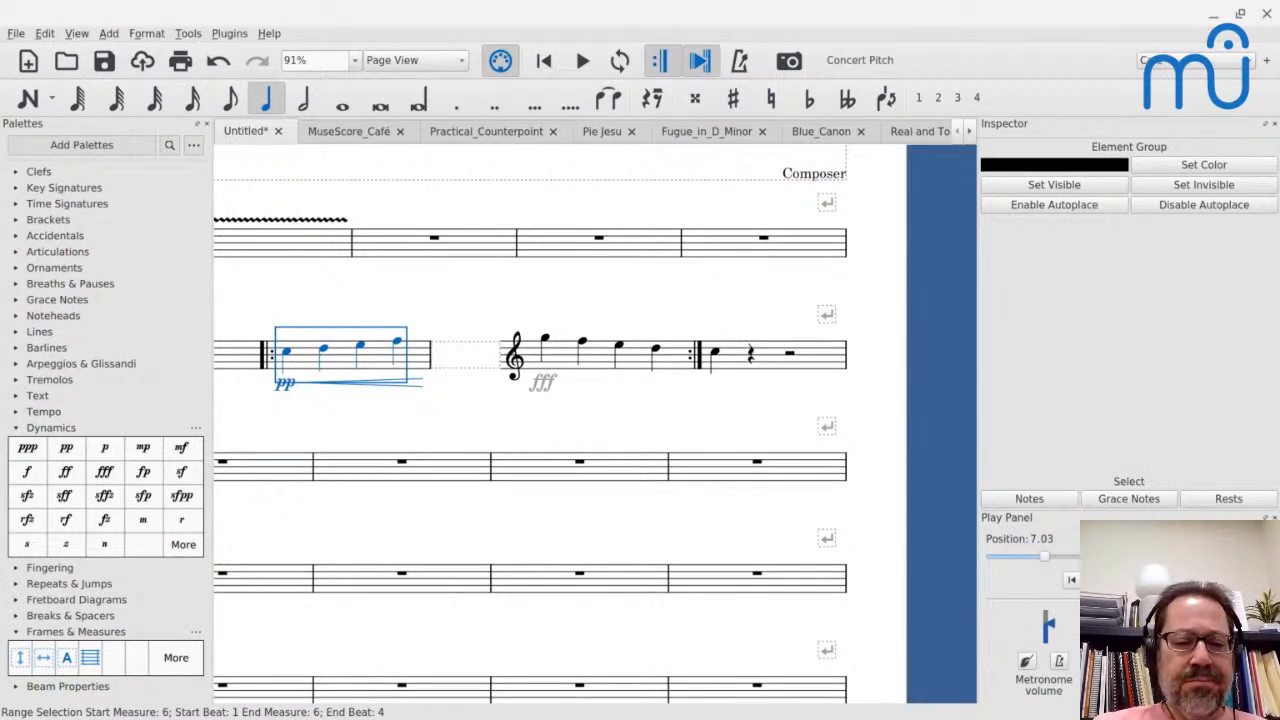
right_click(302, 347)
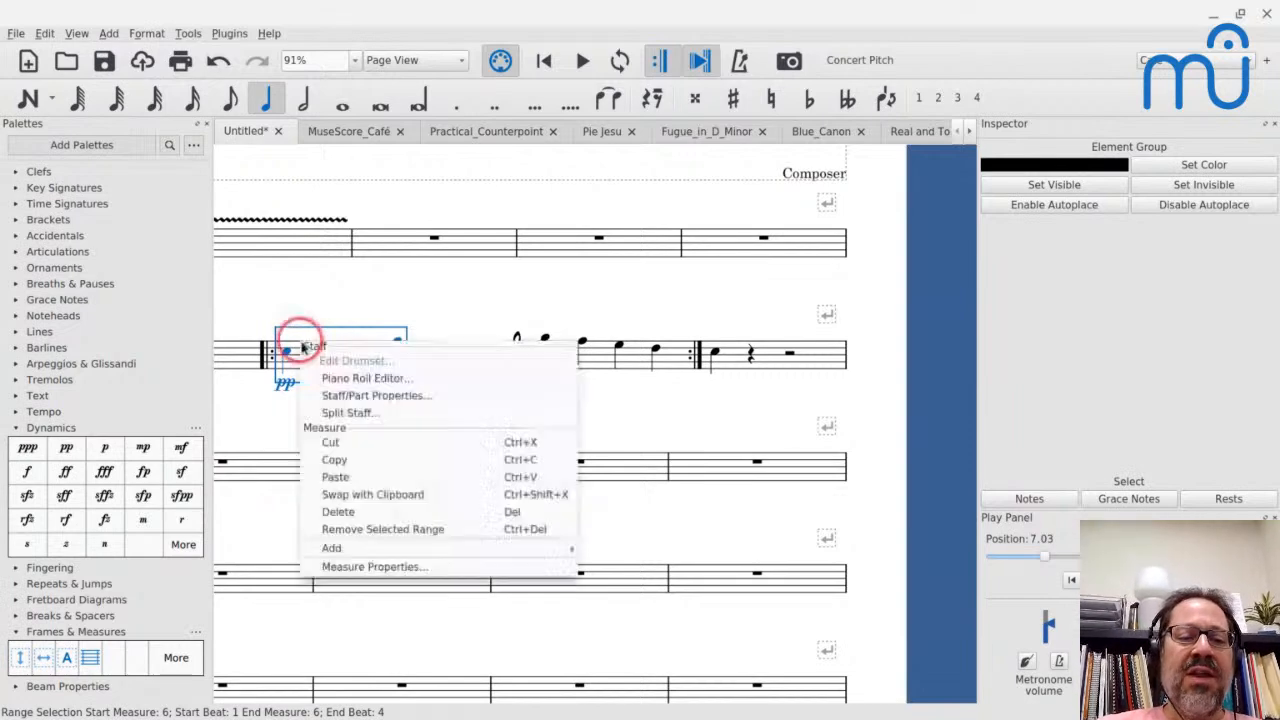
click(330, 395)
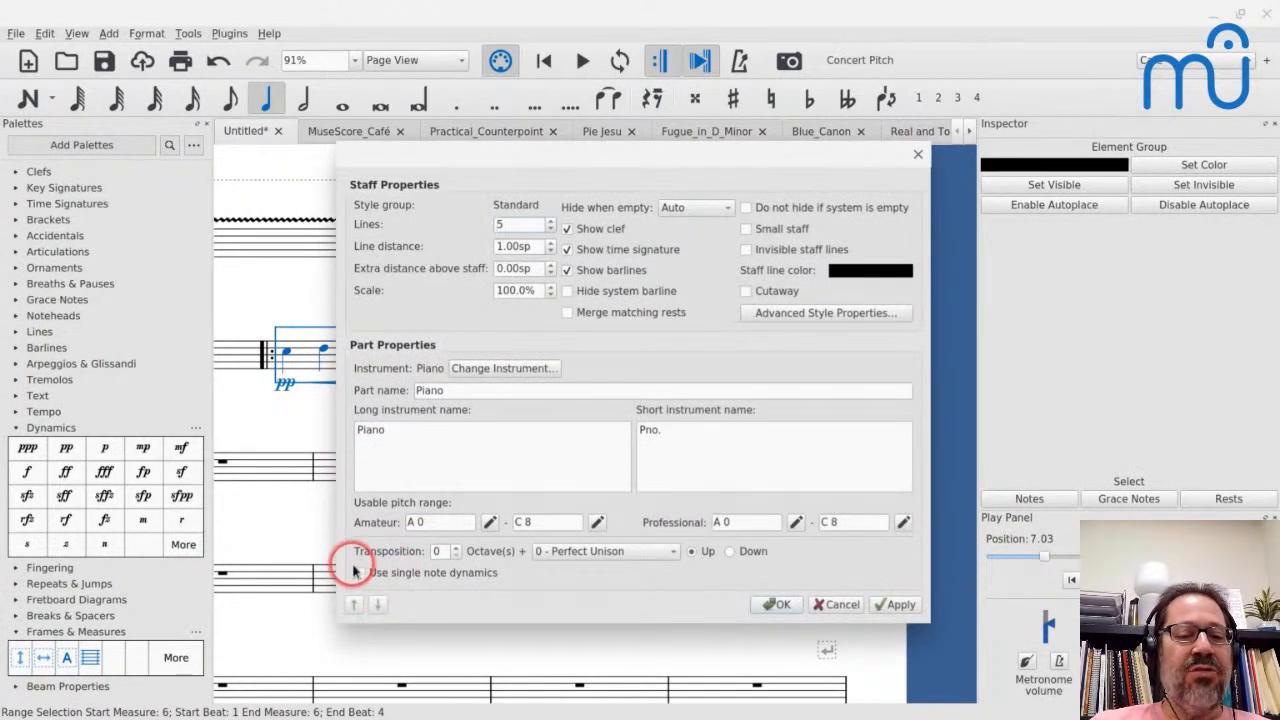
click(485, 370)
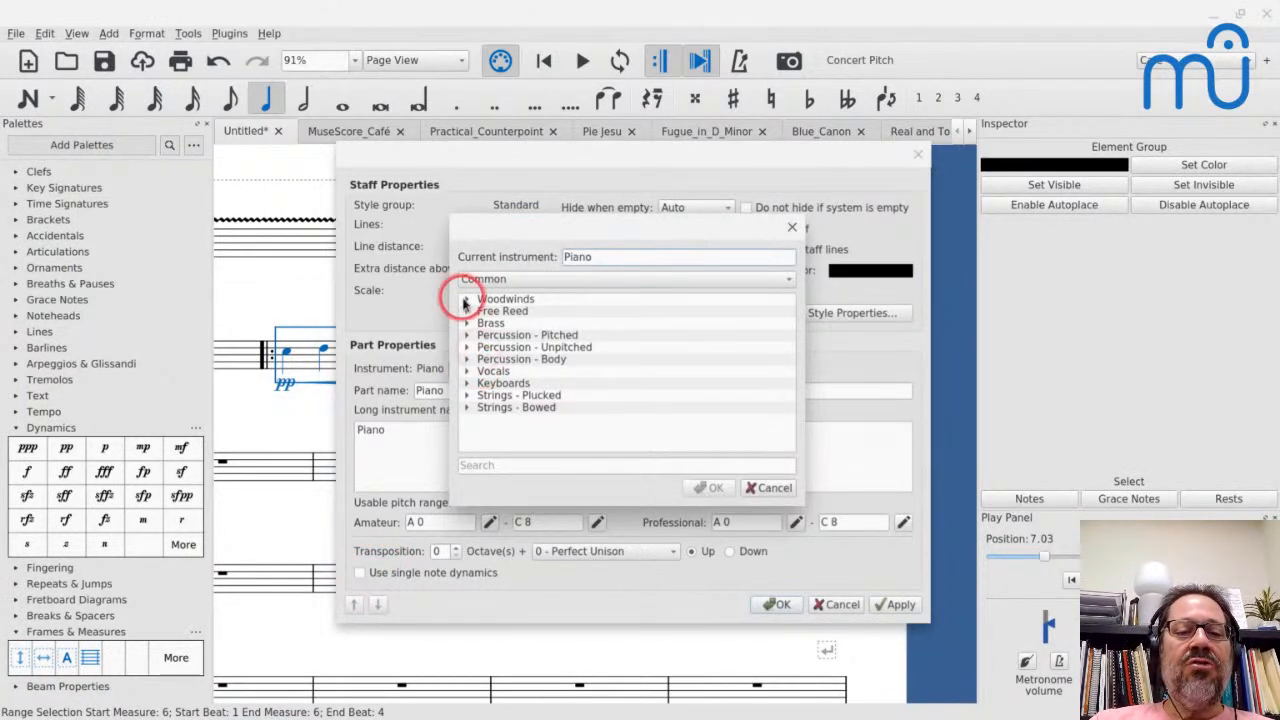
click(791, 228)
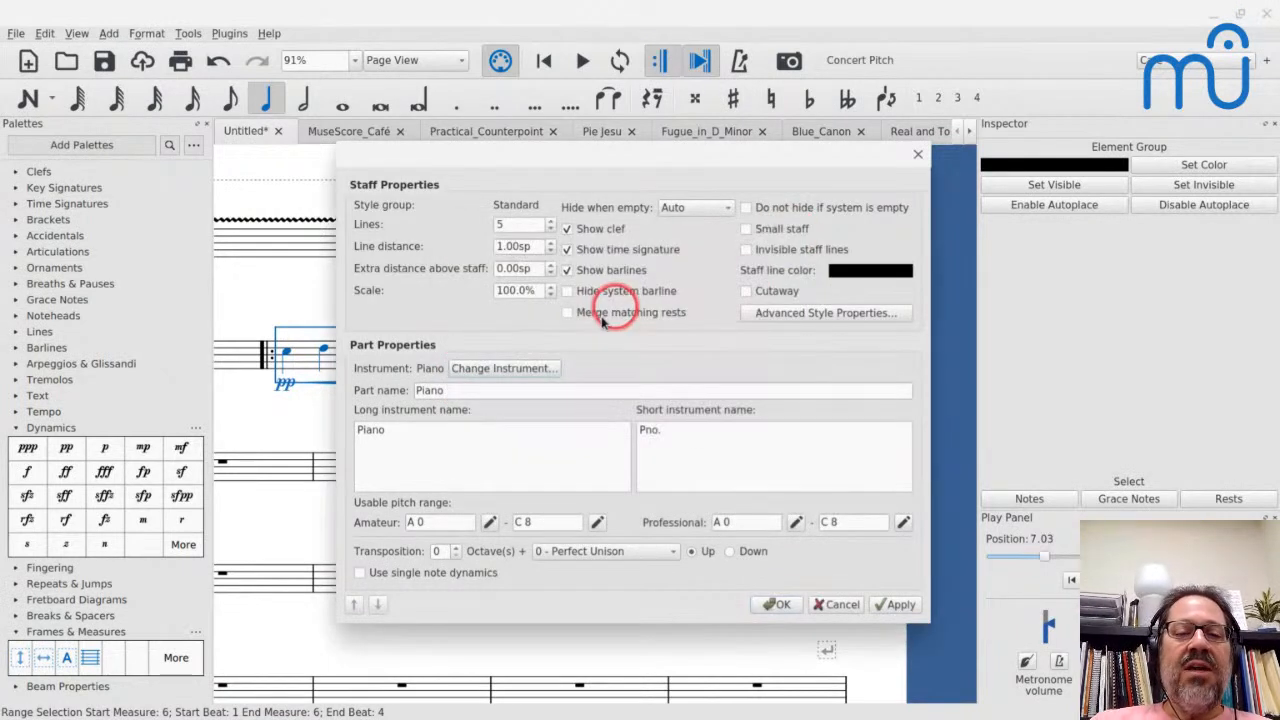
click(498, 370)
click(466, 408)
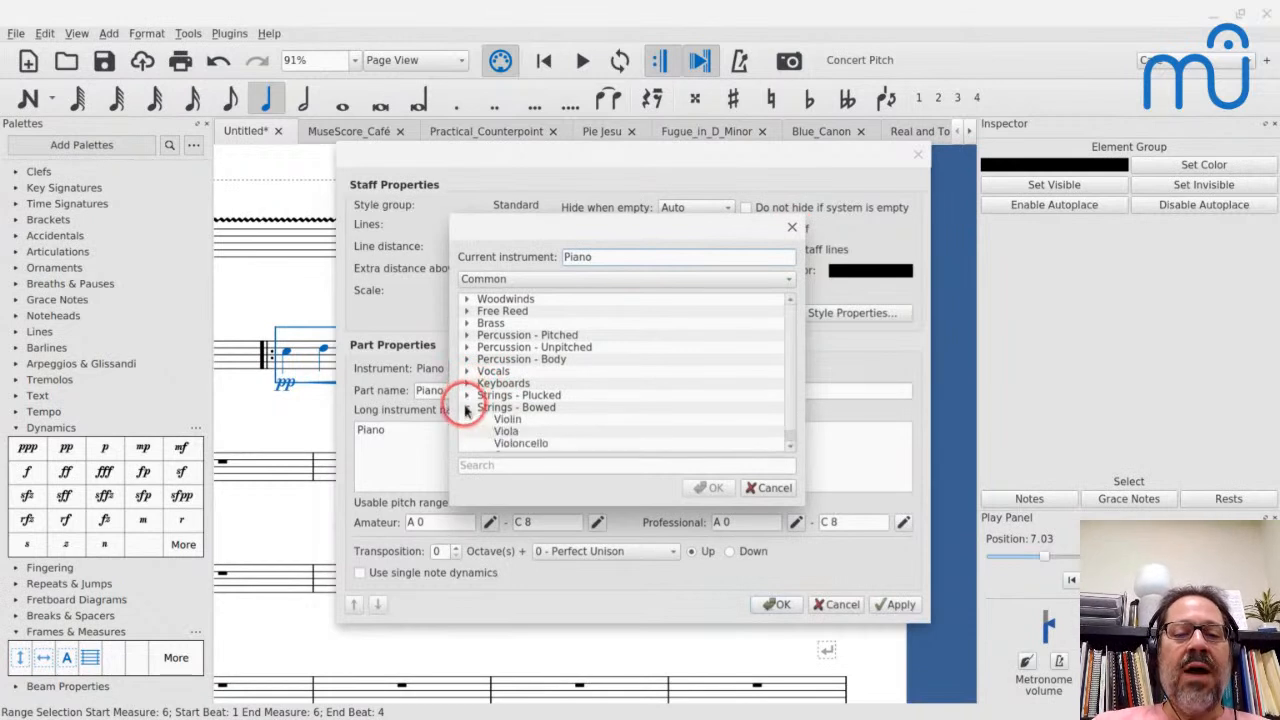
click(505, 419)
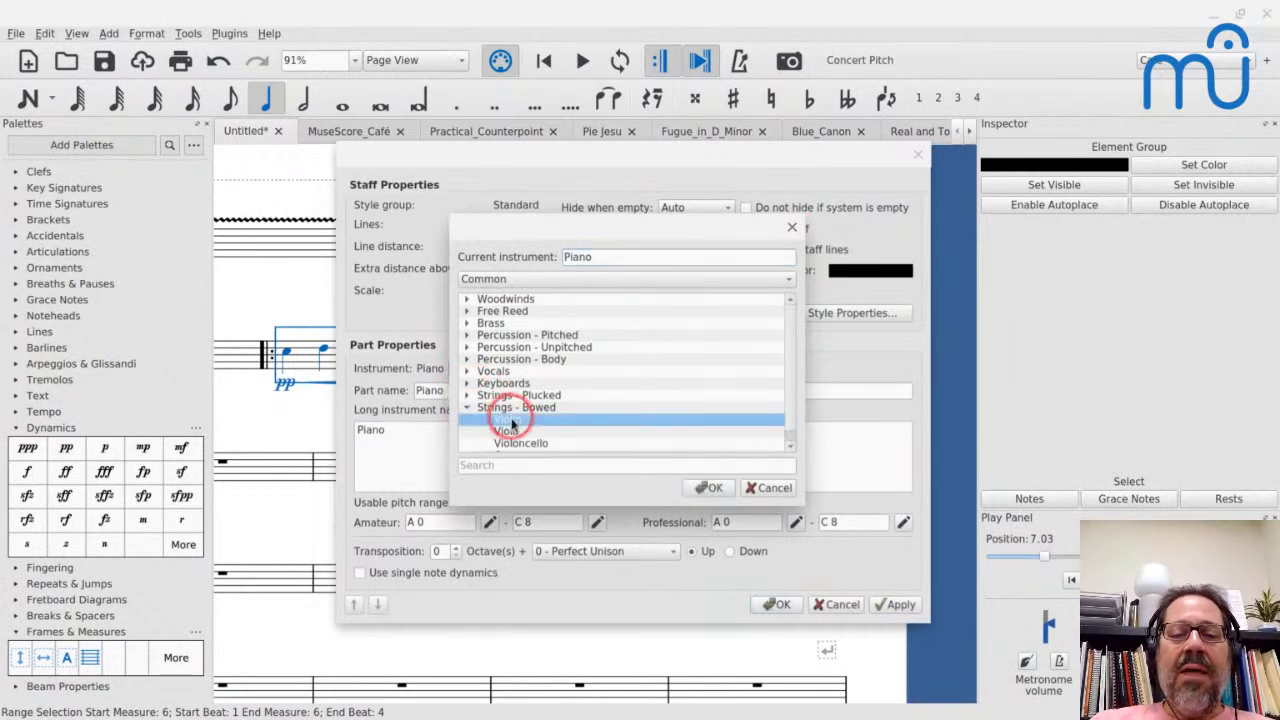
click(710, 488)
click(774, 602)
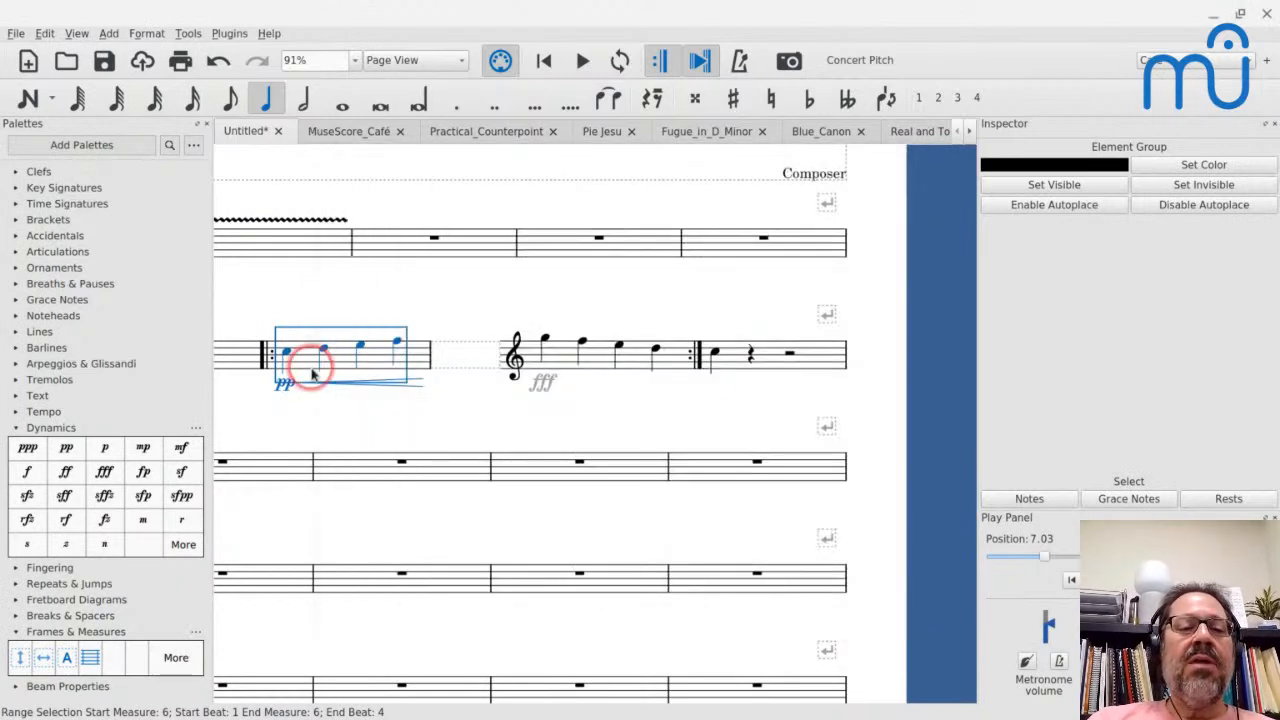
- Play from measure 6 with the Violin instrument, and examine the properties of its crescendo hairpin and pp dynamic
key(space)
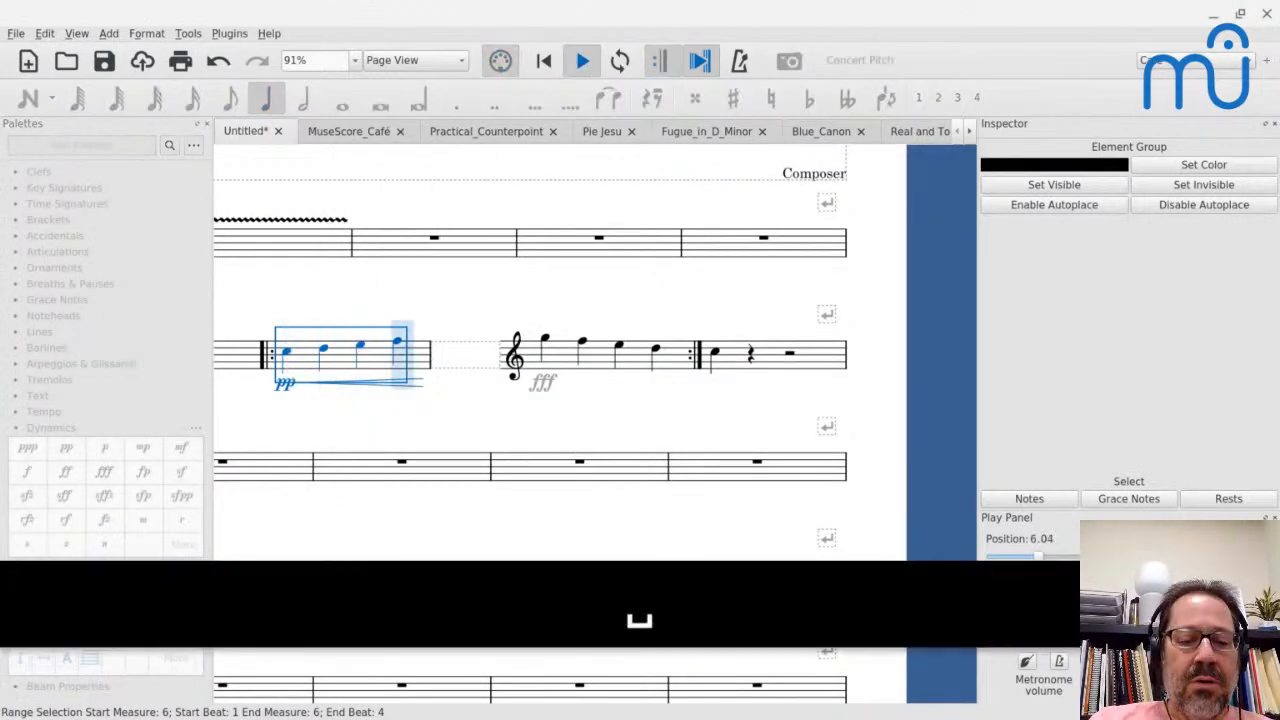
key(space)
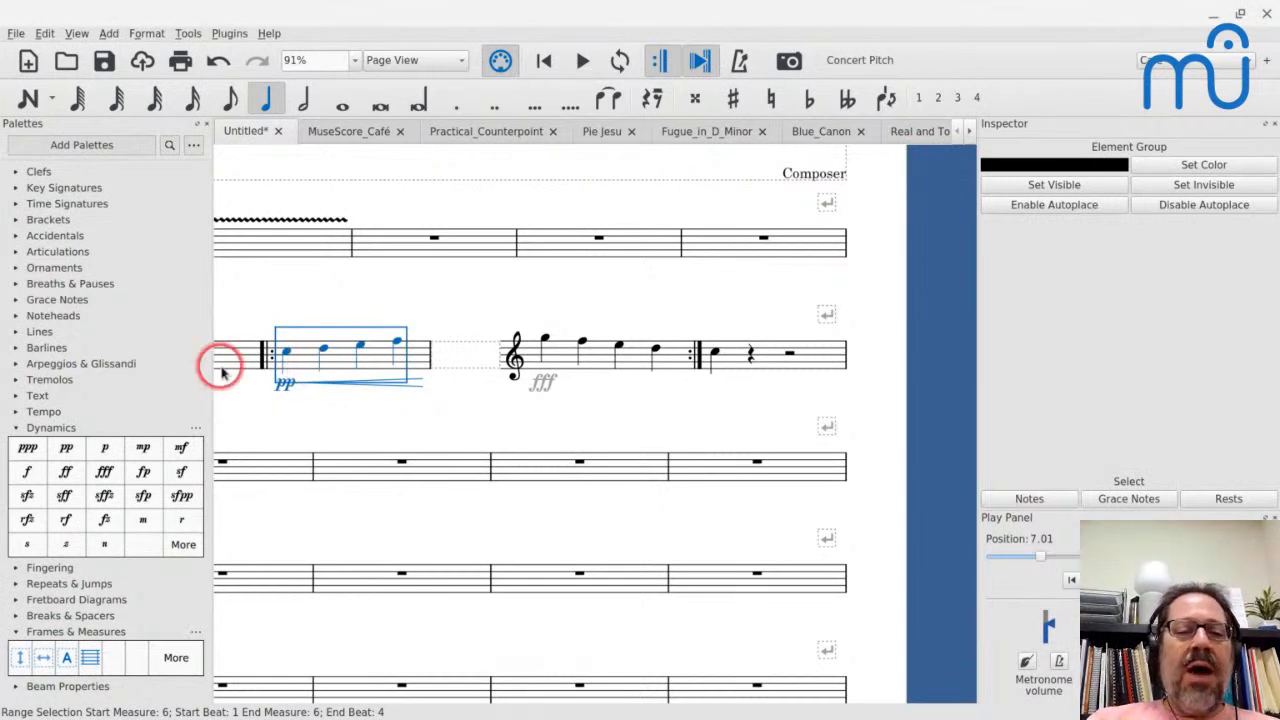
click(422, 384)
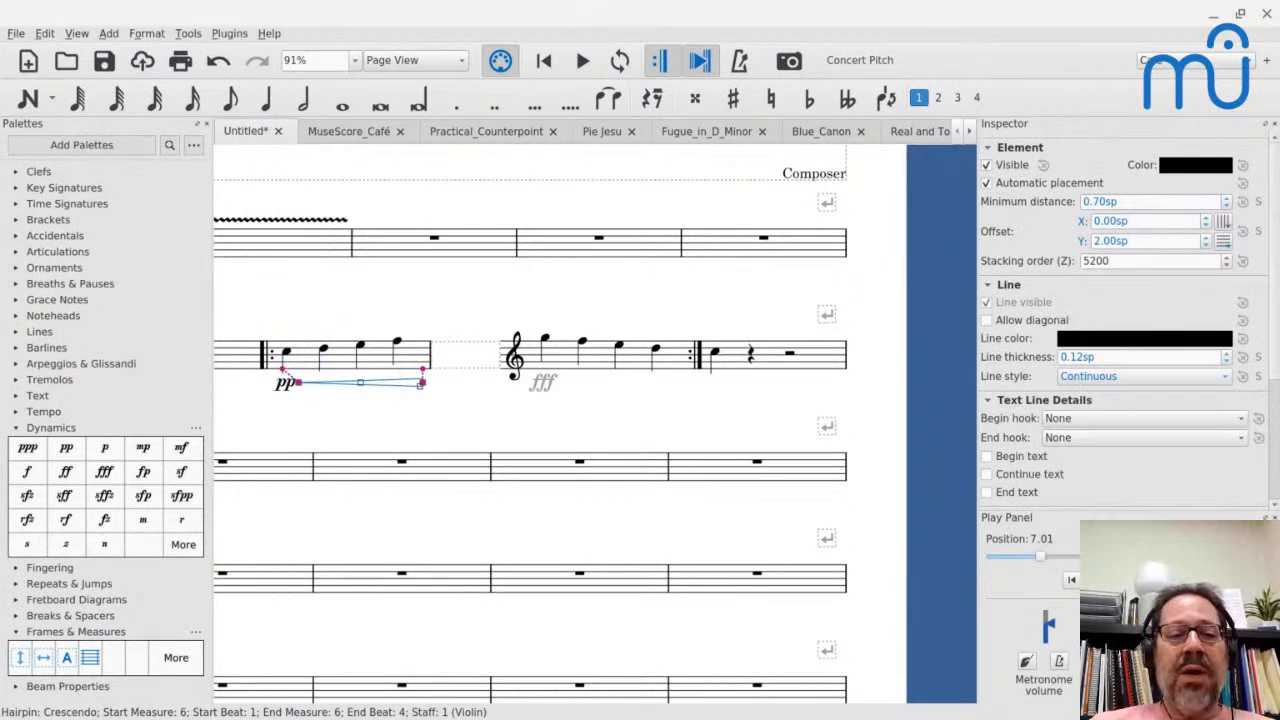
click(284, 386)
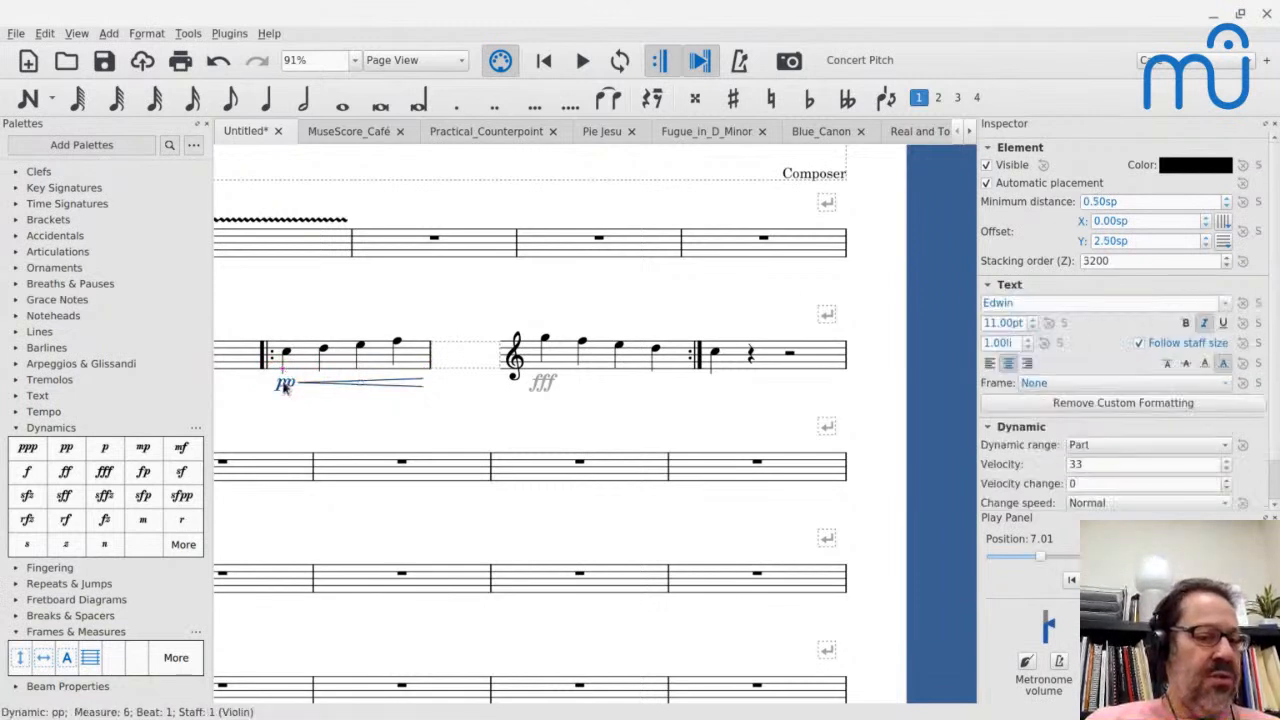
click(417, 385)
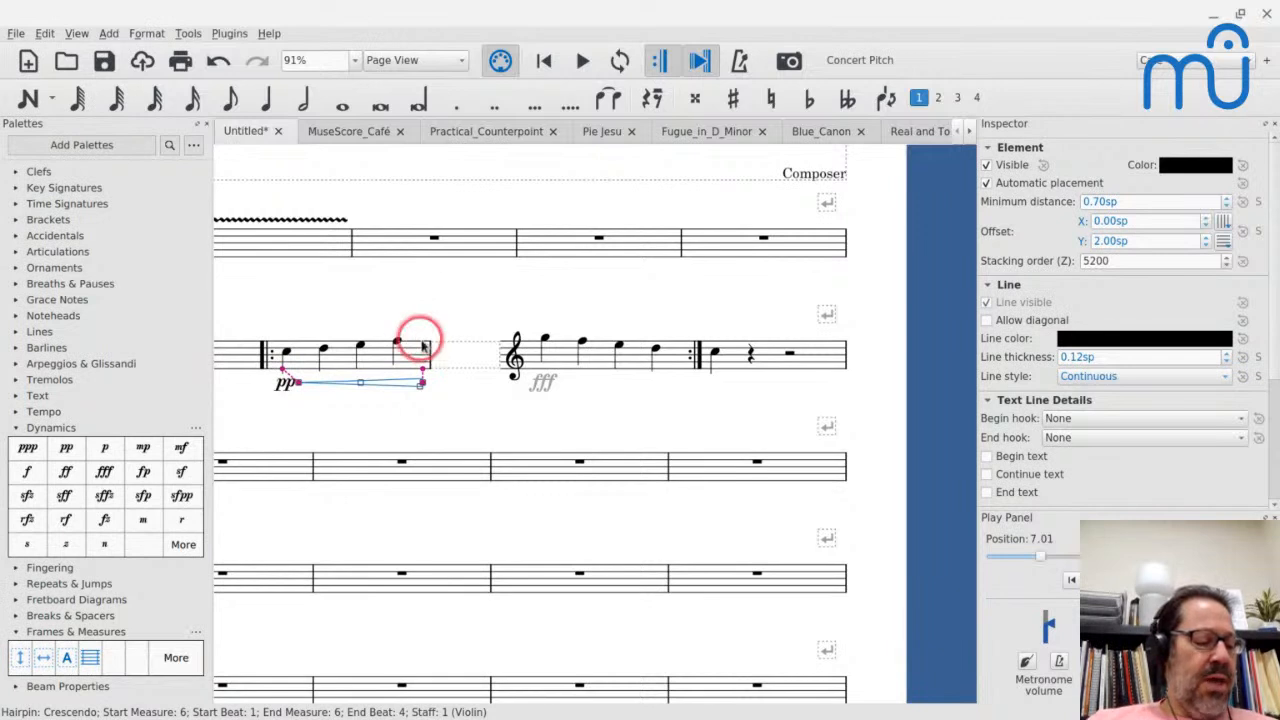
- Select measure 6 and play the crescendo again into measure 7
click(342, 362)
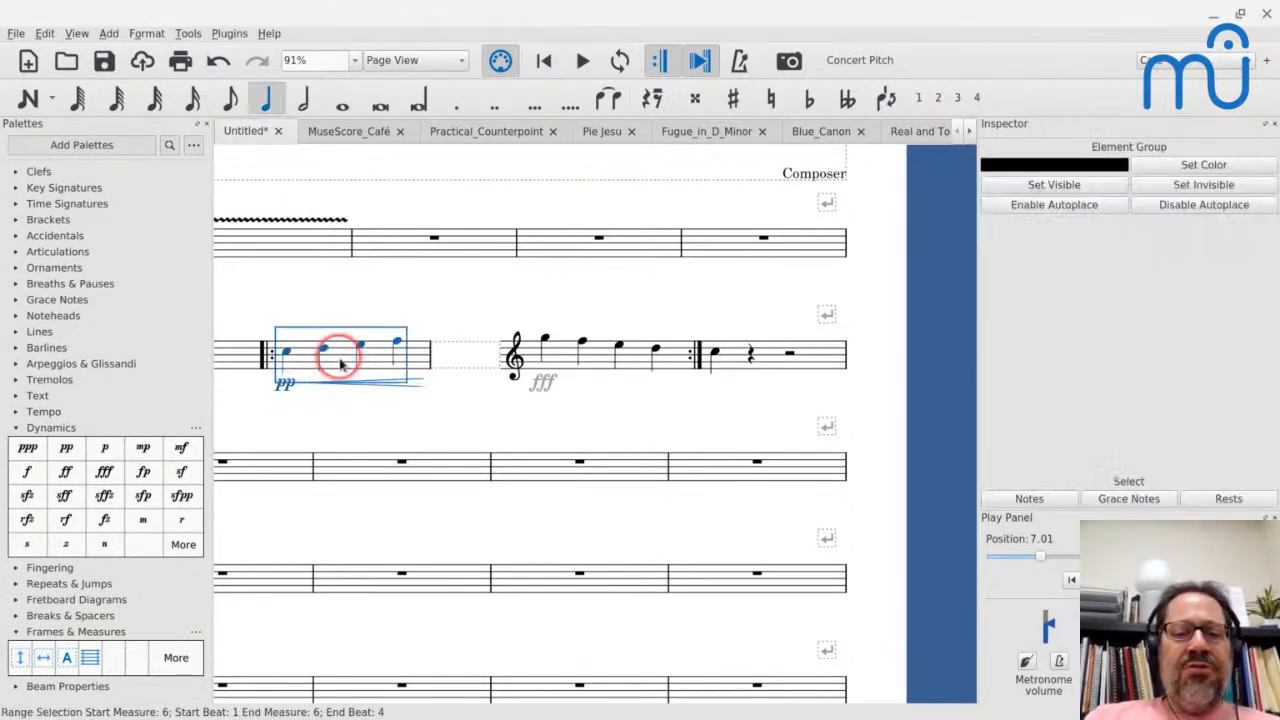
key(space)
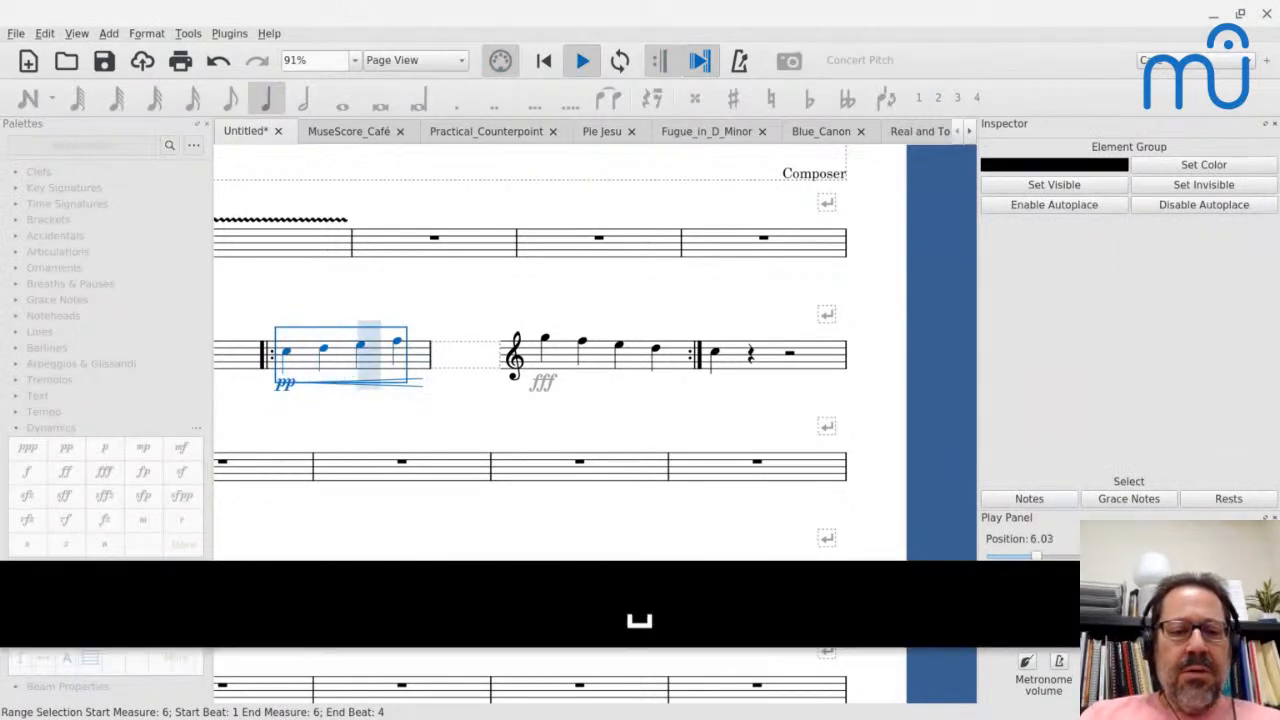
key(space)
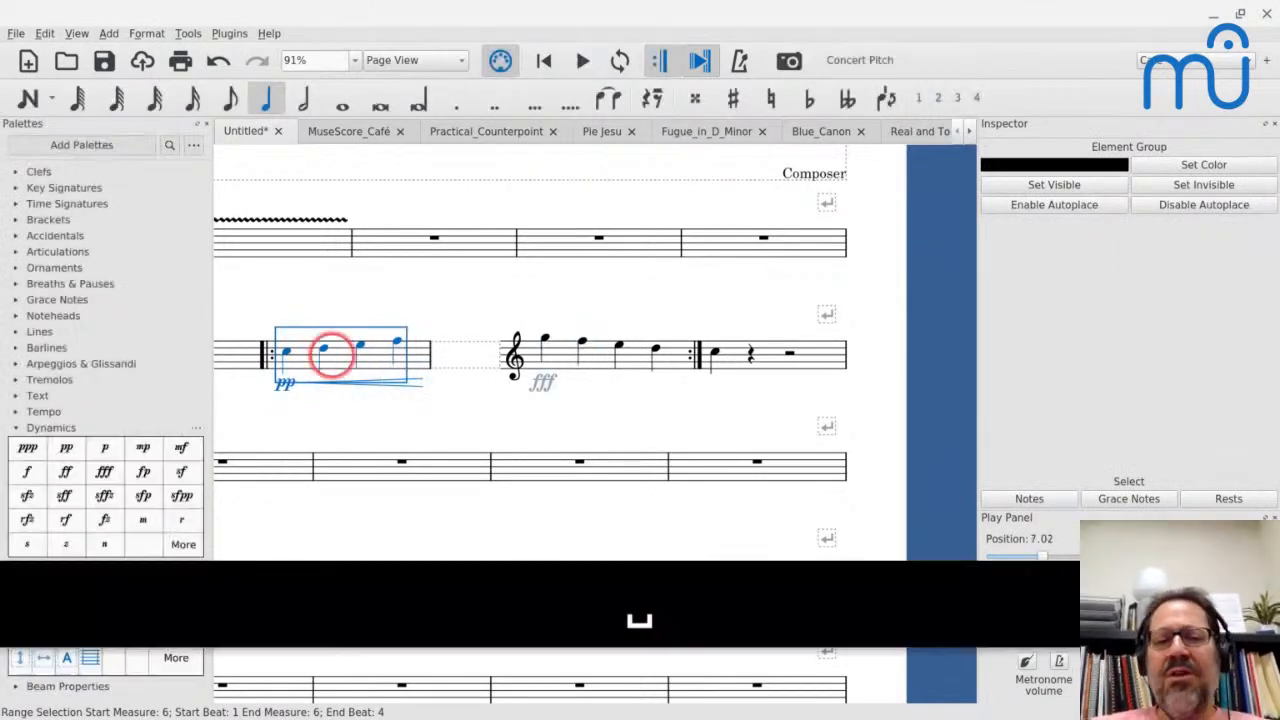
- Set the velocity of the pp dynamic in measure 6 to 1
click(284, 383)
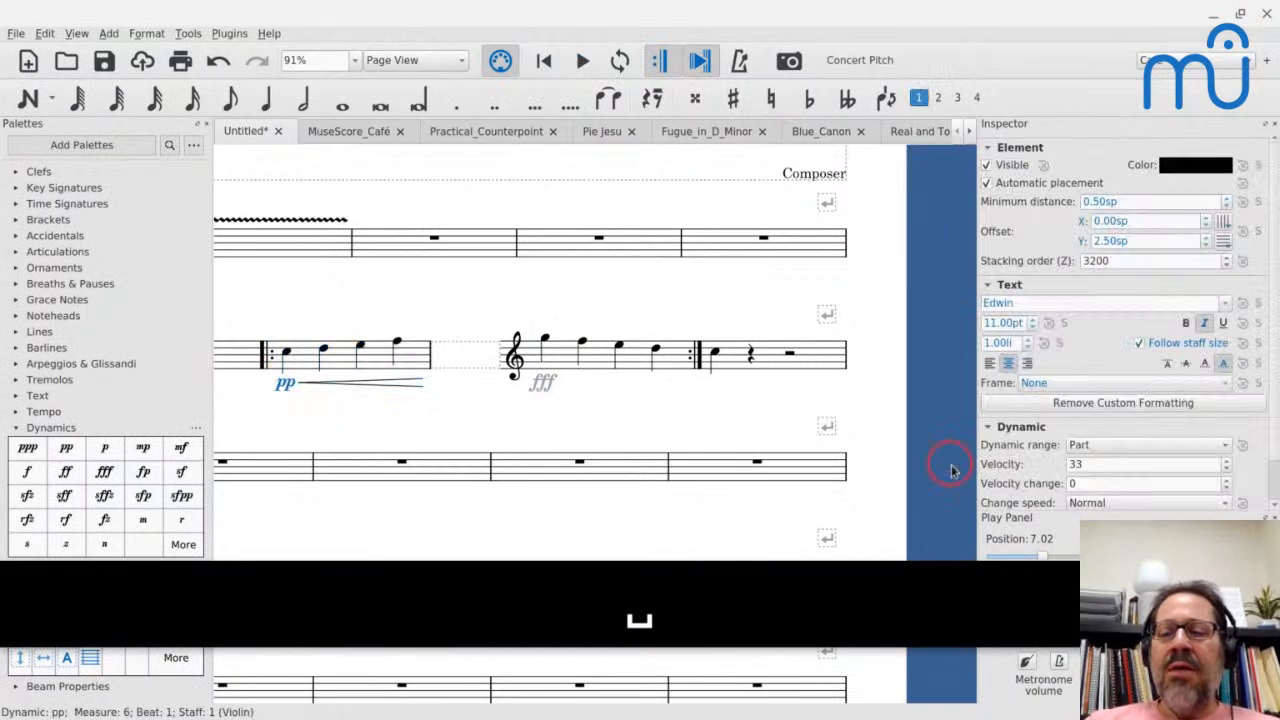
scroll(951, 466, down, 2)
click(1128, 469)
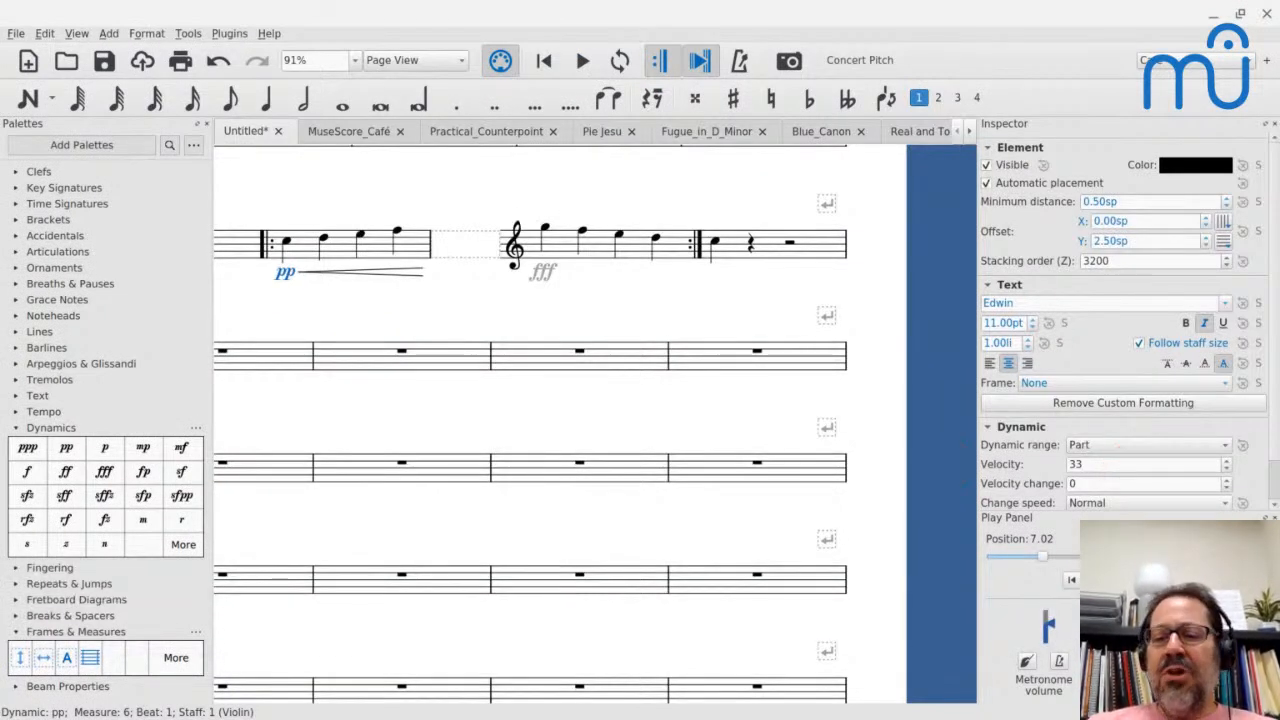
double_click(280, 272)
click(966, 482)
click(1087, 465)
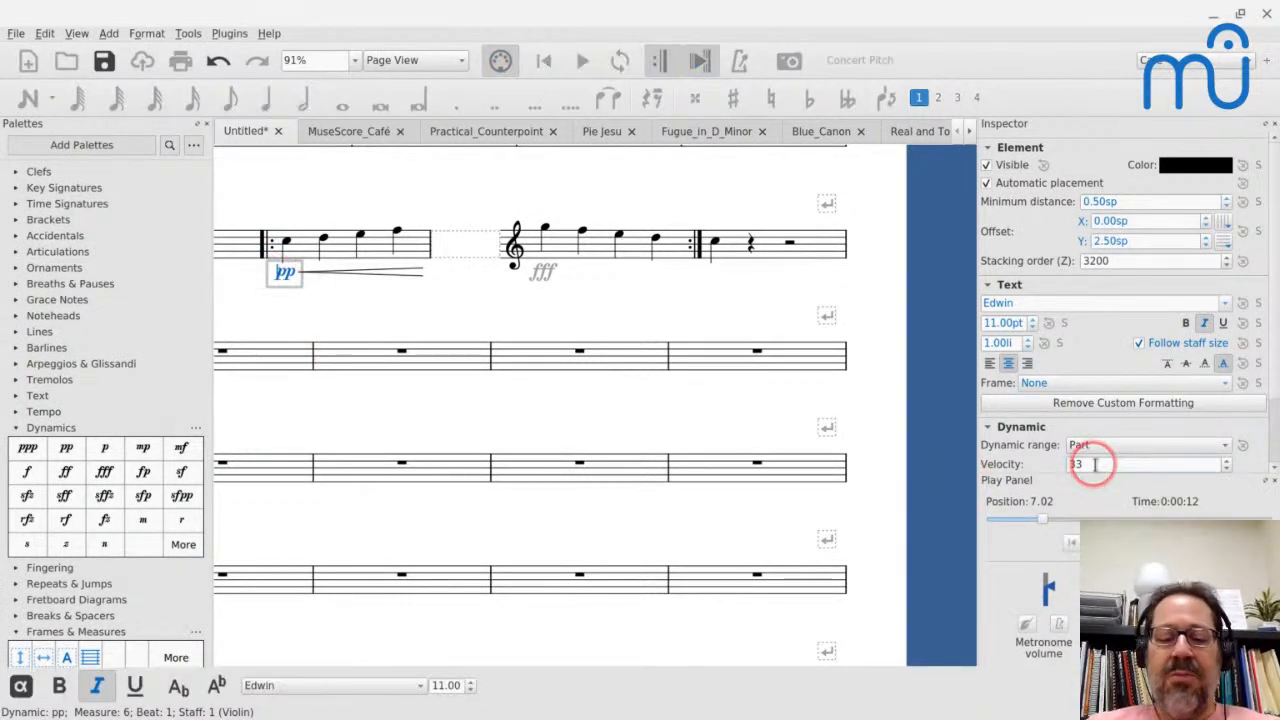
key(ctrl+a)
text(1)
key(Return)
- Play the score from the first note of measure 6 to hear the changed pp velocity
click(284, 243)
key(space)
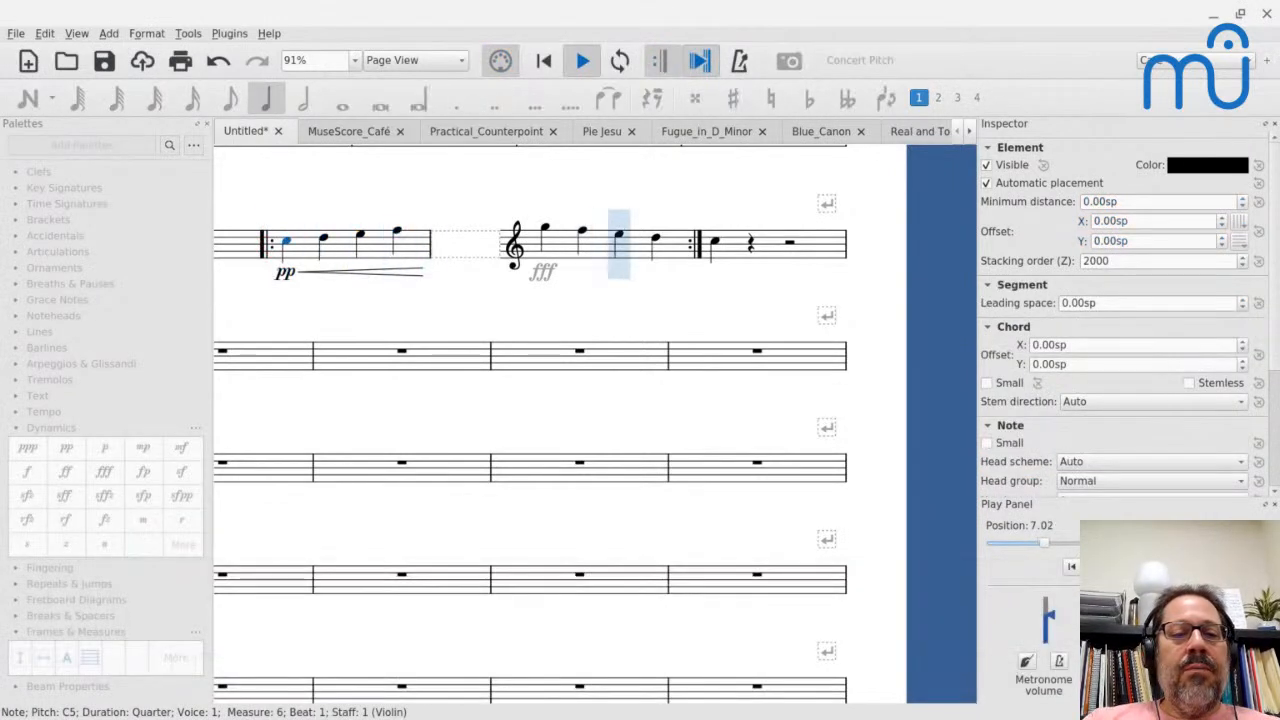
key(space)
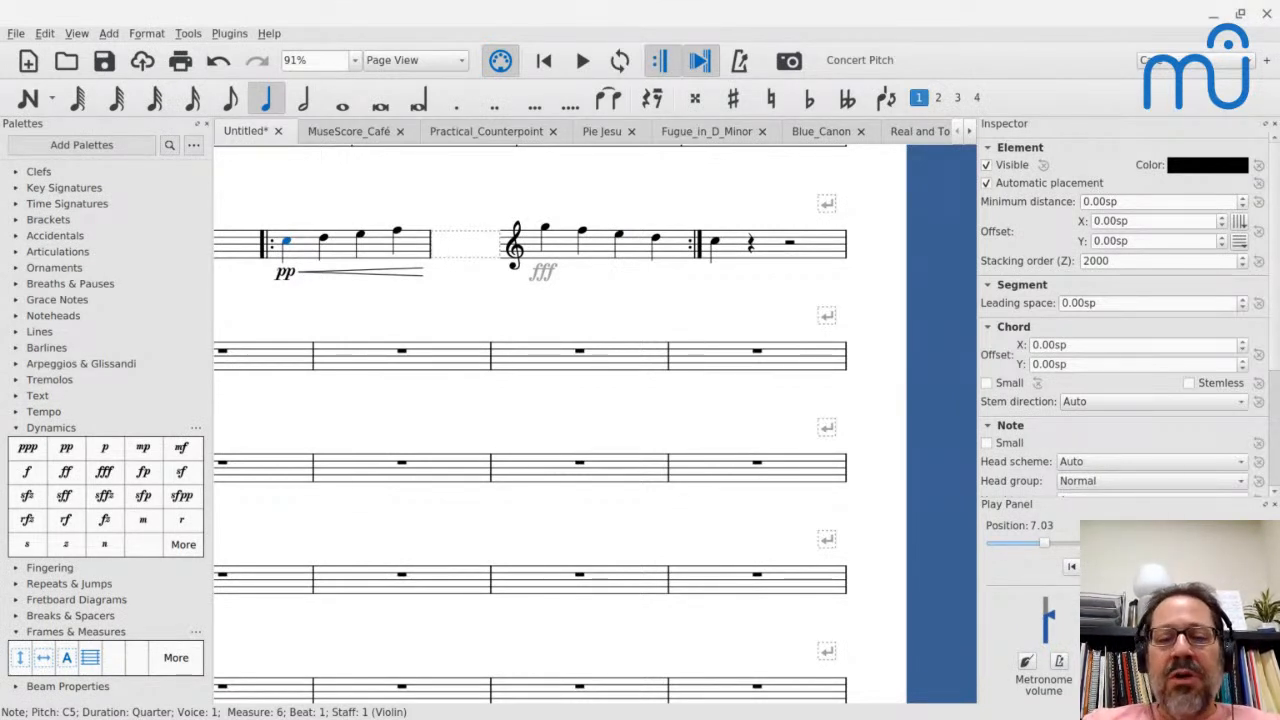
- Examine the pp dynamic's velocity and the crescendo hairpin's properties in measure 6, and clear the selection
click(286, 240)
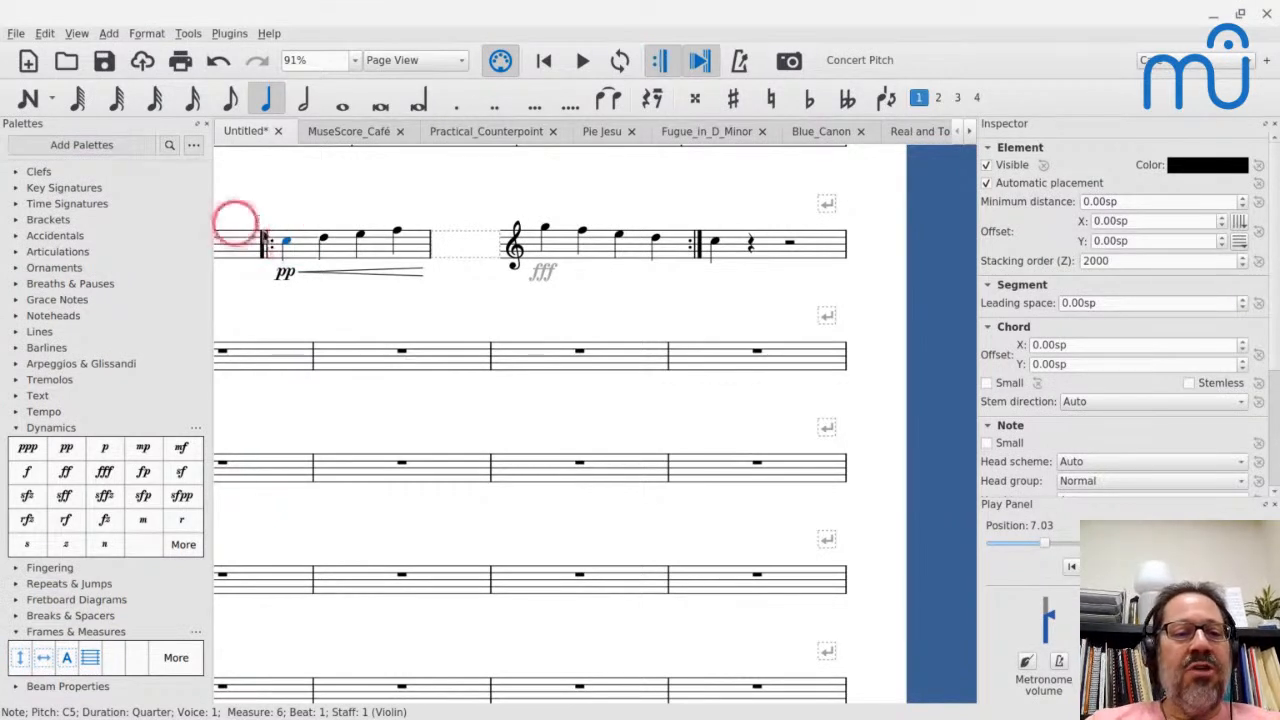
click(286, 271)
click(540, 274)
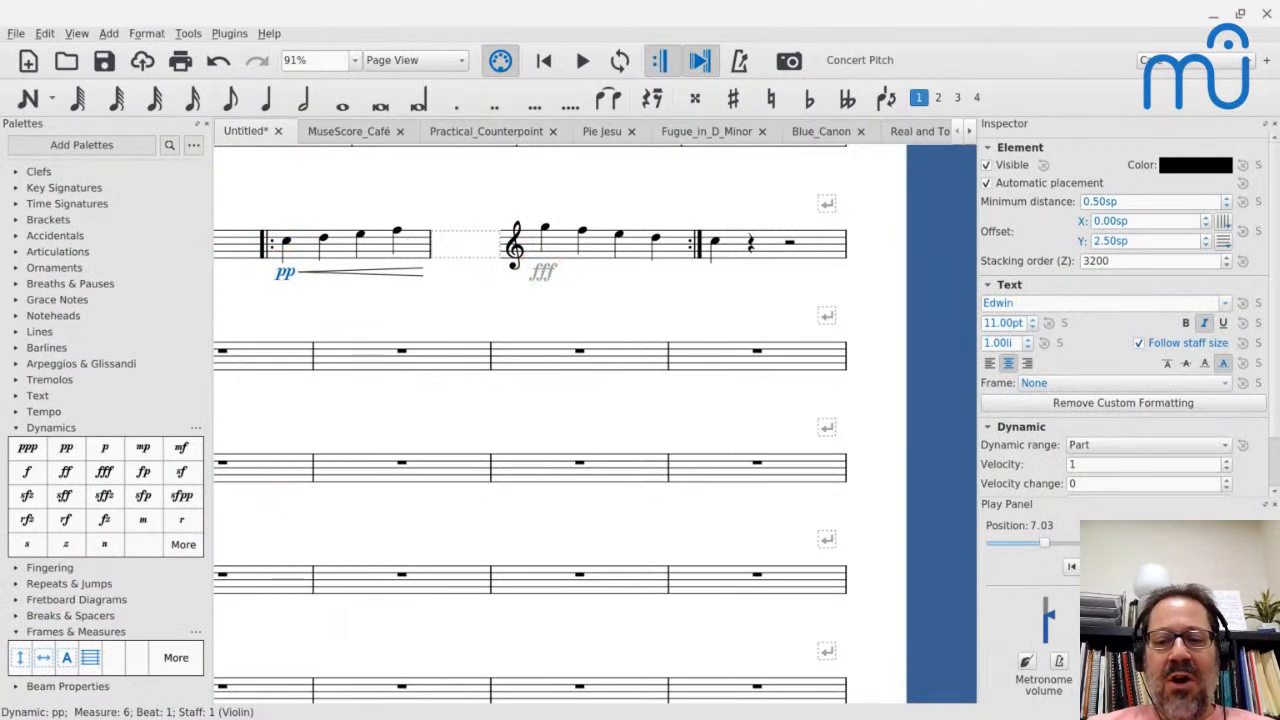
click(1062, 467)
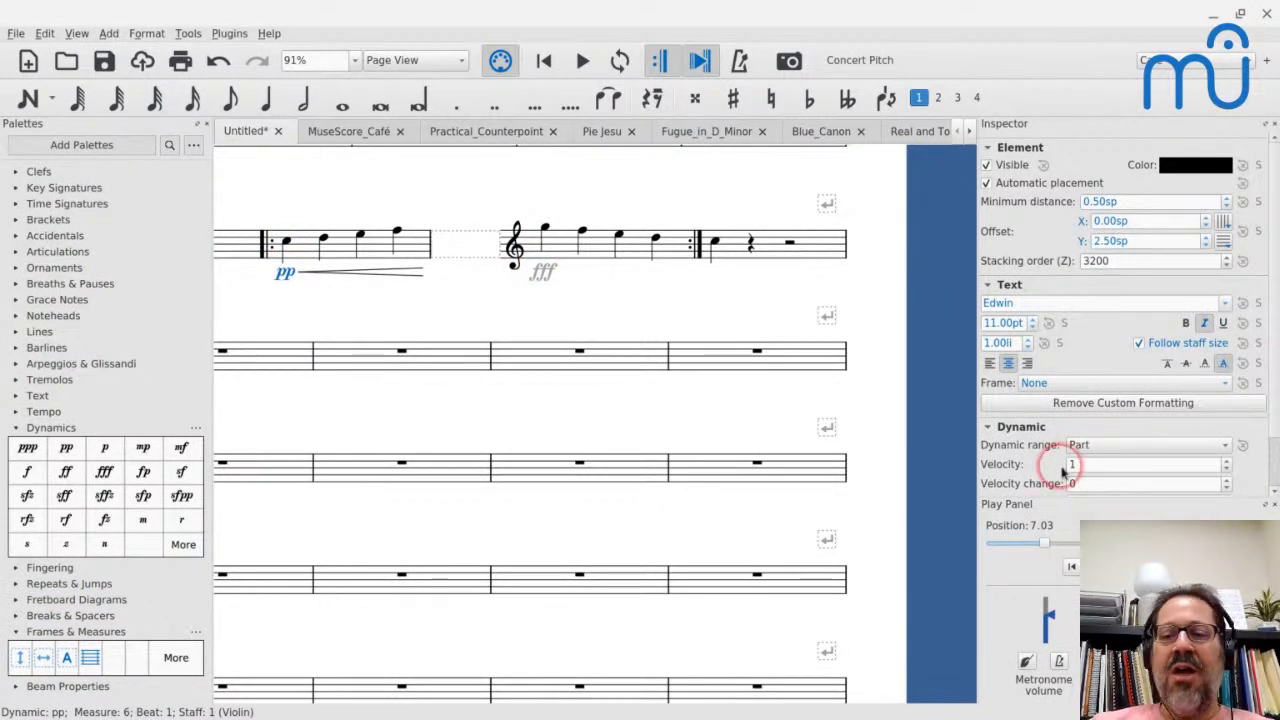
click(371, 272)
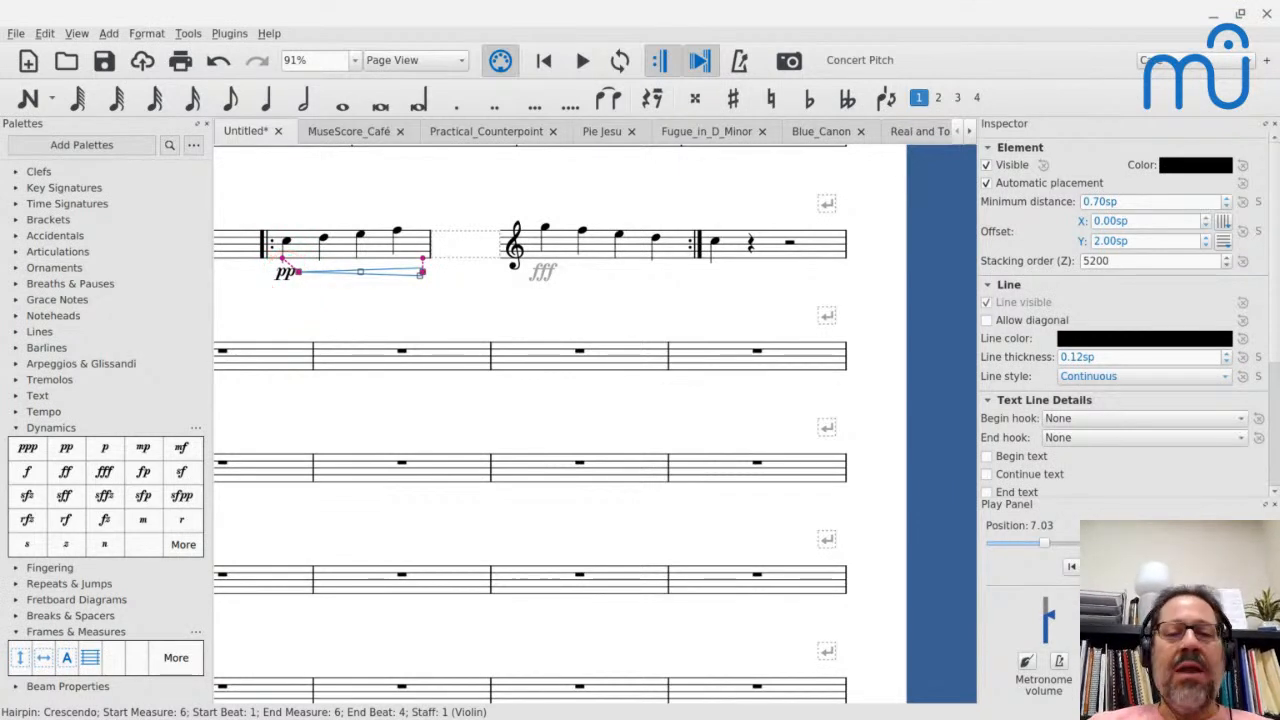
key(Escape)
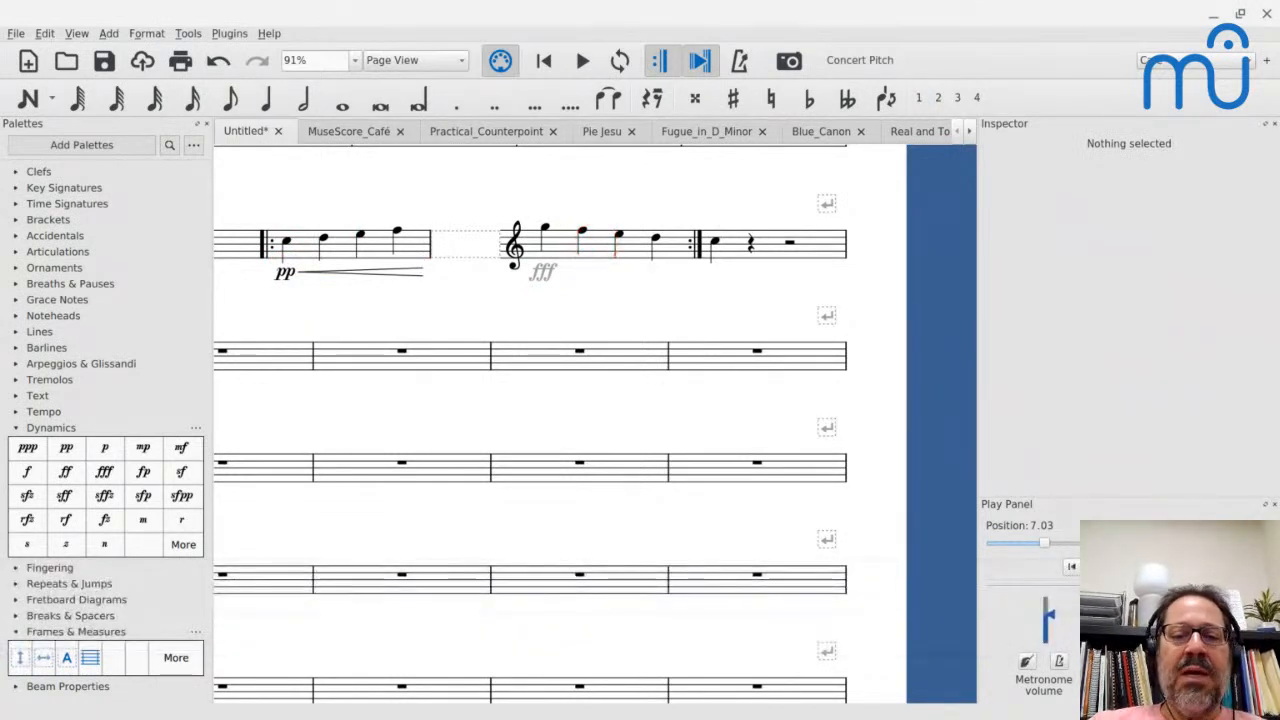
- Raise the play count of measure 7 by one in its Measure Properties
click(592, 244)
right_click(594, 246)
click(643, 472)
click(785, 474)
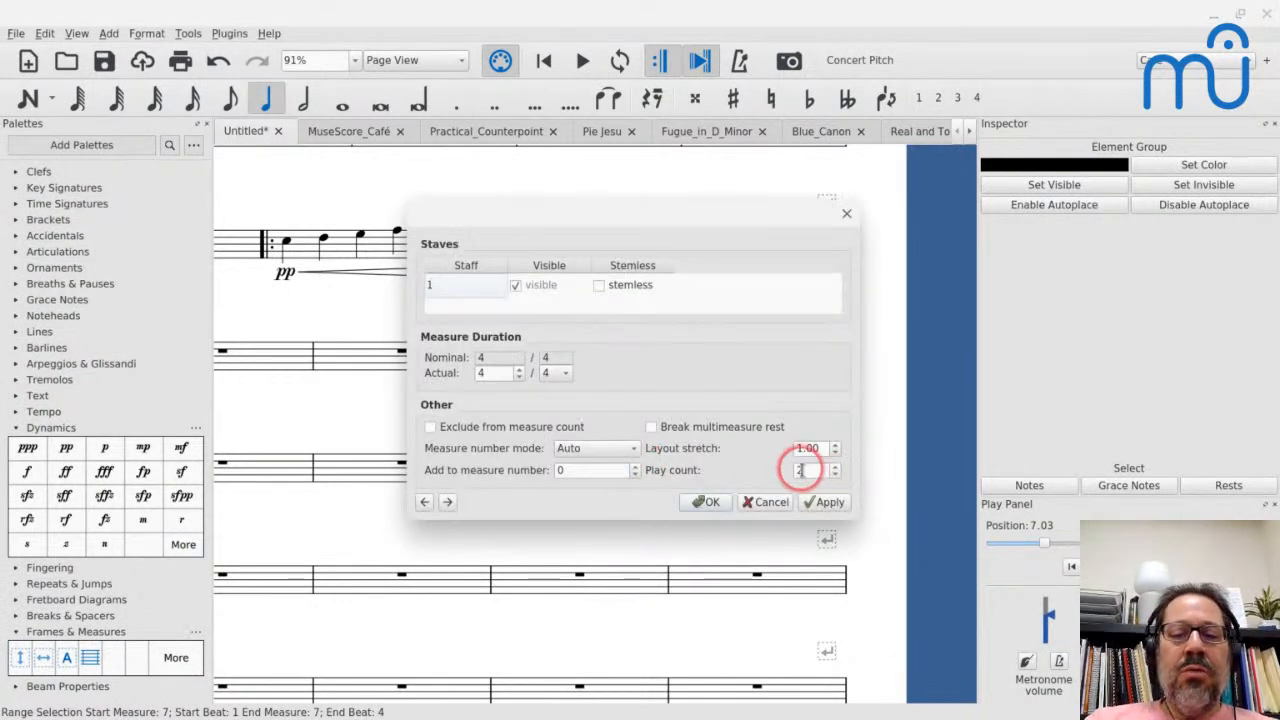
key(Up)
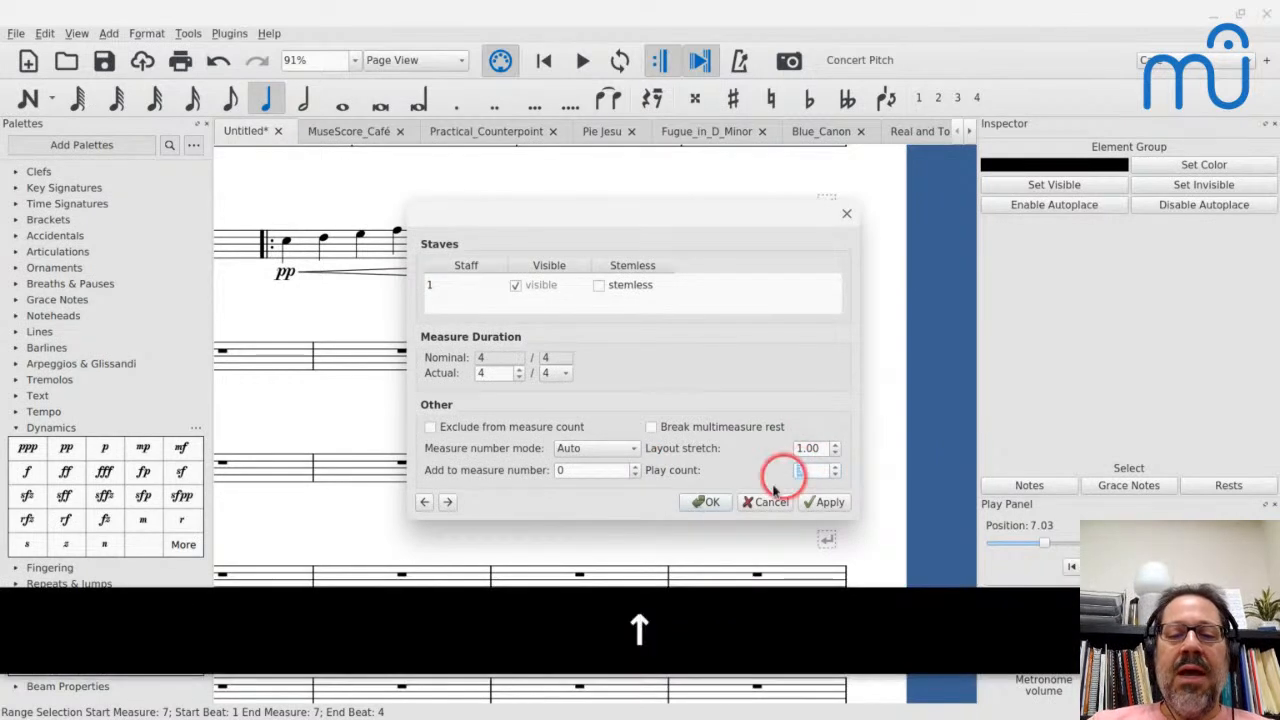
click(706, 502)
- Play from measure 6 through the repeated section into measure 8
click(325, 255)
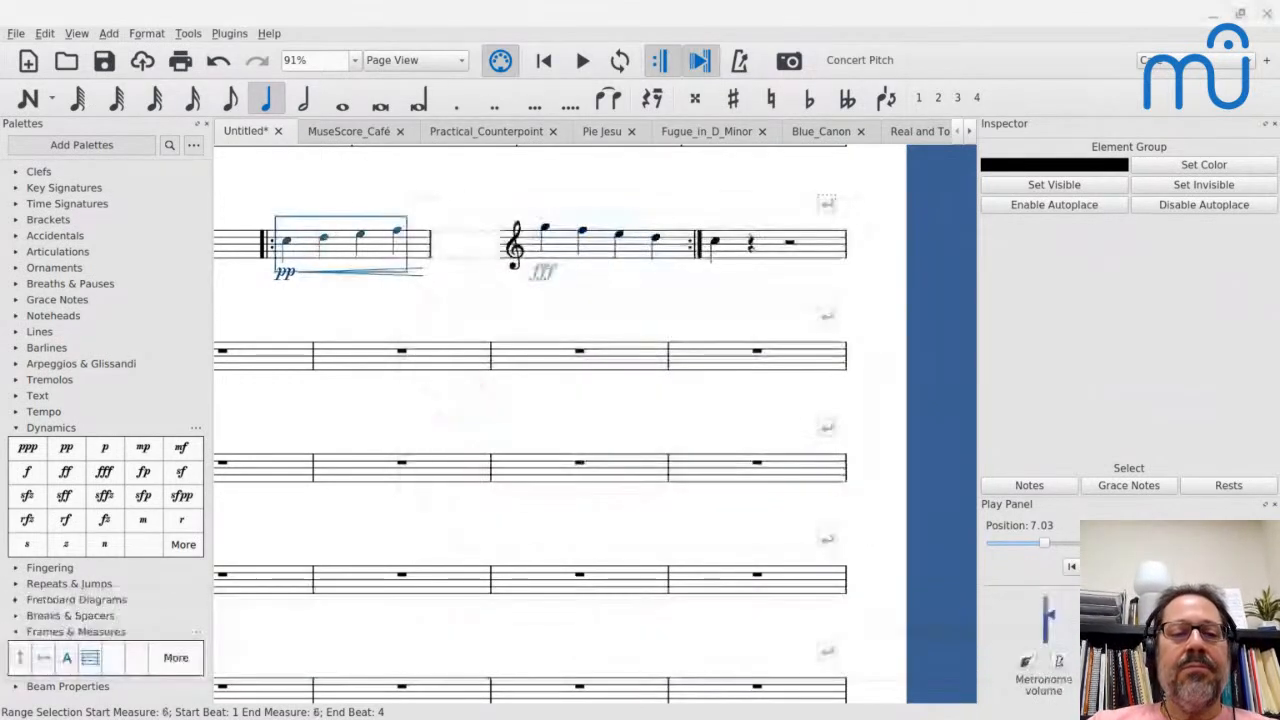
key(space)
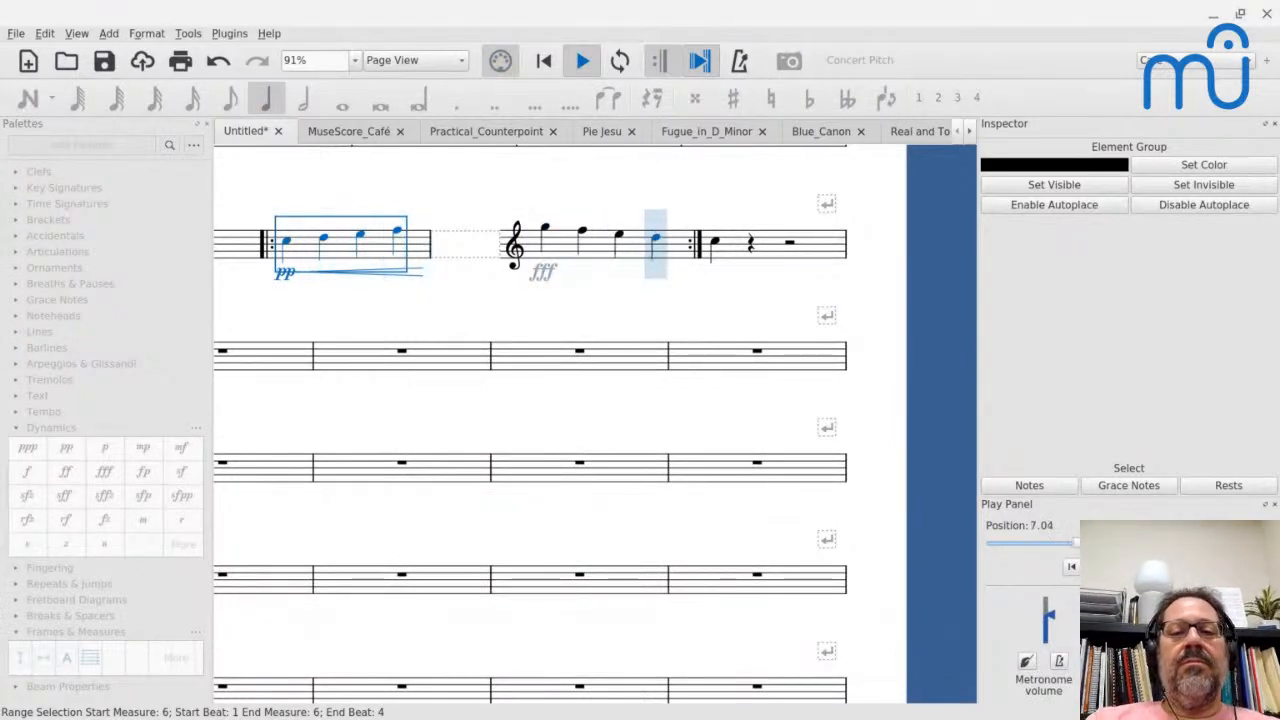
key(space)
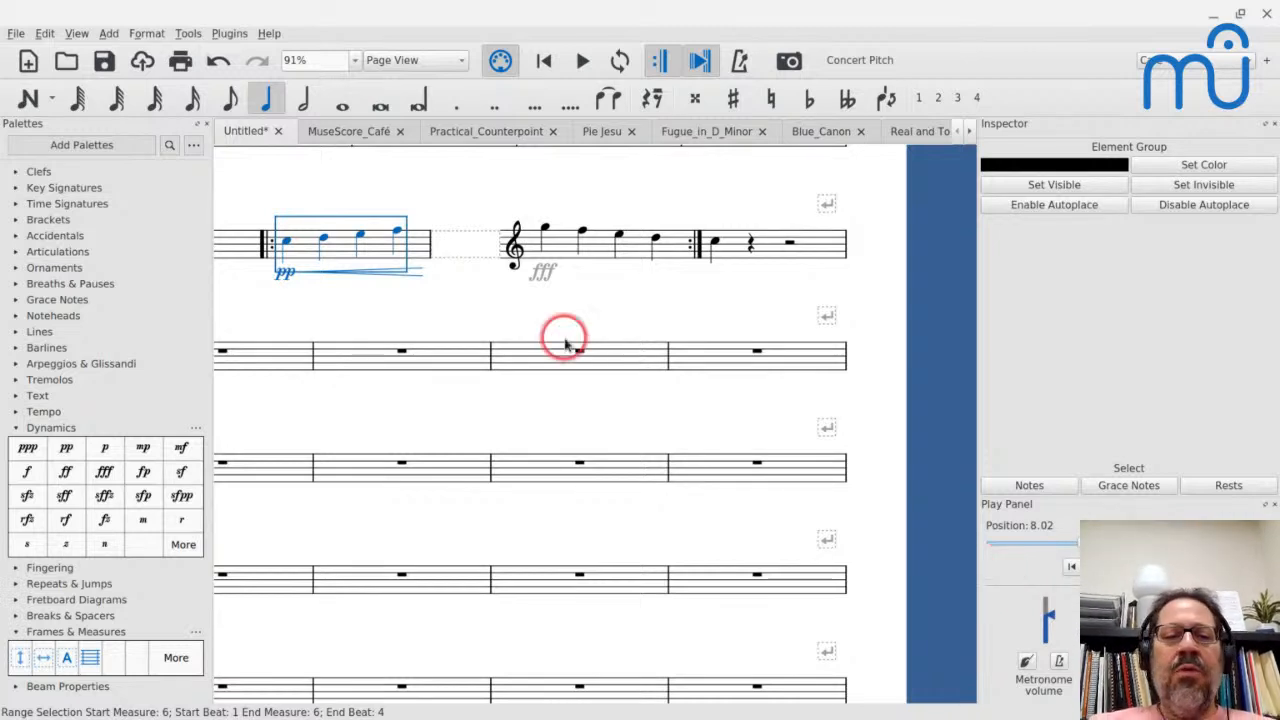
- Compare the velocity settings of the pp dynamic and of the first note in measure 6
click(288, 287)
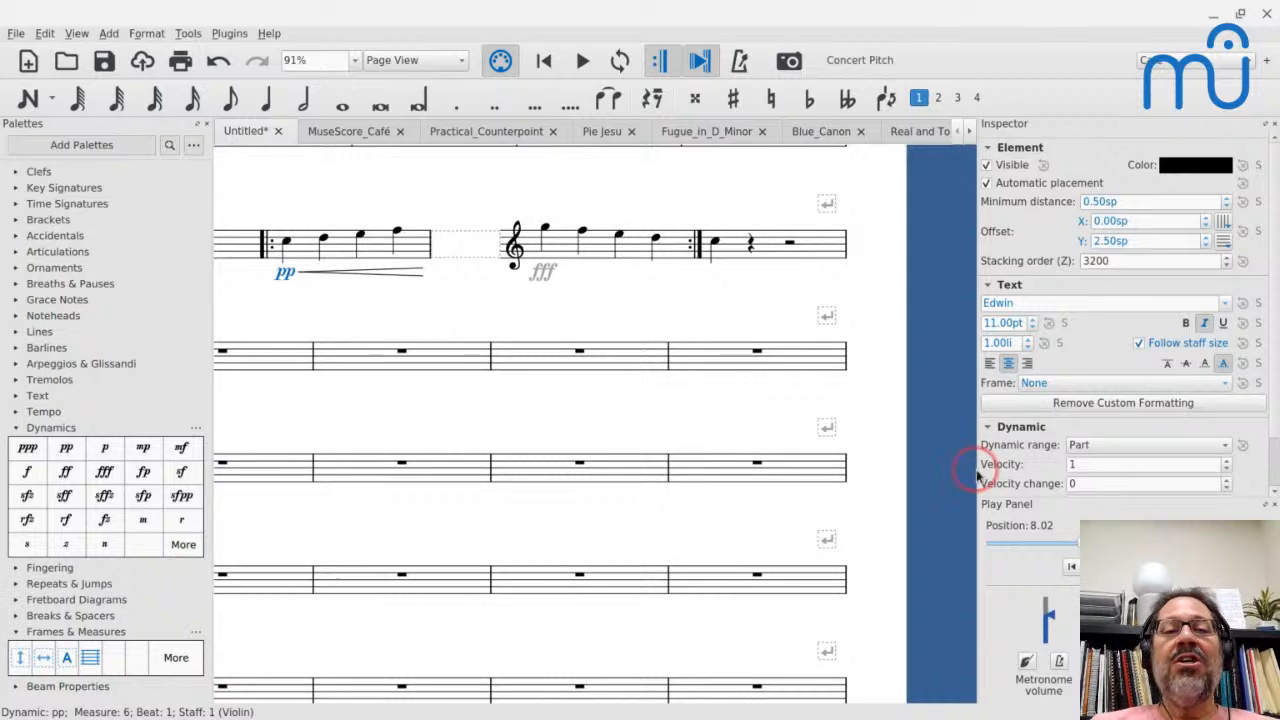
click(286, 244)
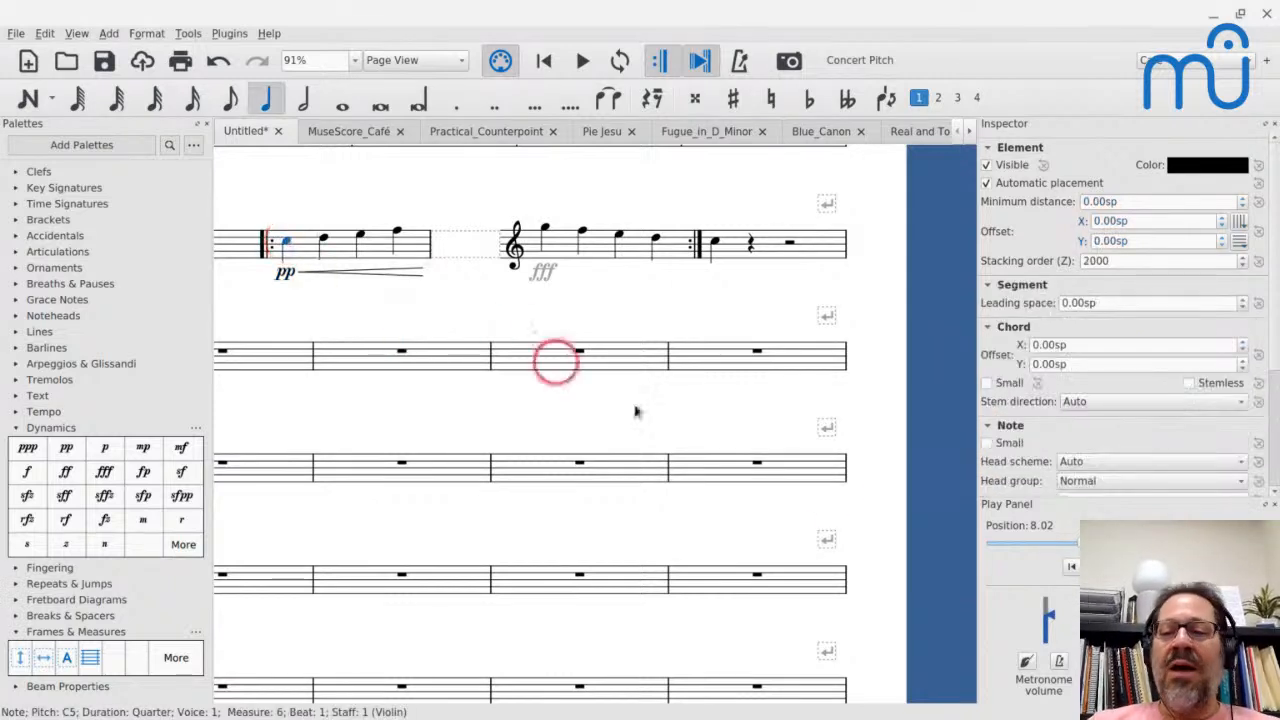
scroll(1030, 450, down, 3)
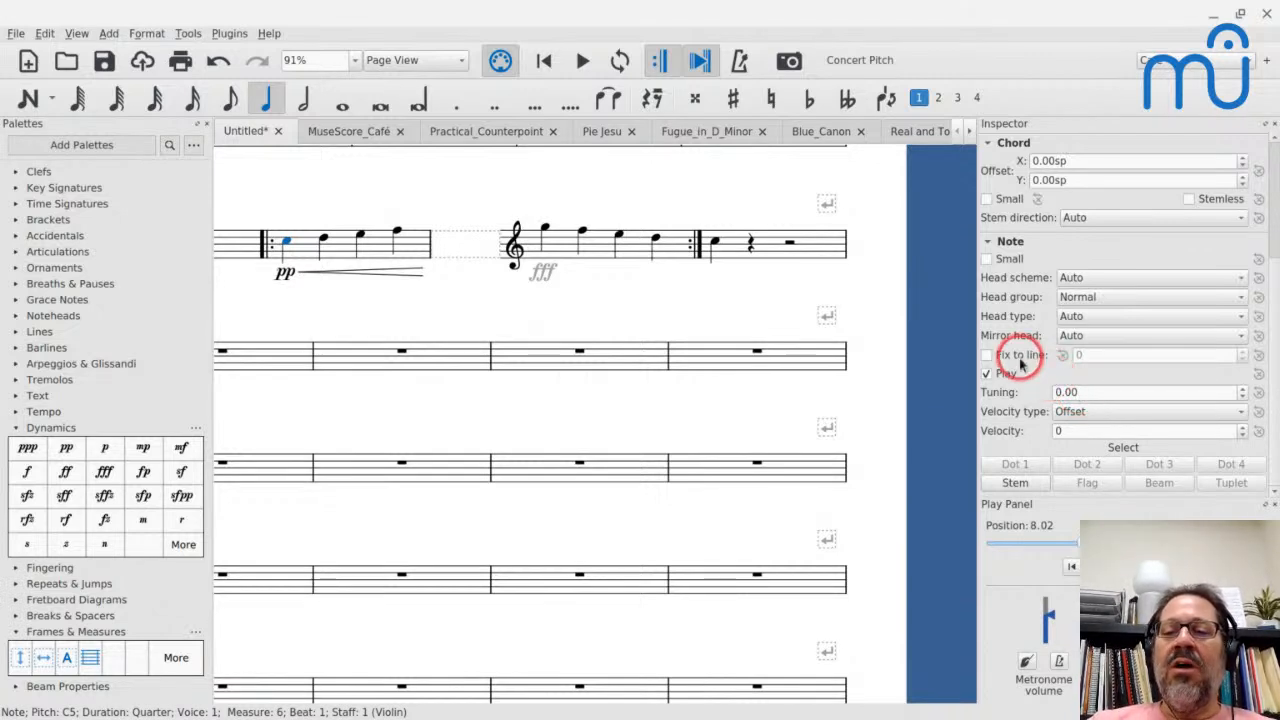
click(285, 273)
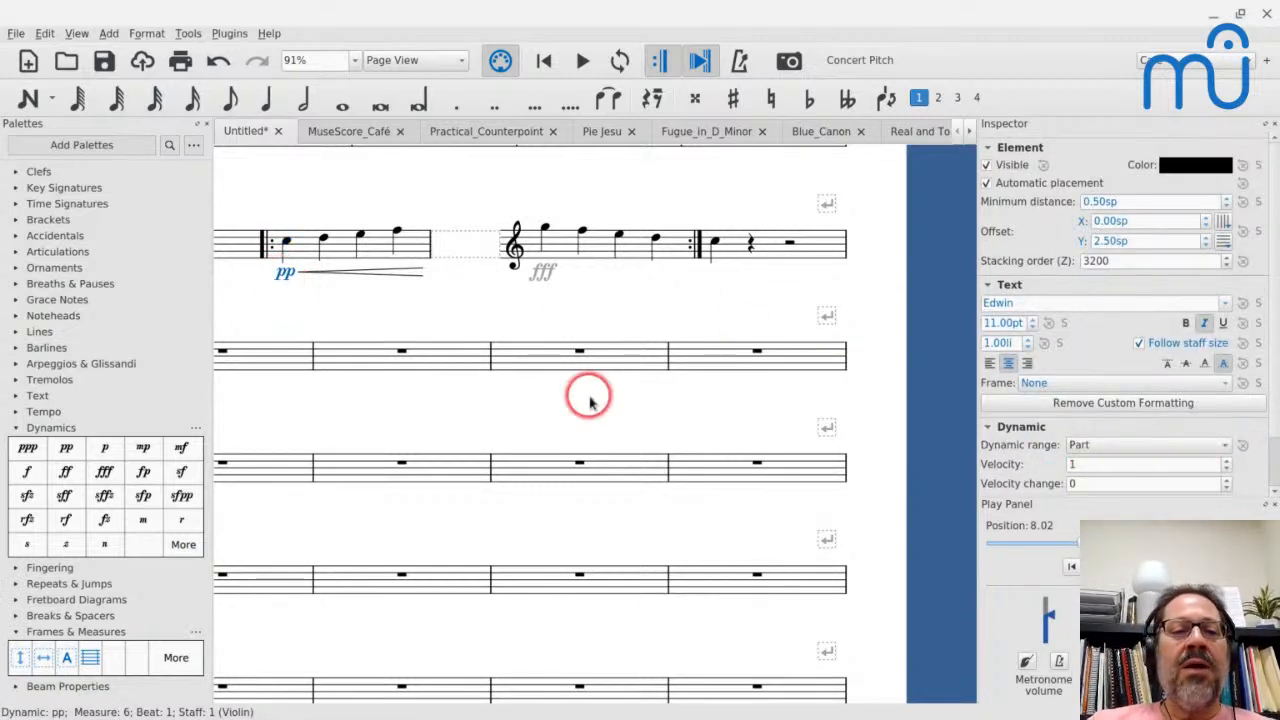
- Replace the pp dynamic on the first note of measure 6 with a ppp dynamic
key(BackSpace)
click(66, 447)
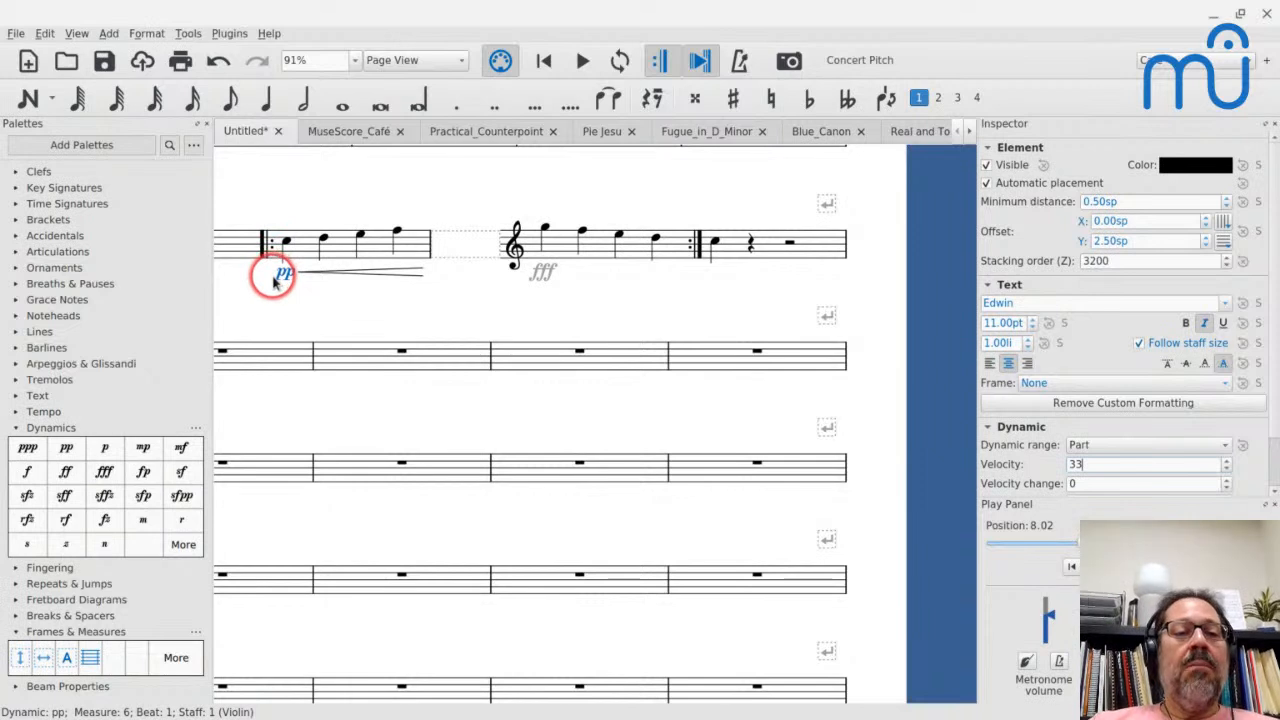
key(BackSpace)
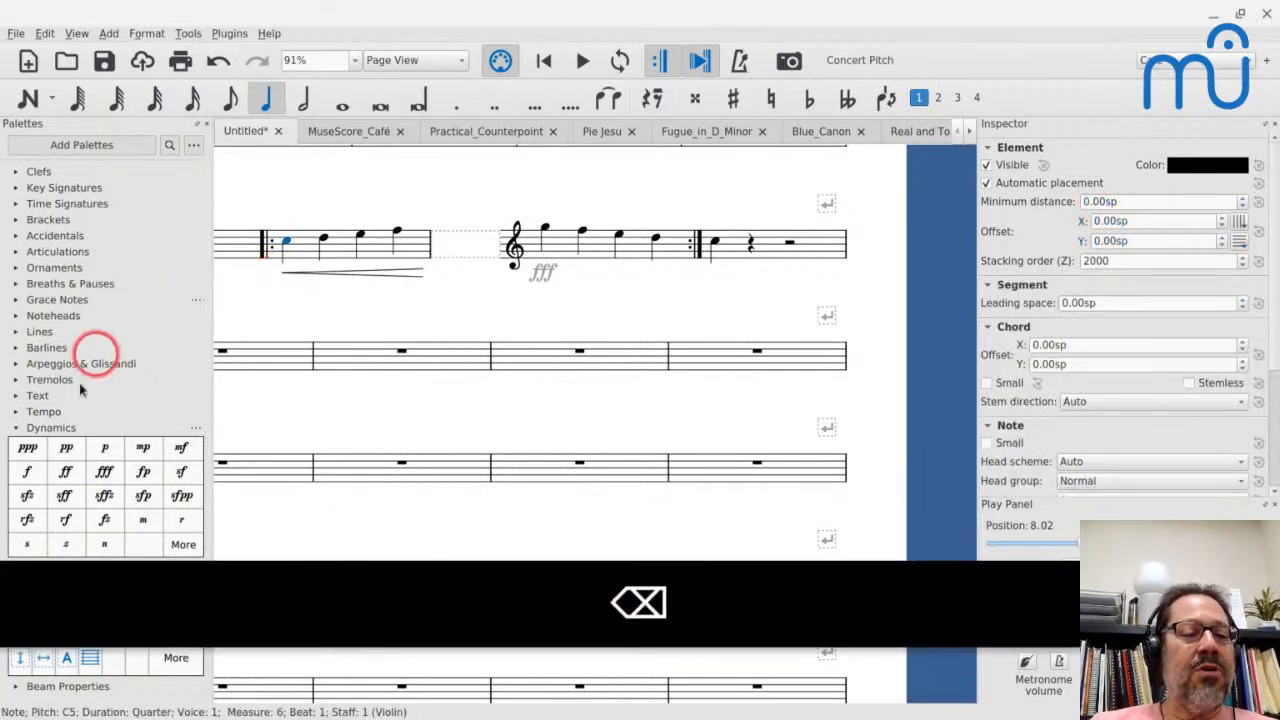
click(28, 448)
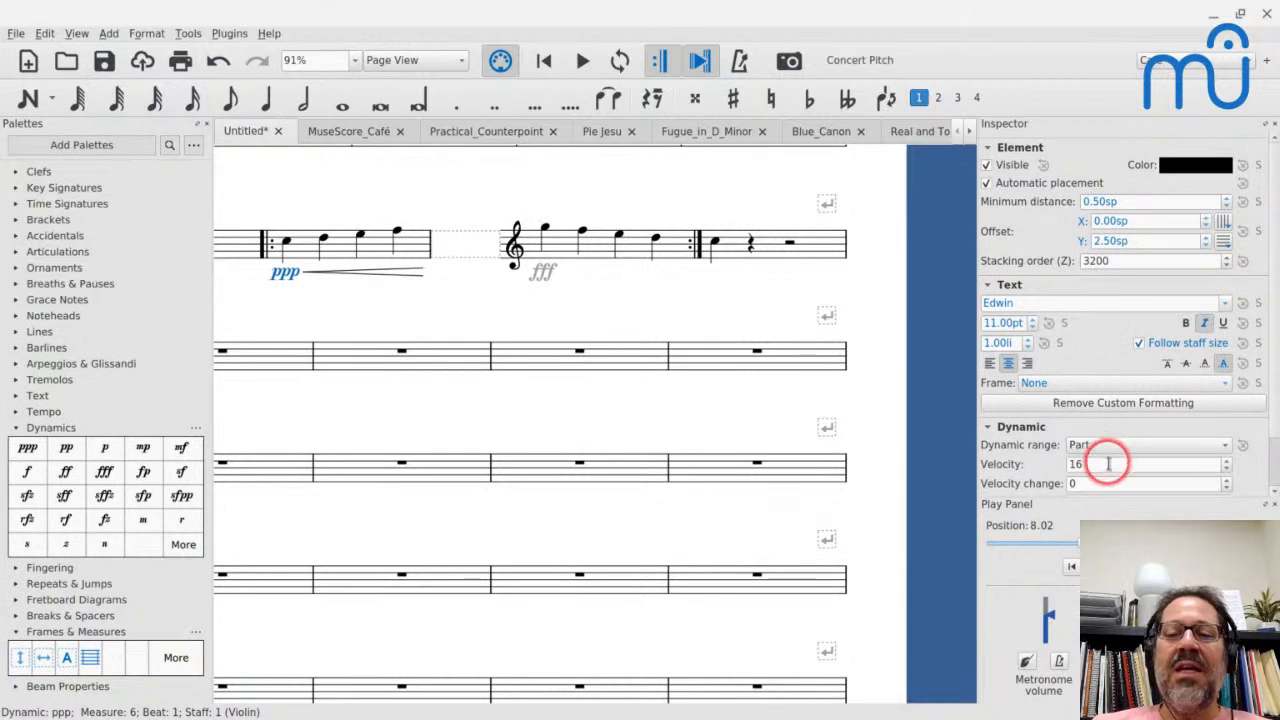
- Play from the first note of measure 6 into measure 7 to hear the crescendo from ppp
click(283, 248)
key(space)
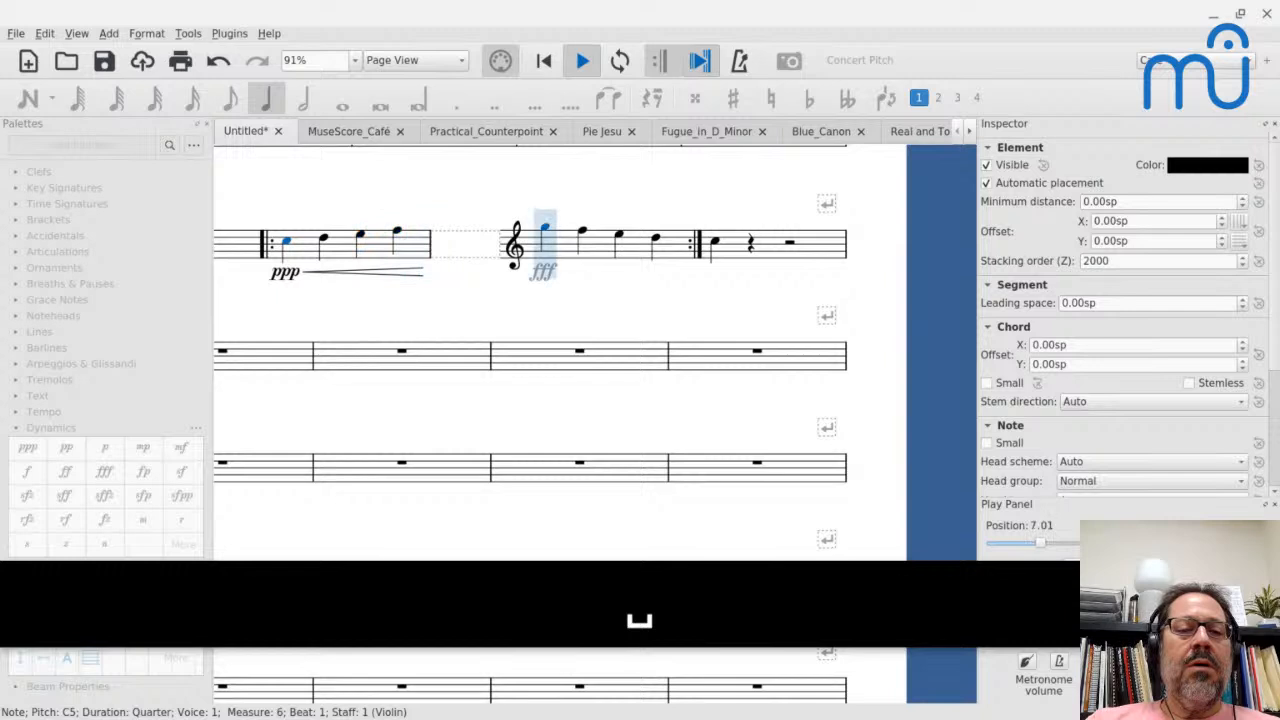
key(space)
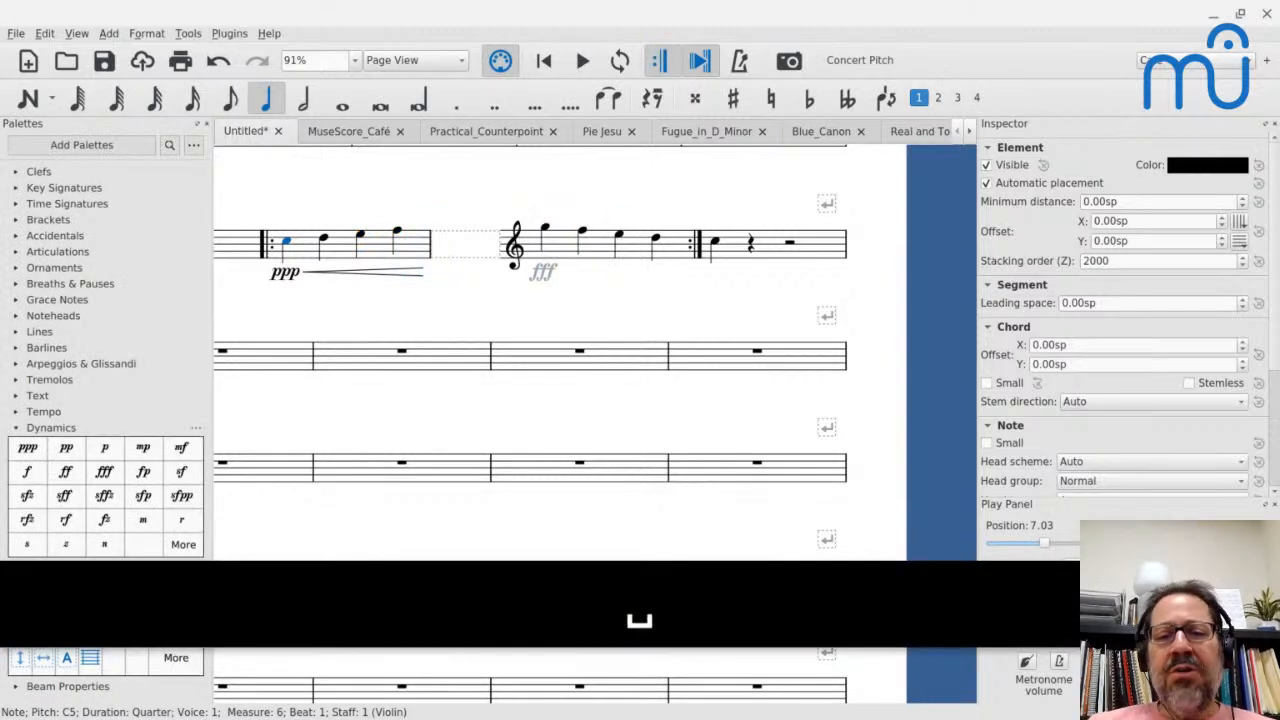
- Make the hidden fff dynamic at the start of measure 7 visible and clear the selection
click(535, 271)
key(v)
key(Escape)
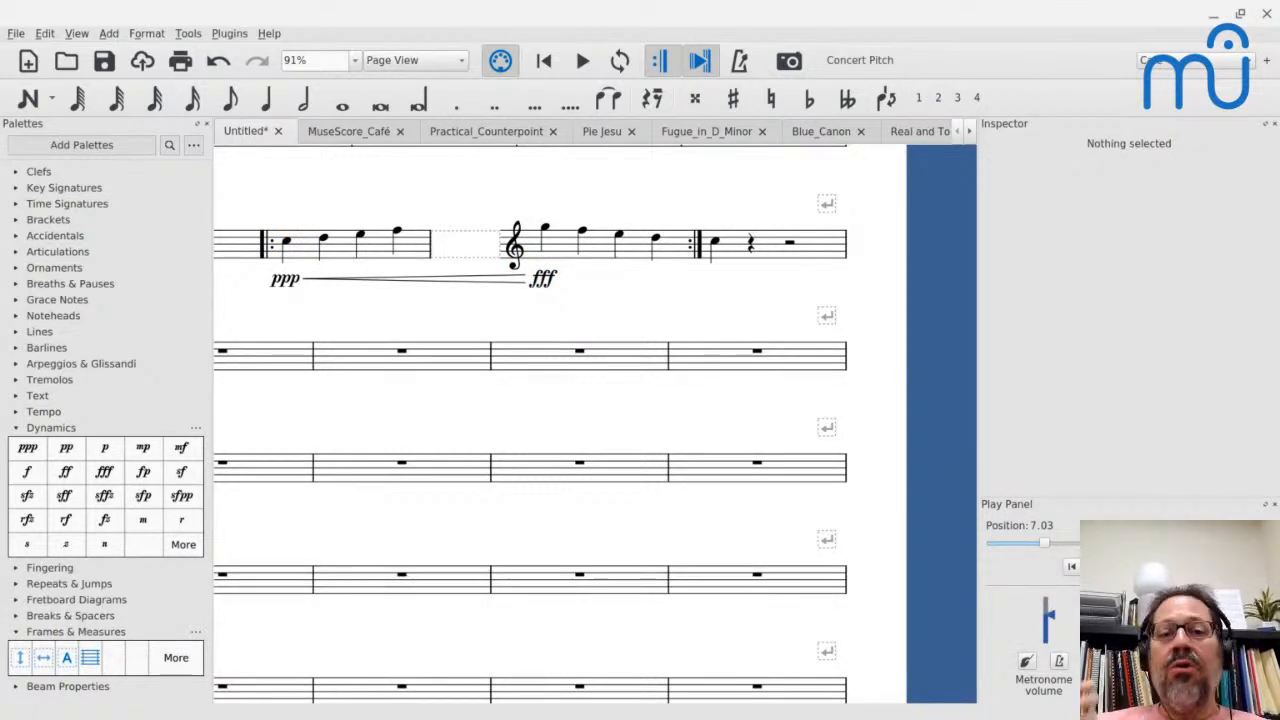
key(Escape)
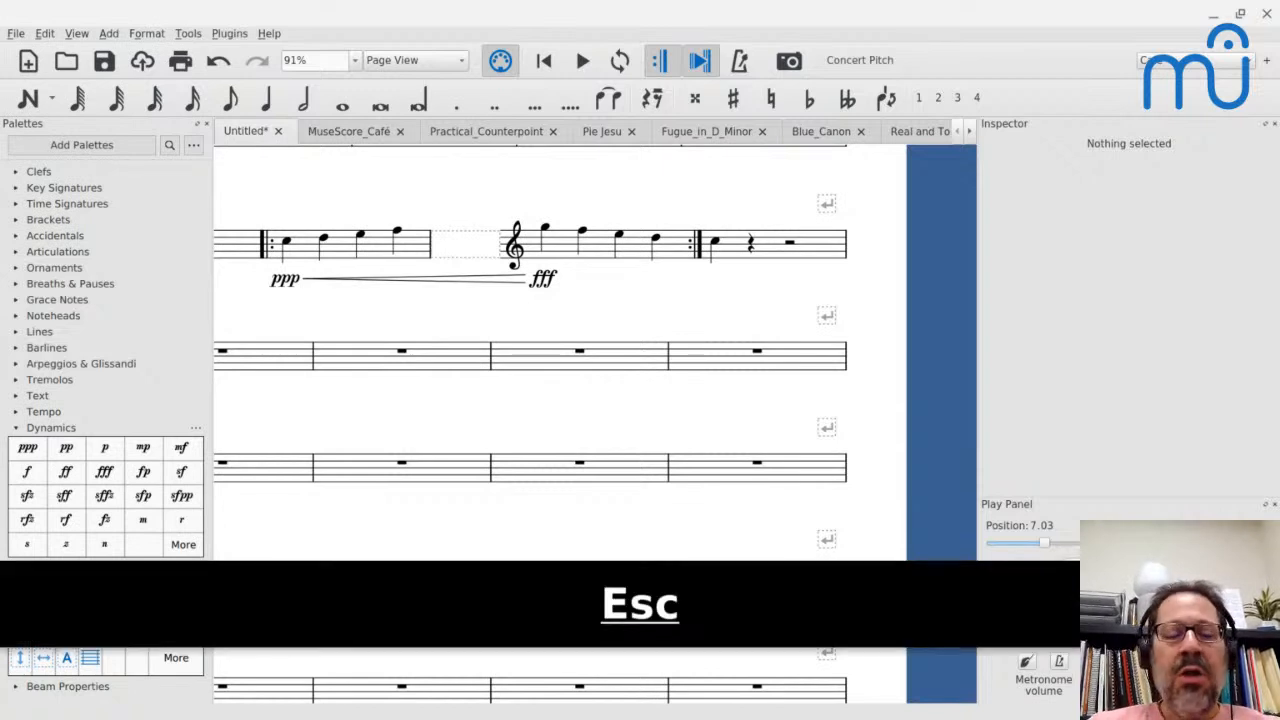
- Play the ppp to fff crescendo from the first note of measure 6, stopping in measure 7
click(285, 245)
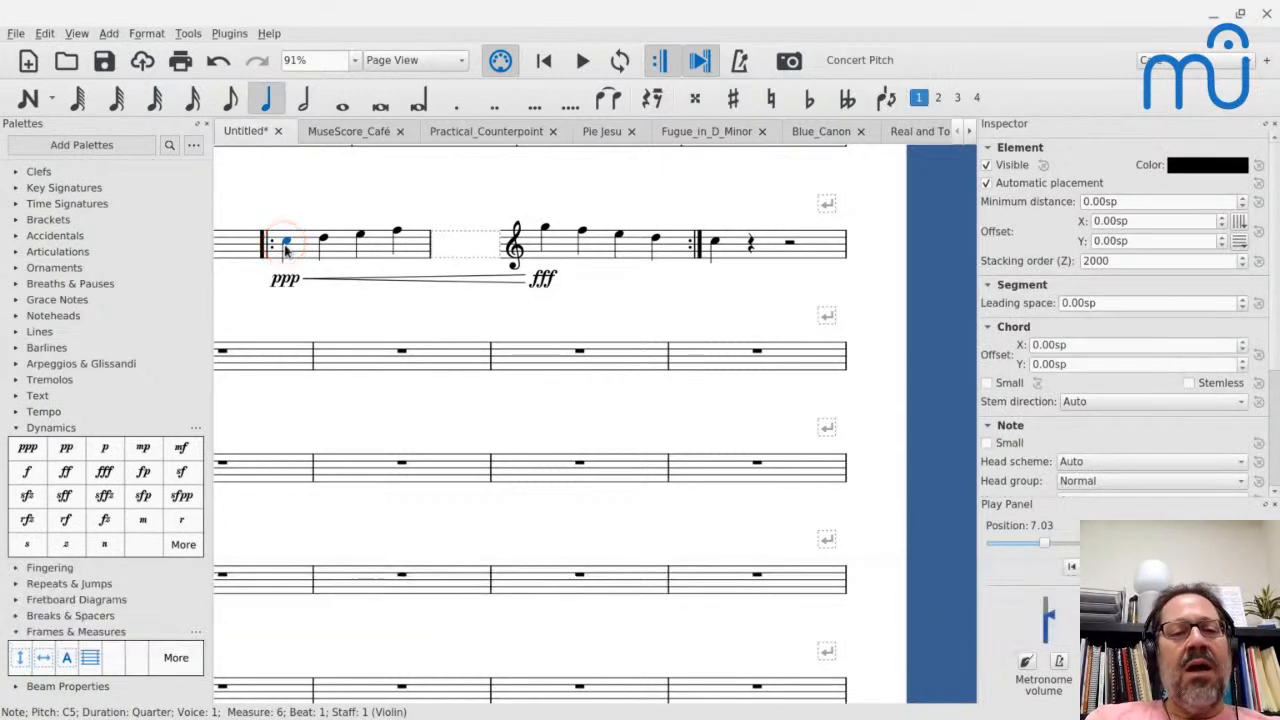
key(space)
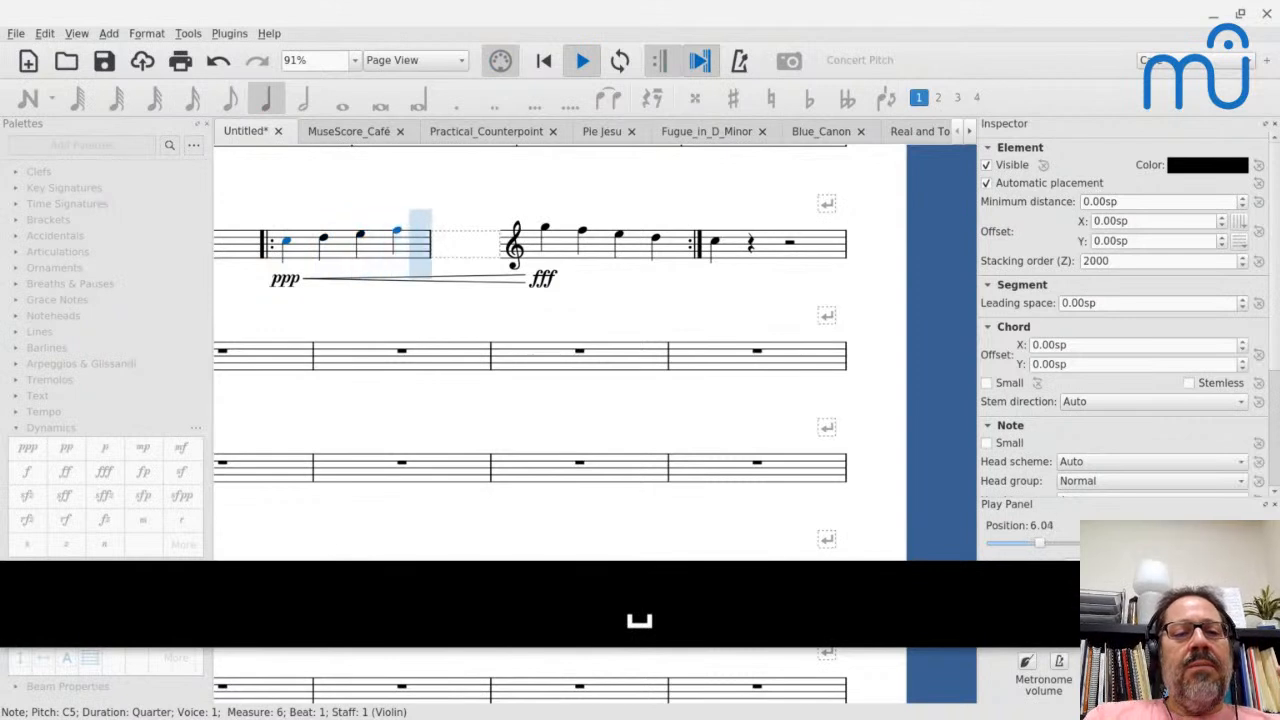
key(space)
- Set the dynamics method of the crescendo hairpin in measure 6 to Exponential
scroll(343, 291, down, 2)
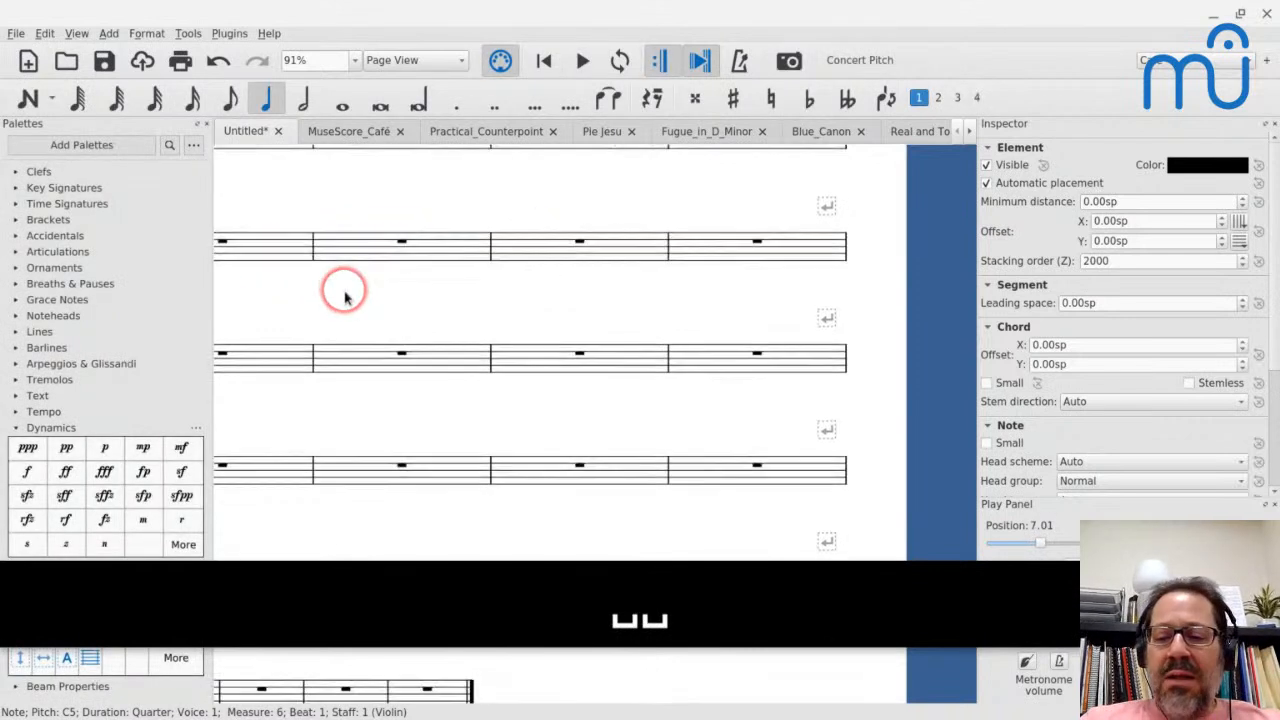
scroll(345, 297, up, 2)
scroll(345, 297, left, 1)
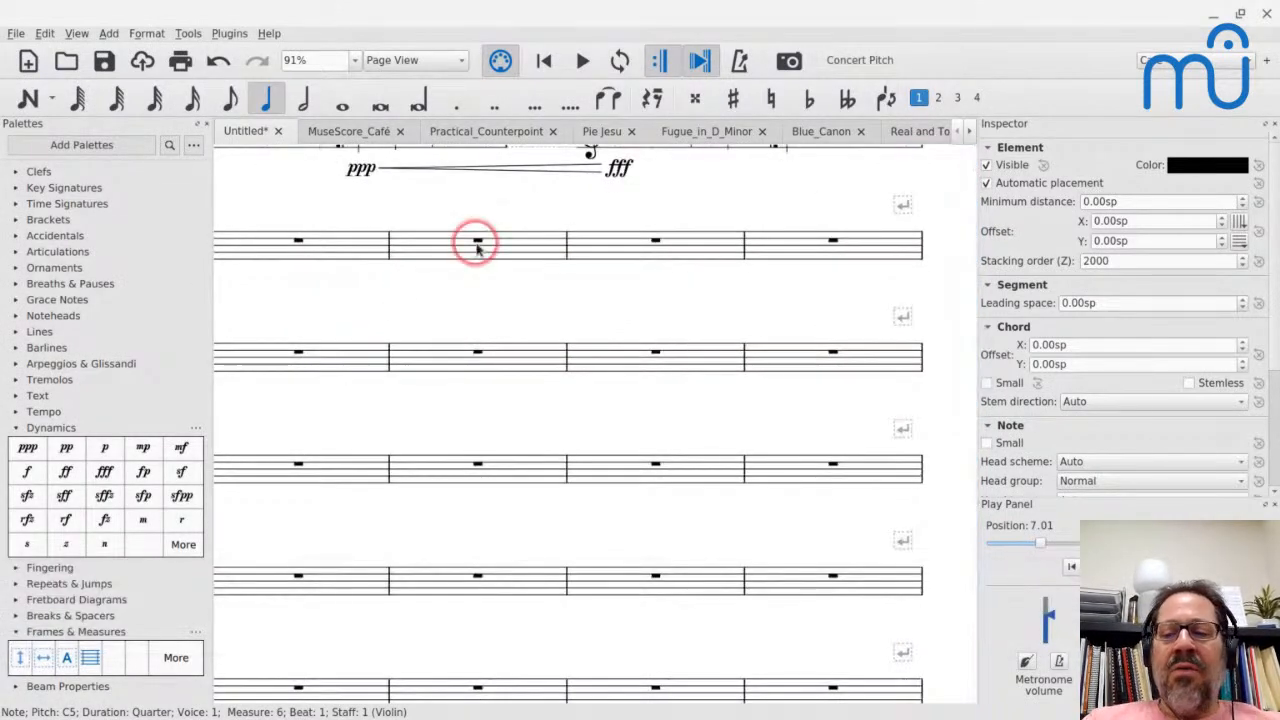
scroll(1048, 375, down, 3)
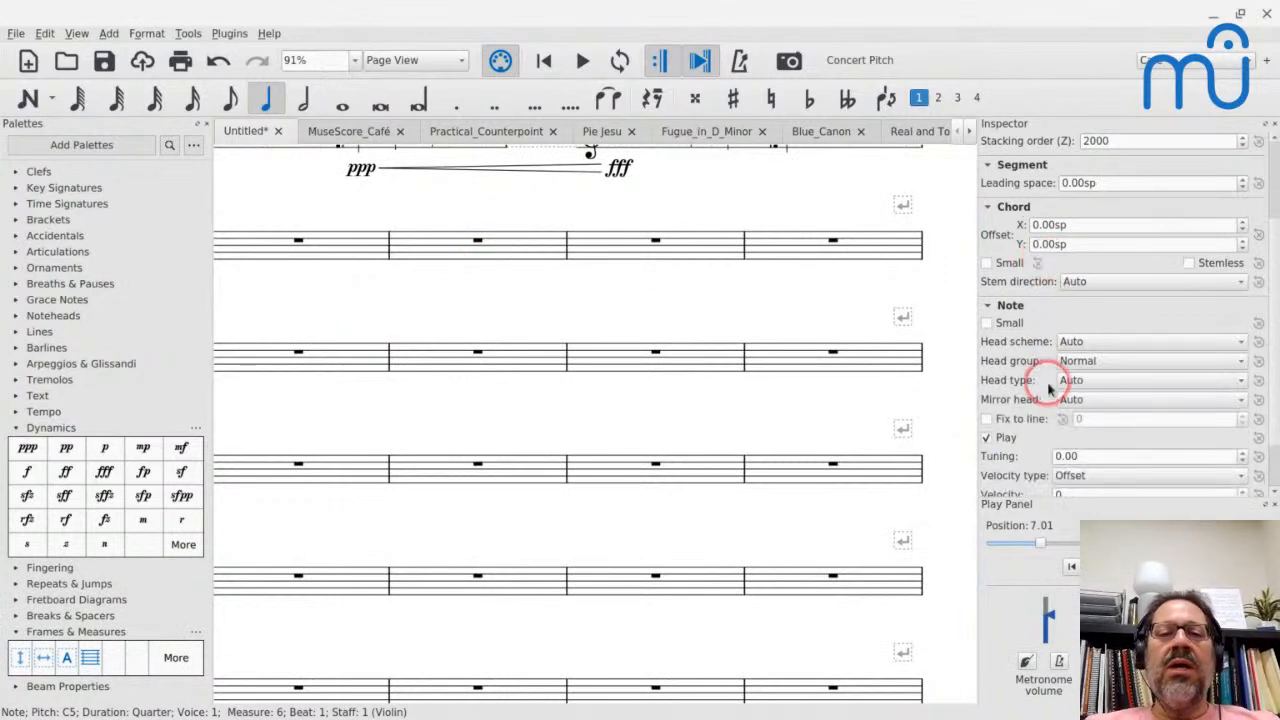
click(557, 166)
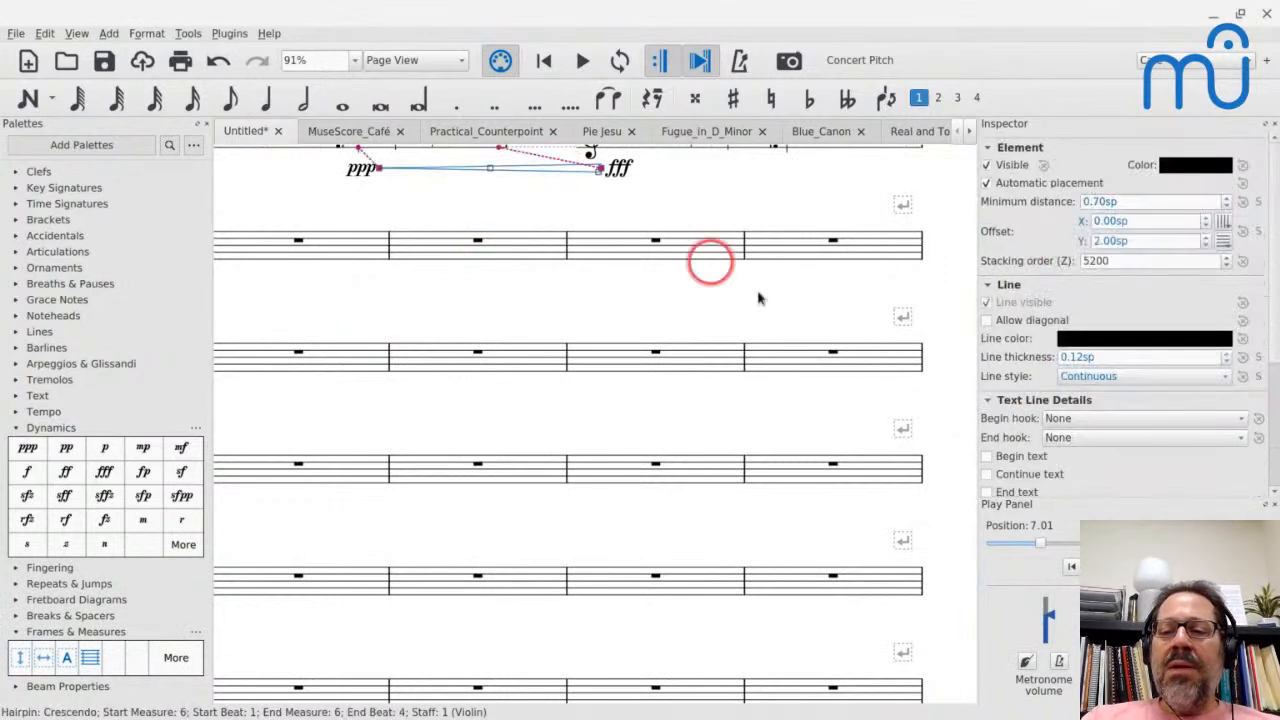
scroll(1012, 425, down, 5)
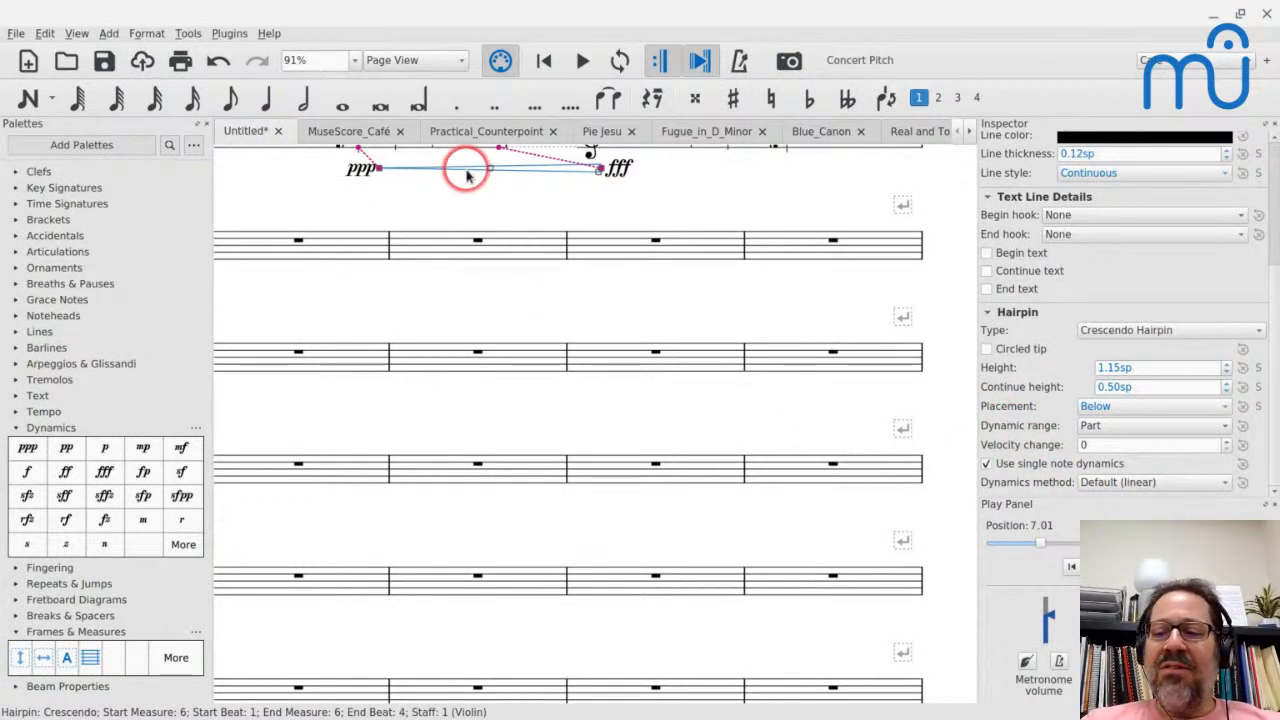
click(1110, 483)
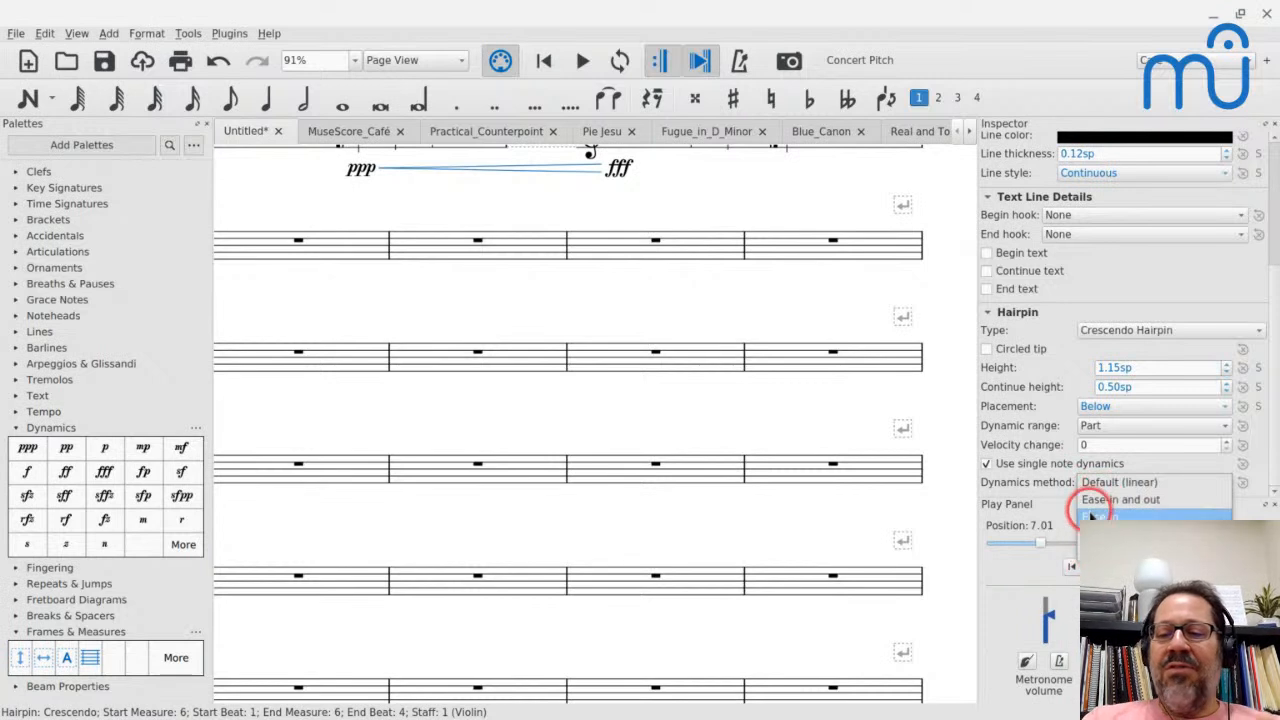
click(1078, 548)
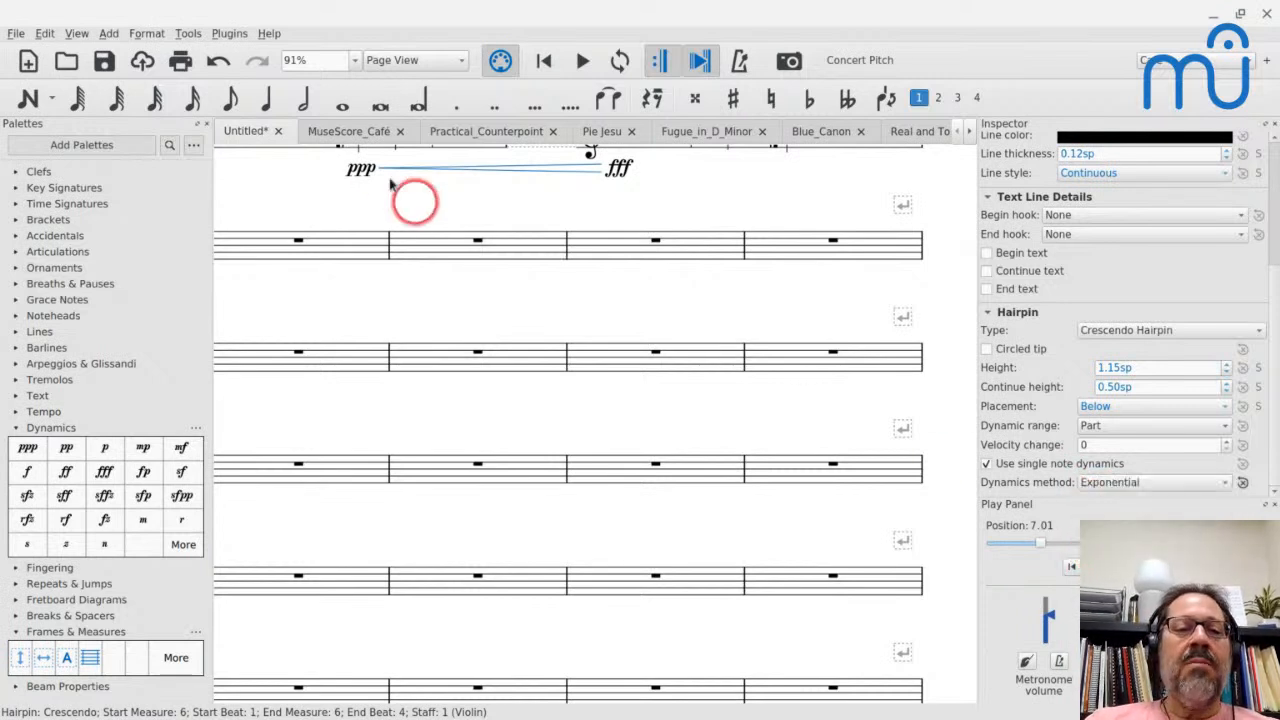
- Play the exponential crescendo twice from the start of measure 6 into measure 7
scroll(361, 200, up, 3)
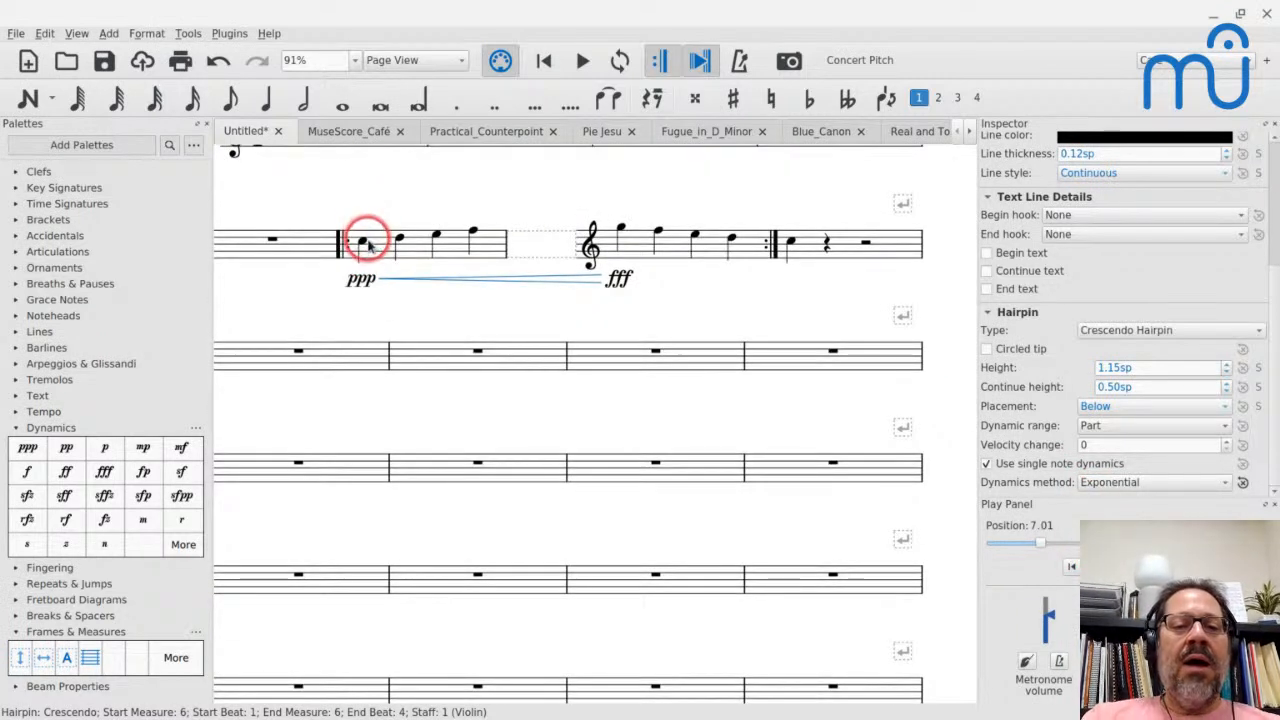
click(362, 241)
key(space)
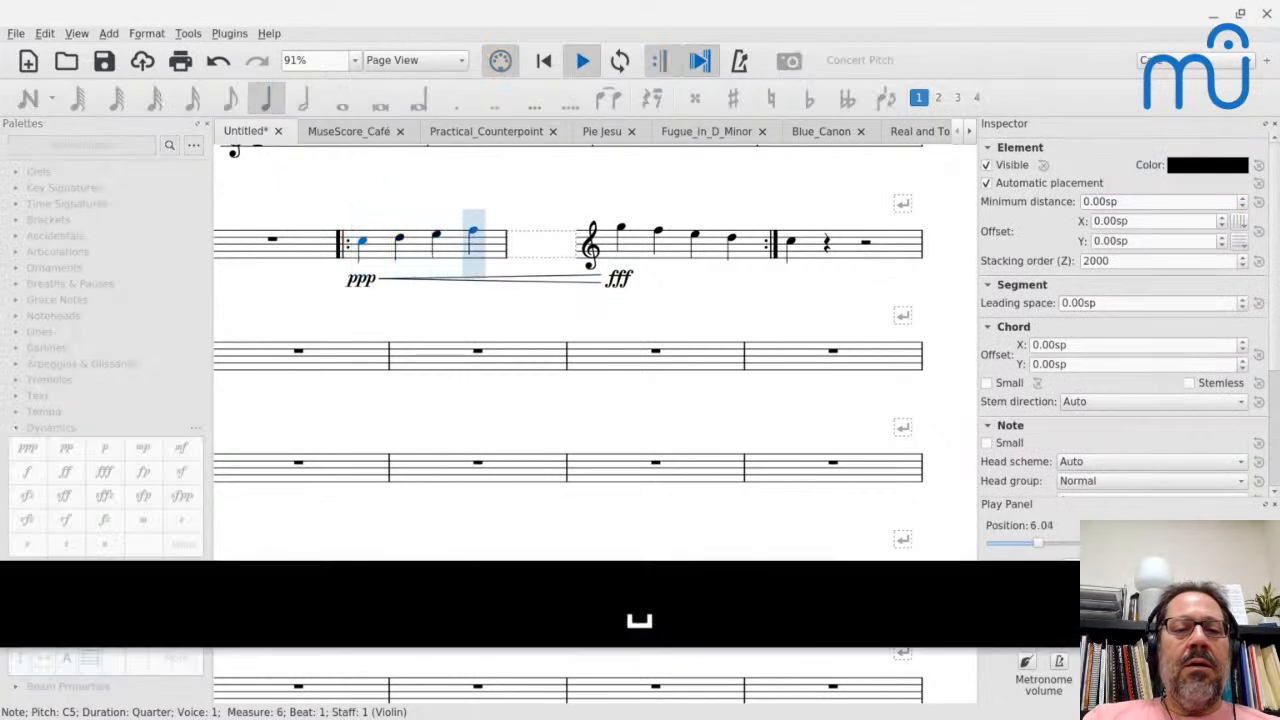
key(space)
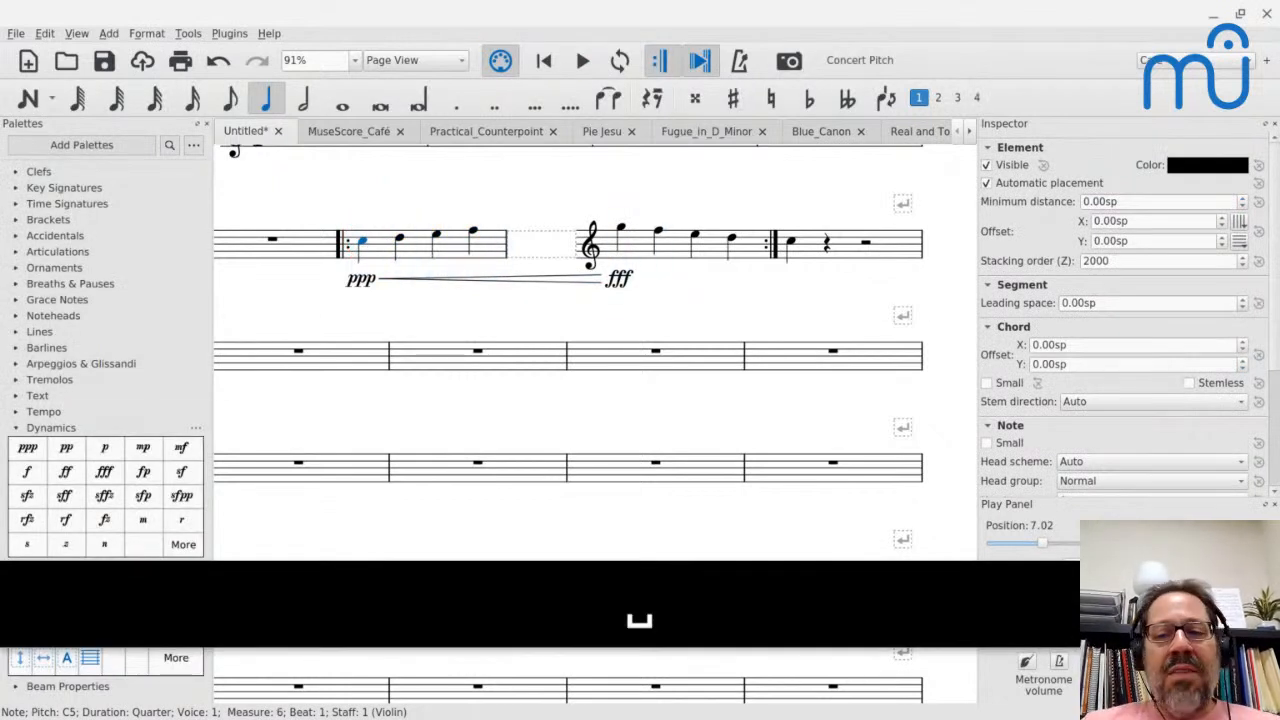
click(366, 249)
key(space)
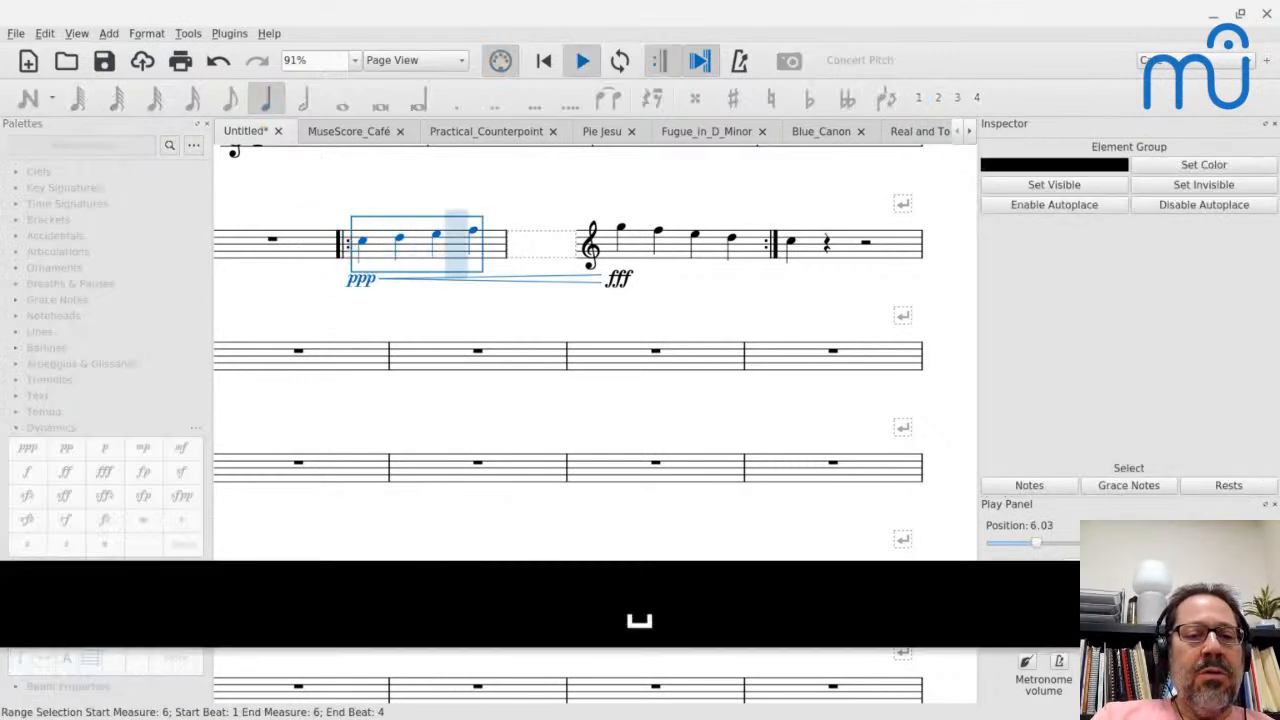
key(space)
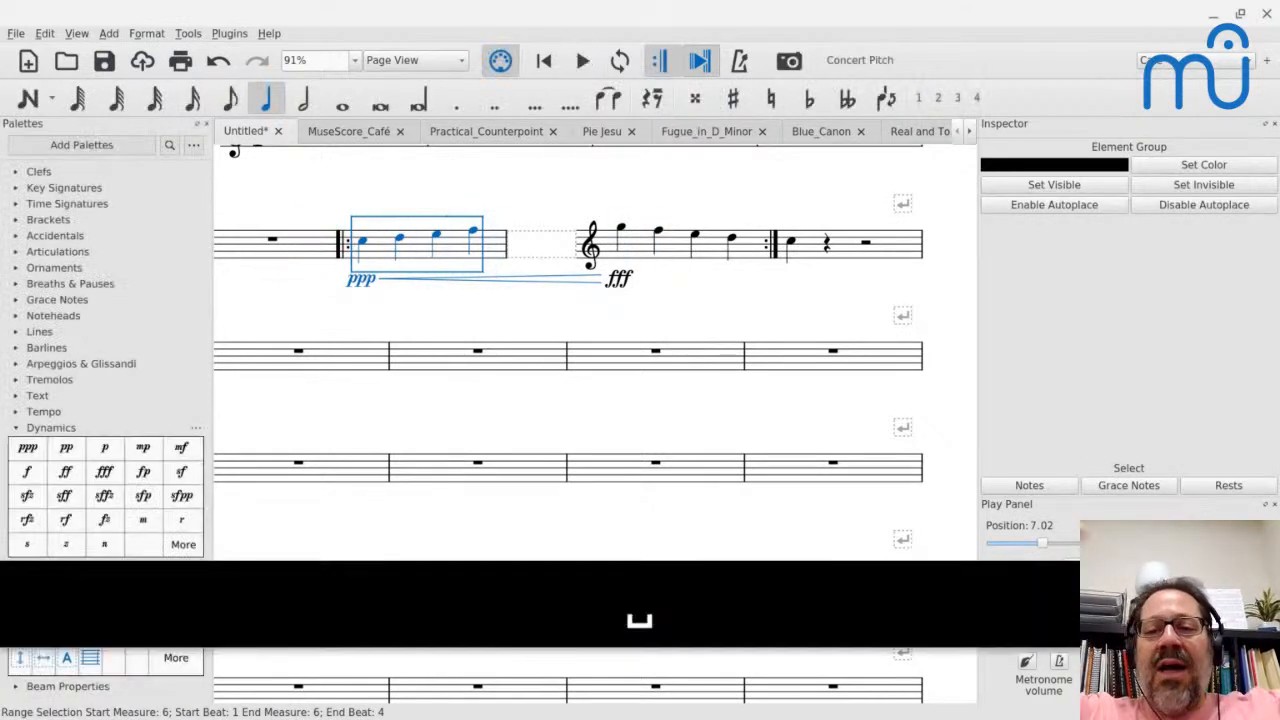
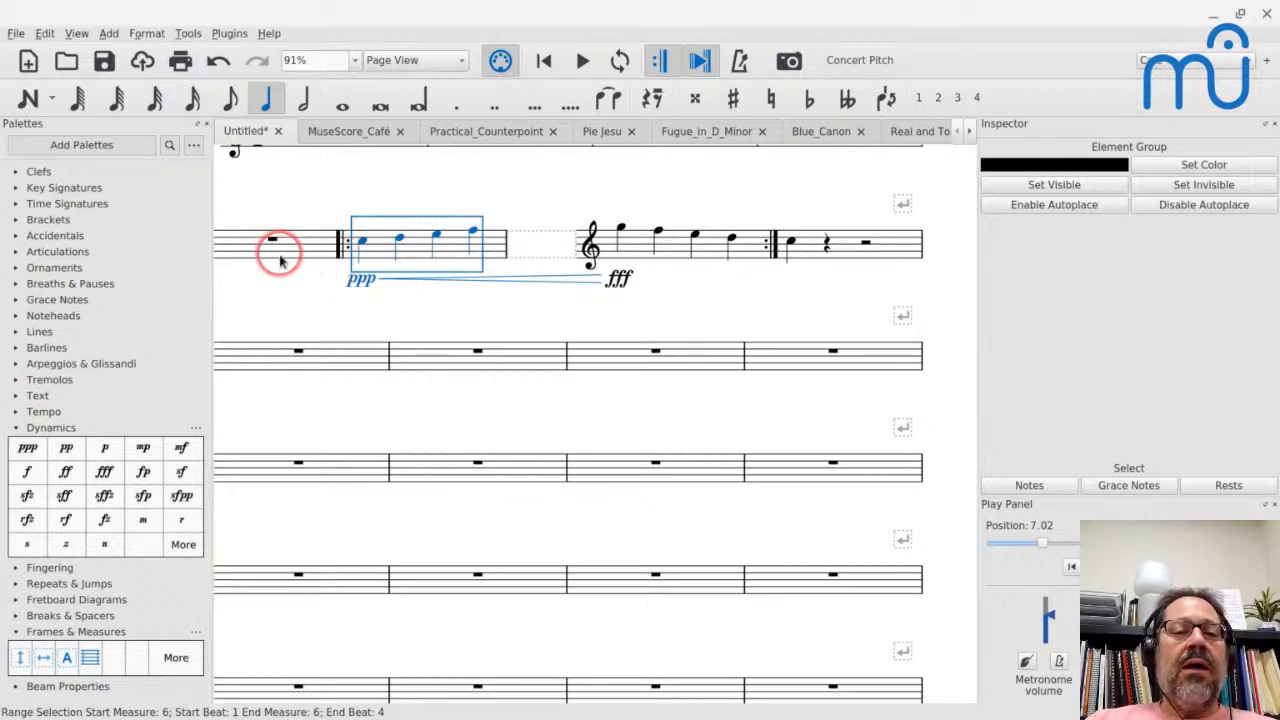
- Switch to the MuseScore_Café score and view the Trumpet's Staff/Part Properties, closing them without changes
scroll(281, 261, left, 5)
scroll(281, 261, right, 2)
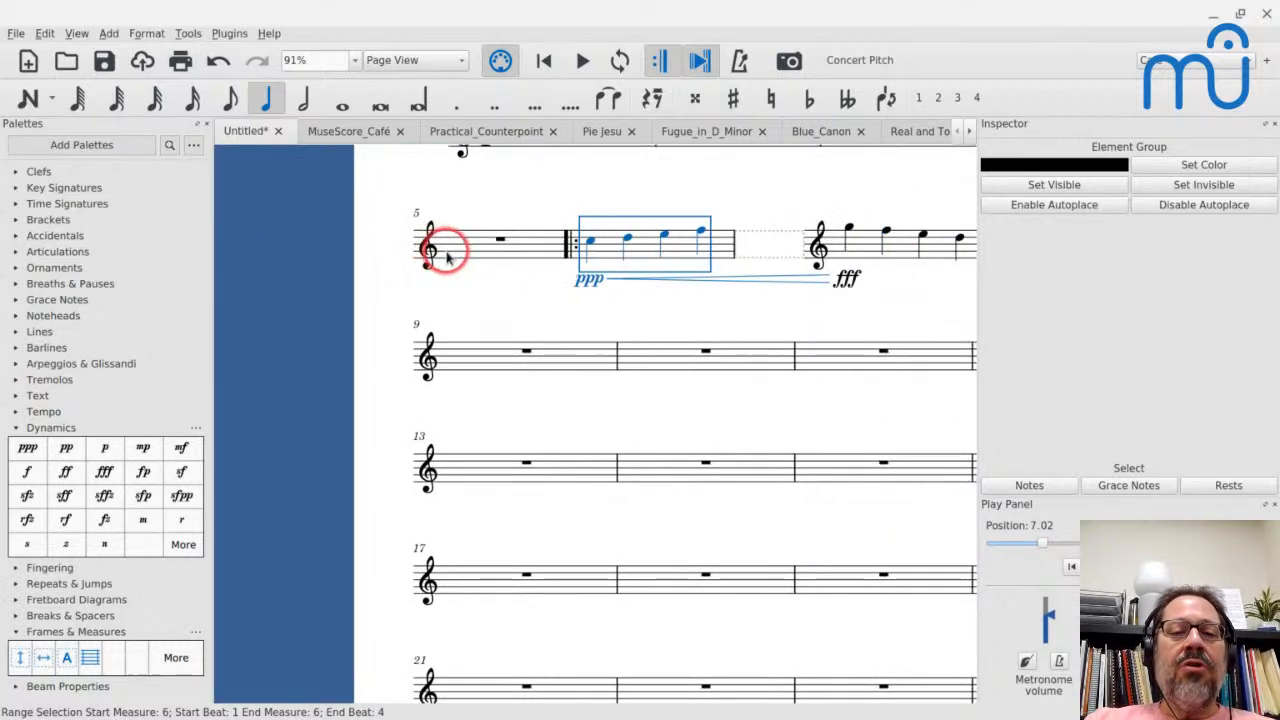
scroll(443, 249, right, 1)
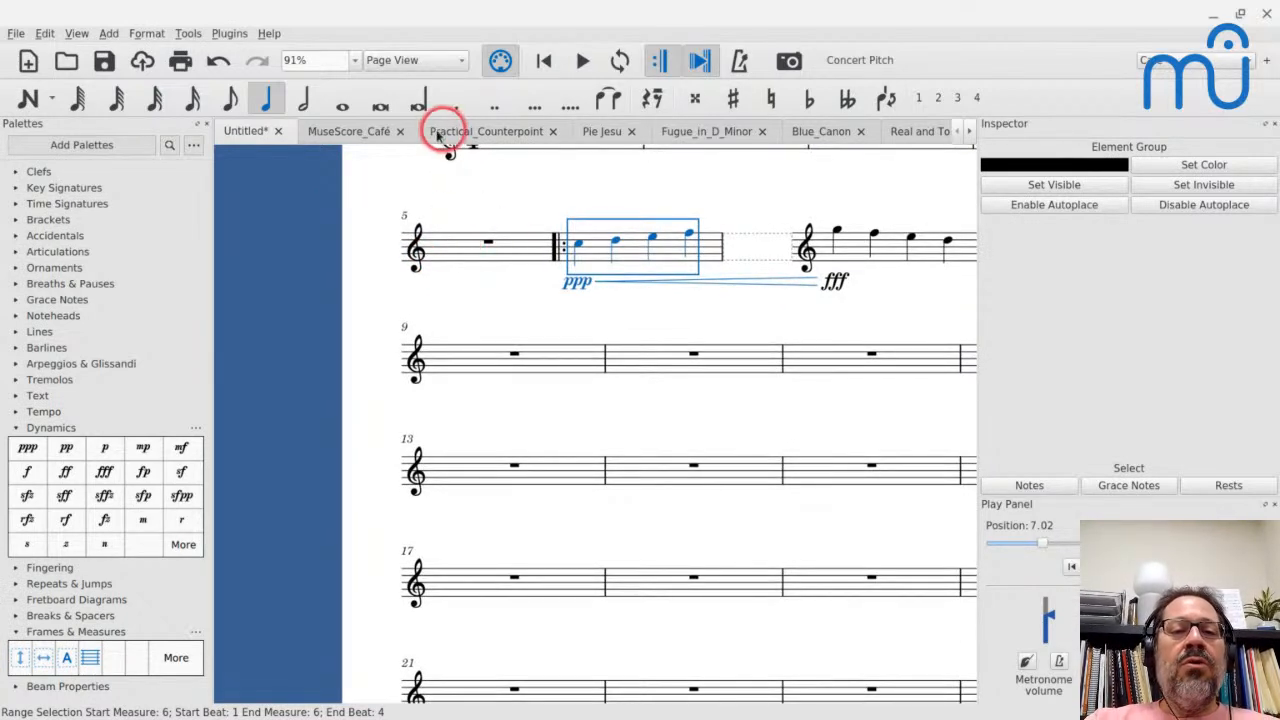
click(338, 129)
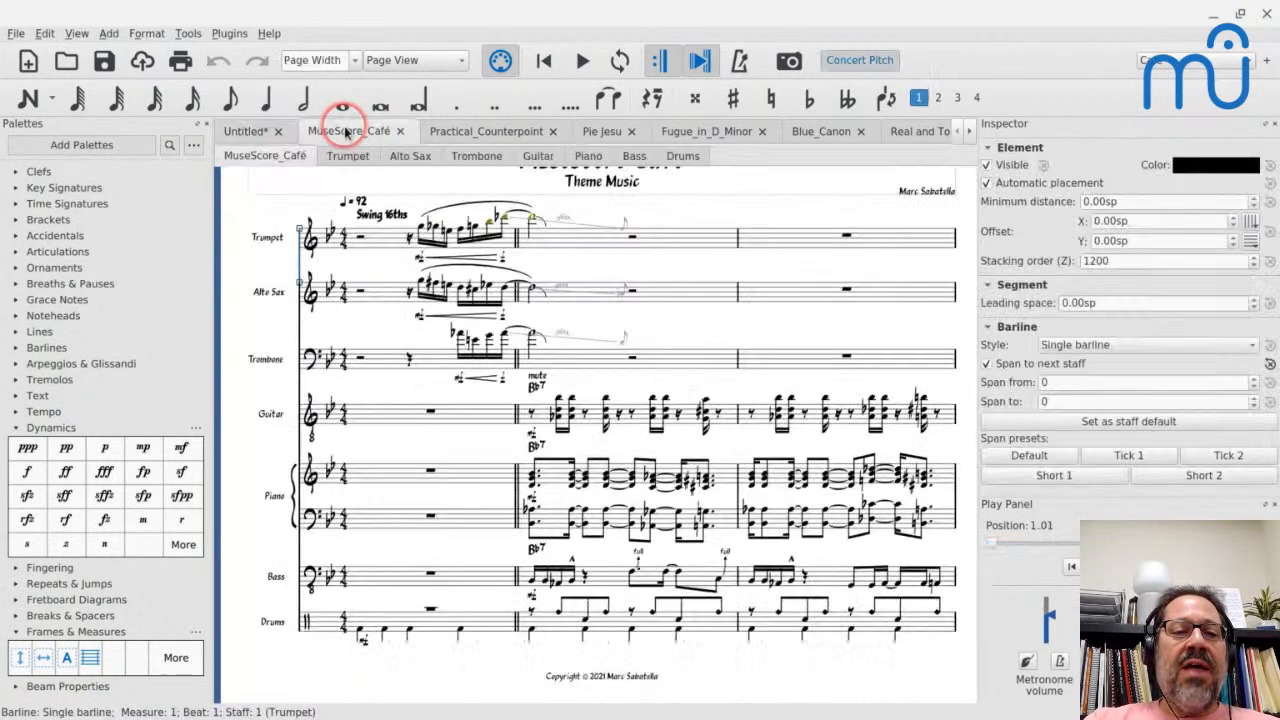
click(267, 240)
double_click(268, 244)
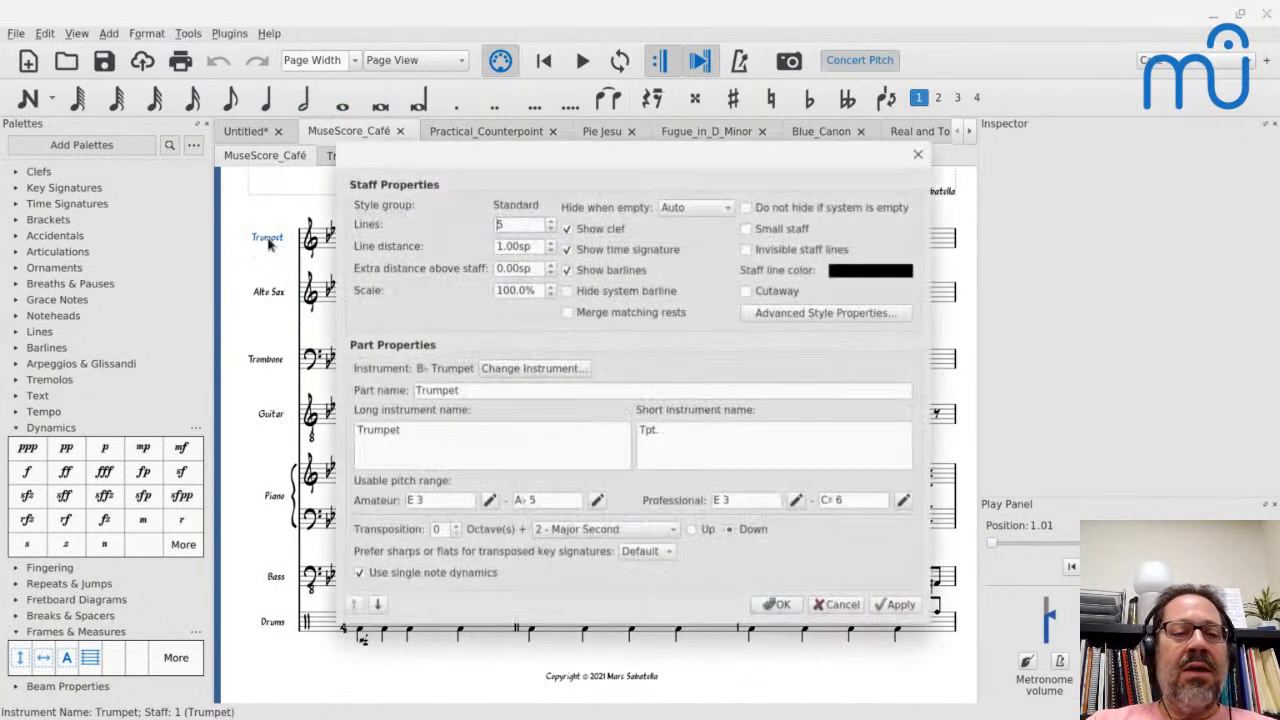
click(915, 156)
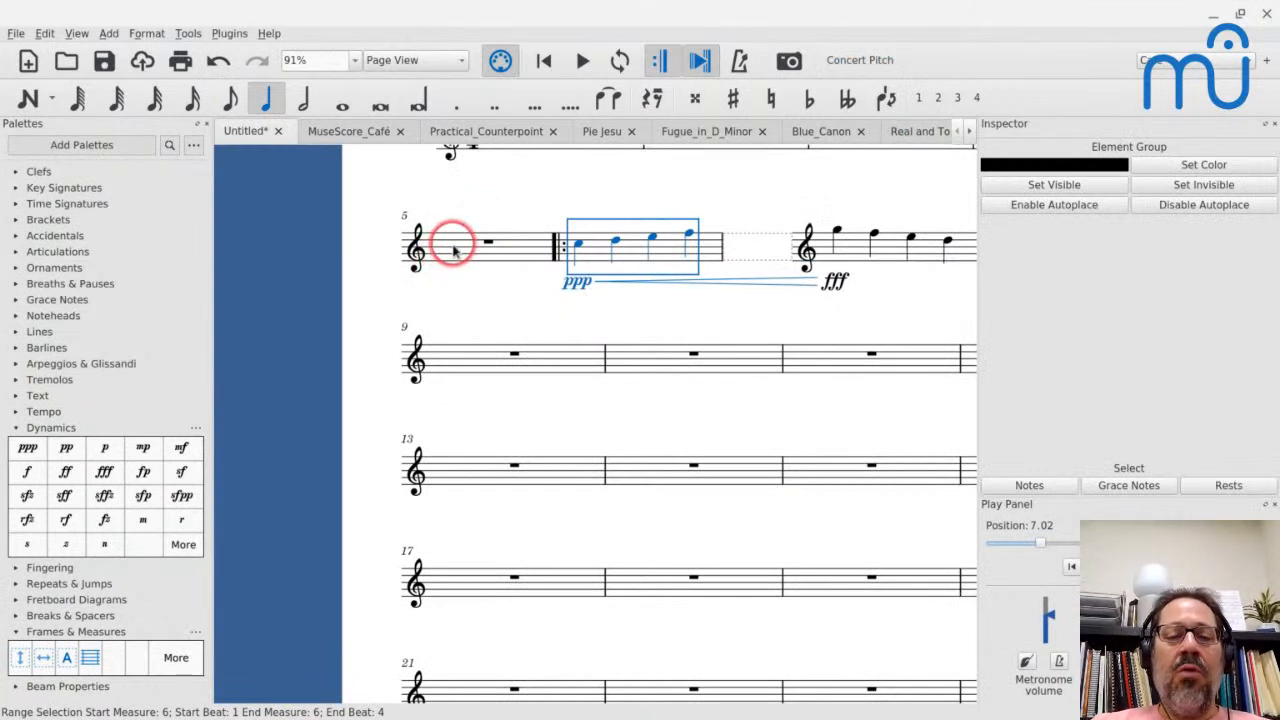
- View the Staff/Part Properties of the Violin staff in the untitled score and cancel without changes
click(453, 250)
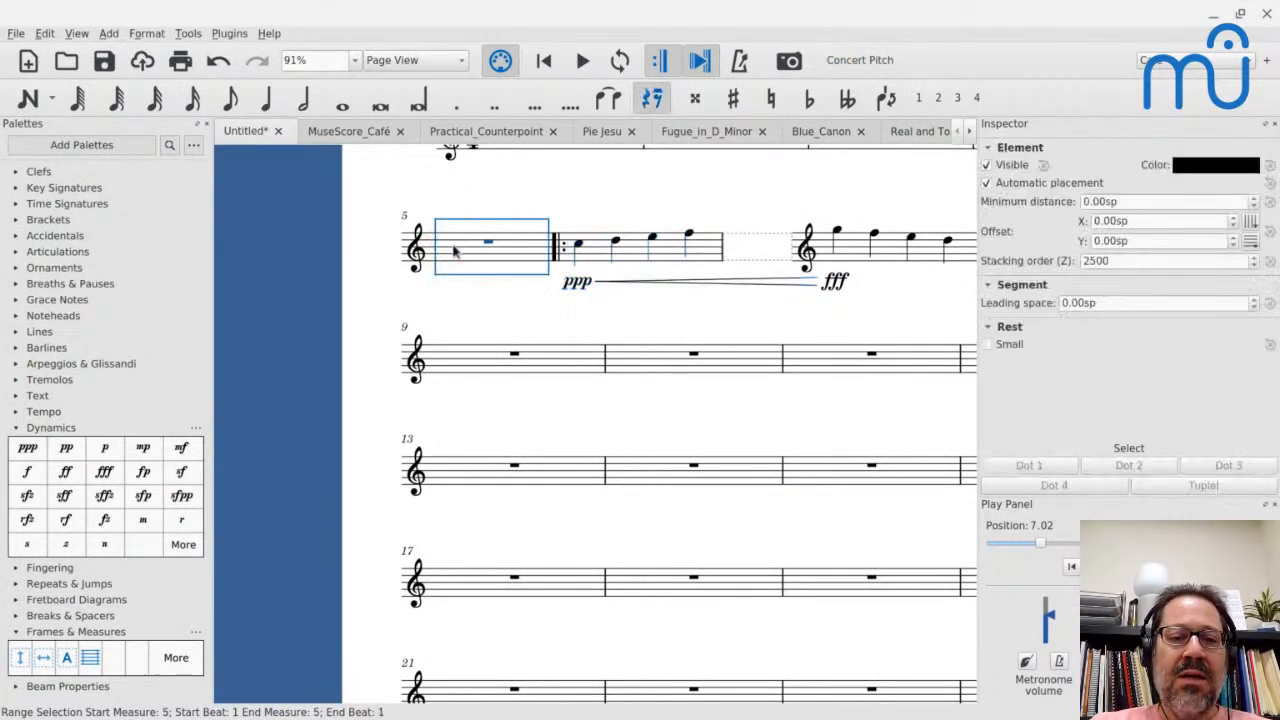
right_click(453, 250)
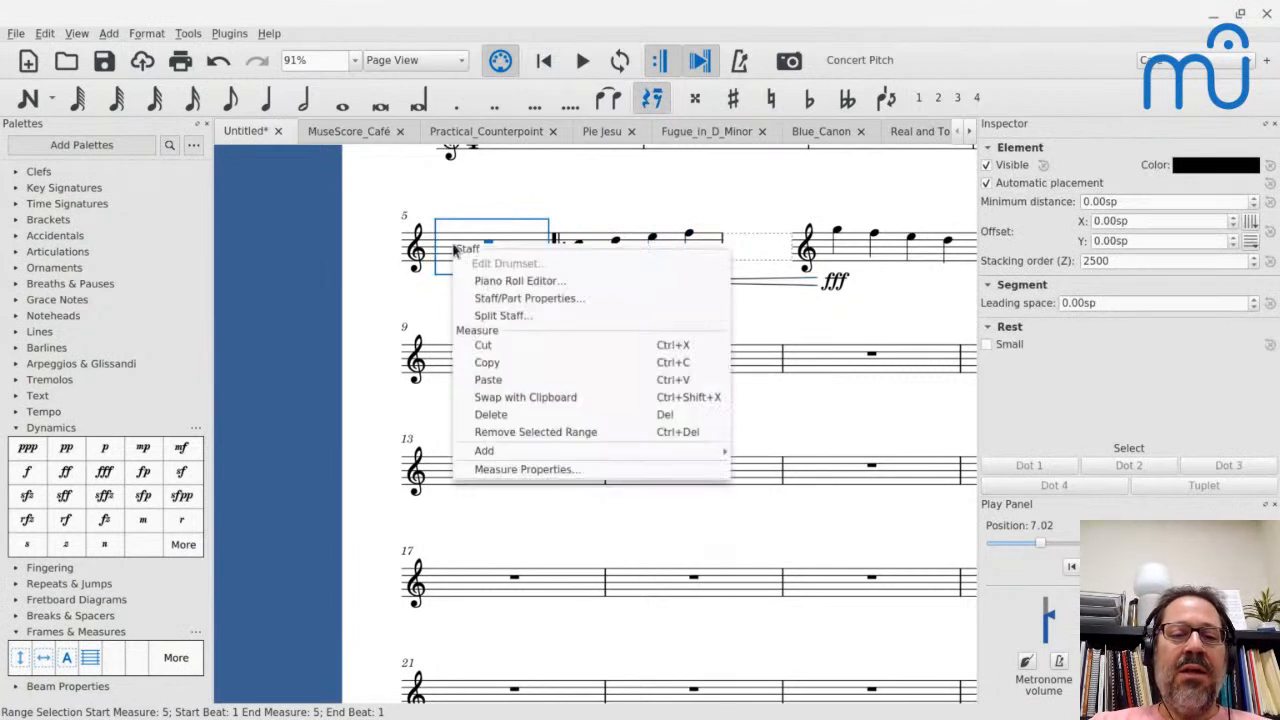
click(492, 304)
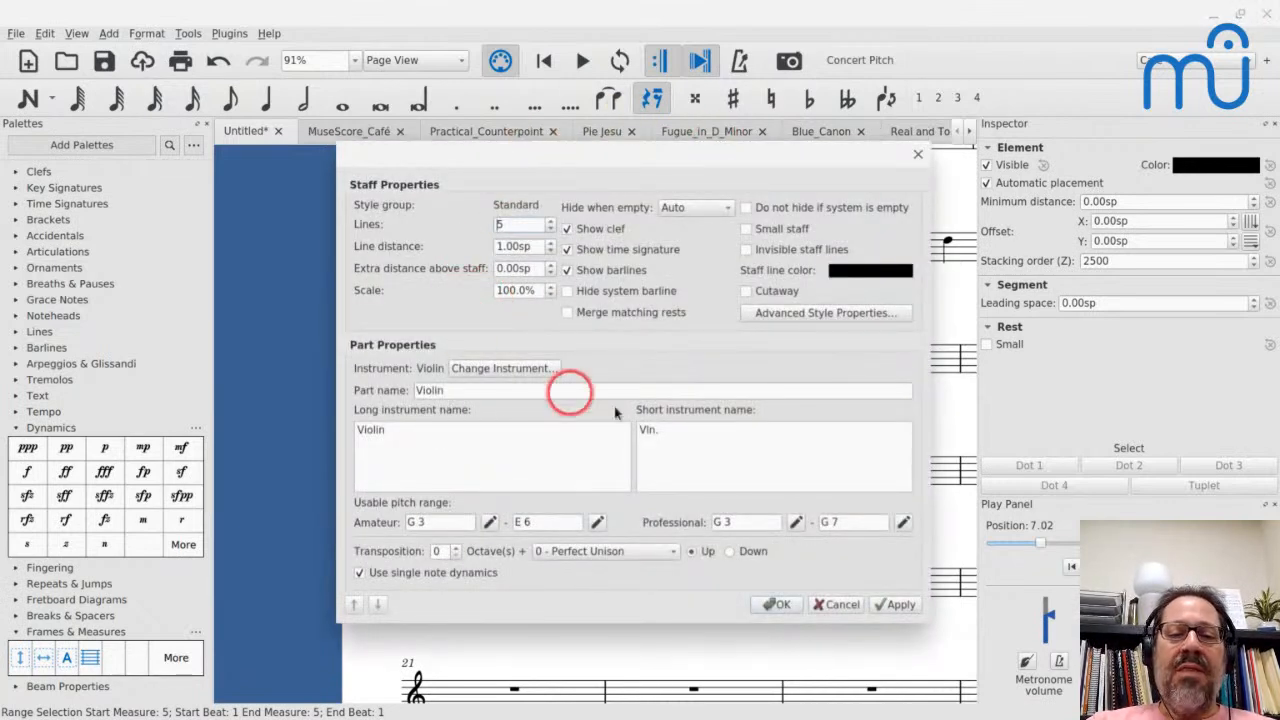
click(841, 604)
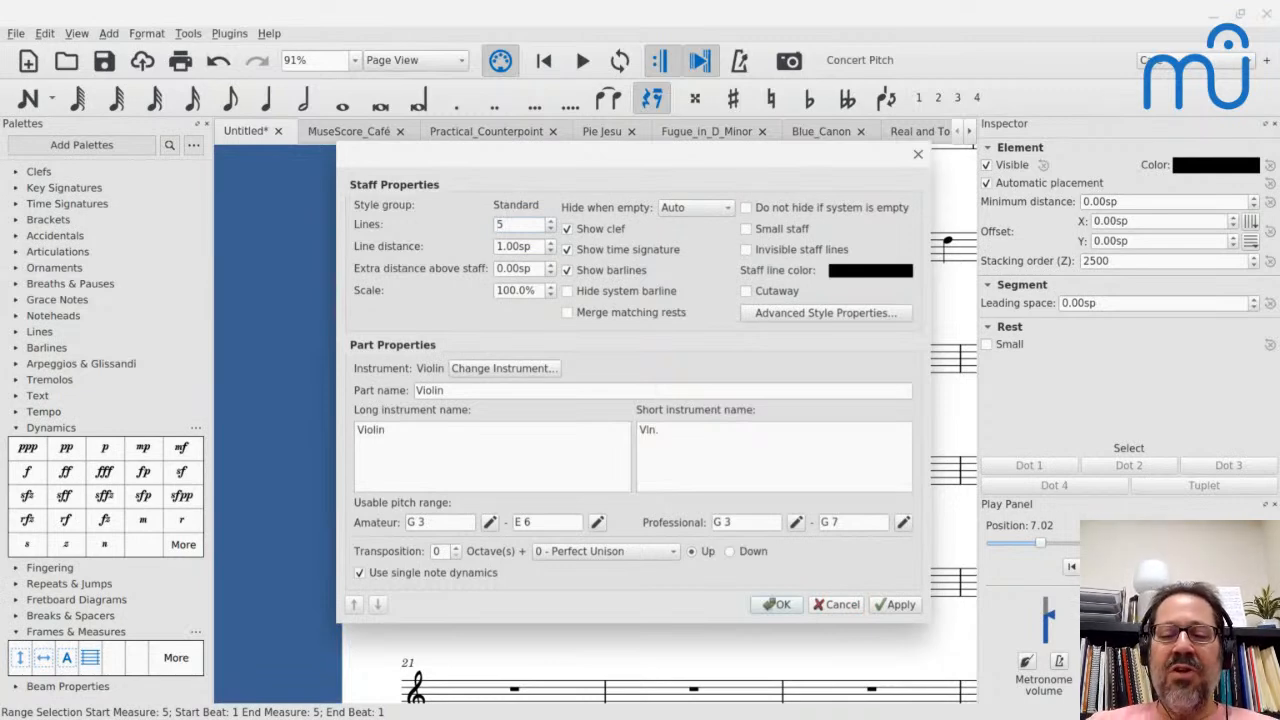
click(848, 608)
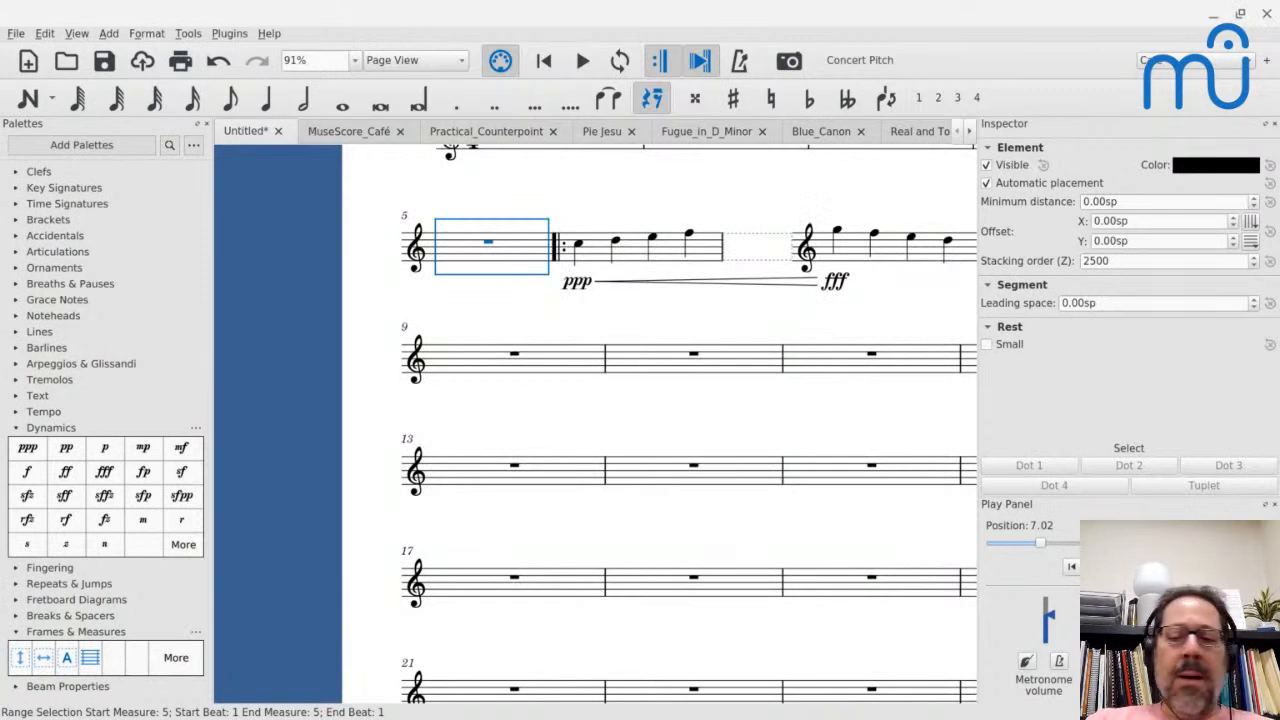
- Delete the crescendo hairpin in measure 6 and the horizontal frame between measures 6 and 7
scroll(717, 443, up, 4)
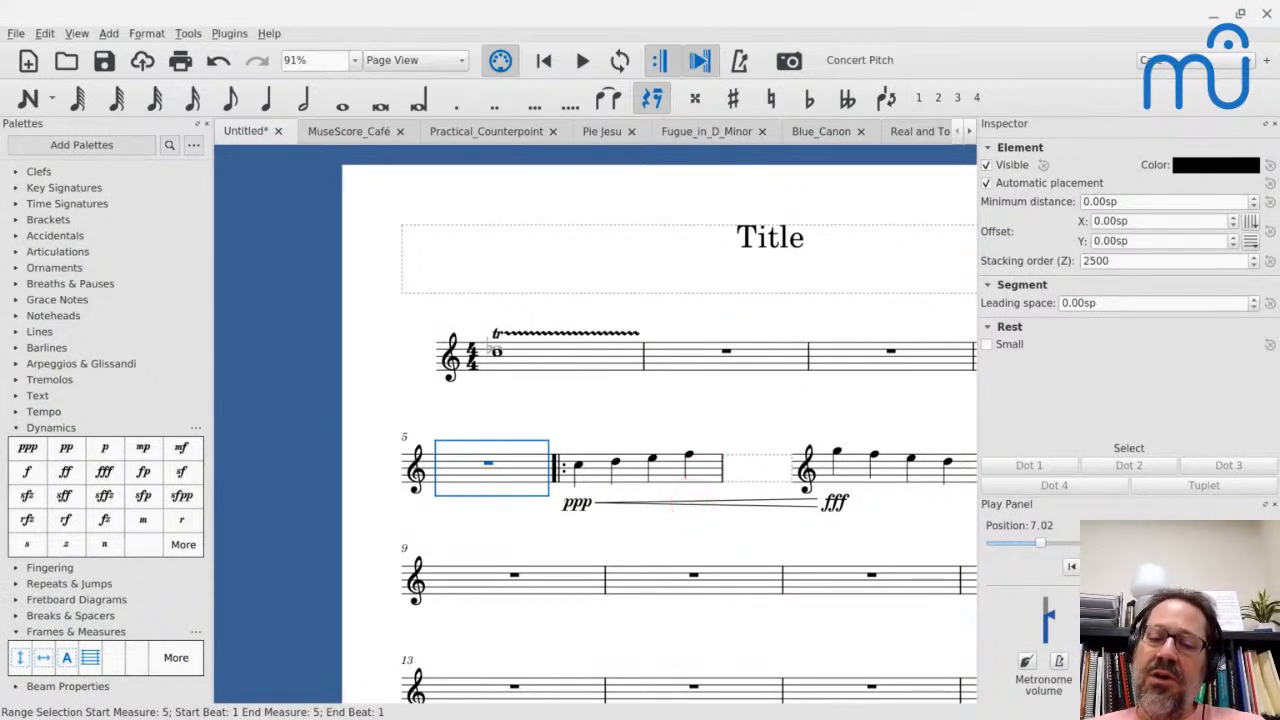
click(697, 506)
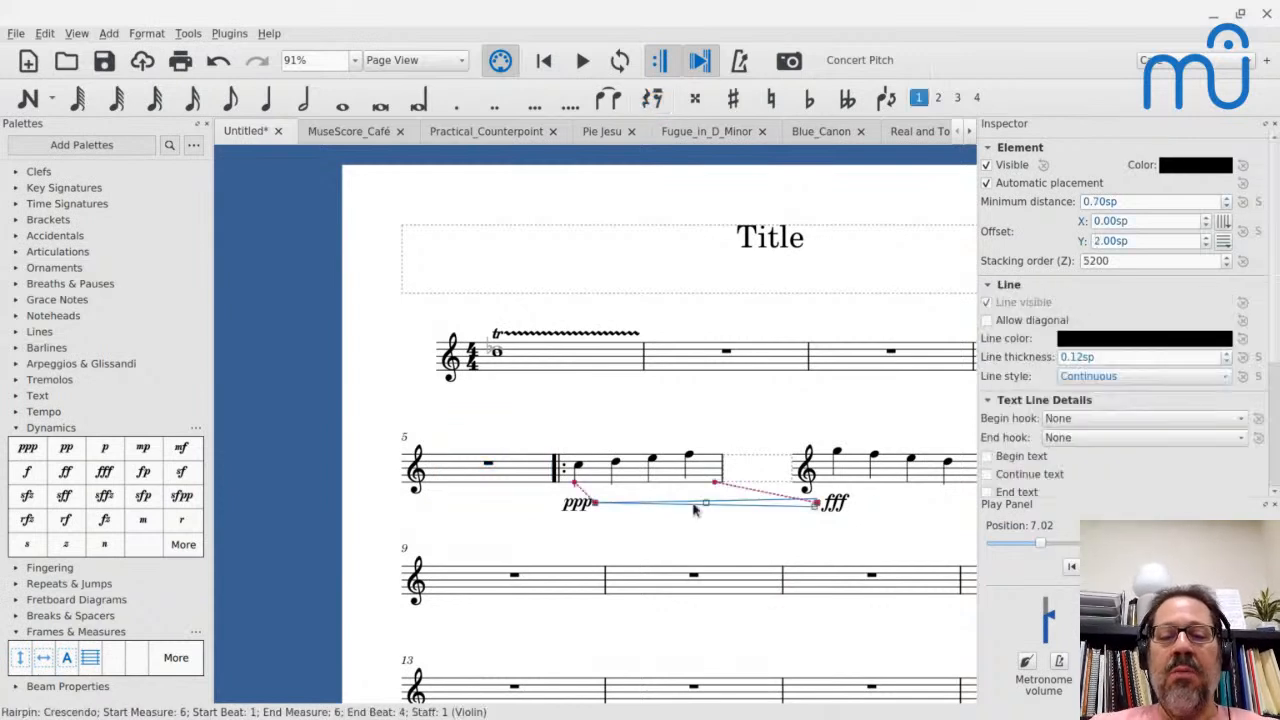
key(BackSpace)
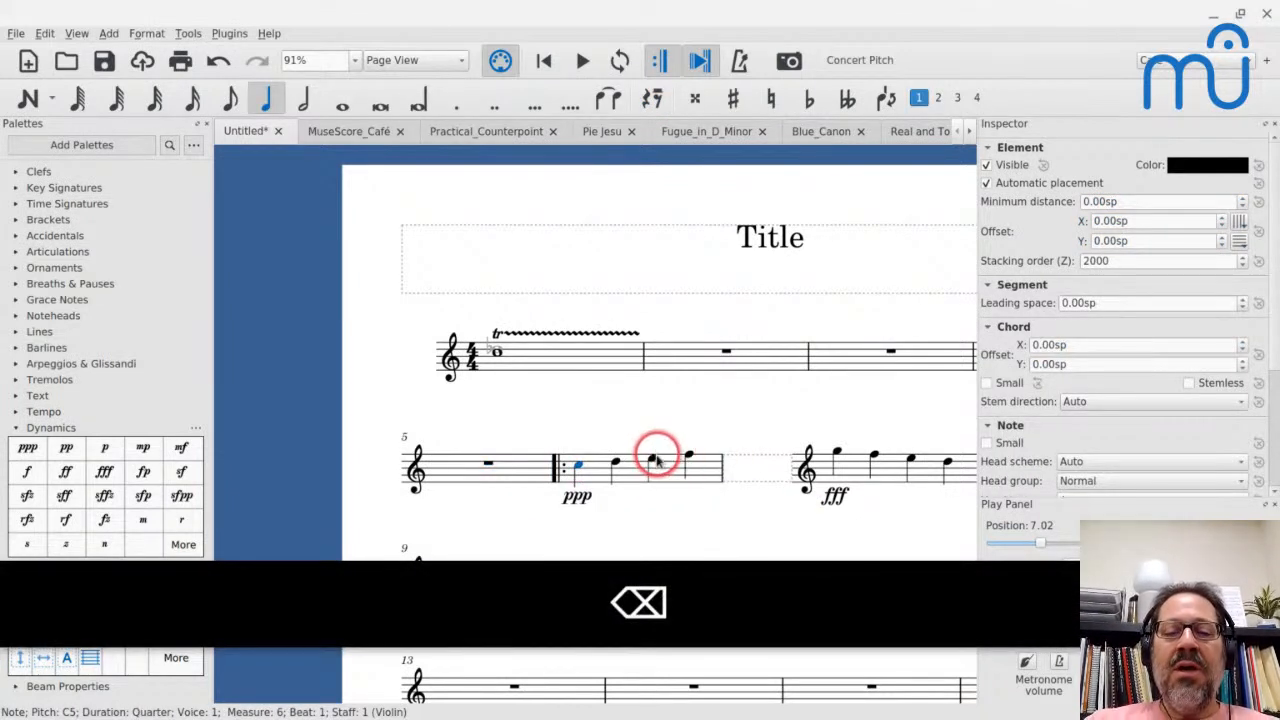
click(688, 457)
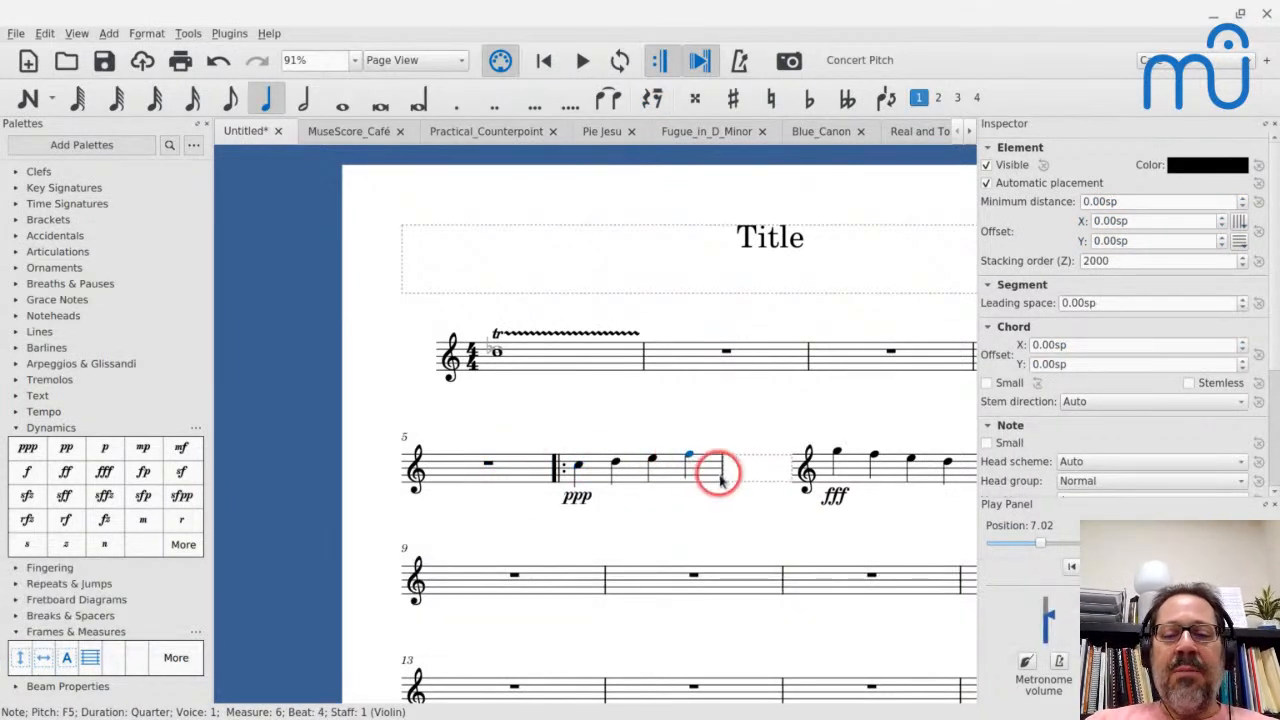
key(BackSpace)
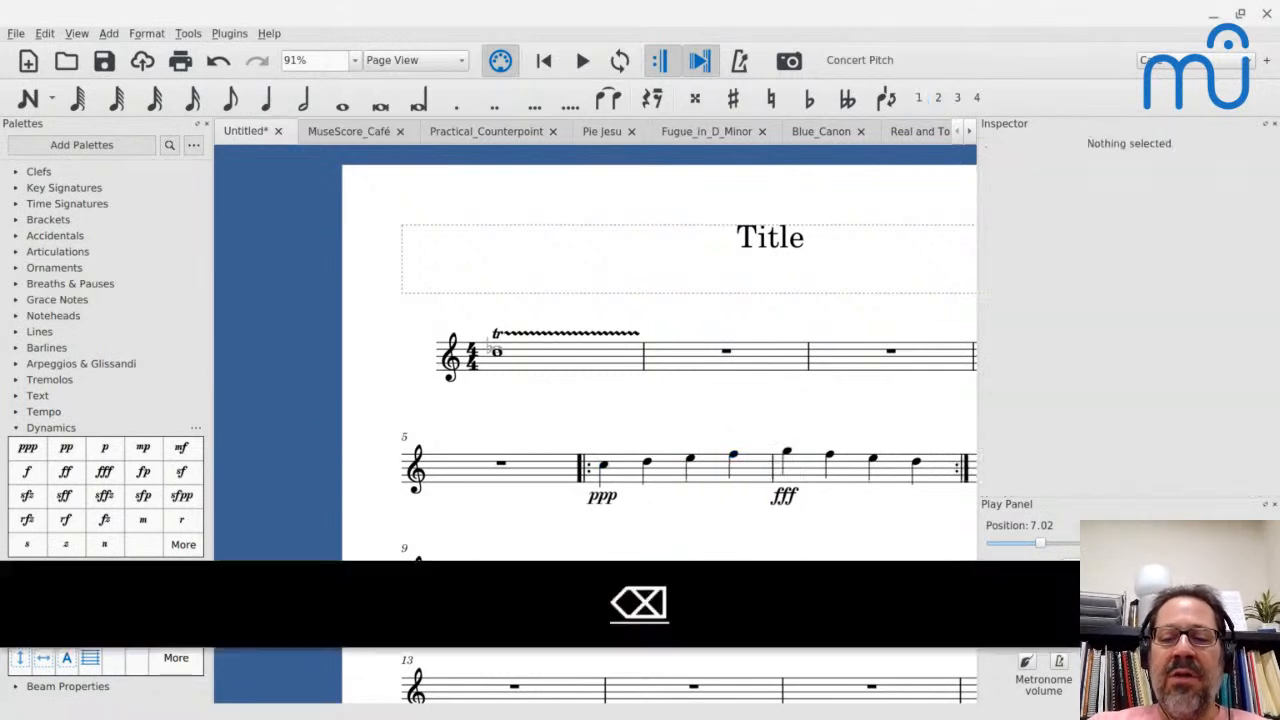
- Add a p dynamic to the third note of measure 6, undoing a first attempt with pp
click(691, 458)
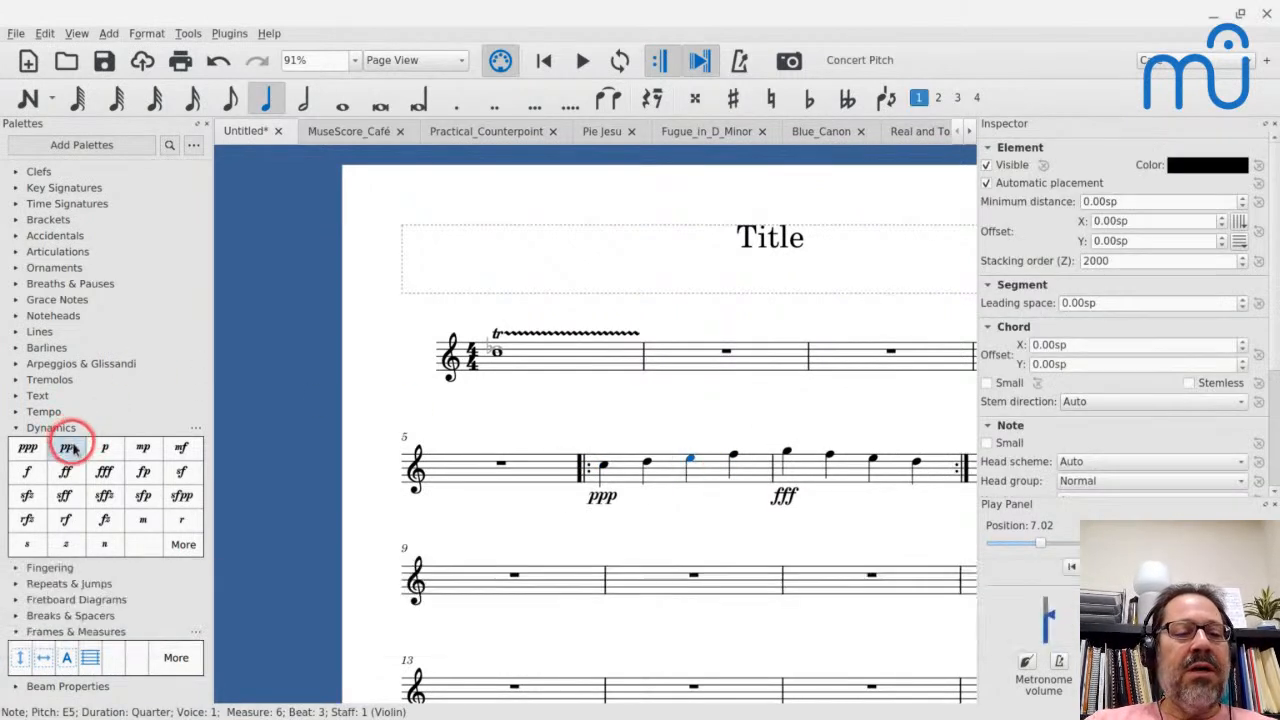
click(67, 448)
key(ctrl+z)
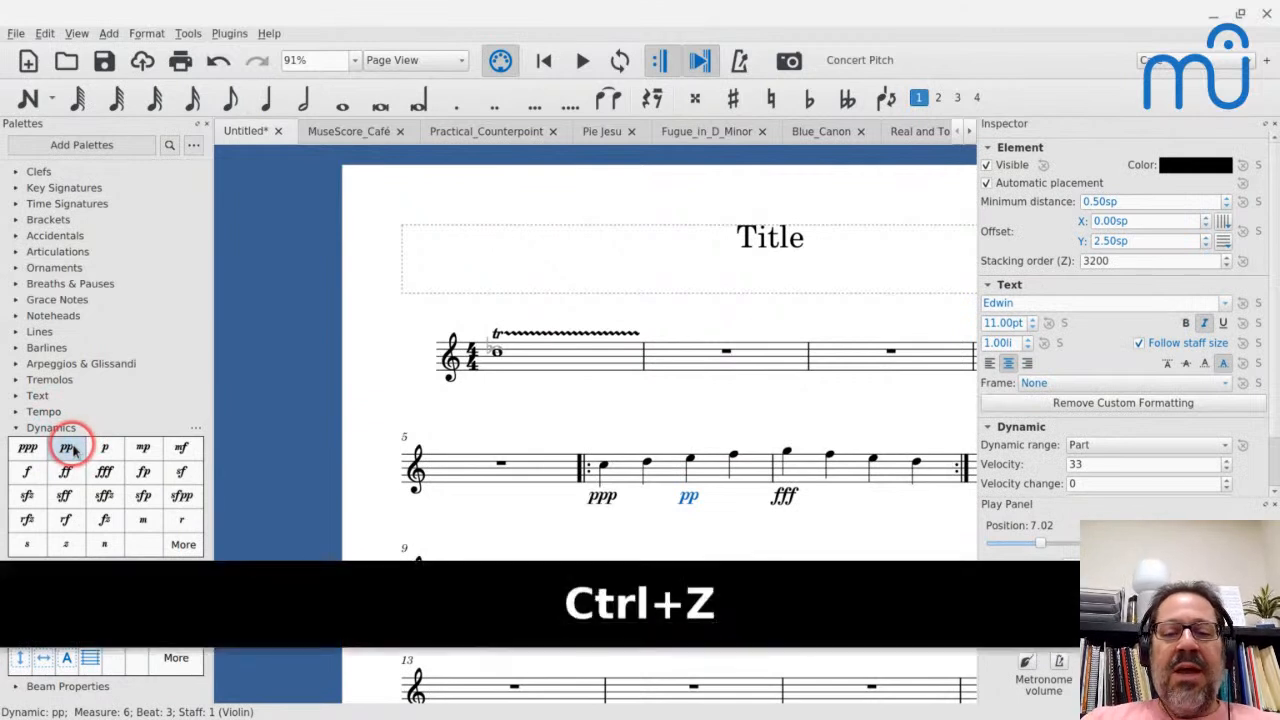
click(104, 448)
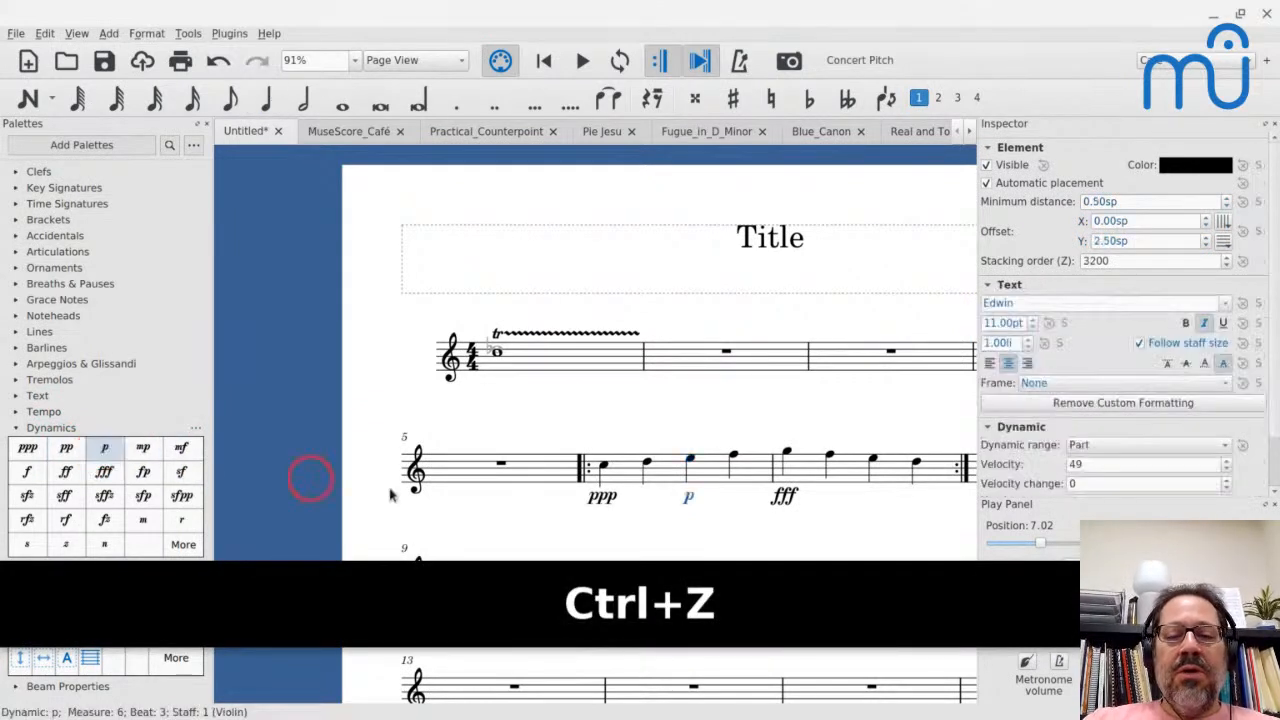
- Add one crescendo hairpin over beats 1–2 and another over beats 3–4 of measure 6, and clear the selection
click(605, 467)
key(shift+Right)
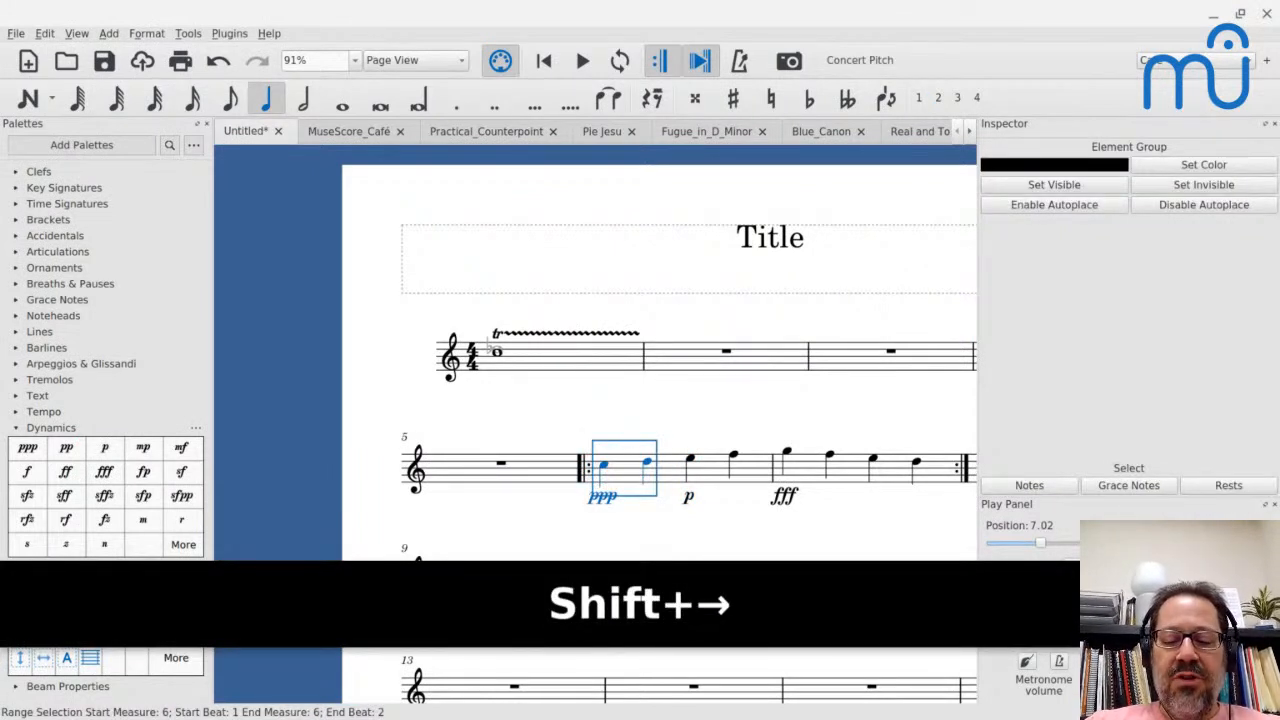
key(shift+comma)
click(690, 460)
key(shift+Right)
key(shift+comma)
key(Escape)
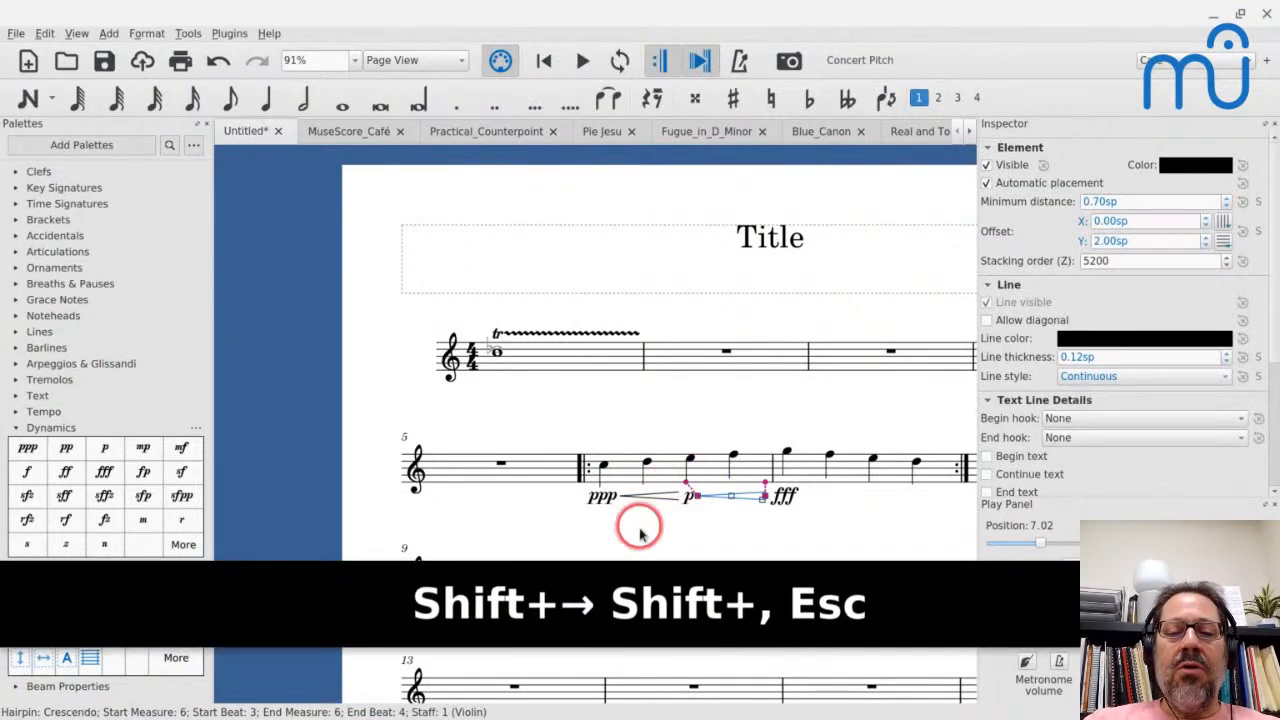
key(Escape)
- Play the two consecutive crescendos from the first note of measure 6, stopping in measure 7
click(604, 468)
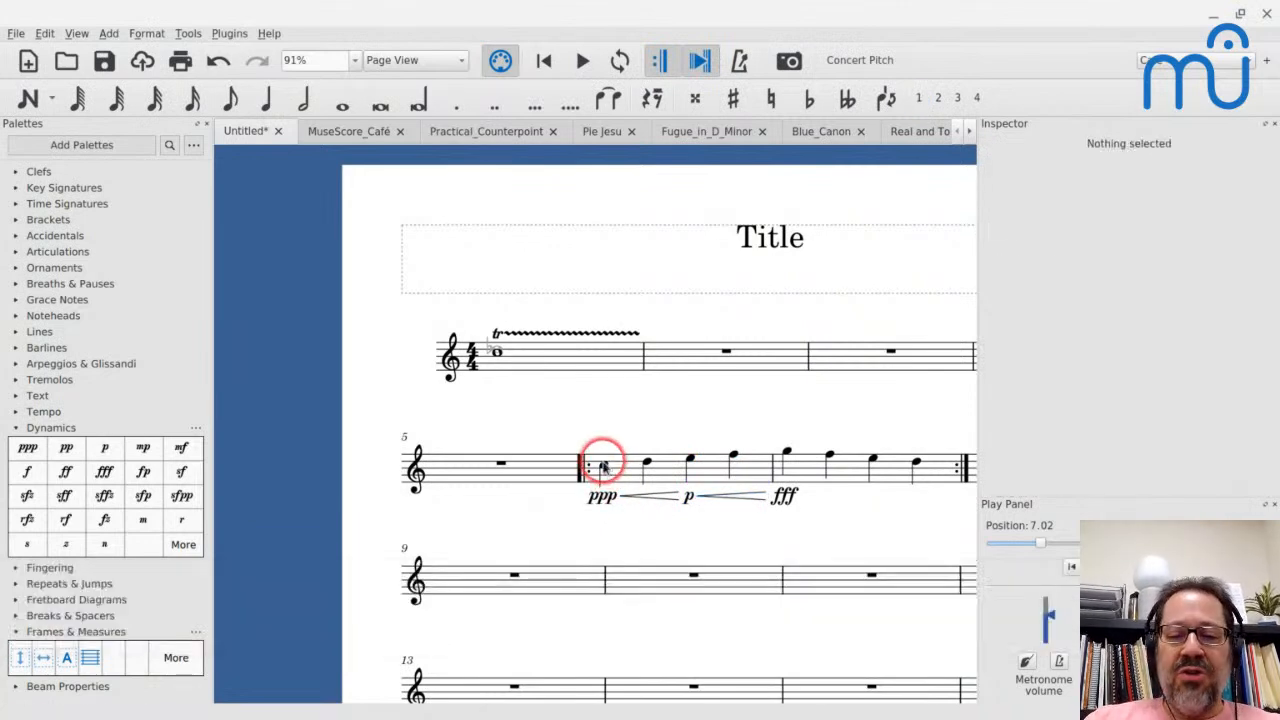
key(space)
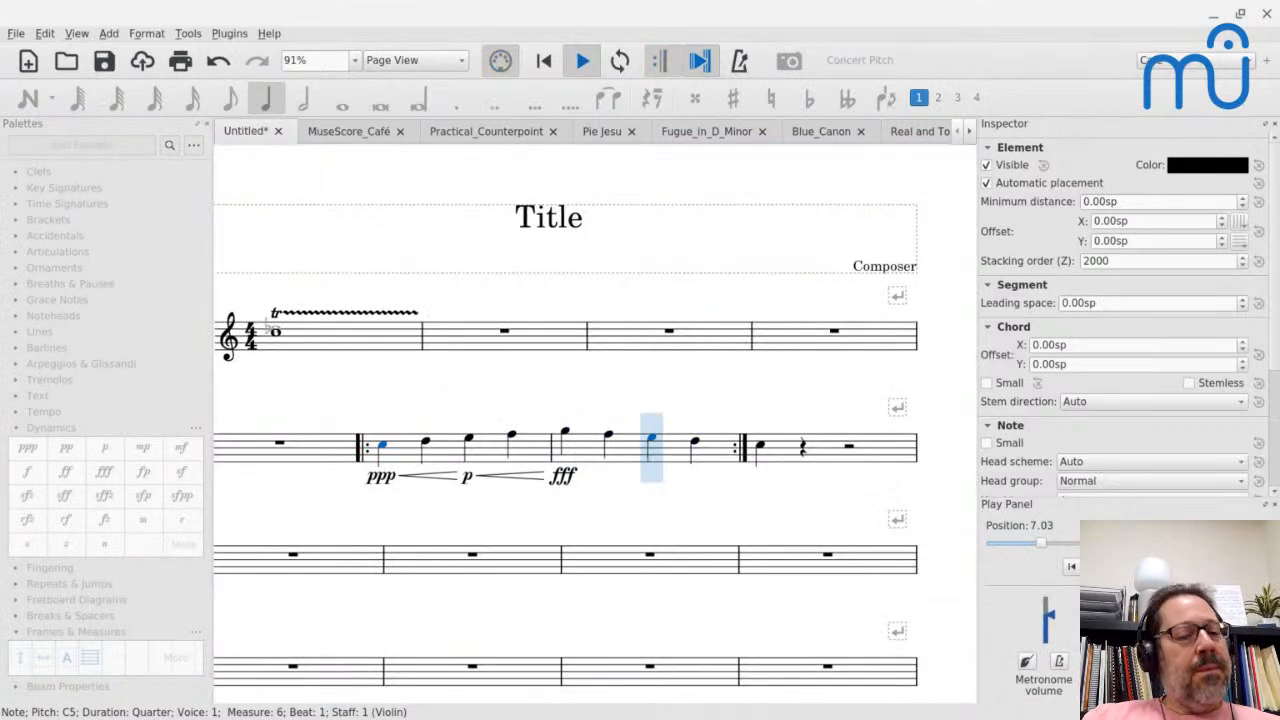
key(space)
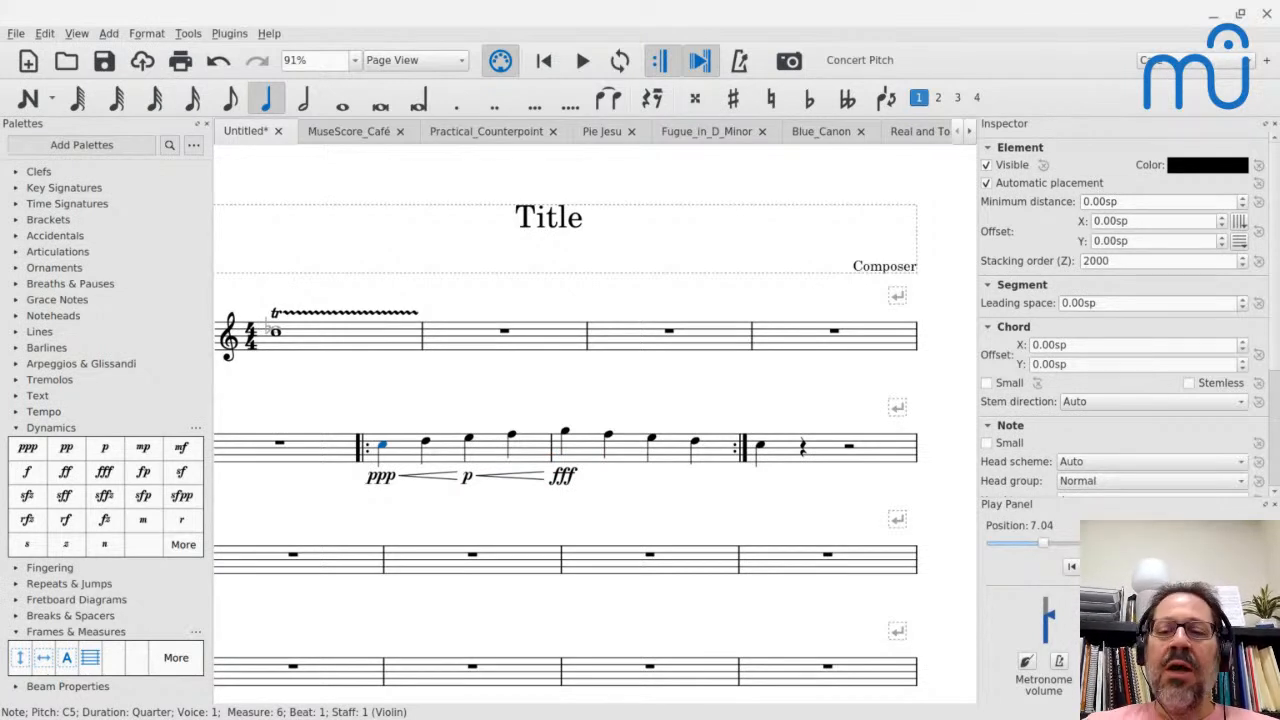
- Switch to the Pie Jesu score and select the full-measure rest in measure 1 of the Tenor staff
scroll(1014, 434, down, 3)
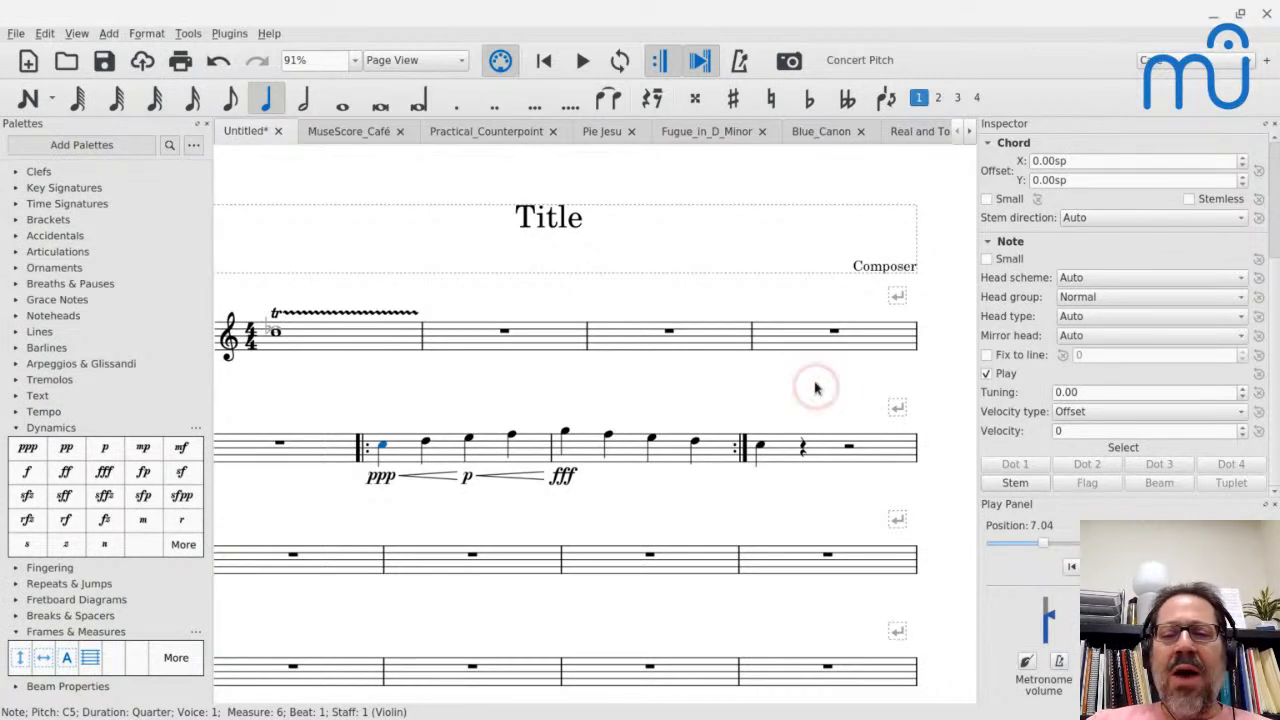
click(461, 337)
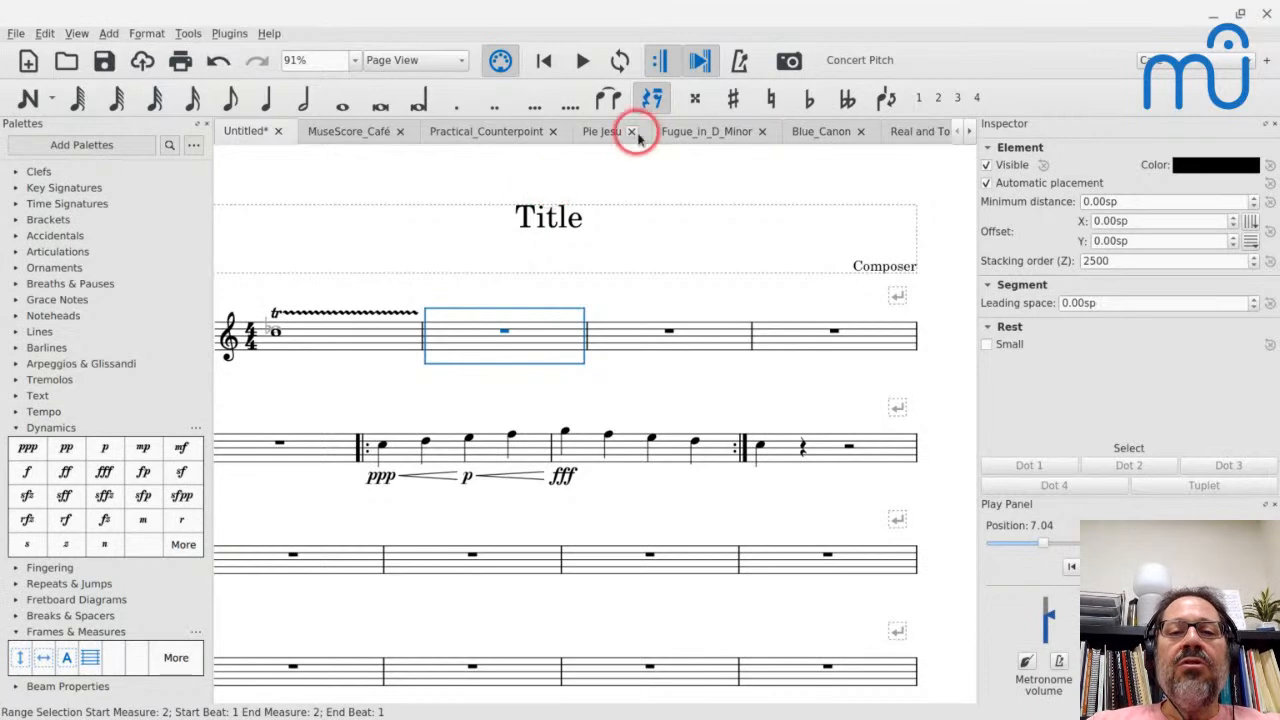
click(600, 132)
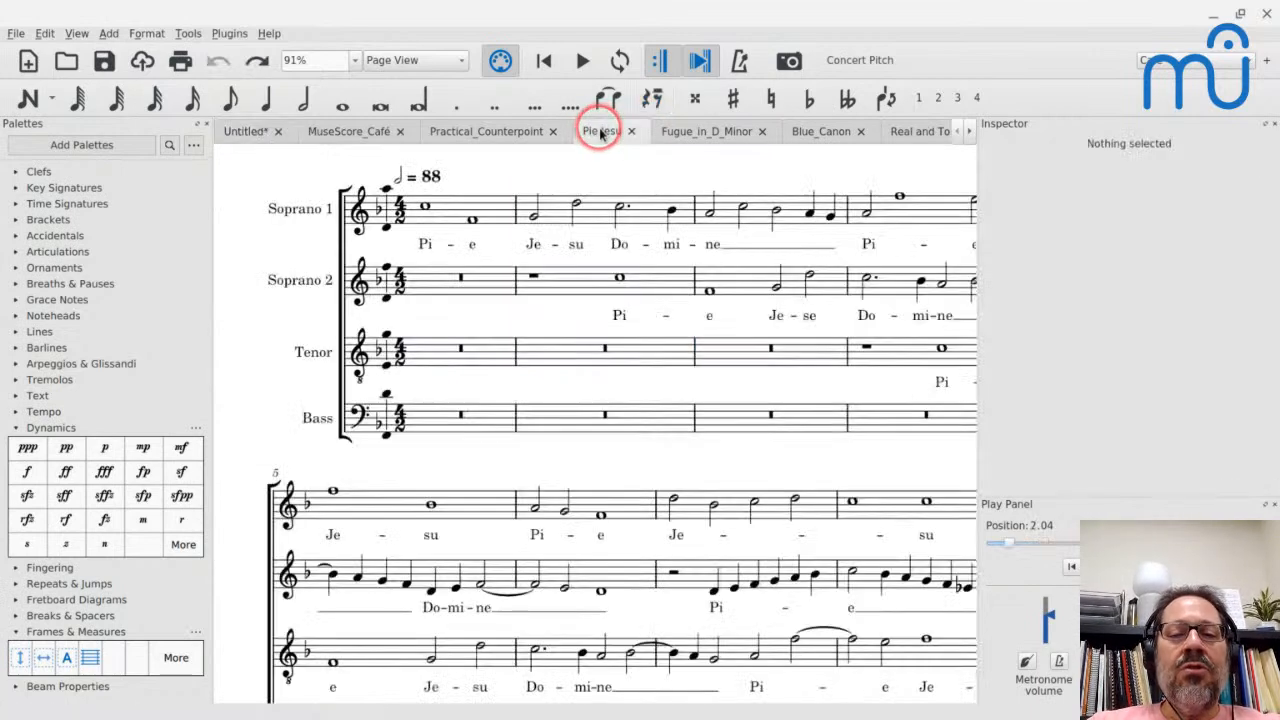
click(457, 352)
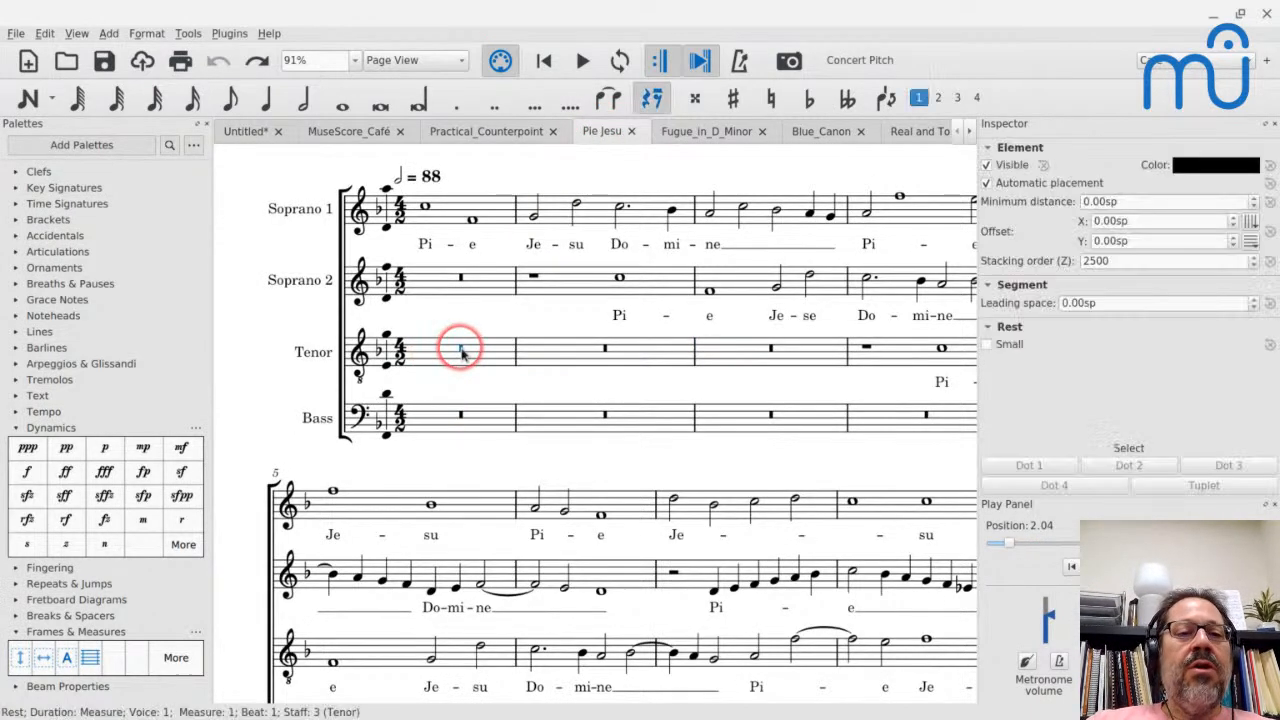
click(381, 106)
click(380, 344)
key(ctrl+z)
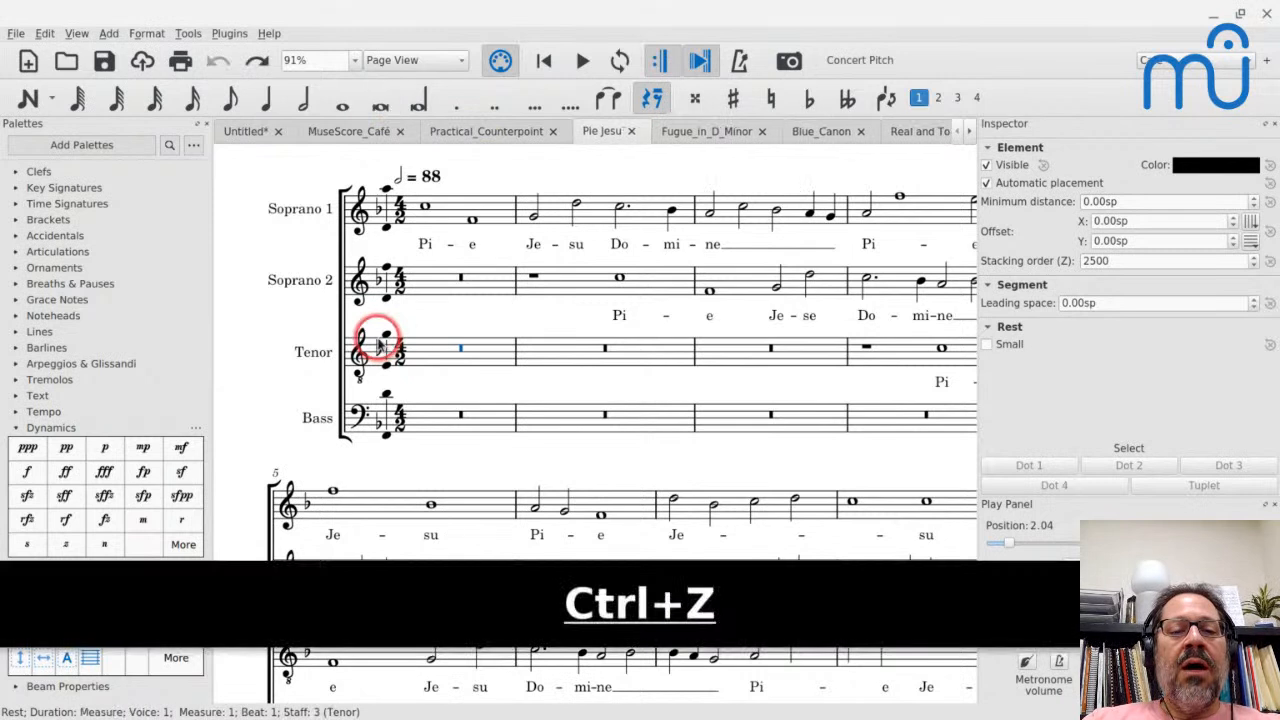
- Start note input at Tenor measure 1, enter a quarter-note C, and undo that note
click(437, 345)
key(n)
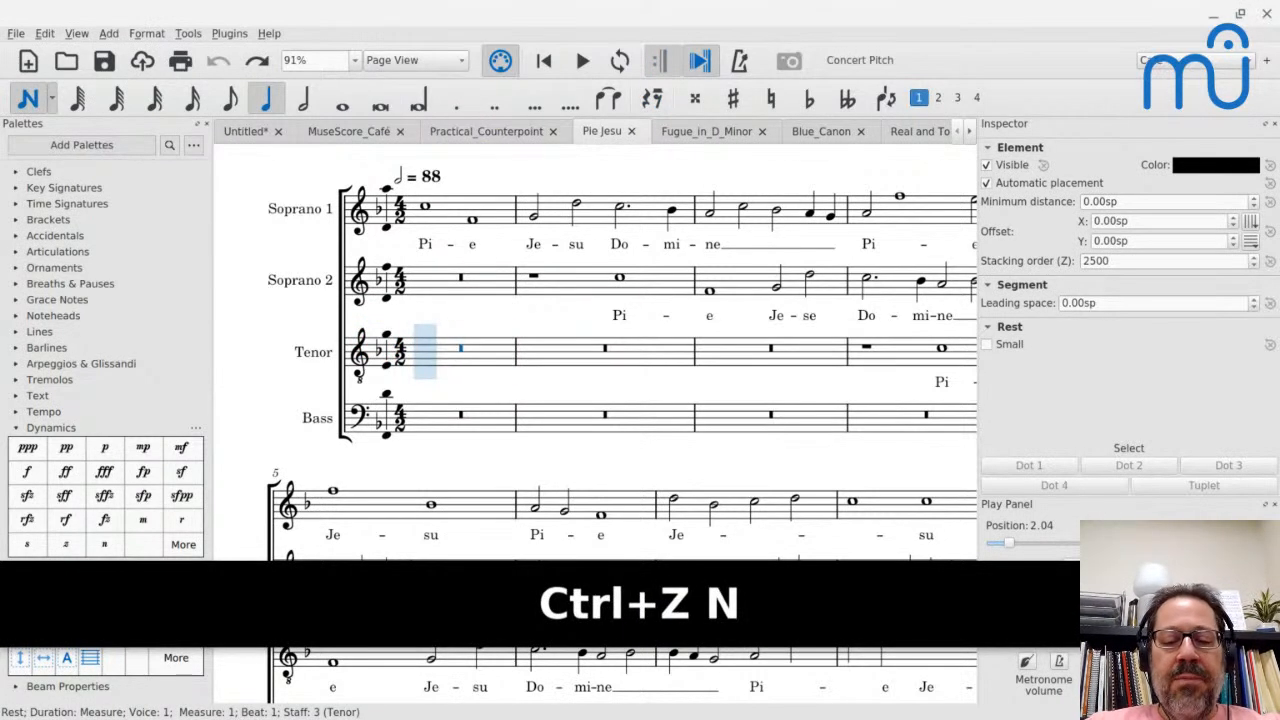
key(c)
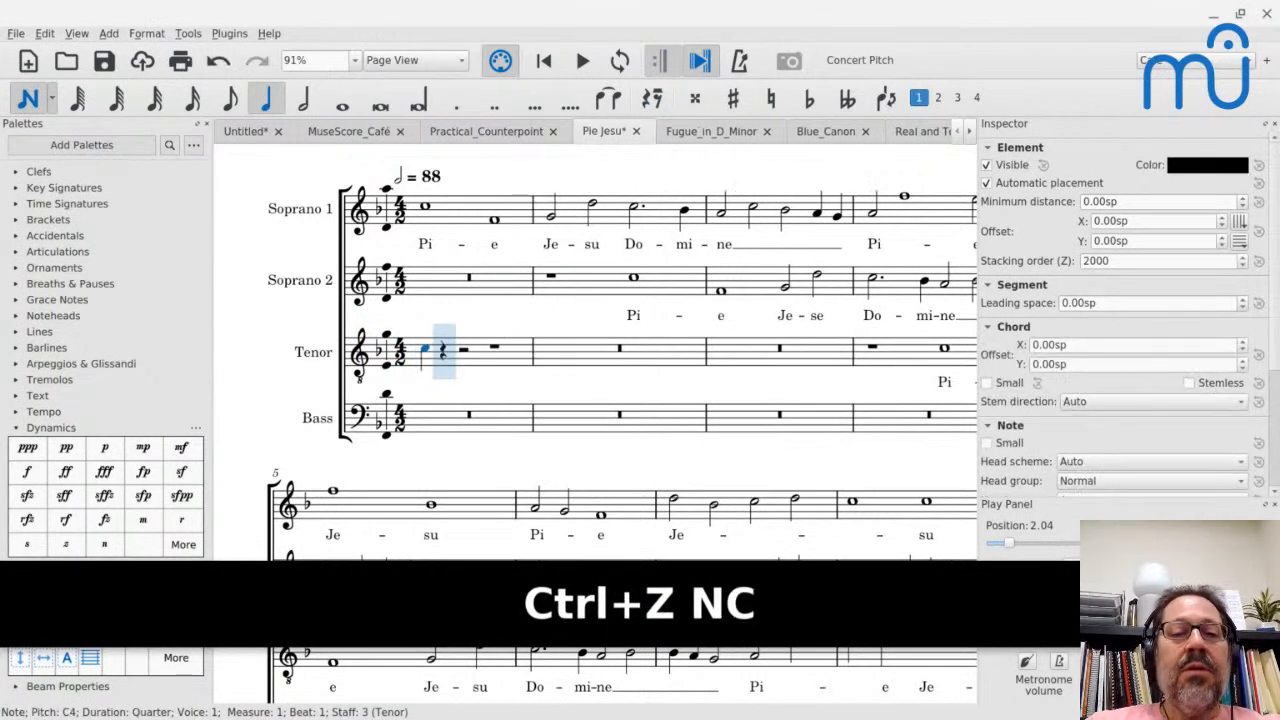
key(Escape)
key(ctrl+z)
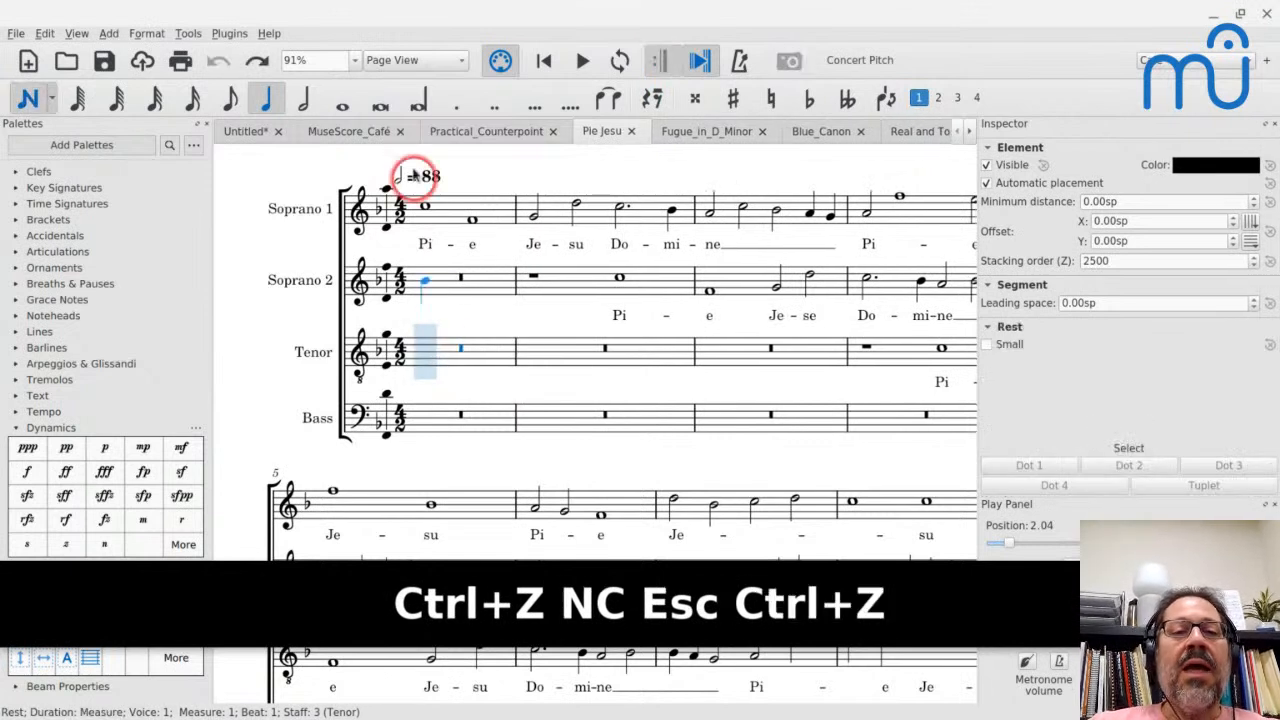
- Enter a double whole note C4 in measure 1 of the Tenor staff and leave note input
click(370, 107)
click(428, 358)
click(426, 350)
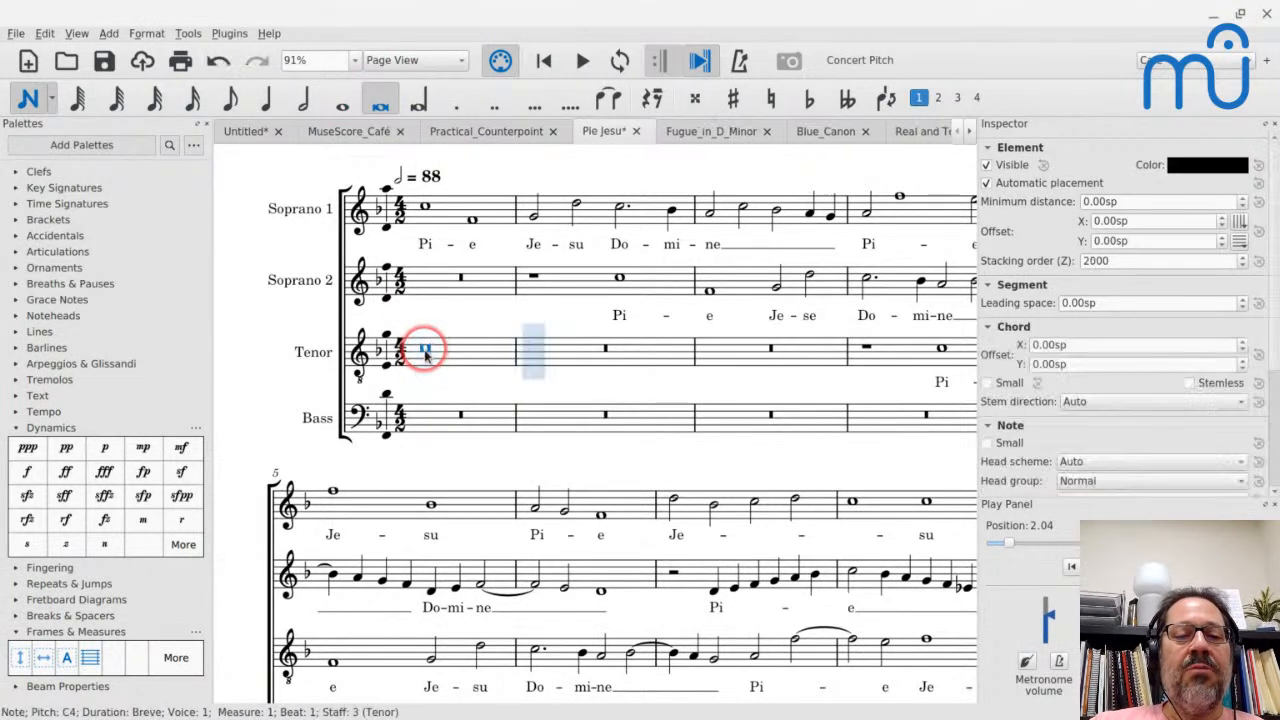
key(Escape)
- Try the Alt. Brevis head group on the double whole note in Tenor measure 1, and undo that change
scroll(464, 404, up, 8)
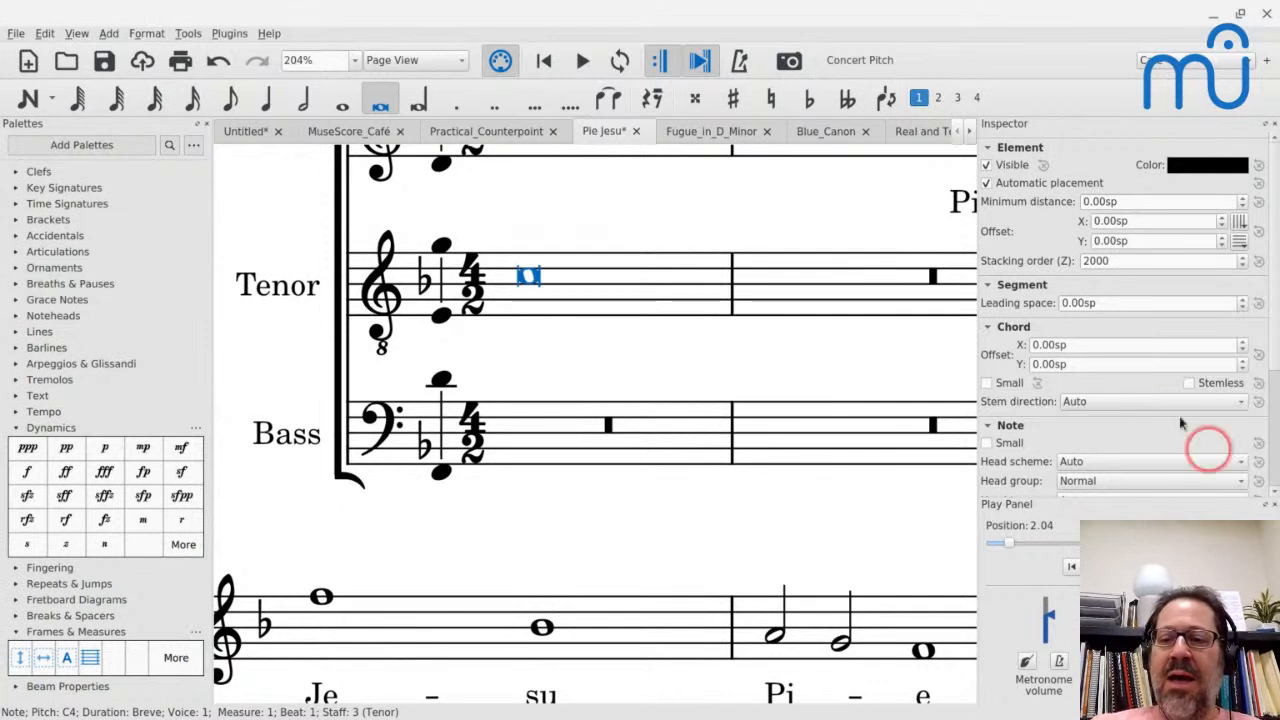
scroll(1162, 408, down, 3)
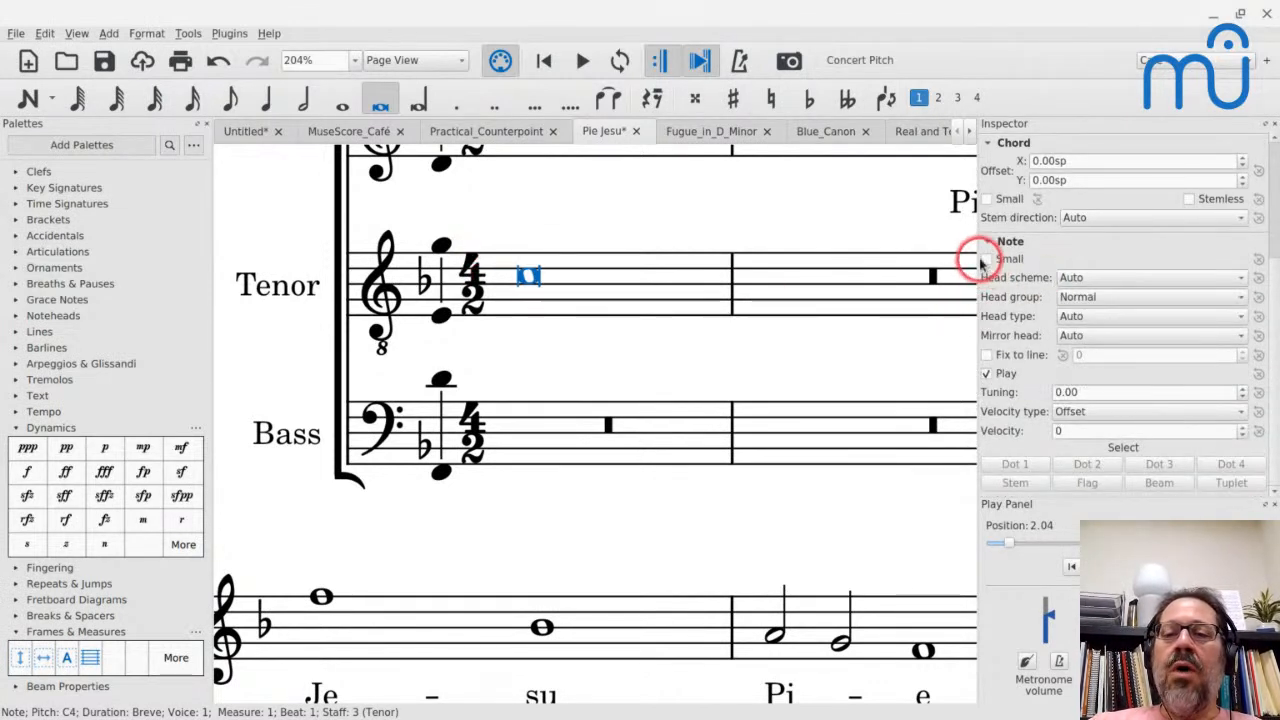
click(1091, 300)
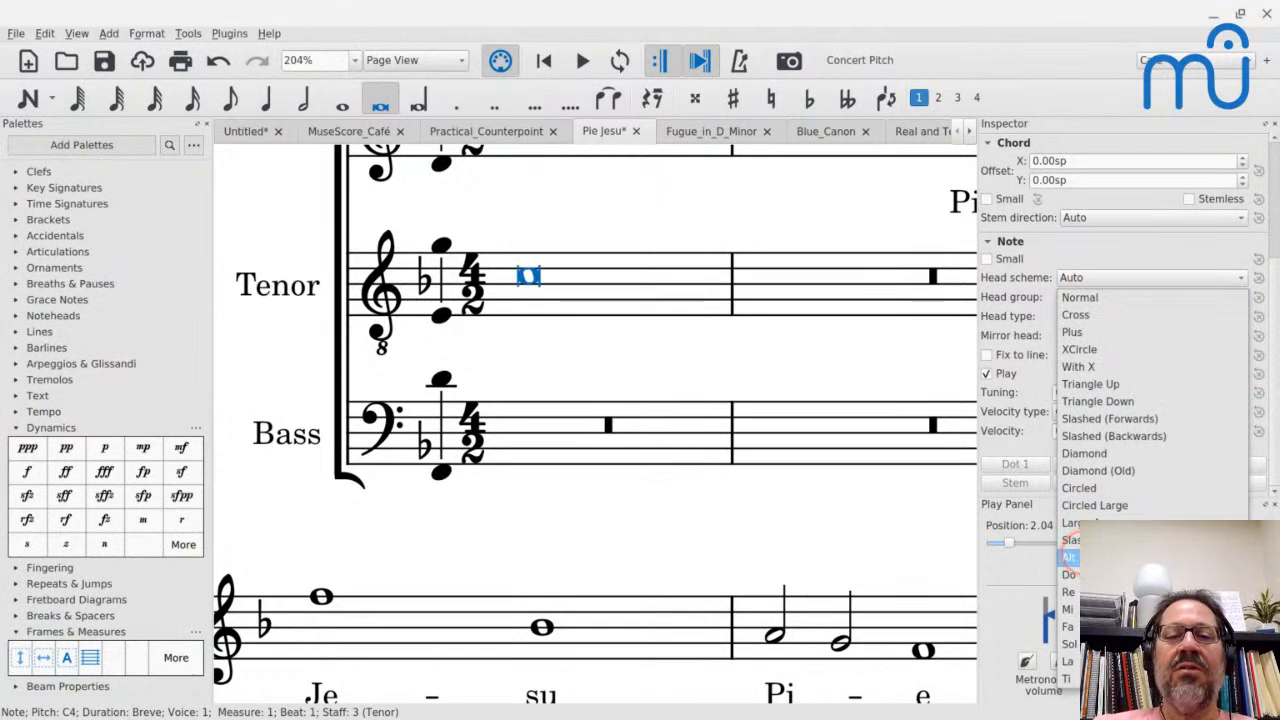
click(1068, 556)
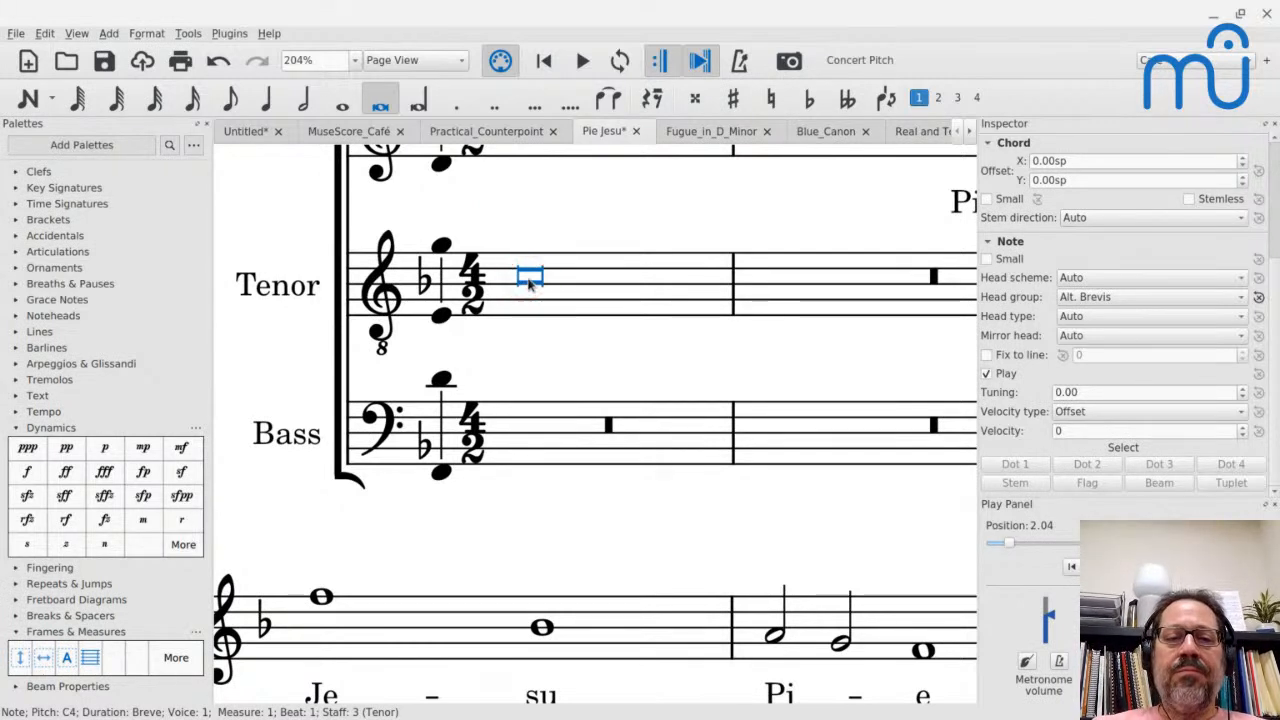
key(ctrl+z)
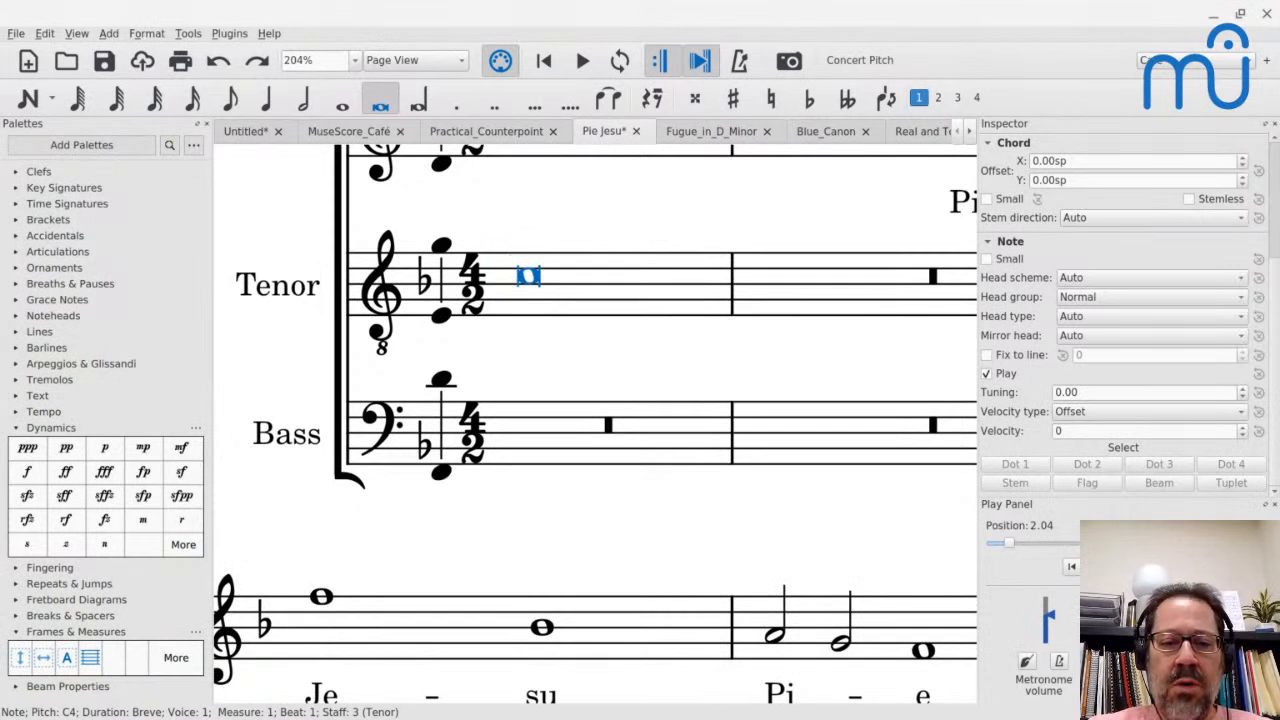
- Undo the remaining note-entry edits in the Pie Jesu score, restoring the full-measure rest in Tenor measure 1
click(520, 282)
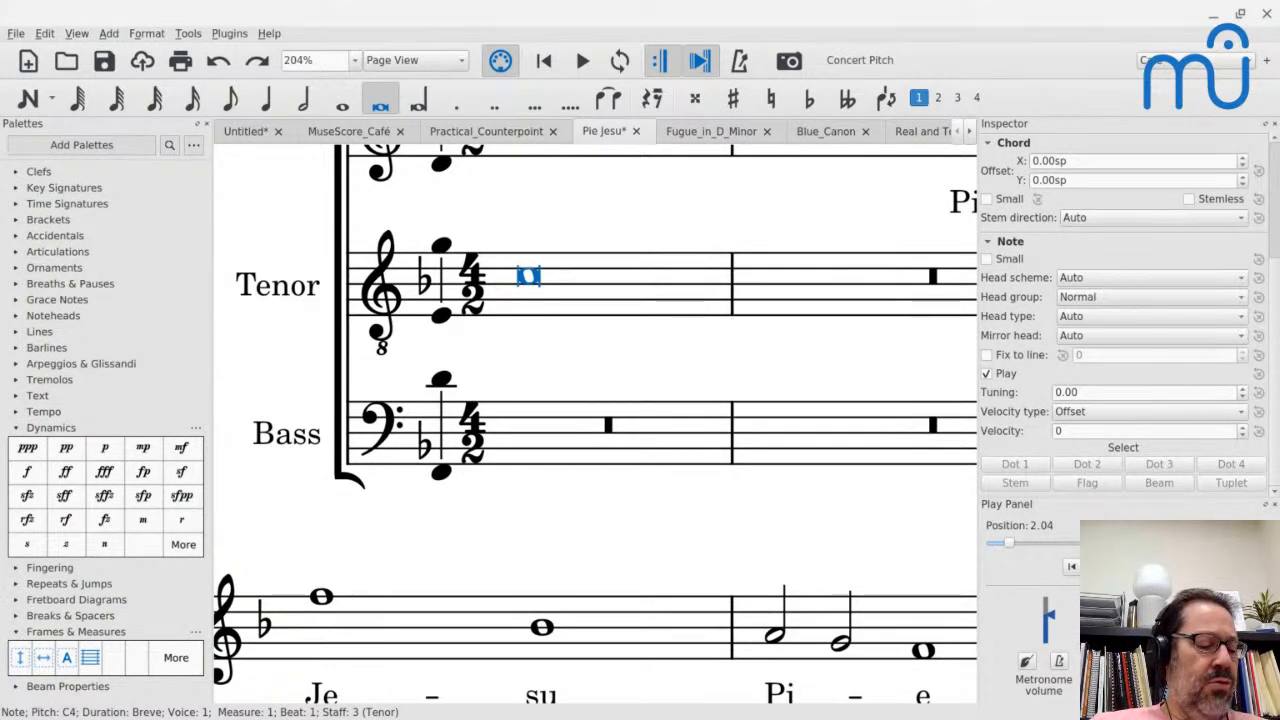
click(537, 291)
key(ctrl+z)
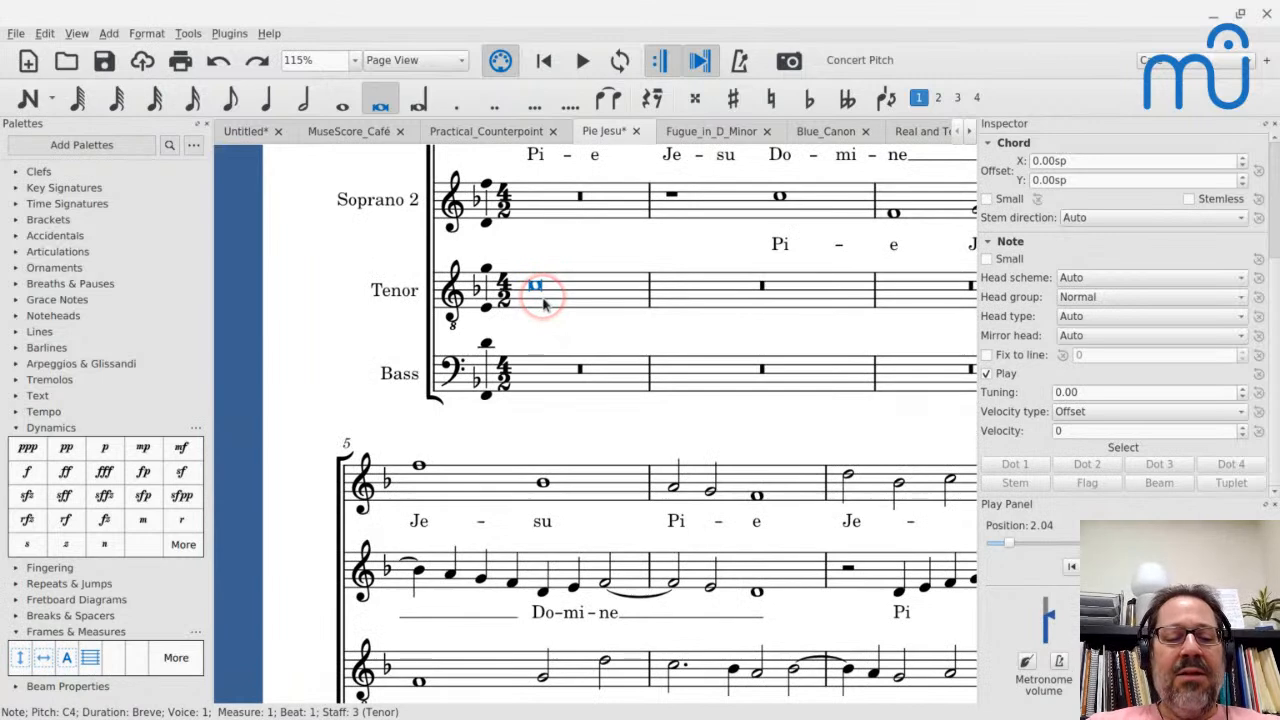
key(ctrl+z)
key(ctrl+z)
key(ctrl+z)
key(ctrl+z)
key(Escape)
- Switch to the Untitled score and add a pp dynamic to the last note of measure 7
click(228, 137)
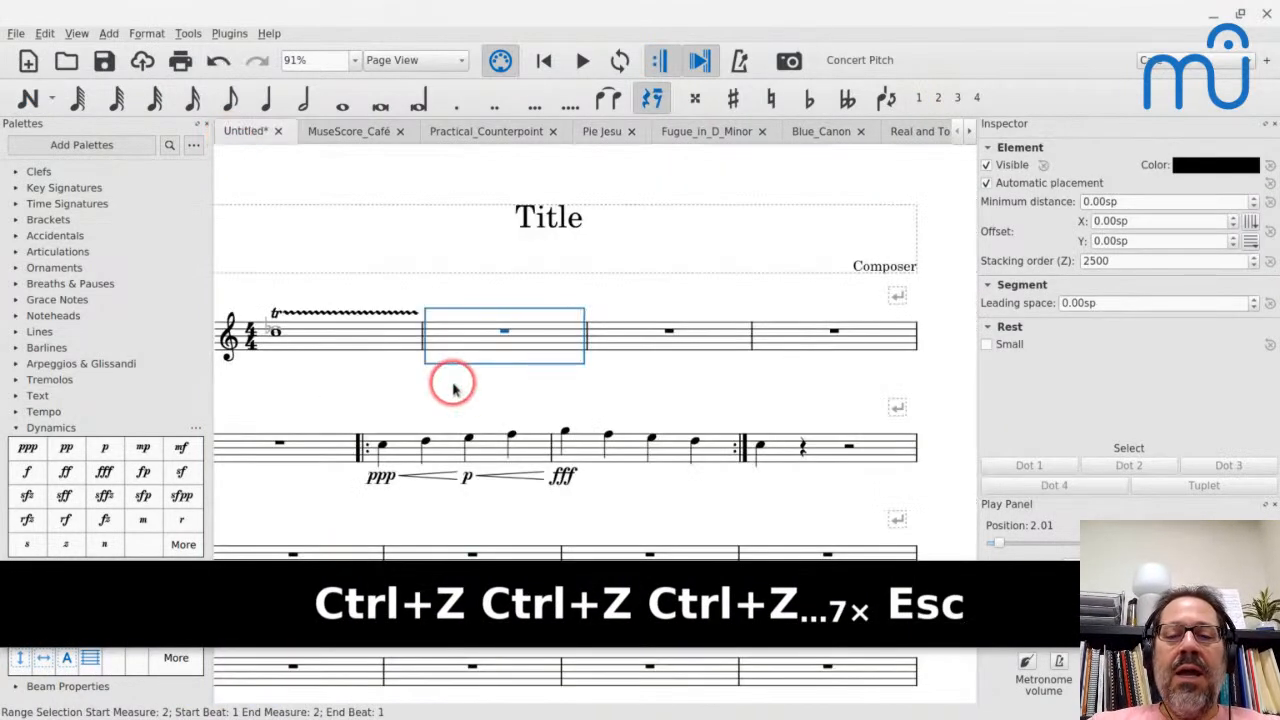
click(697, 443)
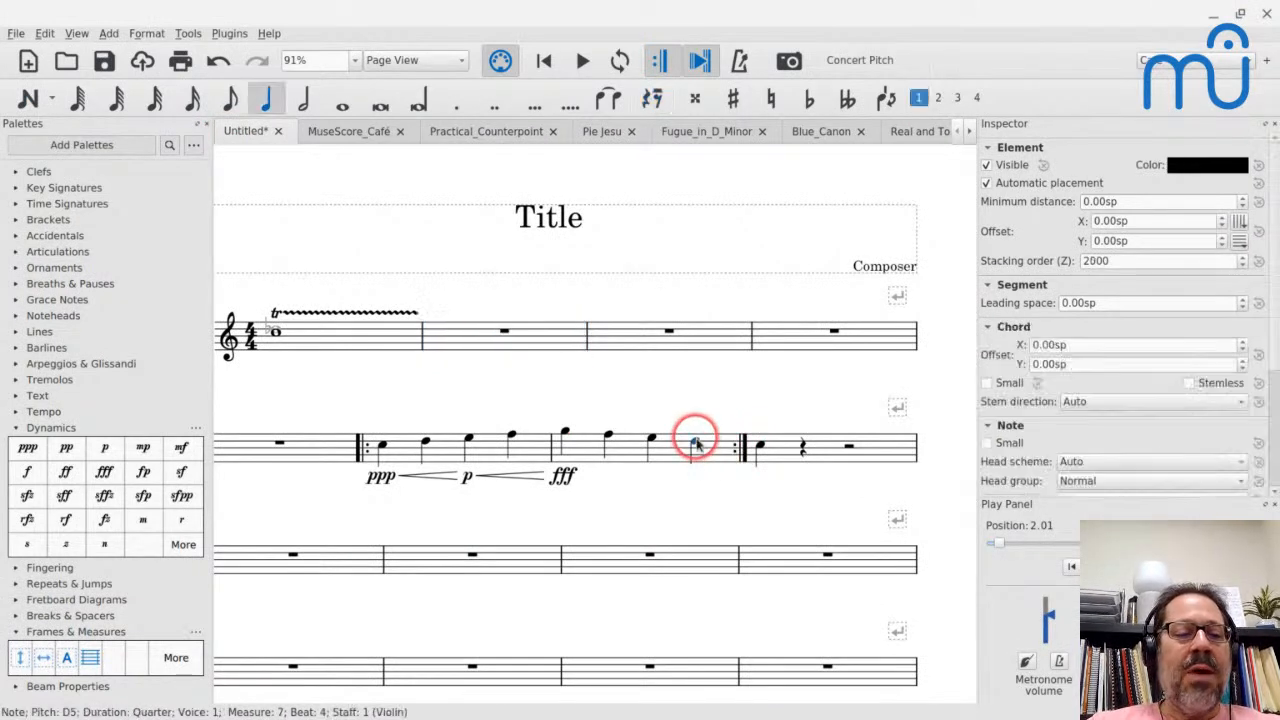
click(78, 452)
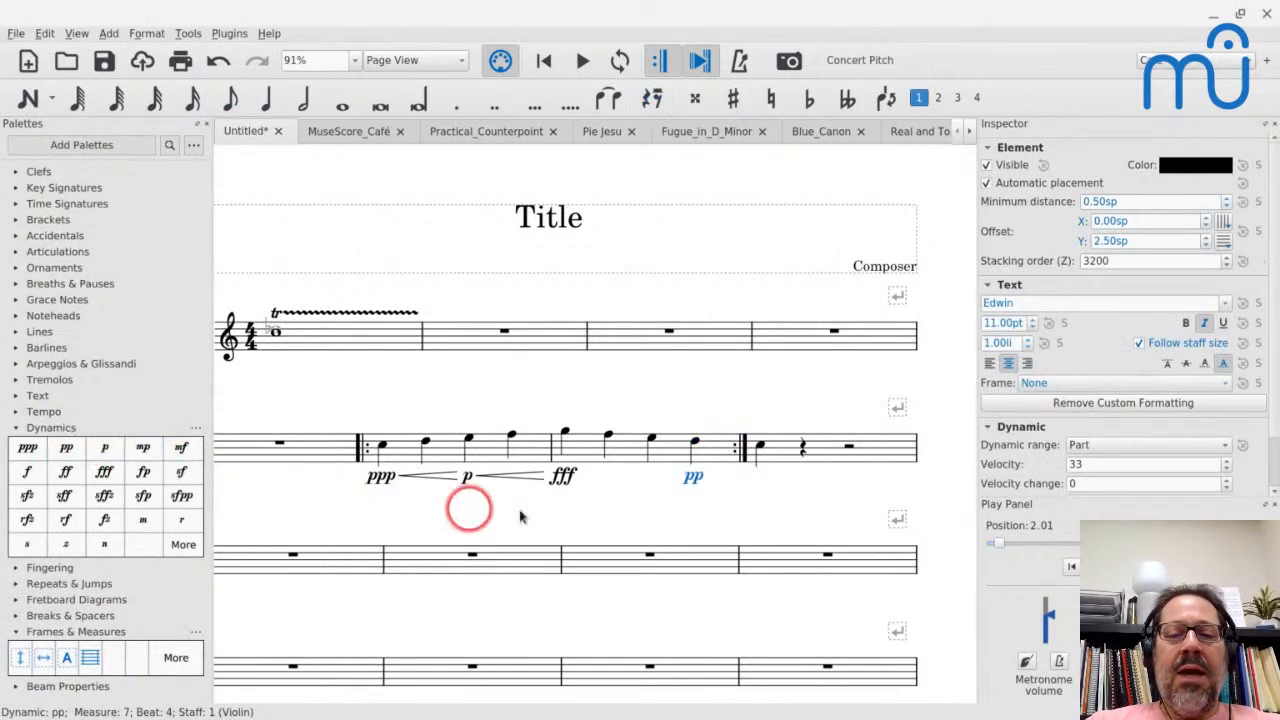
- Add a decrescendo hairpin under the first three notes of measure 7, between the fff and pp dynamics
click(563, 435)
key(shift+Right)
key(shift+Right)
key(shift+period)
key(Escape)
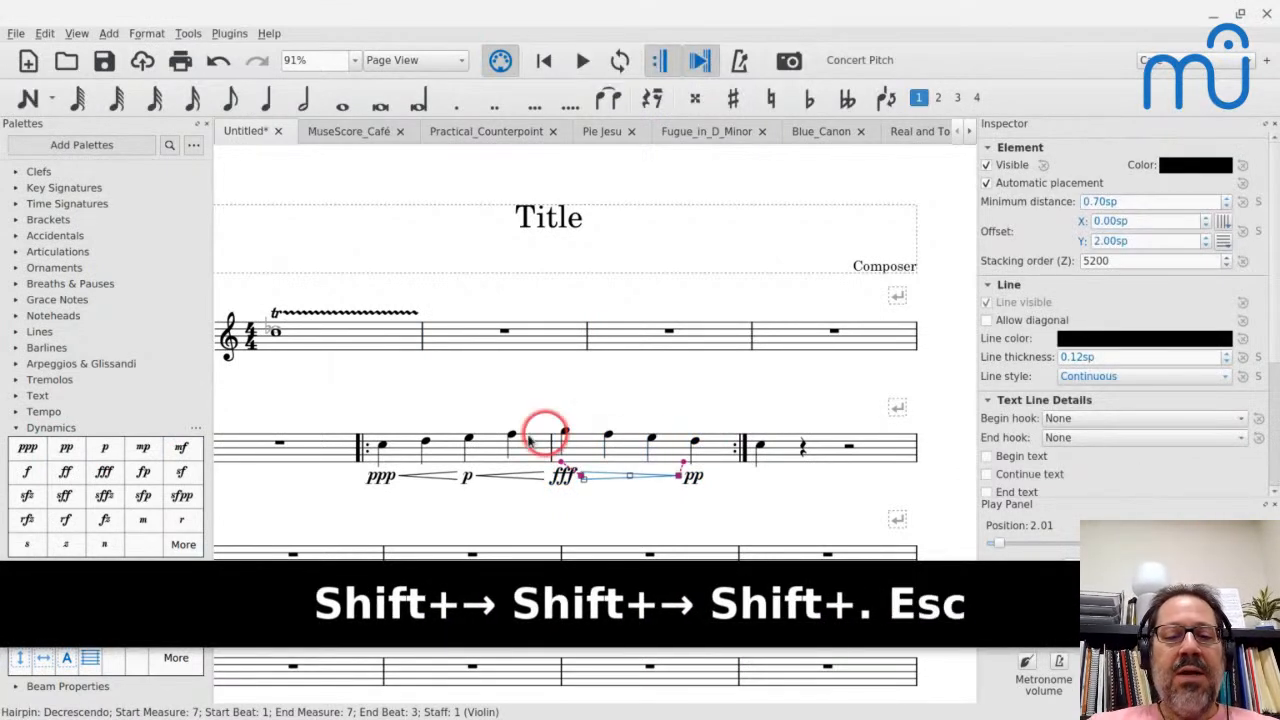
- Play the passage from measure 6 through the decrescendo, stopping at the end of measure 7
click(394, 450)
key(space)
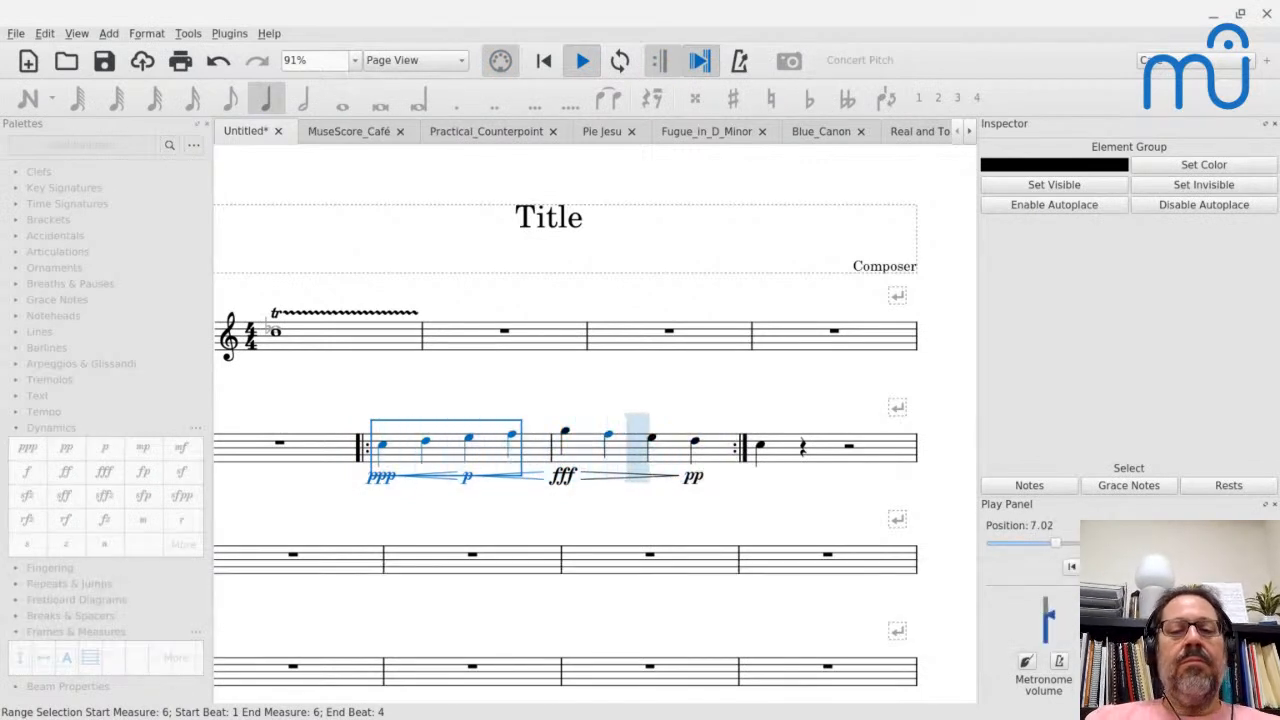
key(space)
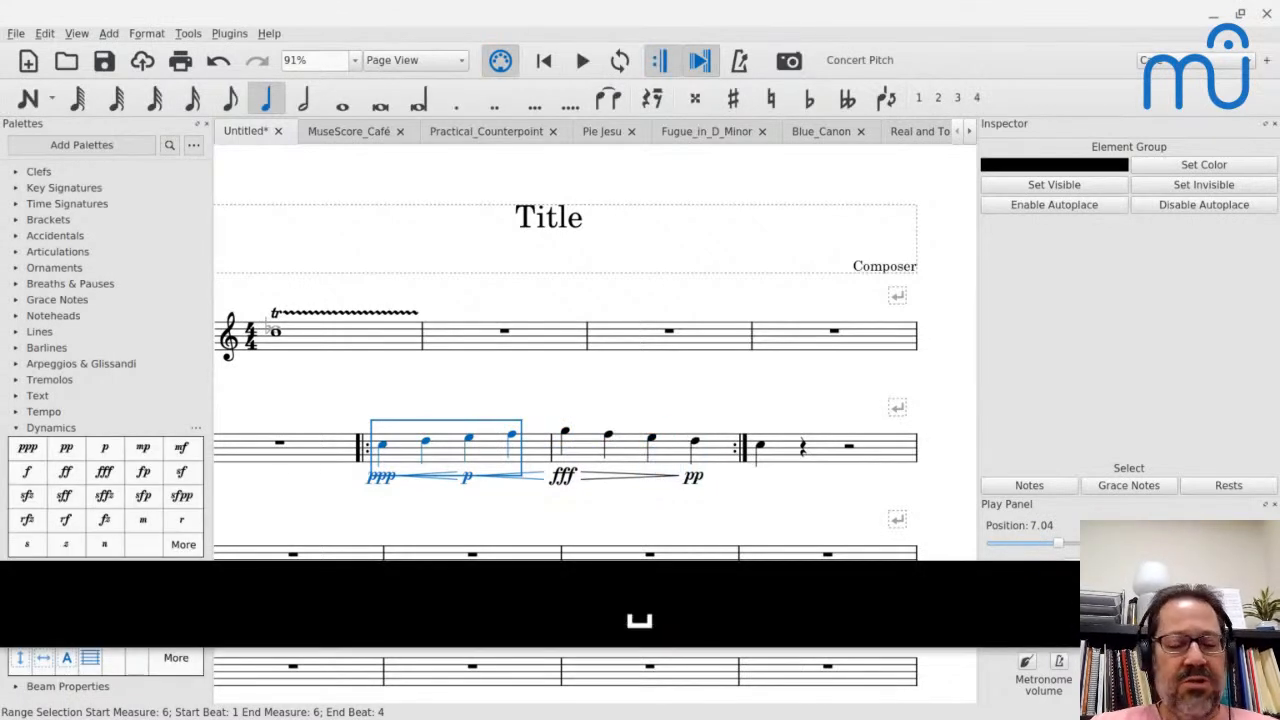
- Select the first three notes of measure 7 to show the hairpin's range, and undo the decrescendo hairpin
click(394, 446)
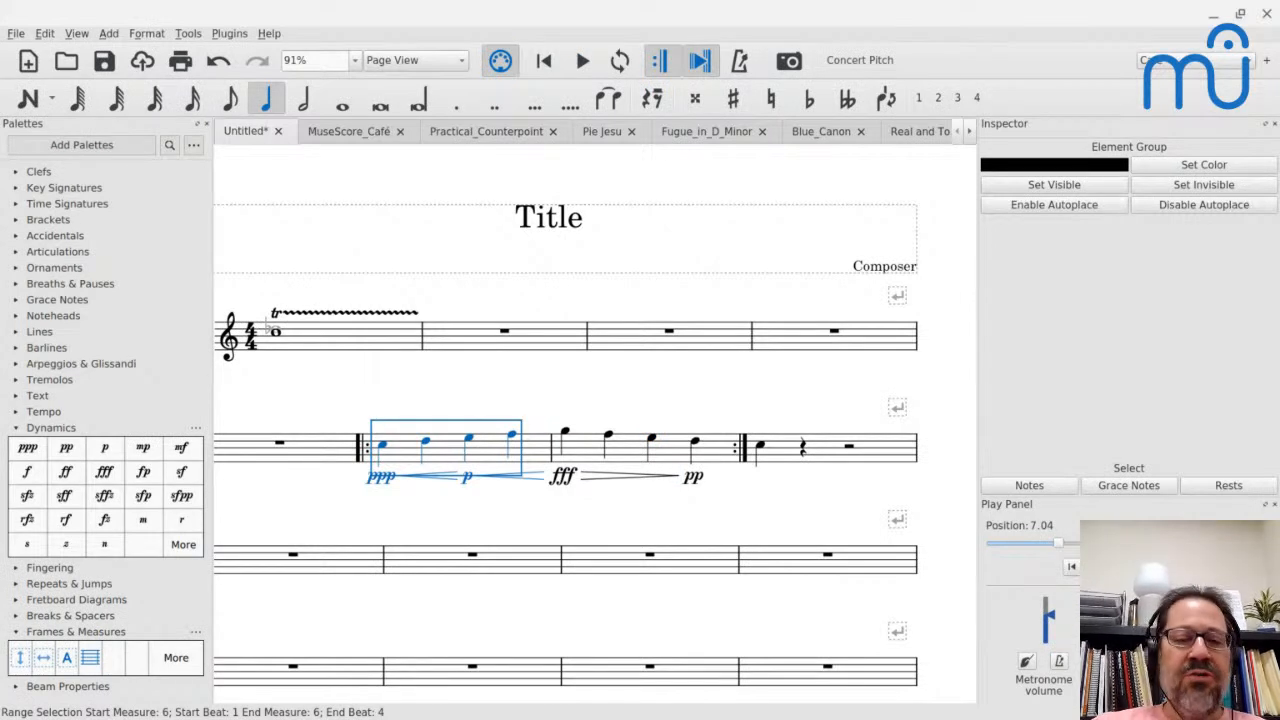
click(564, 431)
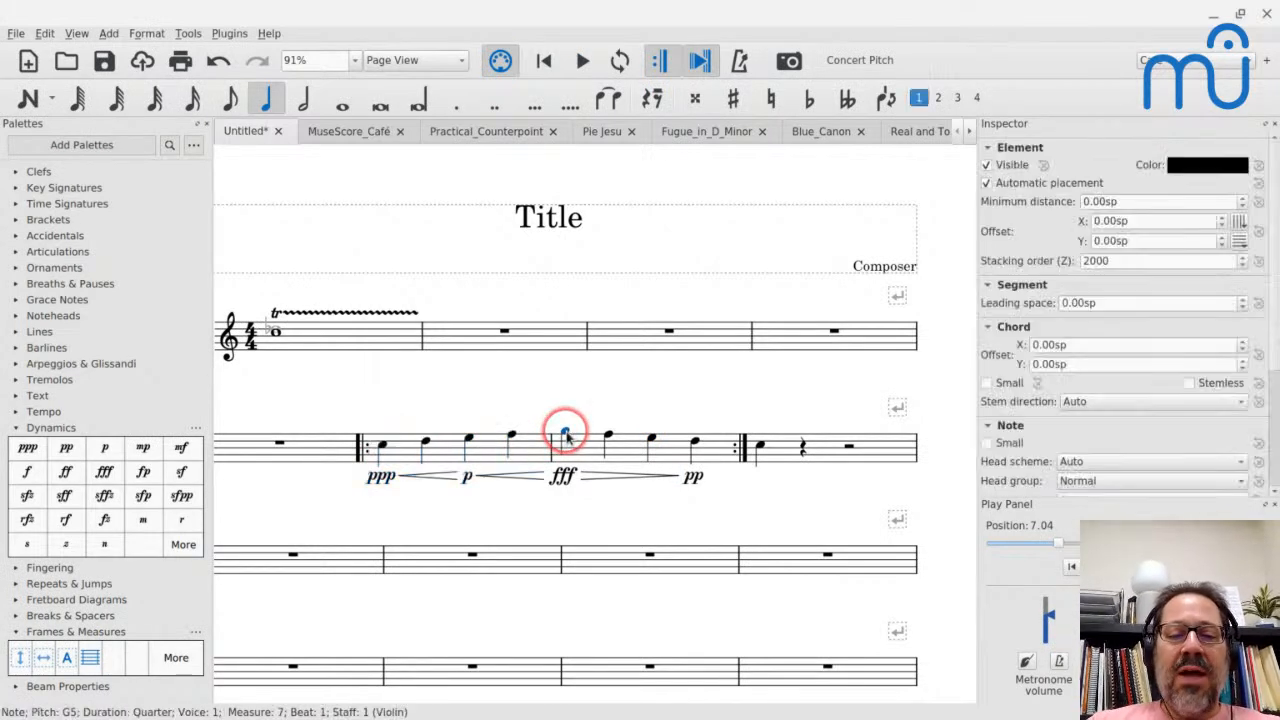
key(shift+Right)
key(shift+Right)
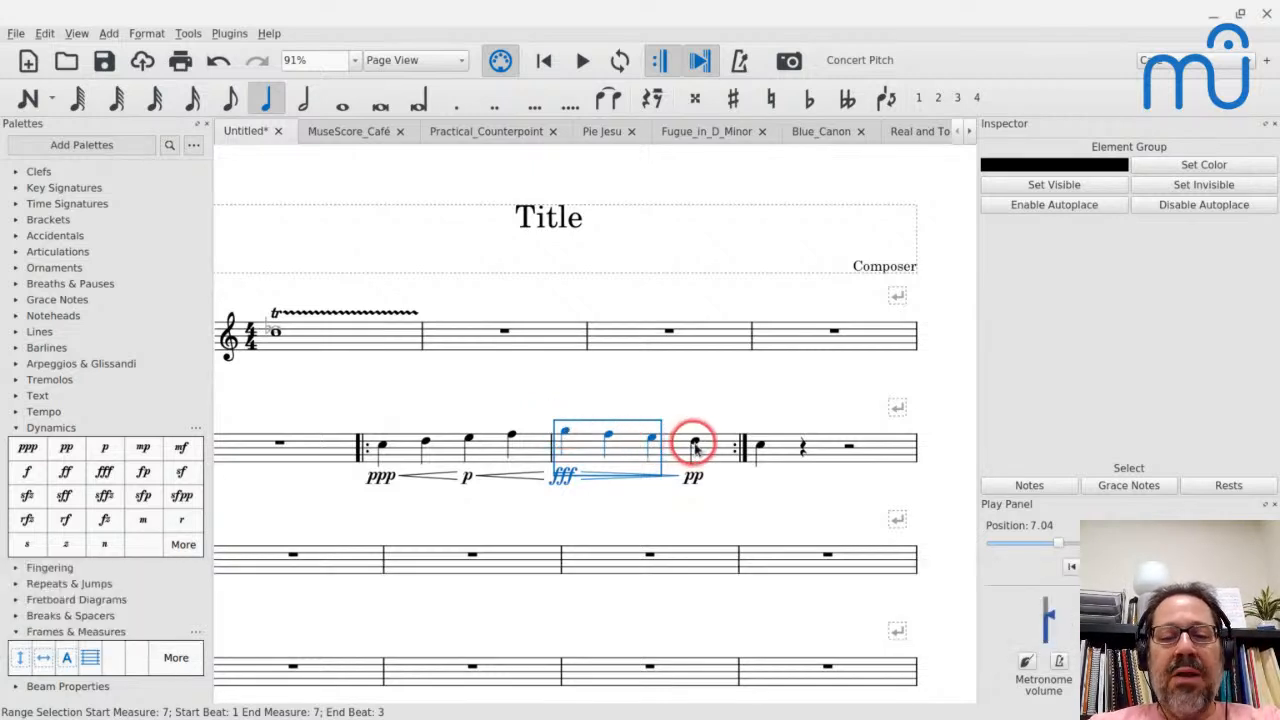
key(ctrl+Right)
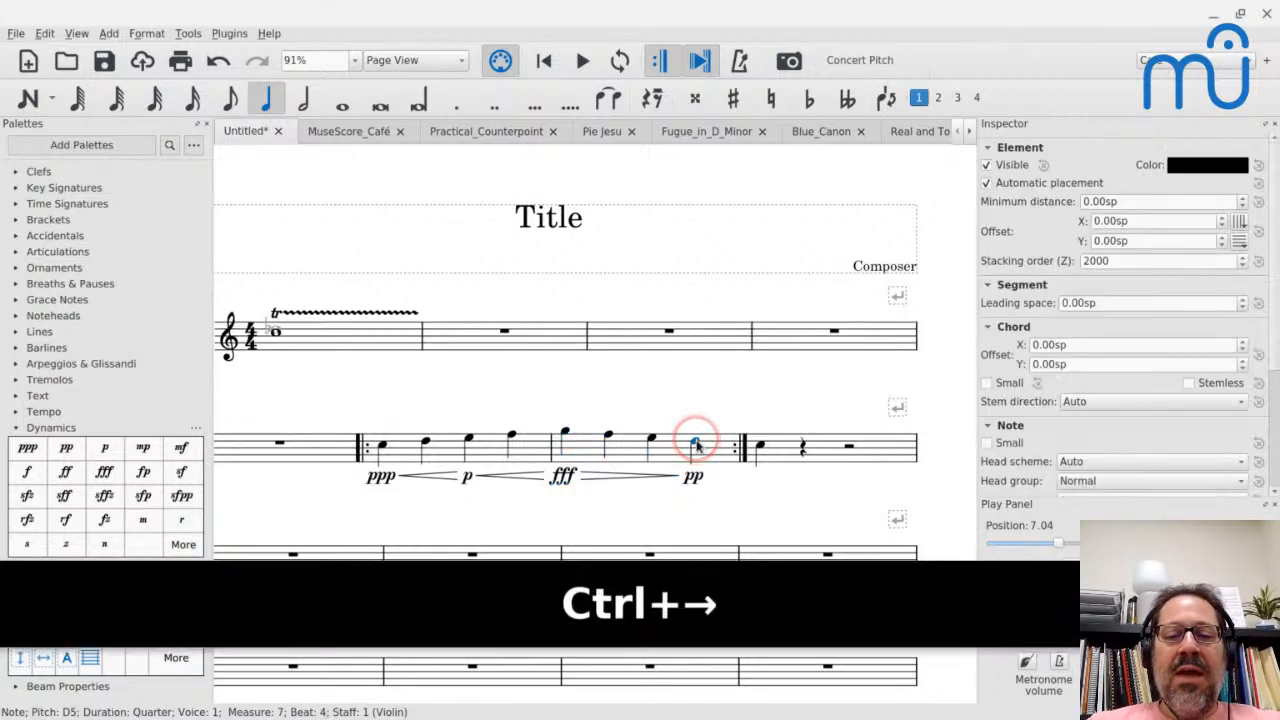
key(ctrl+z)
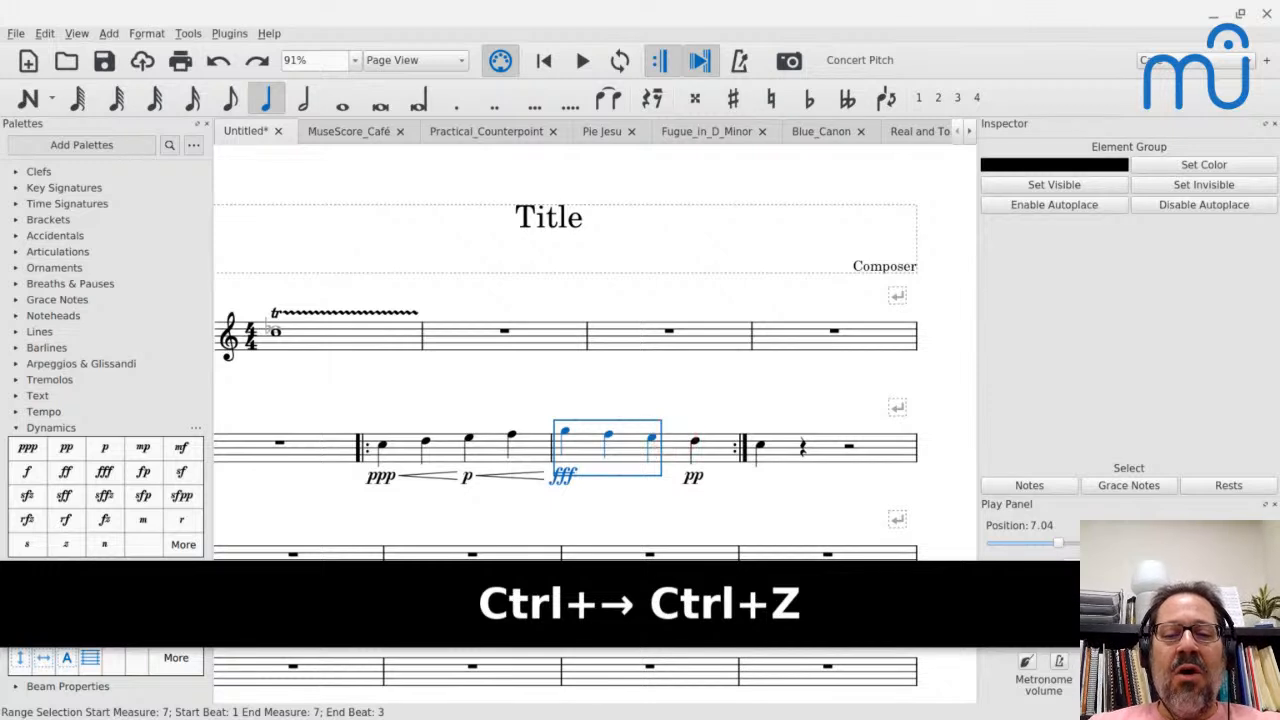
- Try a decrescendo hairpin across all four notes of measure 7, and undo it
key(shift+Right)
click(624, 457)
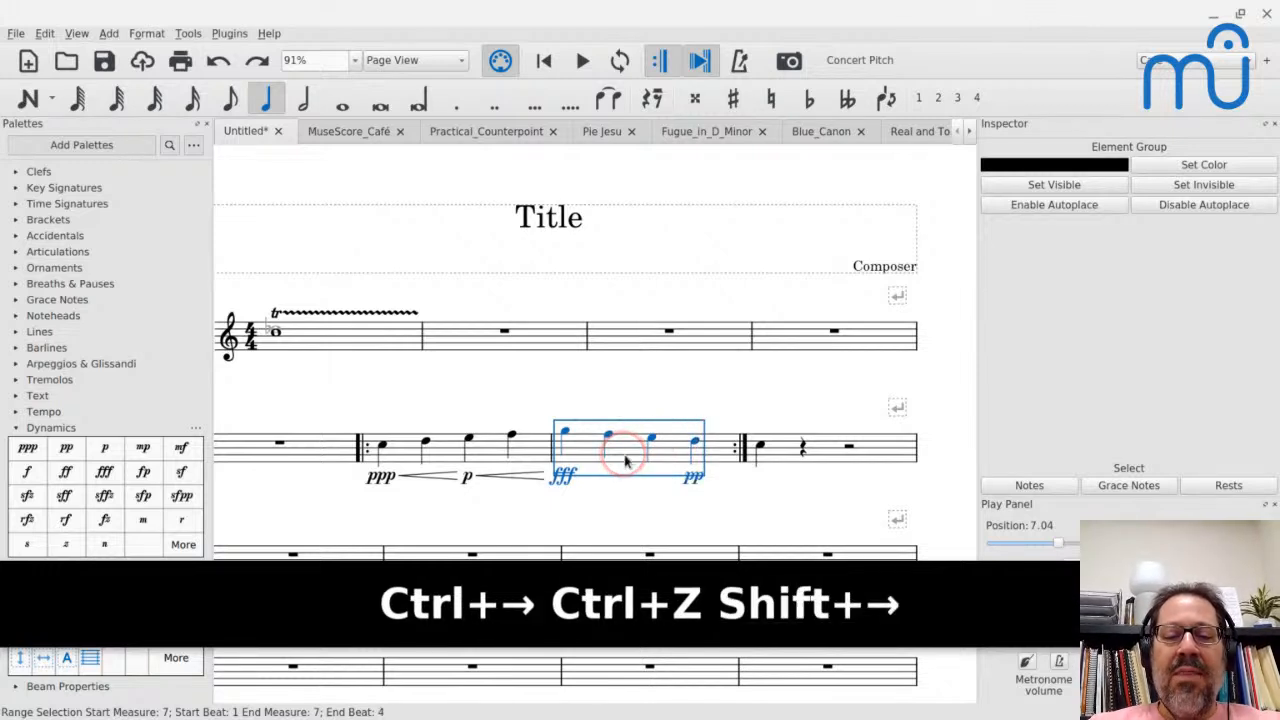
key(shift+period)
key(Escape)
click(610, 494)
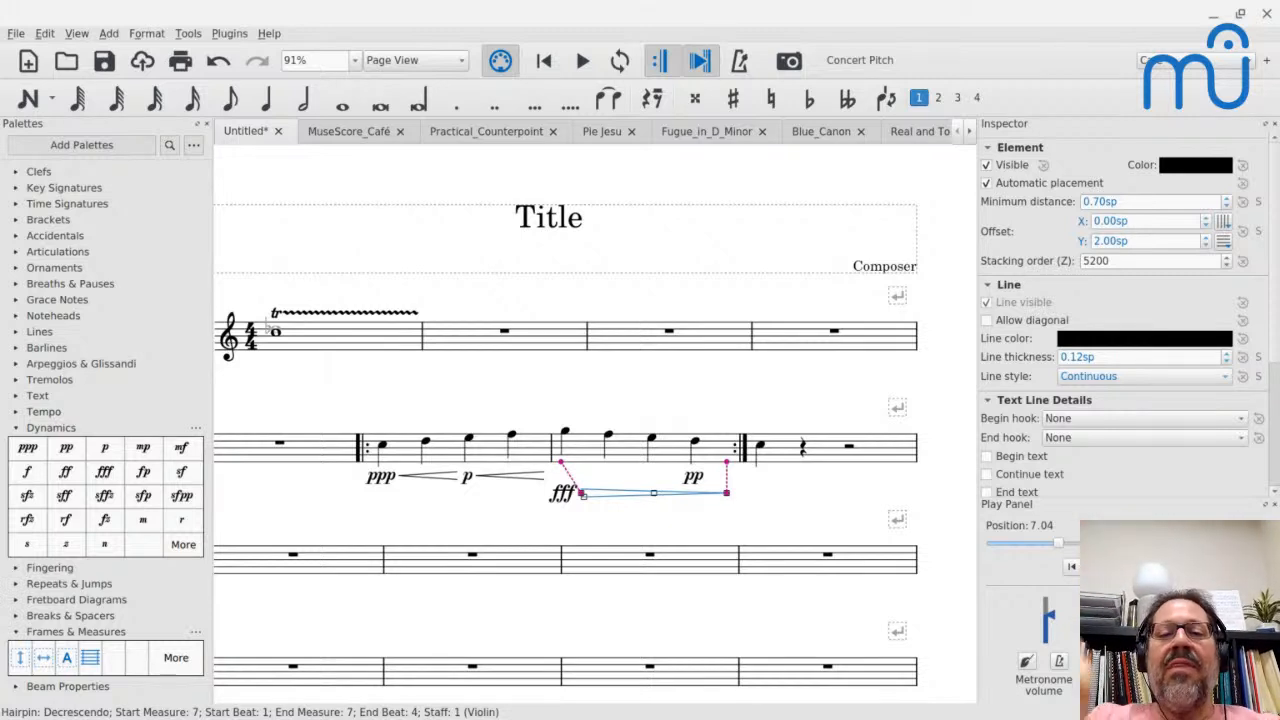
key(Escape)
key(ctrl+z)
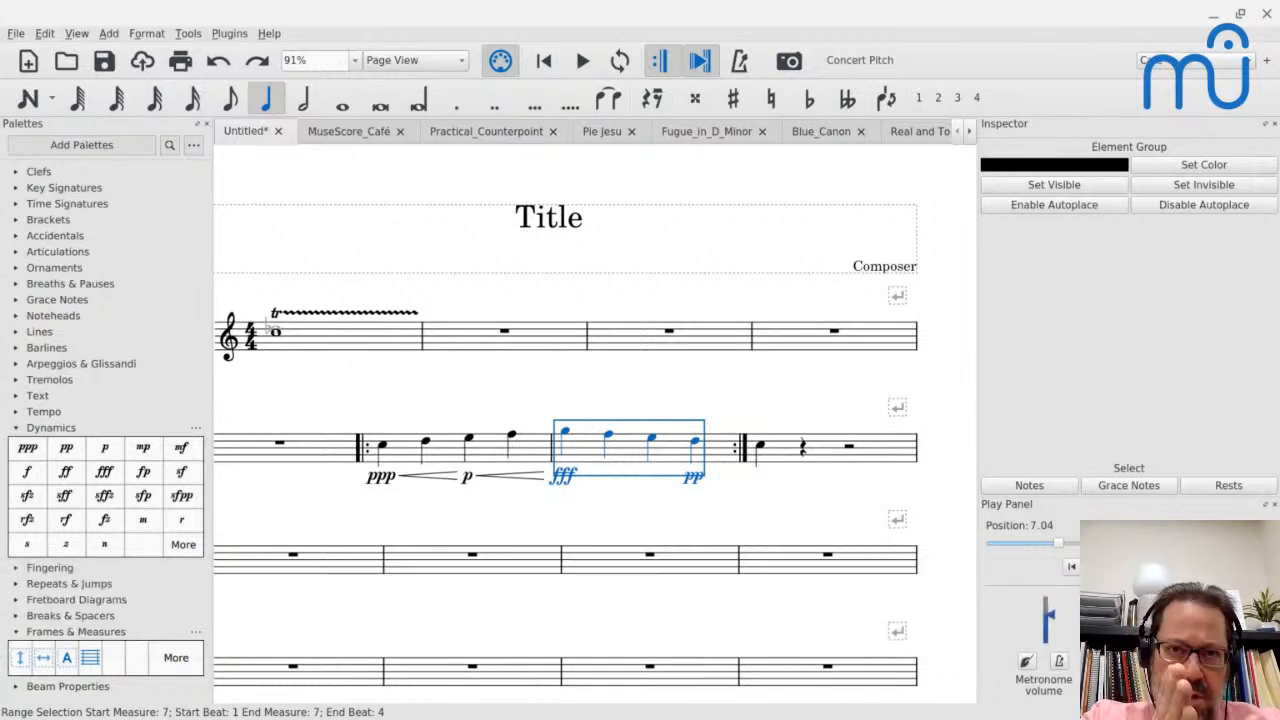
- Set the head group of the first note in measure 7 to XCircle
click(716, 474)
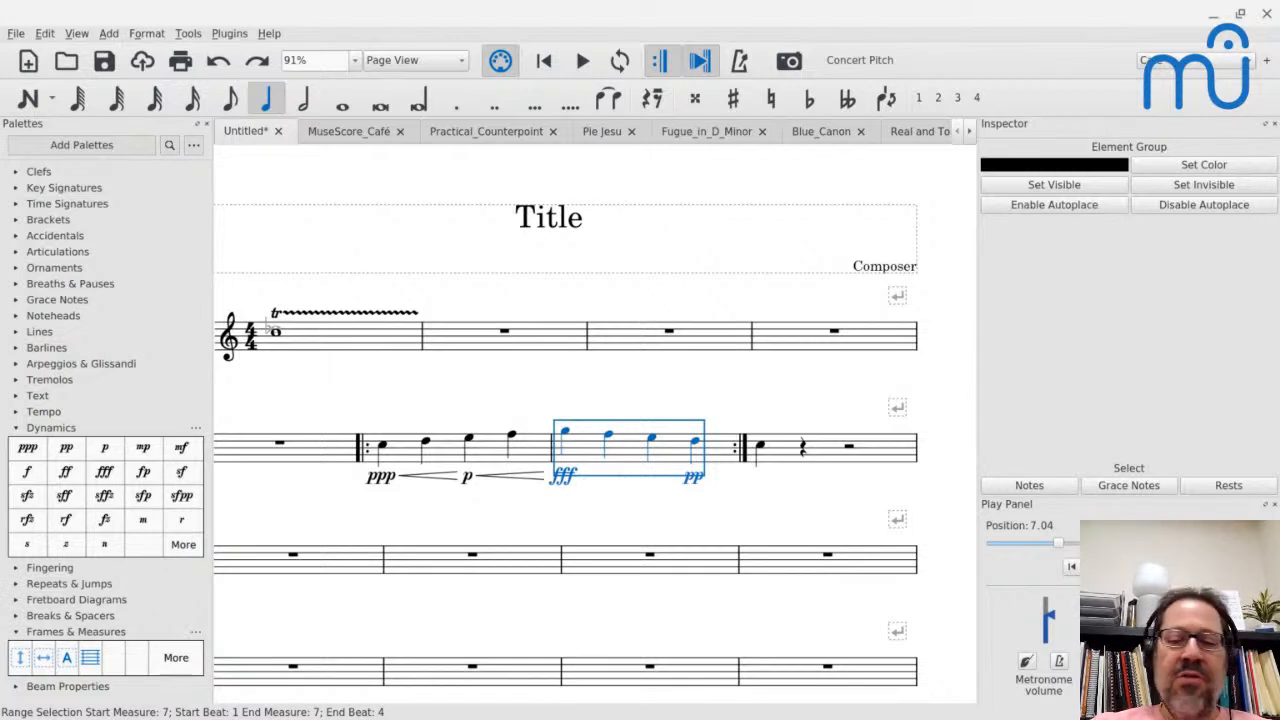
click(565, 432)
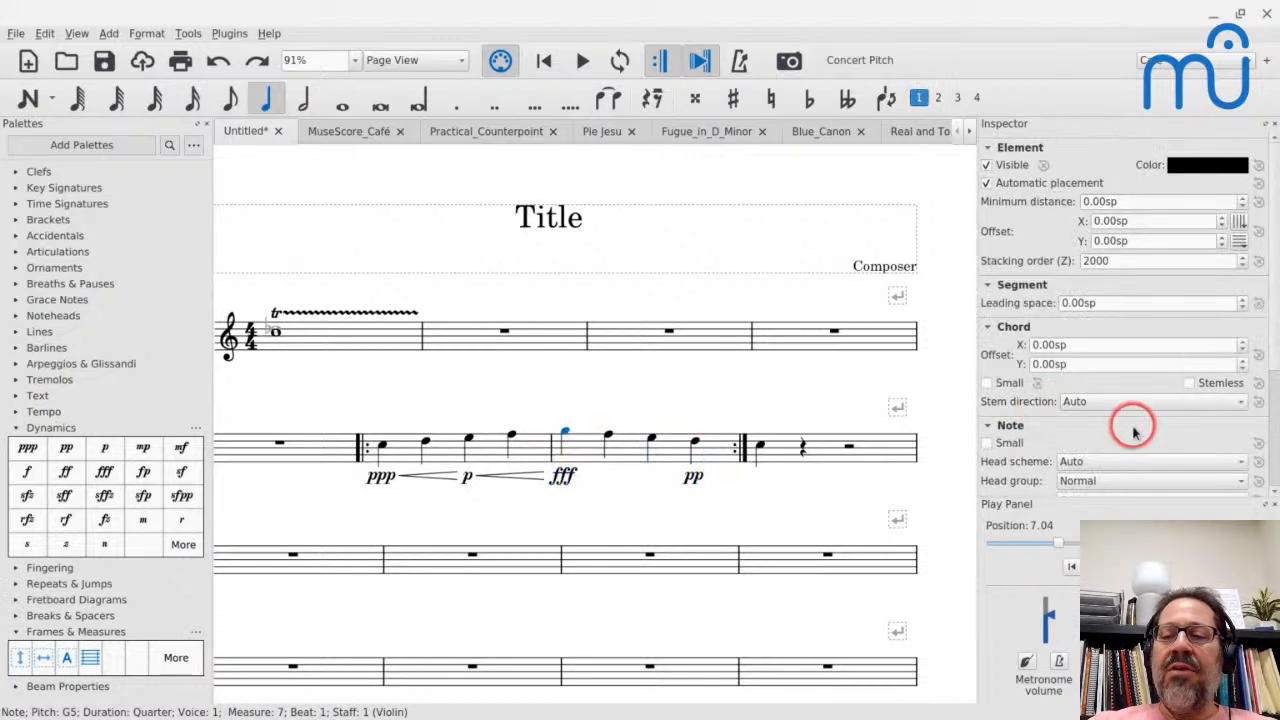
scroll(1133, 432, down, 3)
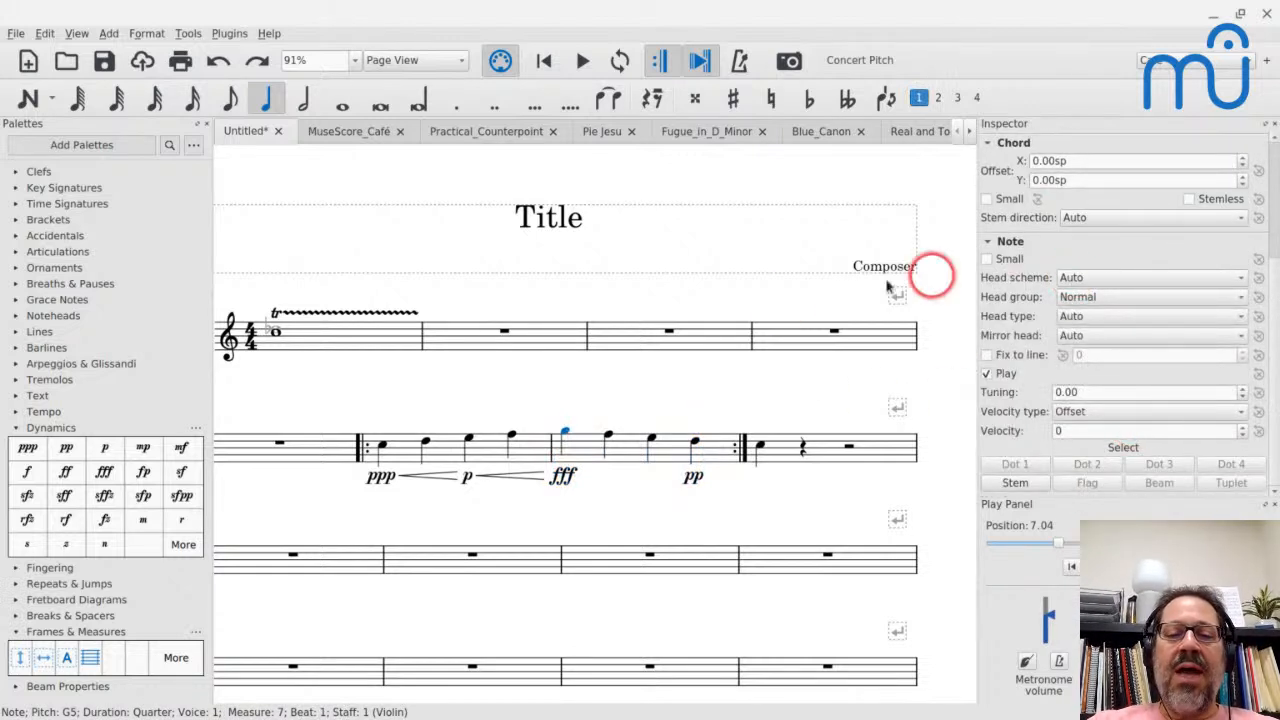
click(1166, 296)
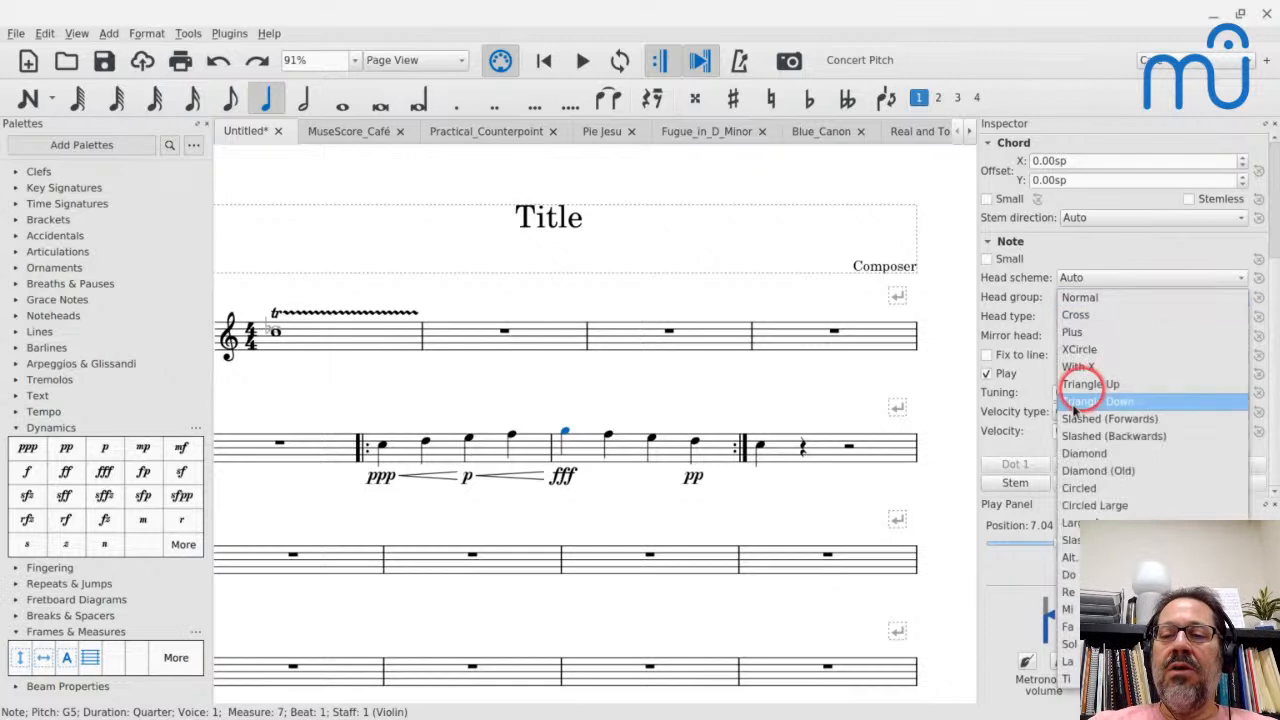
click(1069, 350)
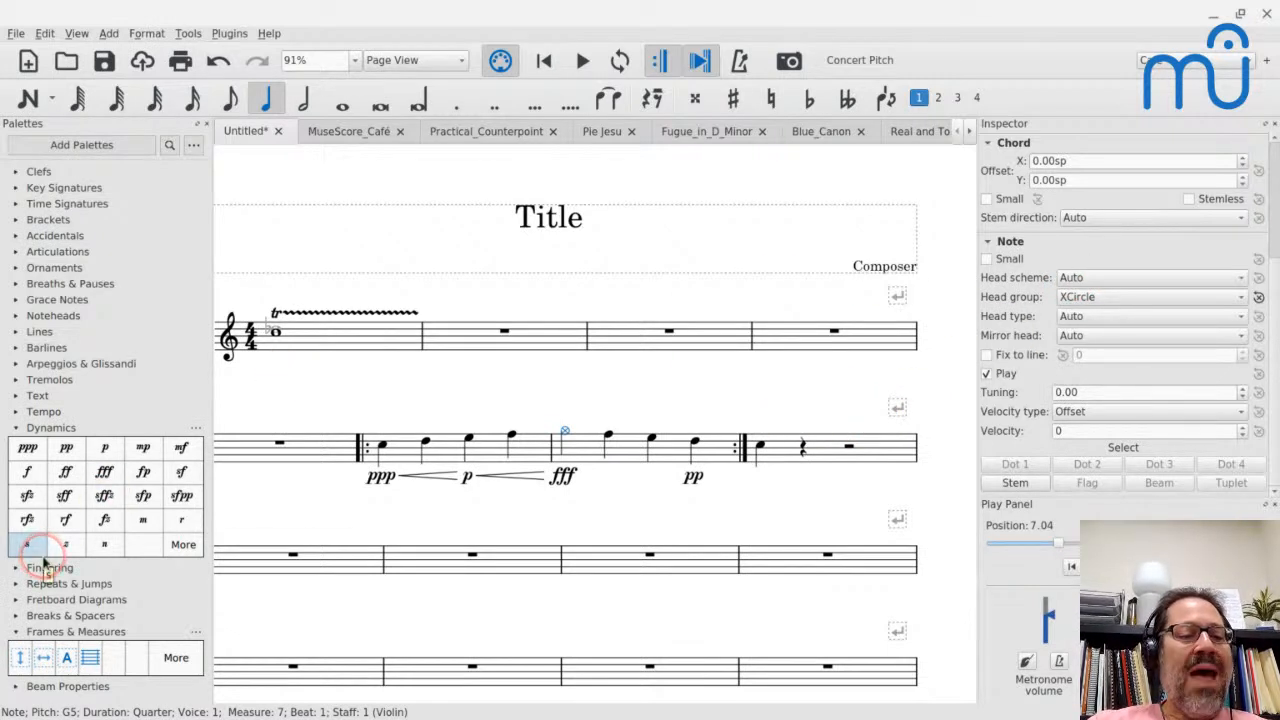
- Apply the Alt. Brevis notehead to the first note of measure 7 and lengthen the note to a double whole duration
click(14, 315)
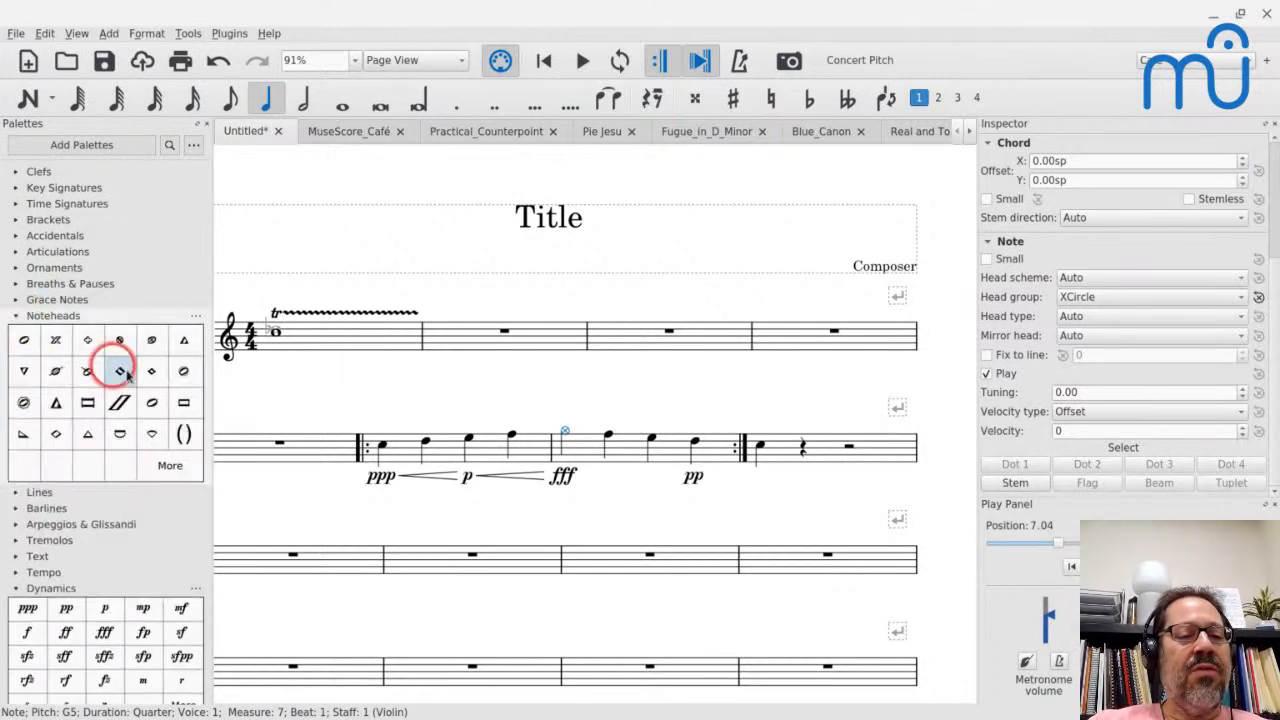
click(88, 403)
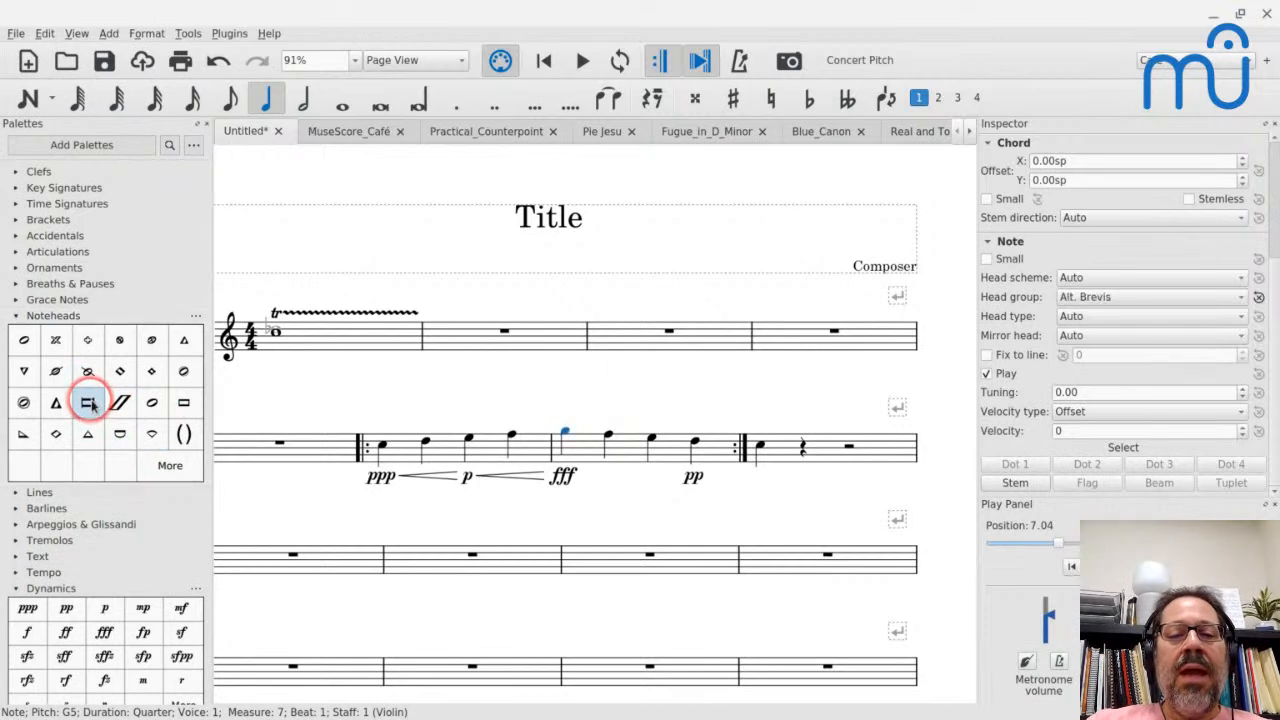
scroll(471, 360, up, 5)
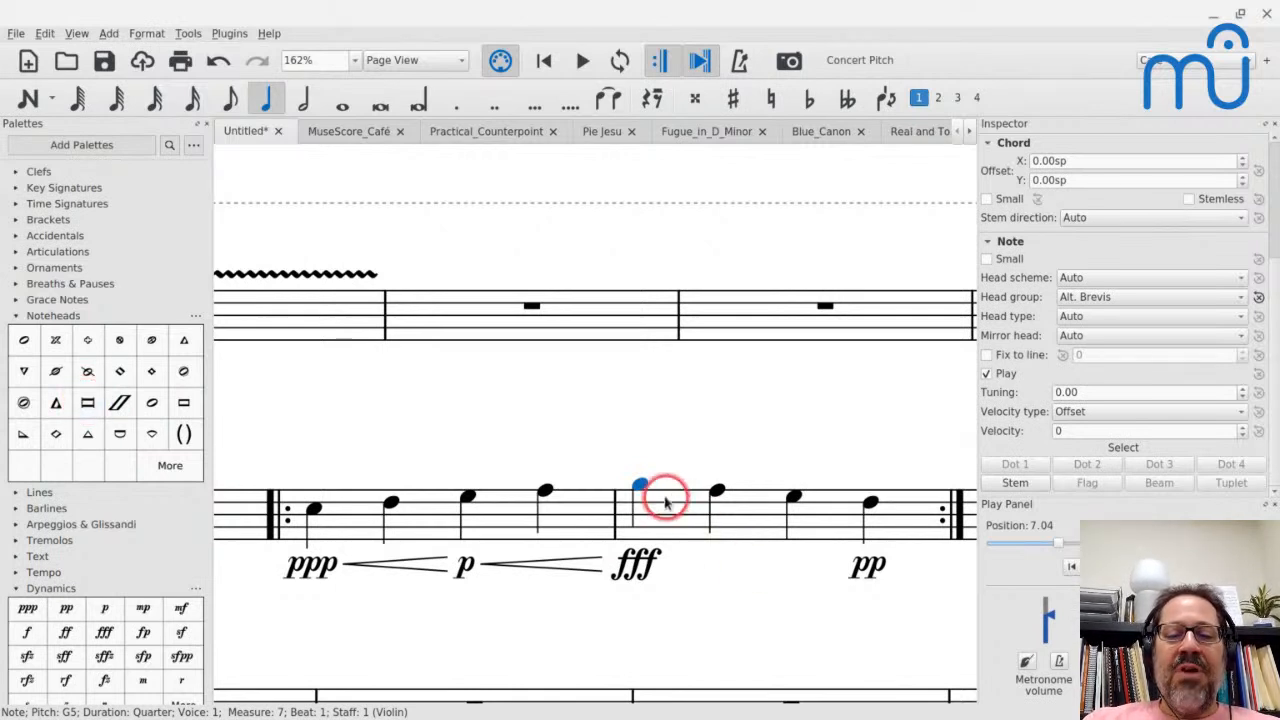
key(8)
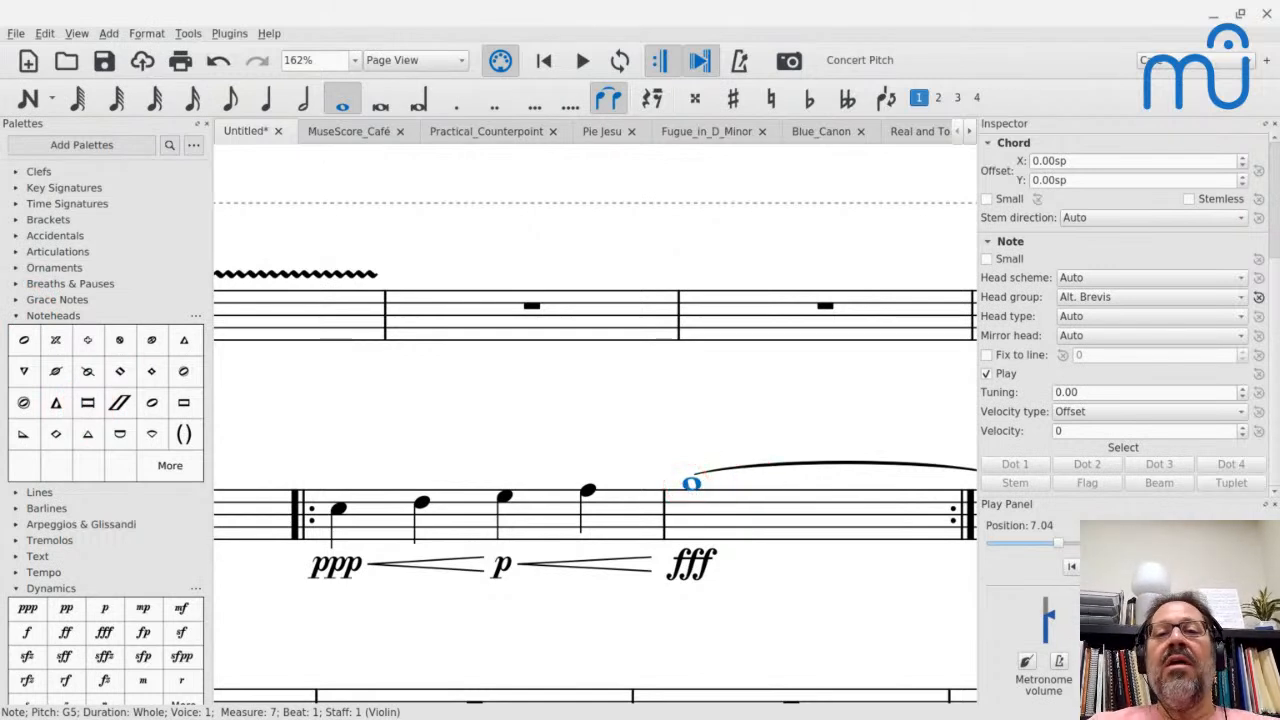
- In the Pie Jesu score, try the cut-time symbol as the appearance of the Soprano 1 time signature, and undo it
click(594, 133)
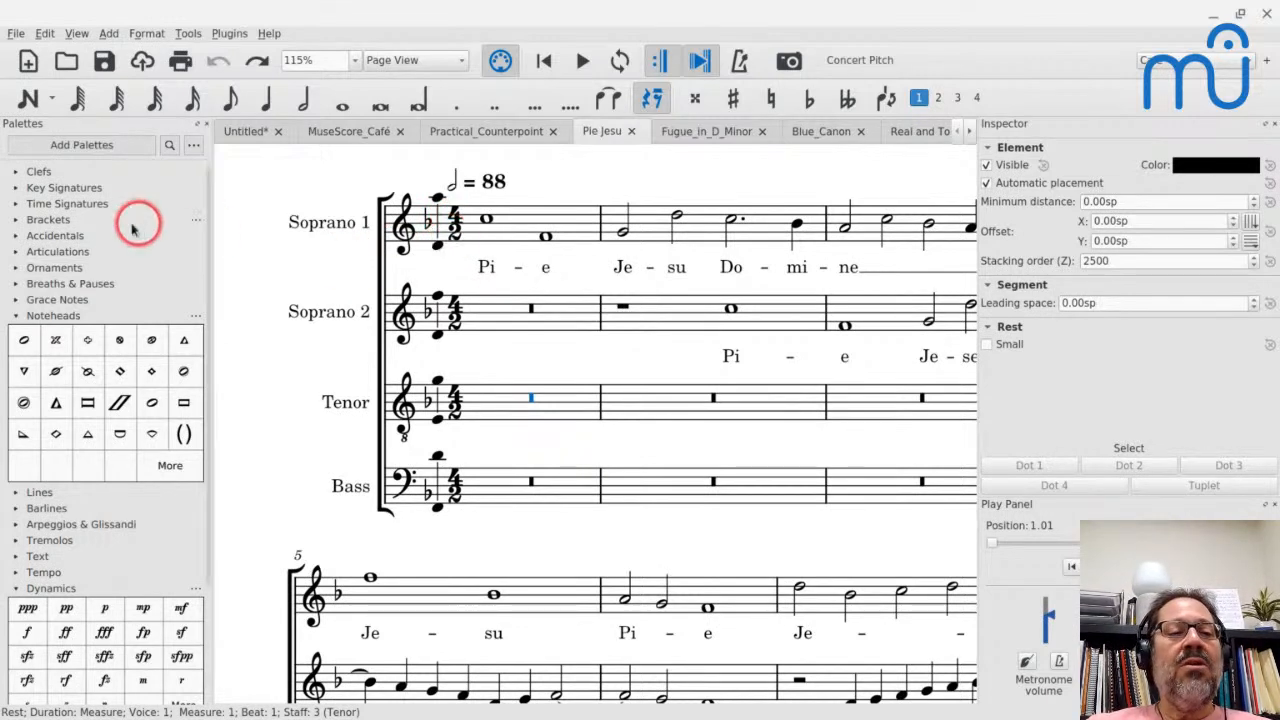
right_click(453, 230)
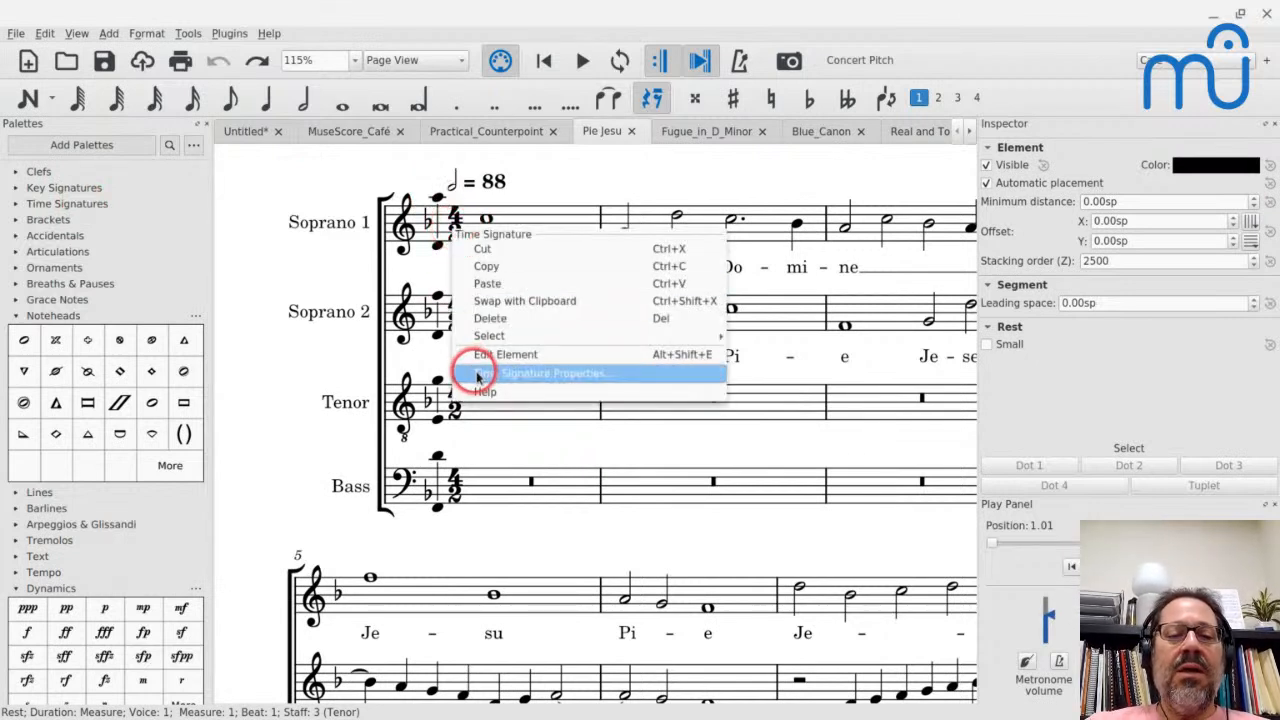
click(416, 267)
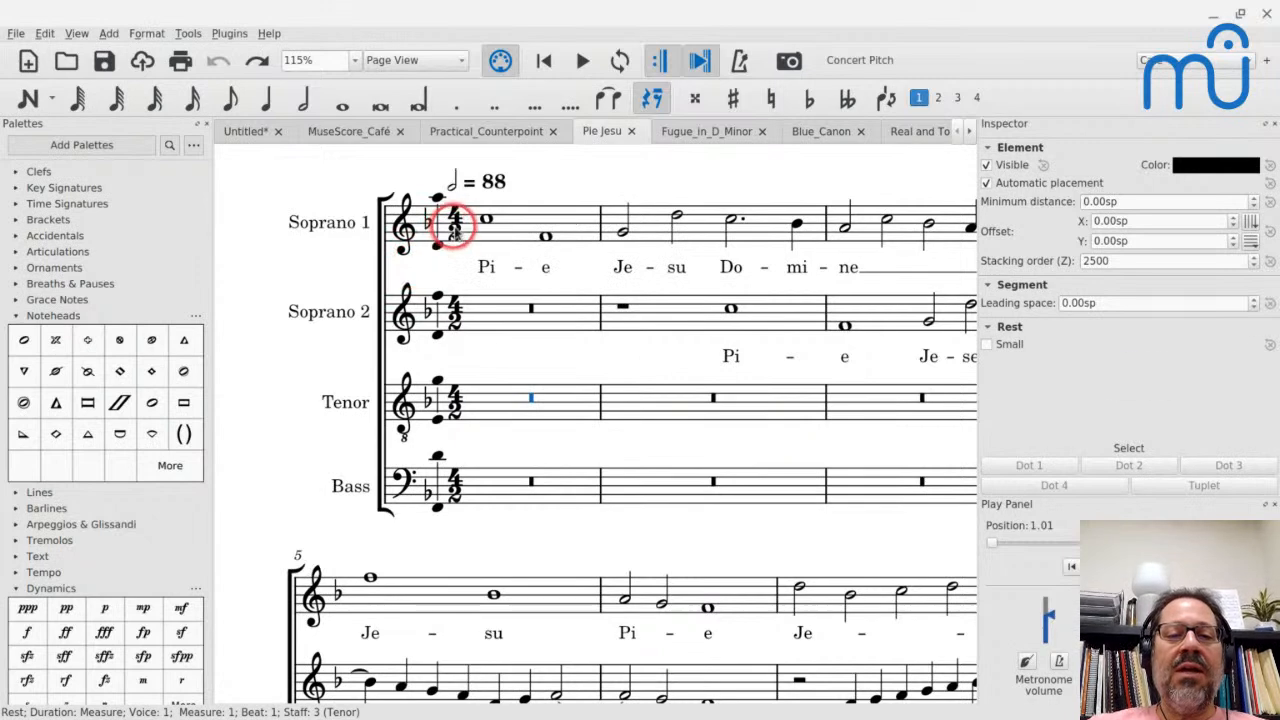
click(457, 224)
click(1090, 385)
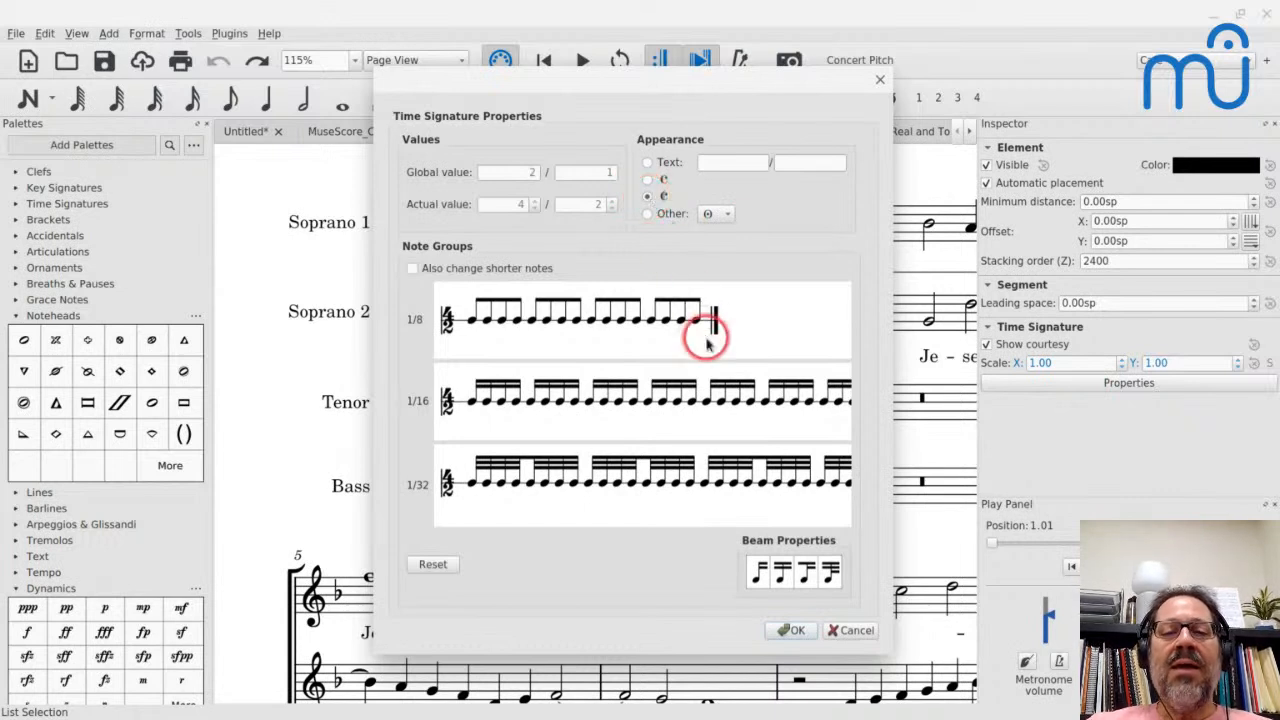
click(647, 196)
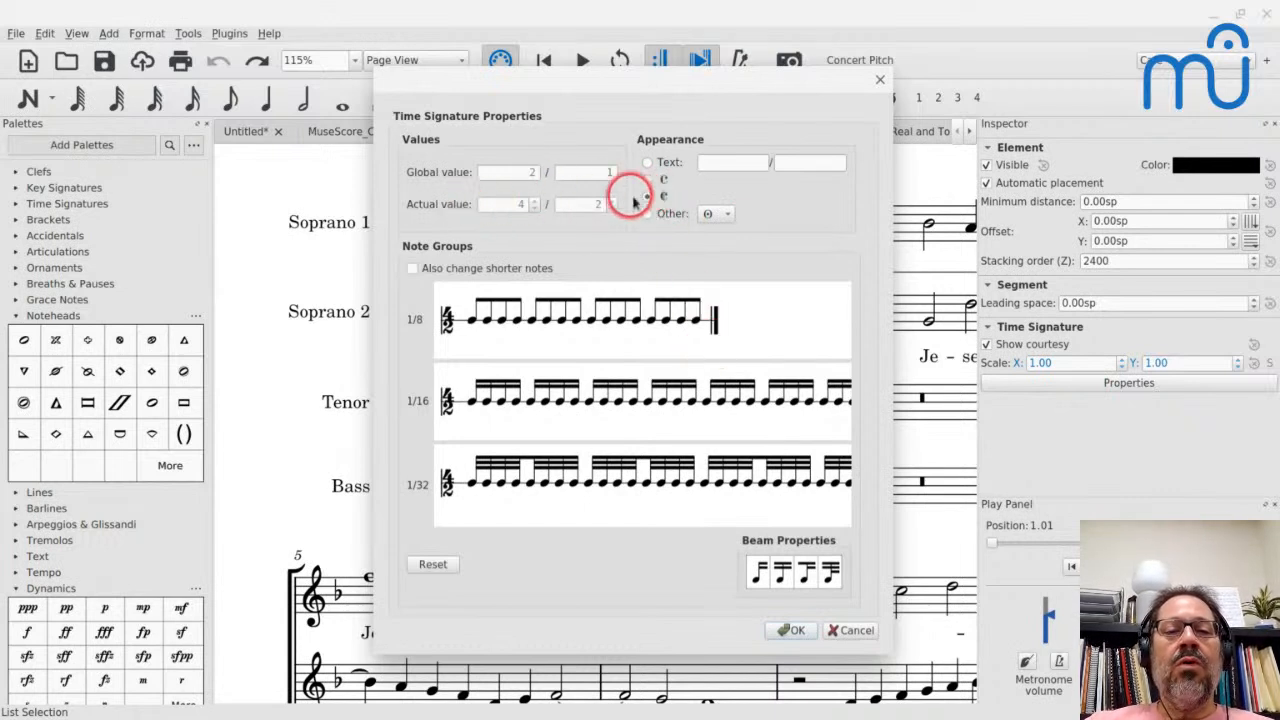
click(790, 630)
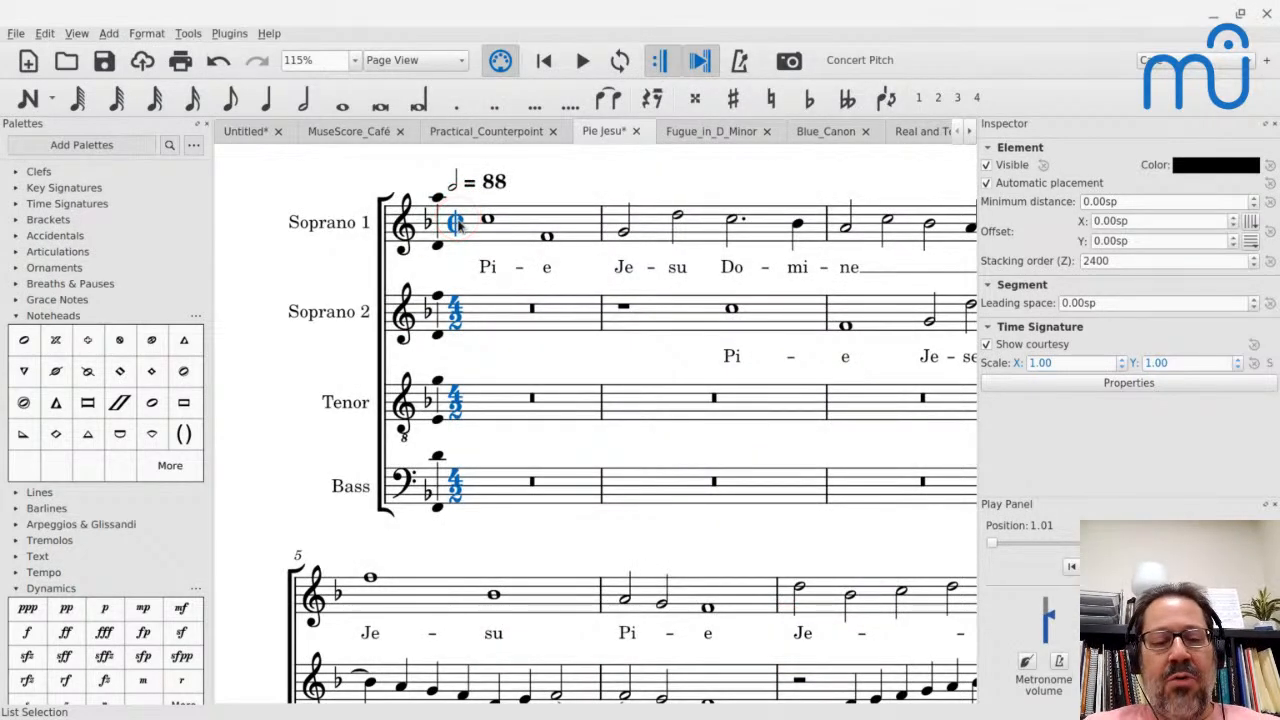
key(ctrl+z)
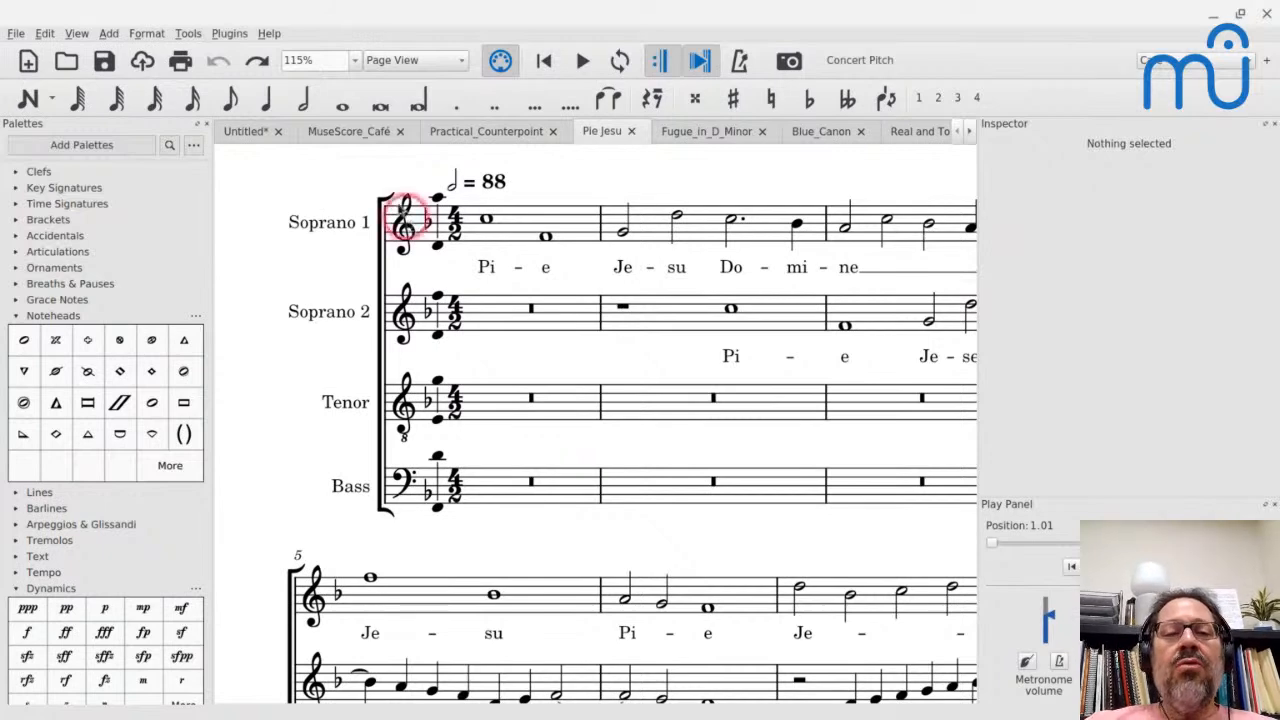
- Return to the untitled violin score and enter five quarter-note Cs starting at measure 10
click(232, 129)
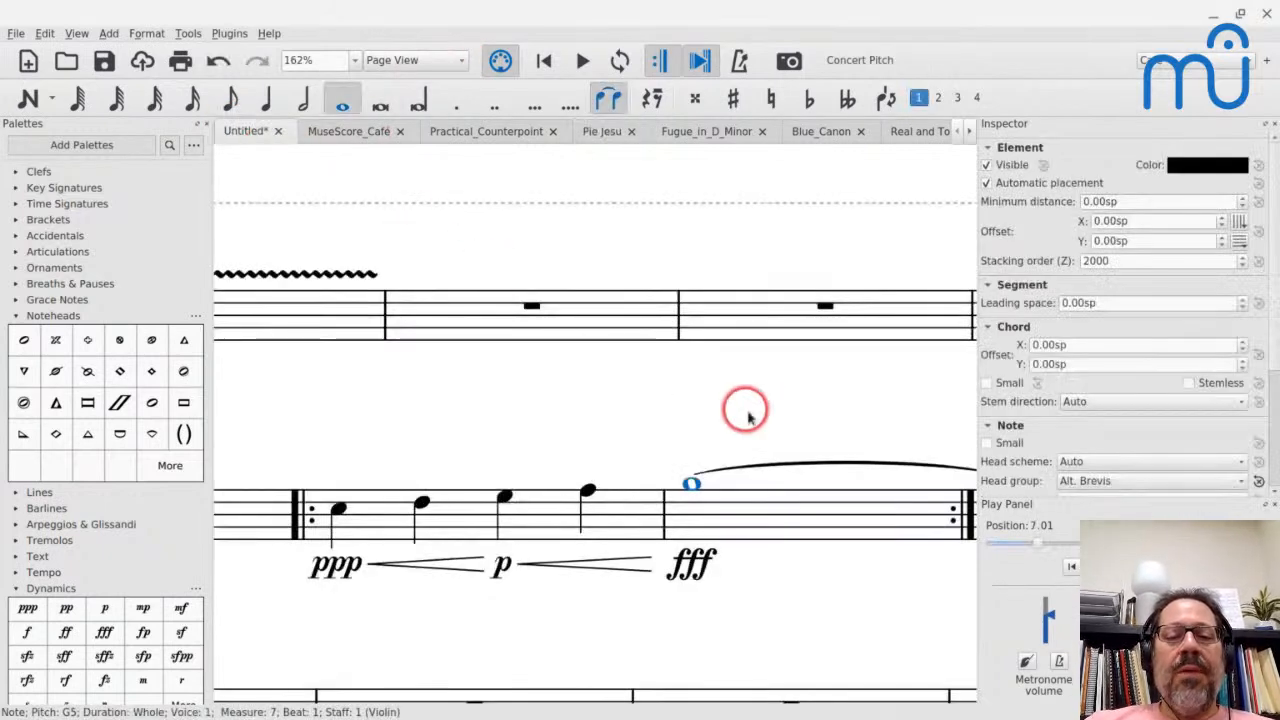
scroll(745, 412, down, 10)
scroll(623, 409, up, 3)
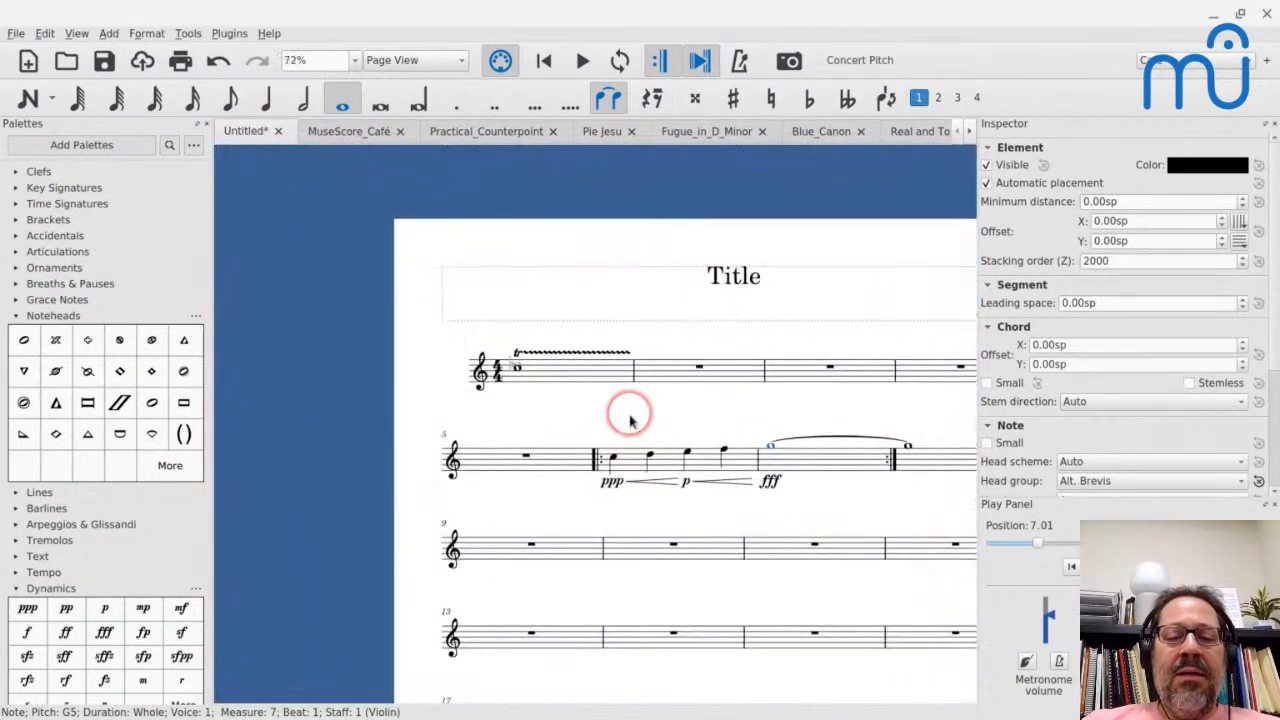
click(635, 550)
key(n)
key(c)
key(c)
key(c)
key(c)
key(c)
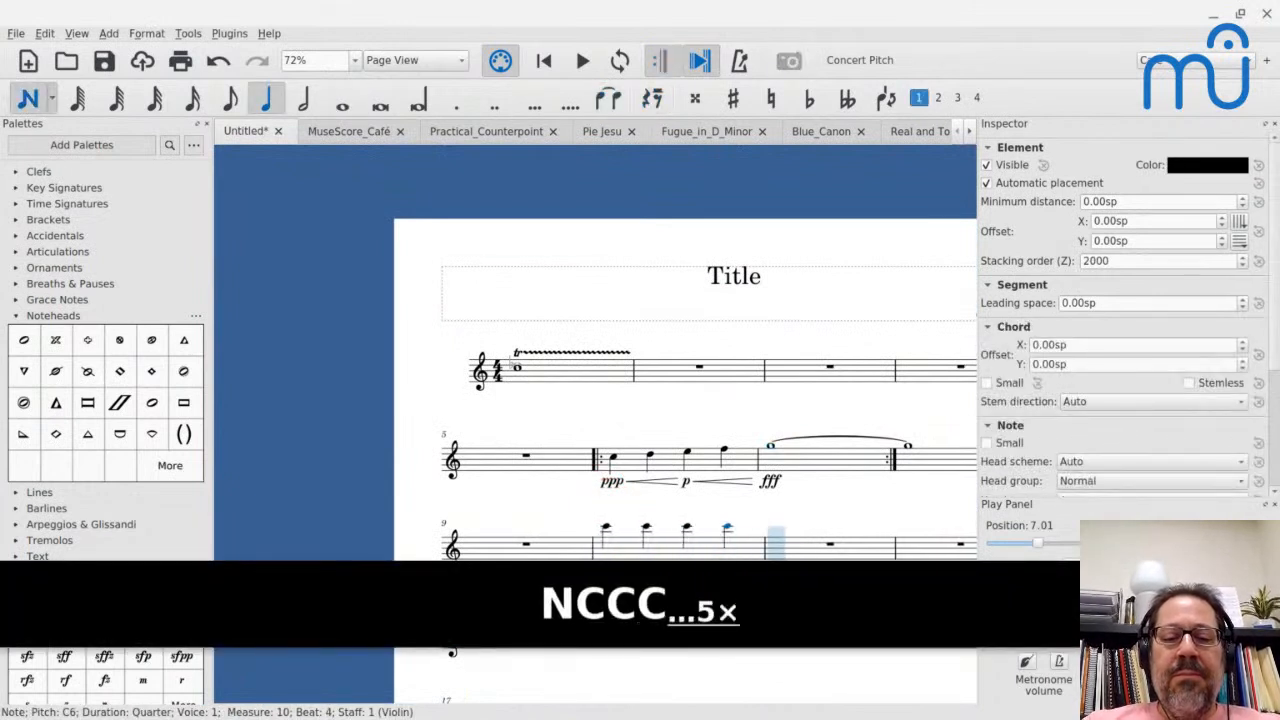
key(Escape)
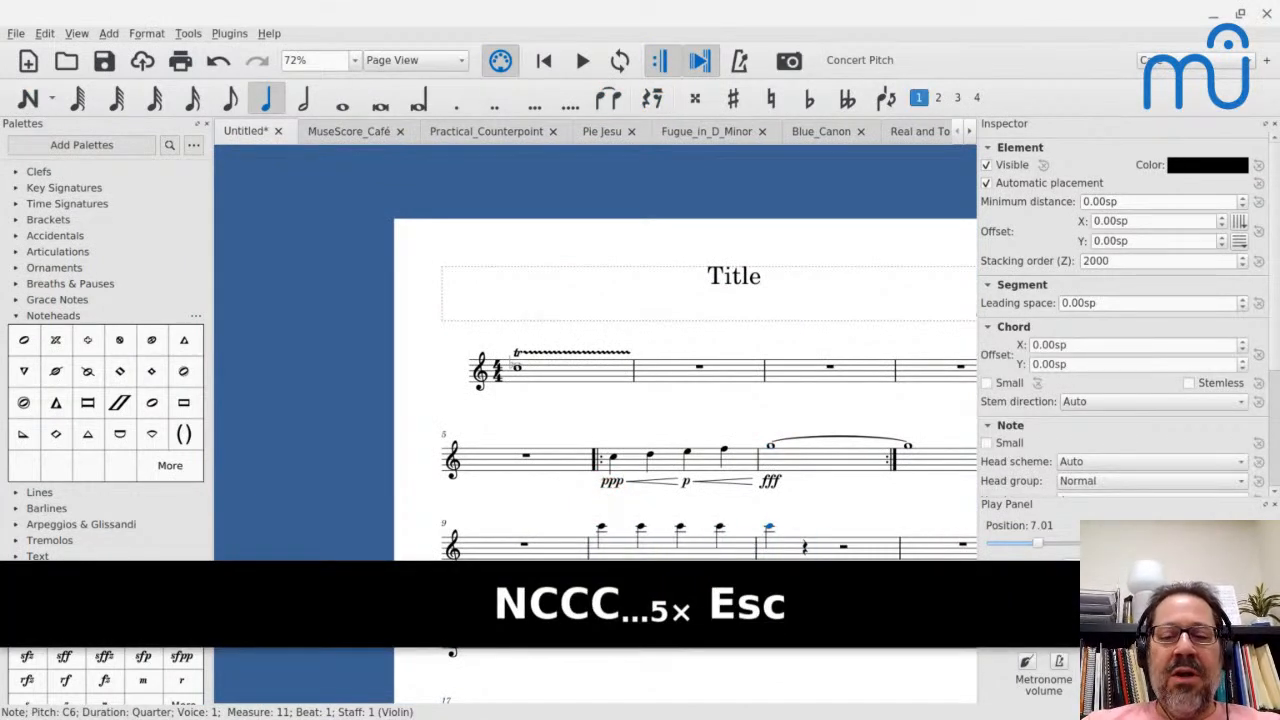
key(Escape)
- Create a new score for piano without a title, in 4/4 and with no sharps or flats in the key signature
key(ctrl+n)
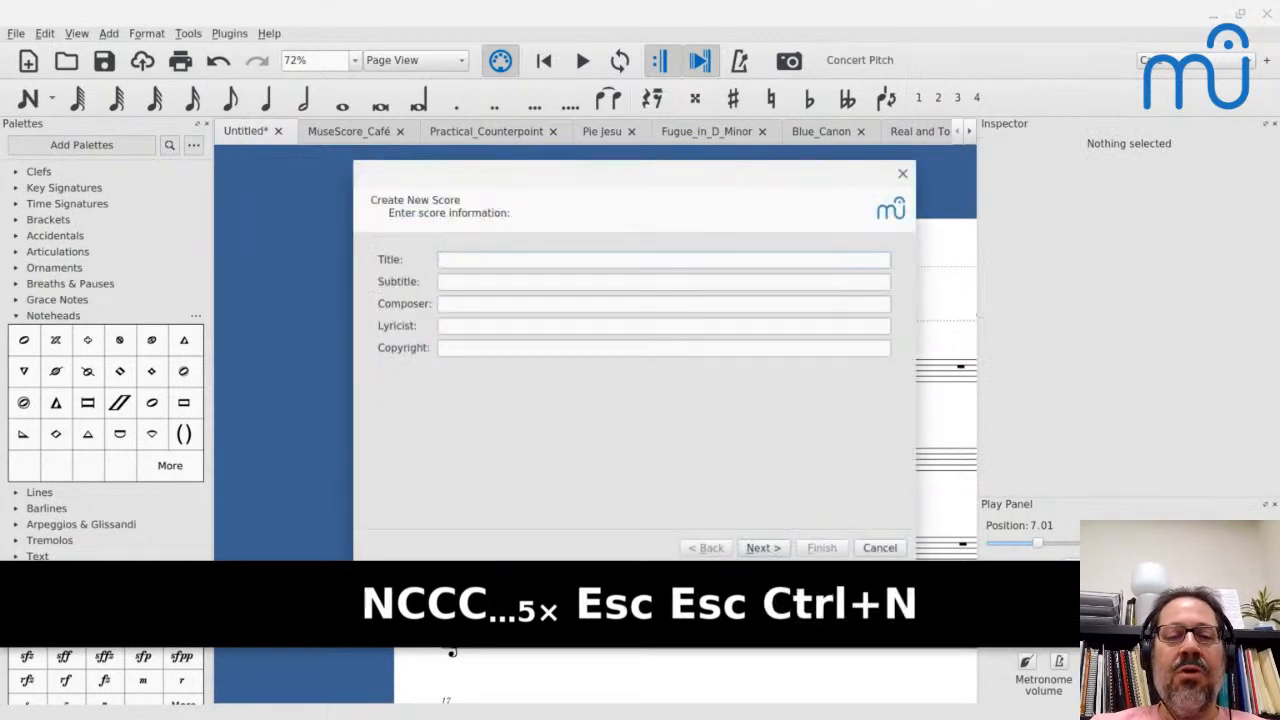
key(Return)
key(Down)
key(Down)
key(Down)
key(Return)
key(Return)
key(Return)
key(Return)
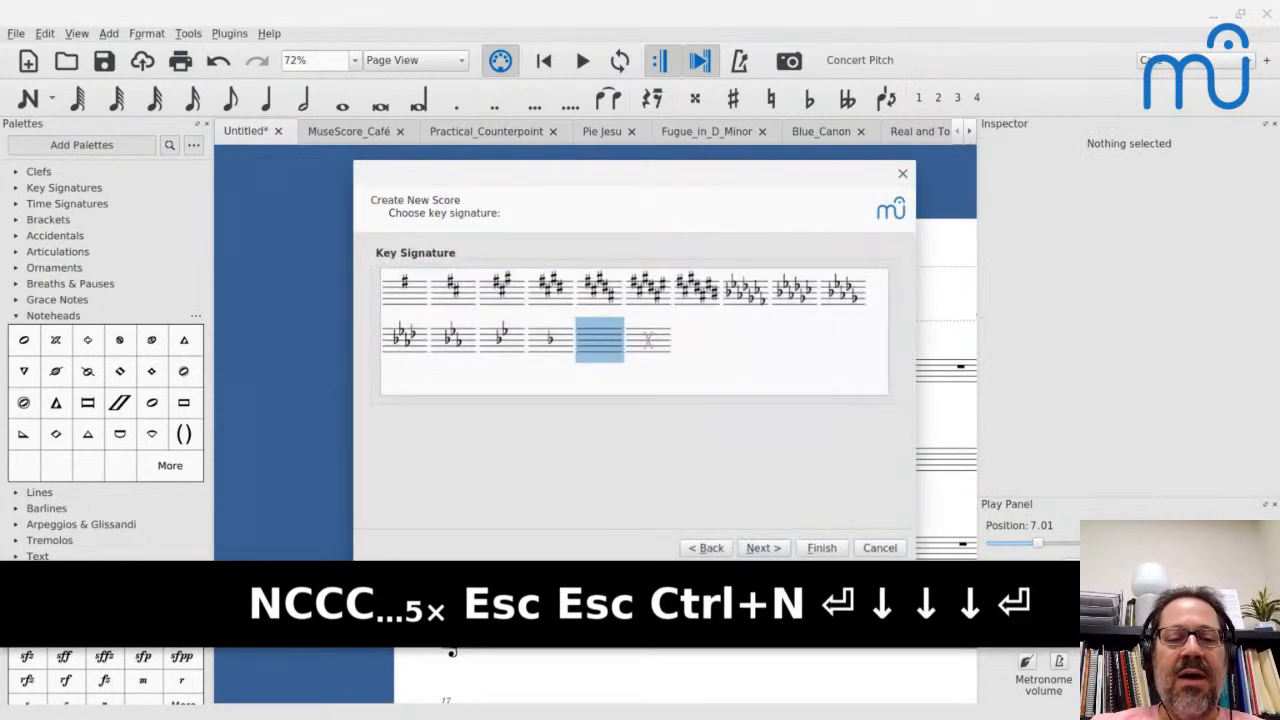
key(Return)
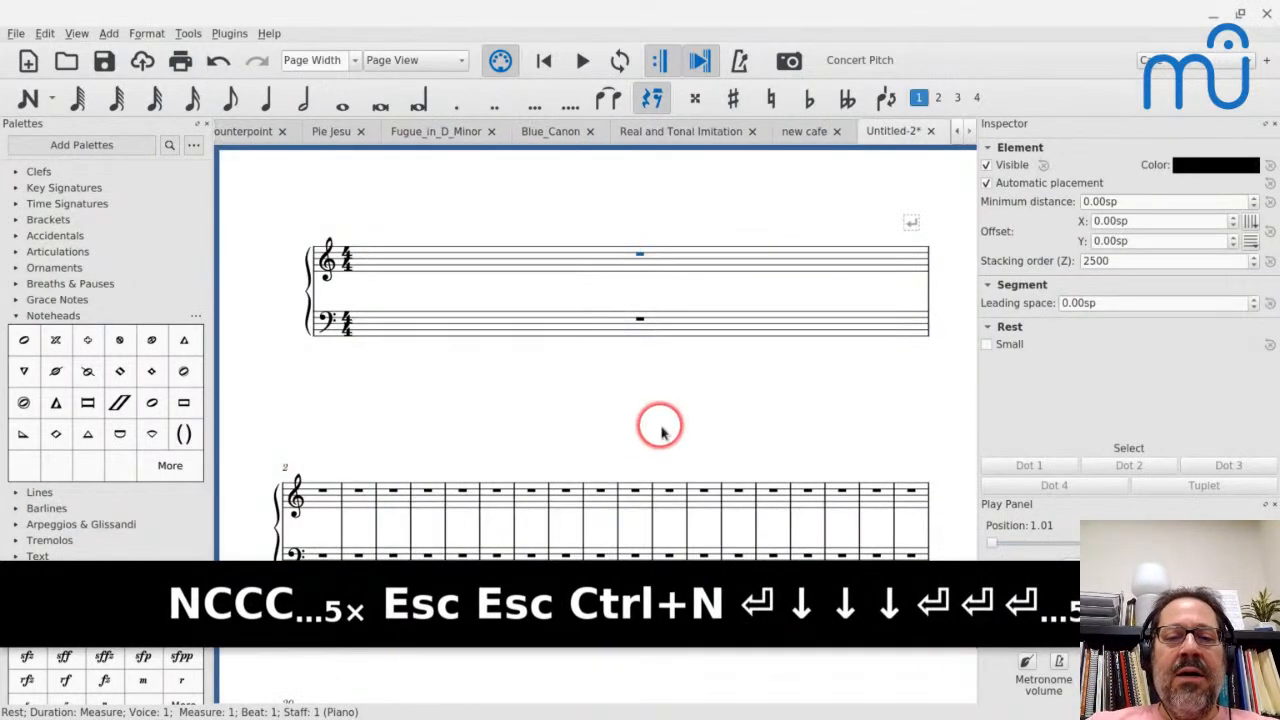
key(Return)
scroll(451, 323, up, 3)
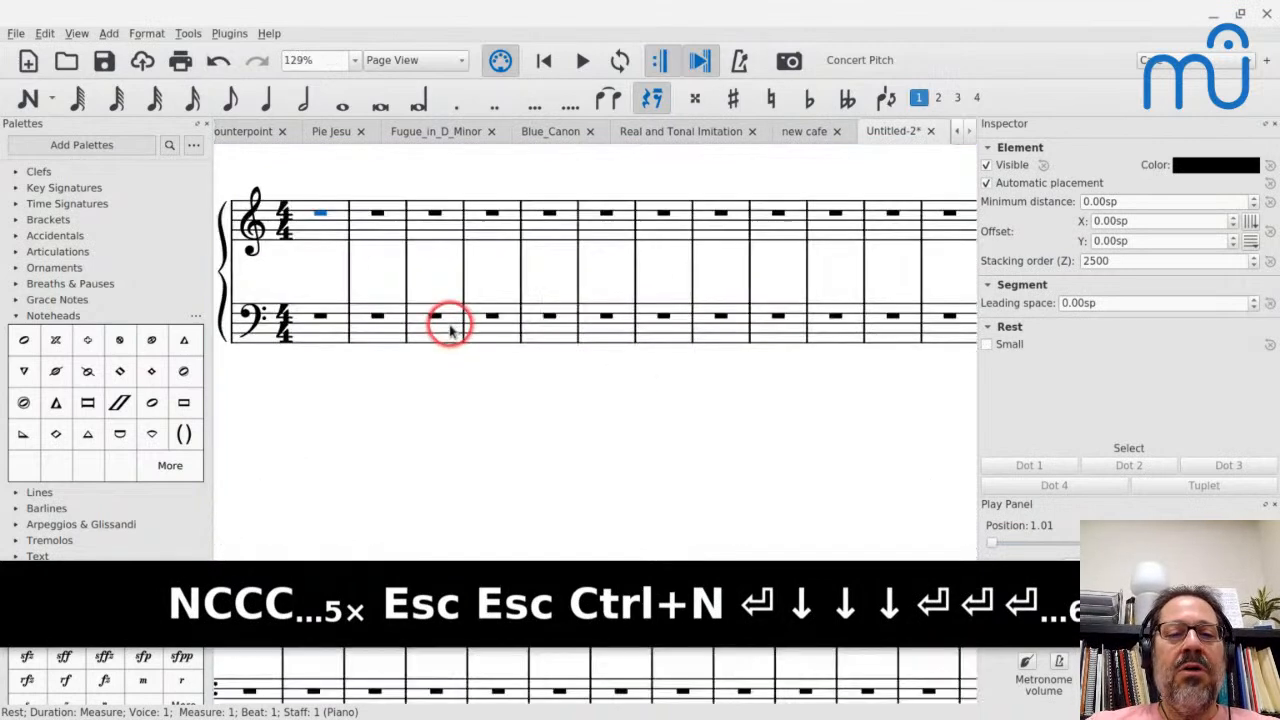
- Enter nine quarter-note Cs in the treble staff starting at measure 2
click(372, 232)
key(n)
key(c)
key(c)
key(c)
key(c)
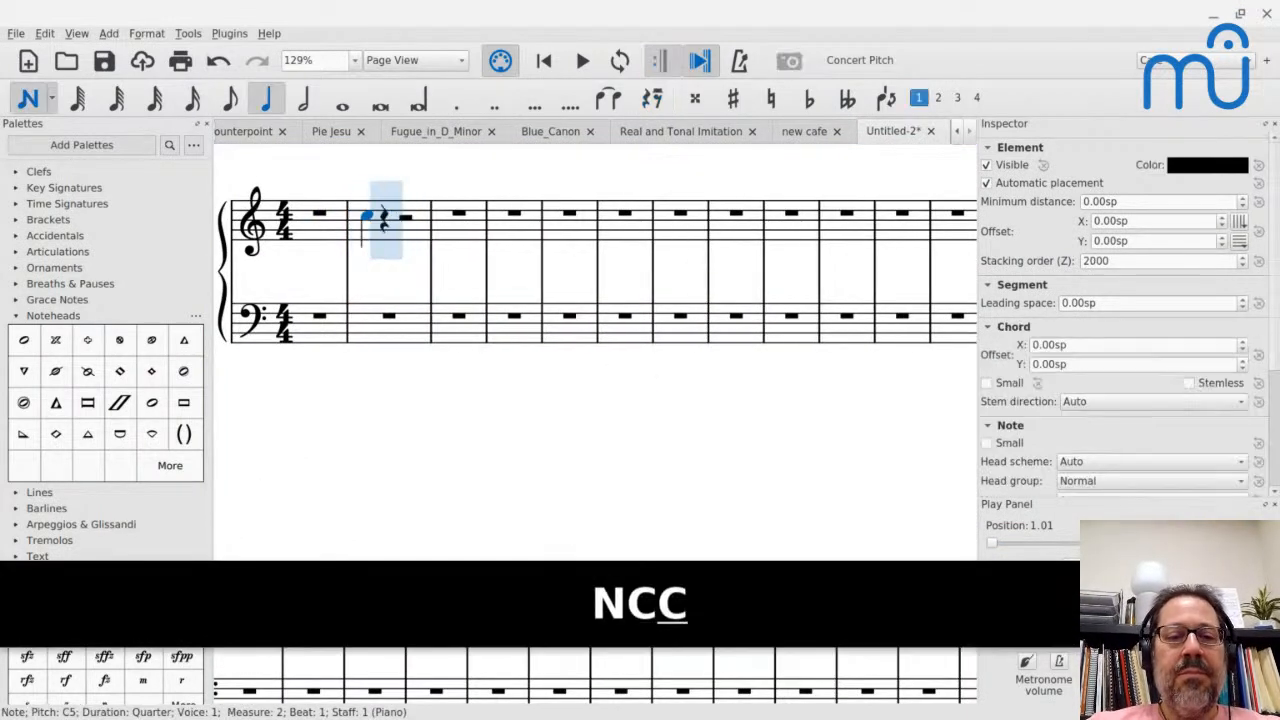
key(c)
key(c)
key(c)
key(c)
key(Escape)
- Add an accent to the second note of measure 2
click(343, 220)
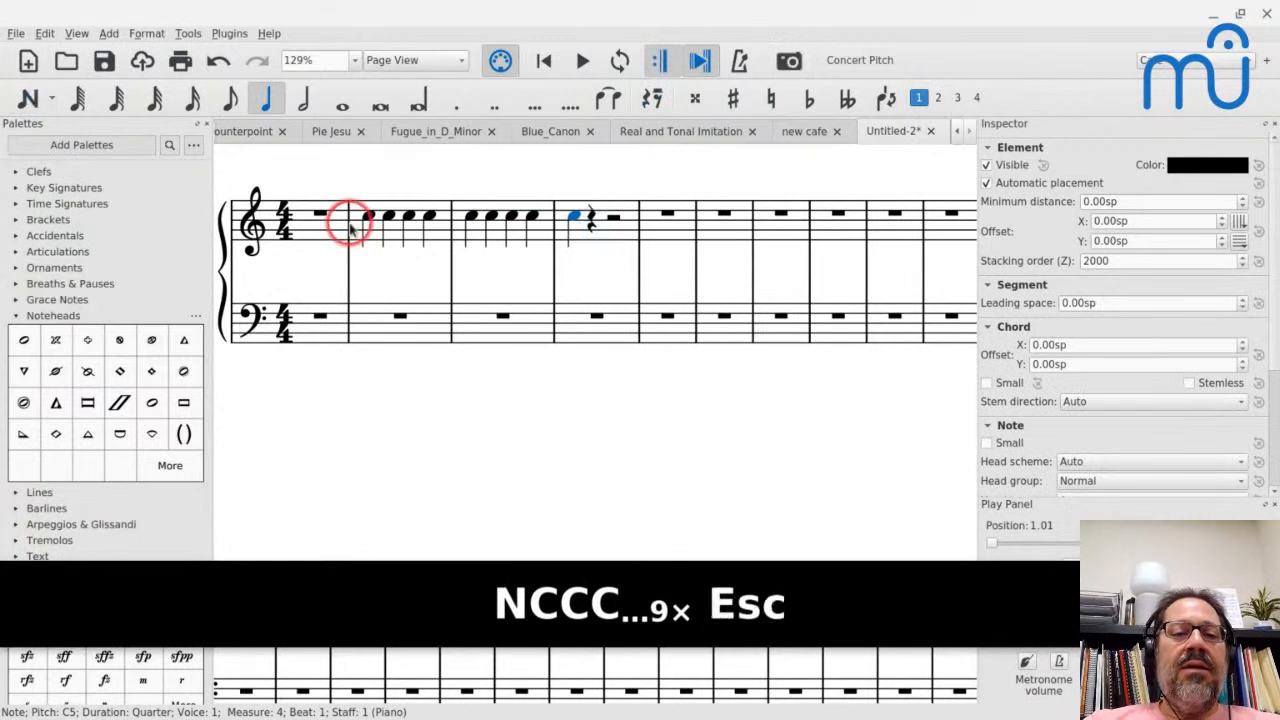
click(384, 216)
key(shift+v)
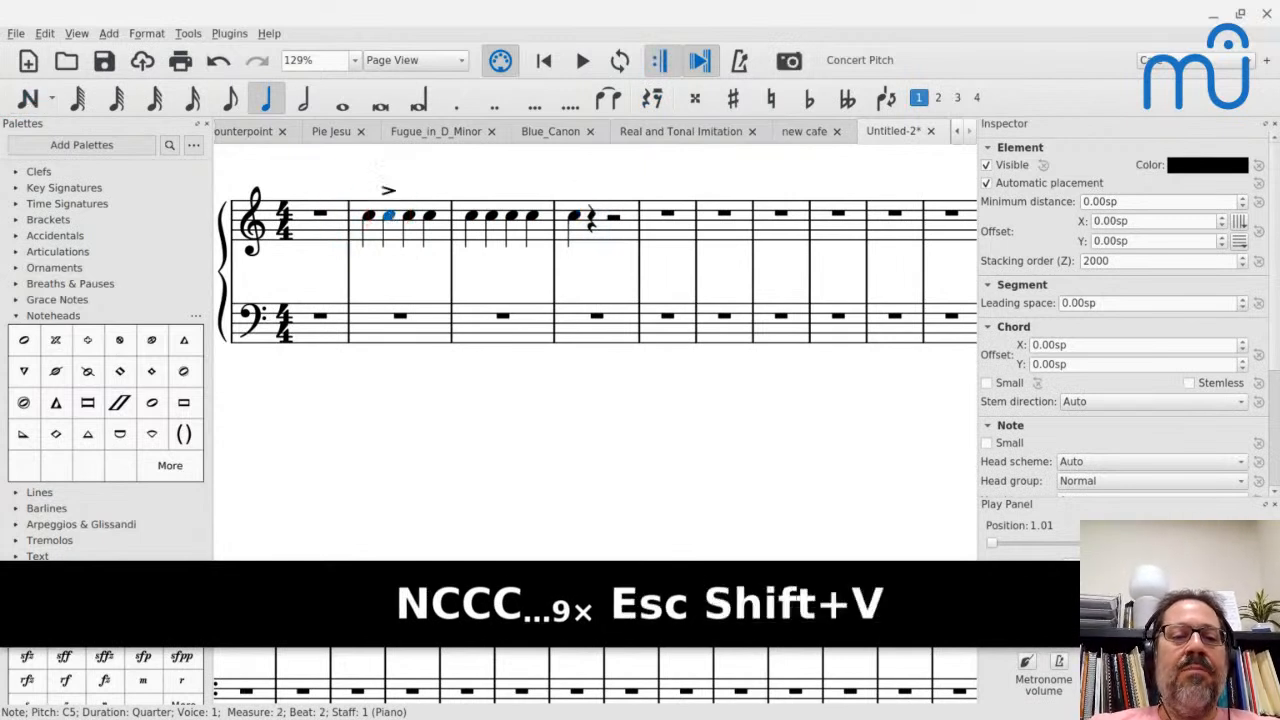
key(Escape)
click(369, 216)
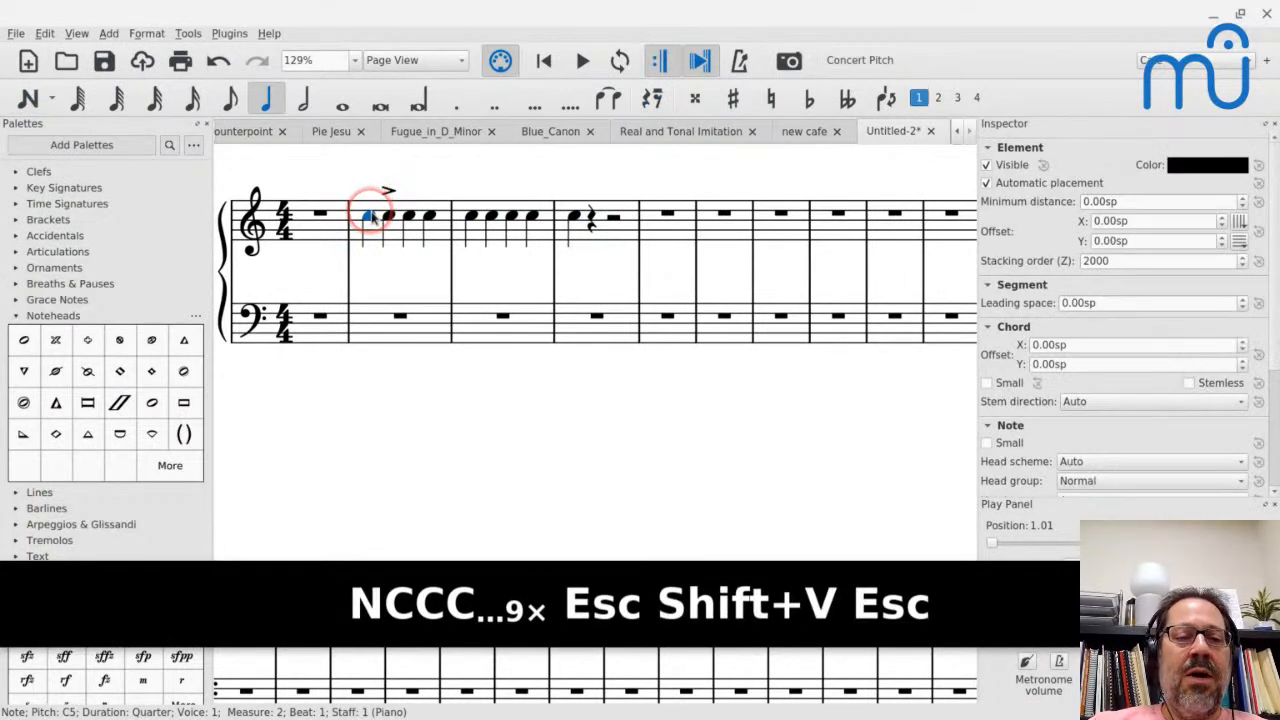
- Fill measure 1 of the treble staff with four quarter-note Cs
click(334, 219)
key(n)
key(c)
key(c)
key(c)
key(Escape)
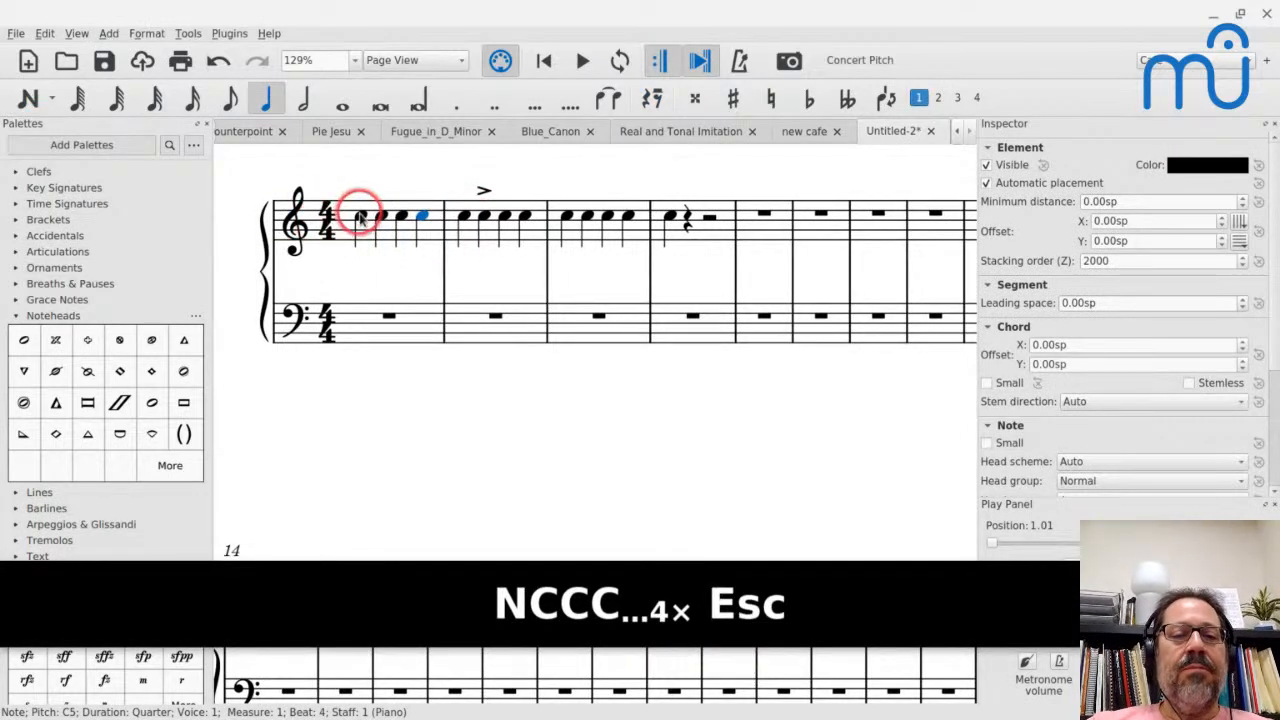
- Play the score from the first note past the accented note, and select the accent to inspect its properties
key(space)
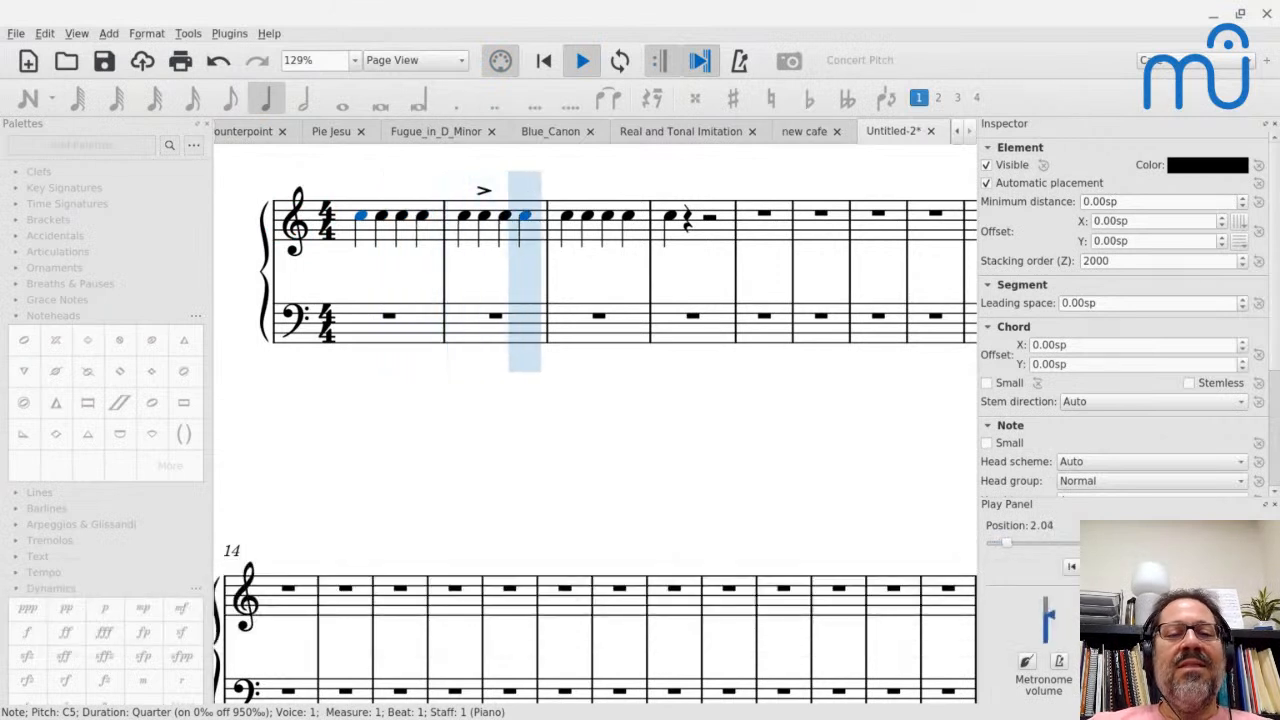
key(space)
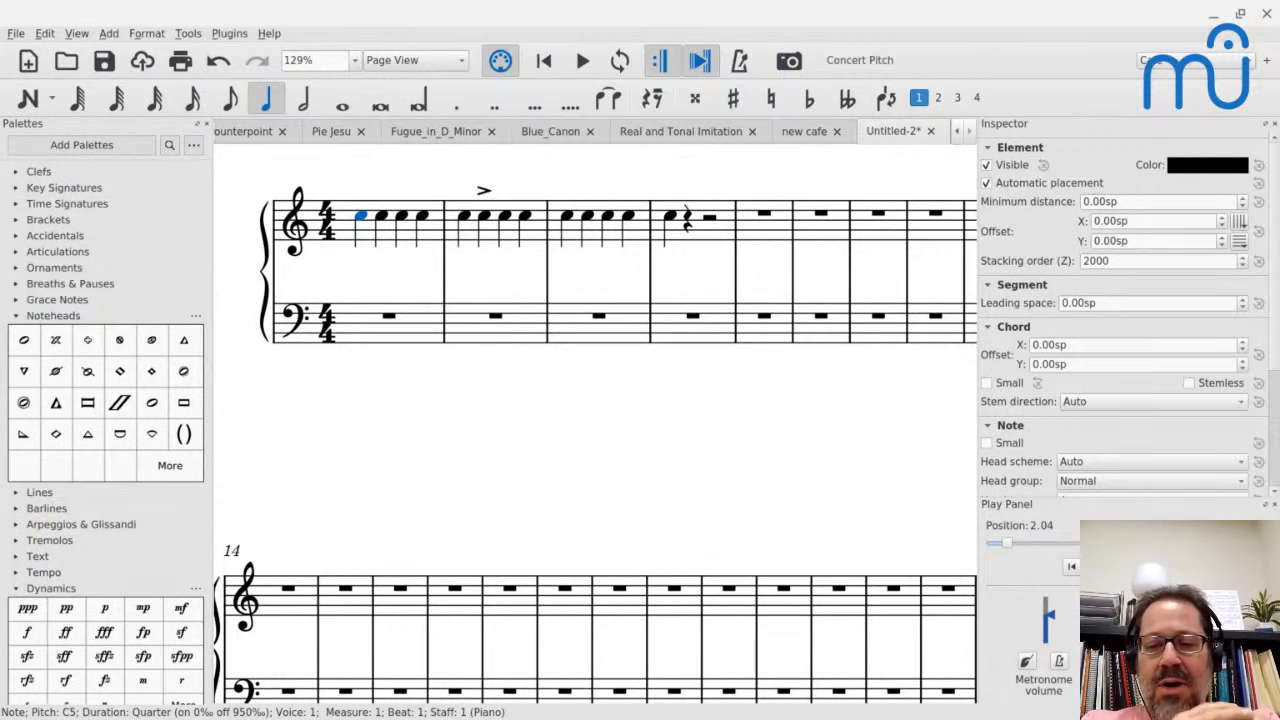
click(483, 191)
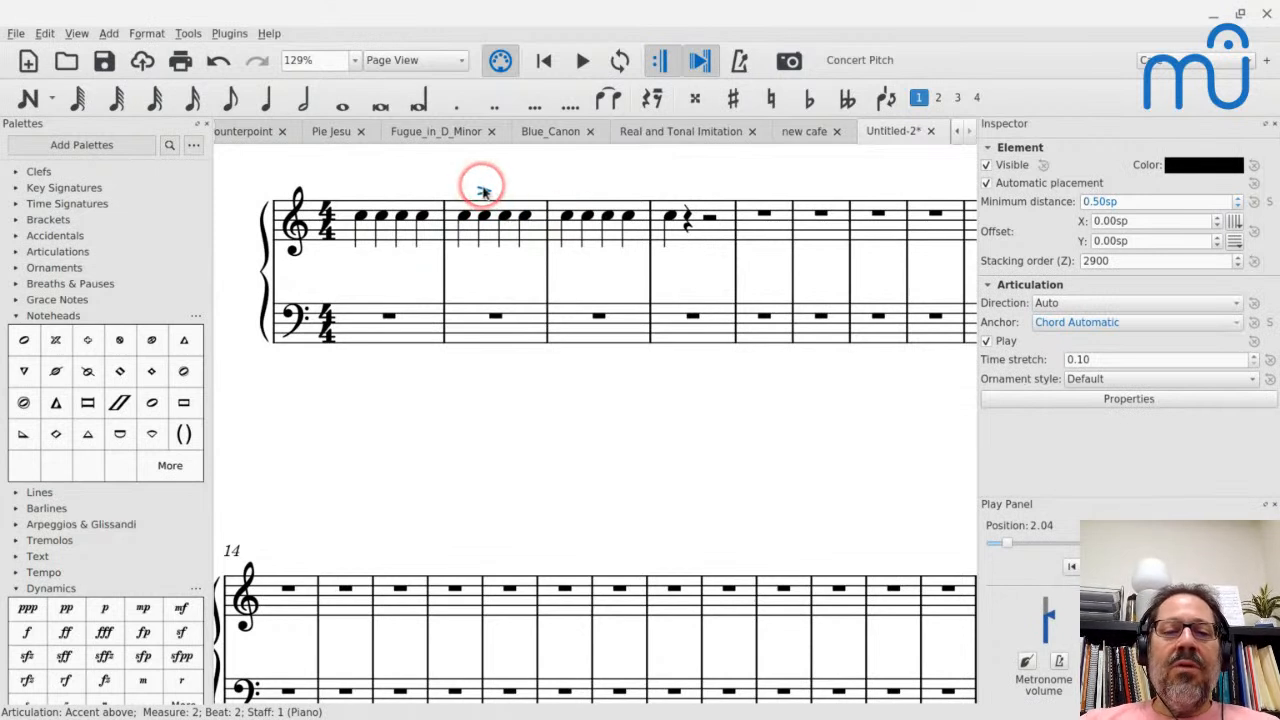
- Set the velocity offset of the accented note in measure 2 to -30
click(484, 218)
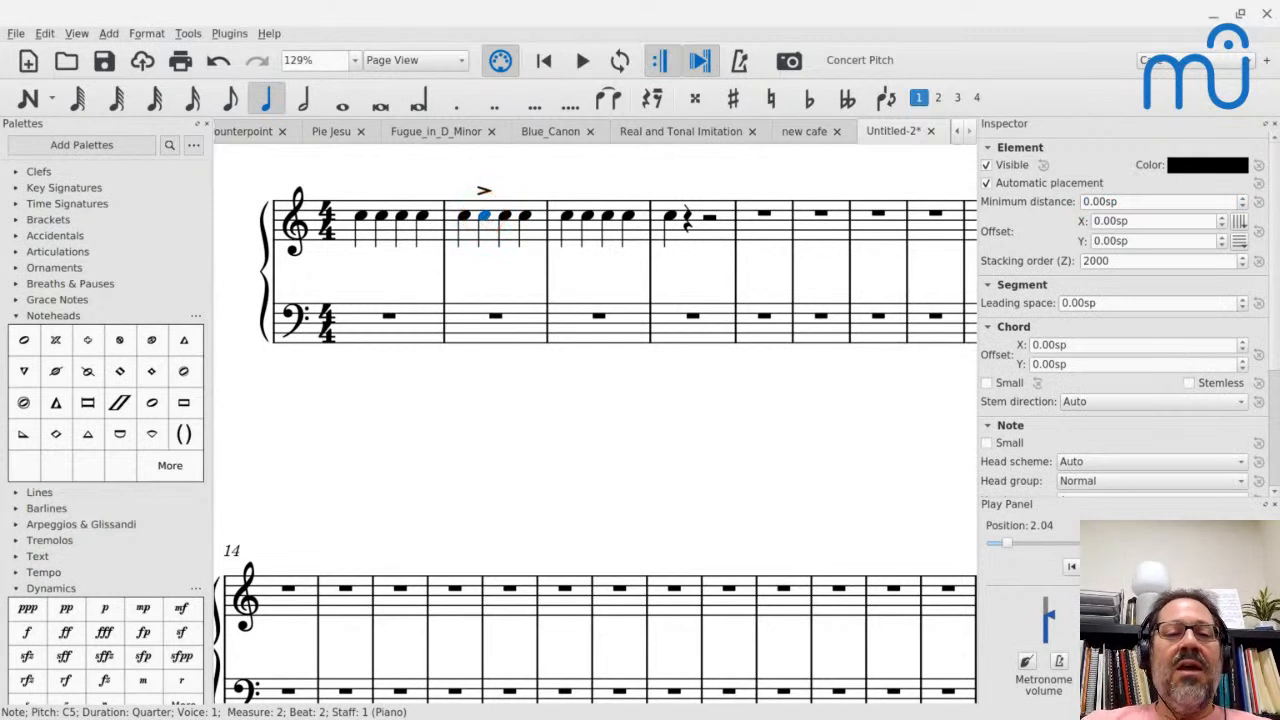
scroll(1023, 368, down, 3)
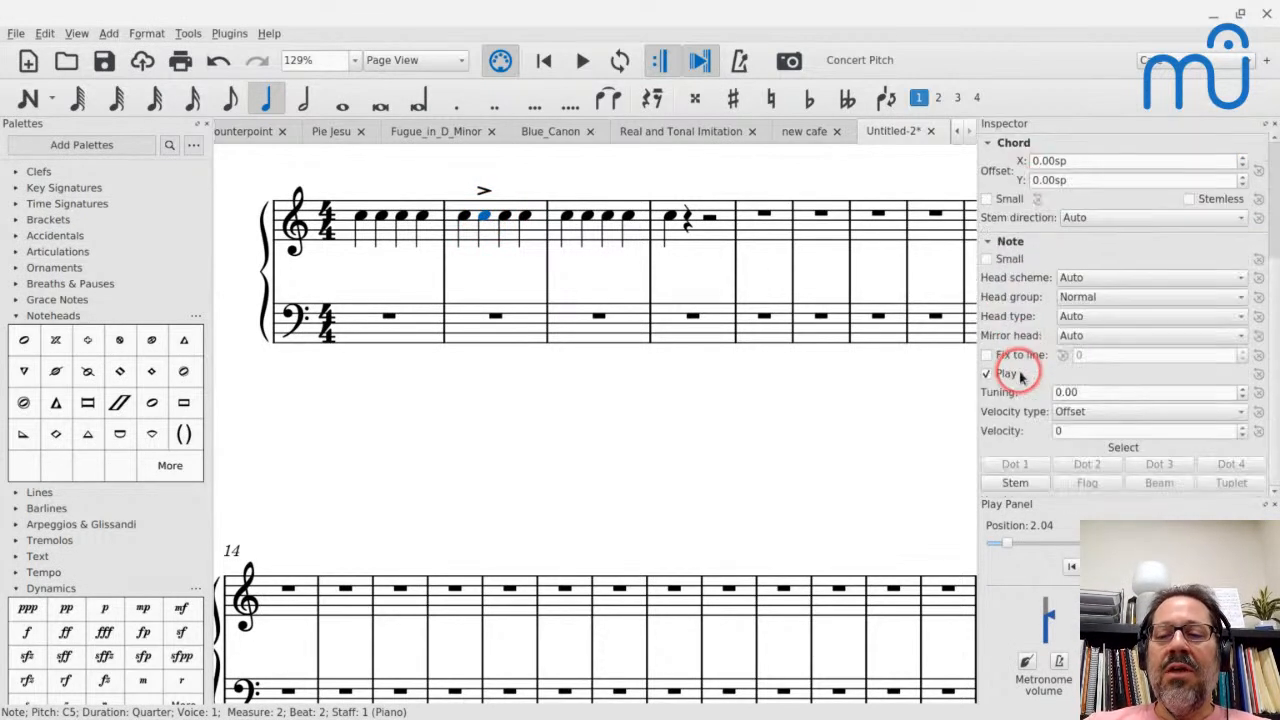
click(1077, 434)
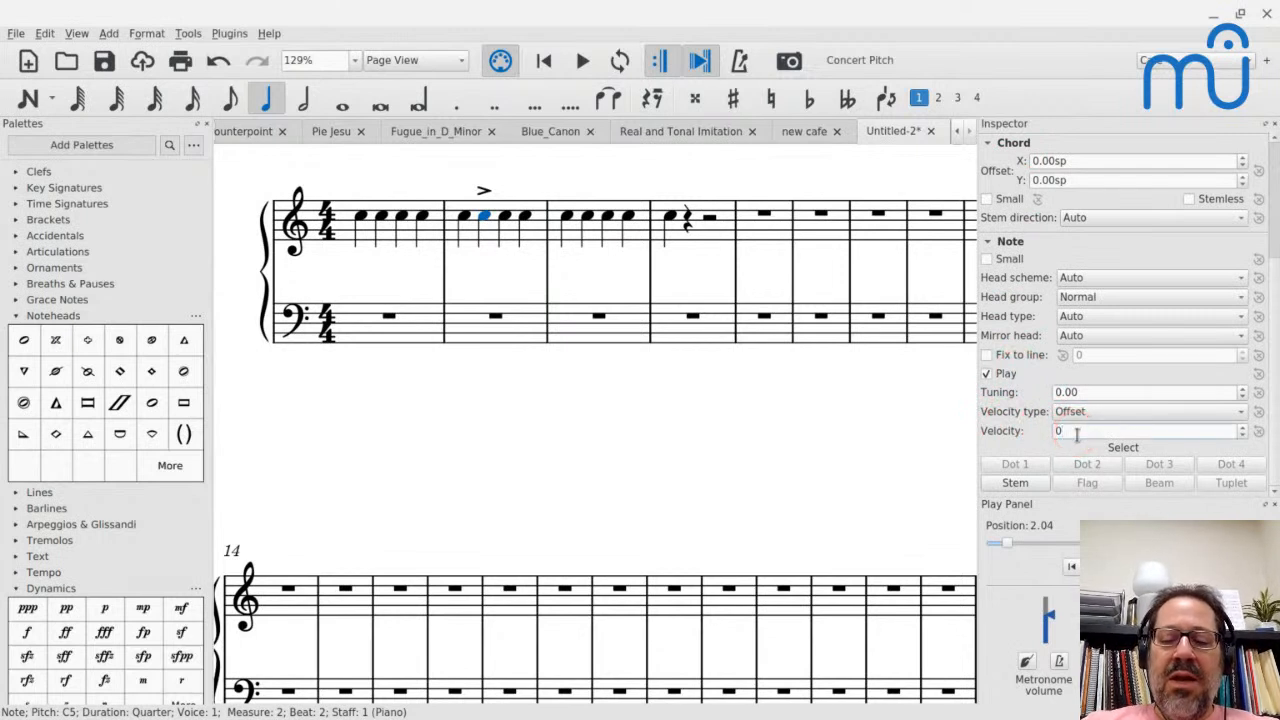
key(BackSpace)
key(BackSpace)
text(-30)
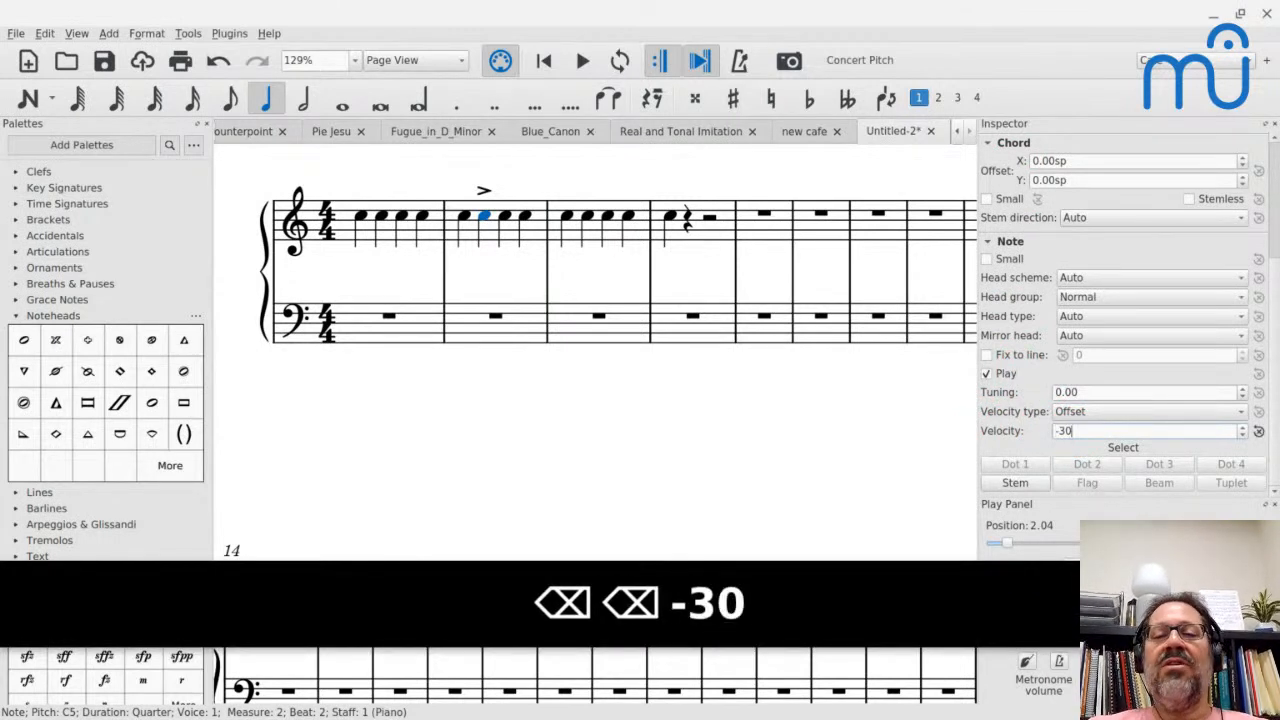
click(665, 288)
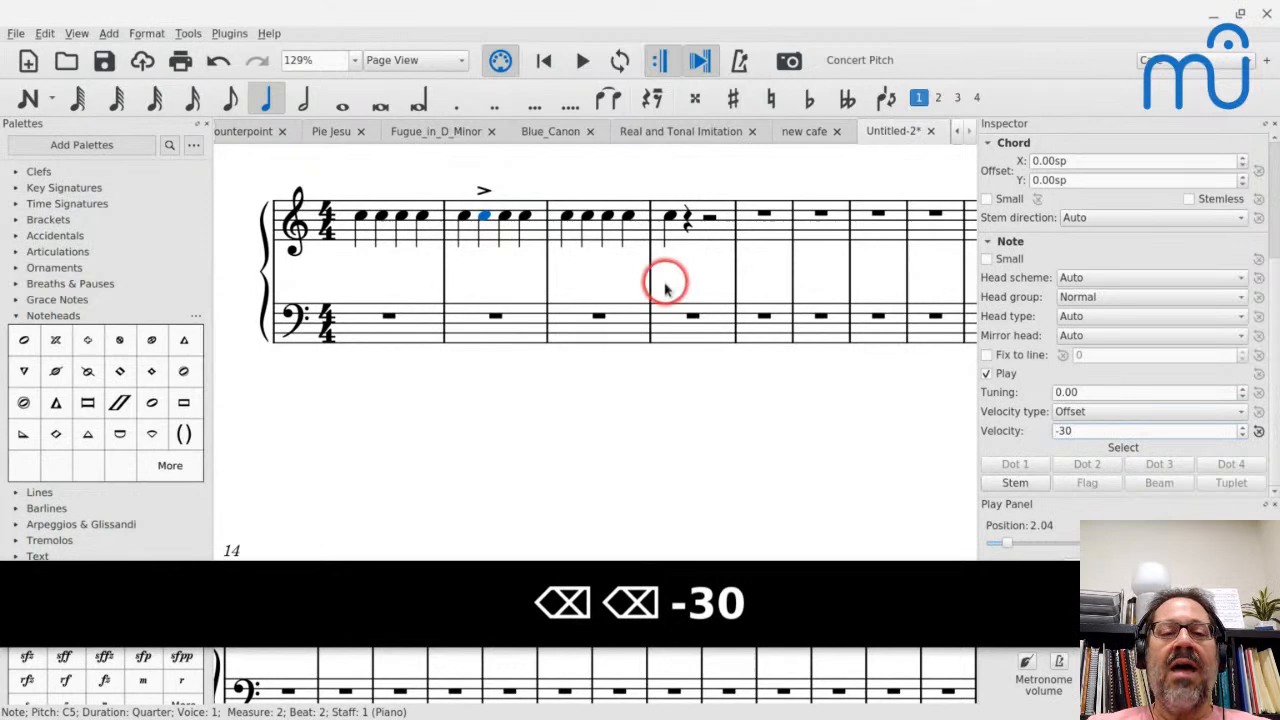
- Play the score from the first note past the accented note, and view the first note's velocity settings
click(364, 218)
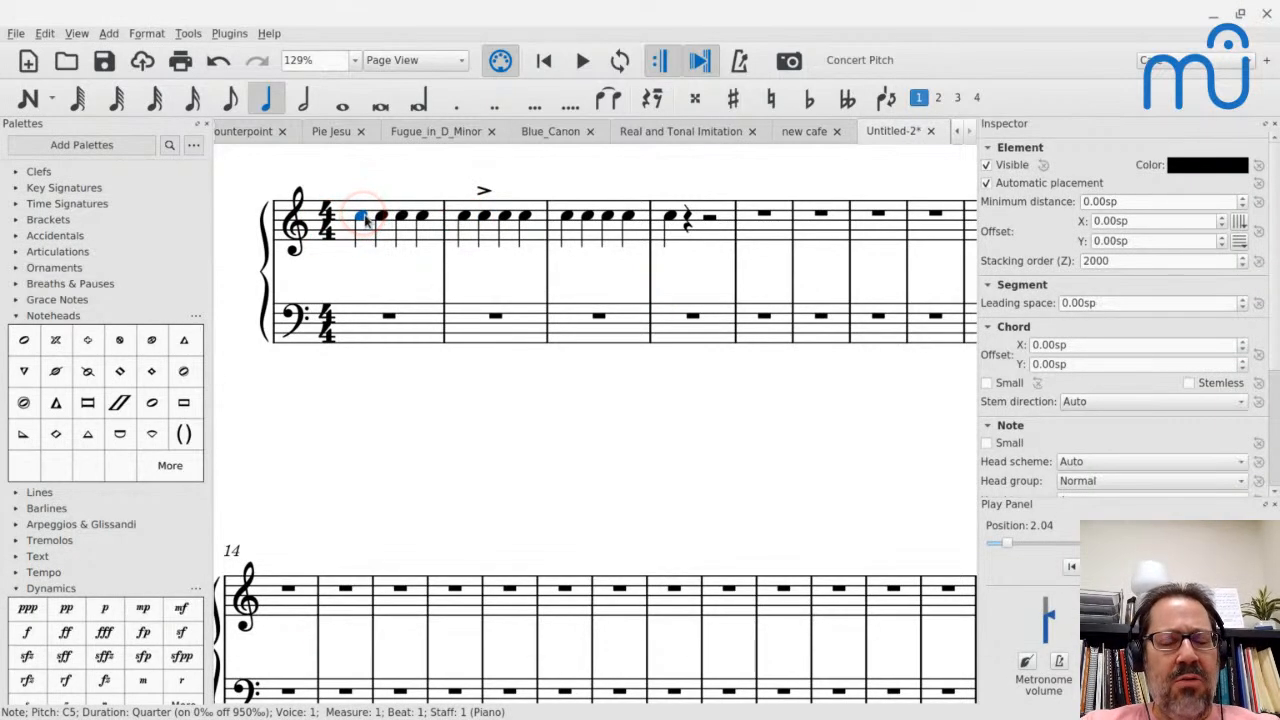
key(space)
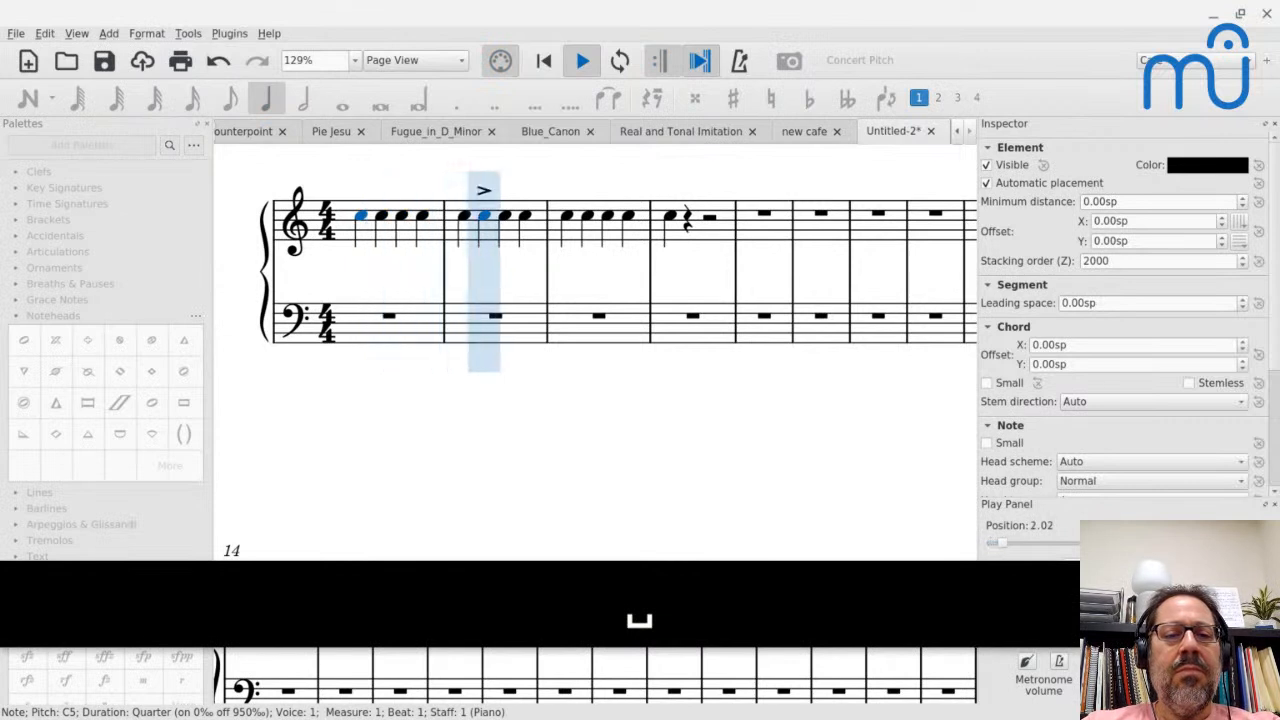
key(space)
click(627, 345)
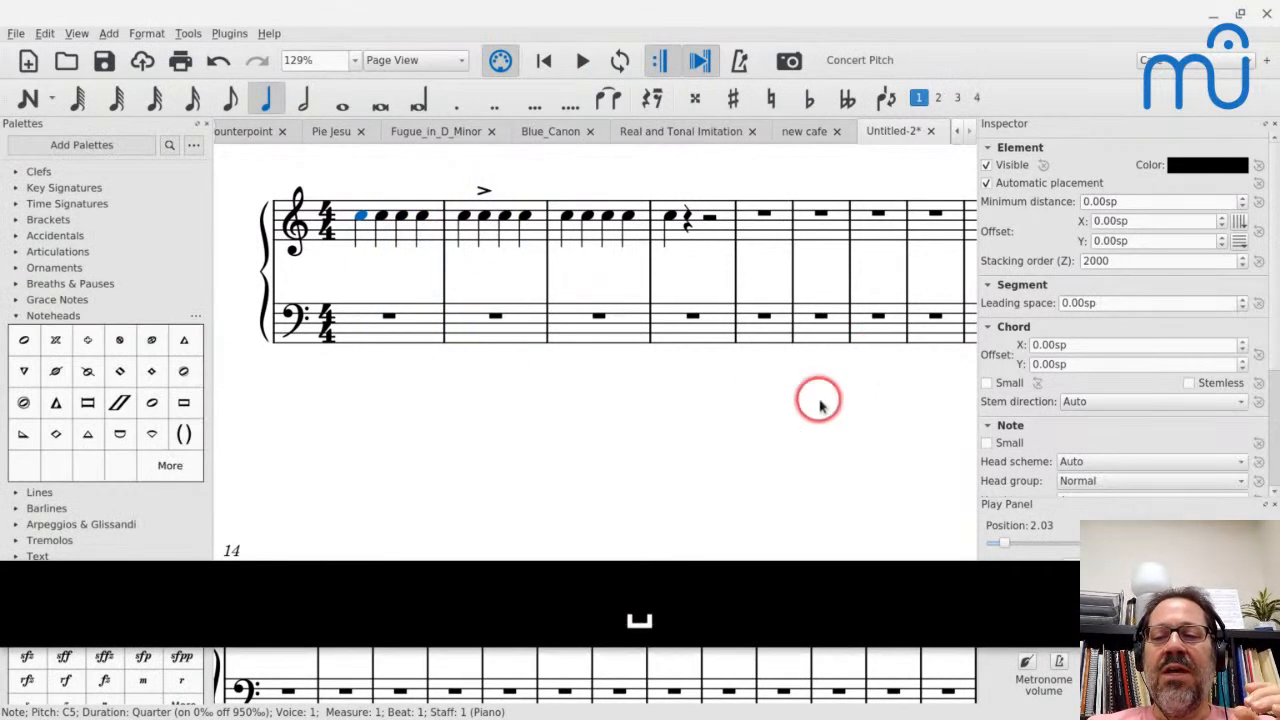
scroll(1030, 403, down, 3)
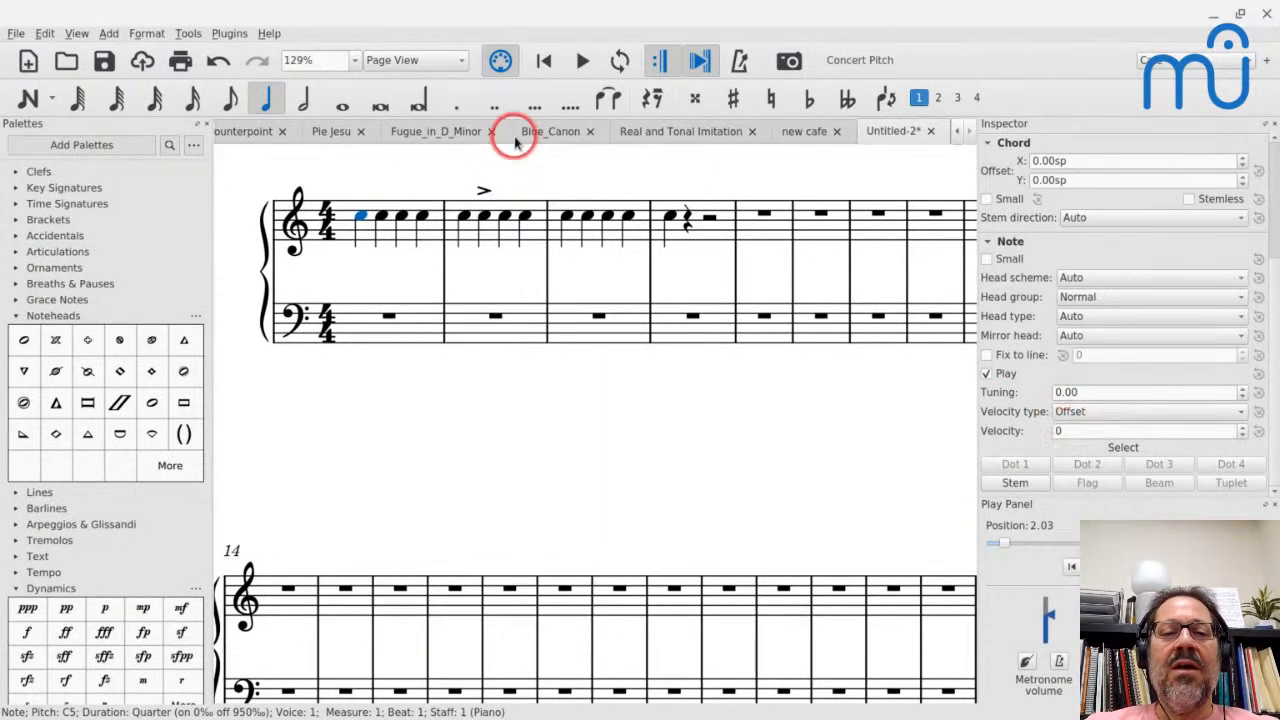
- Set the accented note's velocity offset to -15 and play the score from the first note
click(483, 218)
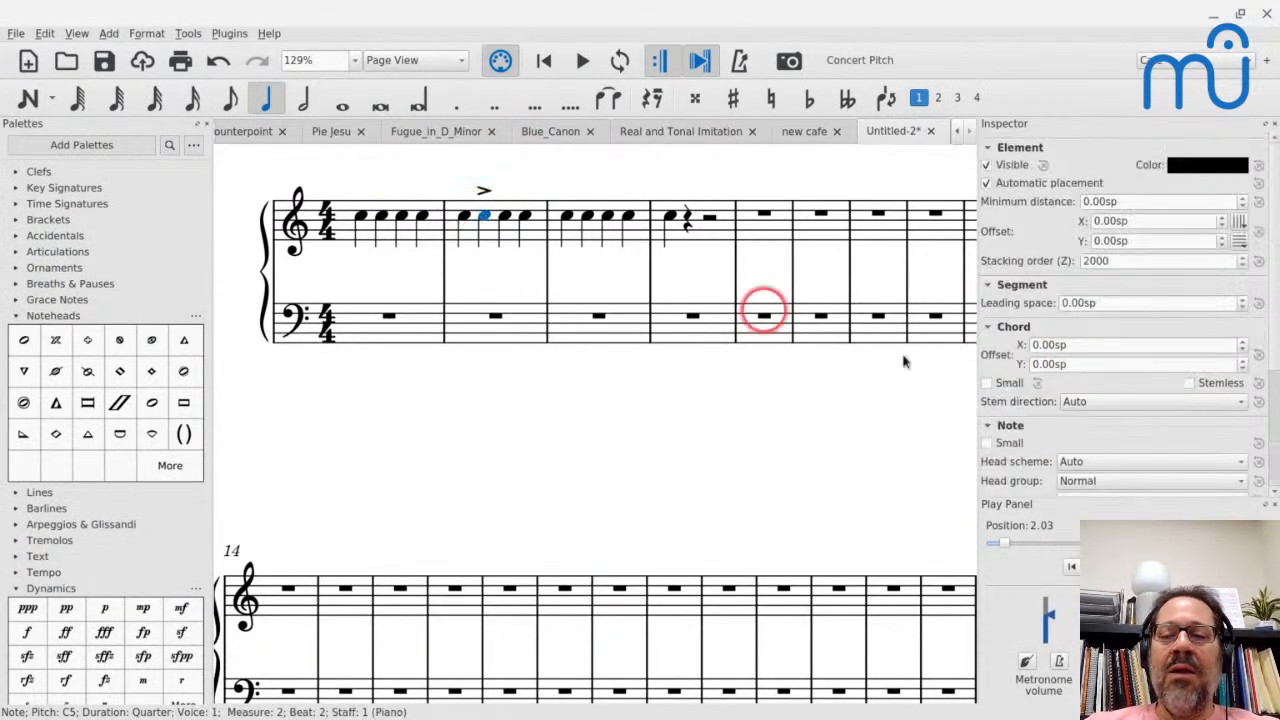
scroll(1052, 398, down, 3)
click(1080, 431)
key(BackSpace)
key(BackSpace)
text(15)
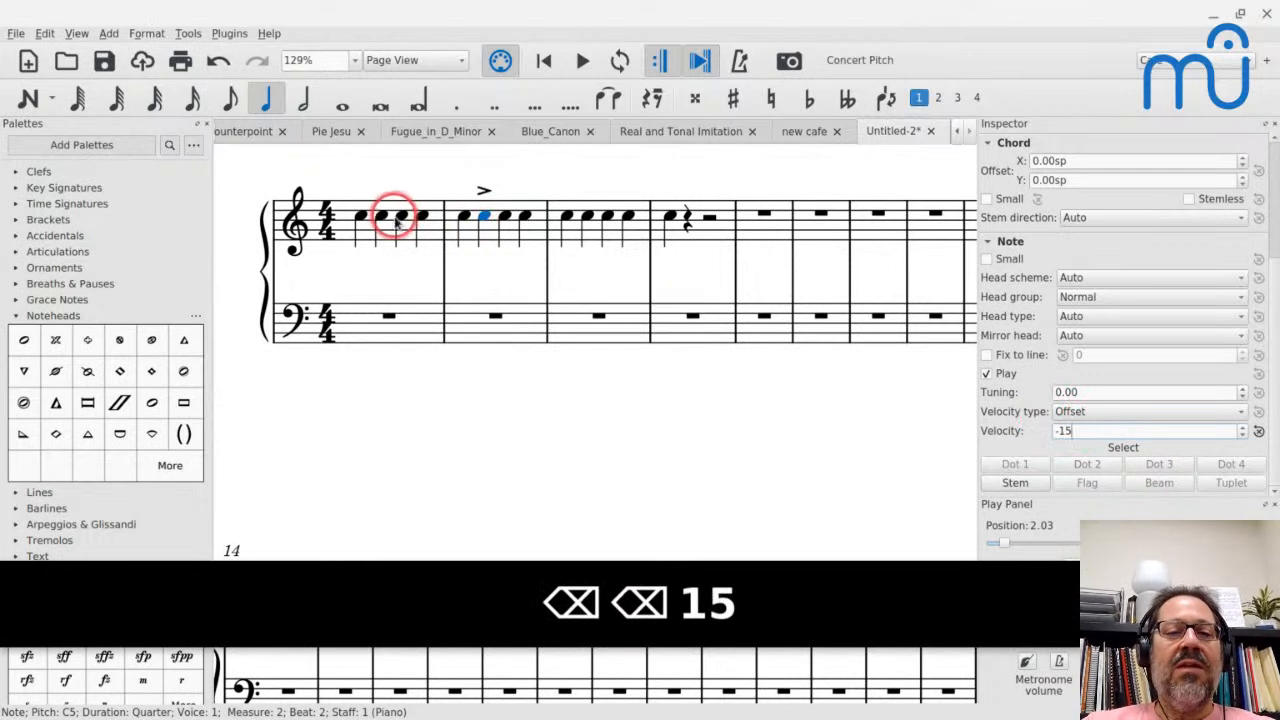
click(362, 218)
key(space)
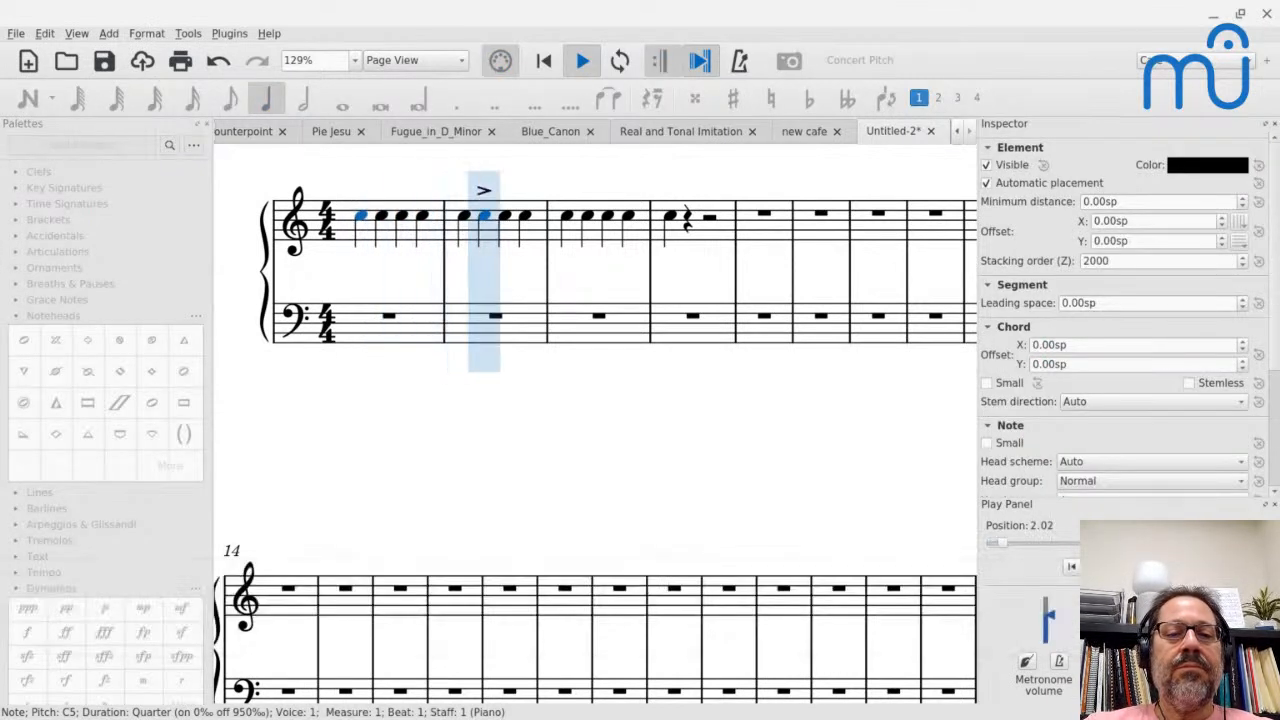
- Play the score from the fourth note of measure 1 past the accented note in measure 2
key(space)
click(423, 216)
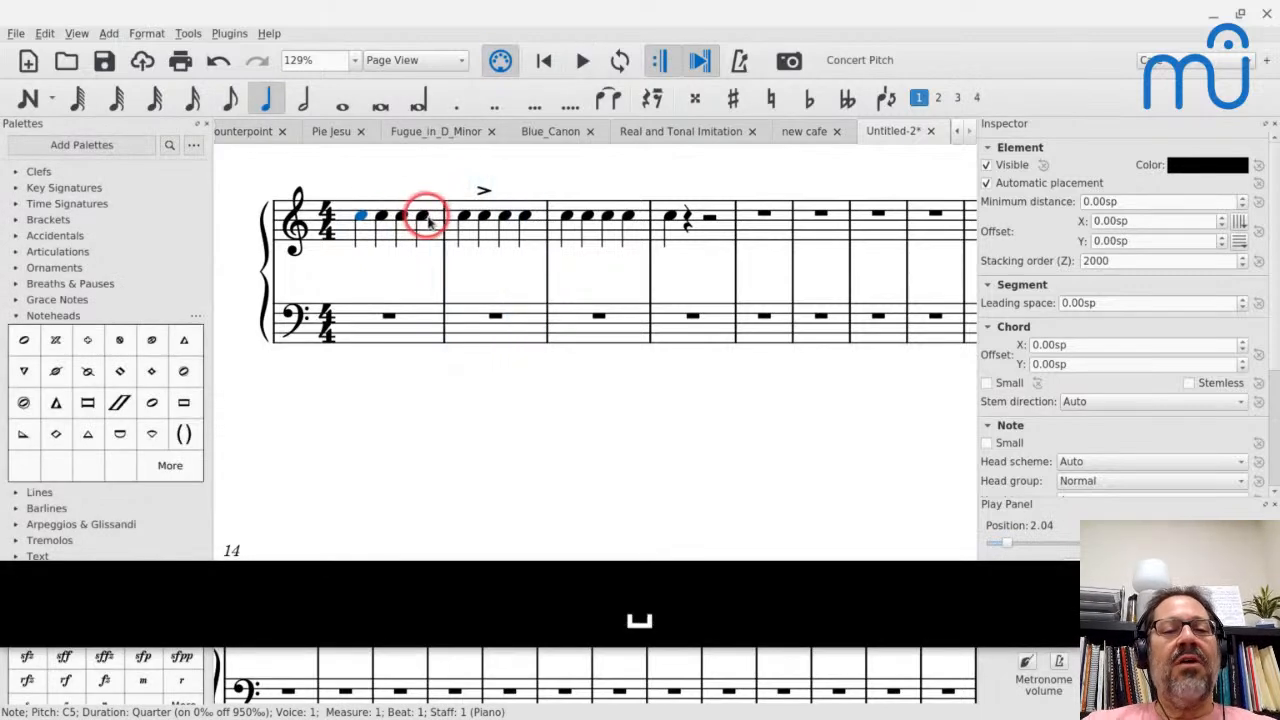
key(space)
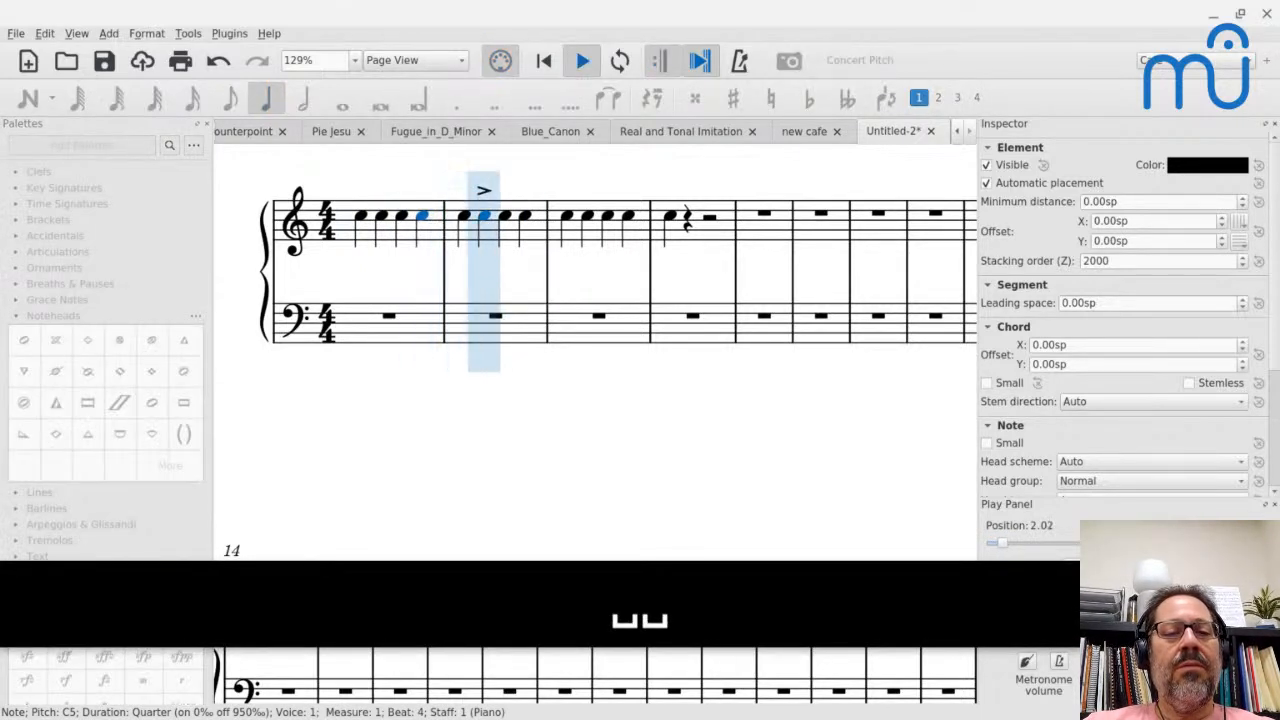
key(space)
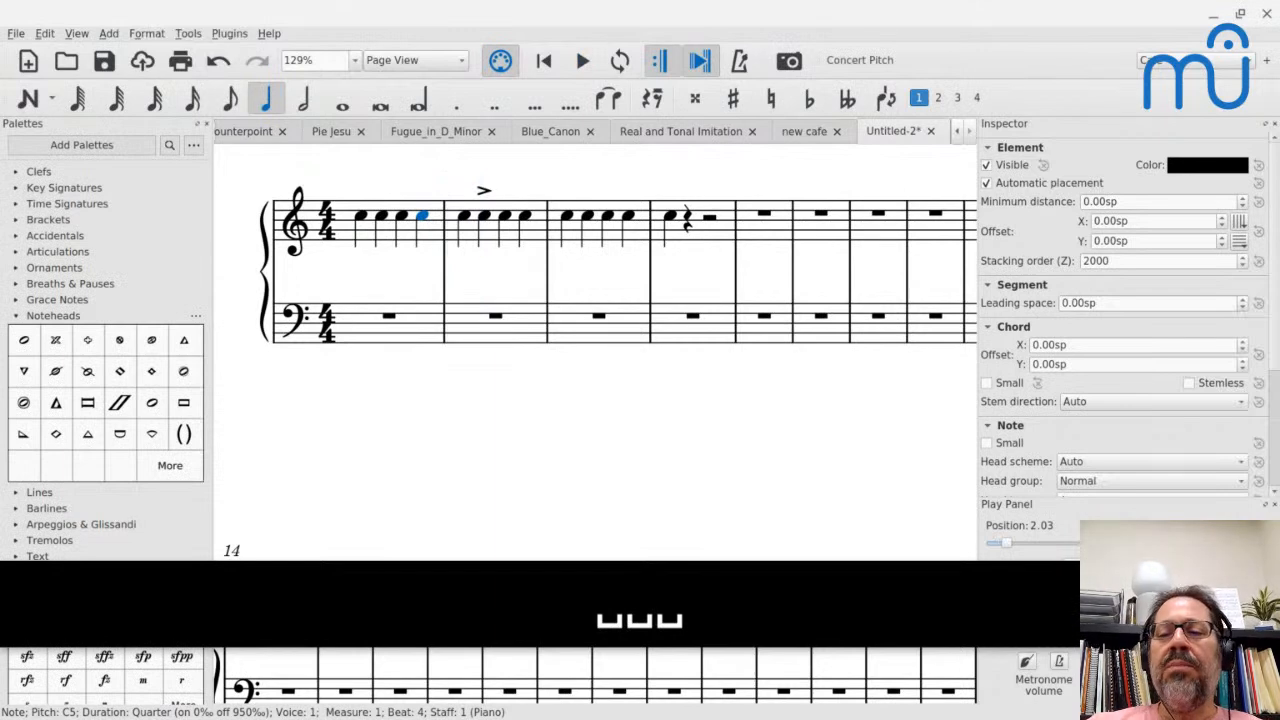
- Select the accented note in measure 2 and inspect its velocity offset
scroll(894, 443, down, 3)
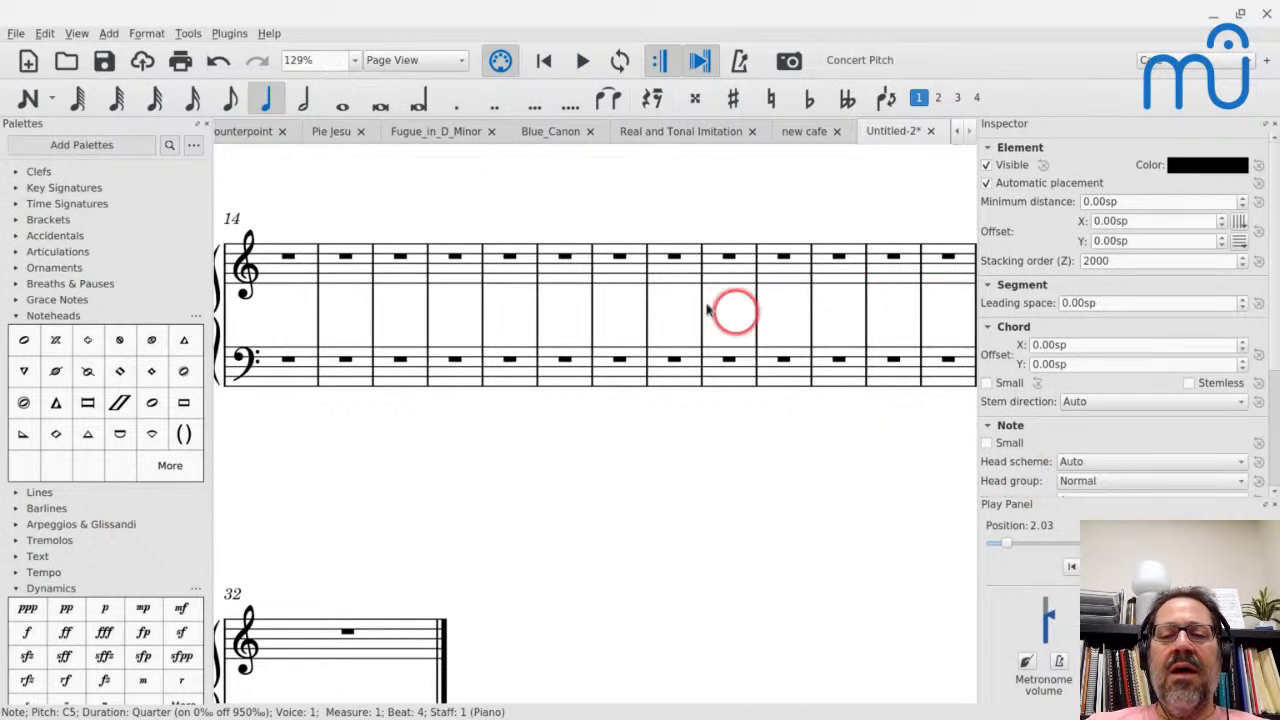
scroll(620, 265, up, 3)
click(490, 279)
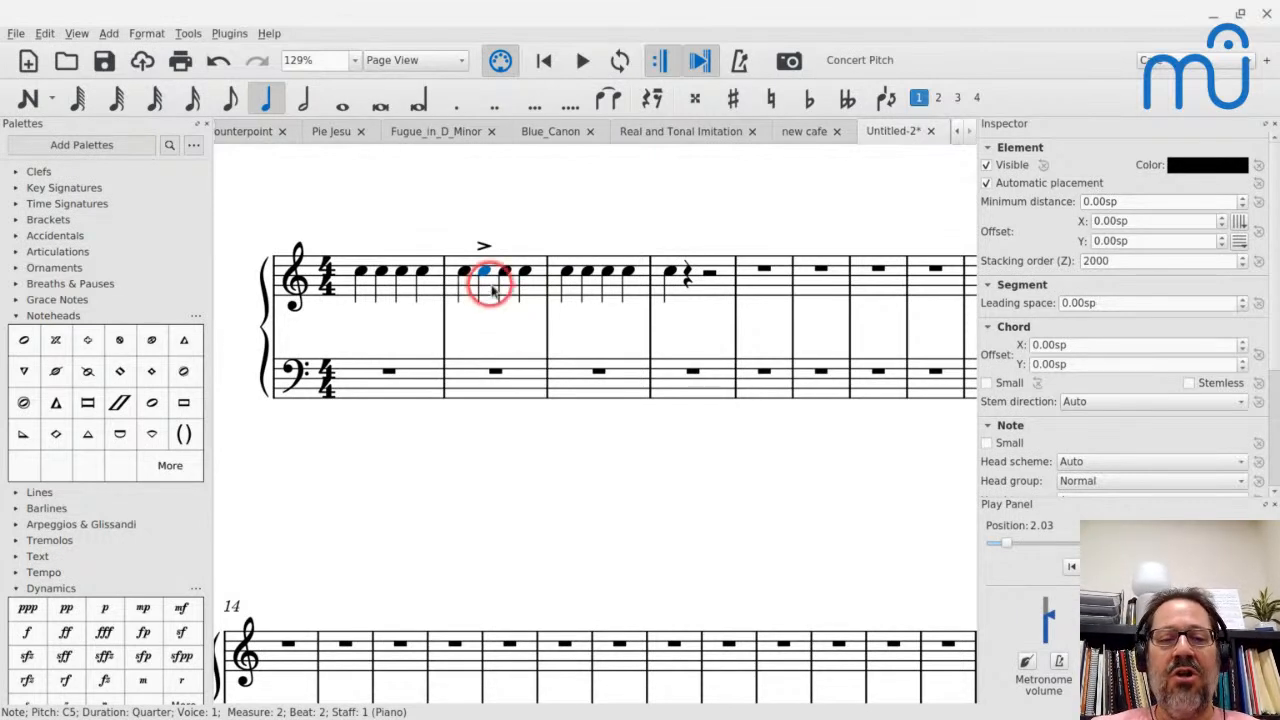
scroll(1038, 443, down, 3)
click(1106, 431)
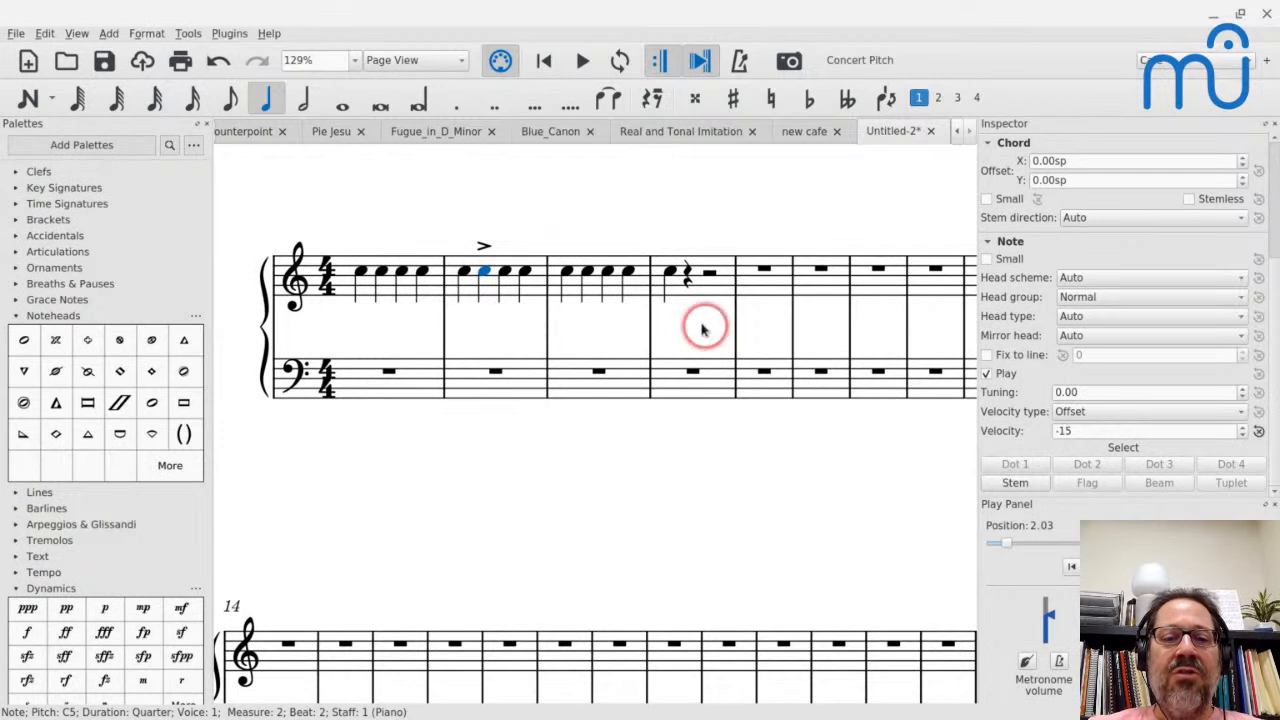
- Try an fff dynamic on the first note of measure 3, playing it back from the start of measure 2
click(566, 278)
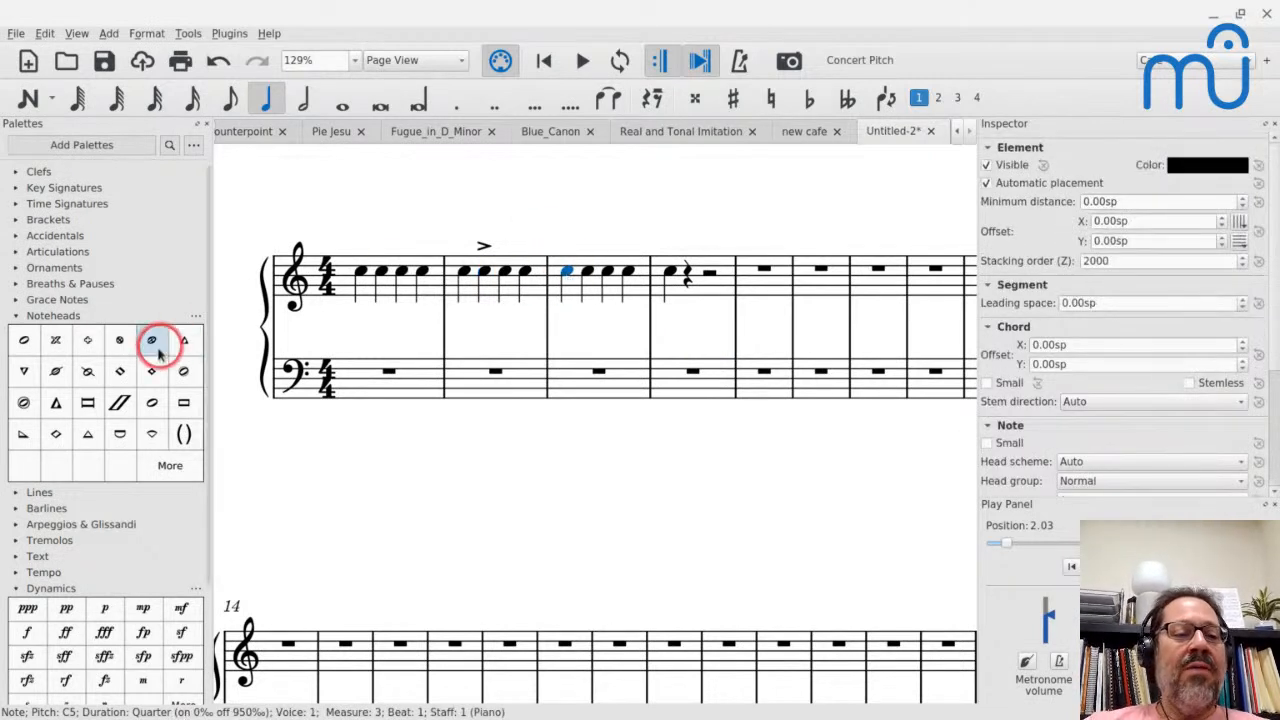
click(104, 631)
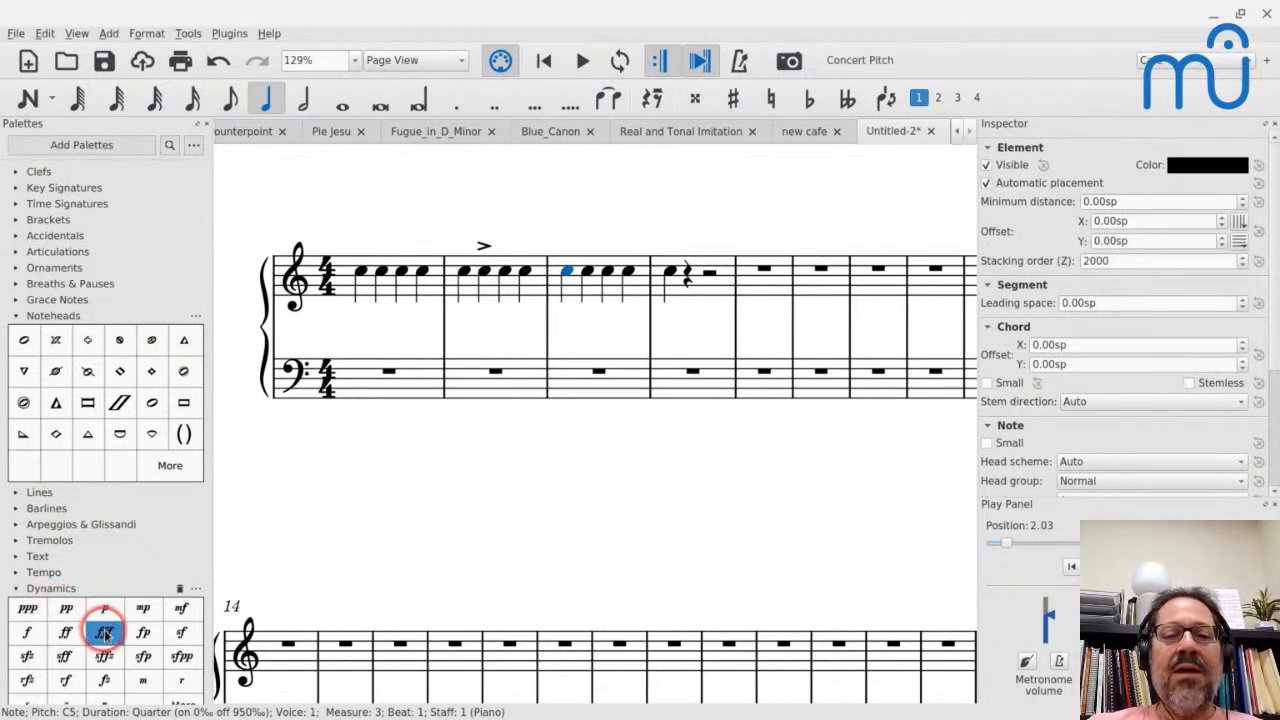
click(463, 276)
key(space)
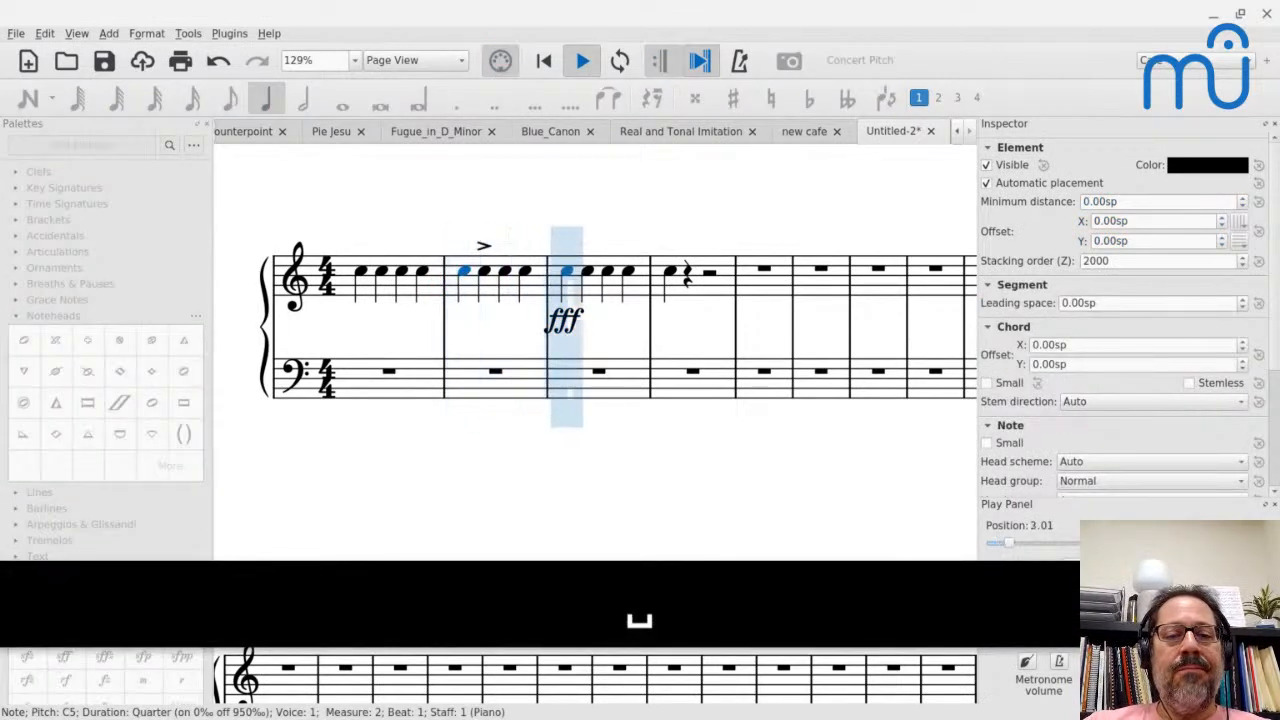
key(space)
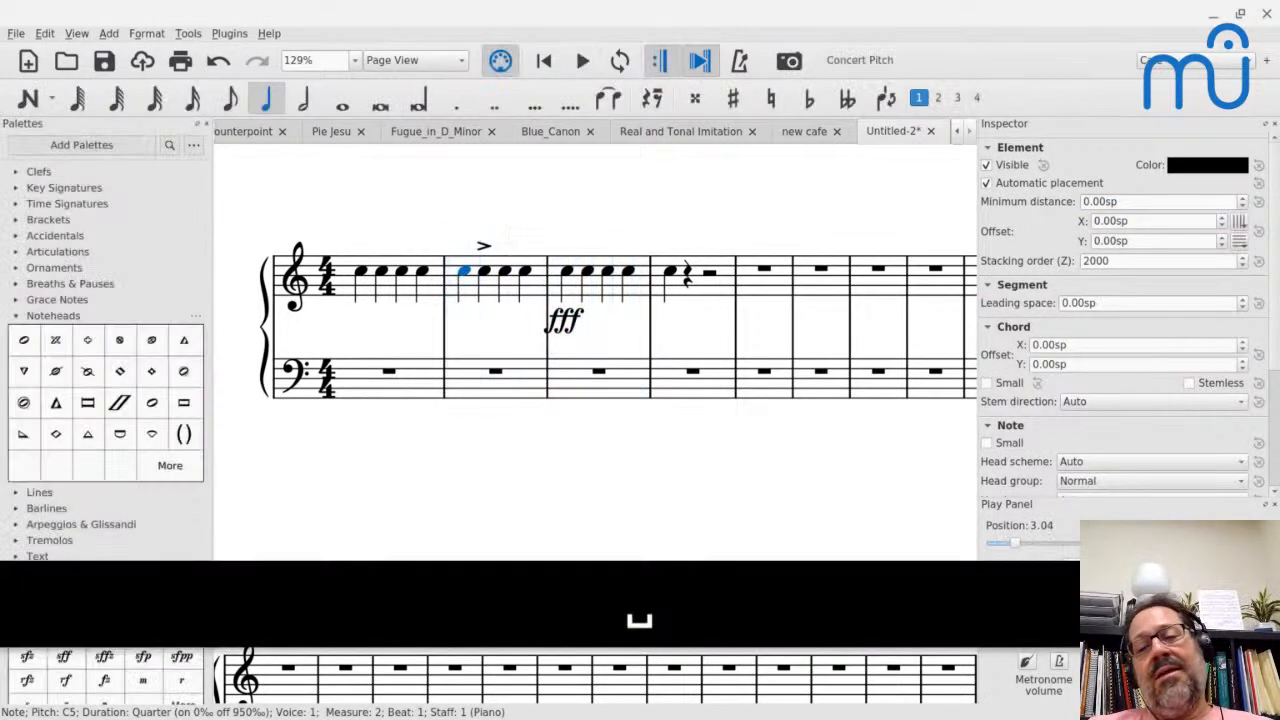
key(ctrl+z)
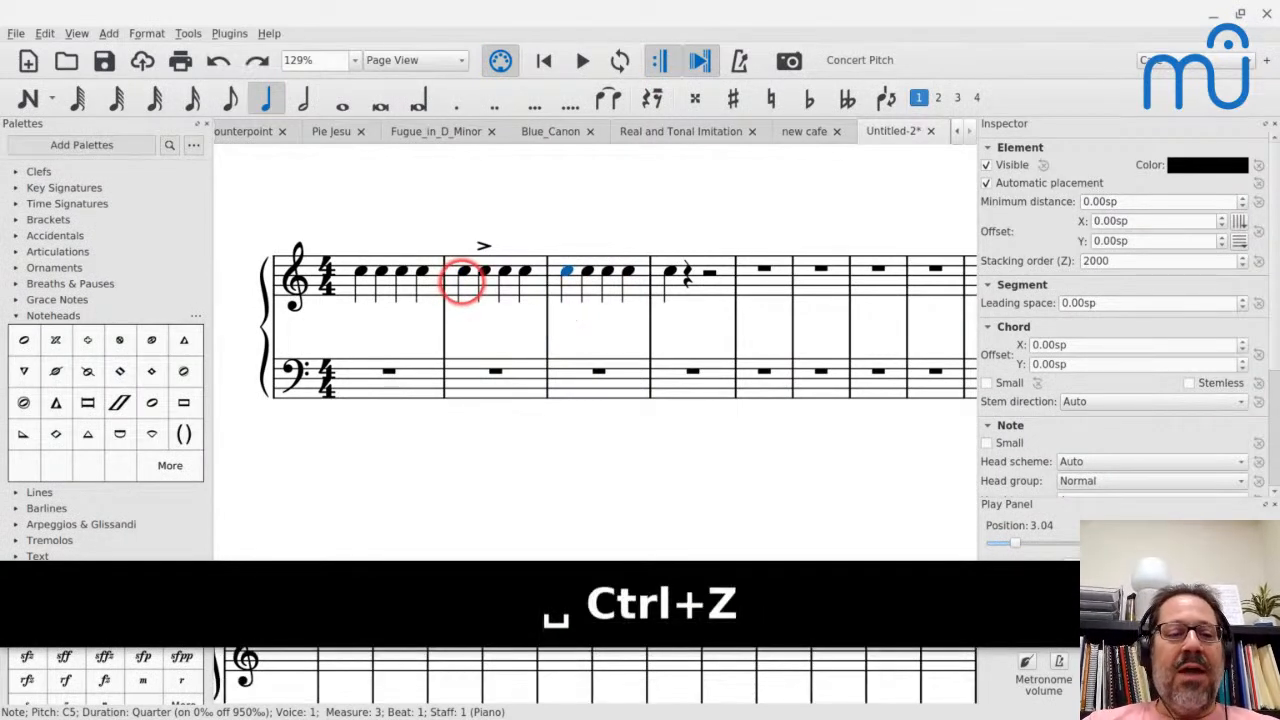
- Add an ff dynamic to the first note of measure 3 and play from the third beat of measure 2
scroll(125, 500, down, 3)
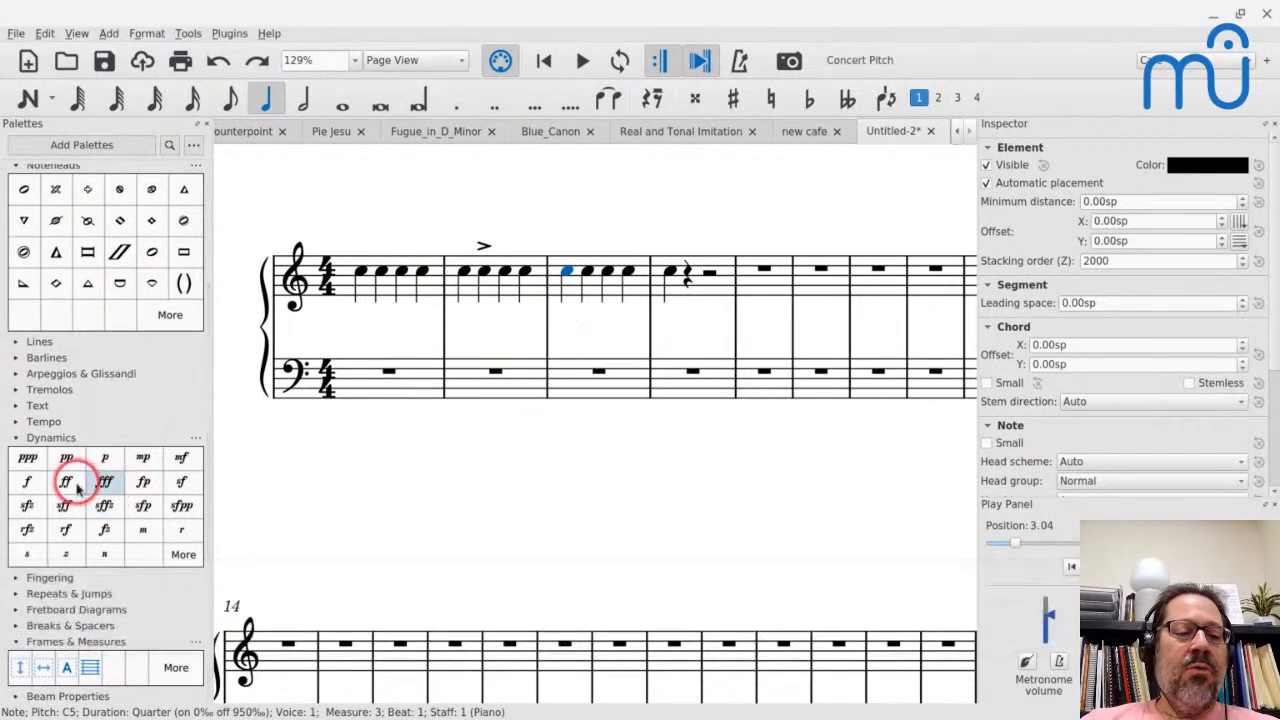
click(66, 482)
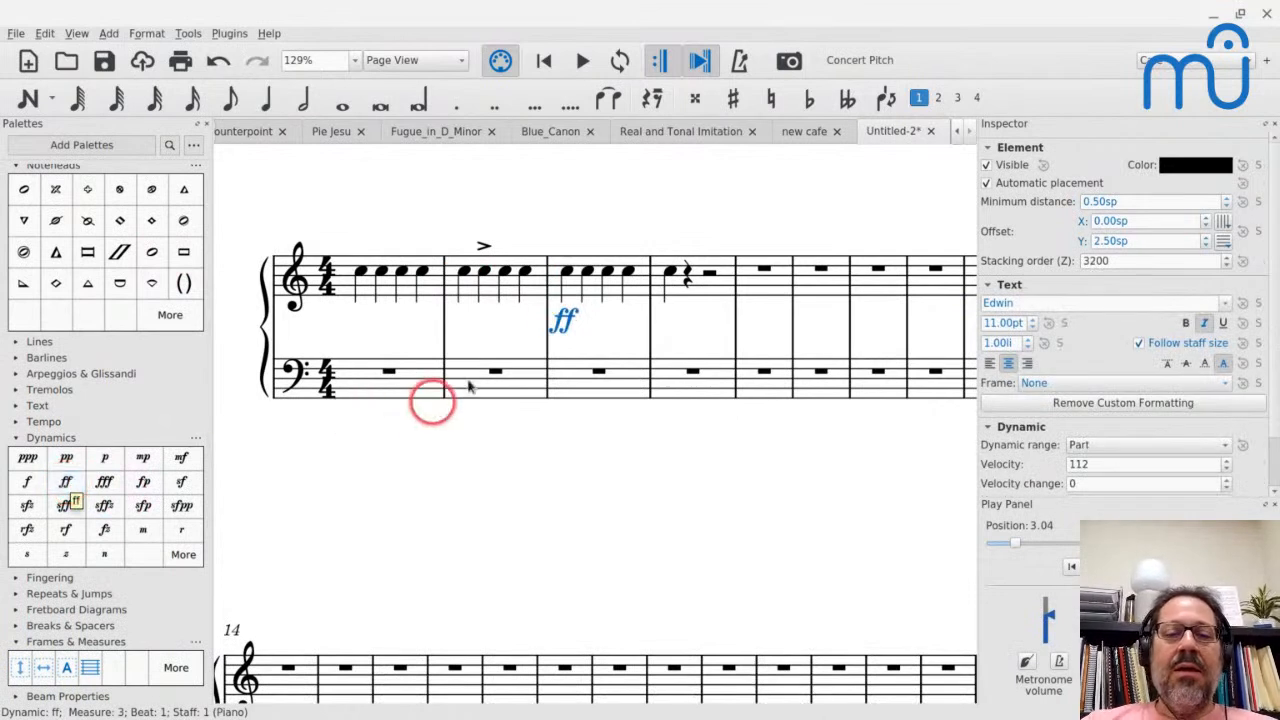
click(506, 272)
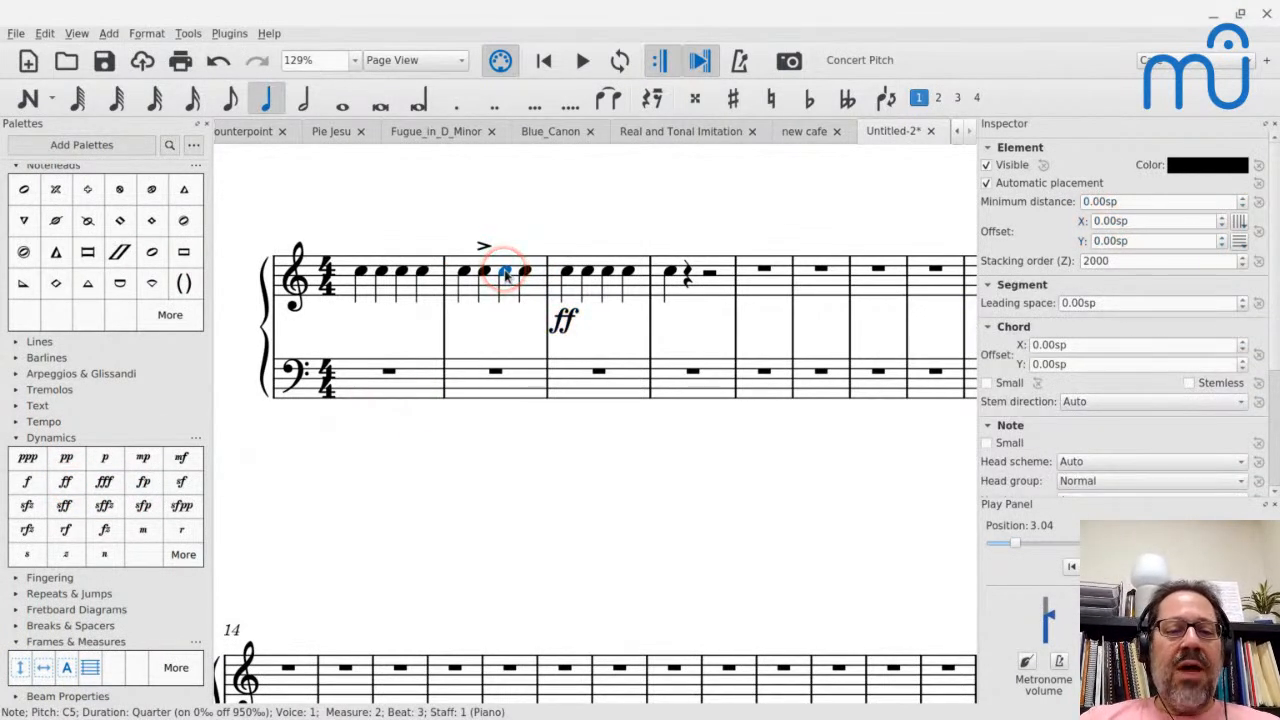
key(space)
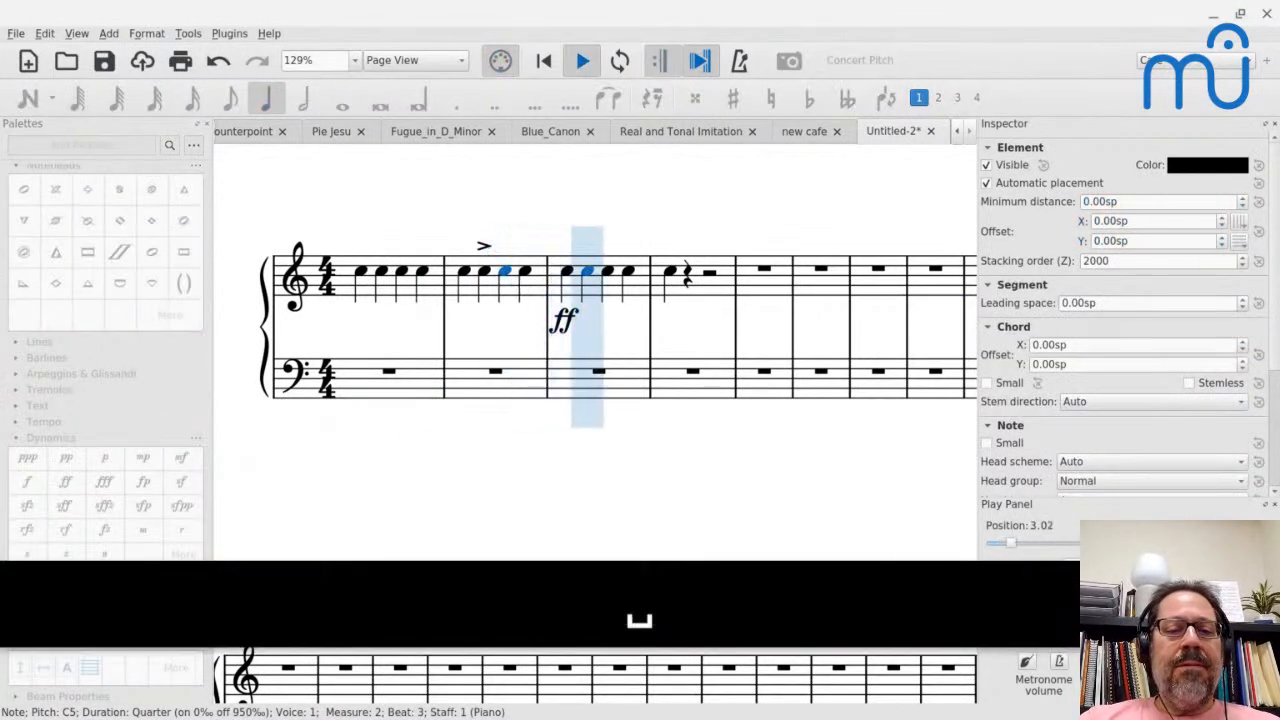
key(space)
click(657, 318)
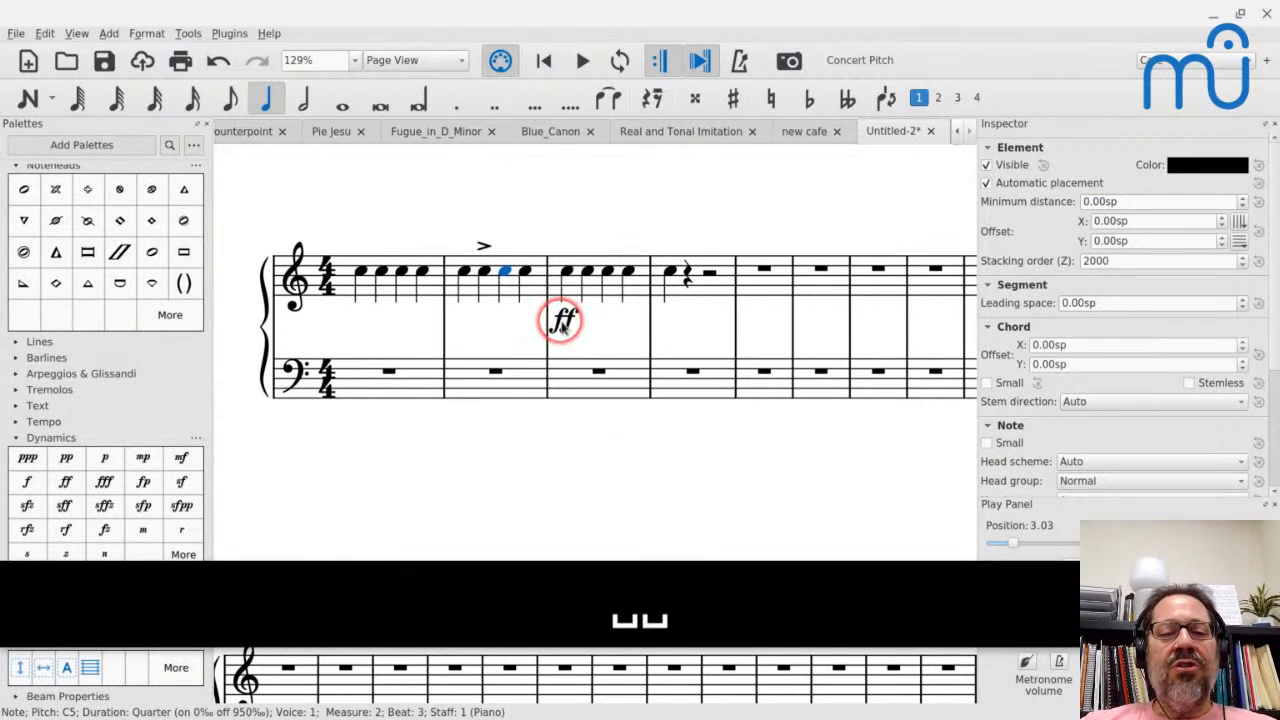
click(564, 321)
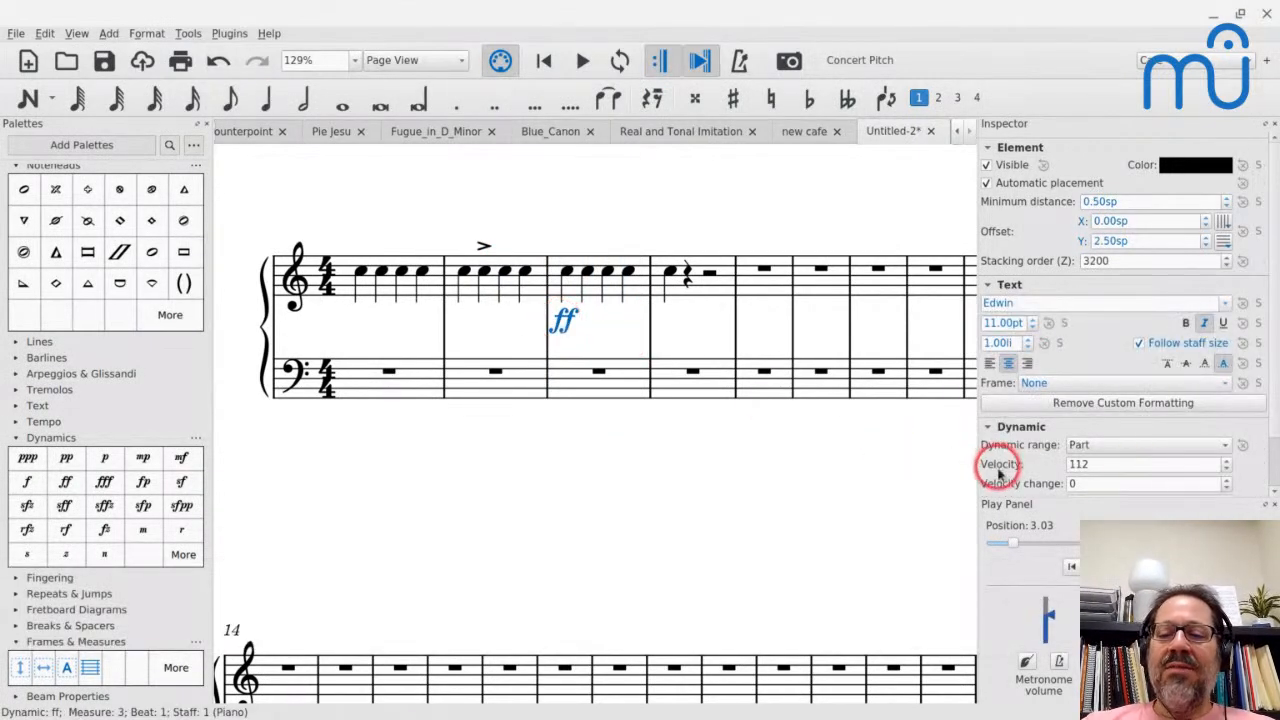
click(1075, 464)
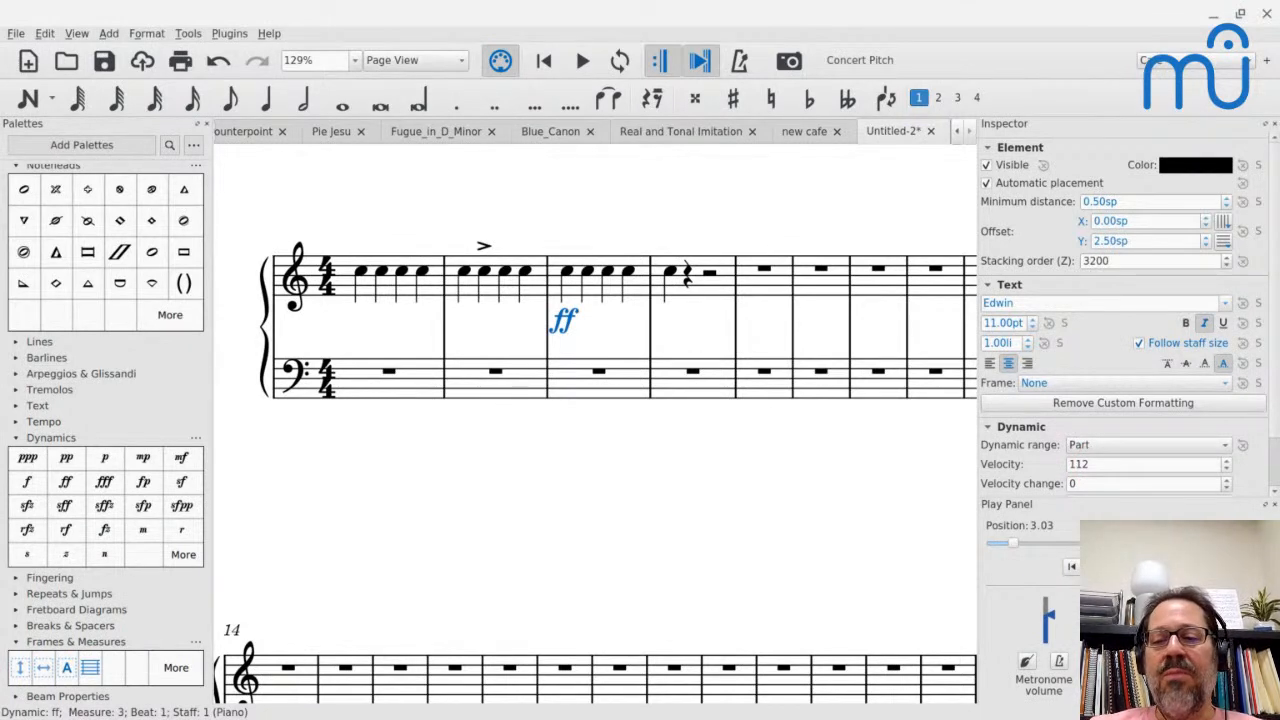
key(ctrl+a)
key(1)
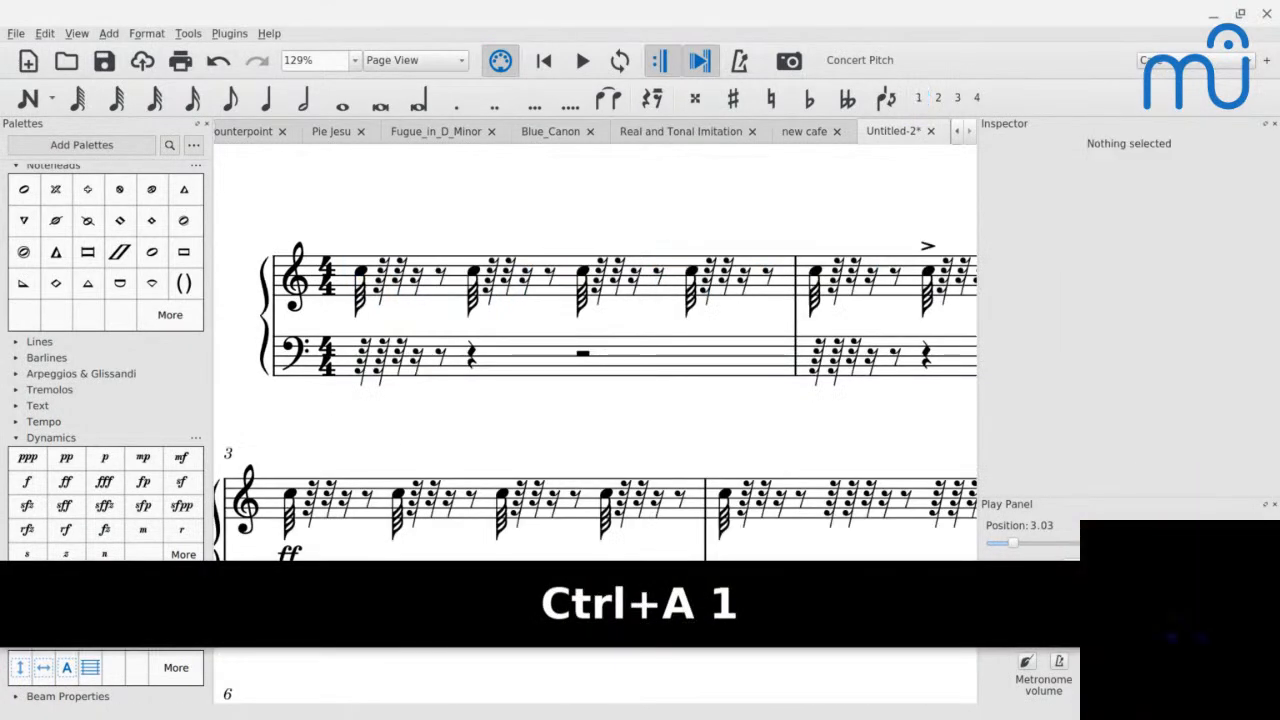
key(ctrl+z)
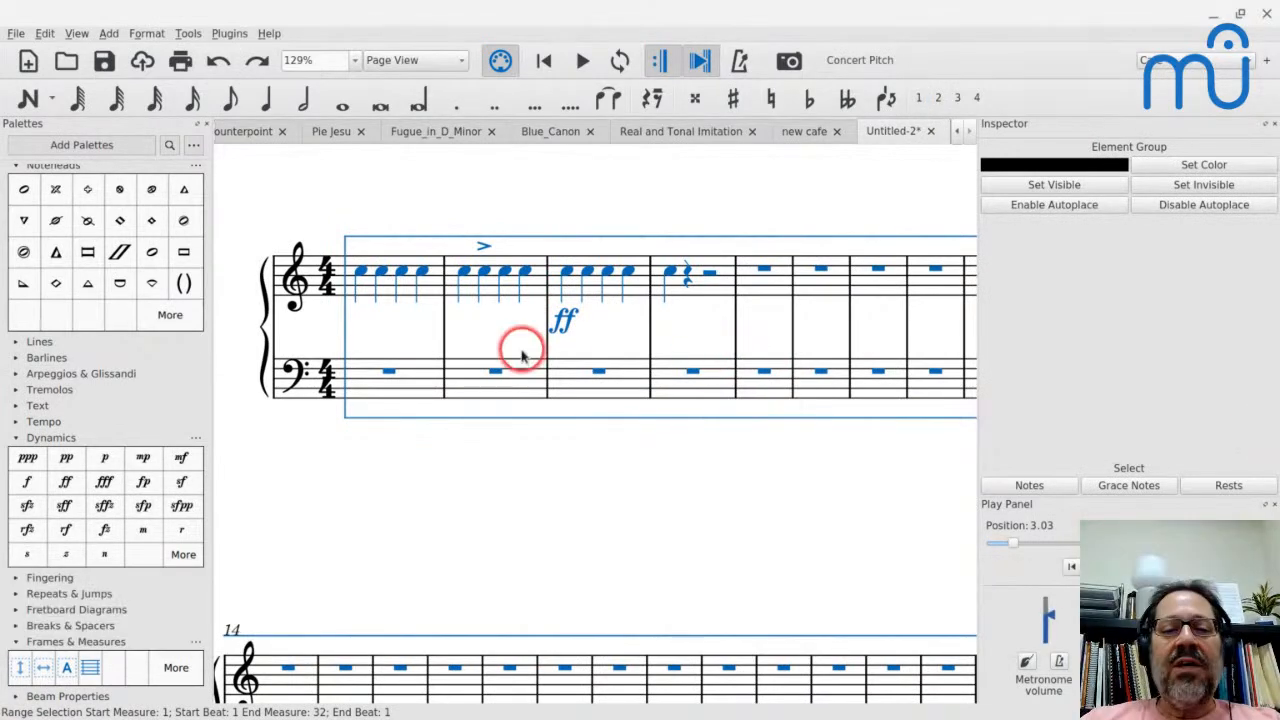
- Set the velocity of the ff dynamic in measure 3 to 100 and play from the first note of measure 2
double_click(560, 322)
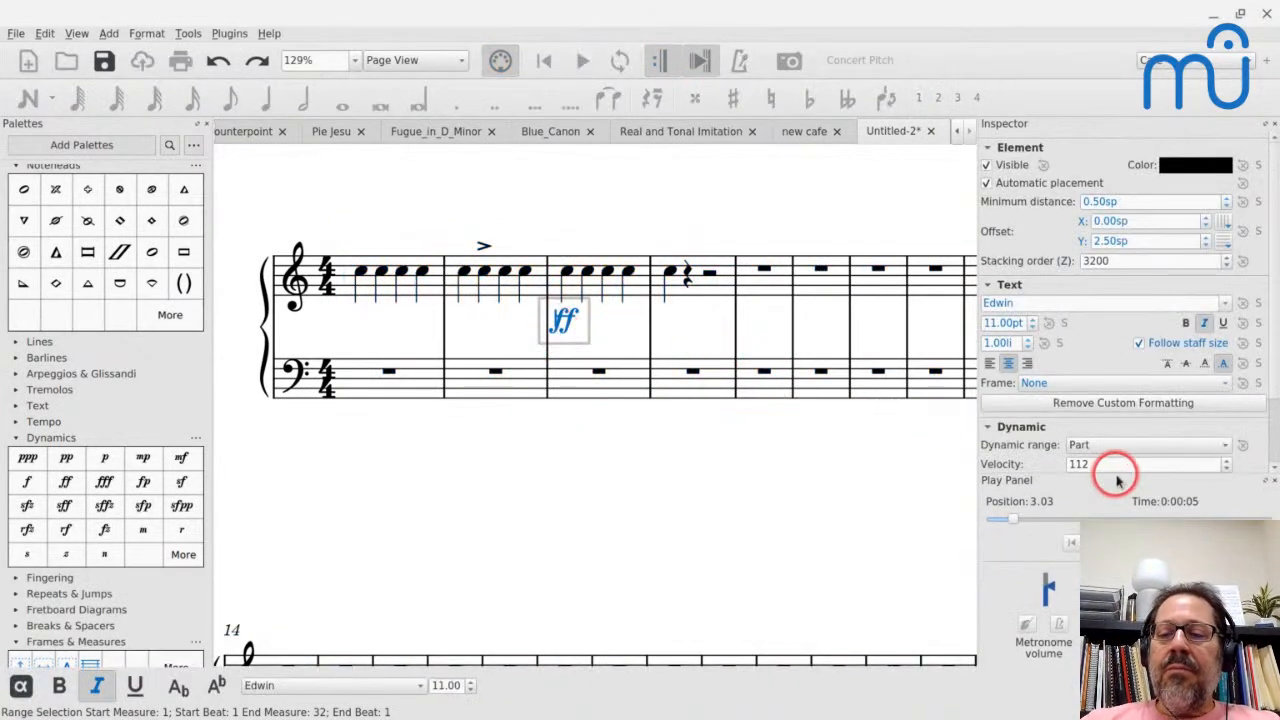
key(ctrl+a)
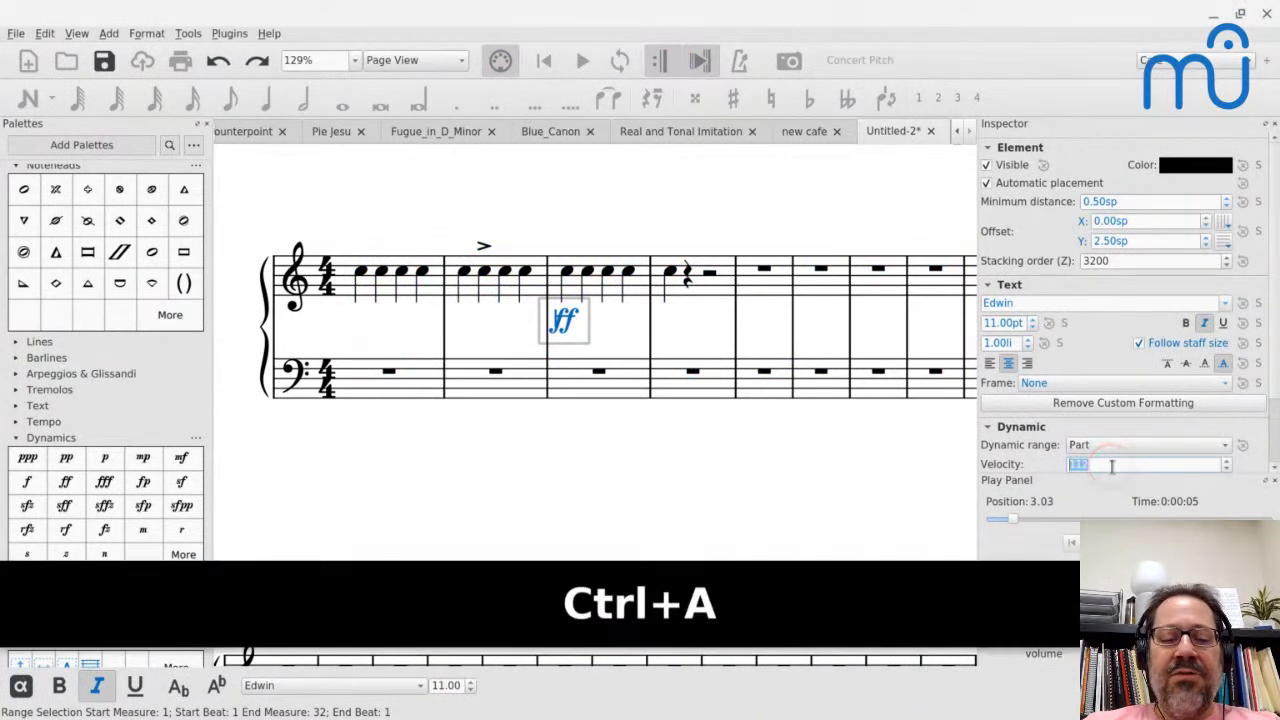
text(100)
click(472, 276)
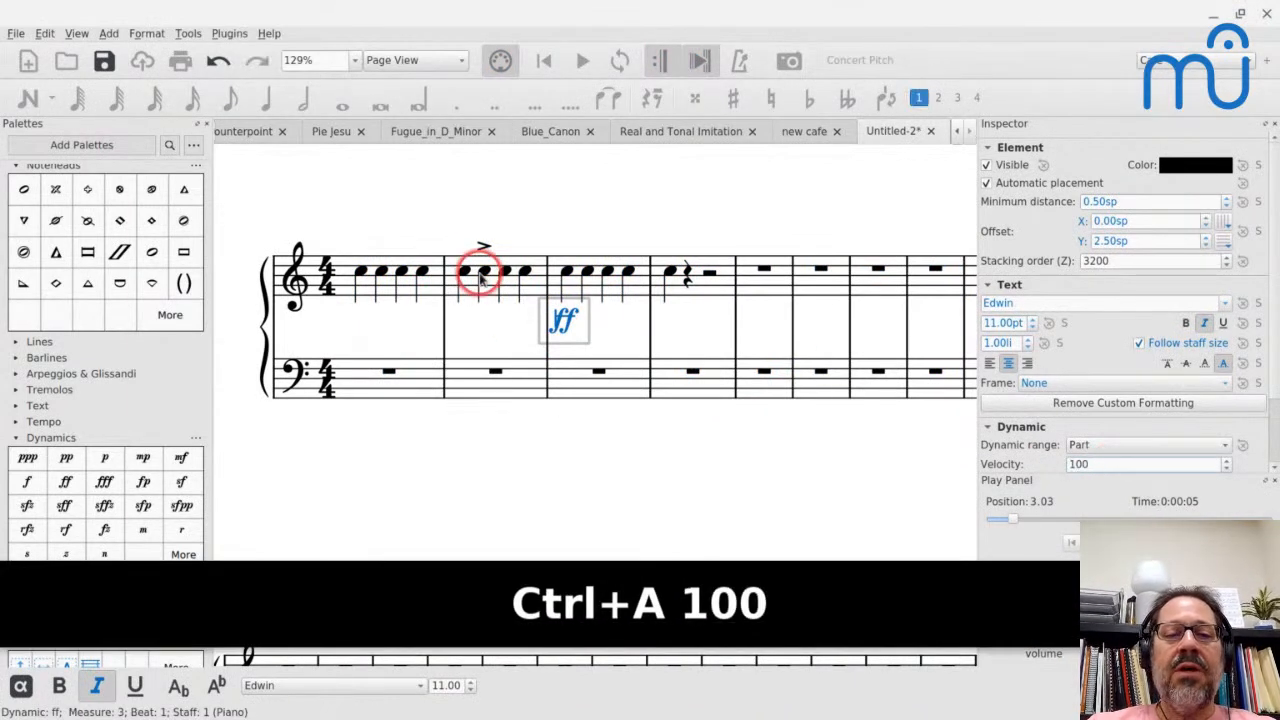
key(space)
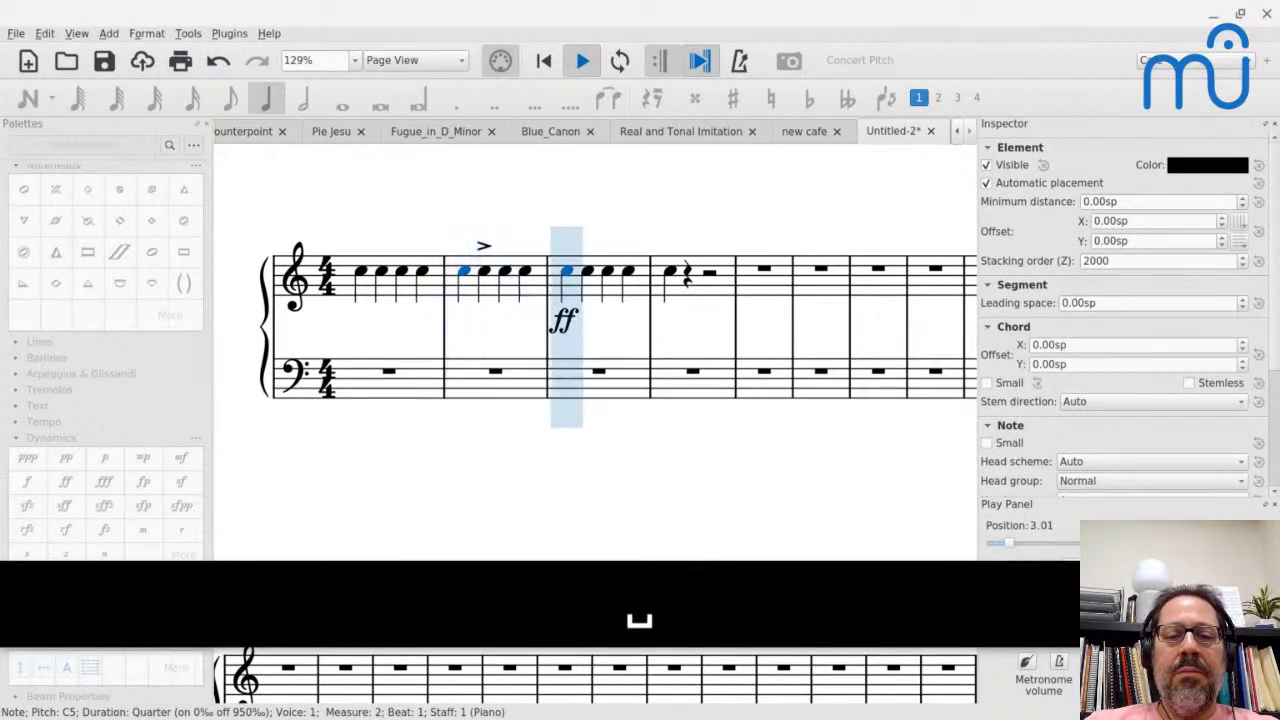
key(space)
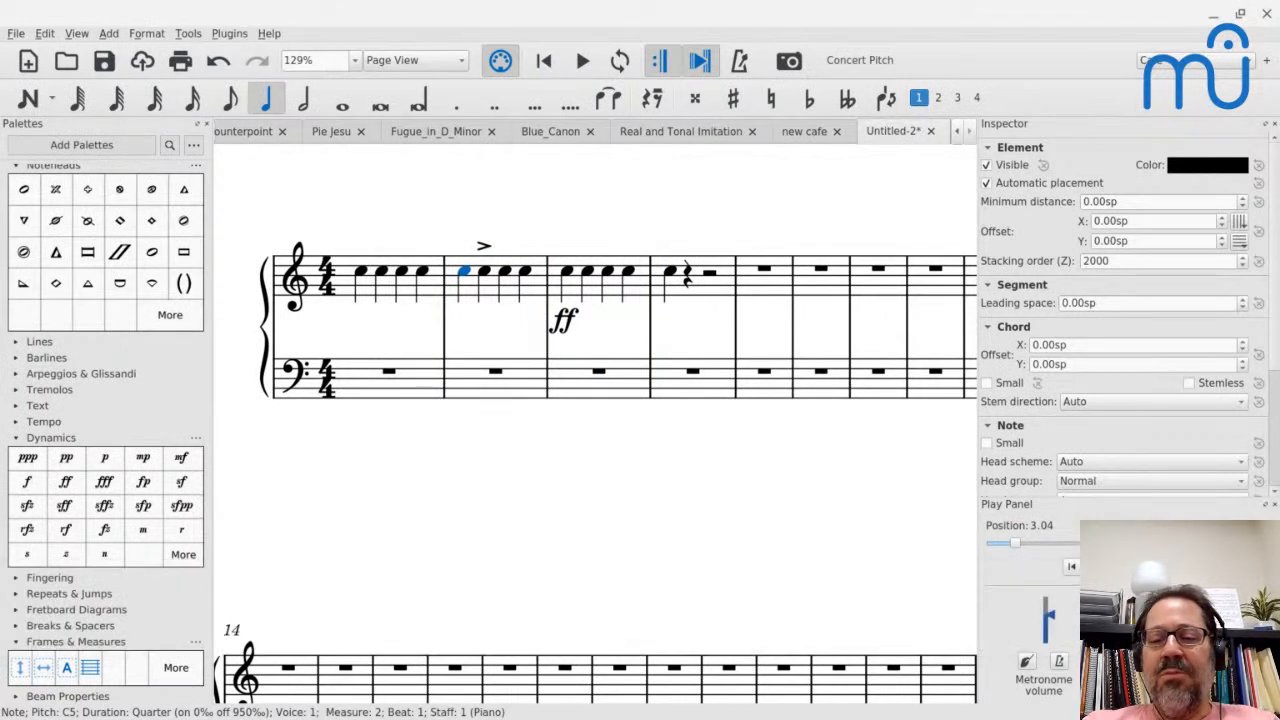
- Add the customized ff dynamic from measure 3 to the Dynamics palette, beside the standard ff
click(562, 322)
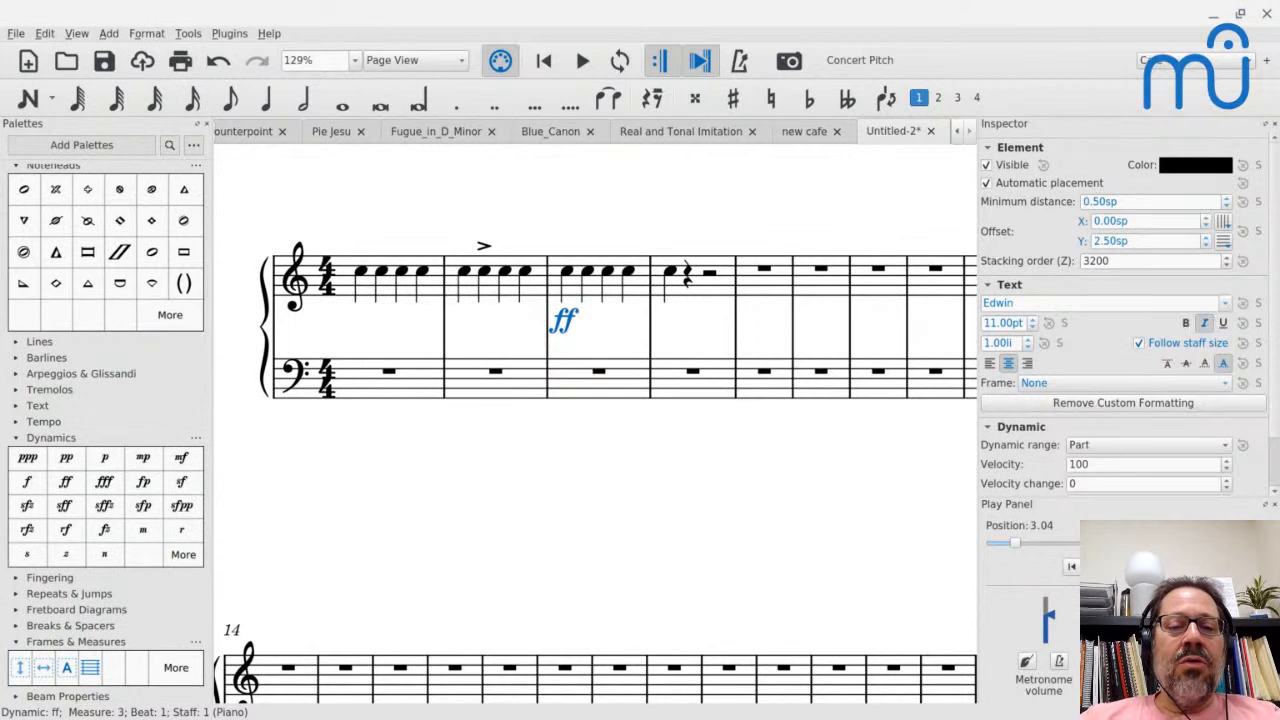
drag(105, 457, 65, 483)
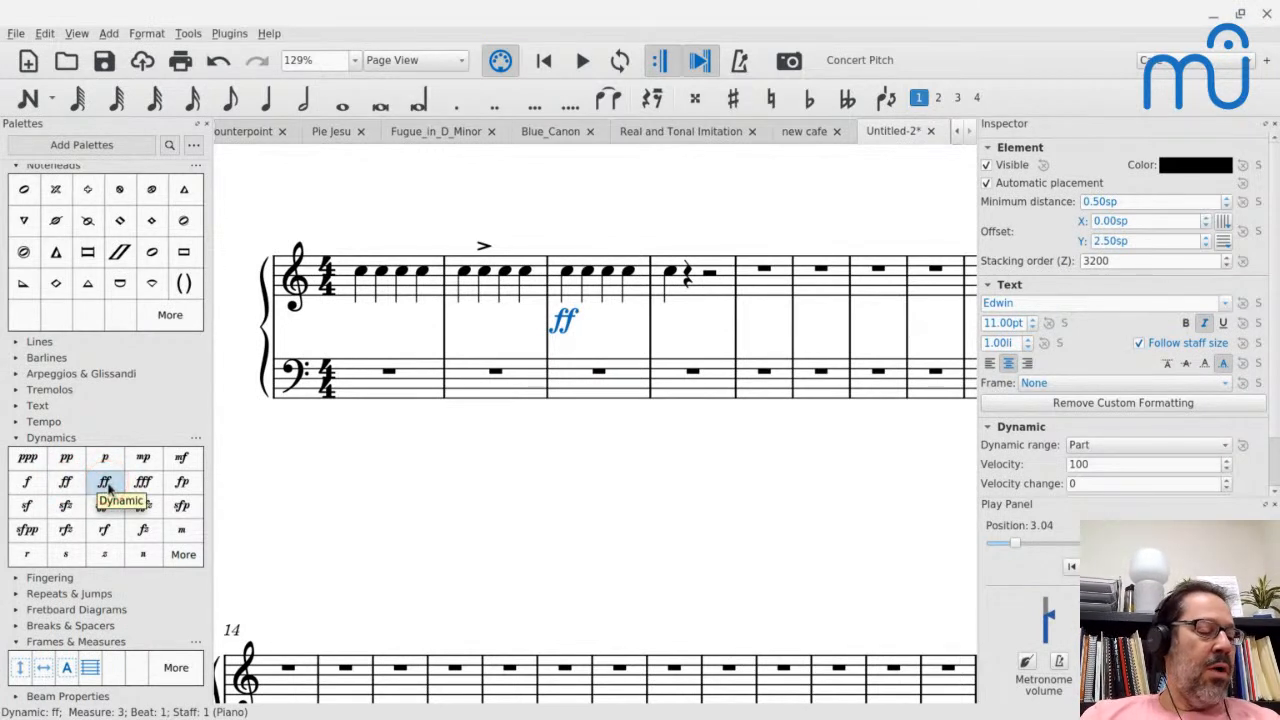
click(104, 481)
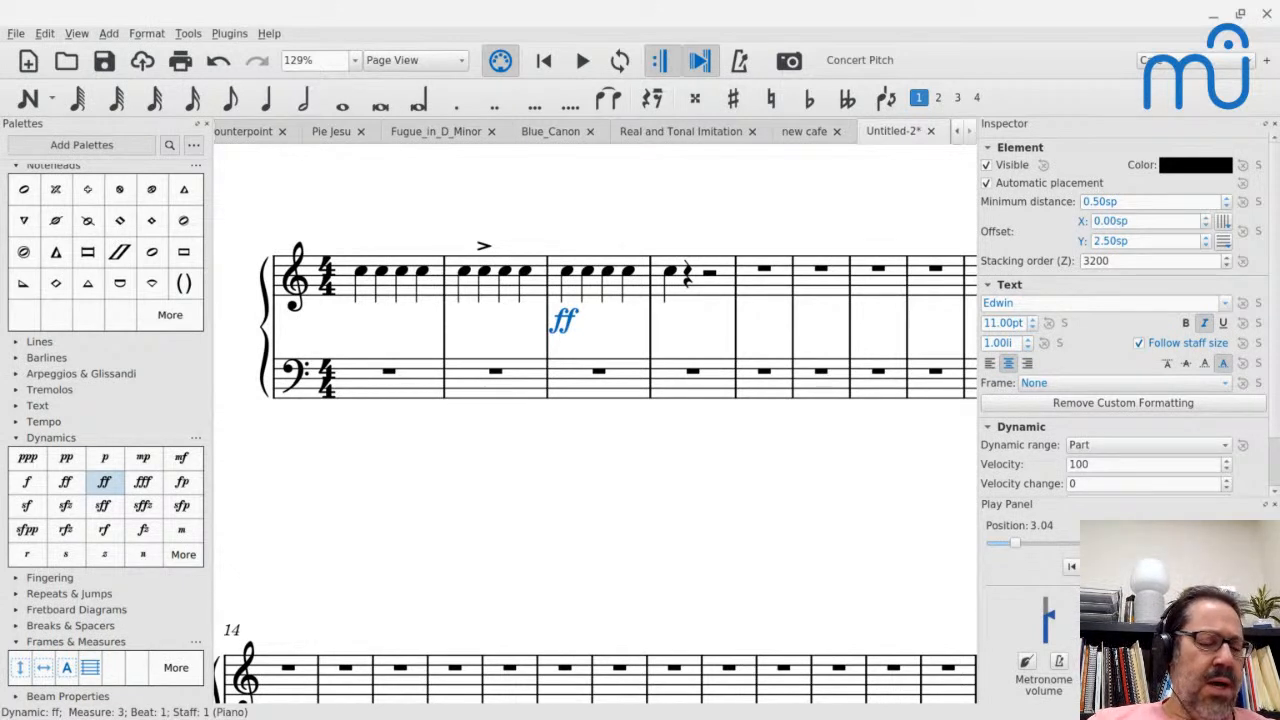
- Enter a half note C5 in voice 1 and a half note B4 in voice 2 on beat 1 of measure 5
click(764, 268)
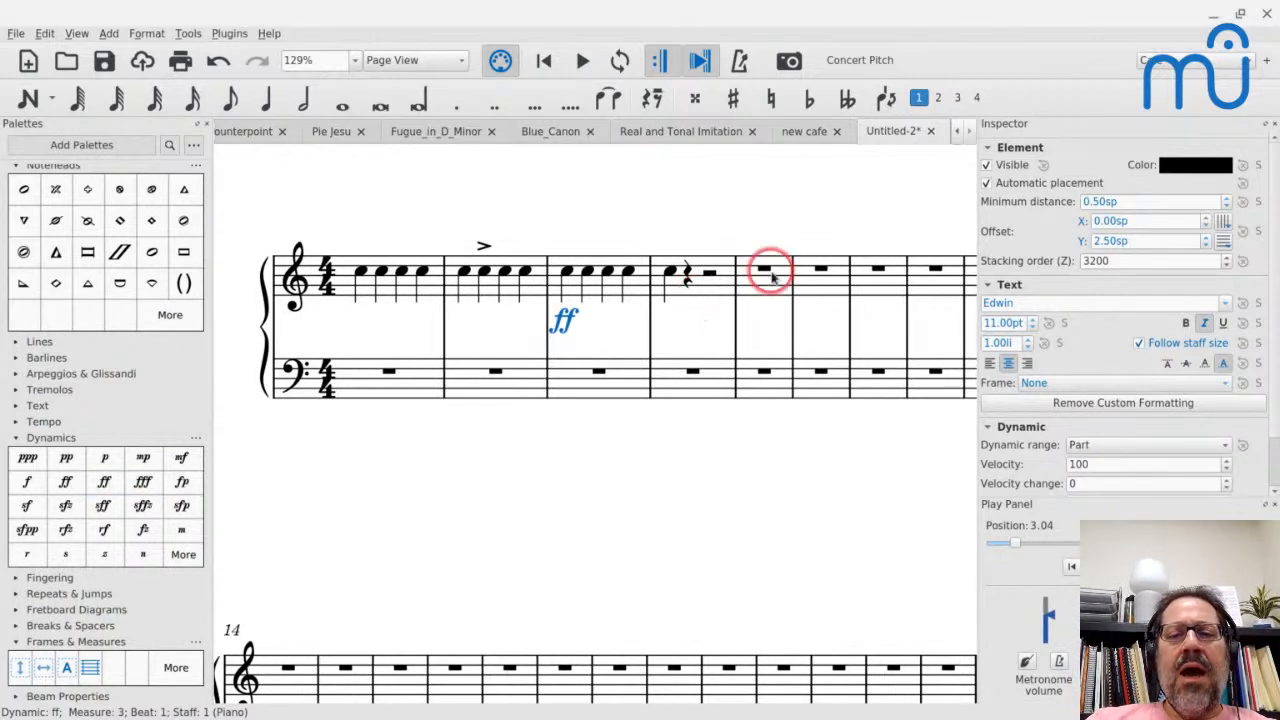
key(n)
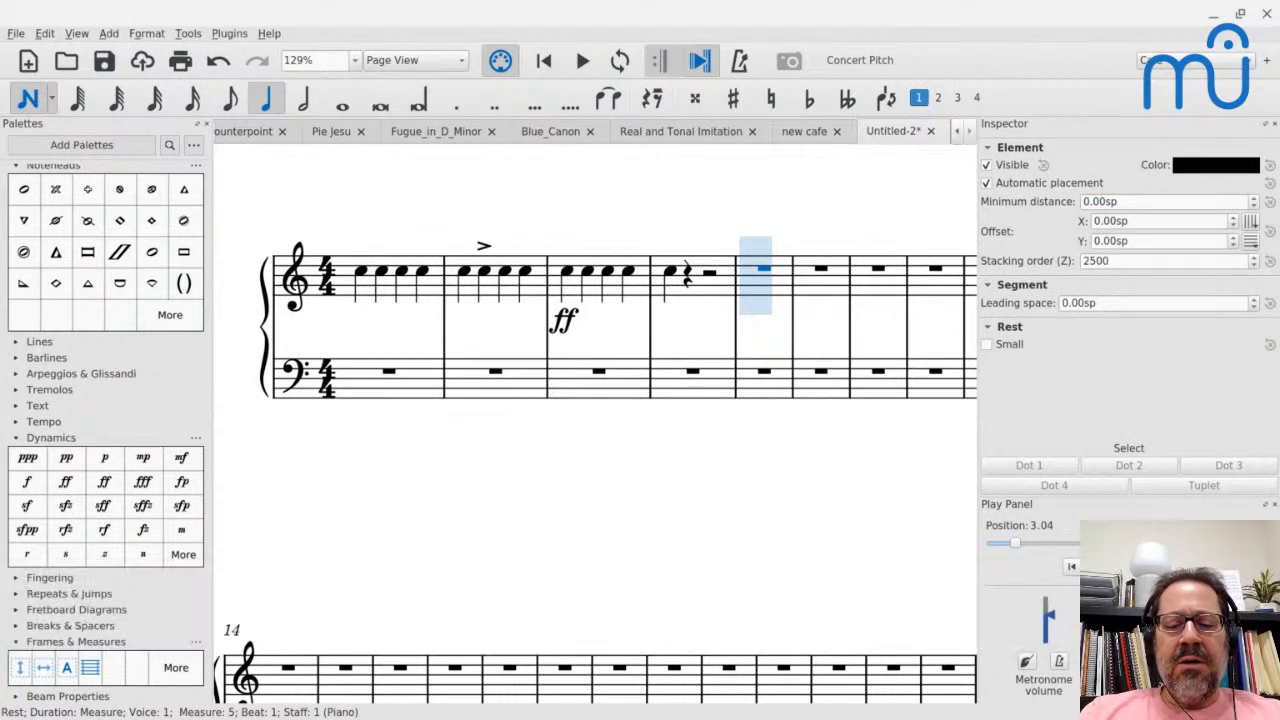
key(6)
key(c)
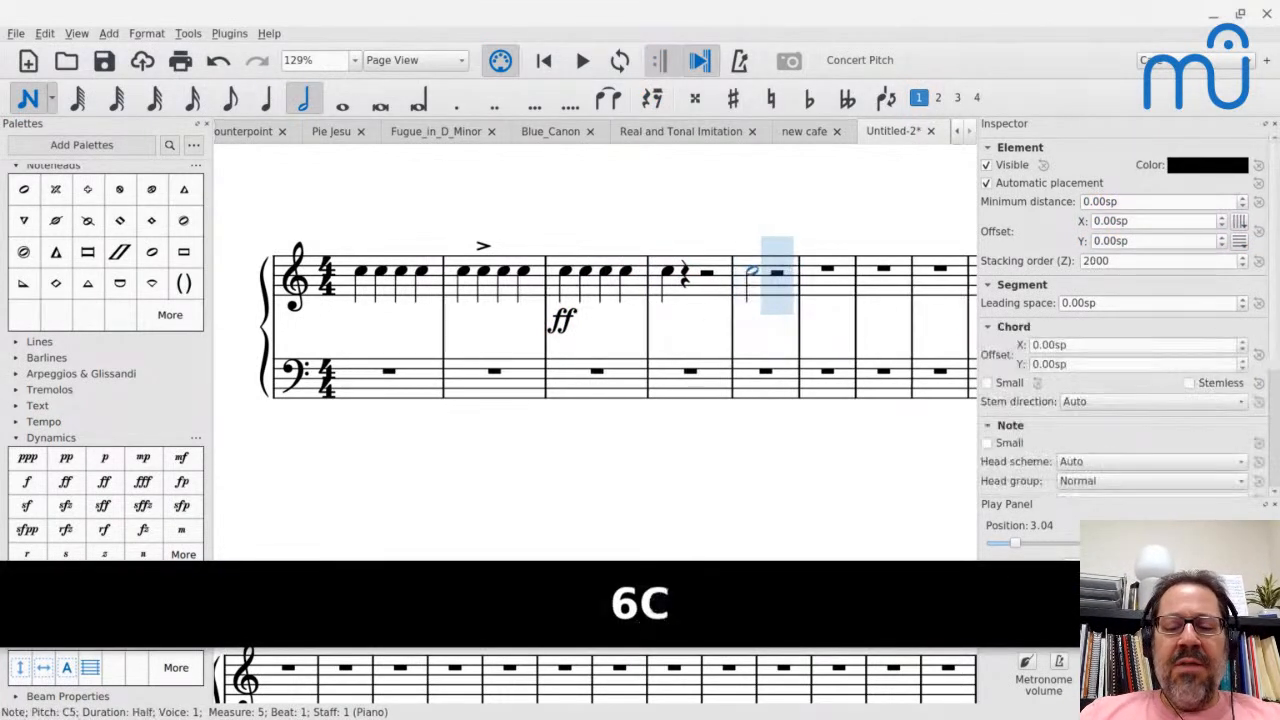
key(b)
key(ctrl+z)
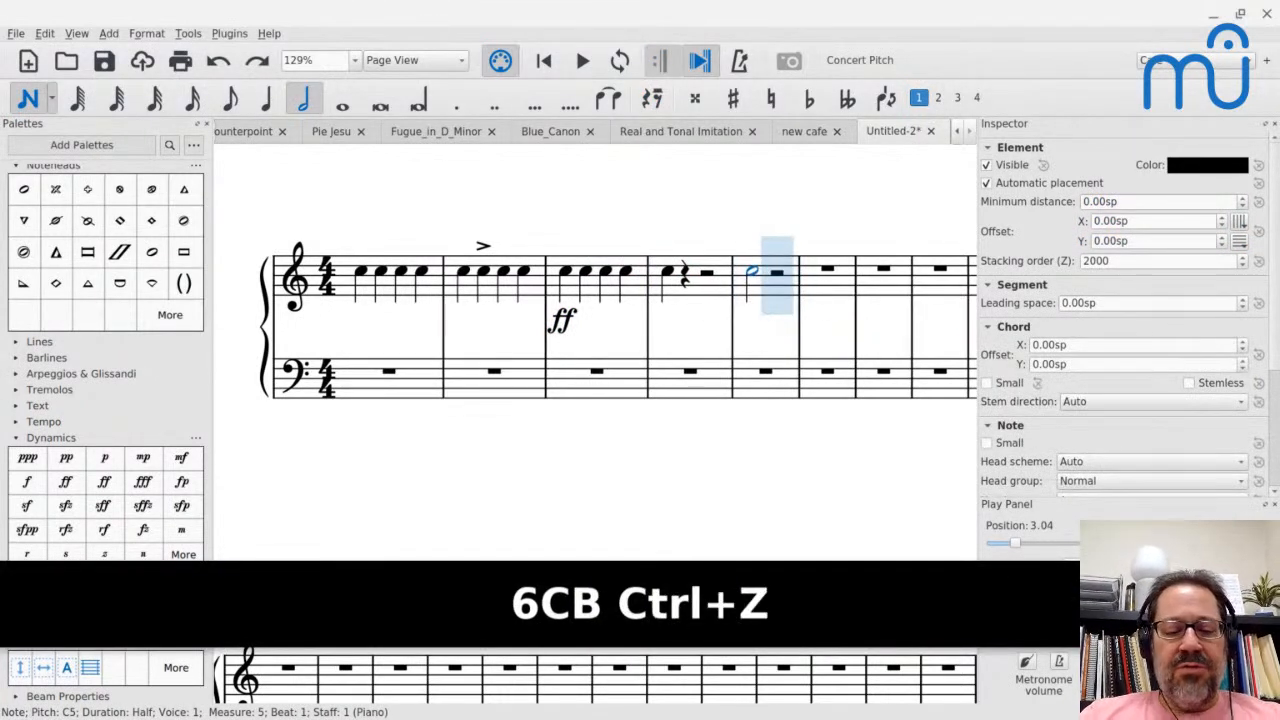
key(ctrl+alt+2)
key(b)
key(Escape)
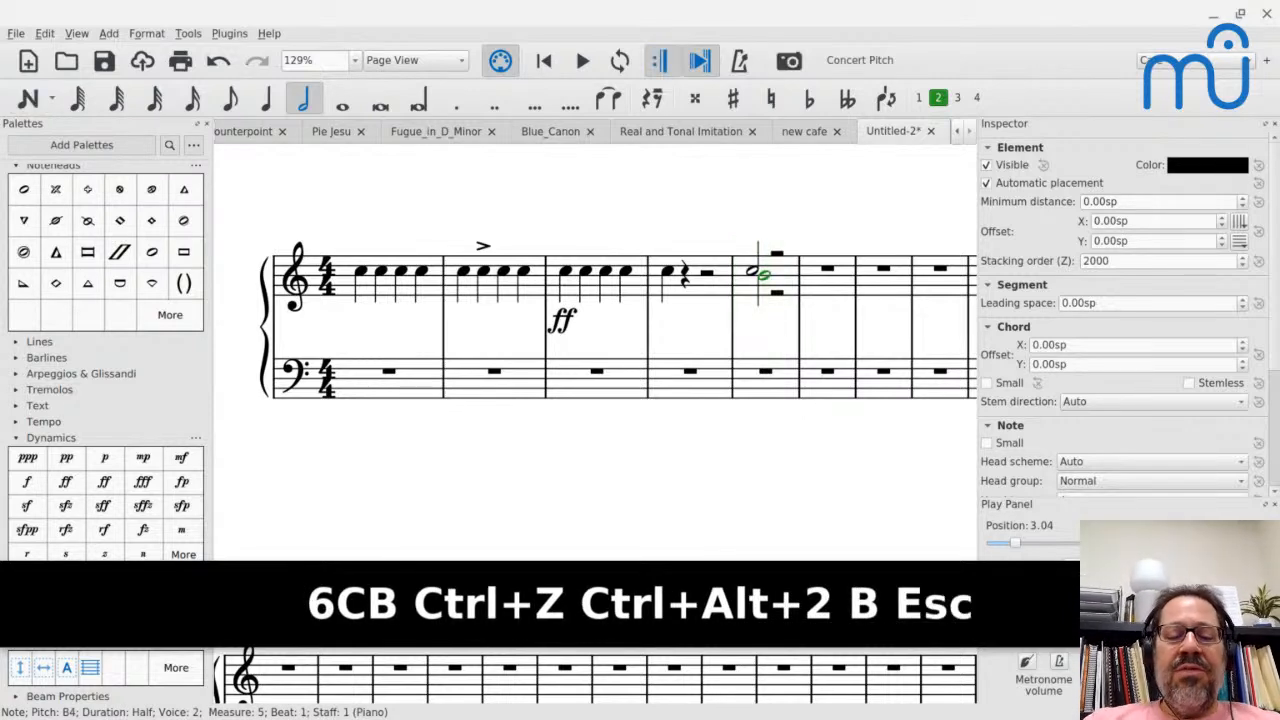
- Examine how the voice 1 and voice 2 half-note stems line up on beat 1 of measure 5
scroll(765, 273, up, 10)
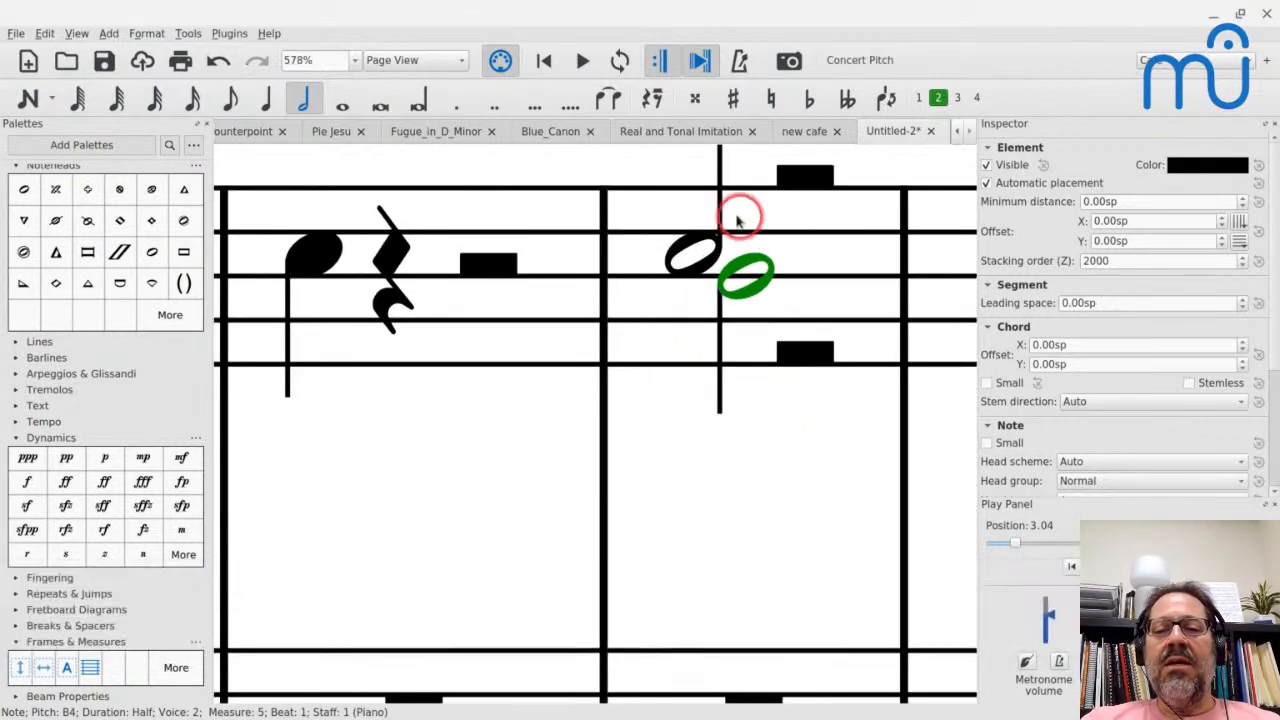
click(720, 208)
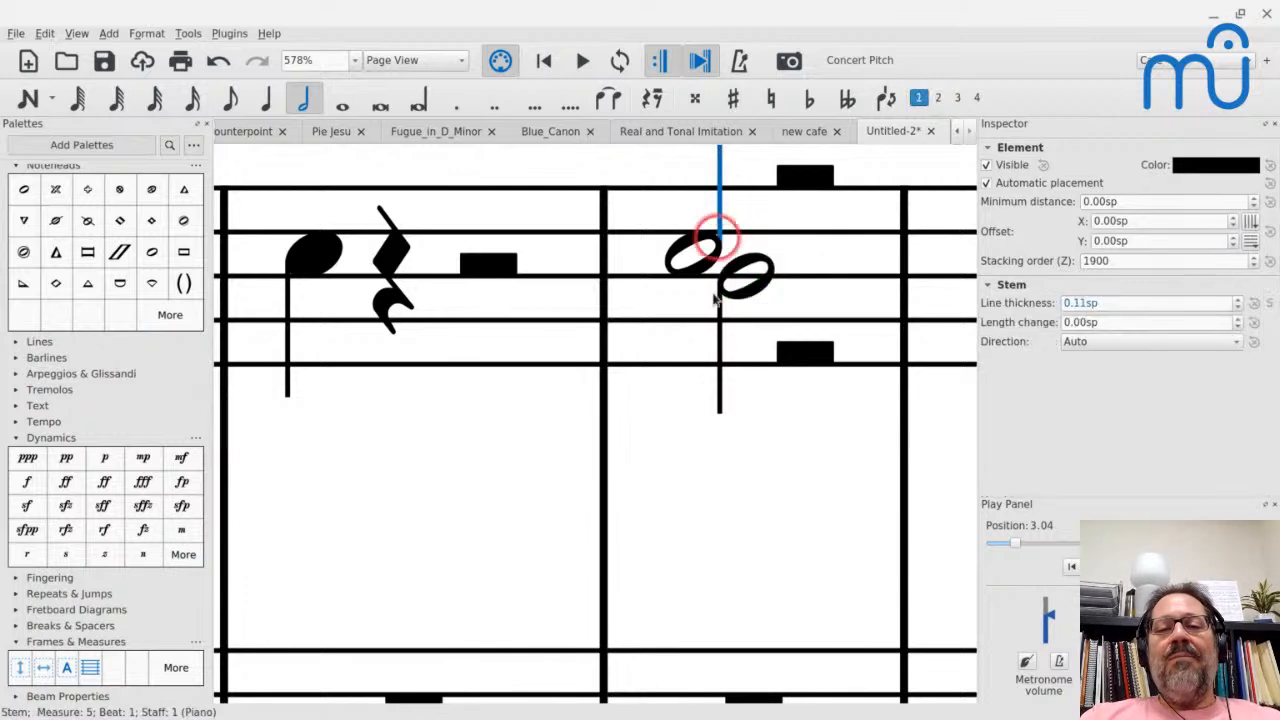
click(718, 349)
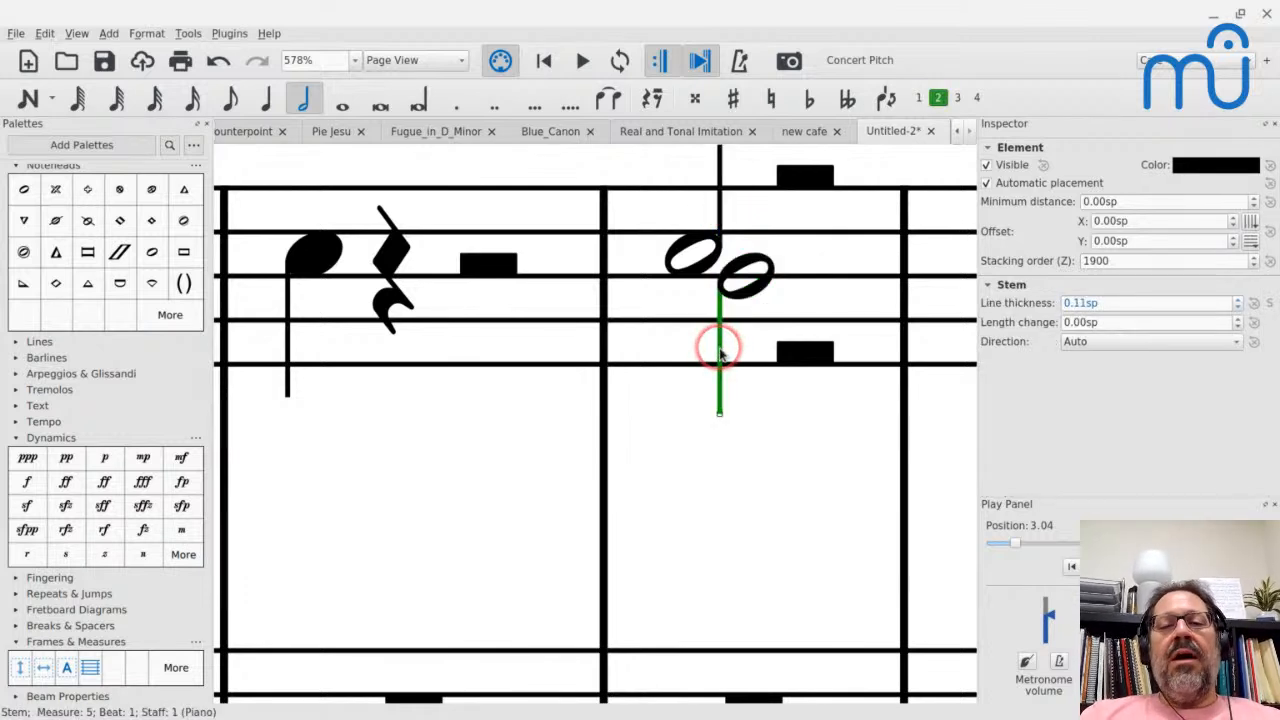
click(720, 207)
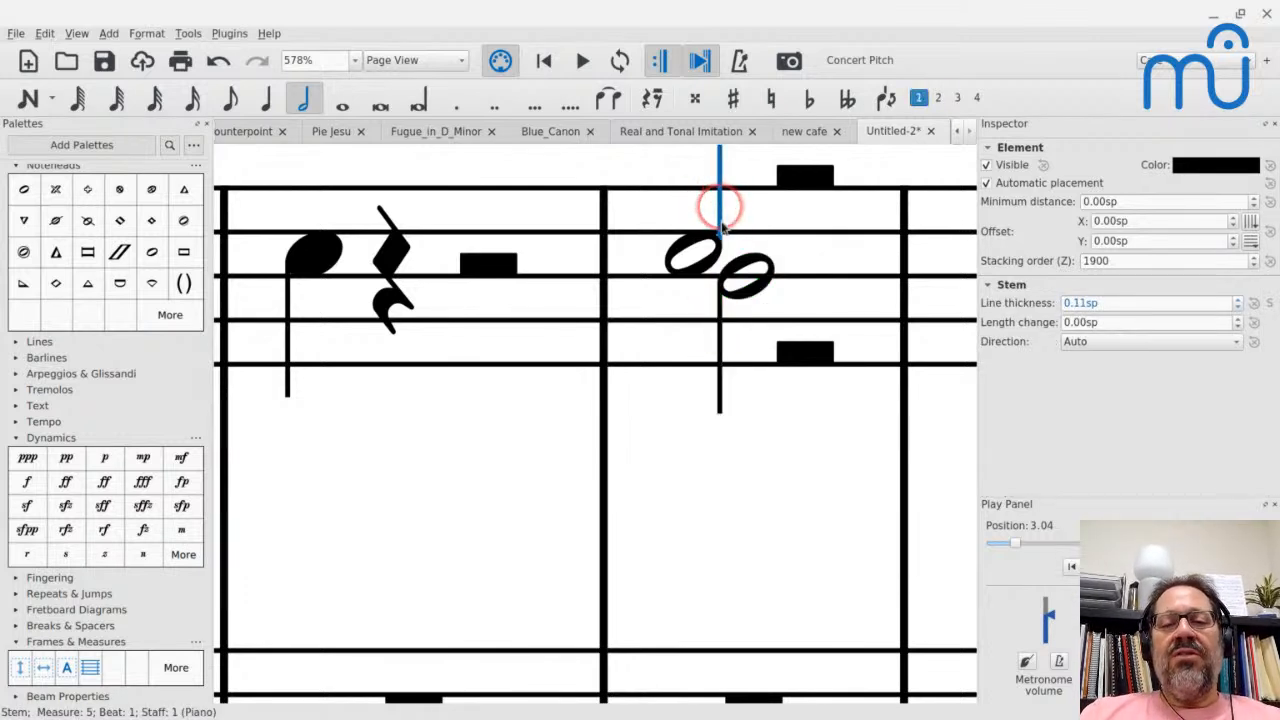
click(719, 347)
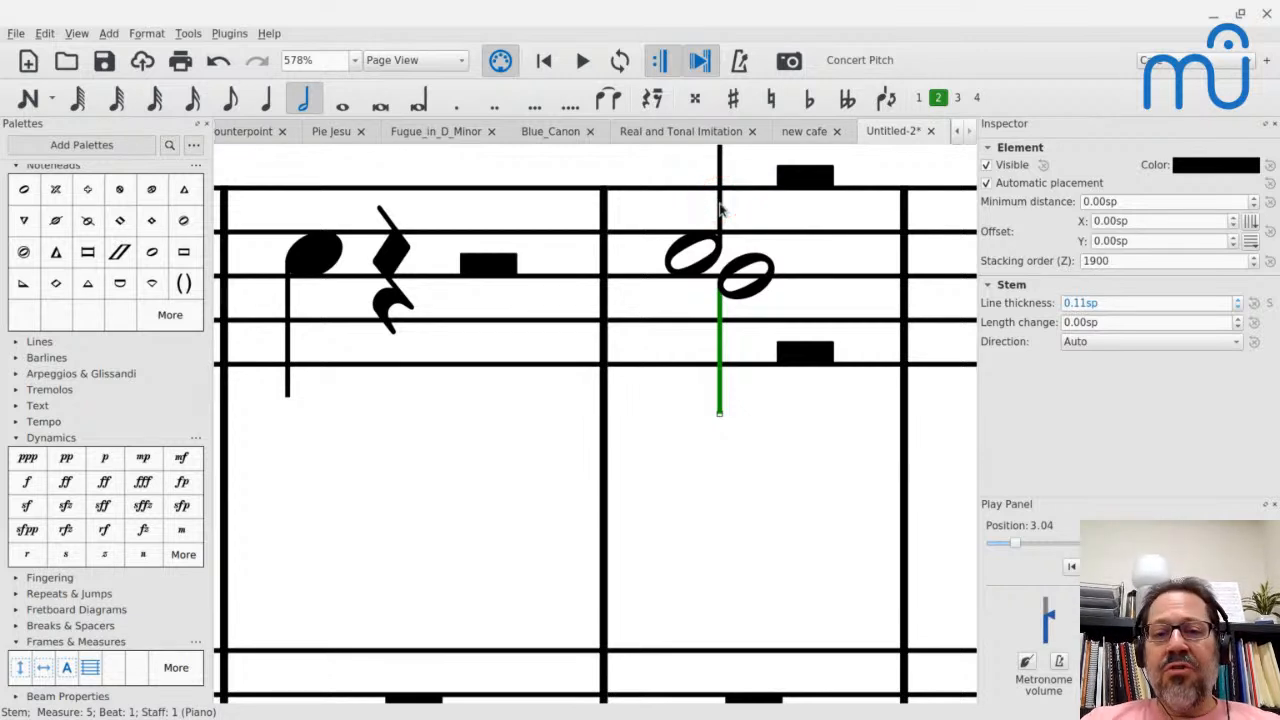
- Try different leading space values on the voice 1 C5 half note in measure 5, and reset the leading space to its default
click(673, 270)
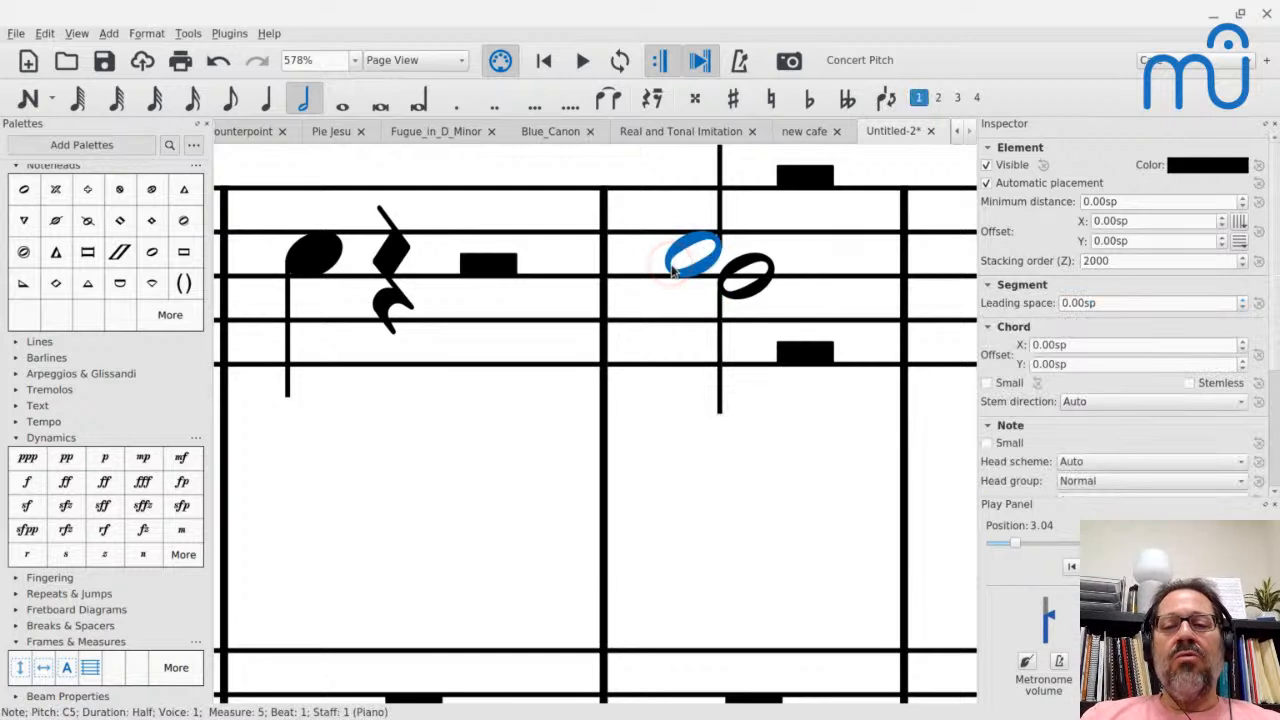
click(1155, 300)
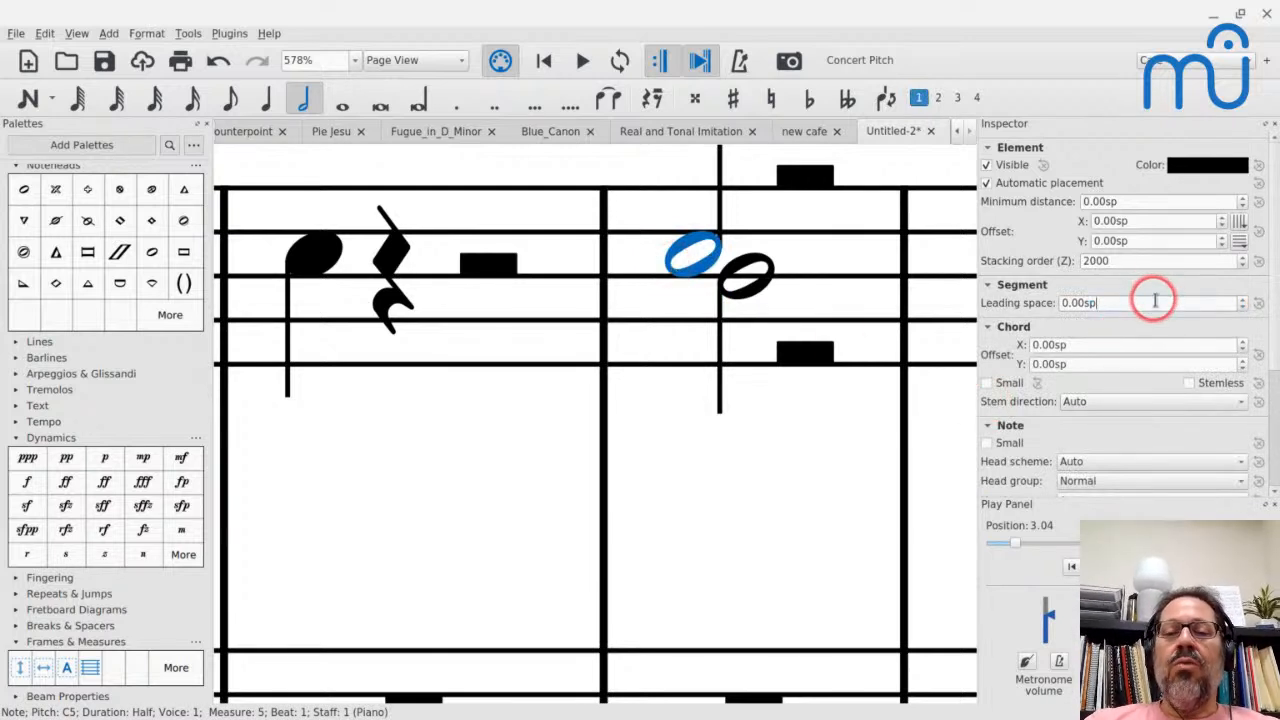
key(Up)
key(Up)
key(Up)
key(Up)
key(Up)
key(Up)
key(Up)
key(Up)
key(Up)
key(Up)
key(Up)
key(Up)
key(Up)
key(Up)
key(Up)
key(Up)
key(Up)
key(Up)
key(Up)
key(Up)
key(Up)
key(Up)
key(Down)
key(Down)
key(Down)
key(Down)
key(Down)
key(Down)
key(Down)
key(Down)
key(Down)
key(Down)
key(Down)
key(Down)
key(Down)
key(Down)
key(Down)
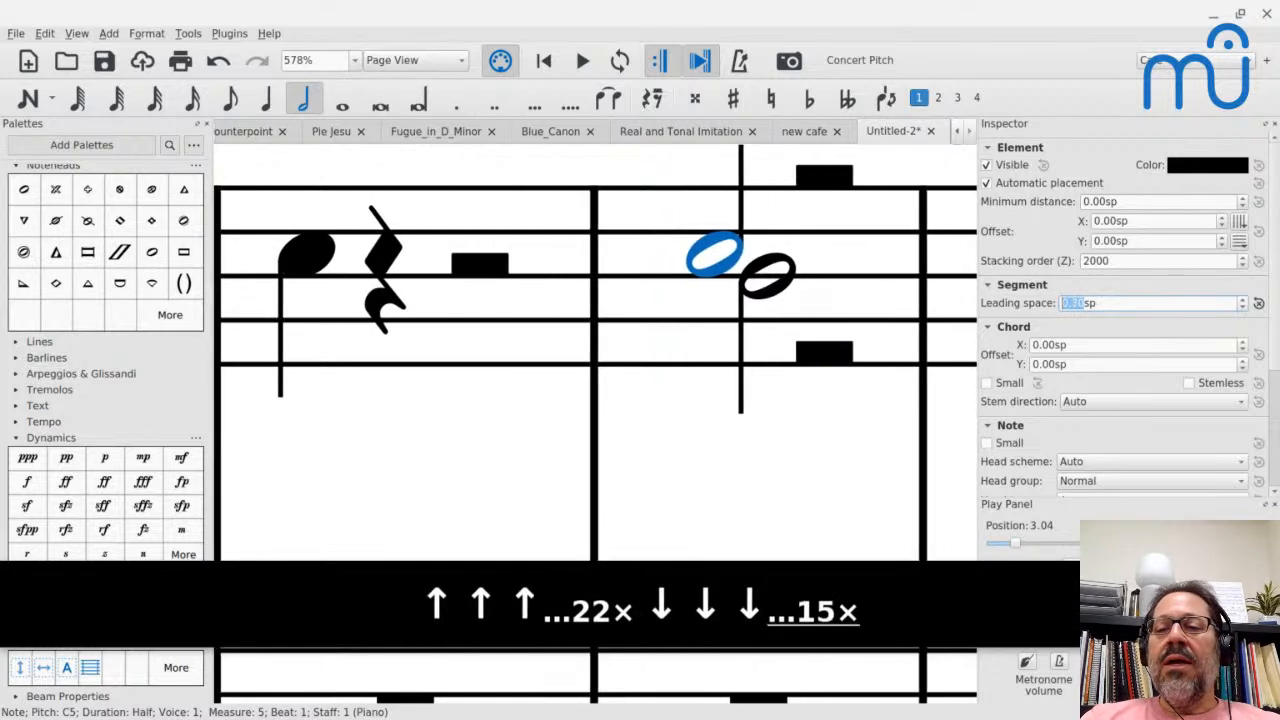
key(Up)
key(Up)
key(Down)
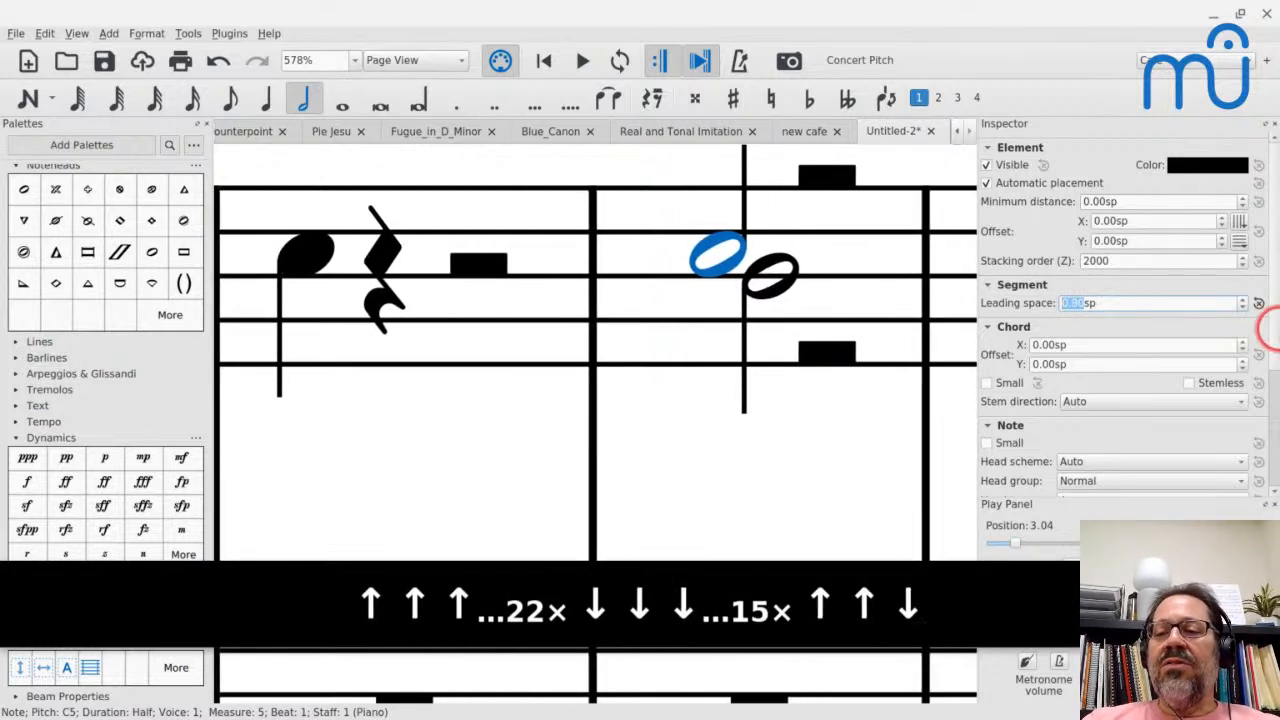
click(1258, 303)
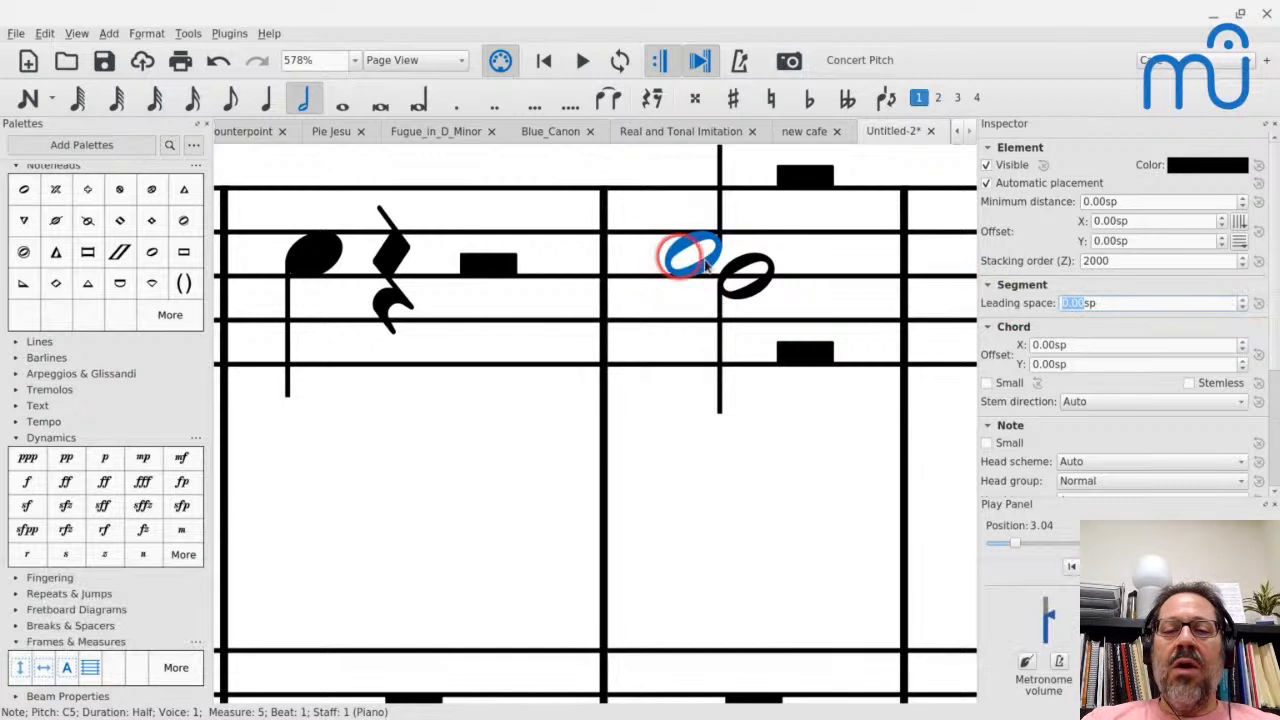
- Try shifting the voice 2 B4 half note in measure 5 horizontally with a chord X offset of -0.50 sp, and return it to 0.00 sp
click(737, 270)
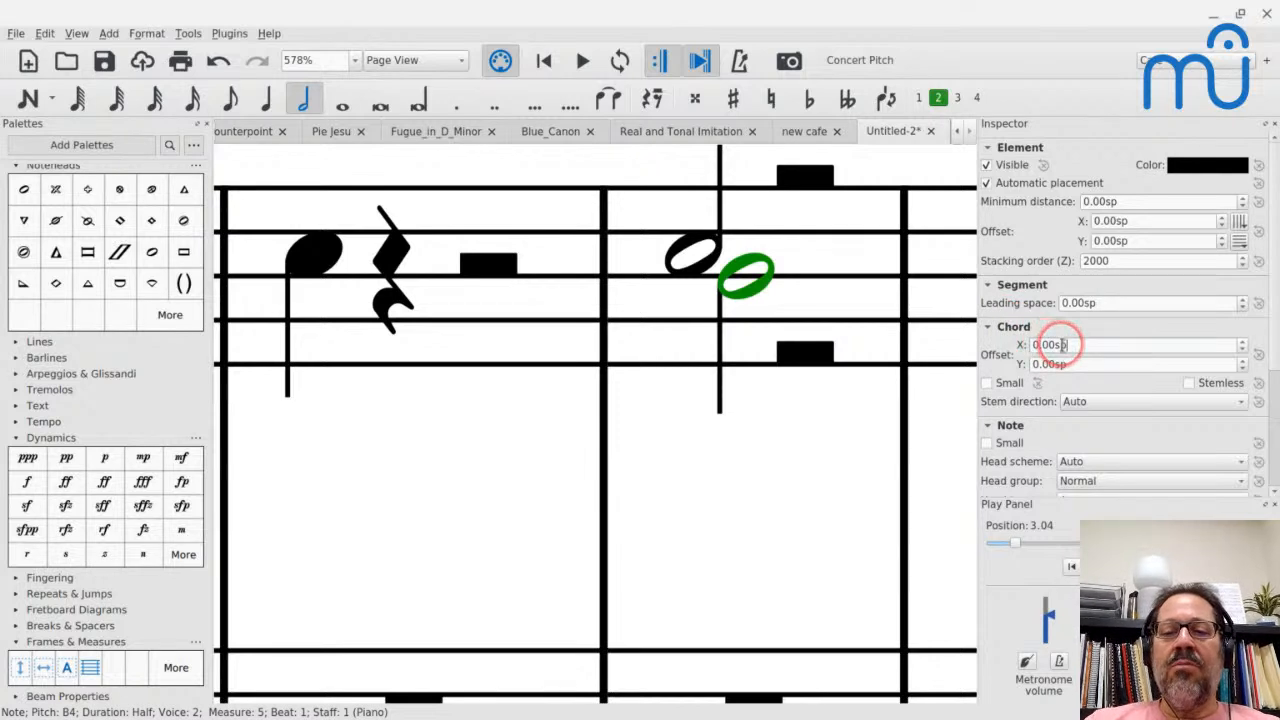
key(Up)
key(Up)
key(Down)
key(Down)
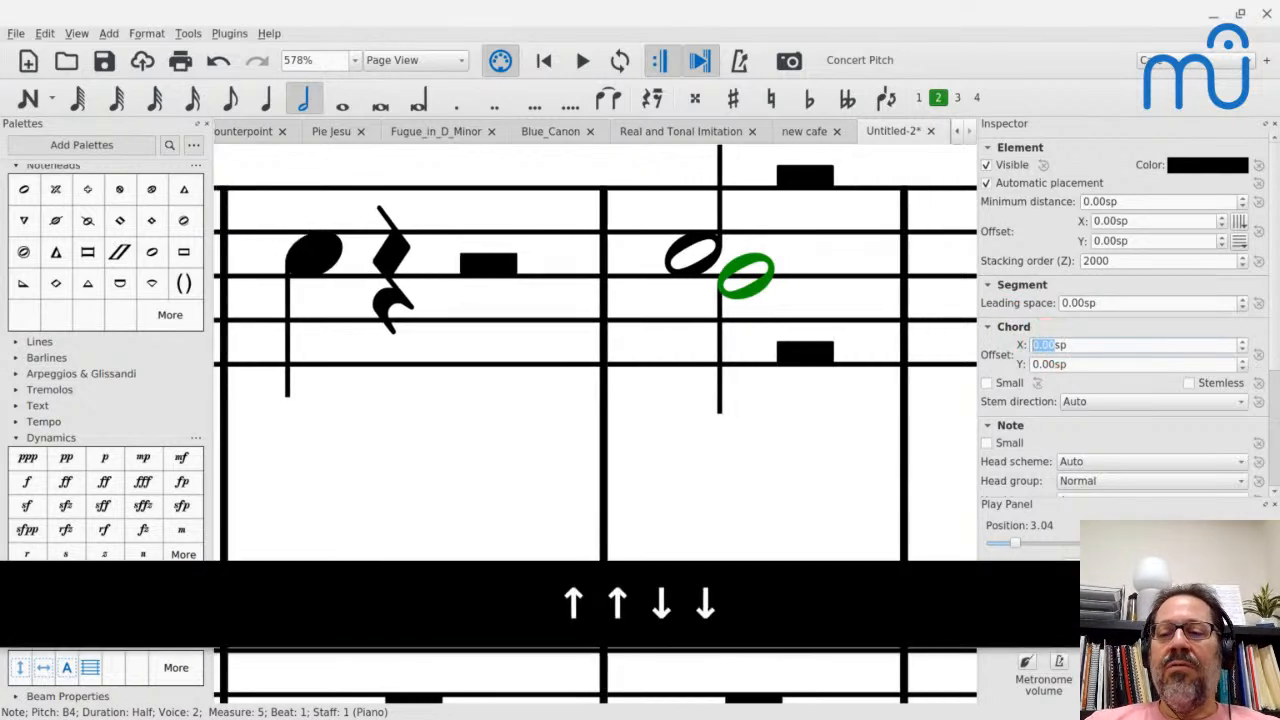
key(Down)
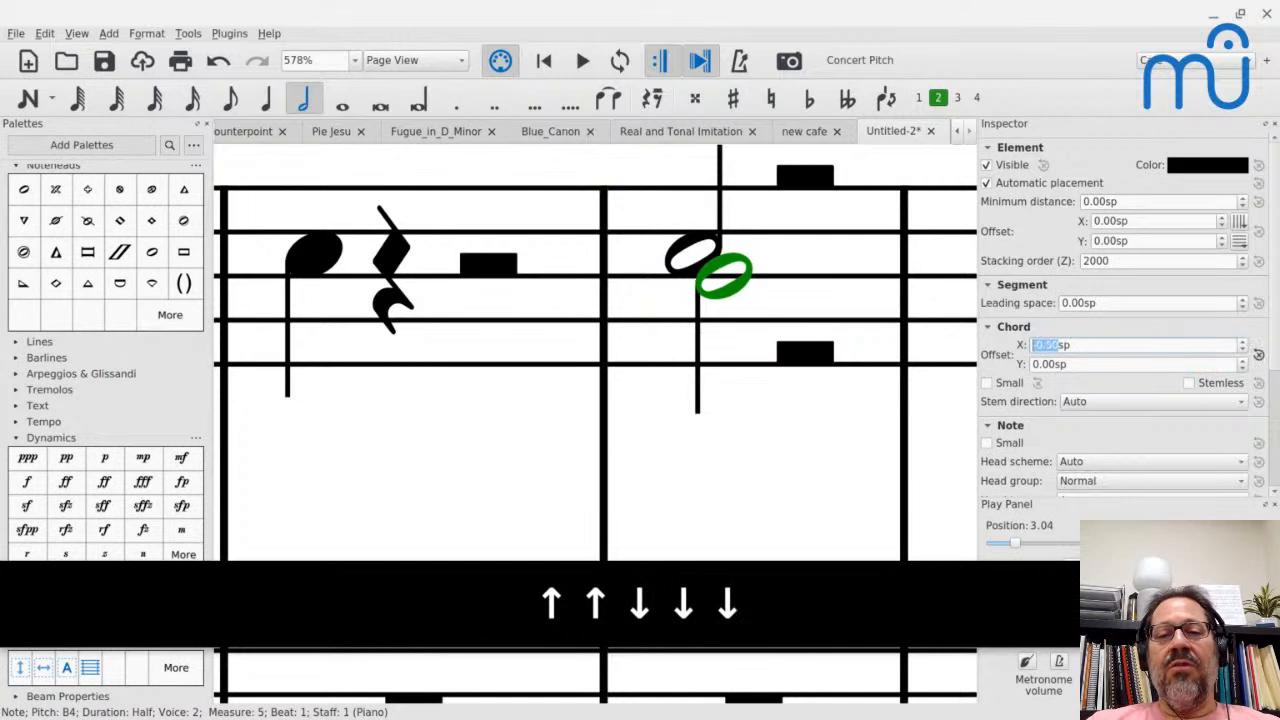
key(Up)
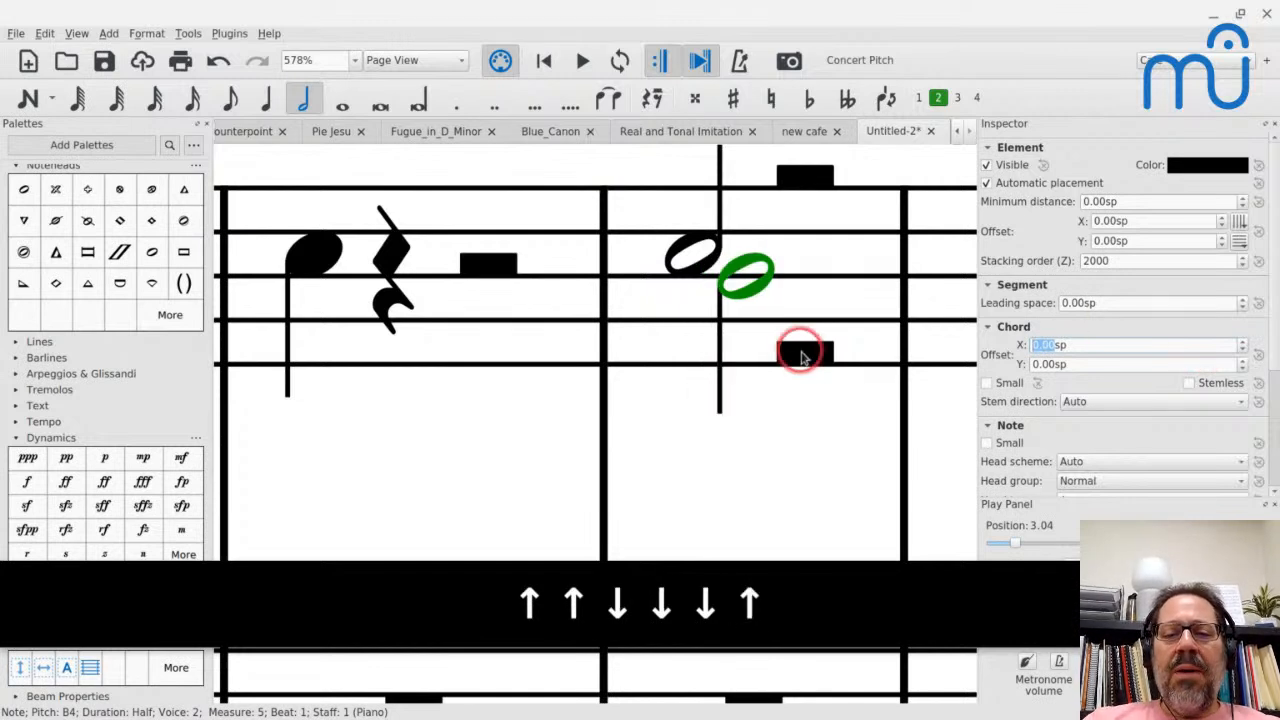
- Enter four sixteenth-note C5s in voice 2 starting on beat 3 of measure 5
click(801, 355)
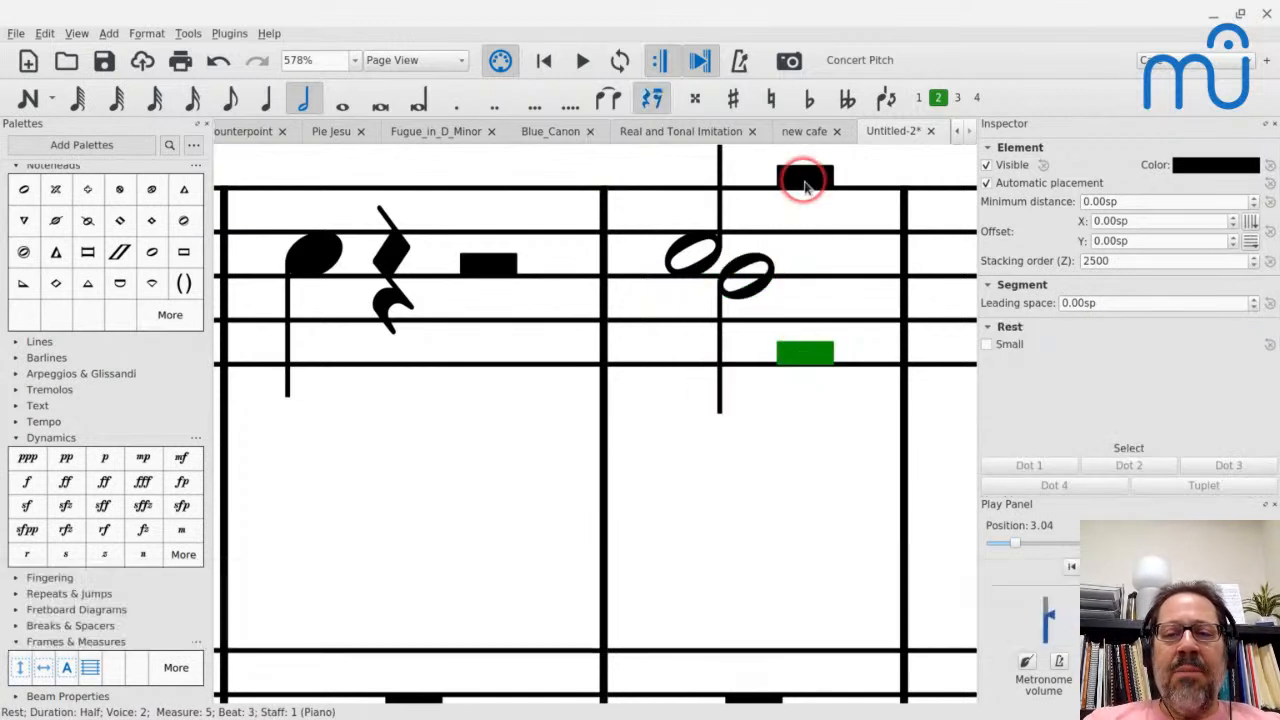
key(n)
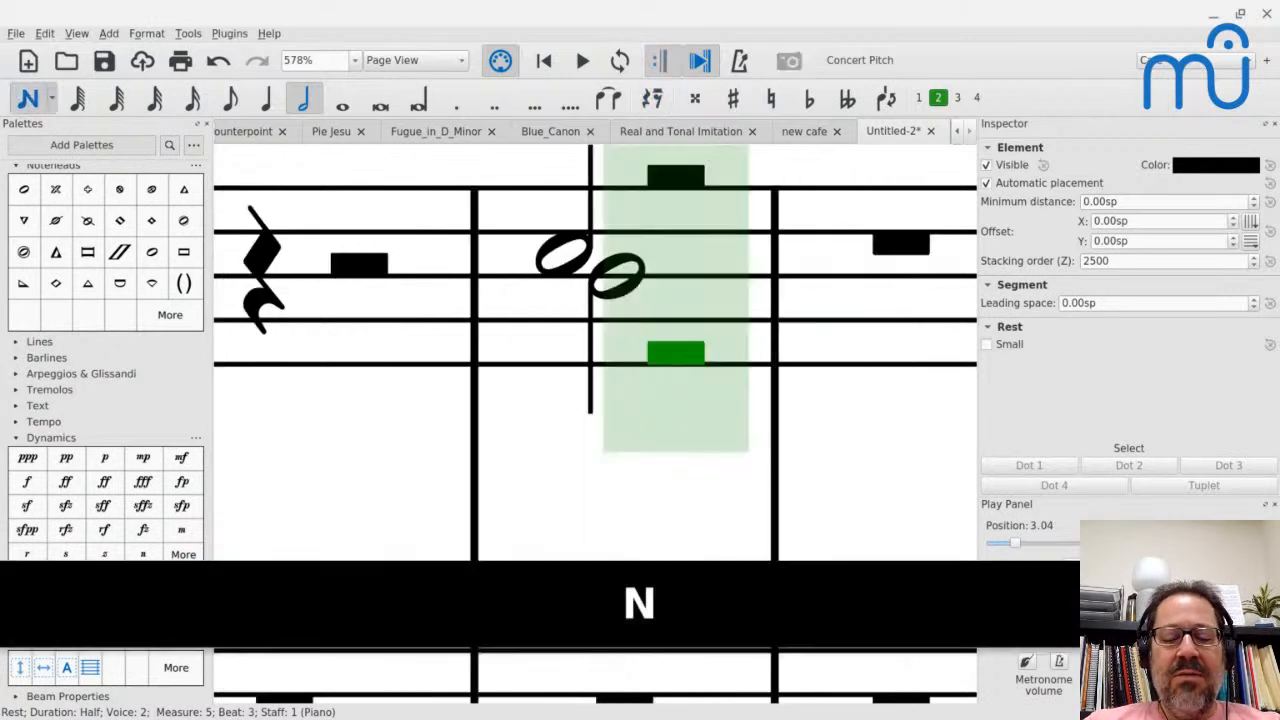
key(3)
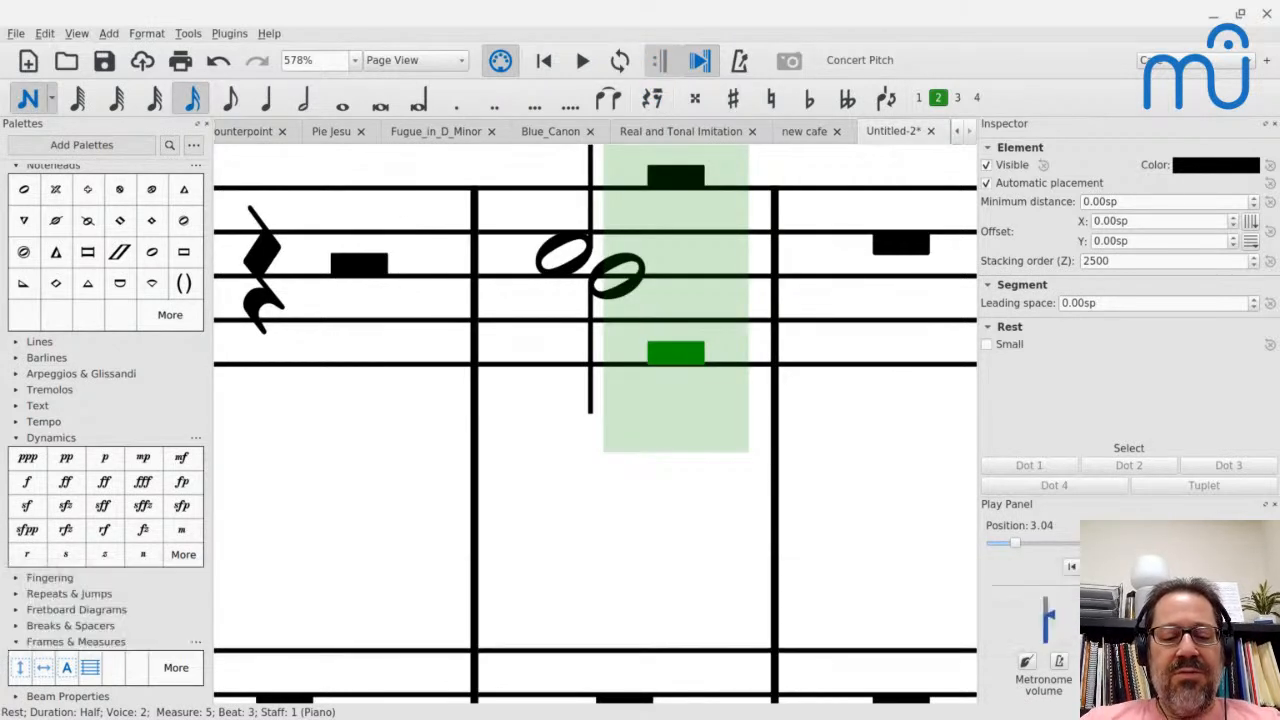
key(3)
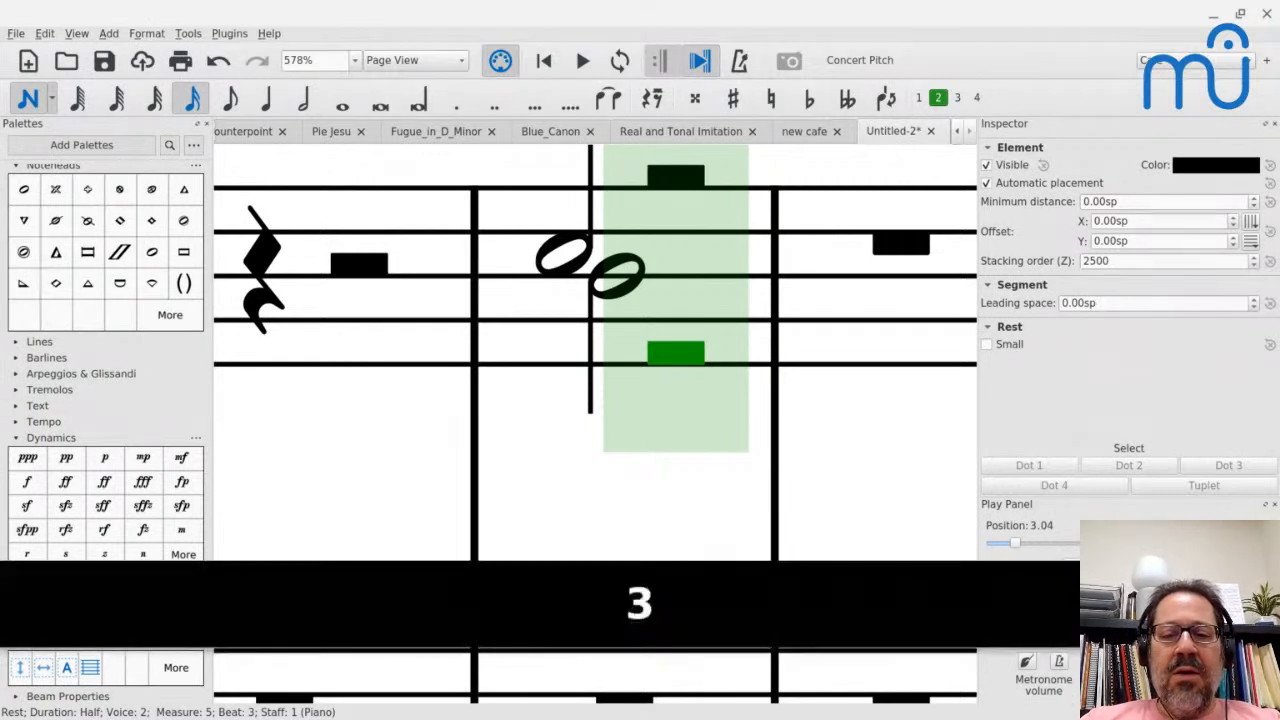
key(3)
key(c)
key(c)
key(c)
key(c)
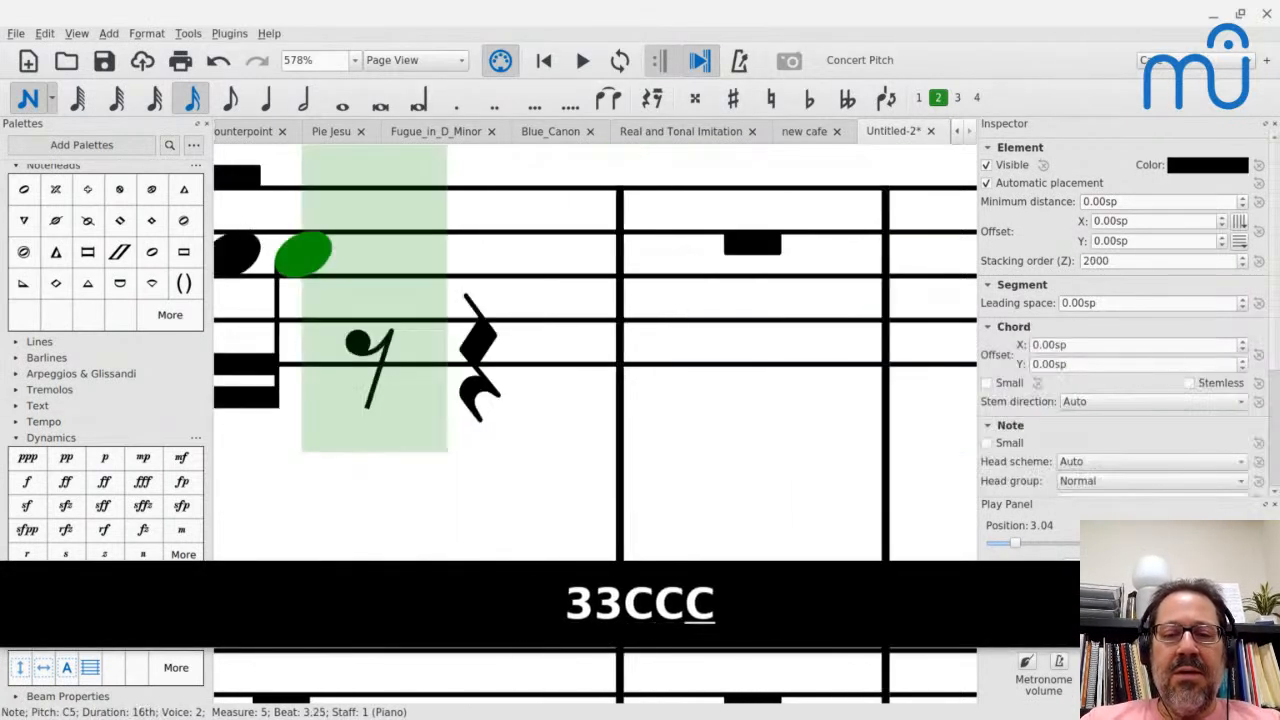
key(Escape)
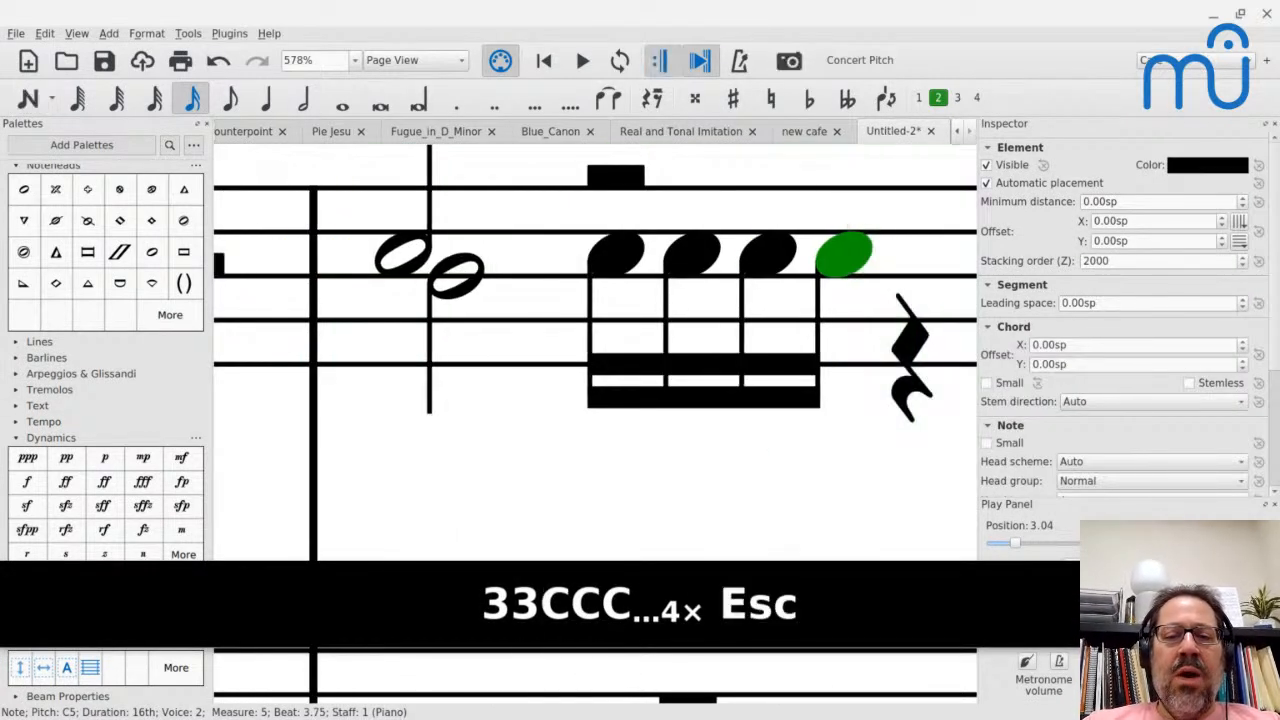
- Set the leading space of the first sixteenth note on beat 3 of measure 5 to -5.60 sp
click(613, 252)
click(482, 277)
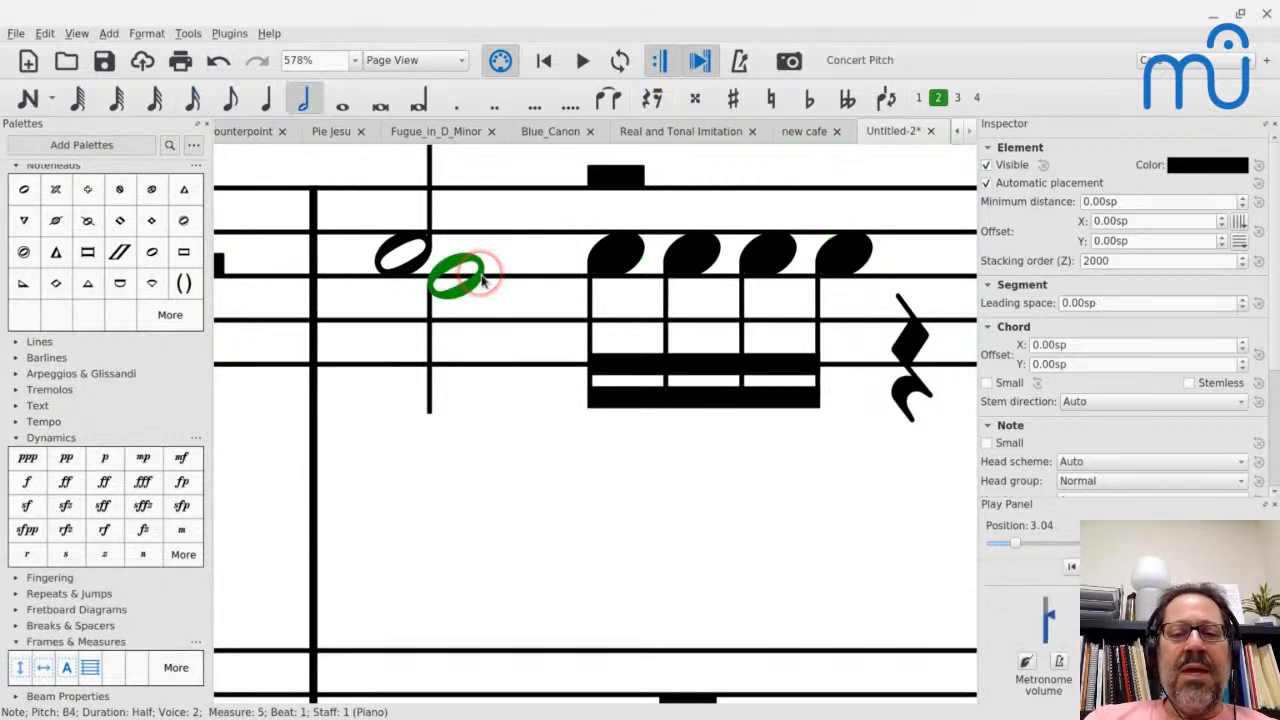
click(628, 258)
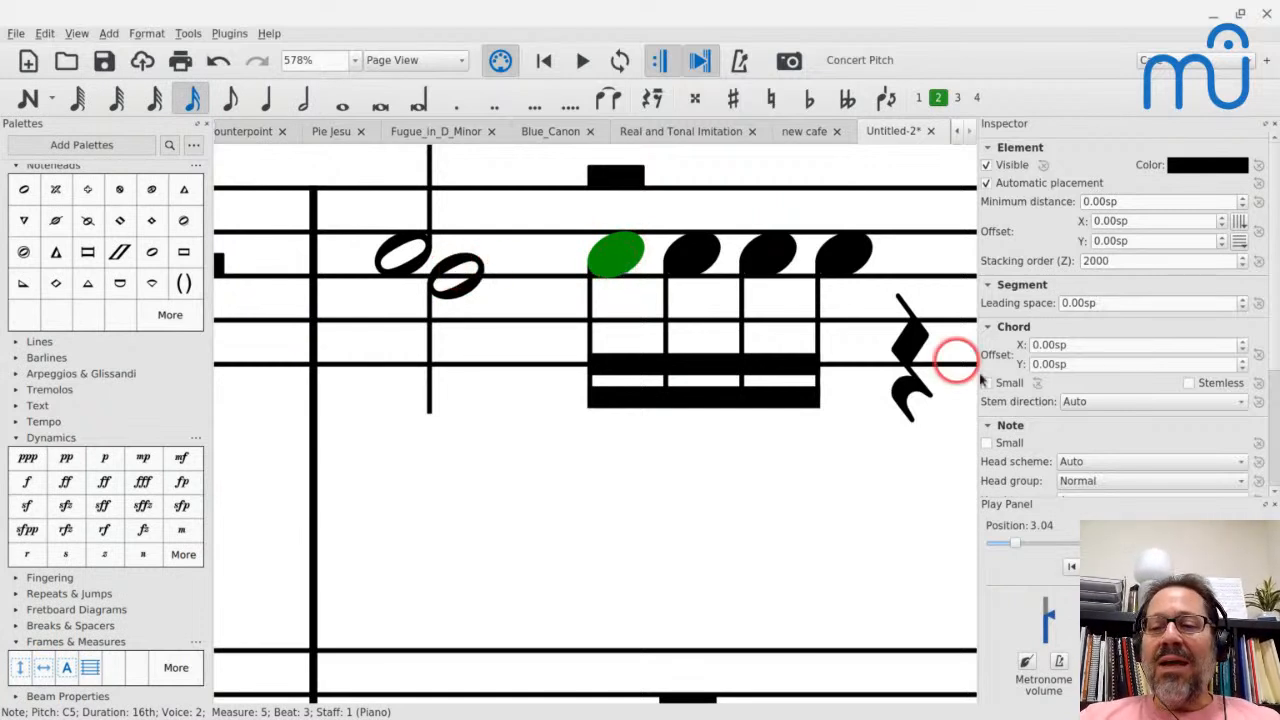
click(1111, 302)
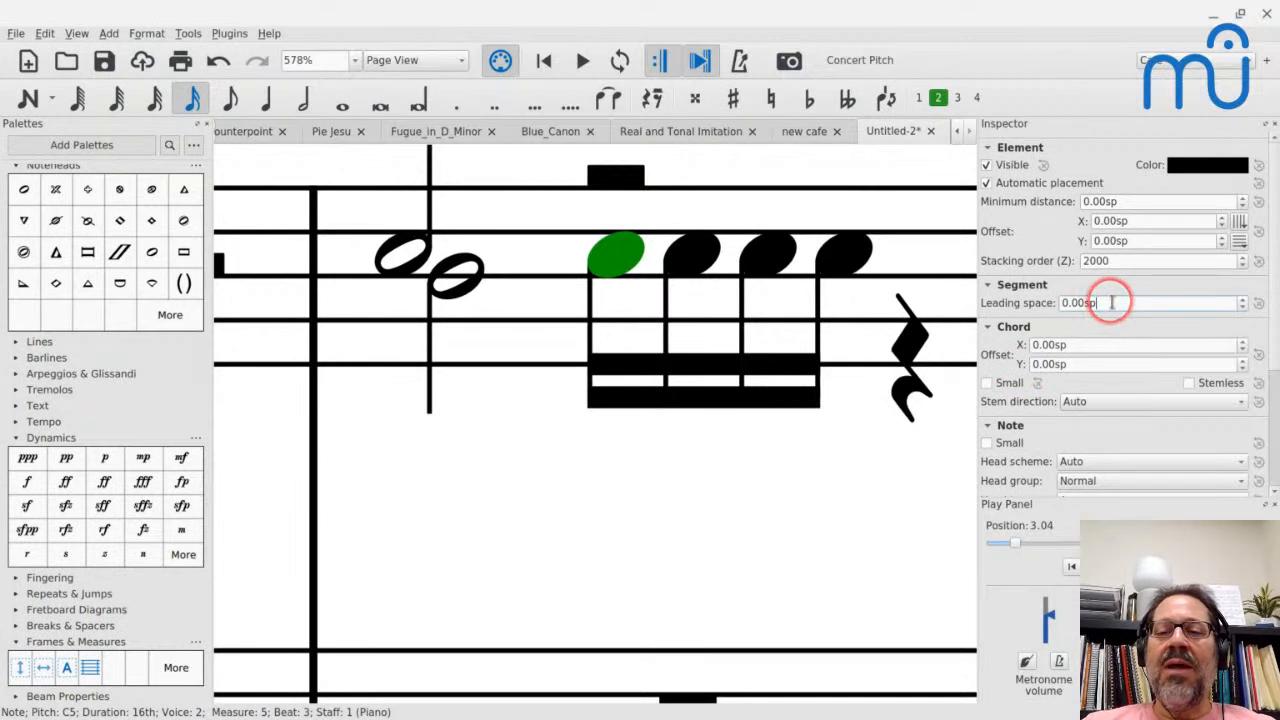
key(Down)
key(Down)
key(Down)
key(Down)
key(Down)
key(Down)
key(Down)
key(Down)
key(Down)
key(Down)
key(Down)
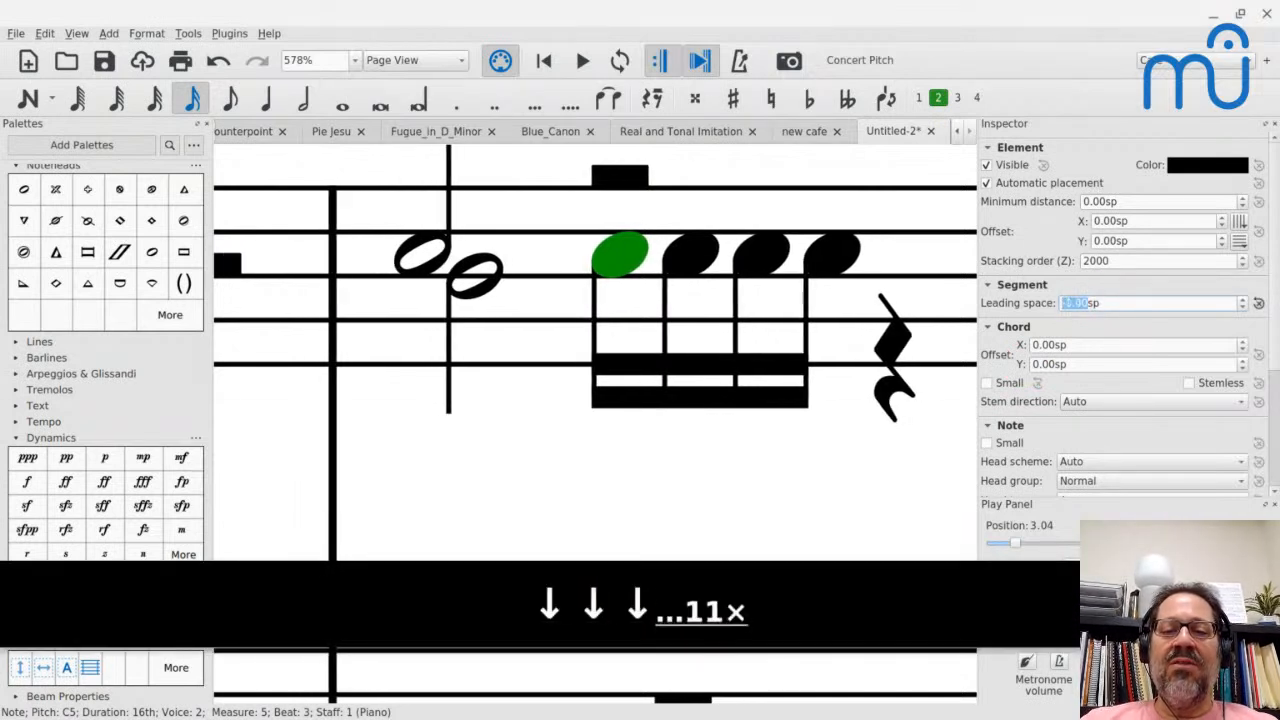
key(Down)
key(Down)
key(Down)
key(Down)
key(Down)
key(Down)
key(Down)
key(Down)
key(Down)
key(Down)
key(Down)
key(Down)
key(Down)
key(Down)
key(Down)
key(Down)
key(Down)
key(Down)
key(Up)
key(Up)
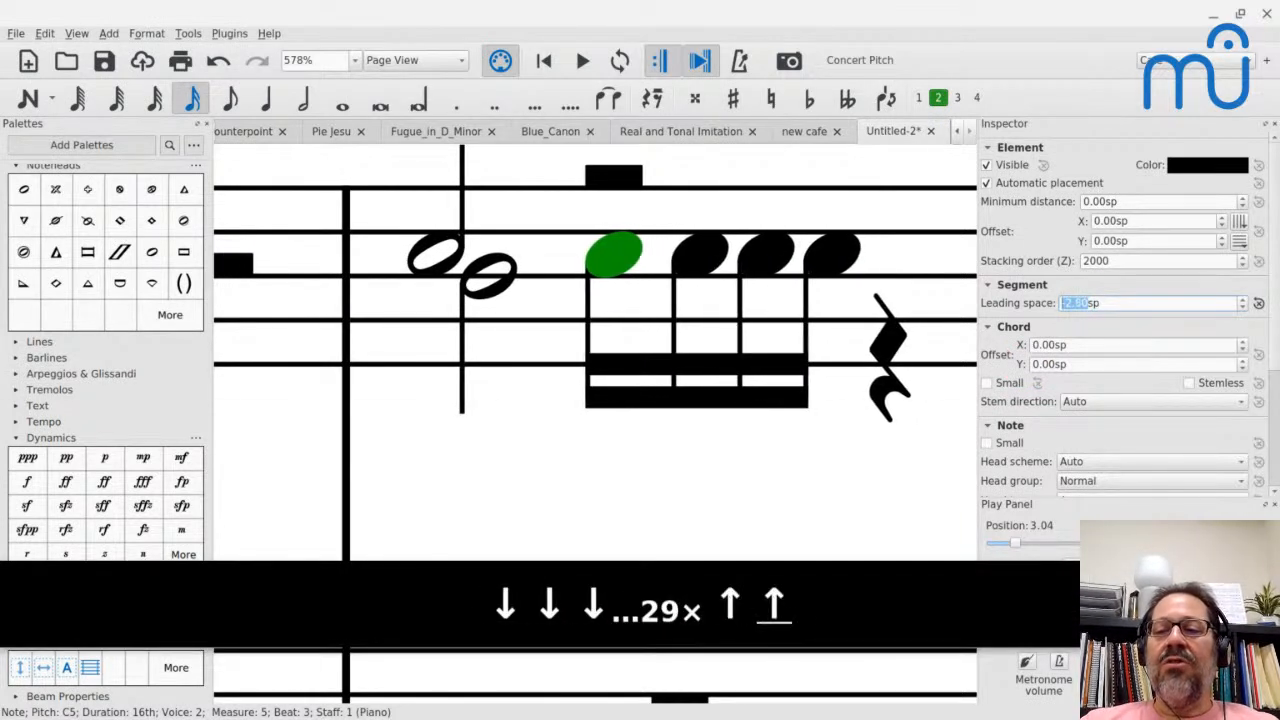
key(Up)
key(Up)
key(Up)
key(Up)
key(Up)
key(Up)
key(Up)
key(Up)
key(Down)
key(Down)
key(Down)
key(Down)
key(Down)
key(Down)
key(Down)
key(Down)
key(Down)
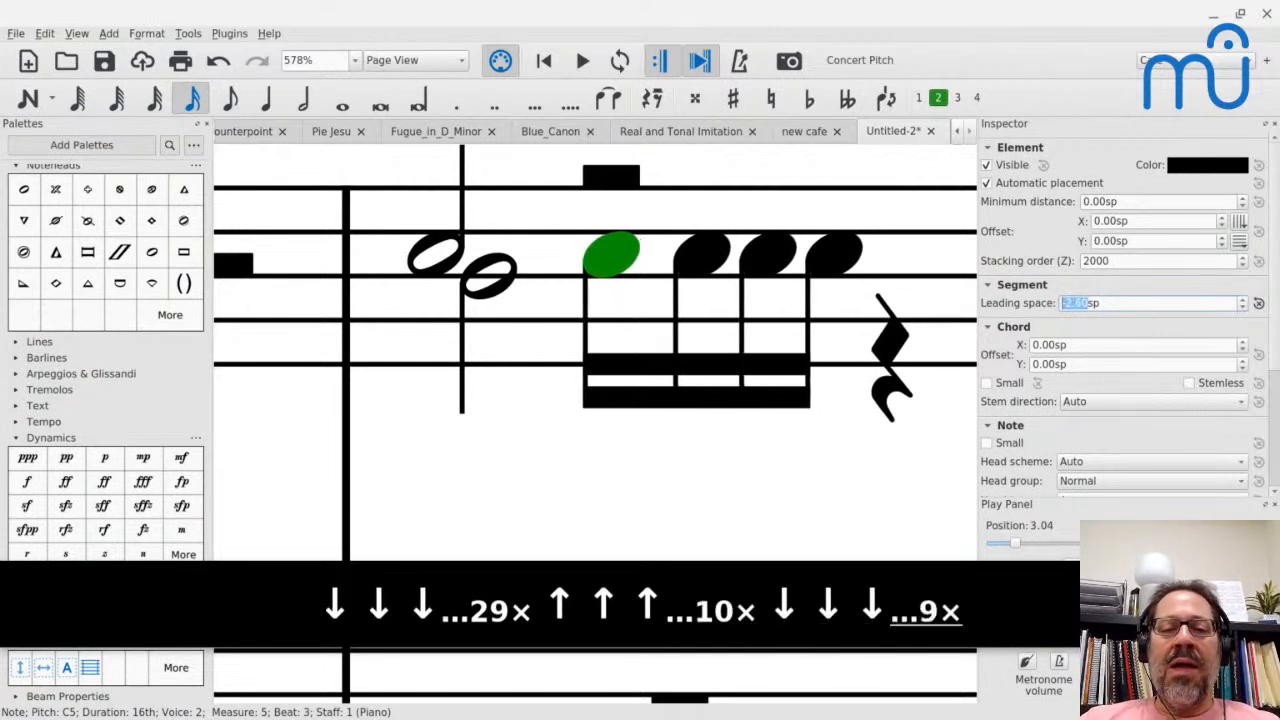
key(Down)
key(Down)
key(Down)
key(Down)
key(Down)
key(Down)
key(Down)
key(Down)
key(Down)
key(Down)
key(Down)
key(Down)
key(Down)
key(Down)
key(Down)
key(Down)
key(Down)
key(Down)
key(Down)
key(Down)
key(Down)
key(Down)
key(Down)
key(Down)
key(Down)
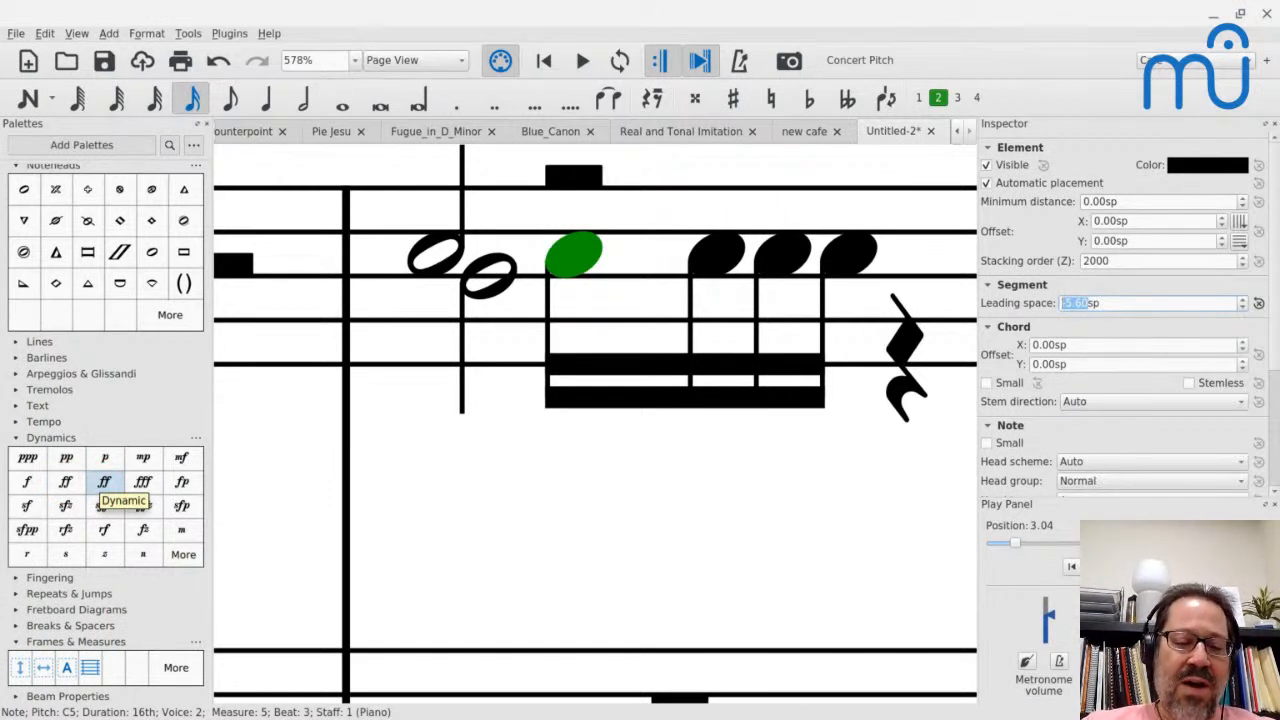
- Name the customized ff cell in the Dynamics palette "Custom ff"
right_click(104, 484)
click(135, 507)
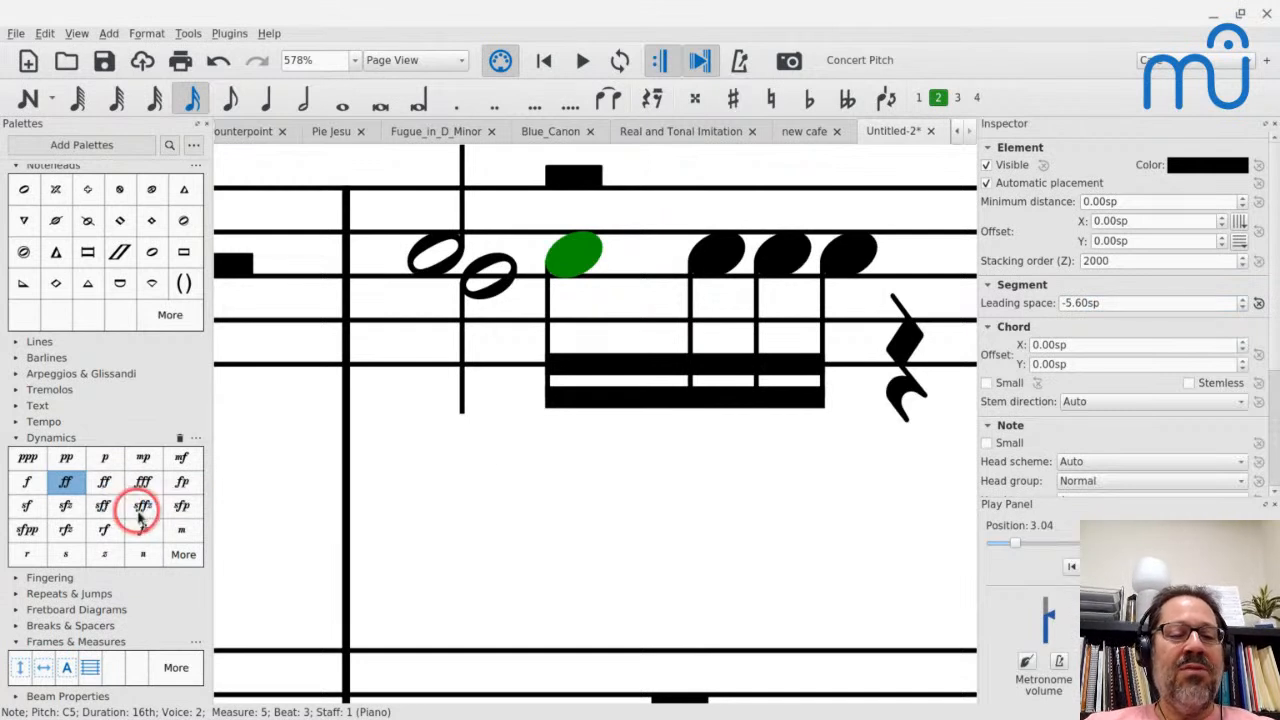
key(ctrl+a)
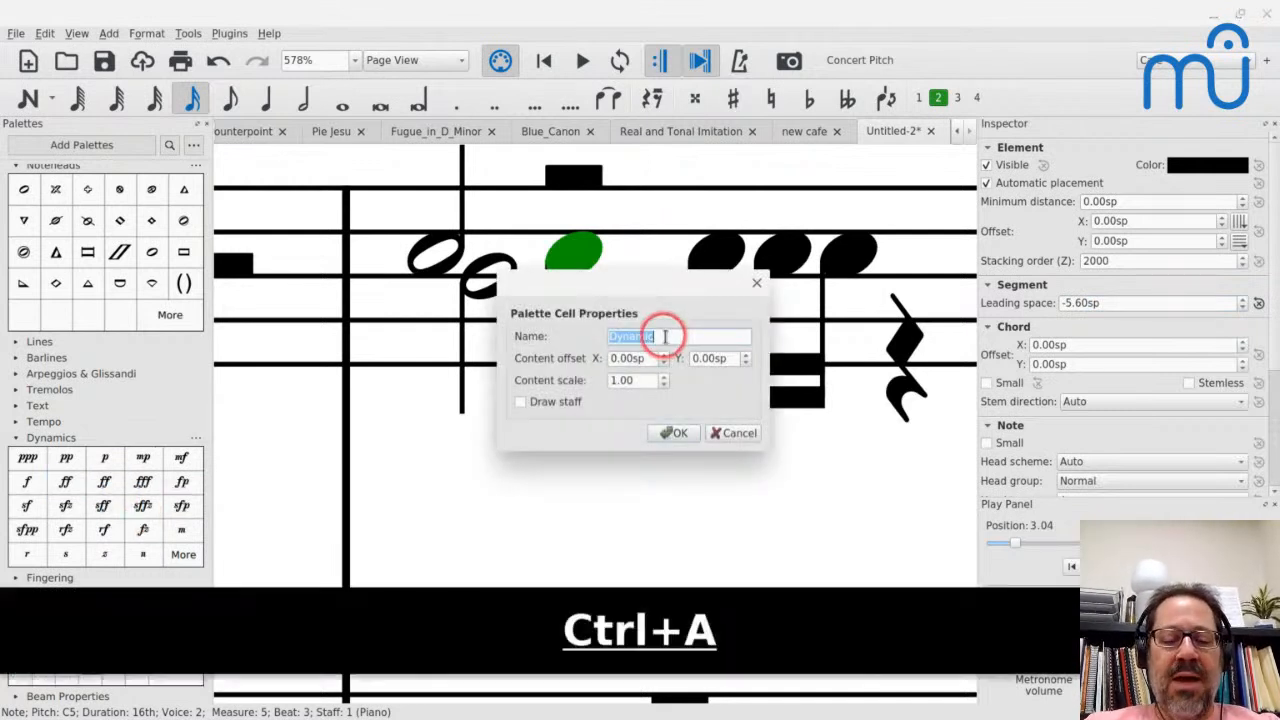
text(Custom ff)
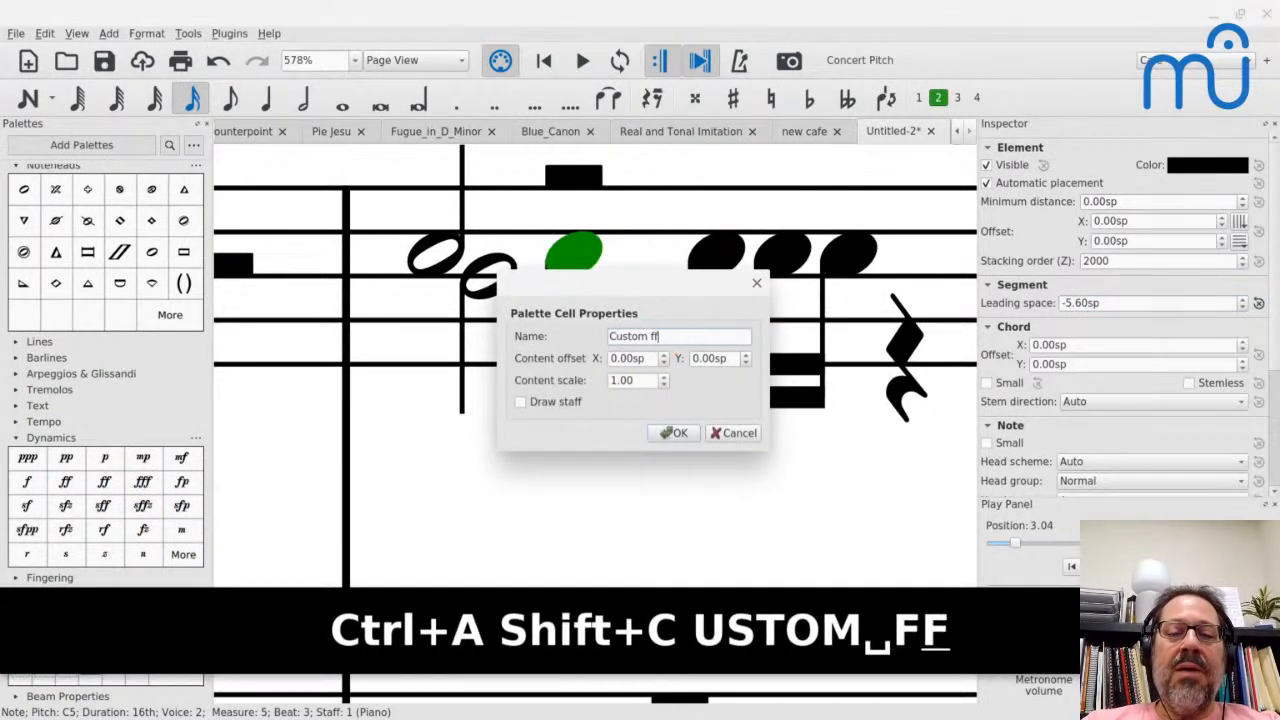
key(Return)
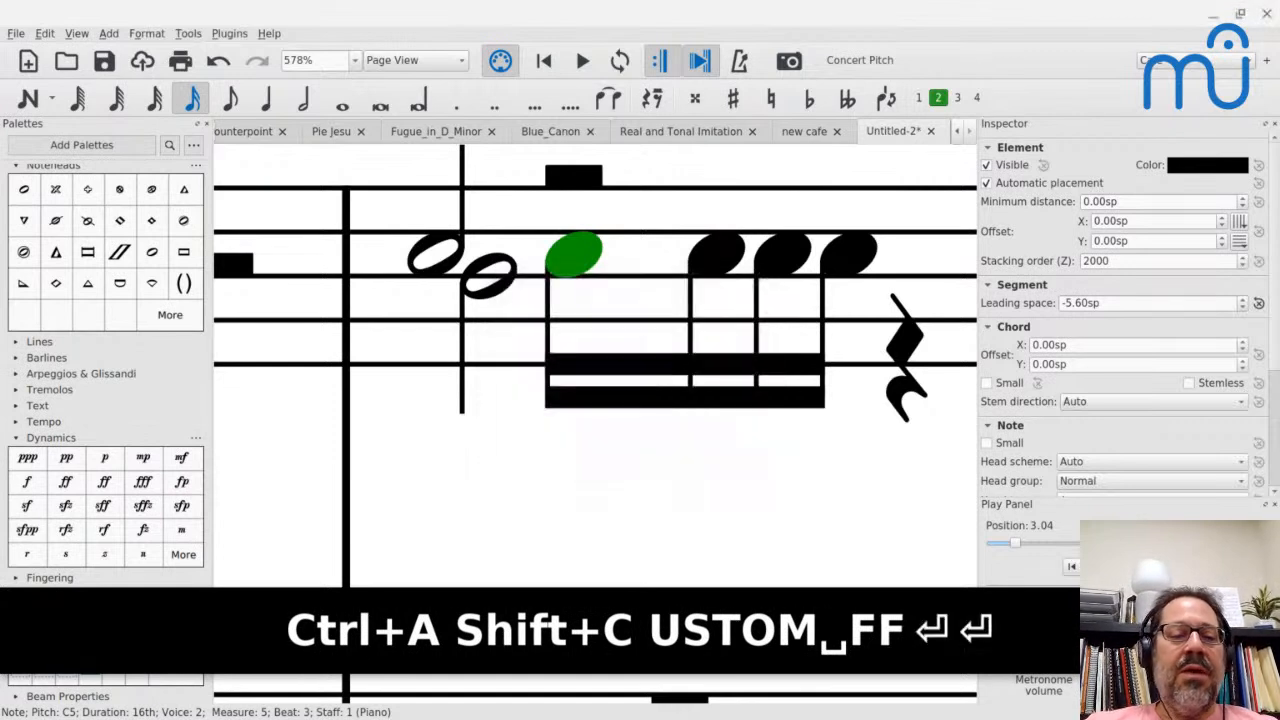
click(100, 483)
key(Return)
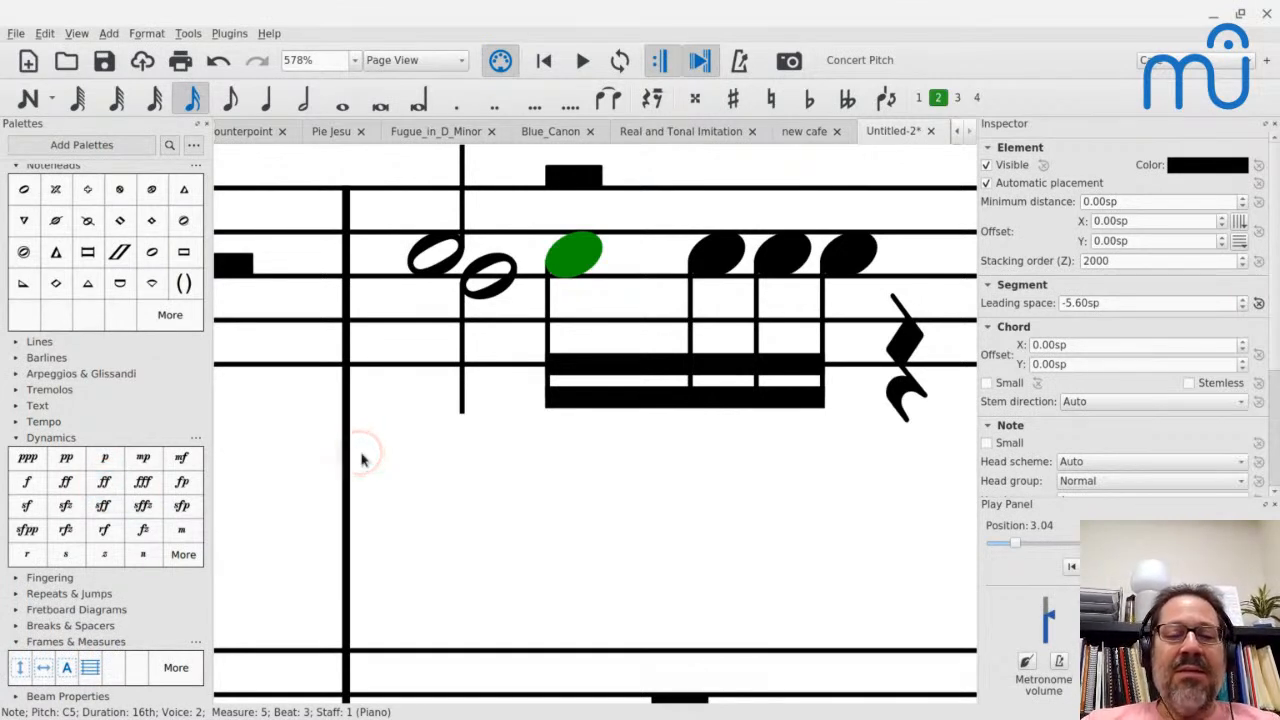
- Colour the ff dynamic in measure 3 red (#ff0000)
scroll(362, 460, left, 6)
scroll(366, 440, down, 10)
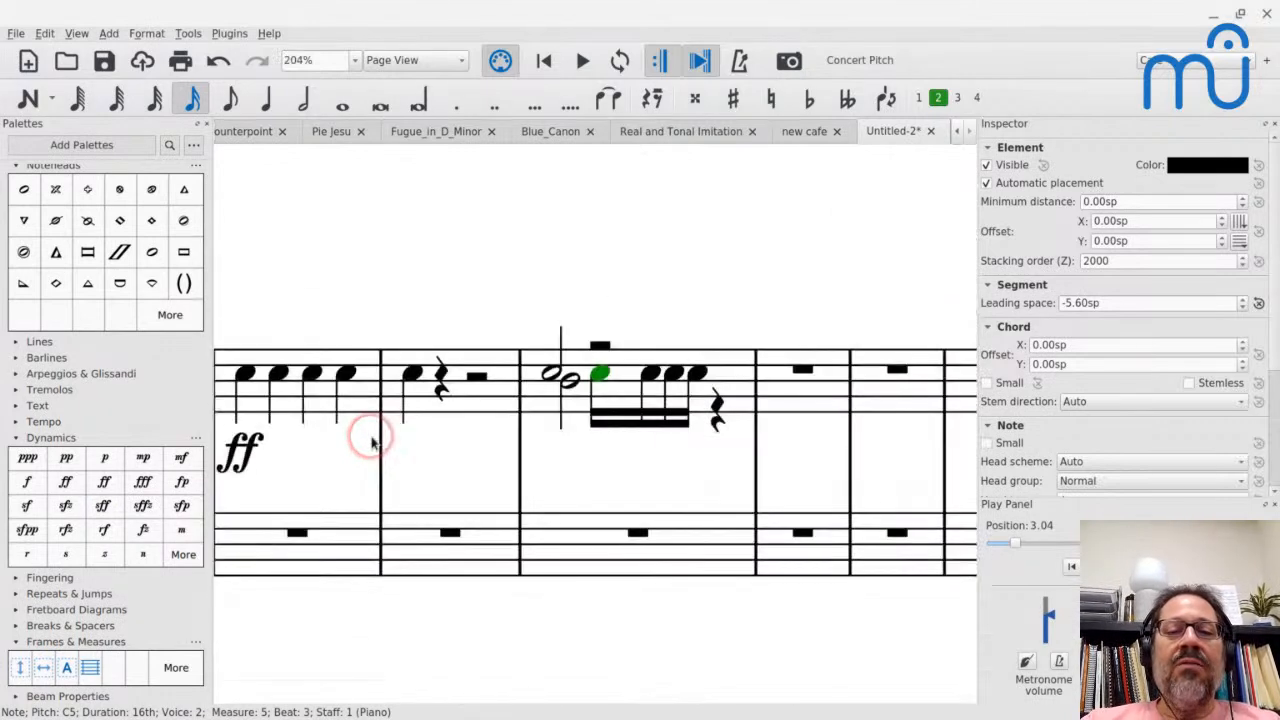
scroll(372, 443, left, 5)
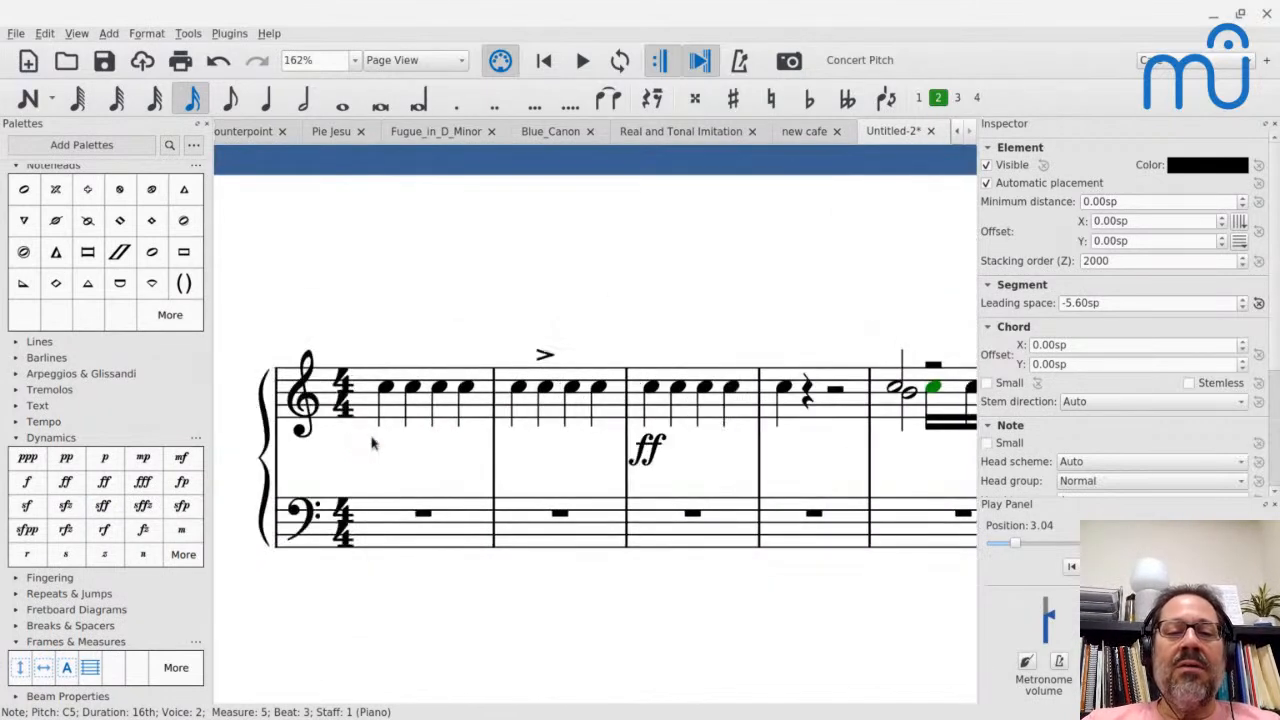
click(651, 449)
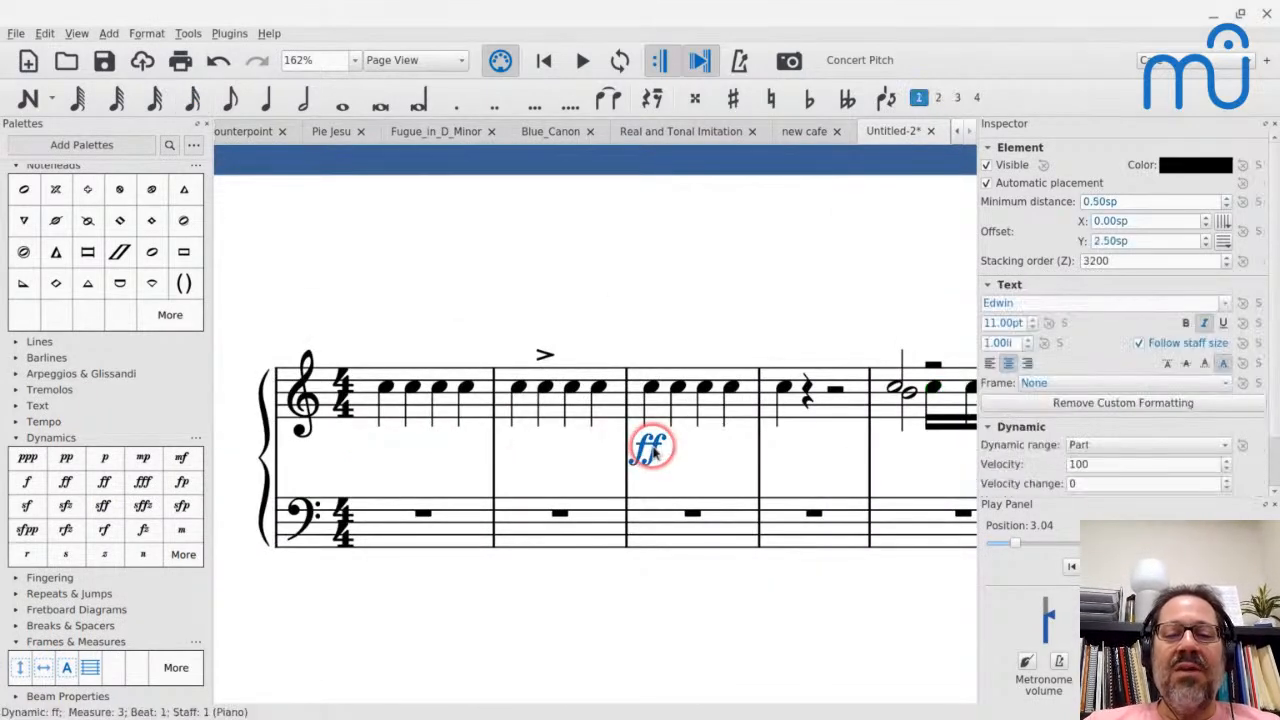
click(1182, 165)
click(479, 297)
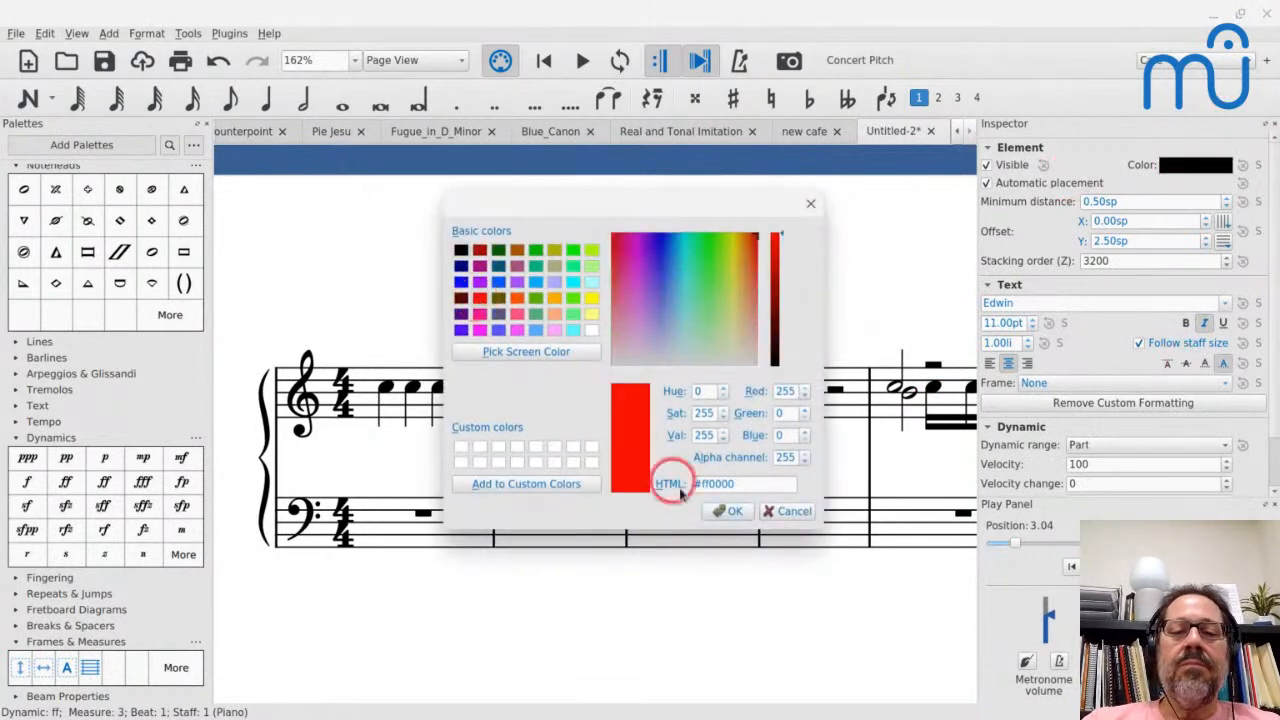
click(727, 513)
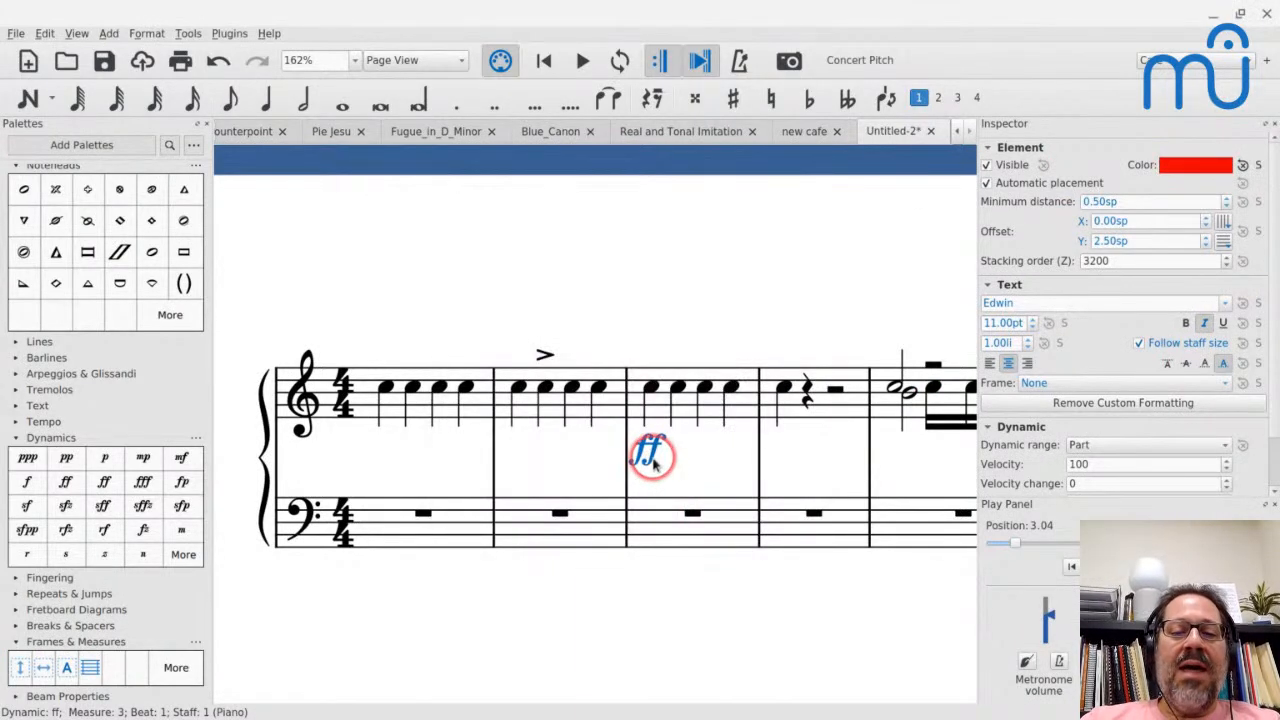
- Store the red ff in the Dynamics palette and apply it to the note on beat 2 of measure 1
drag(648, 455, 148, 484)
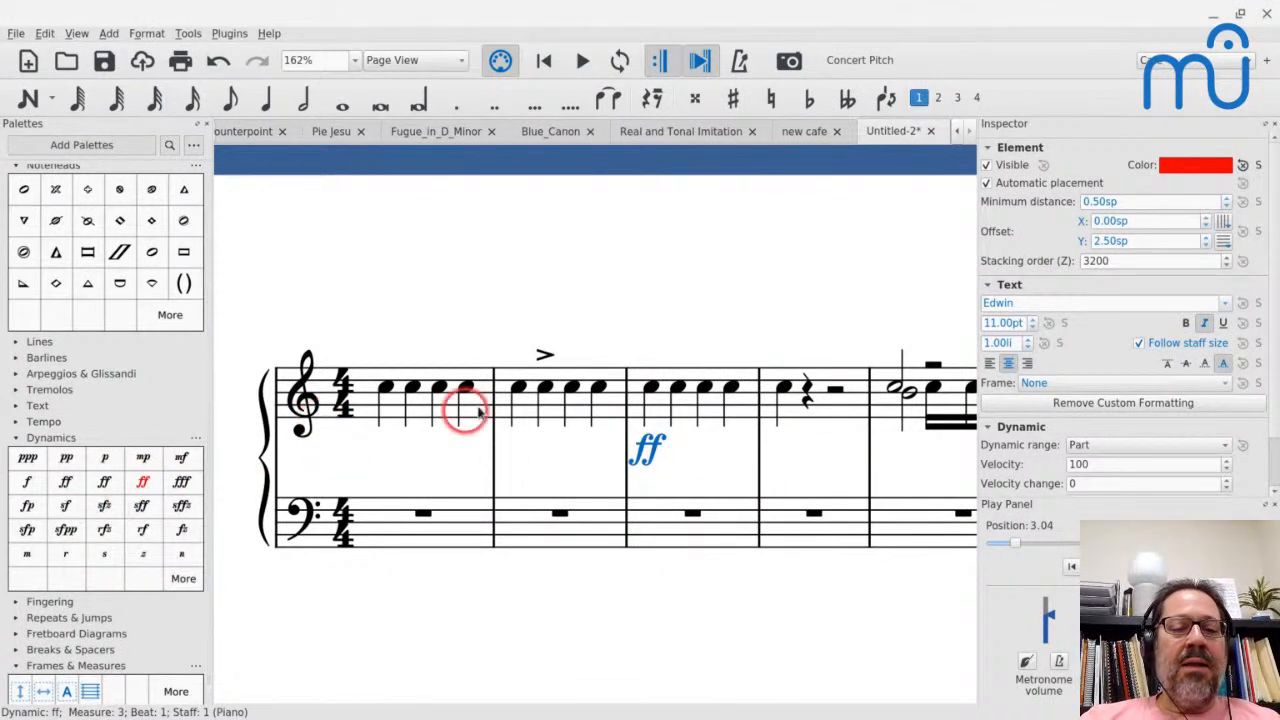
click(411, 386)
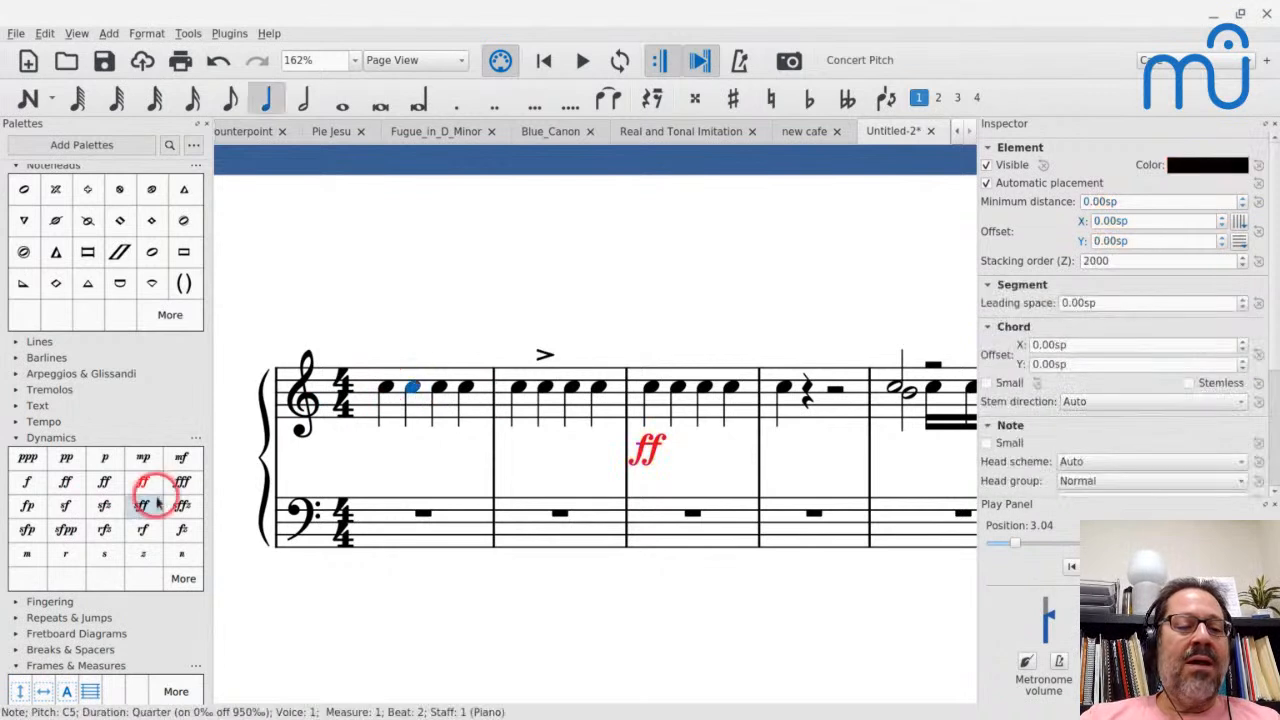
click(143, 483)
click(429, 277)
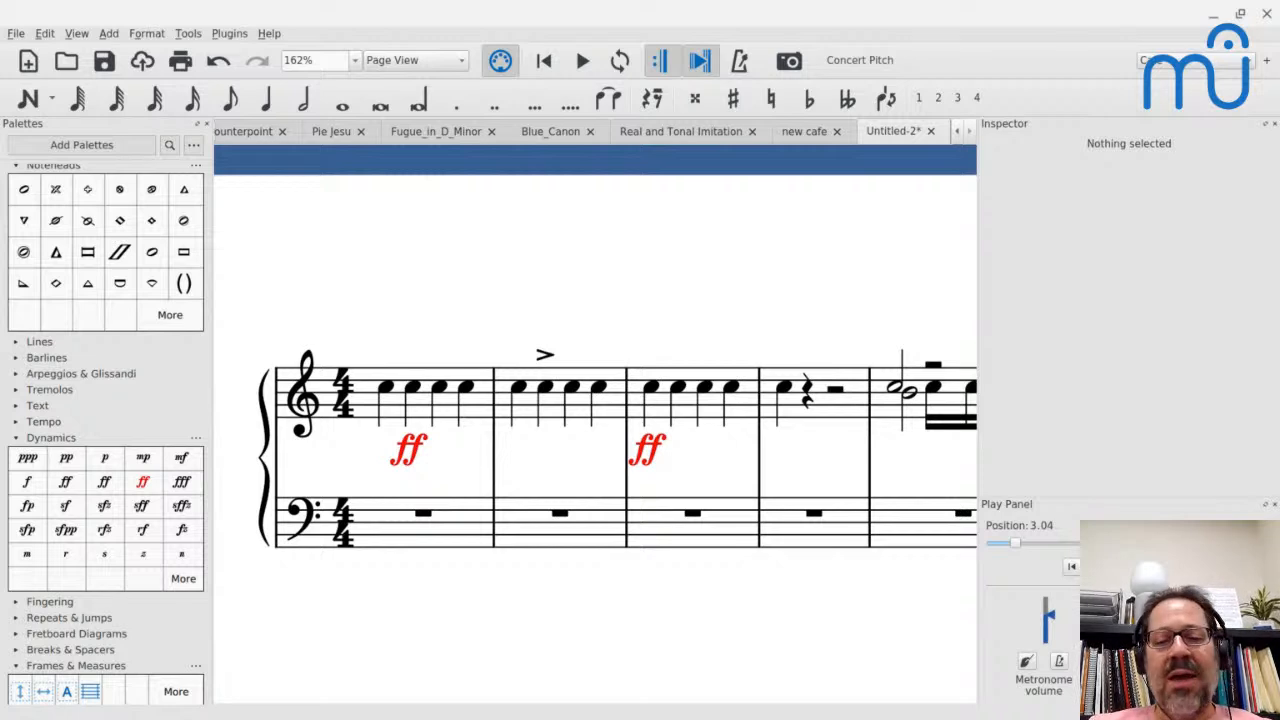
- Examine the dynamic range options of the ff dynamic in measure 1
click(400, 451)
click(1192, 400)
scroll(1045, 446, down, 1)
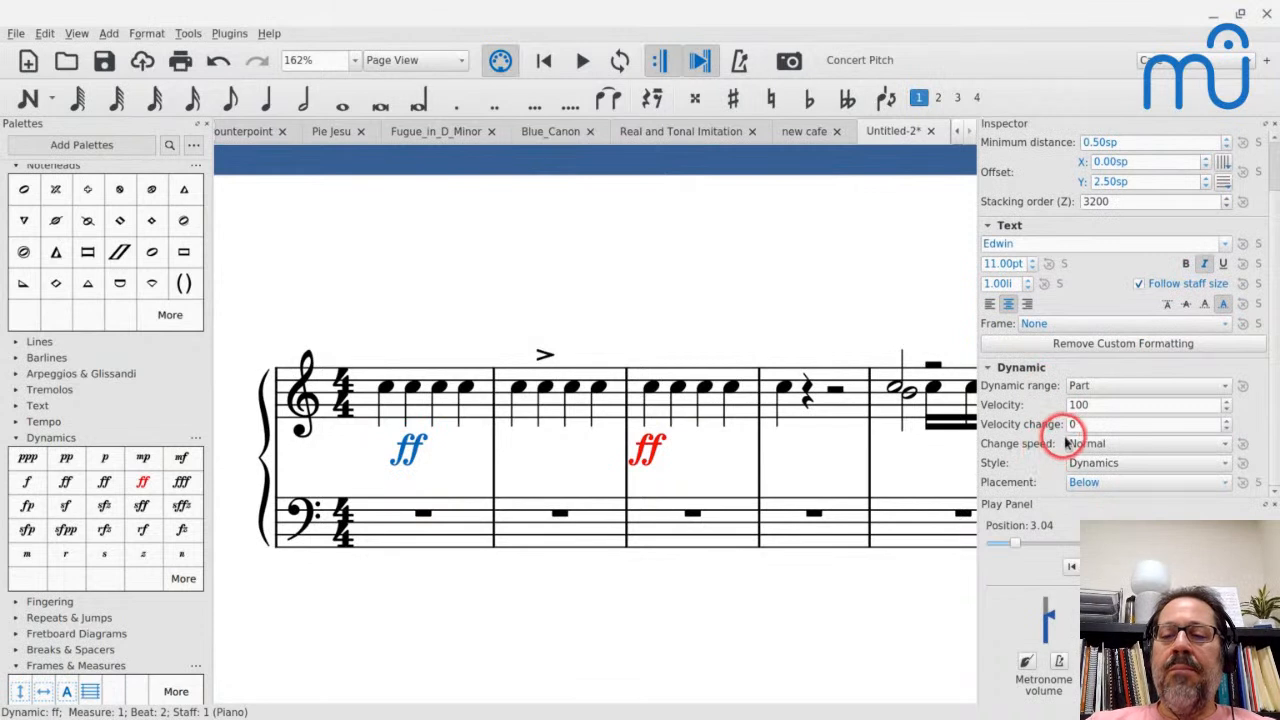
click(1075, 385)
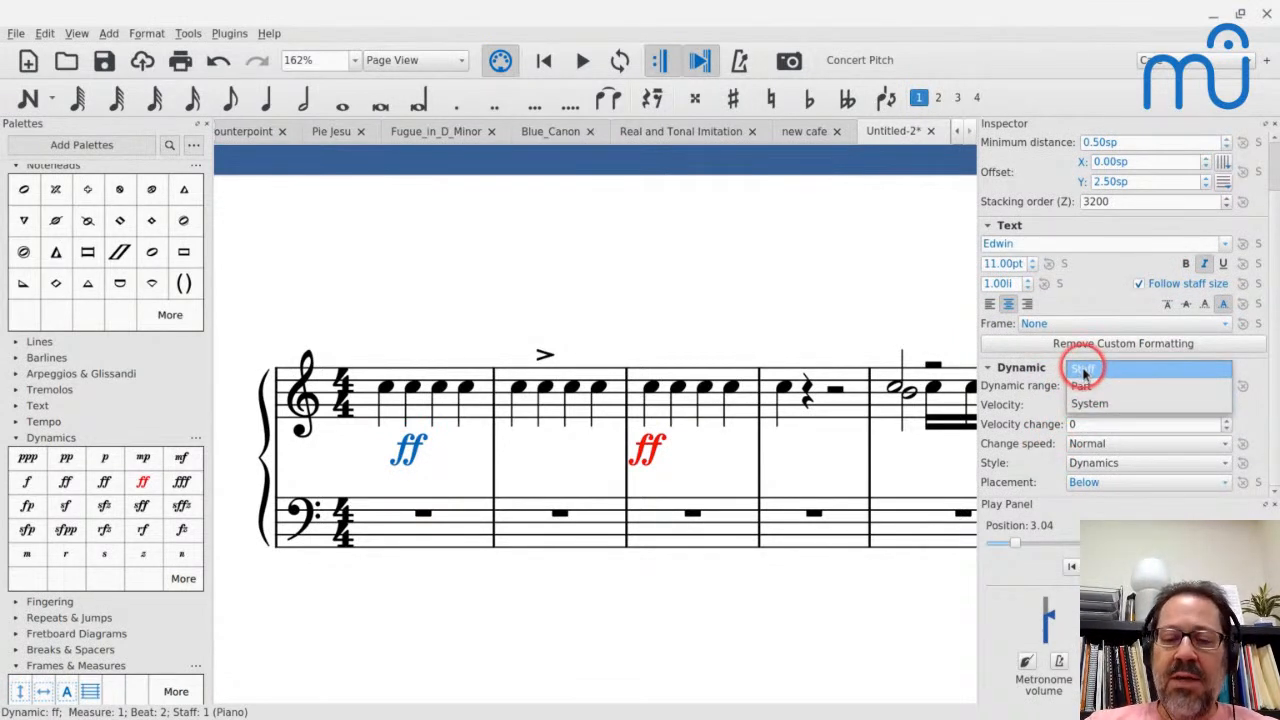
click(675, 318)
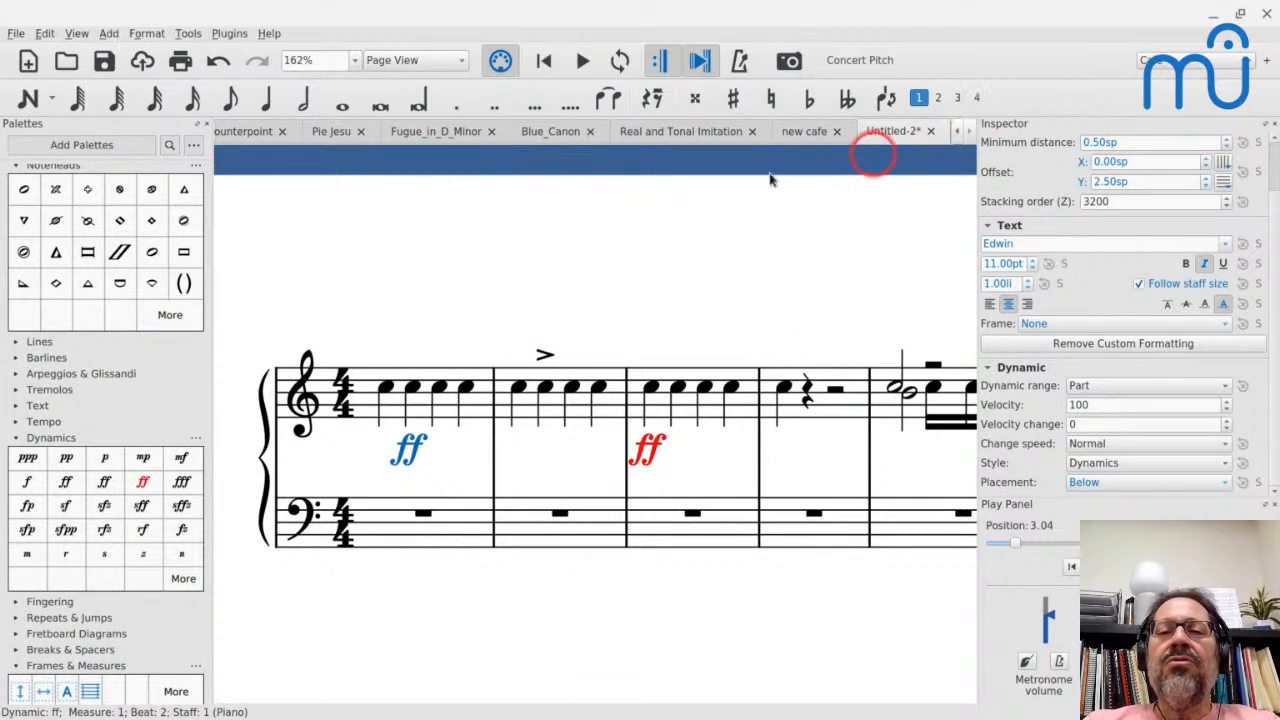
- Switch to the Fugue_in_D_Minor score and play it from the voice 2 rest in measure 2
click(410, 131)
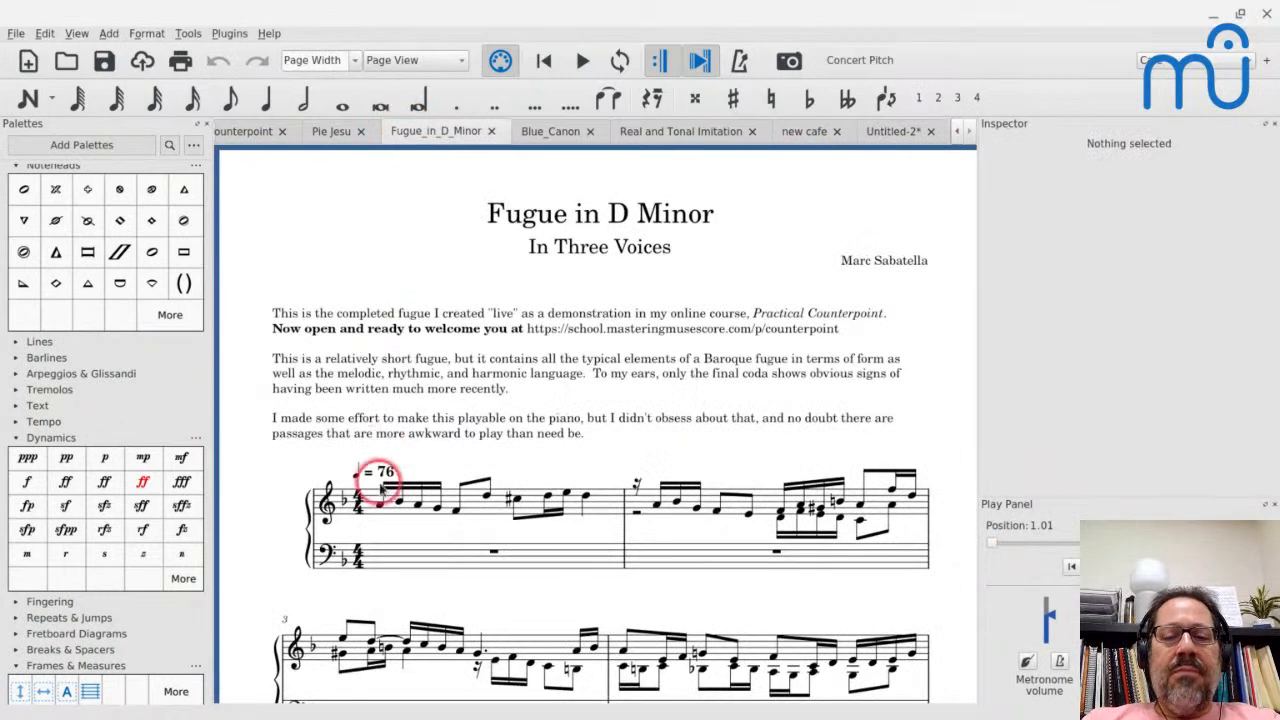
scroll(380, 487, down, 3)
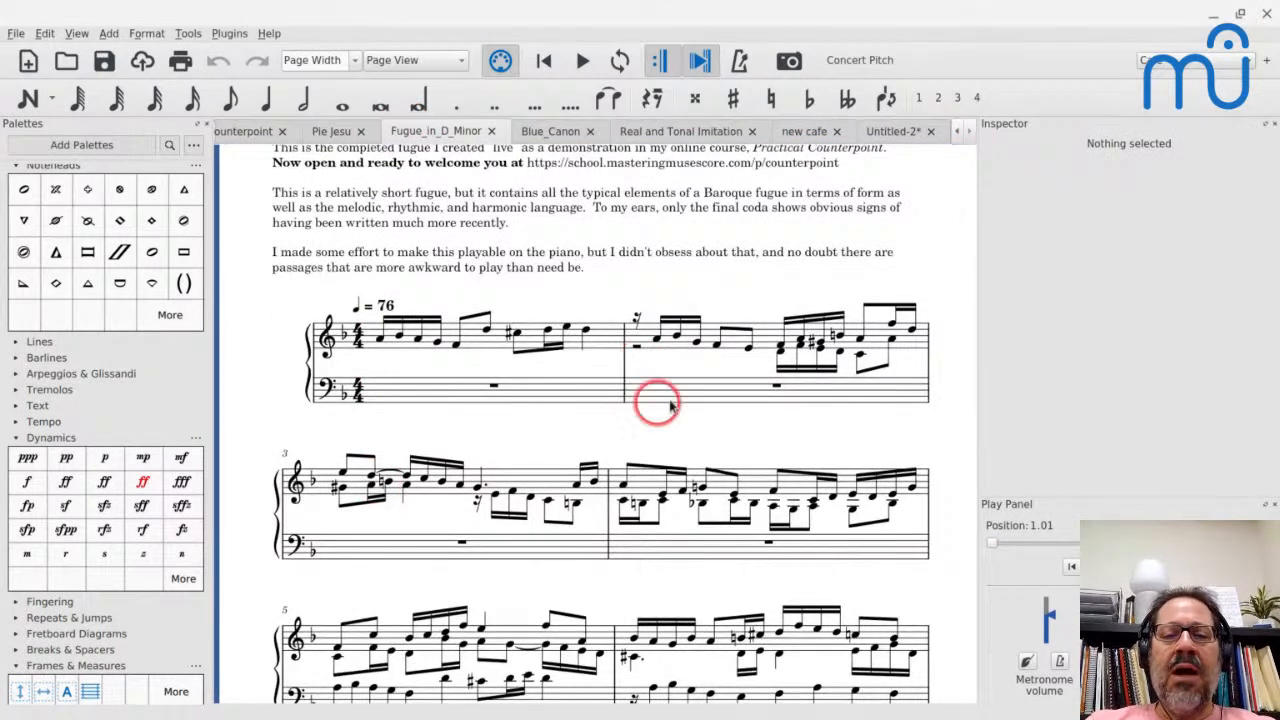
click(634, 347)
key(space)
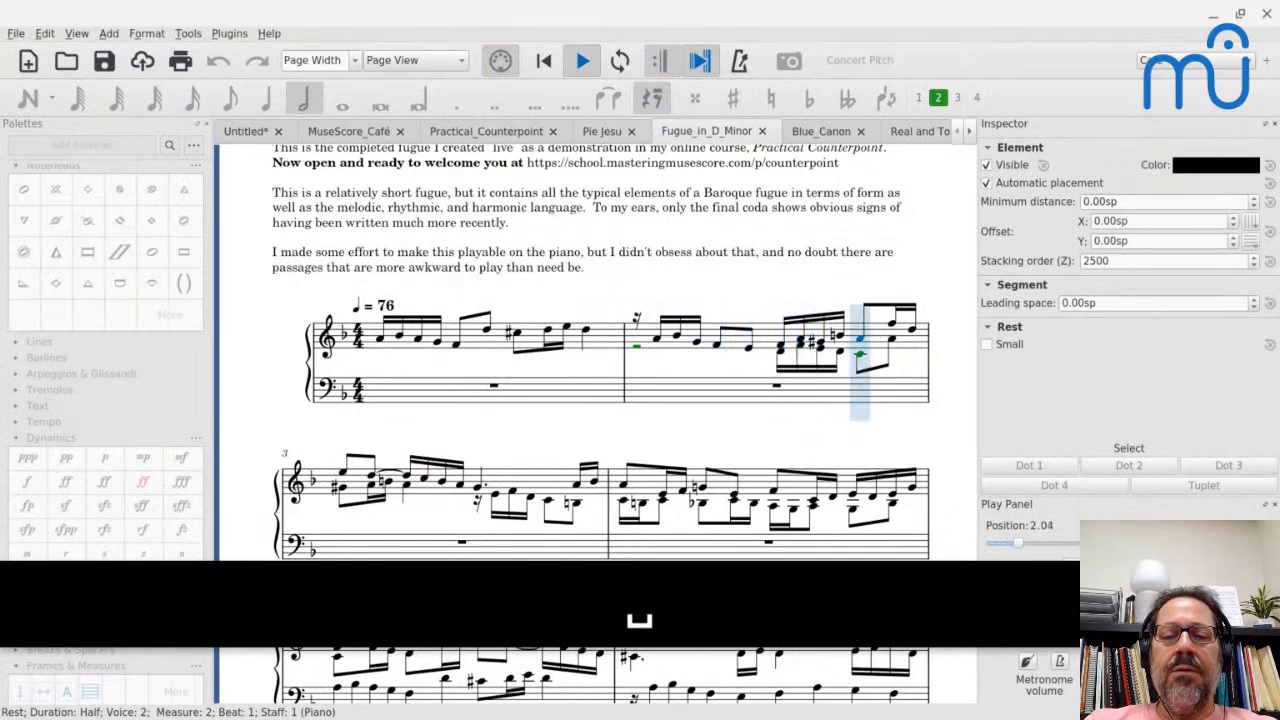
key(space)
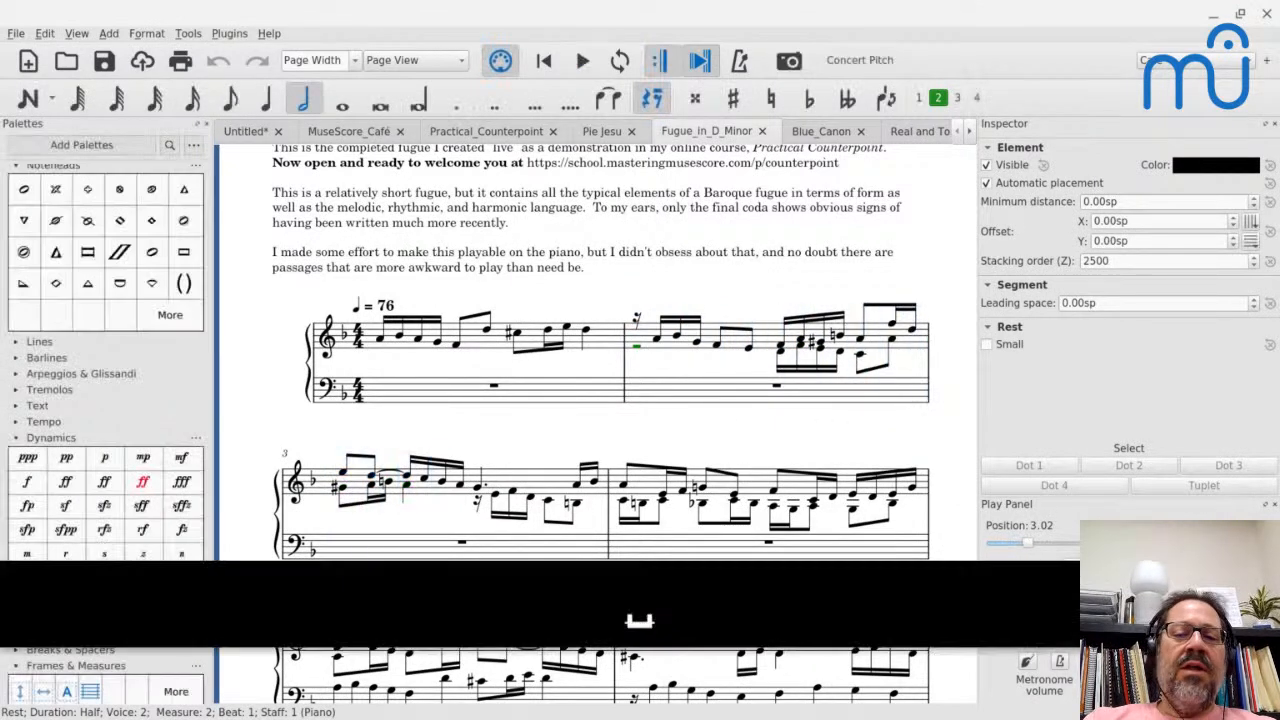
- Step through the voice 2 notes from beat 3 of measure 2 to beat 2 of measure 3
click(760, 340)
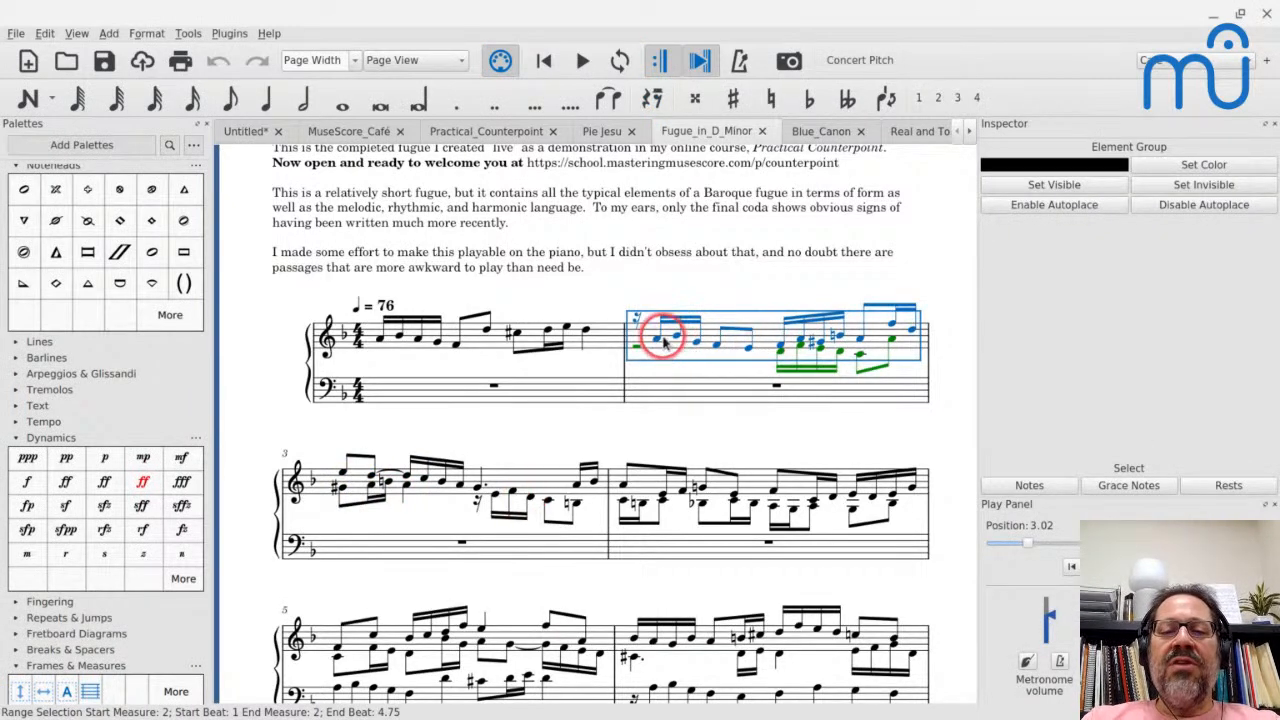
click(781, 352)
key(Right)
key(Right)
key(Right)
key(Right)
key(Right)
key(Right)
key(Right)
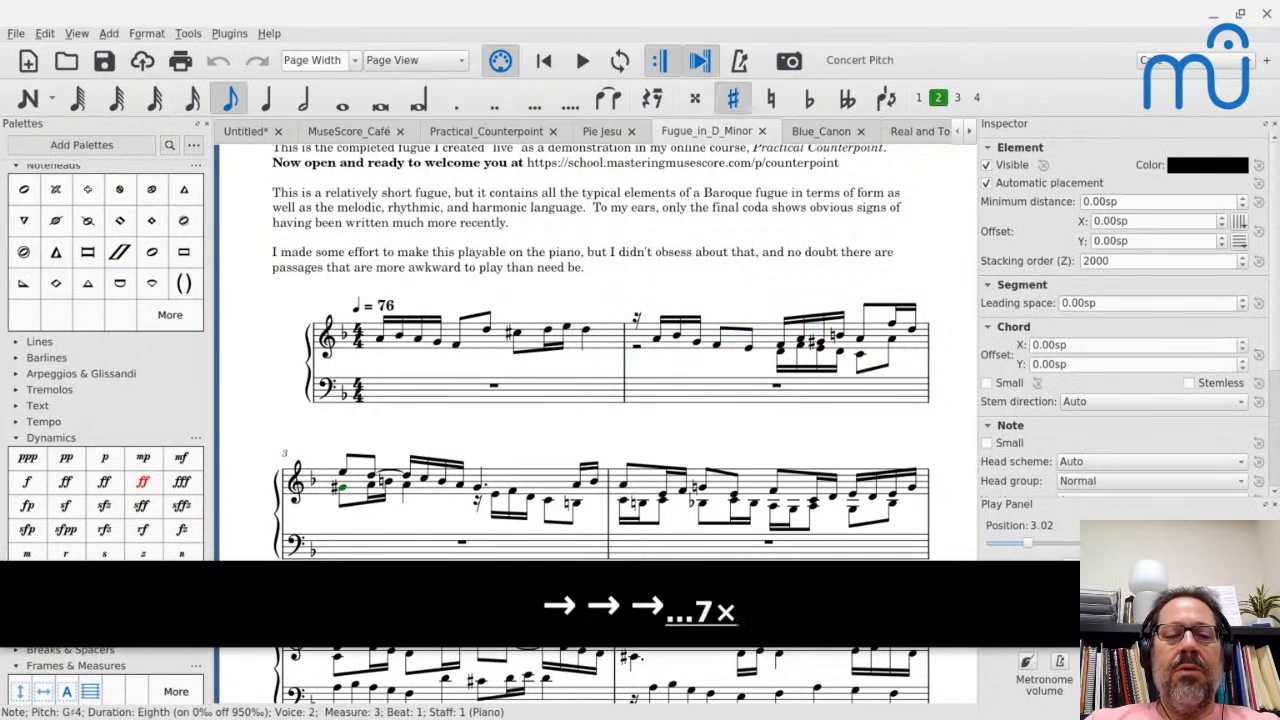
key(Right)
key(Right)
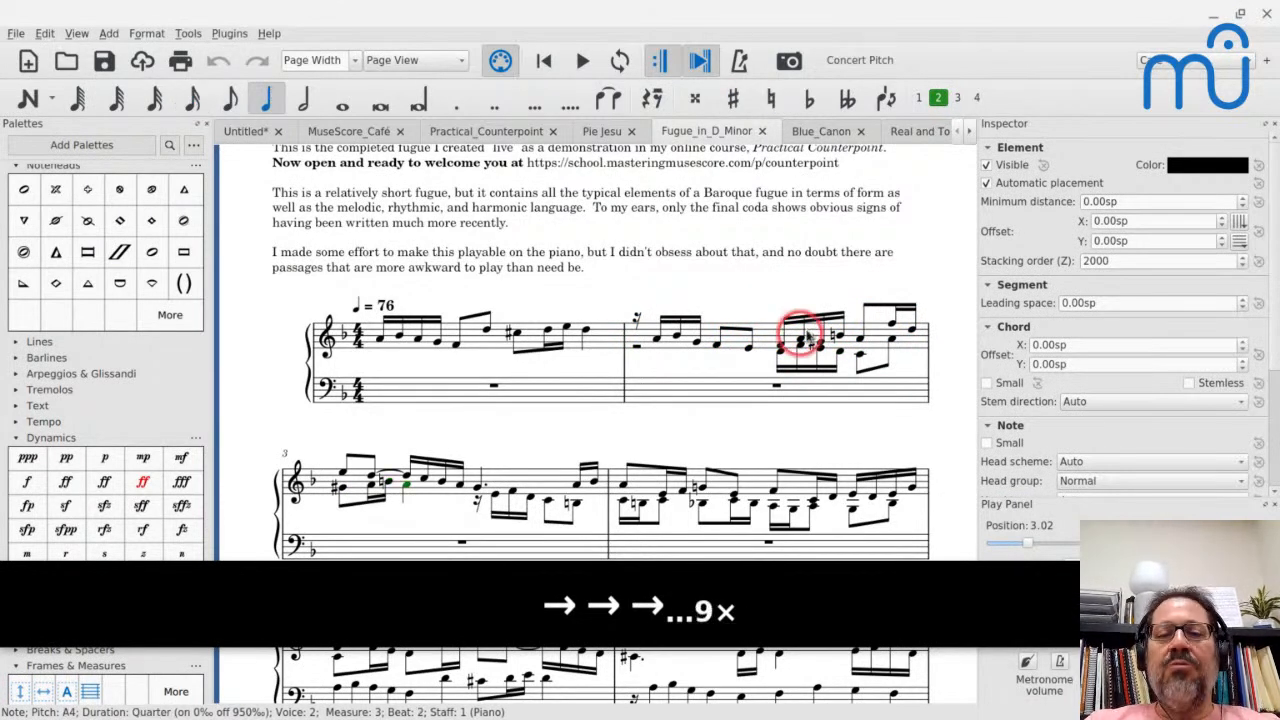
- Select measures 2 to 3 of the upper staff and examine the Mixer's volume and voice mute controls
click(768, 335)
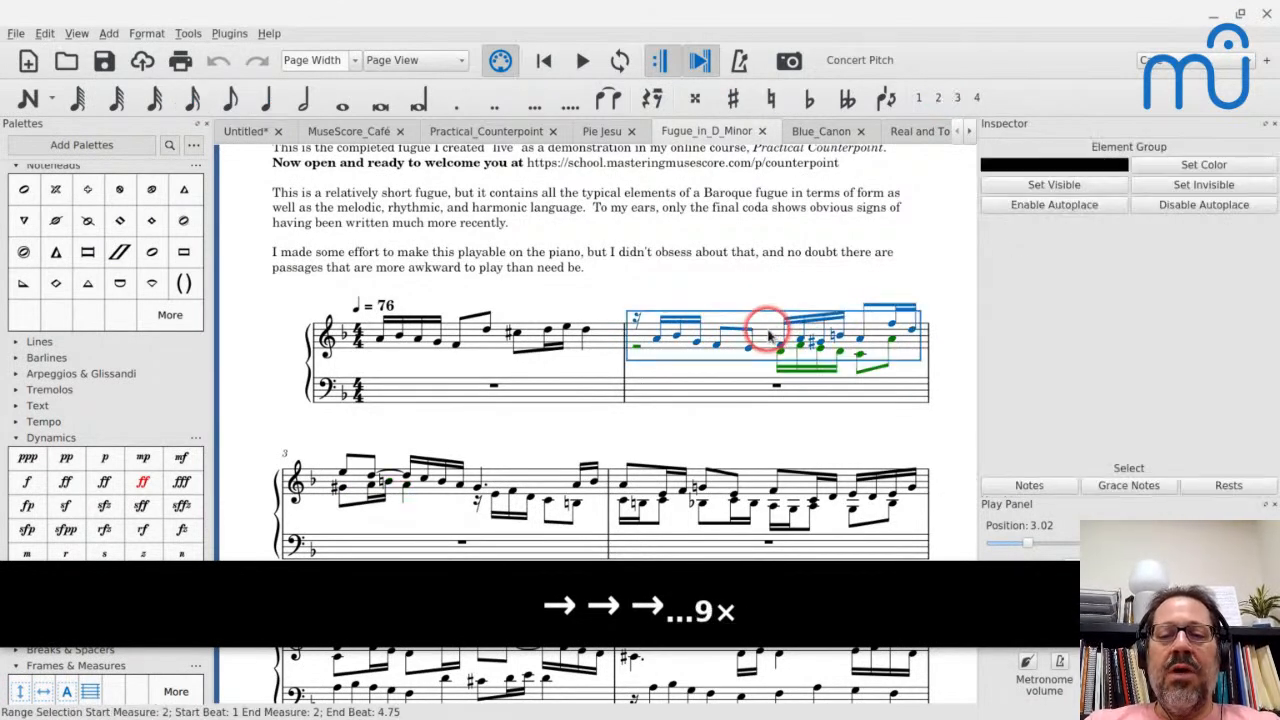
shift+click(515, 460)
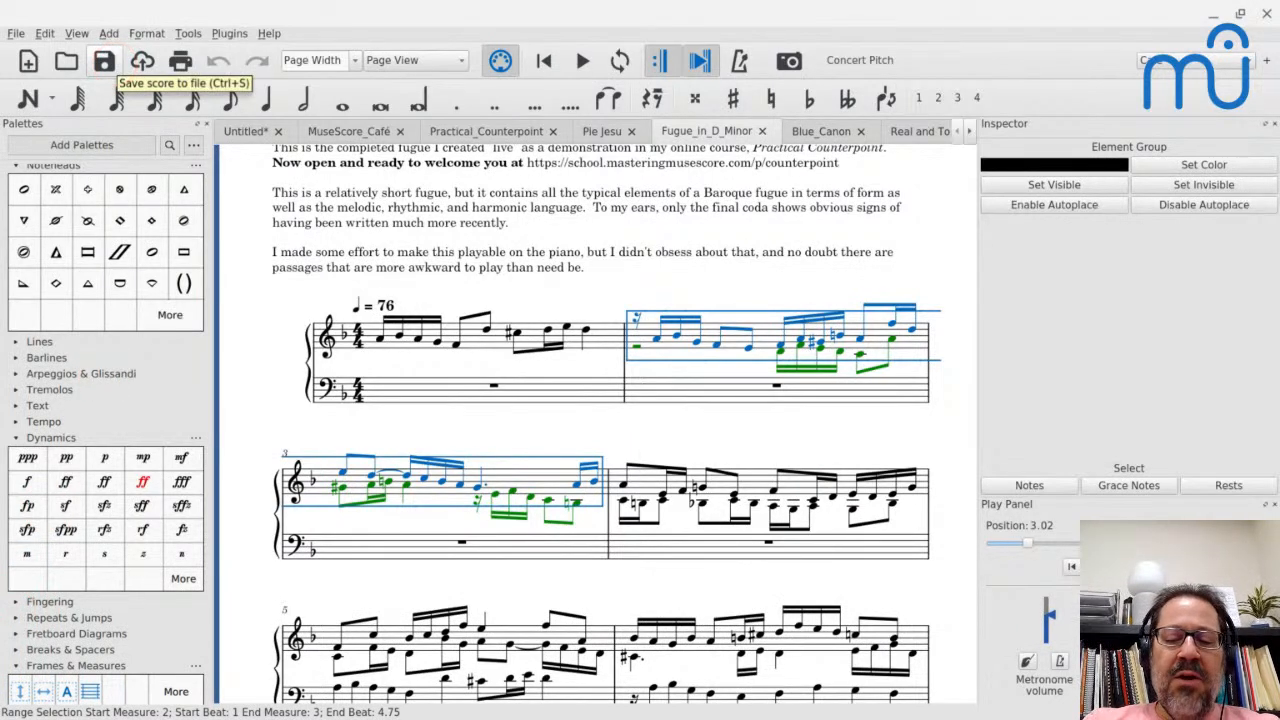
key(super+0)
click(290, 314)
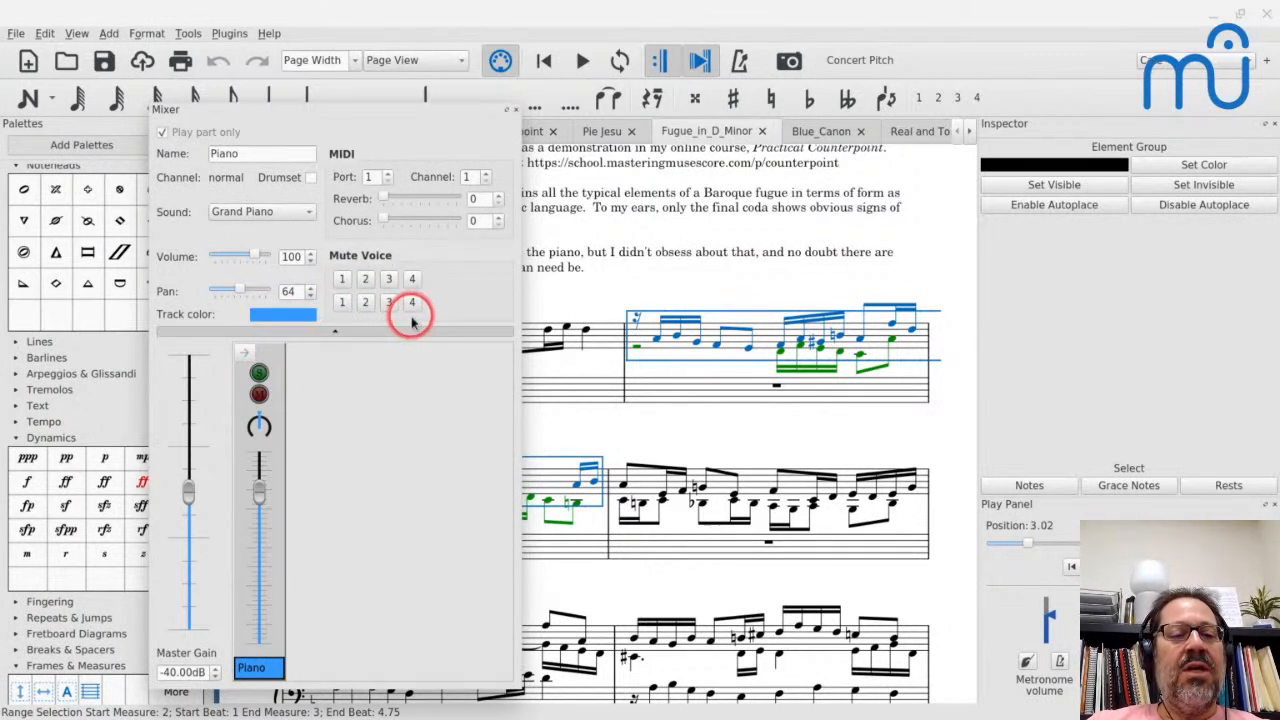
click(516, 112)
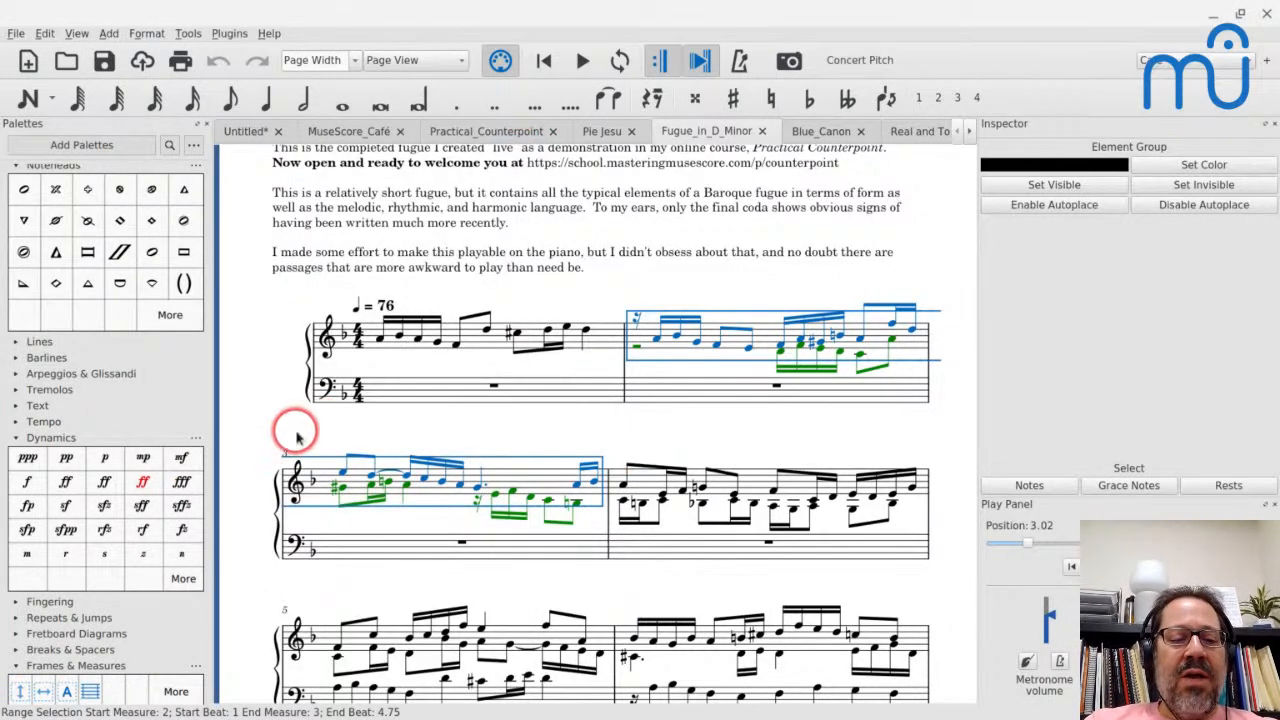
- Show the Selection Filter, enlarged to reveal its options, and exclude Voice 1 from the selection
click(76, 37)
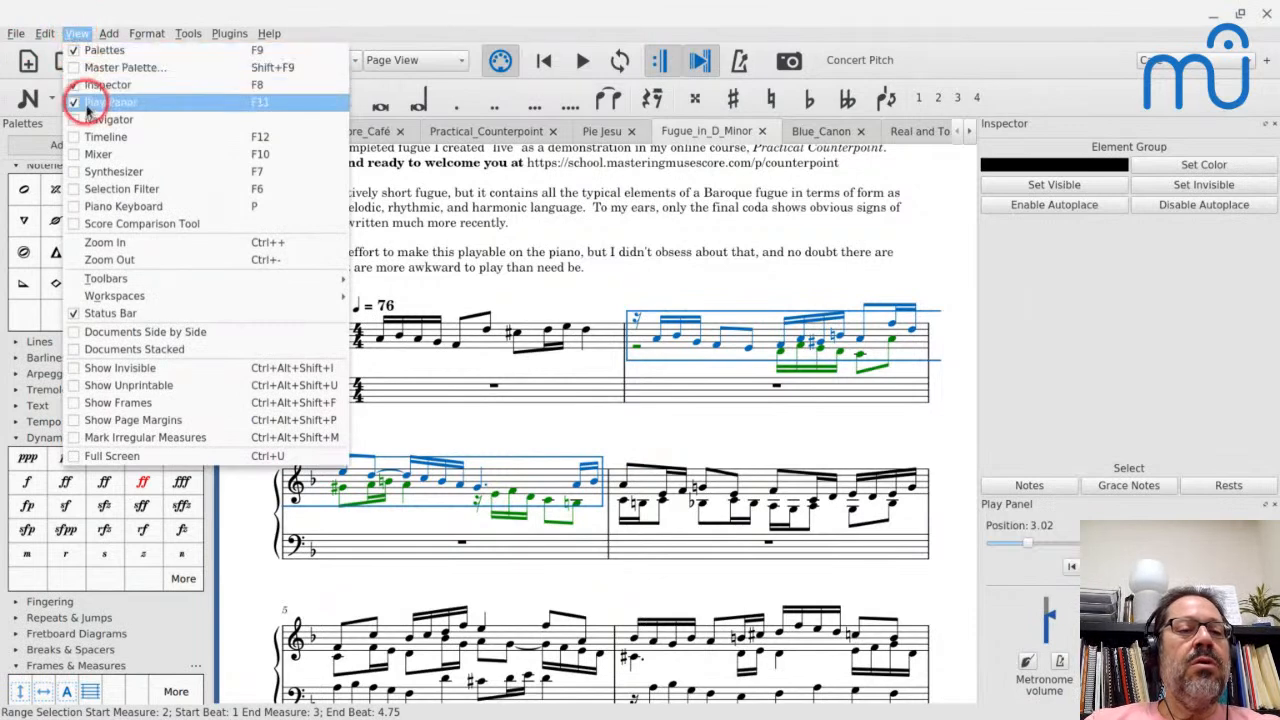
click(74, 189)
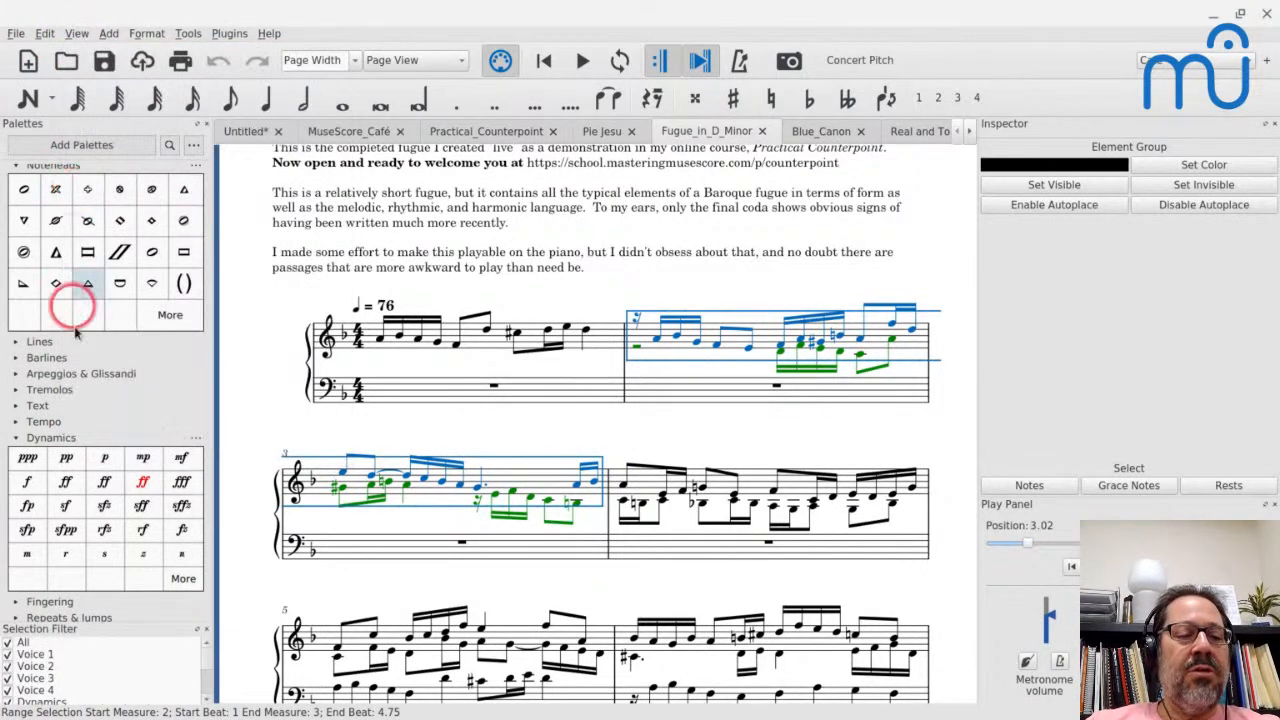
scroll(80, 580, down, 3)
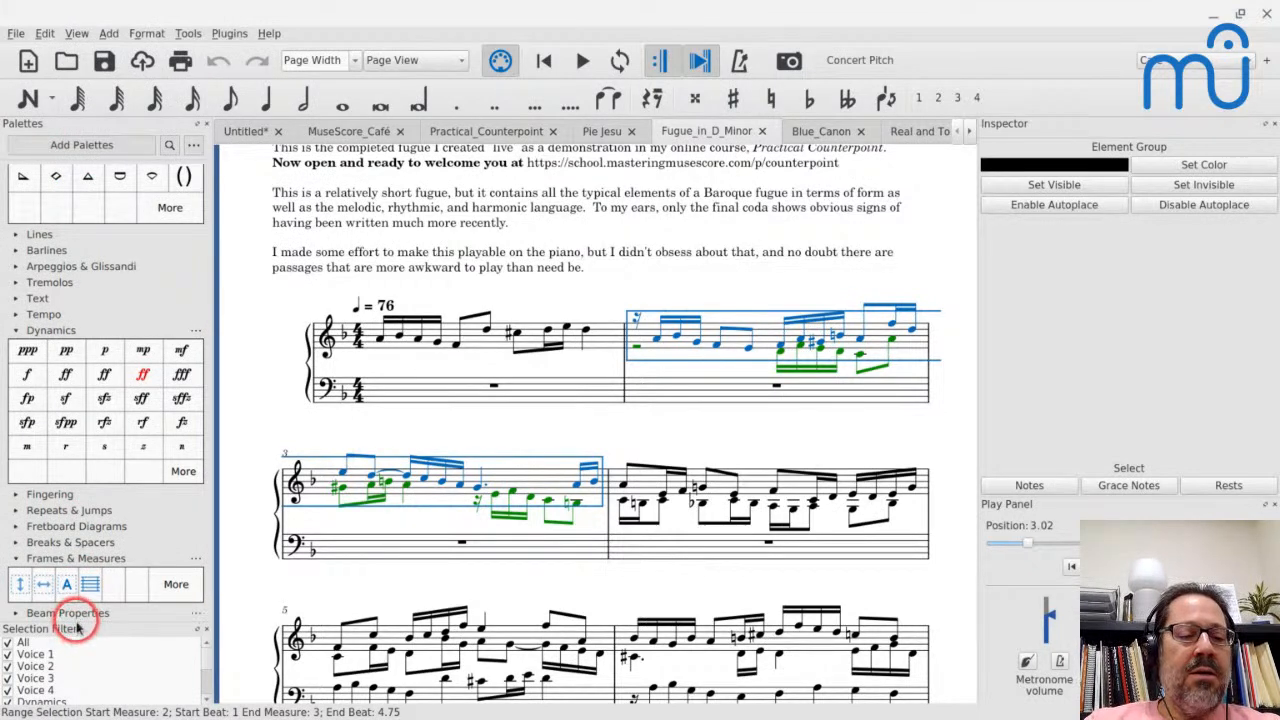
drag(77, 625, 92, 524)
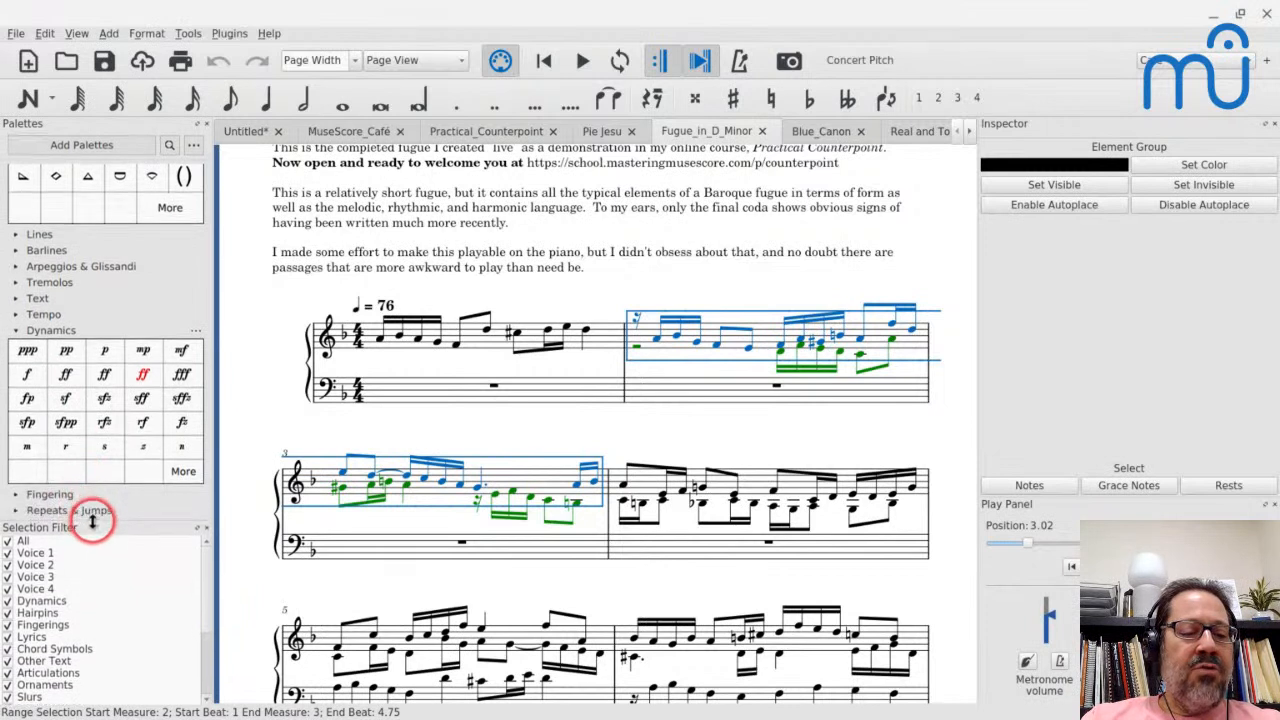
click(7, 555)
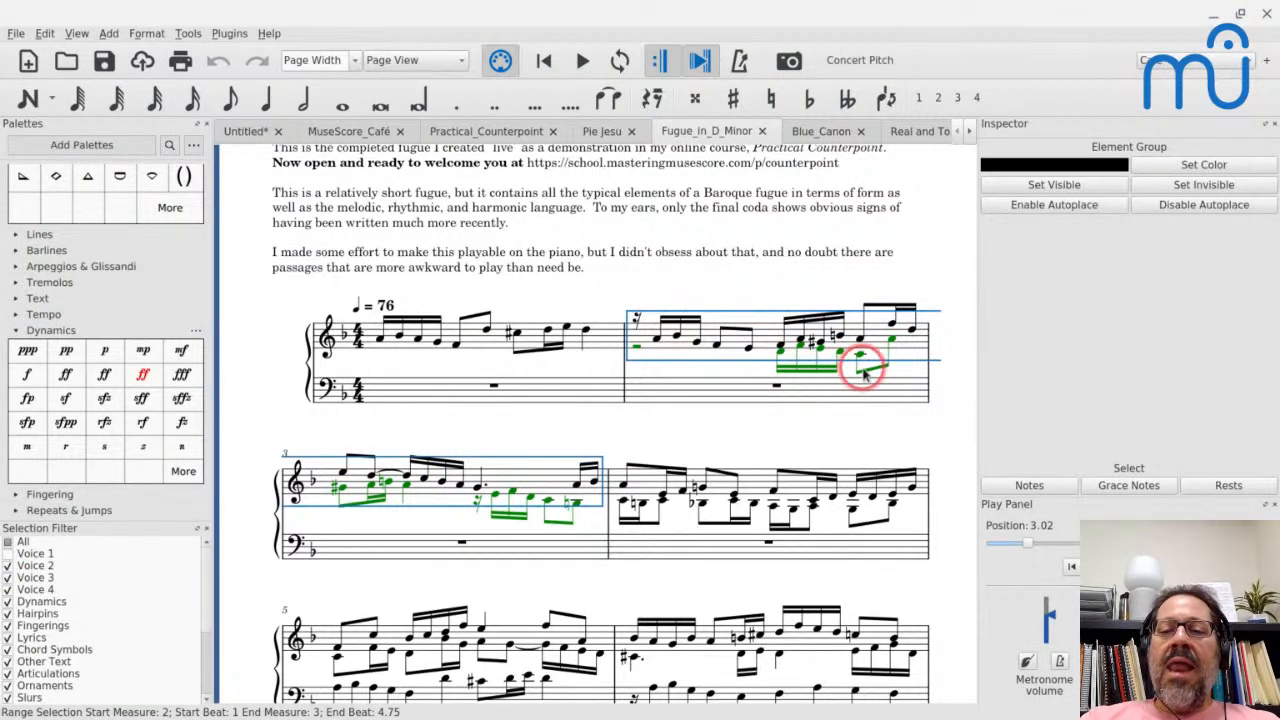
- Narrow the selection to the voice 2 notes of measures 2 to 3 and set their velocity offset to 30
click(1028, 485)
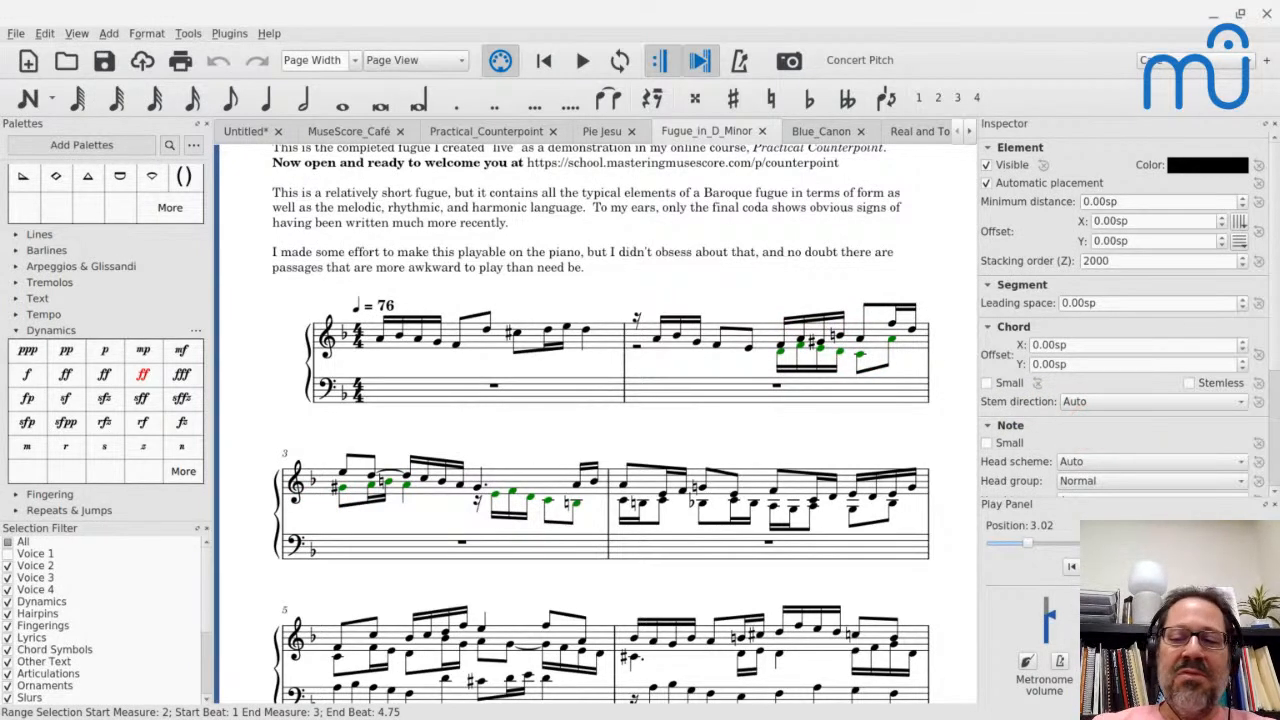
scroll(1110, 330, down, 4)
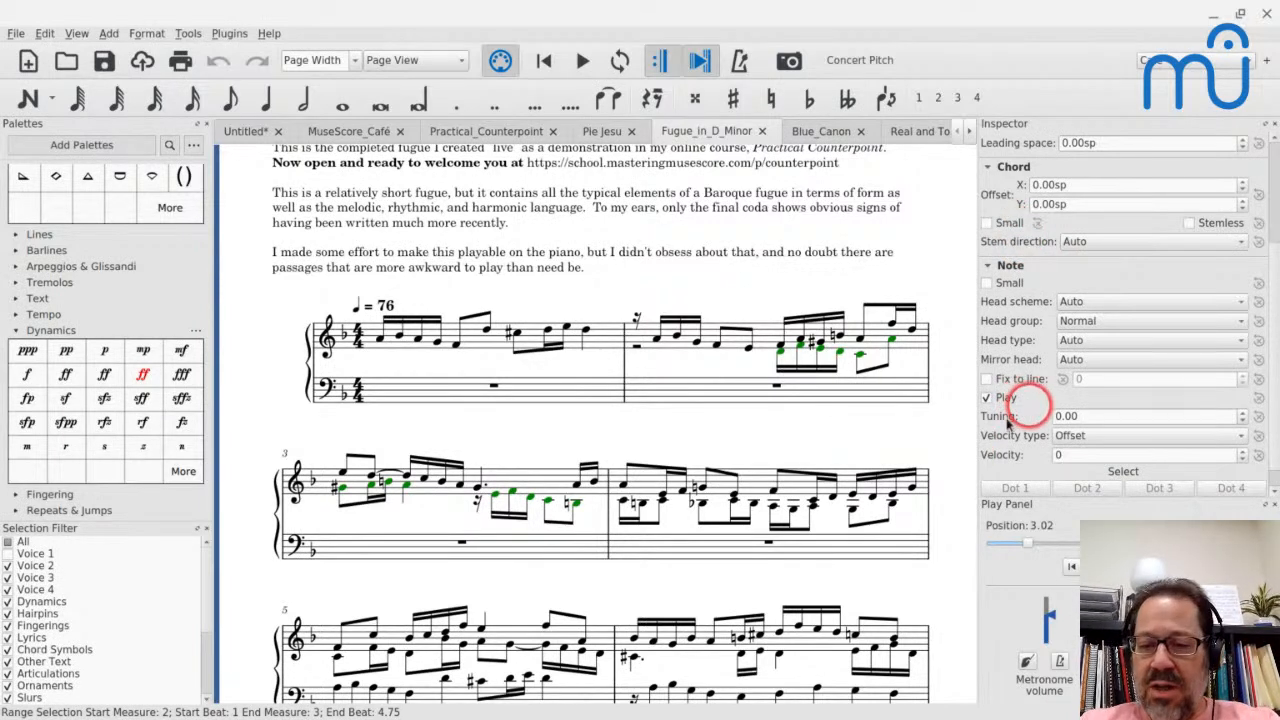
scroll(1037, 283, down, 1)
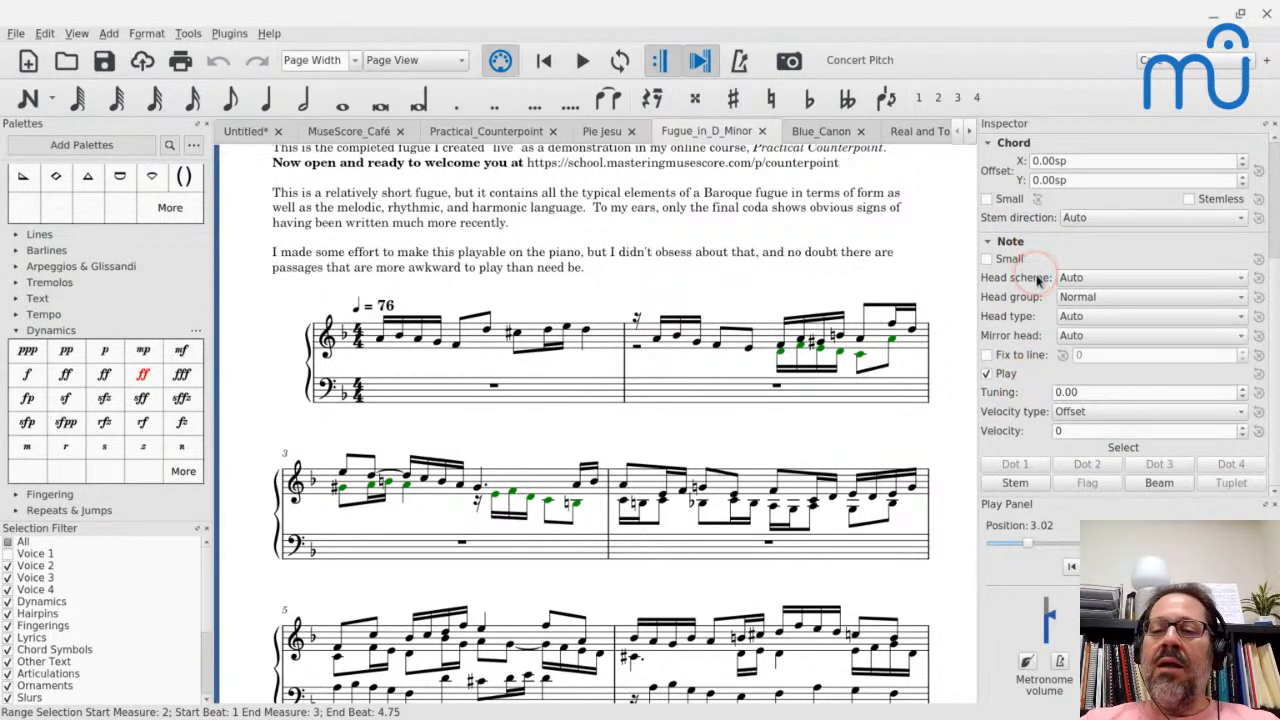
click(1075, 430)
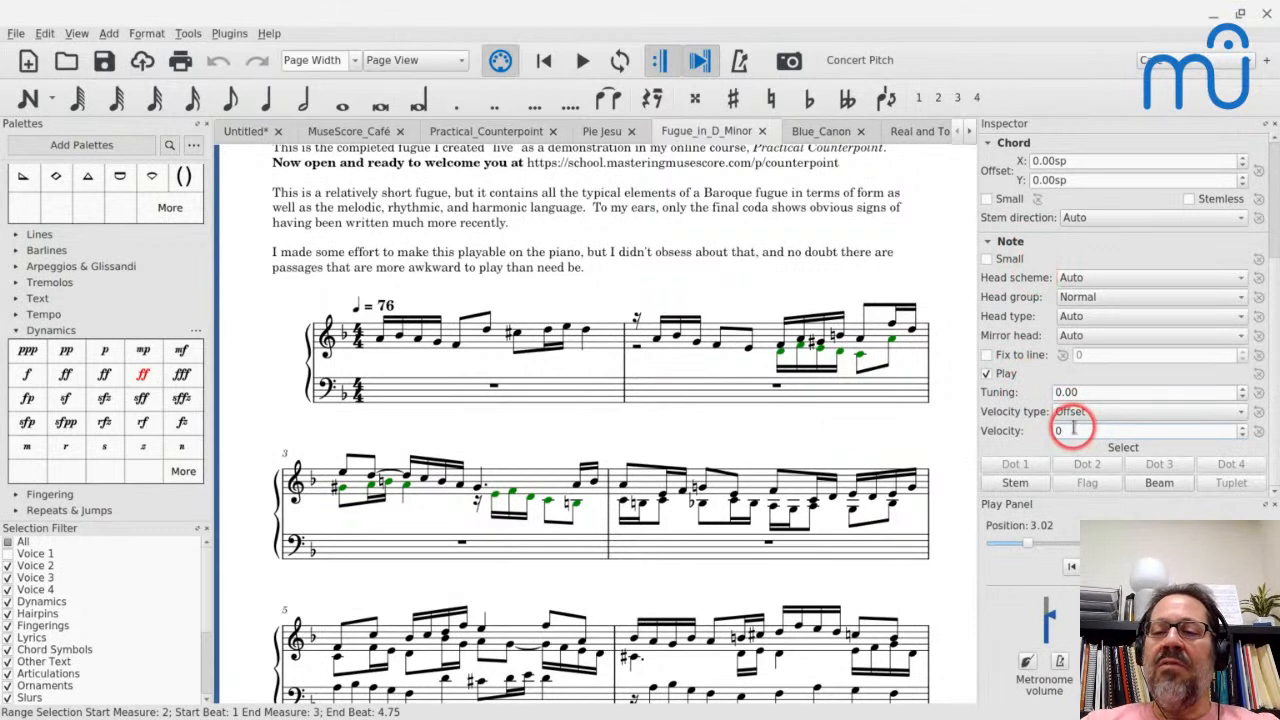
key(Left)
text(20)
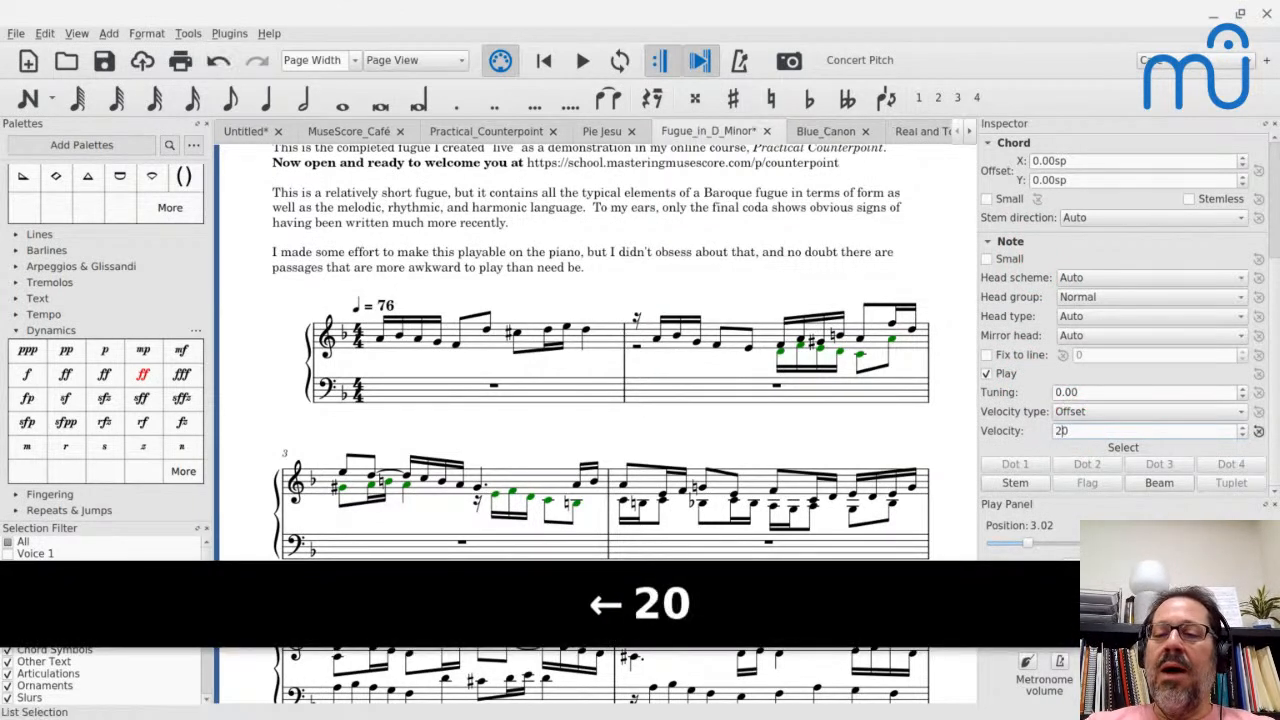
key(BackSpace)
text(3)
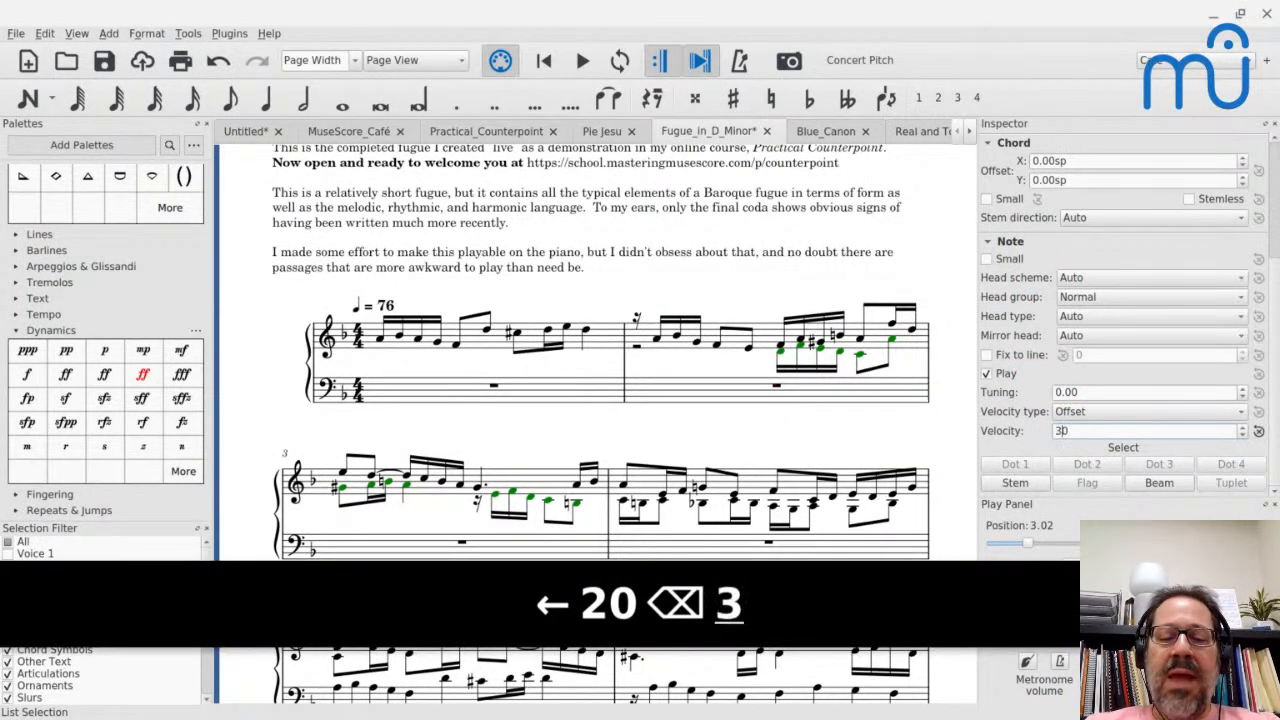
- Play the fugue from measure 2 to hear the emphasized voice 2 notes
key(space)
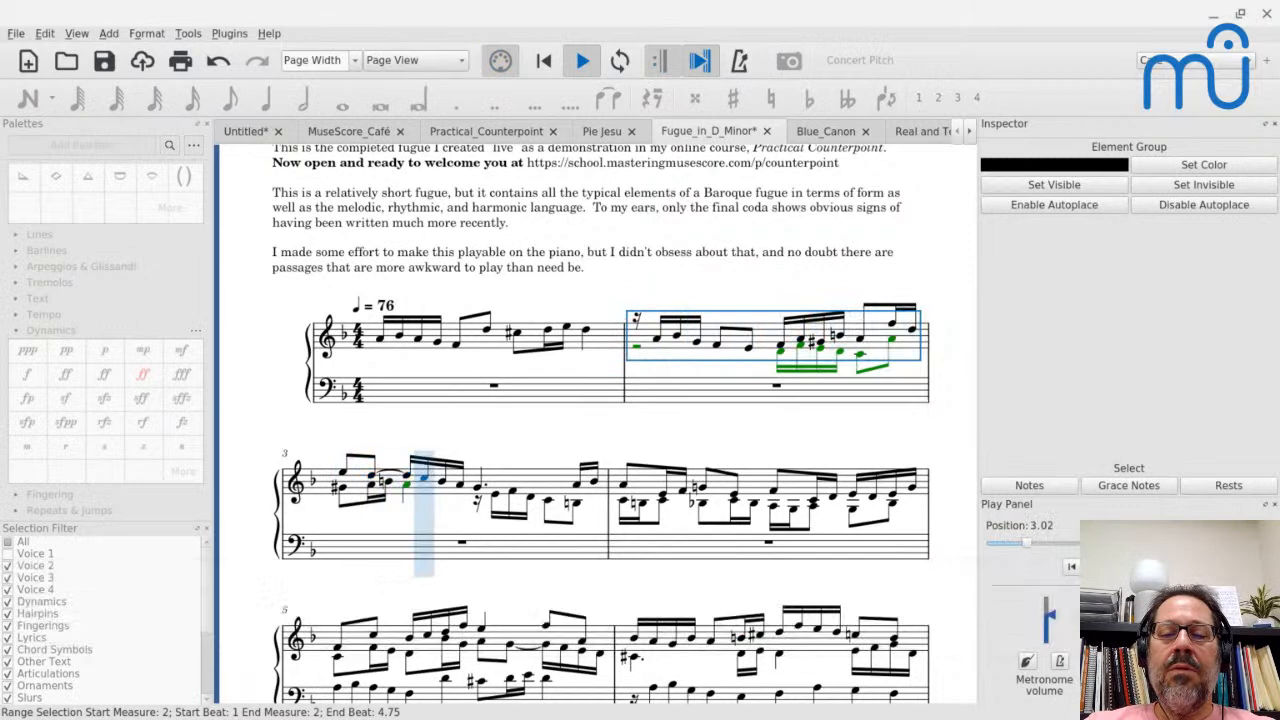
key(space)
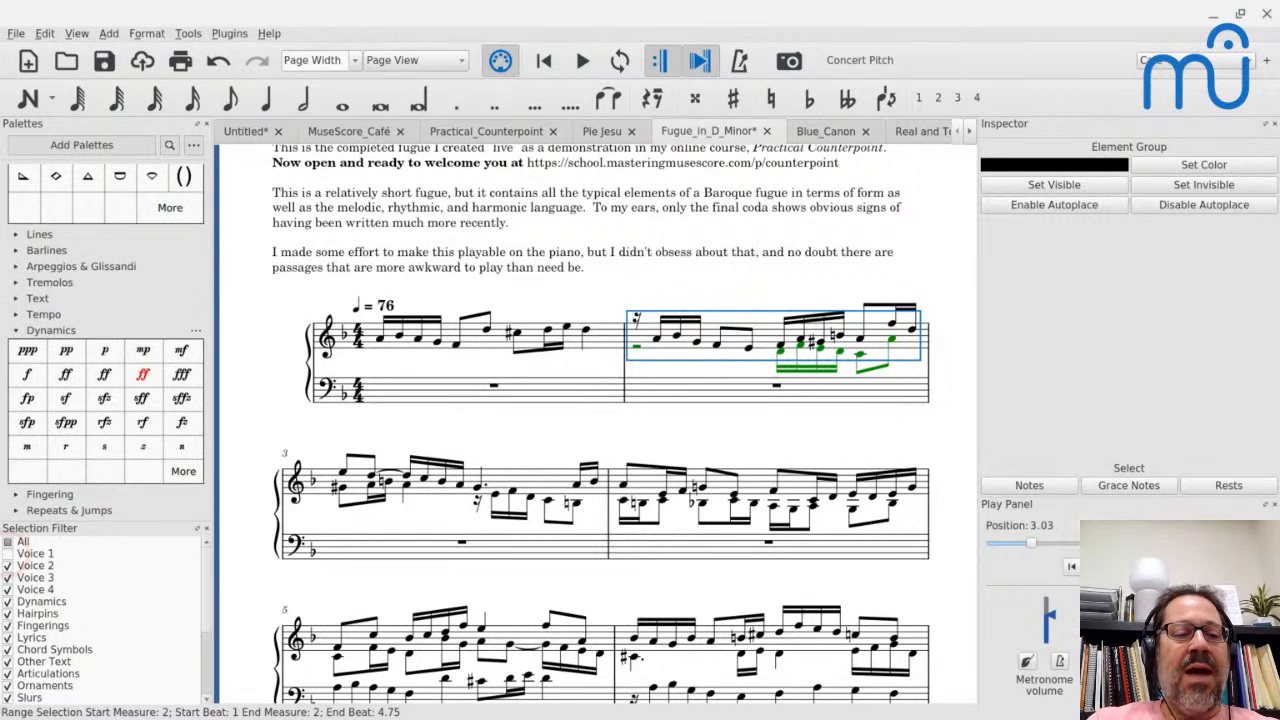
- Include Voice 1 in the Selection Filter again so that all element types are selectable
click(8, 553)
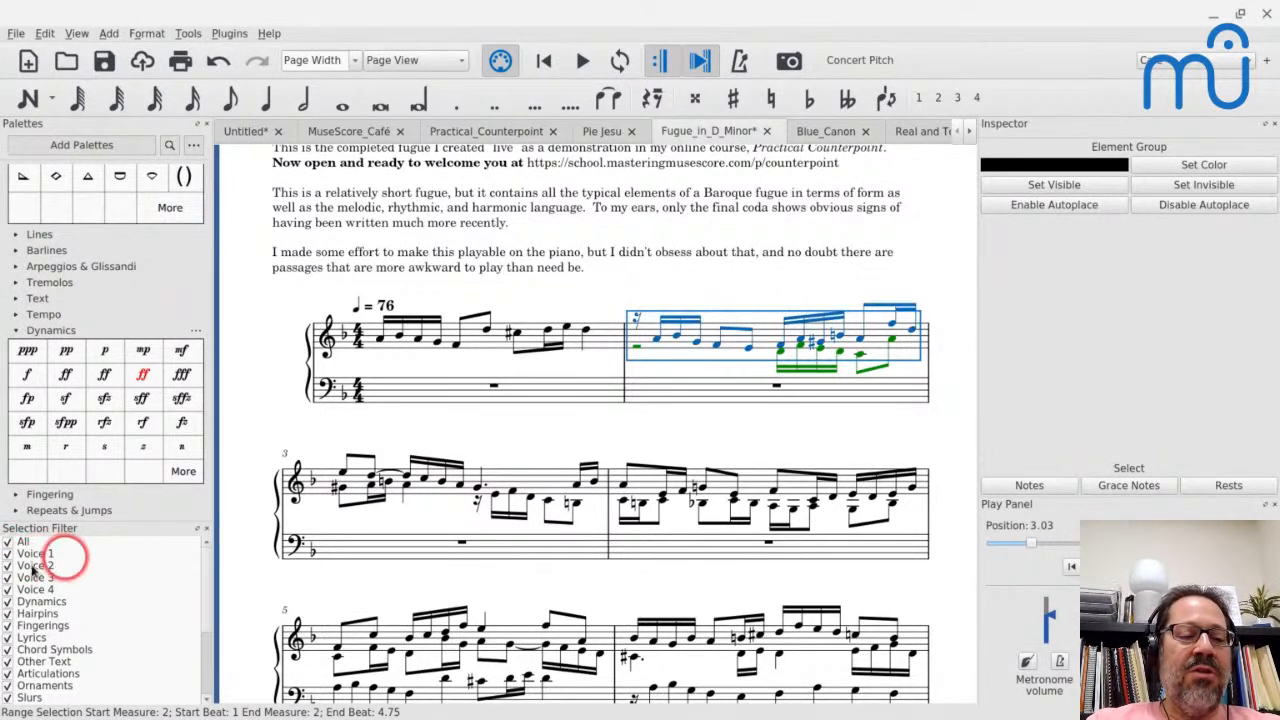
click(8, 542)
click(8, 542)
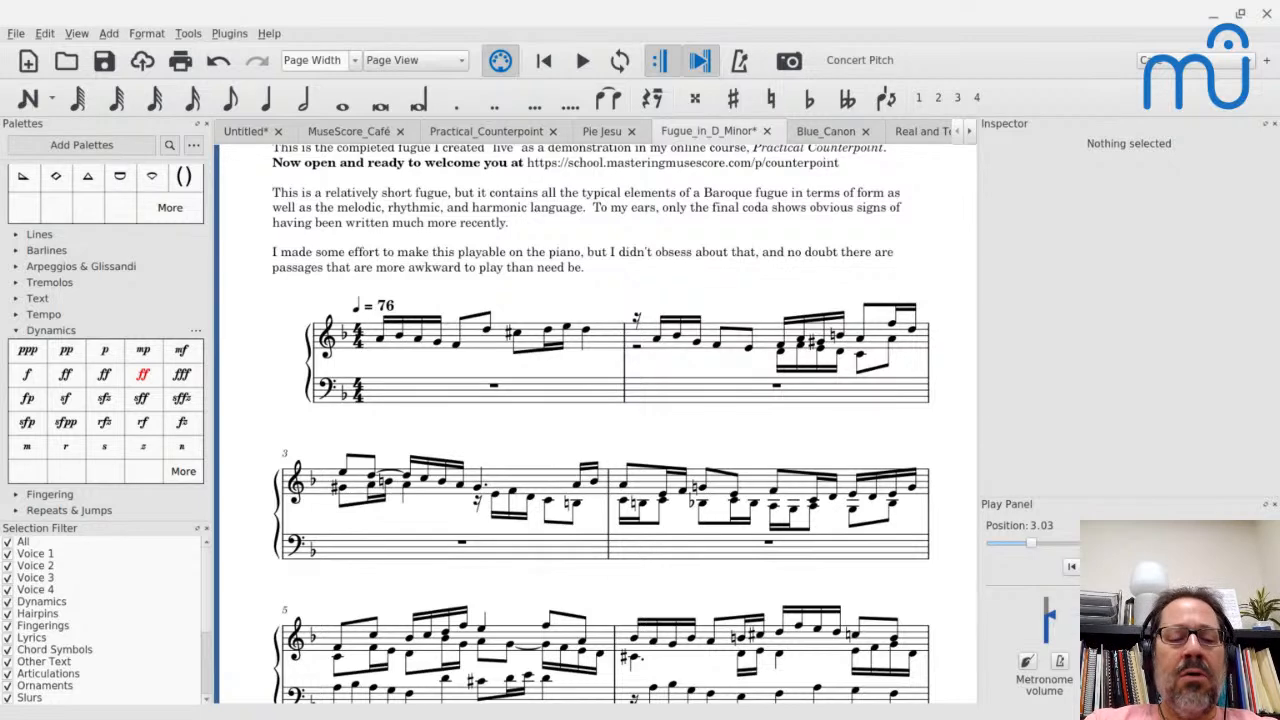
- Undo all the edits made to the fugue score
key(ctrl+z)
key(ctrl+z)
key(ctrl+z)
key(ctrl+z)
key(ctrl+z)
key(ctrl+z)
key(ctrl+z)
key(ctrl+z)
key(ctrl+z)
key(ctrl+z)
key(ctrl+z)
key(ctrl+z)
key(ctrl+z)
key(ctrl+z)
key(ctrl+z)
key(ctrl+z)
key(ctrl+z)
key(ctrl+z)
key(ctrl+z)
key(ctrl+z)
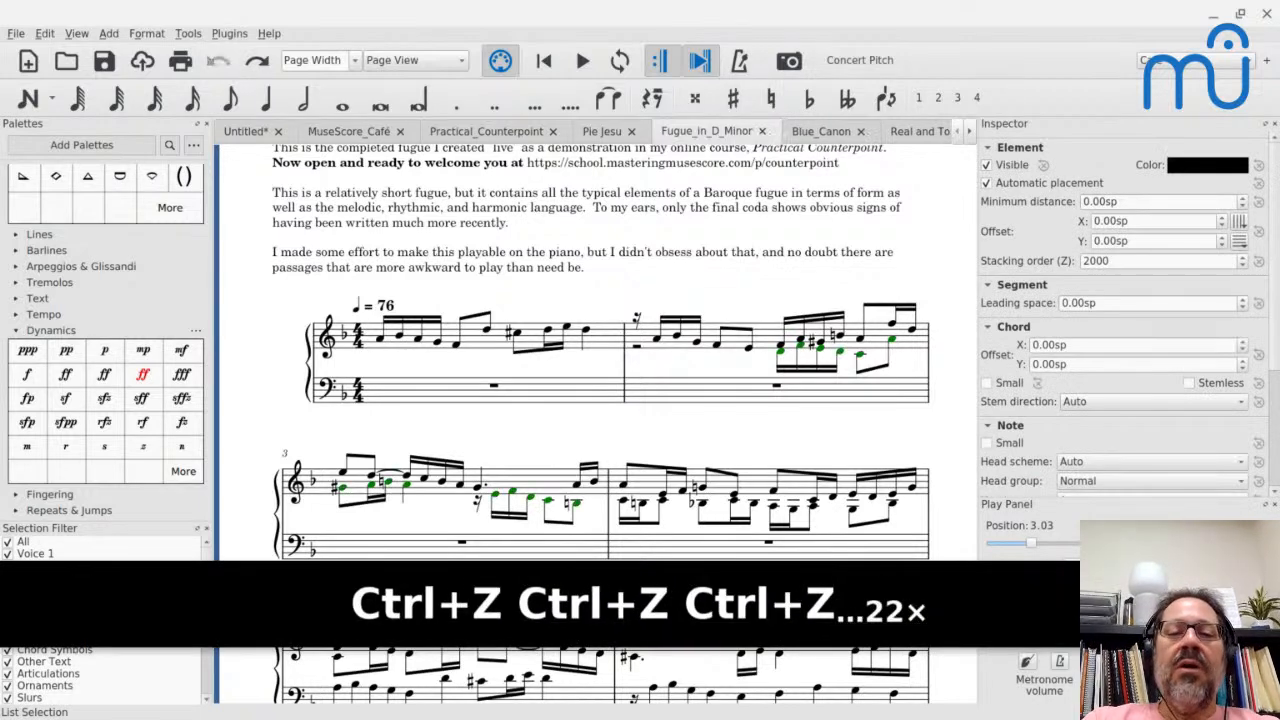
key(ctrl+z)
key(ctrl+z)
- Search the instrument list for trumpet, examine the available trumpet transpositions, and leave the fugue's instruments as they are
key(i)
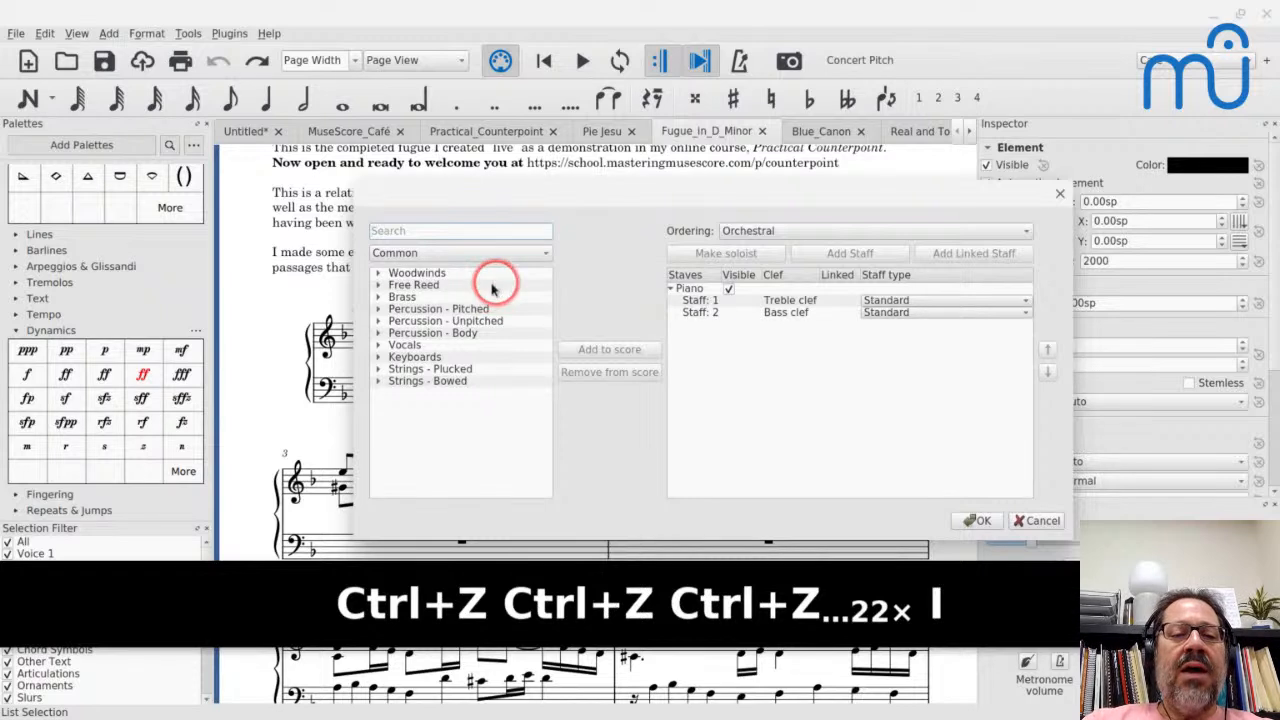
click(378, 297)
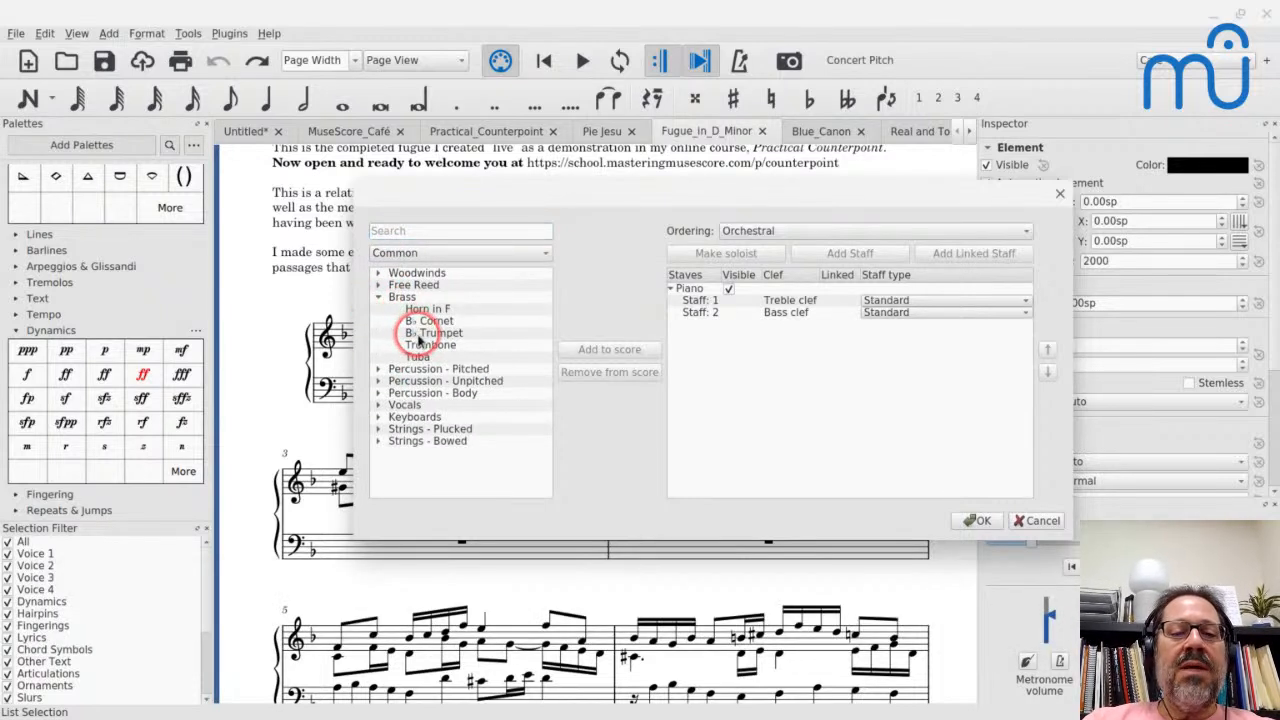
click(405, 230)
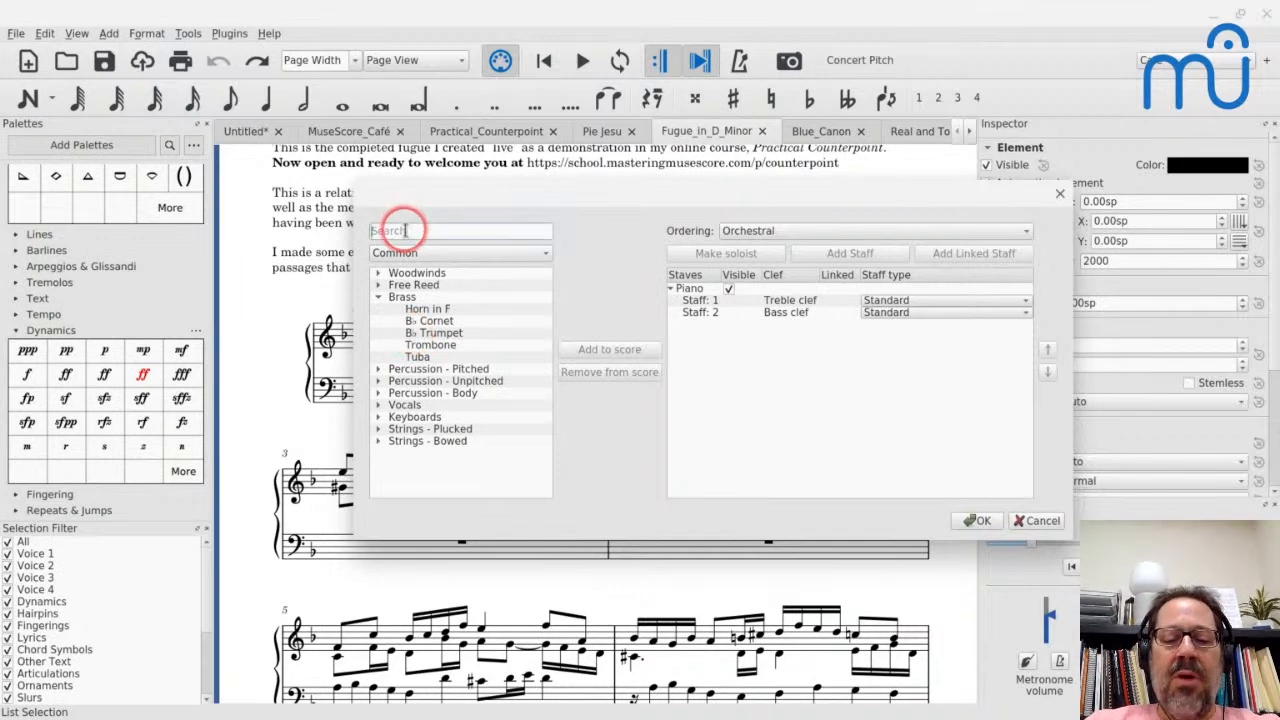
text(trumpet)
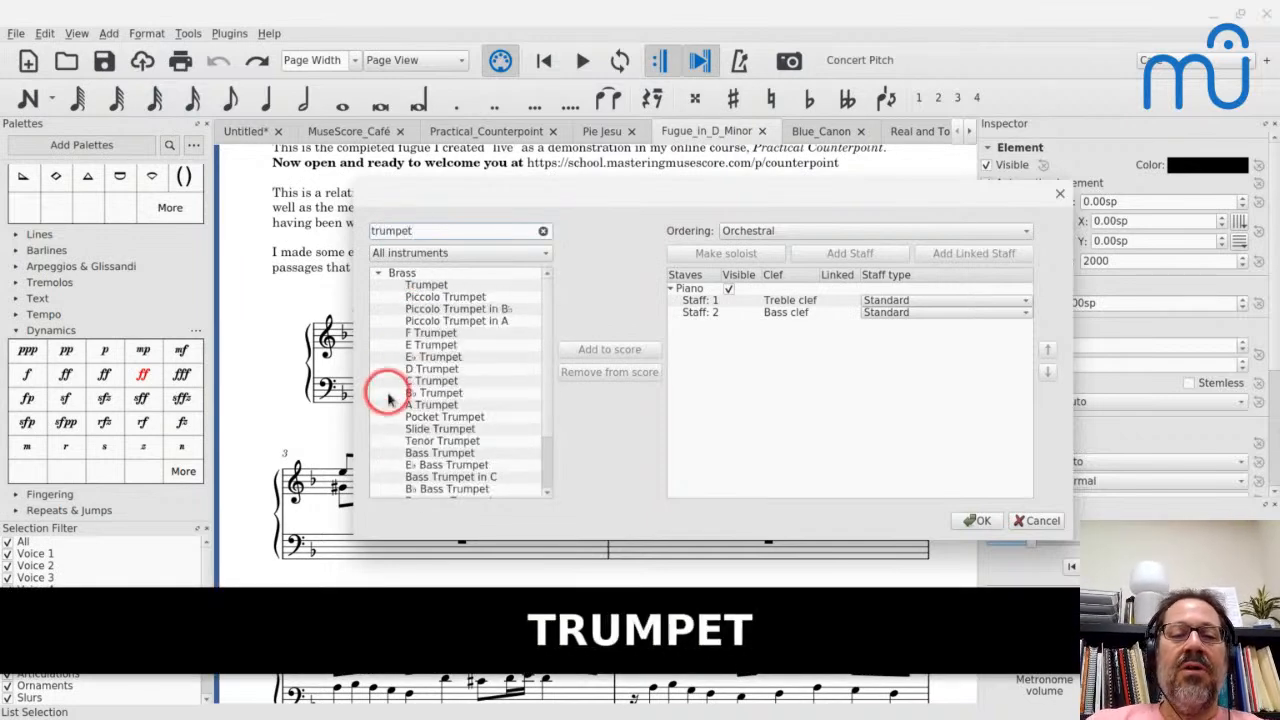
scroll(440, 392, down, 2)
scroll(452, 388, up, 2)
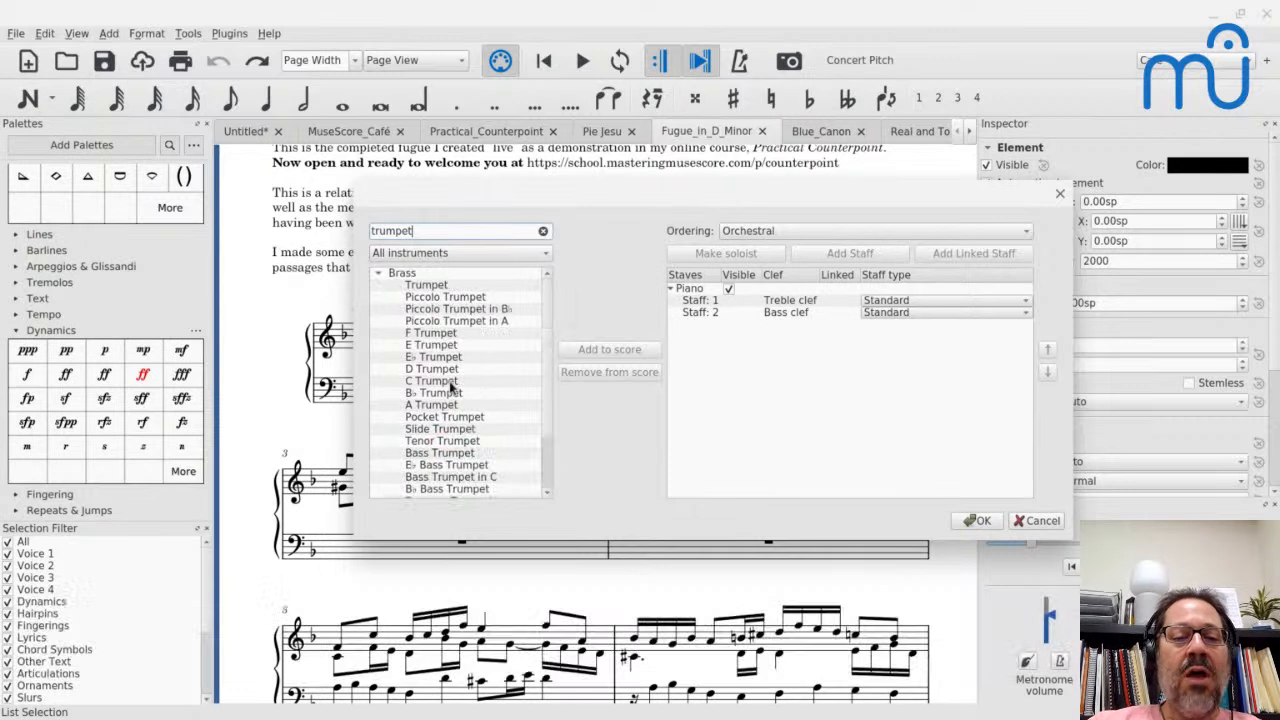
scroll(452, 388, down, 2)
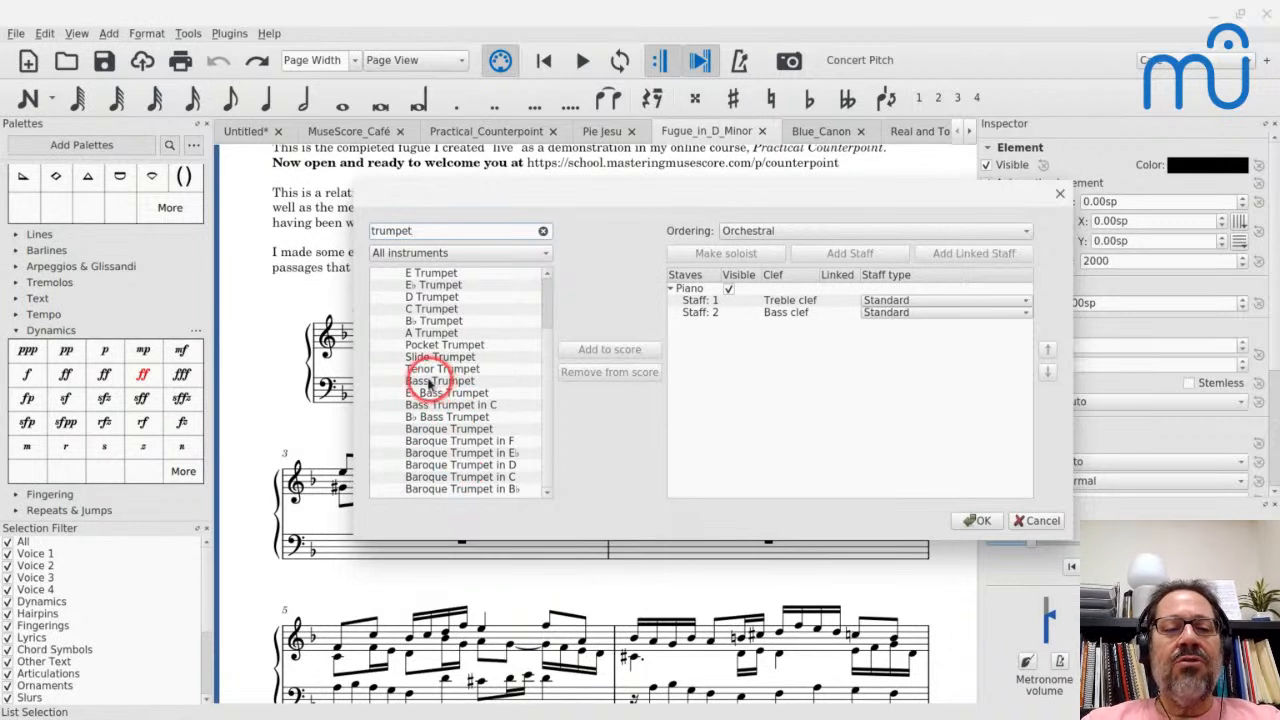
scroll(418, 328, up, 2)
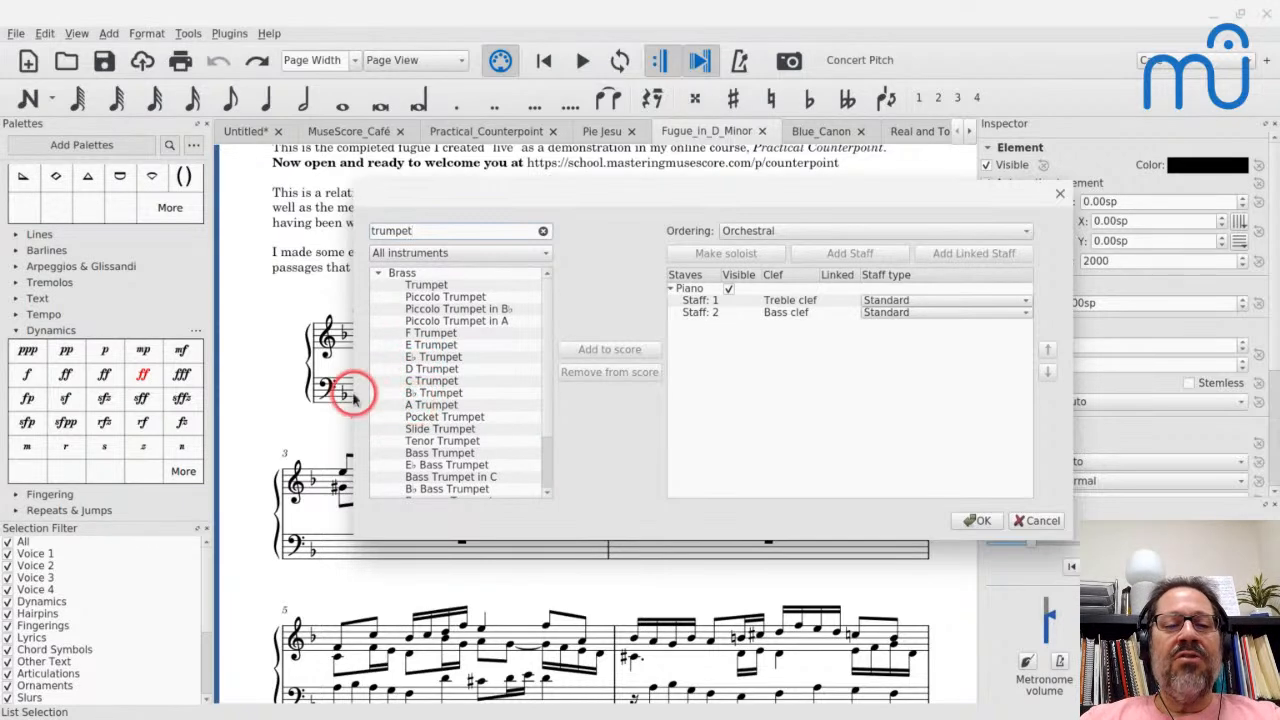
scroll(443, 371, down, 2)
key(Escape)
key(Escape)
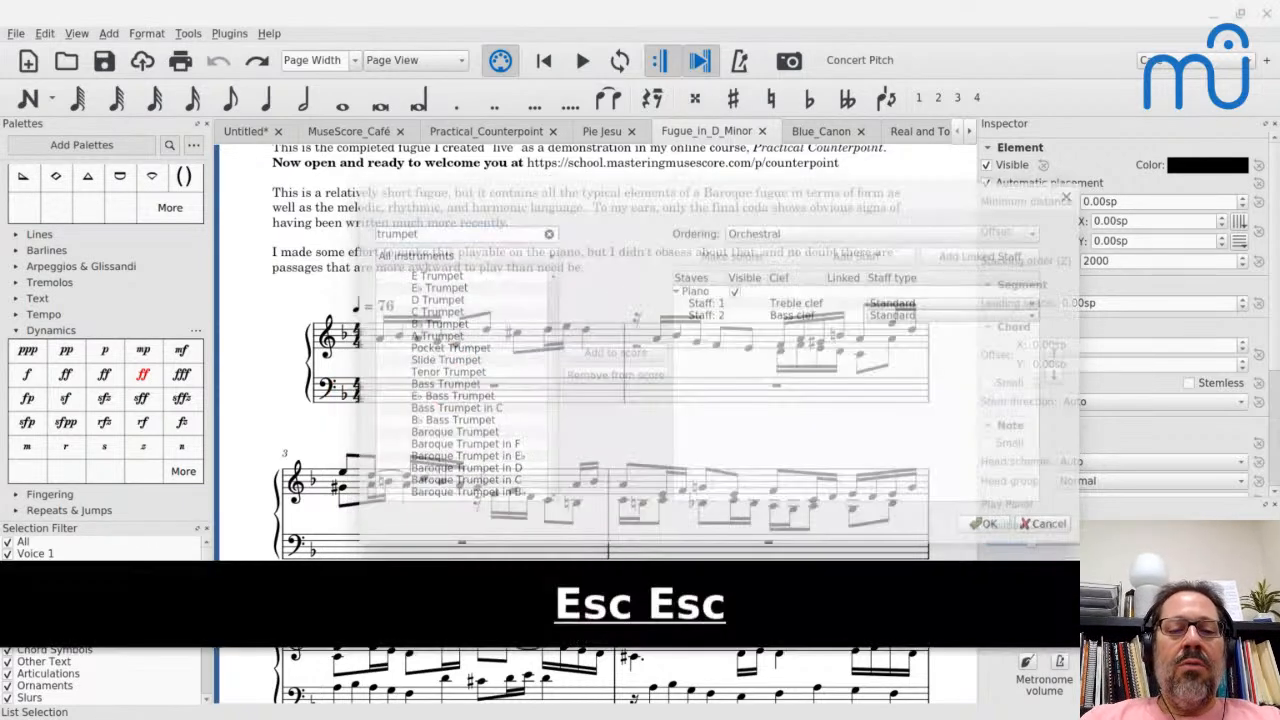
- Switch to the Untitled score and add a B♭ Trumpet from the common brass instruments
click(242, 131)
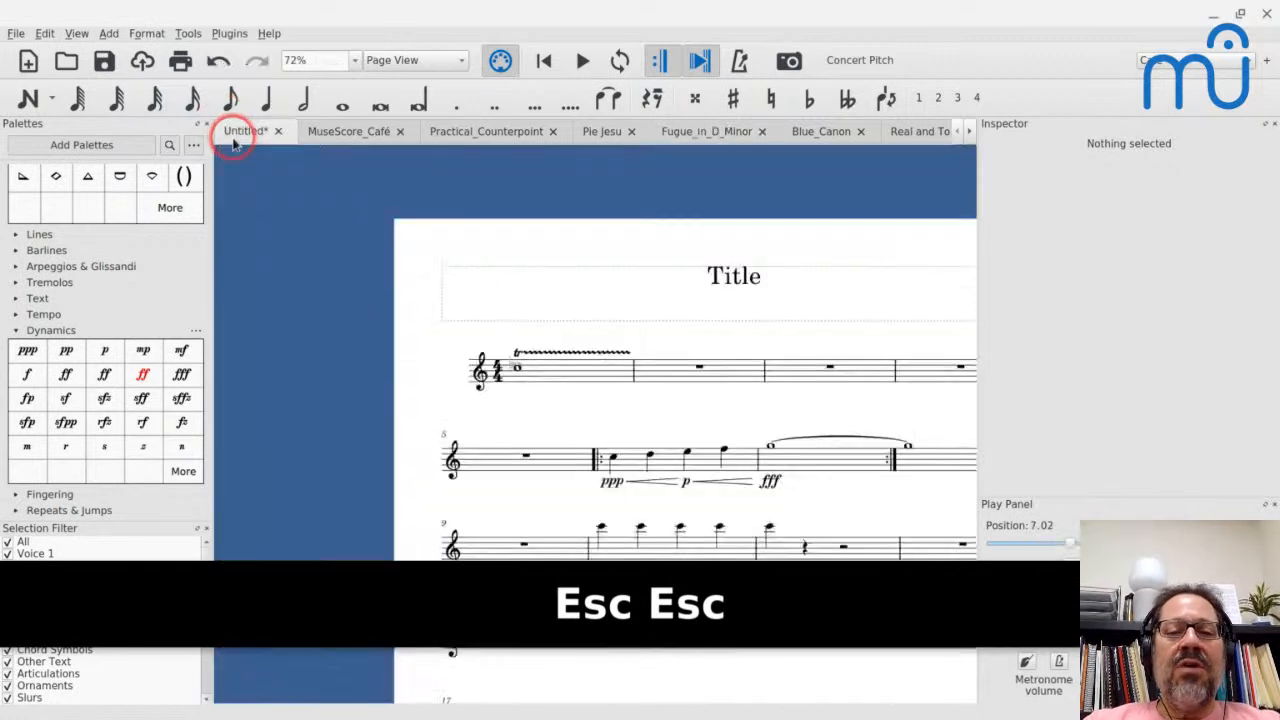
key(i)
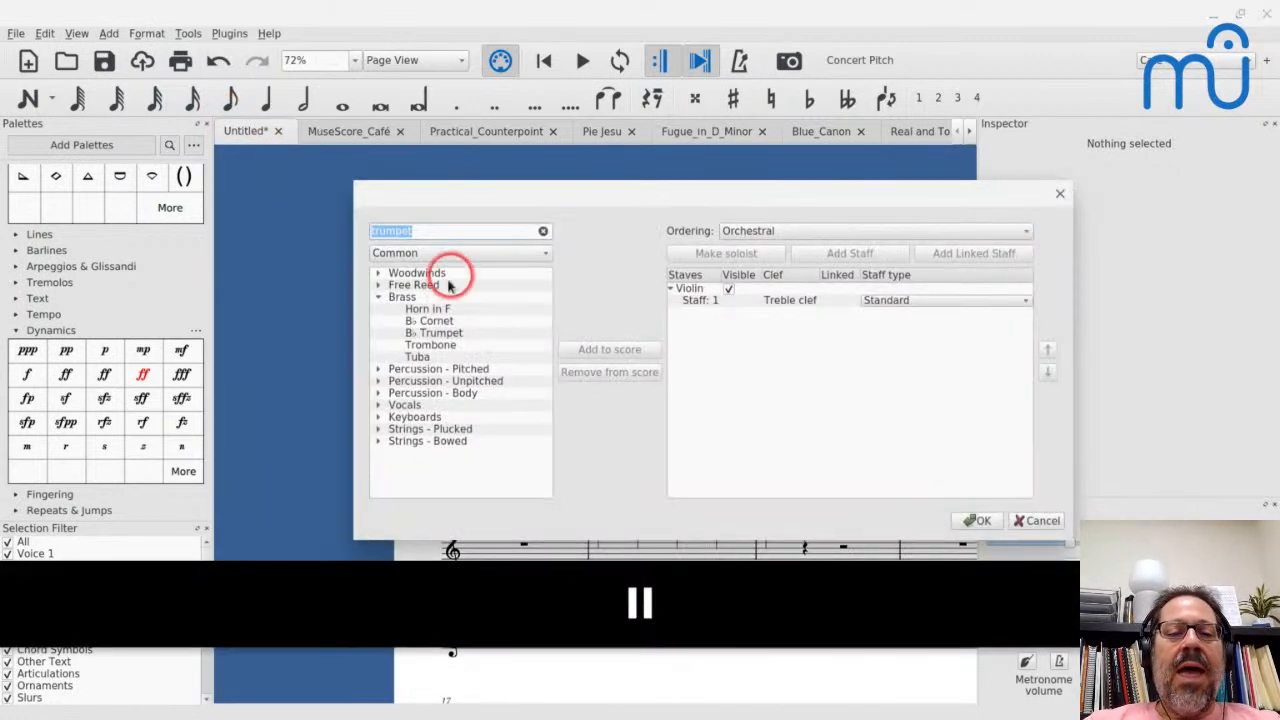
double_click(434, 332)
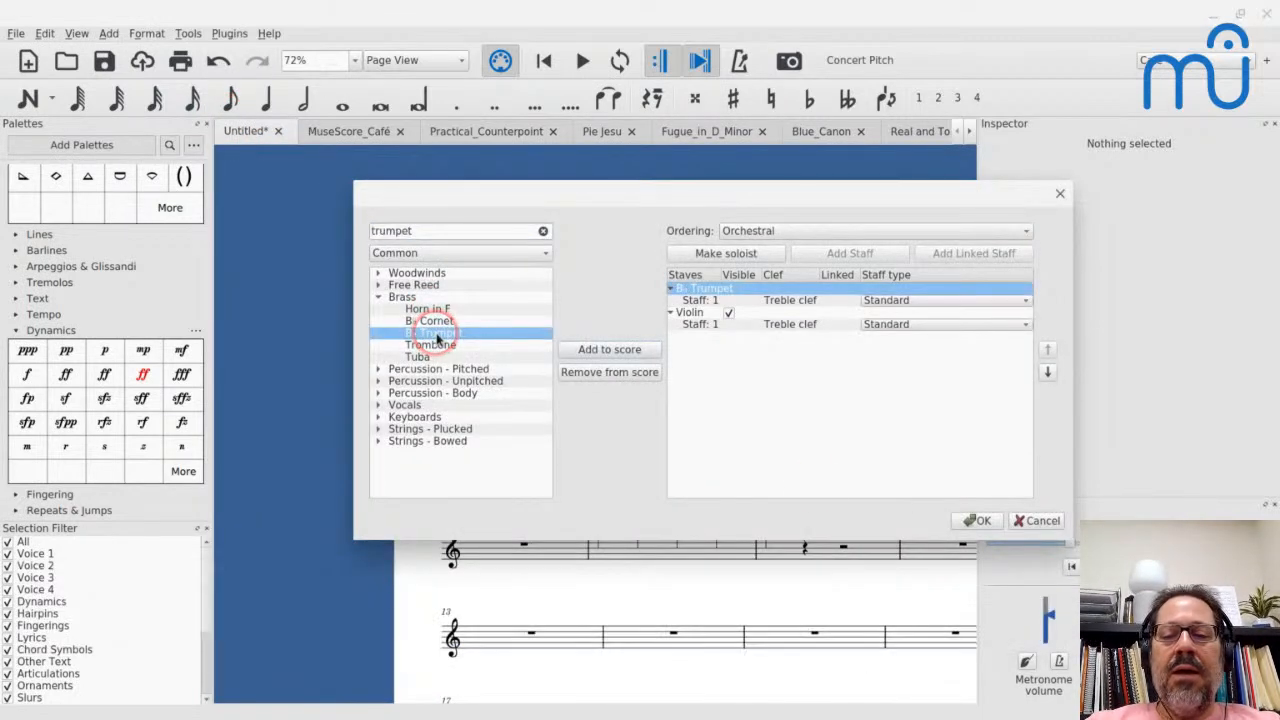
click(972, 520)
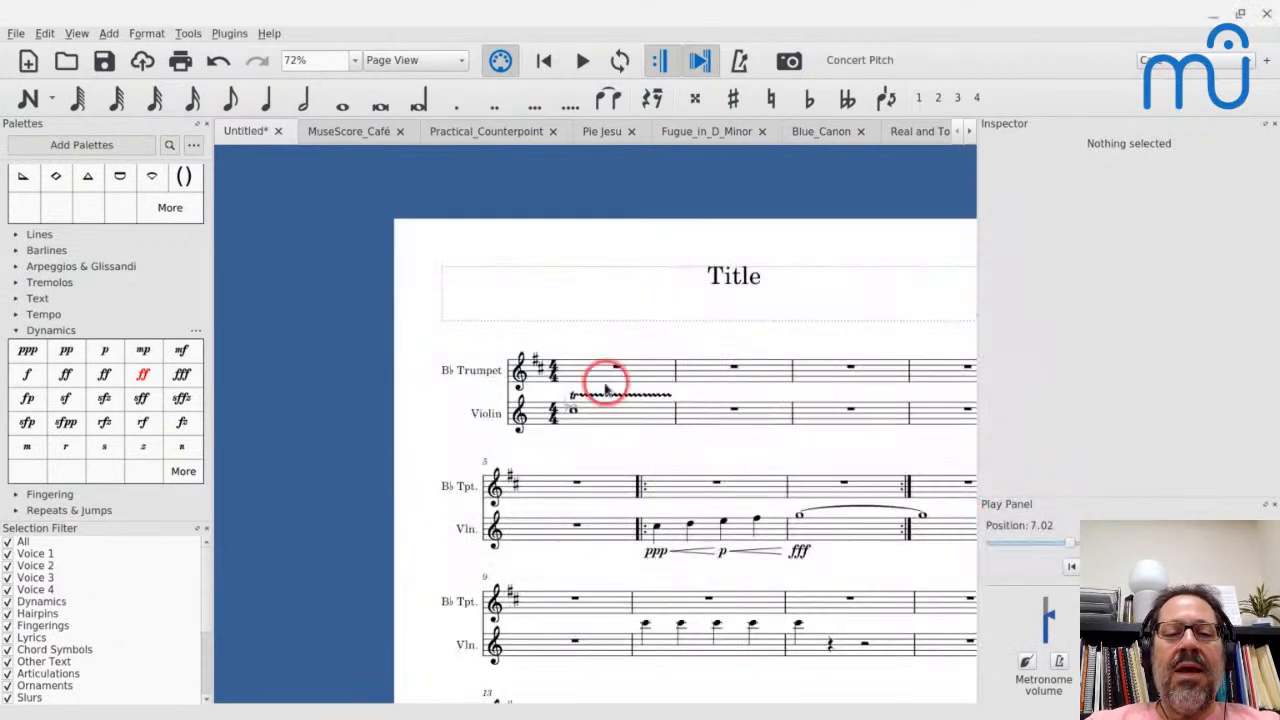
- In the trumpet's staff/part properties, replace B♭ with G in the long and short instrument names
right_click(692, 371)
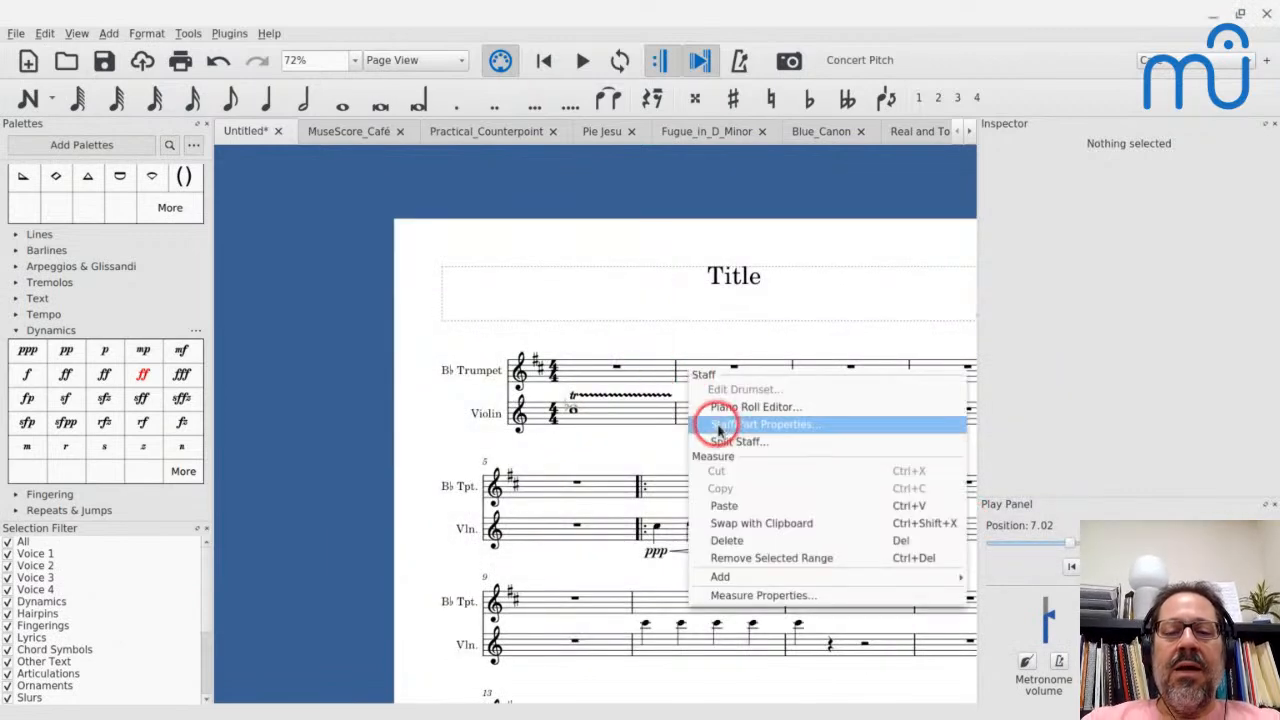
click(715, 424)
click(394, 428)
key(Home)
key(ctrl+shift+Right)
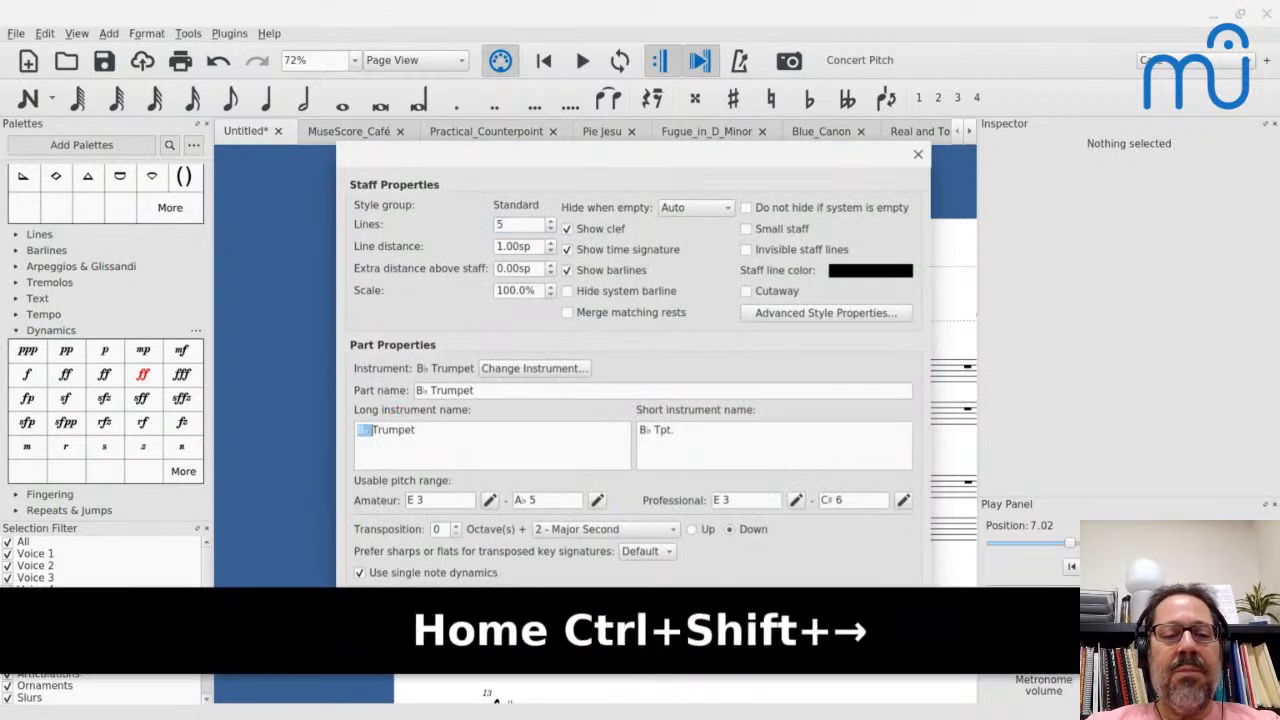
text(G)
click(727, 425)
key(Home)
key(shift+Right)
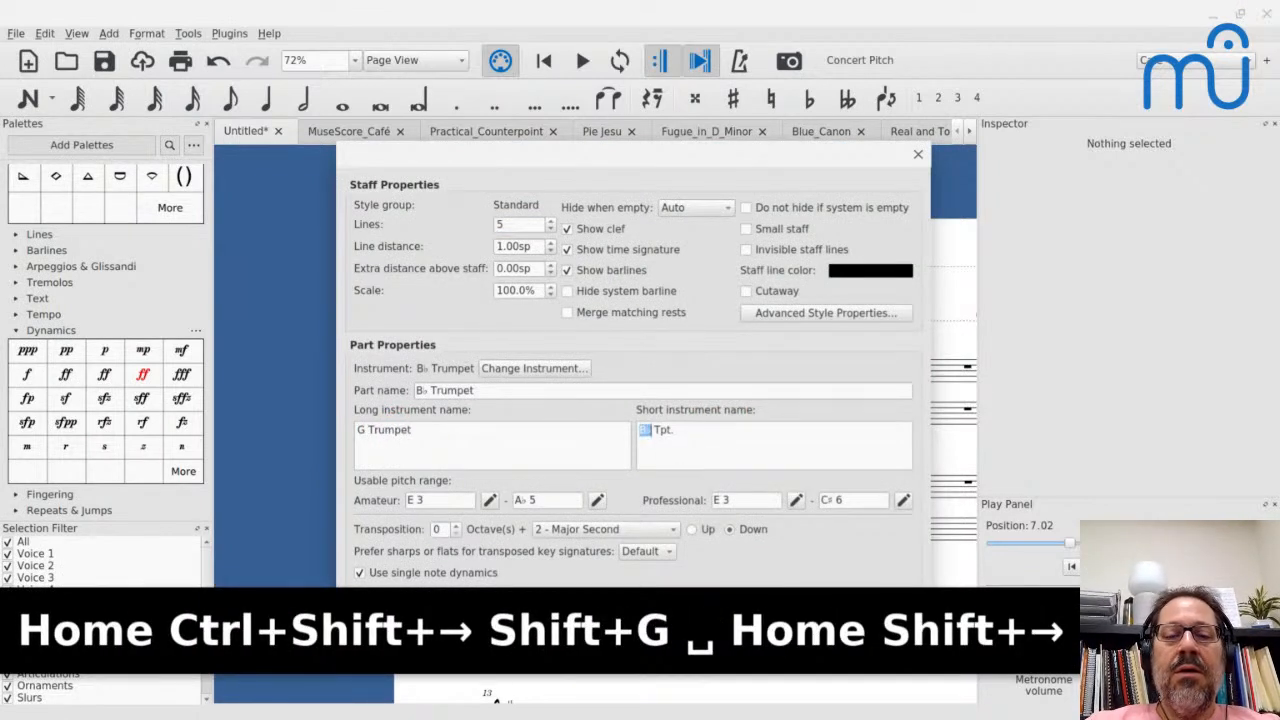
key(shift+Right)
key(shift+Right)
text(G)
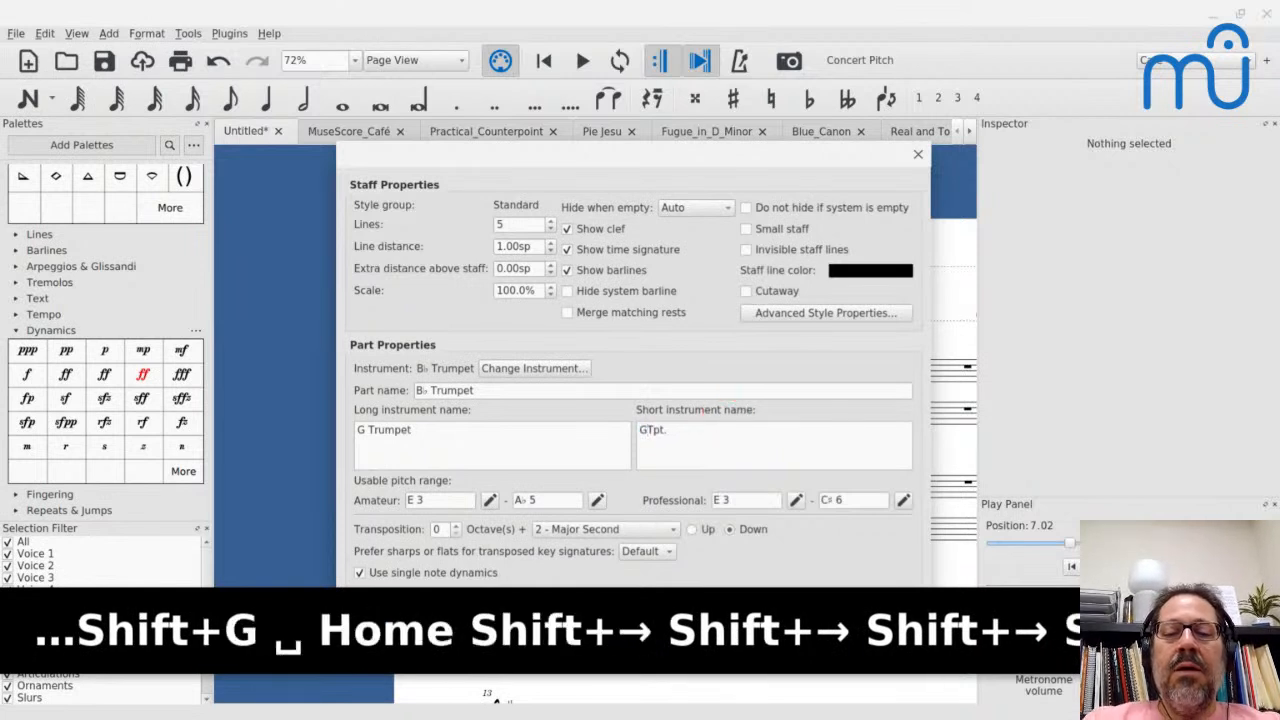
- Set the trumpet's transposition interval to Perfect Fourth and accept the staff/part properties
click(572, 529)
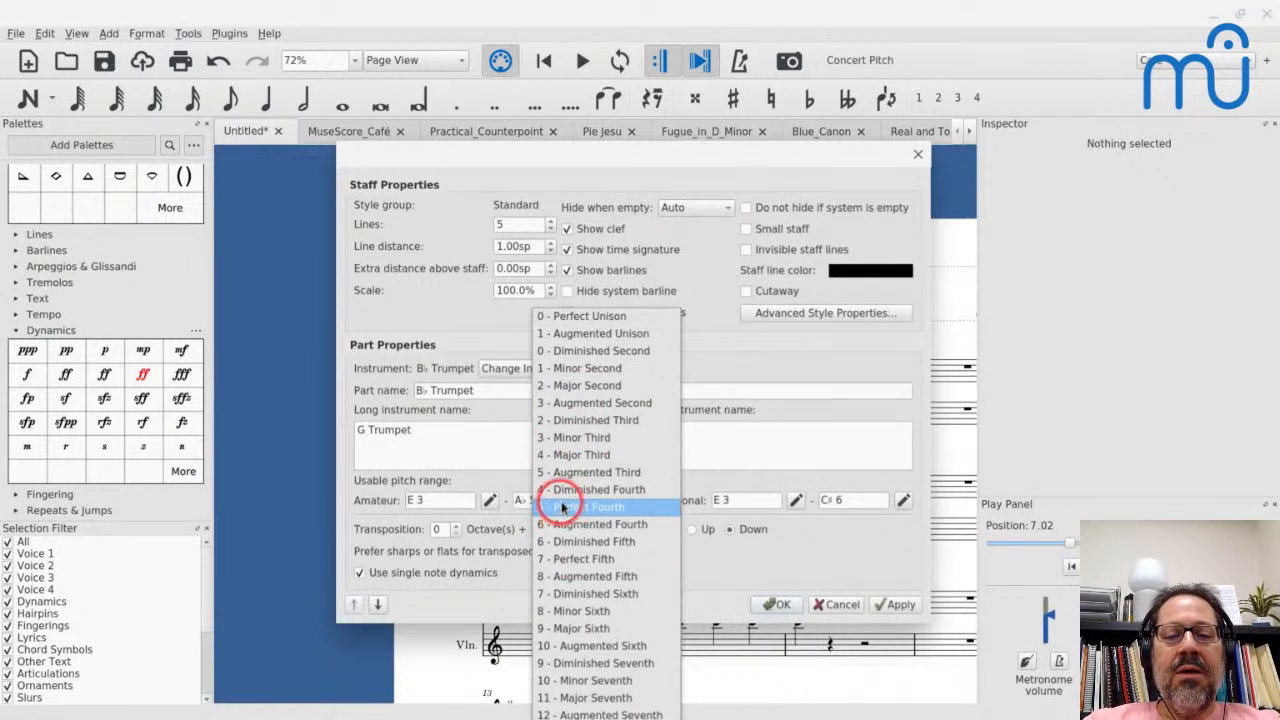
click(563, 507)
click(776, 605)
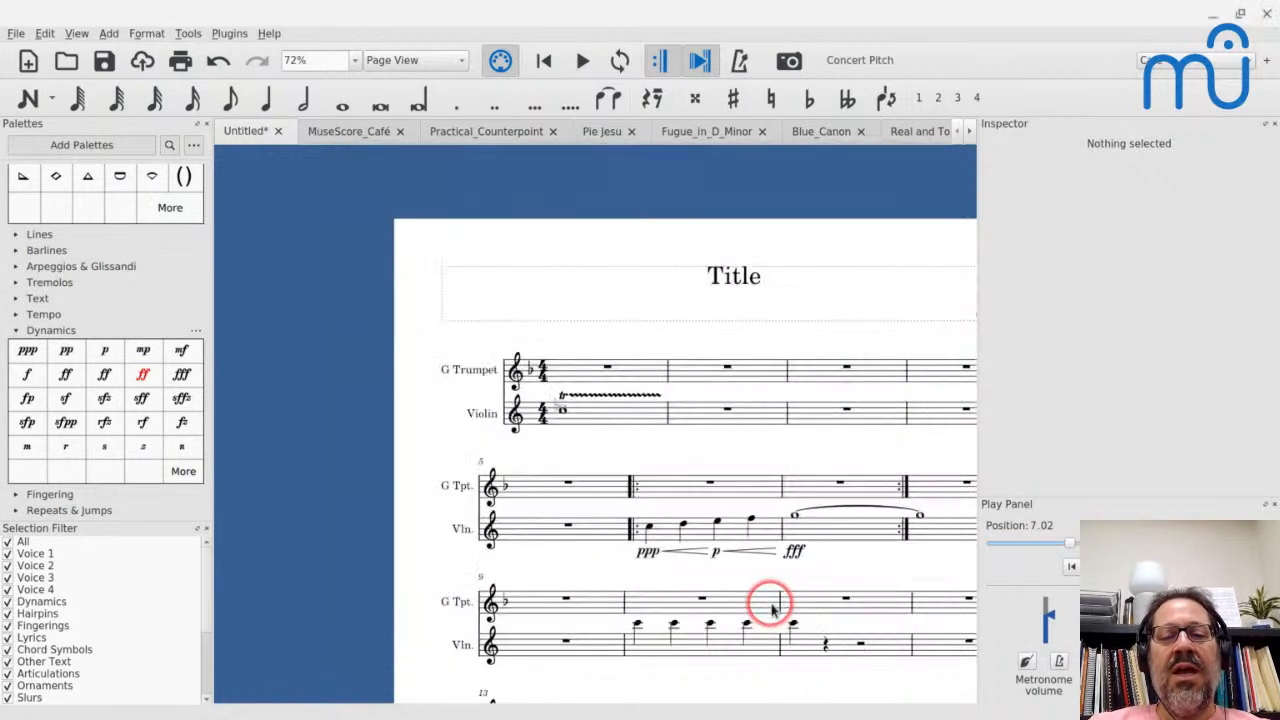
- Select measure 2 of the trumpet staff and view the list of recently opened scores
click(707, 380)
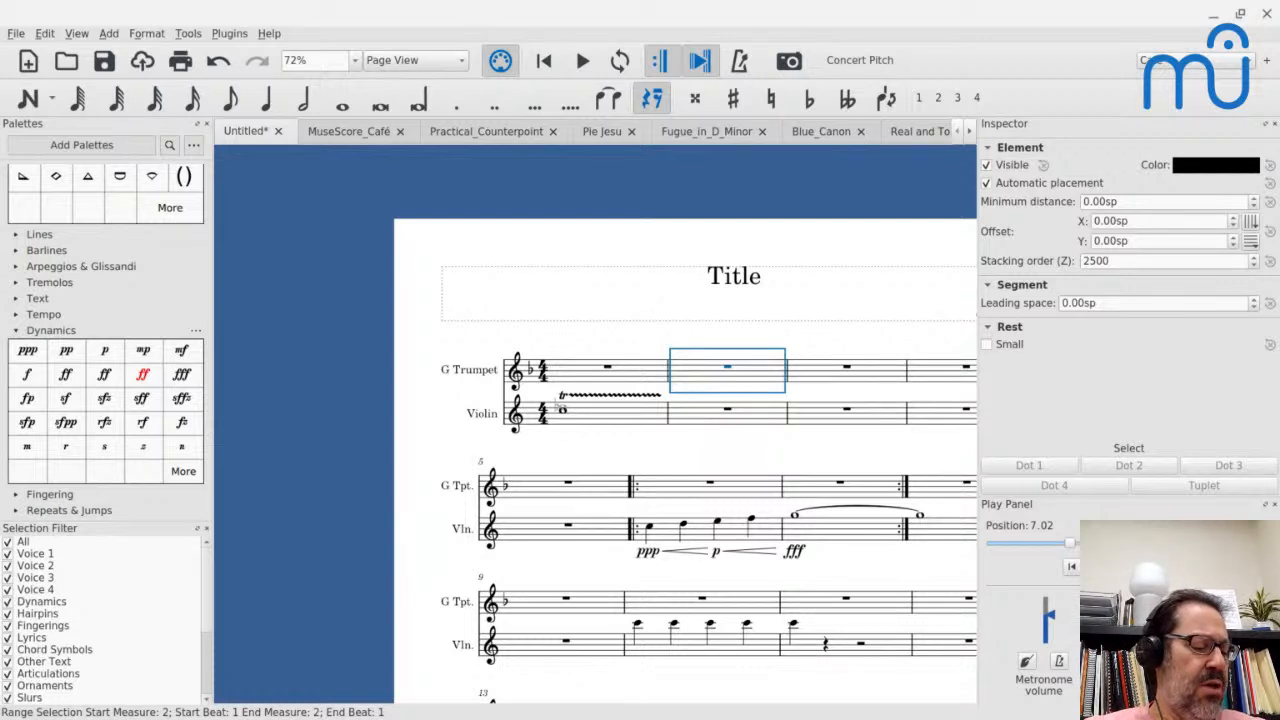
click(15, 33)
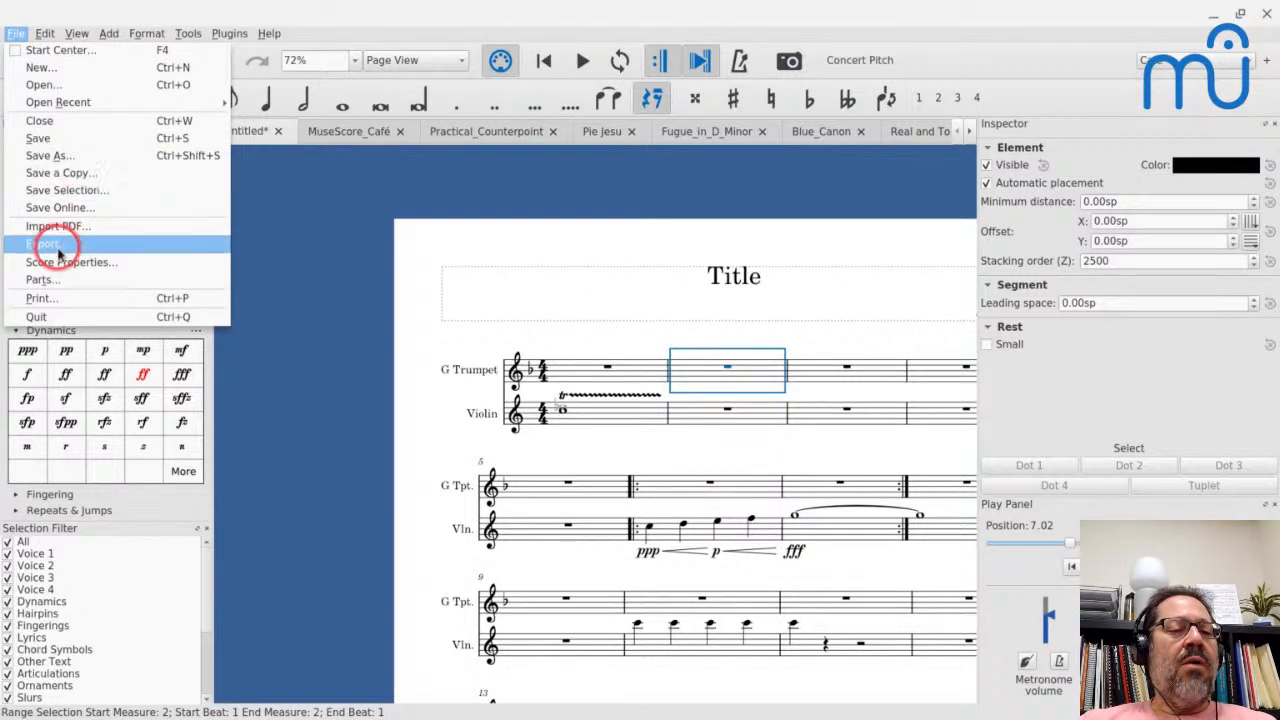
click(62, 107)
click(312, 120)
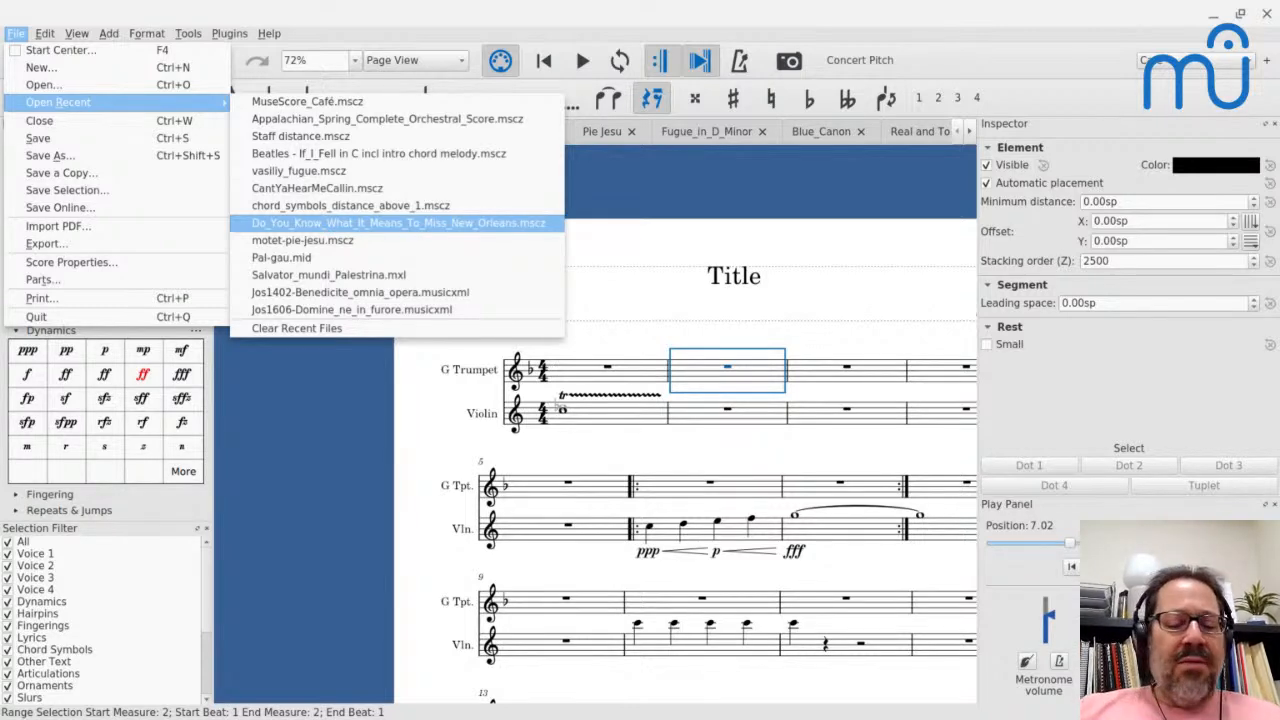
- Switch to the browser and open the bookmarked MuseScore notation software site in a new tab
key(alt+Tab)
key(alt+Tab)
key(alt+Tab)
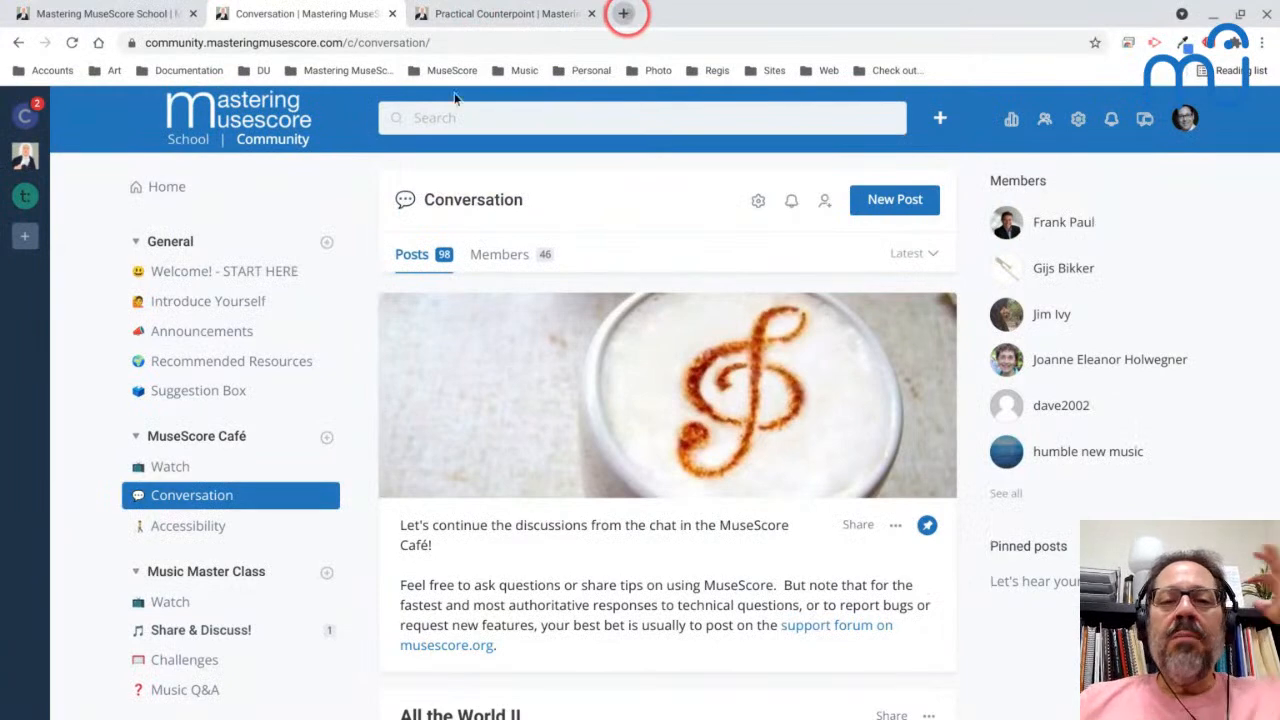
click(625, 14)
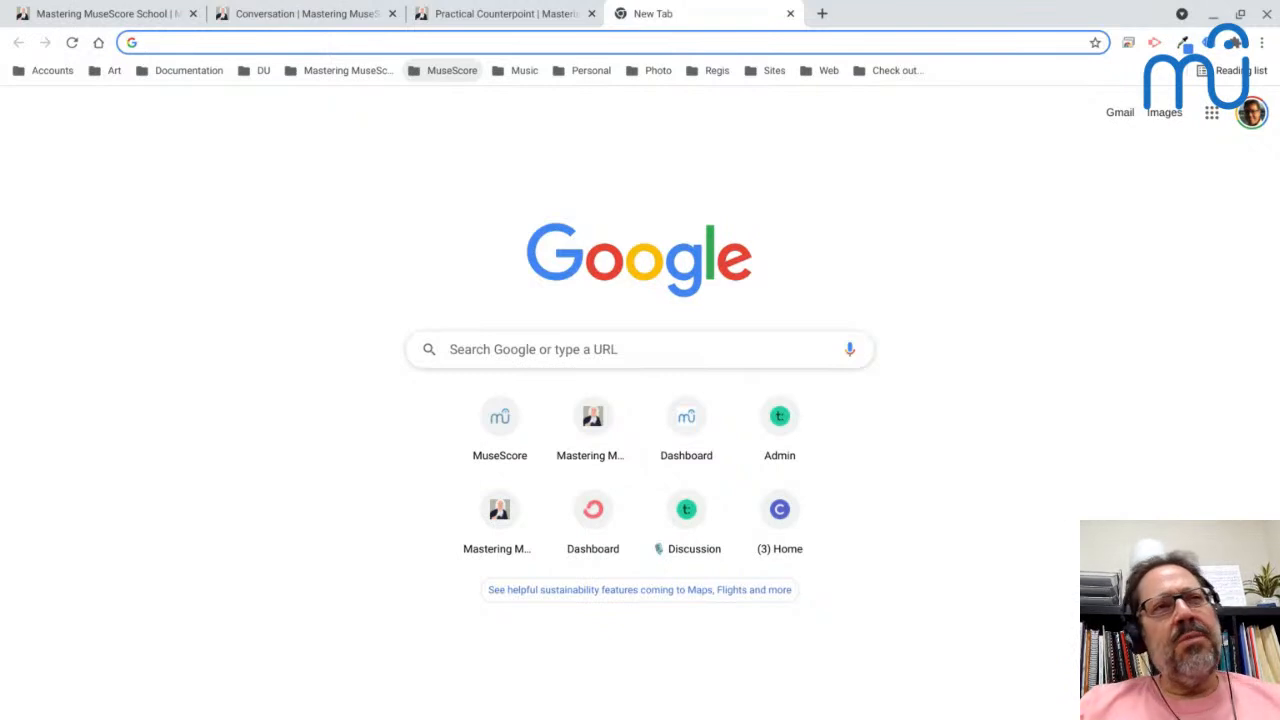
click(443, 73)
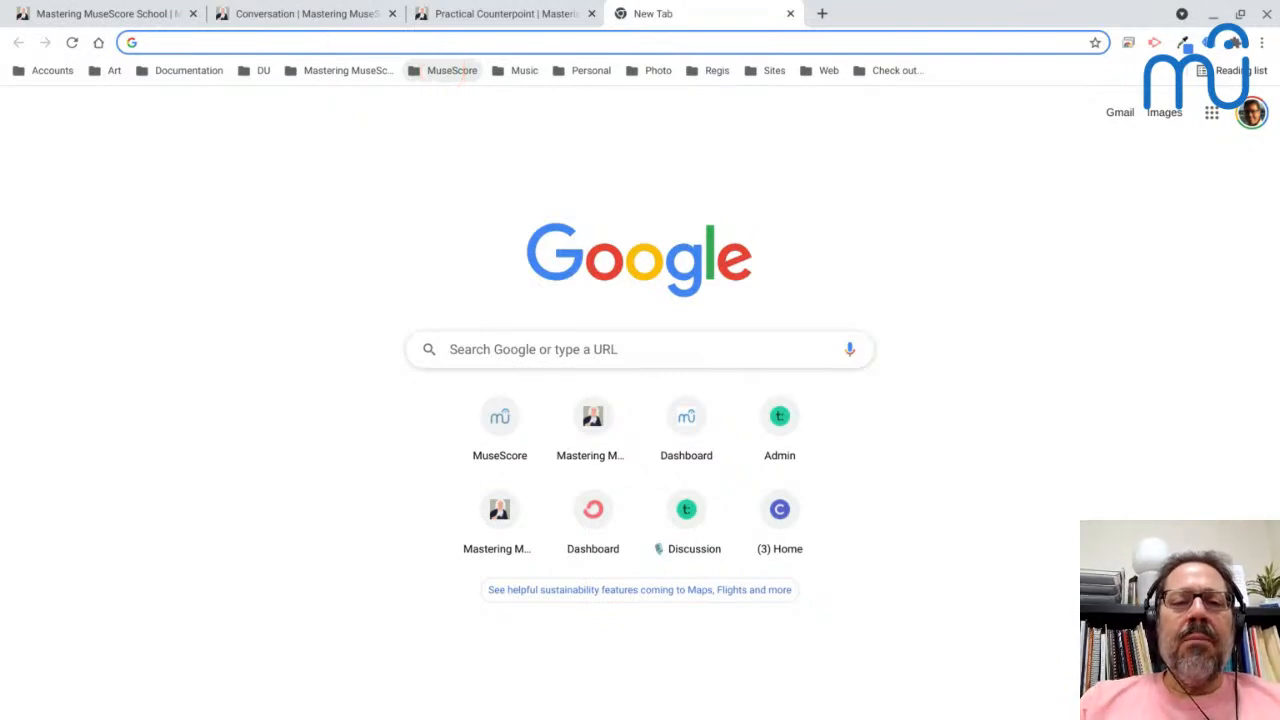
click(448, 72)
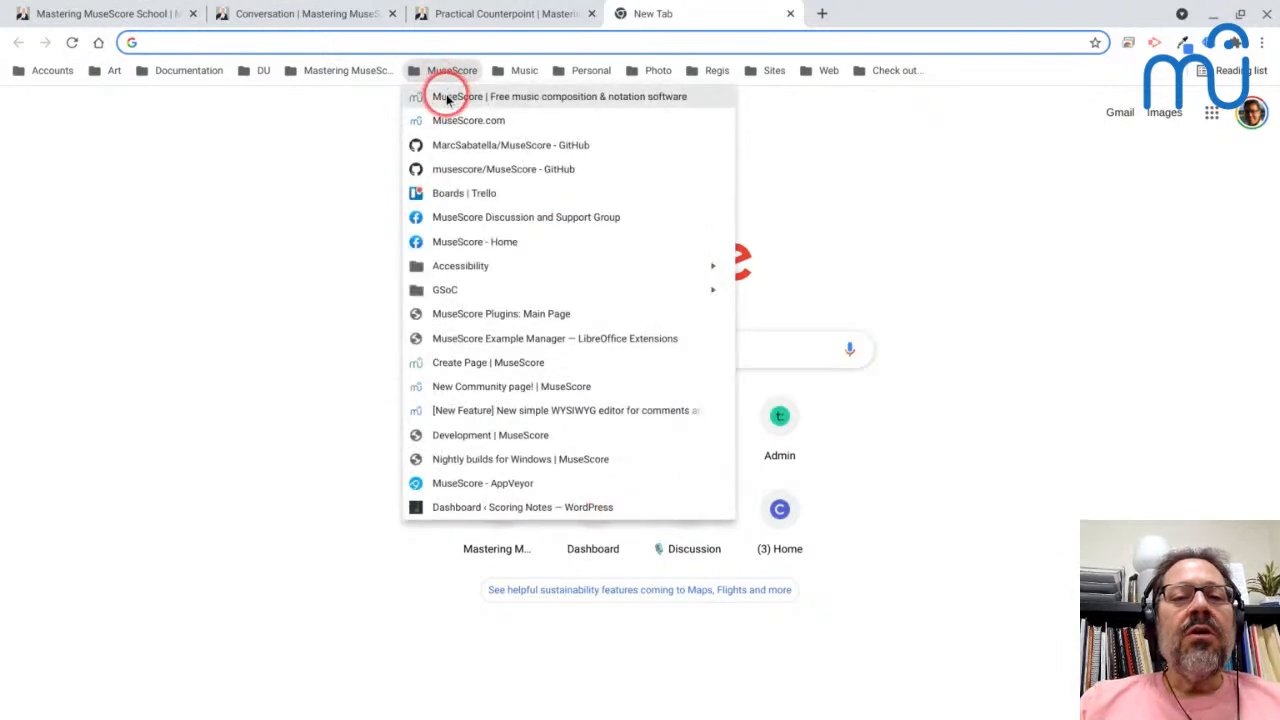
click(447, 96)
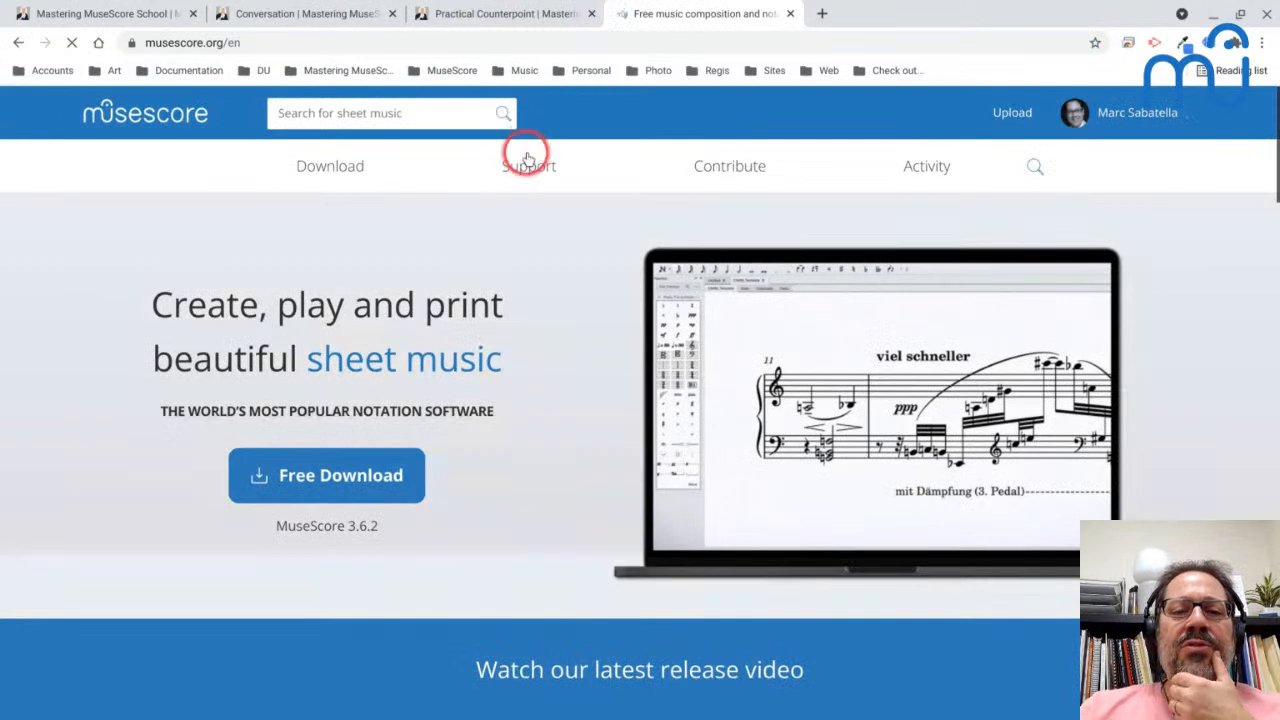
- Go to the support forum's Announcements and open the topic about progress on MuseScore 4
mouse_move(523, 163)
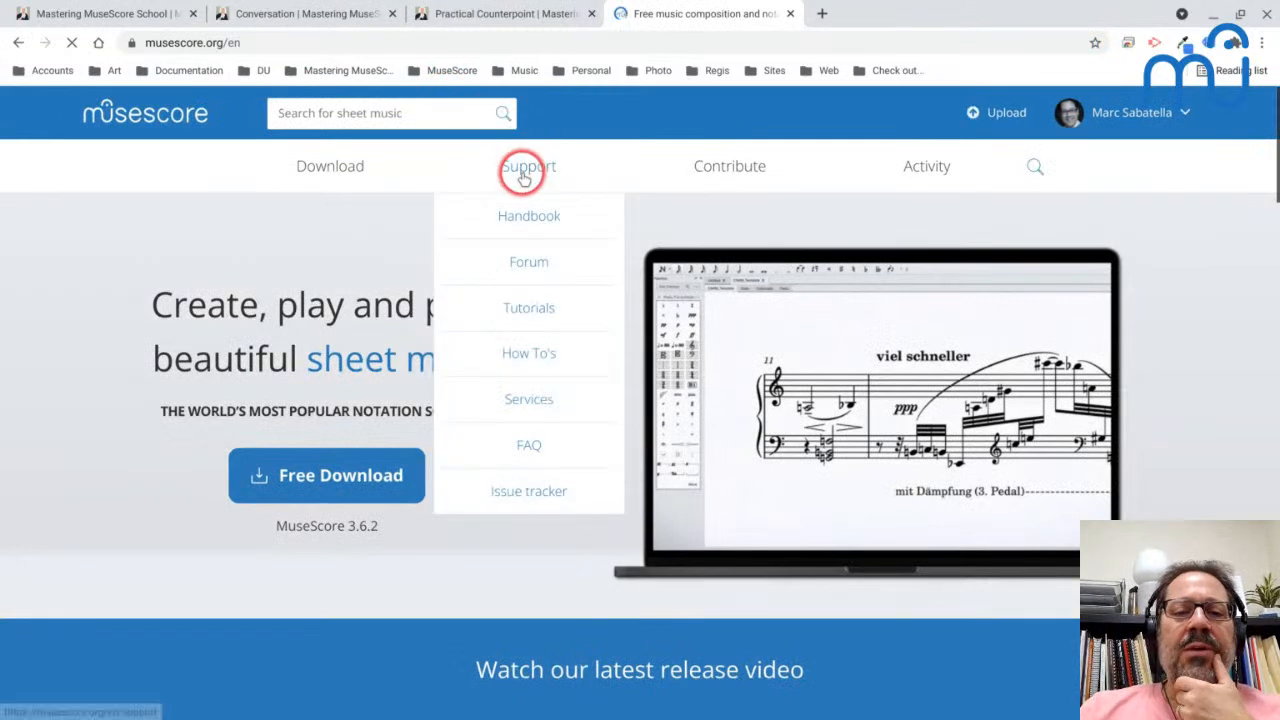
click(523, 263)
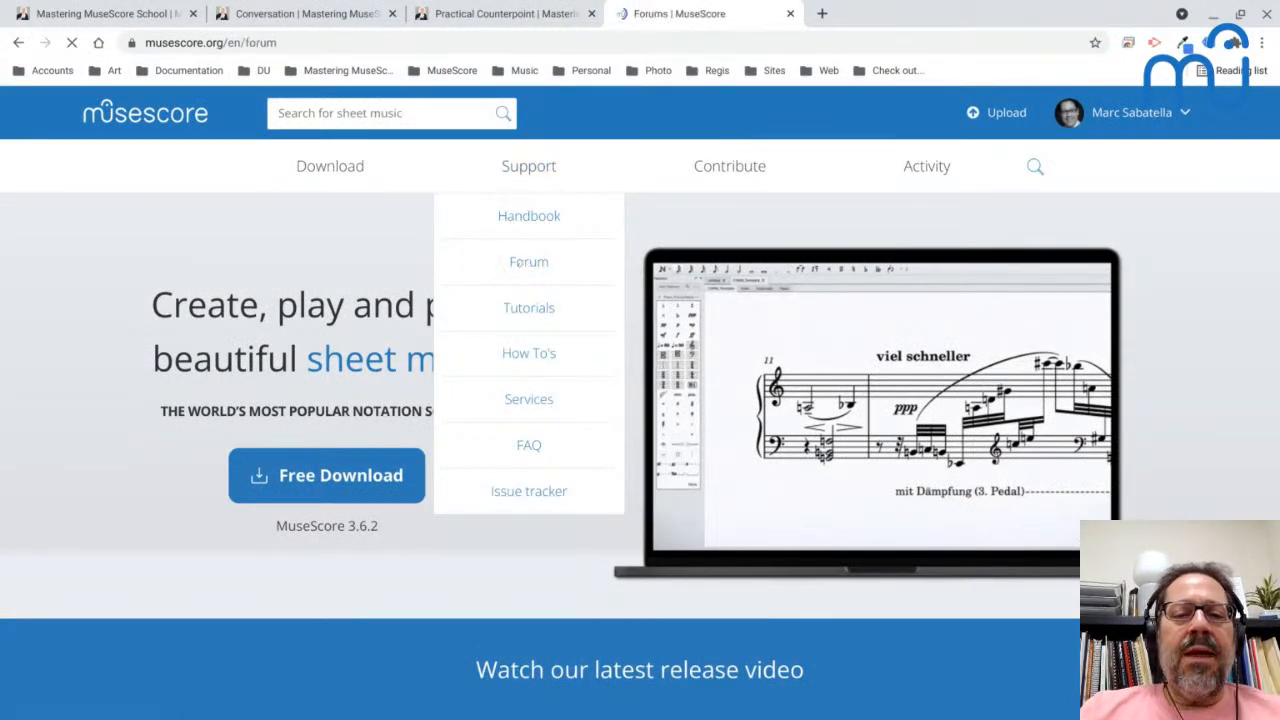
click(155, 370)
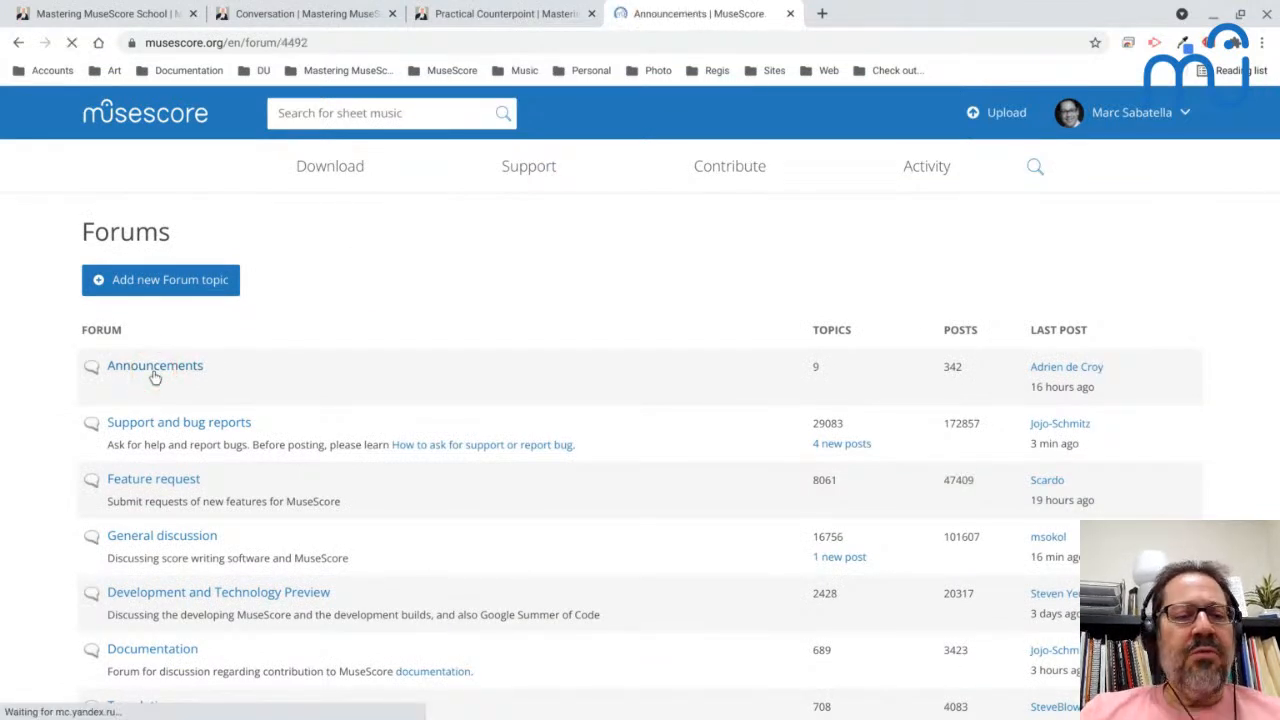
click(160, 393)
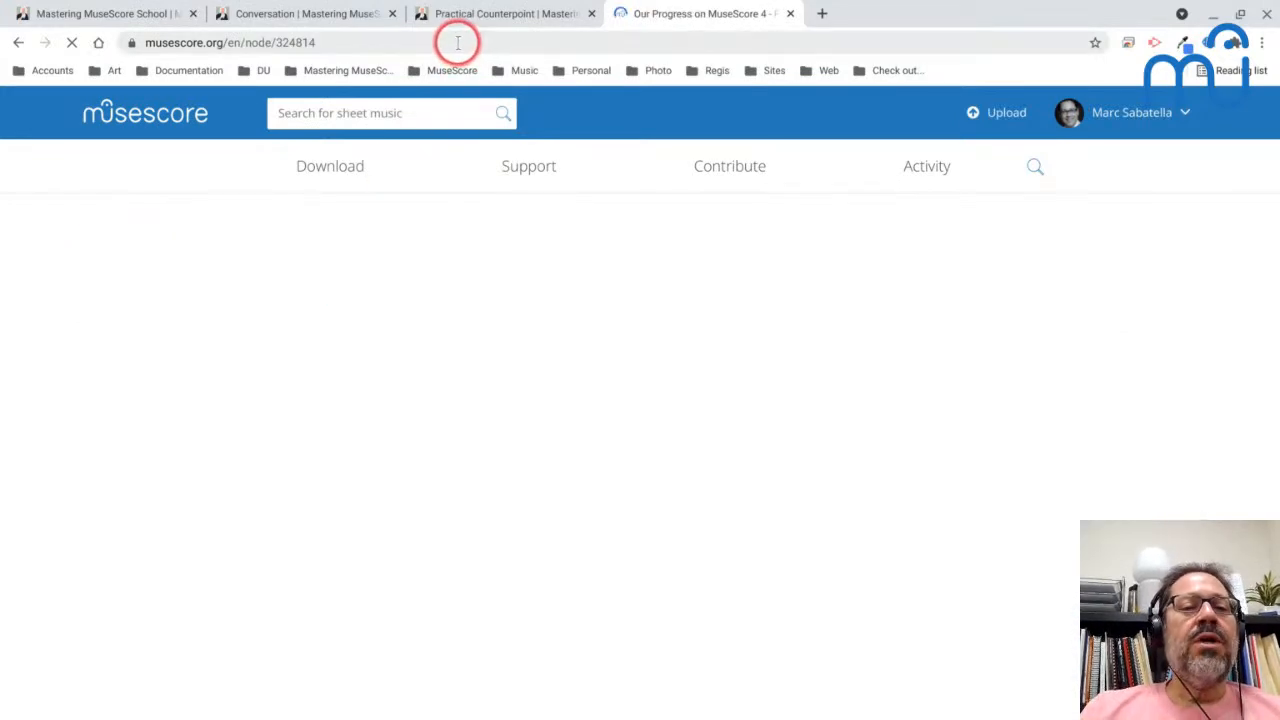
- Copy the progress topic's address and post it in the YouTube Live chat
click(460, 43)
key(ctrl+c)
key(alt+Tab)
key(alt+Tab)
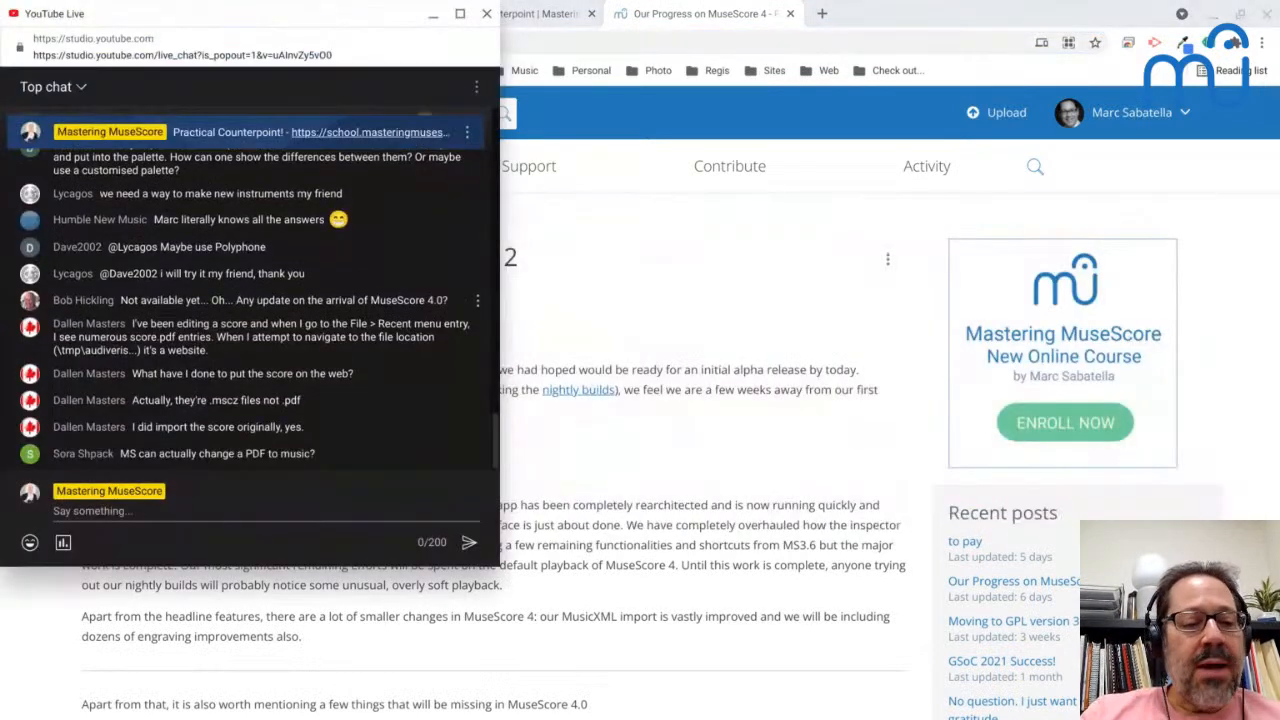
click(139, 513)
key(ctrl+v)
key(Return)
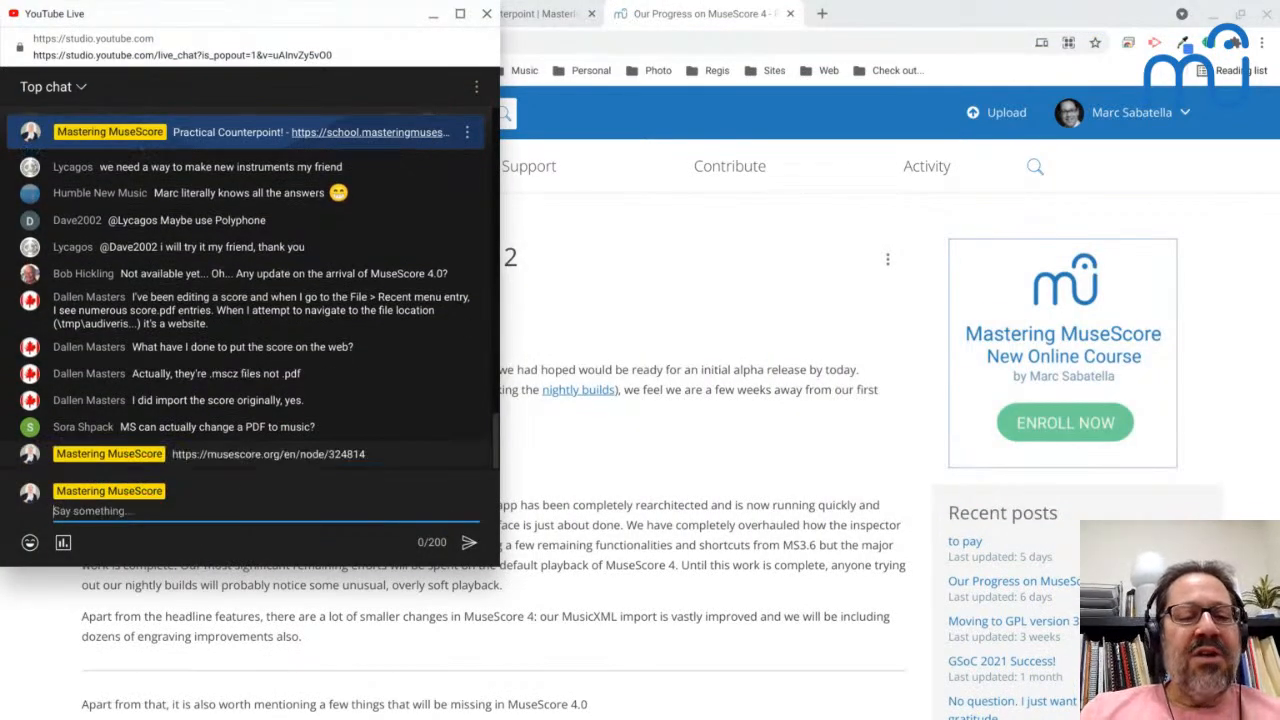
- Return to the MuseScore 4 progress announcement and examine its delayed or removed features, release schedule, and notes on future releases and NotePerformer
key(alt+Tab)
scroll(403, 285, down, 2)
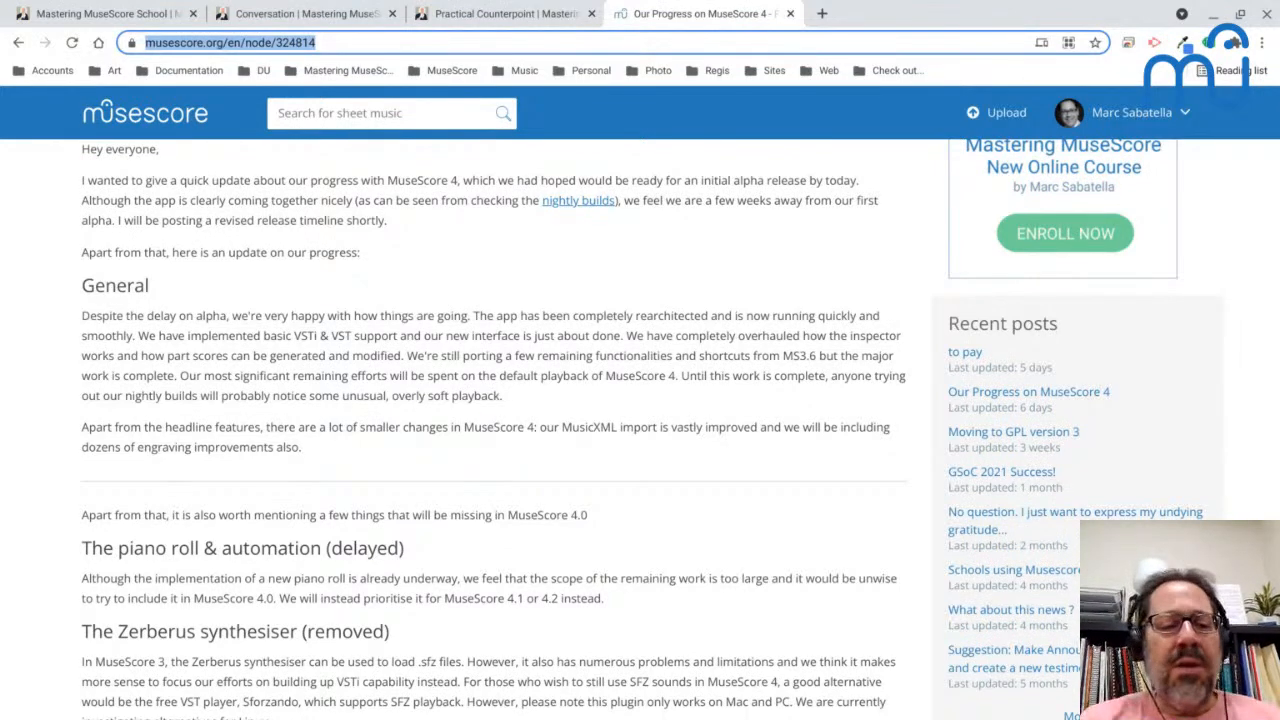
scroll(490, 430, down, 5)
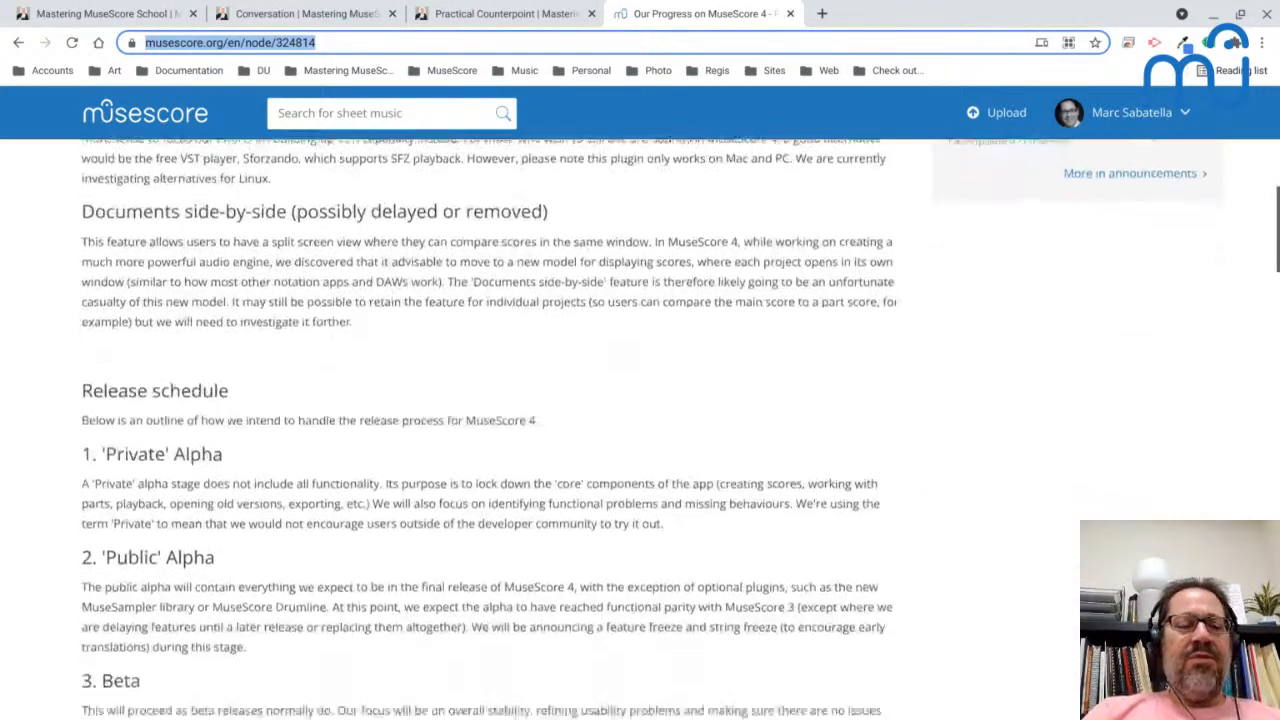
scroll(134, 523, down, 1)
scroll(134, 523, down, 2)
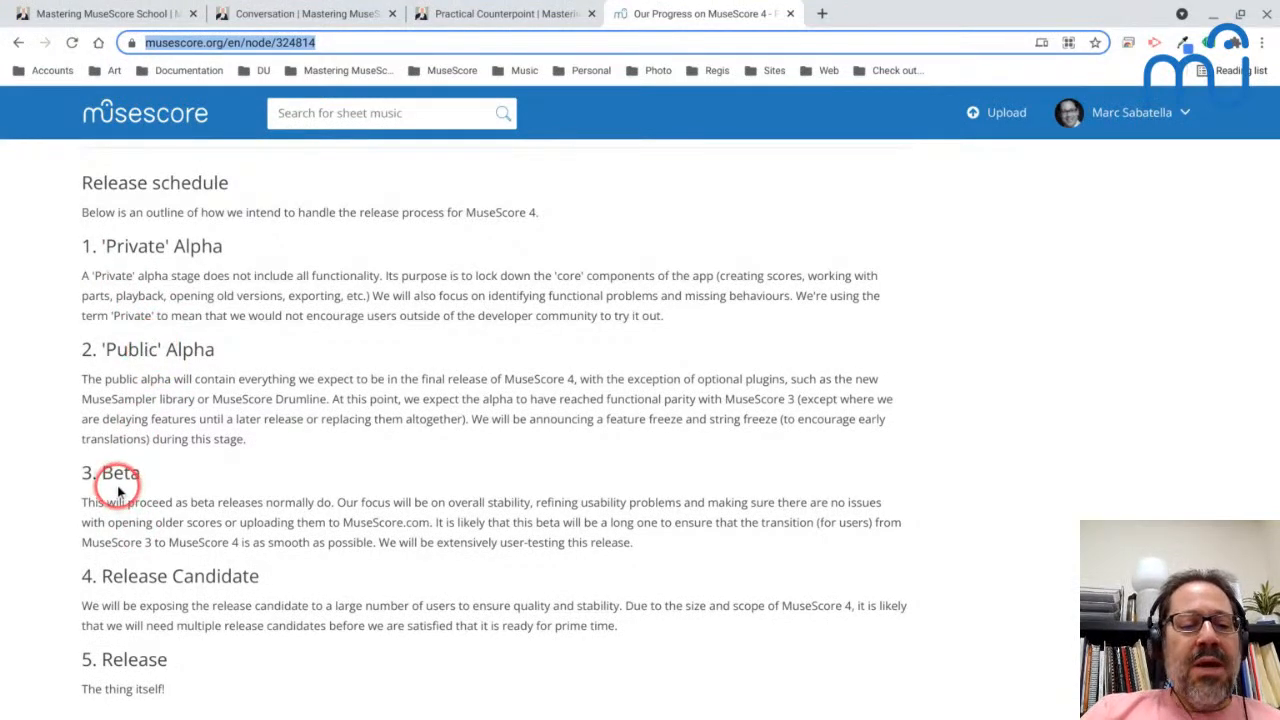
scroll(118, 490, down, 1)
scroll(116, 488, down, 2)
scroll(128, 496, down, 3)
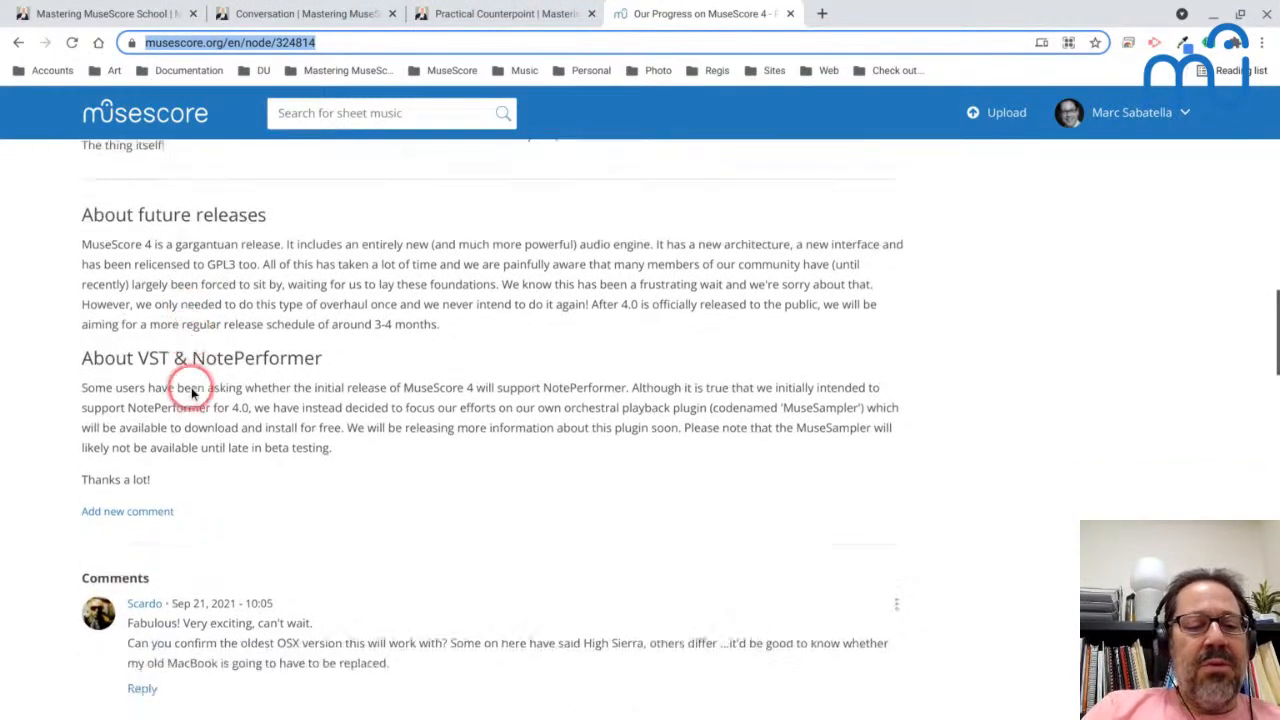
scroll(190, 390, up, 1)
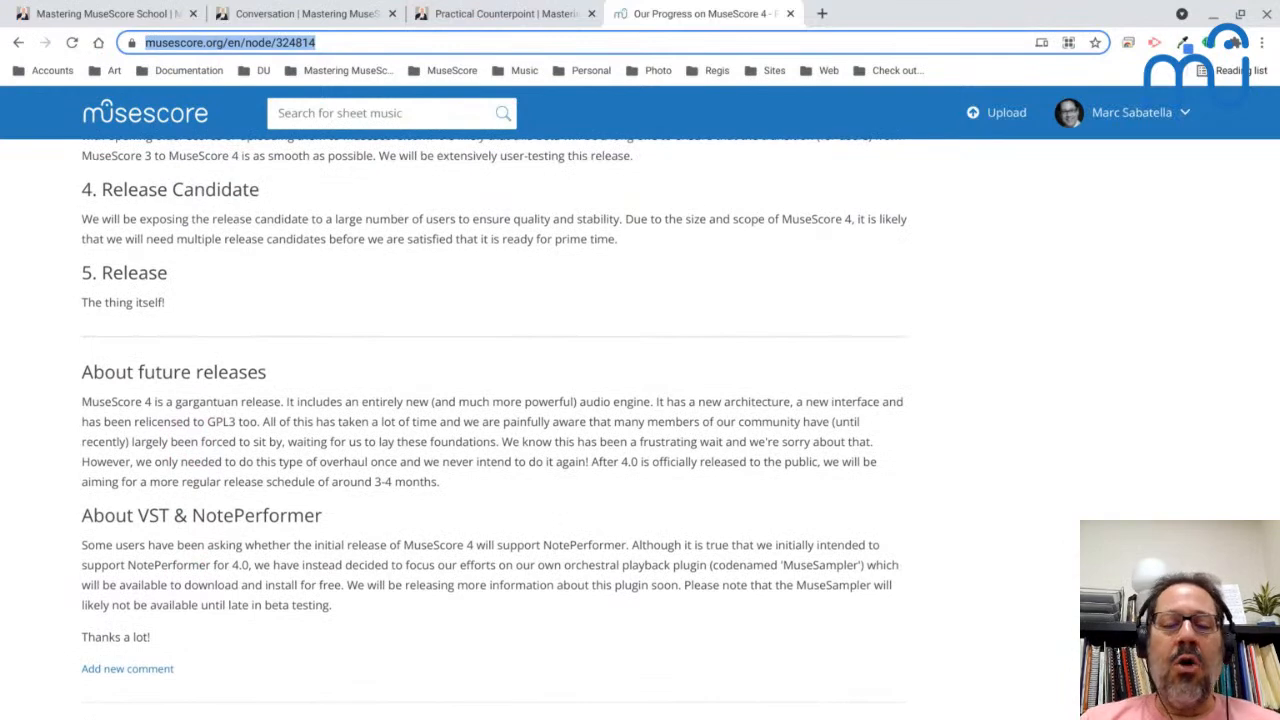
scroll(490, 420, up, 8)
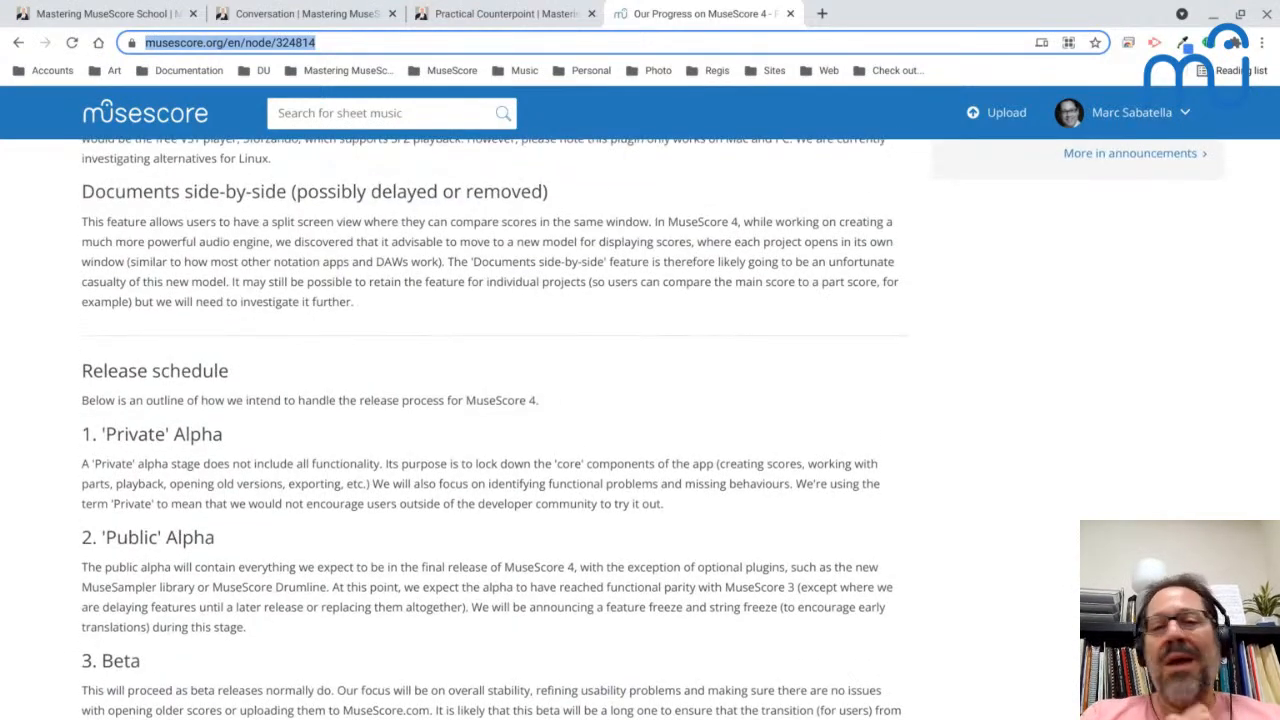
scroll(490, 420, down, 3)
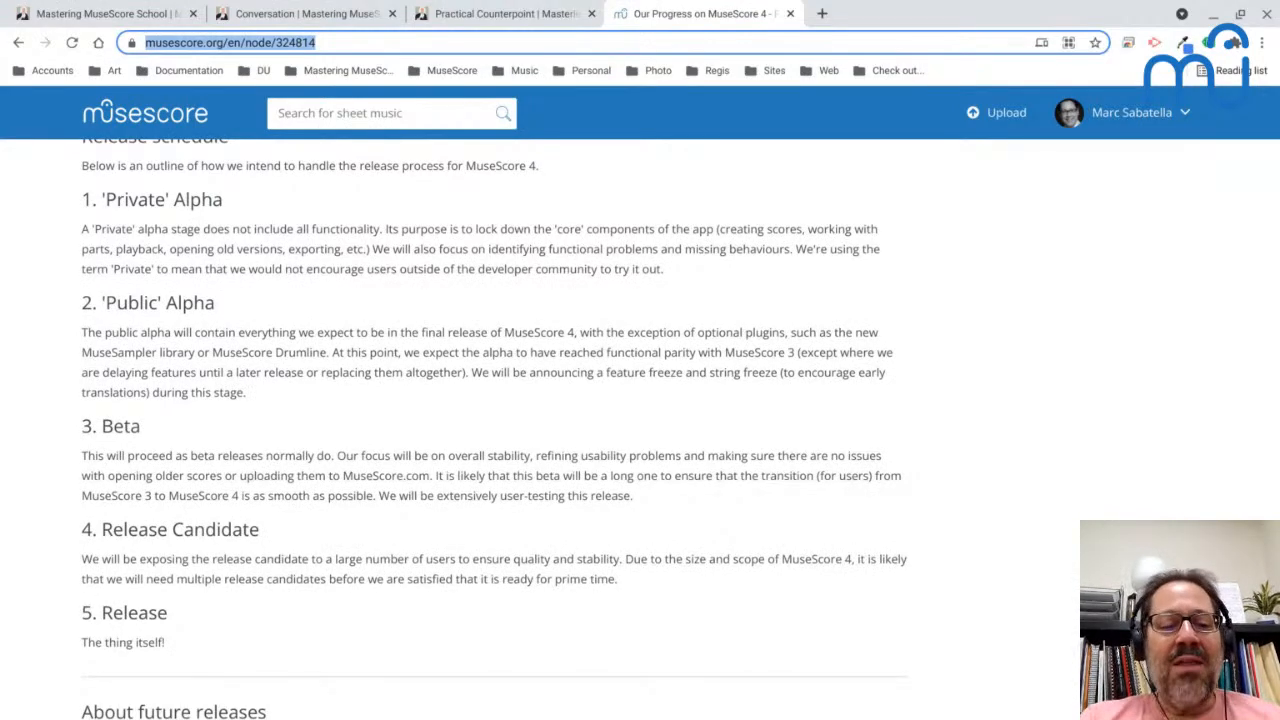
scroll(490, 420, down, 7)
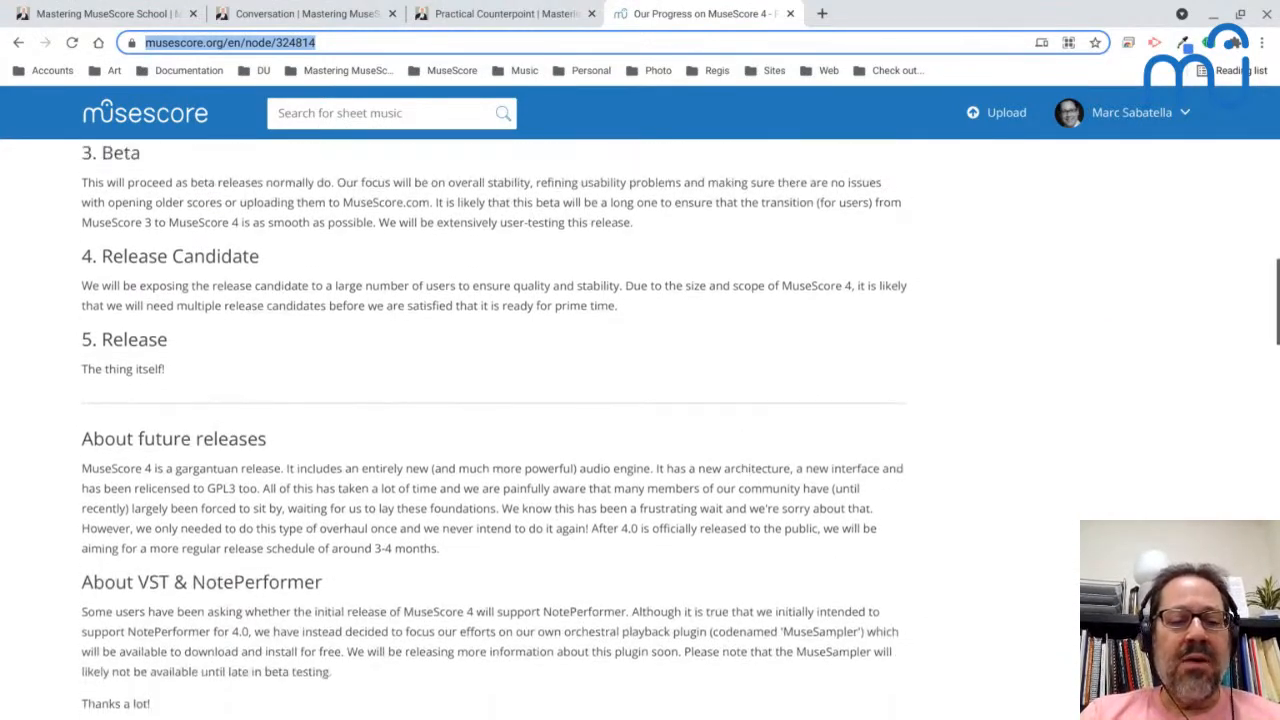
scroll(490, 420, up, 12)
scroll(490, 420, up, 3)
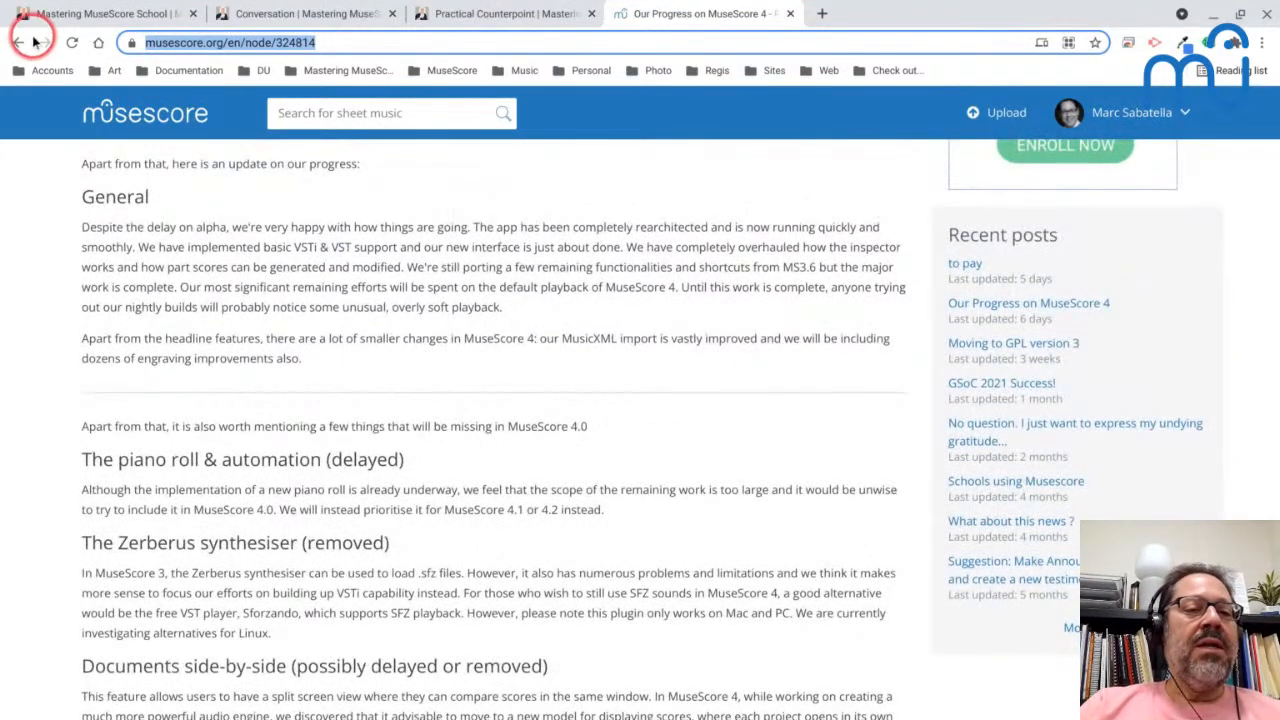
- Switch to MuseScore 3 and start a PDF import, opening the musescore.com import page in the browser
key(alt+Tab)
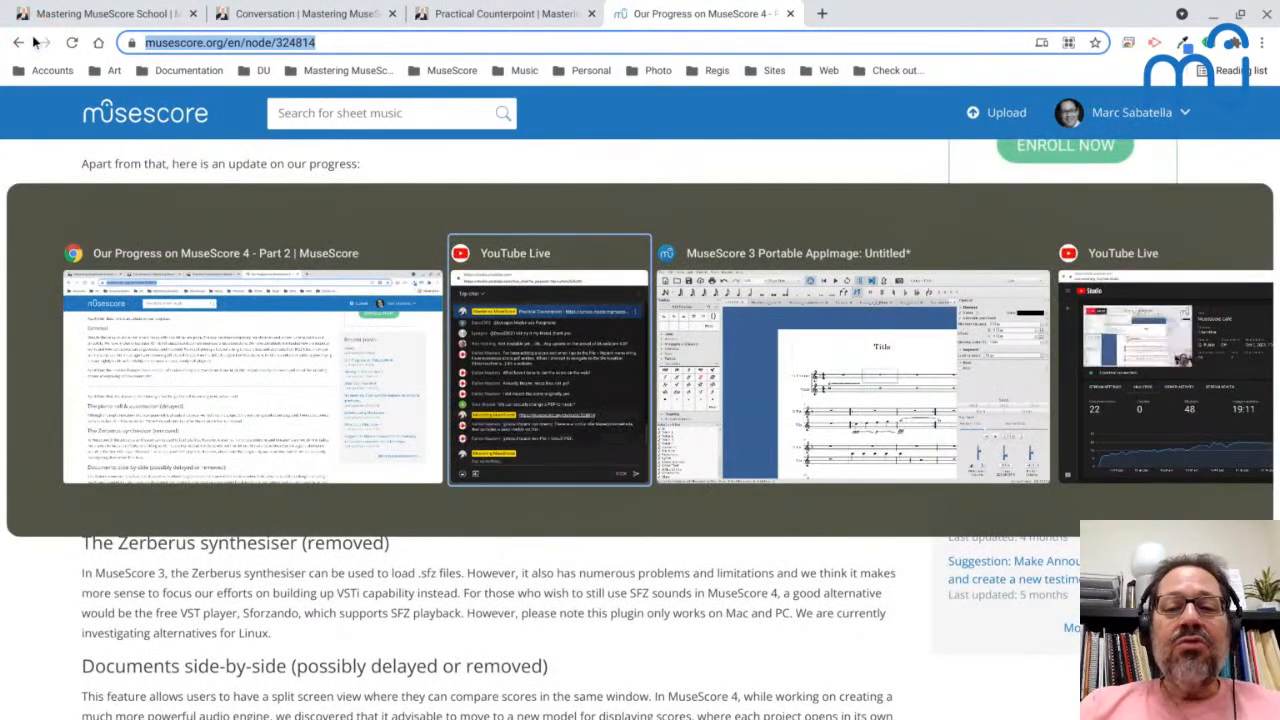
key(alt+Tab)
click(16, 40)
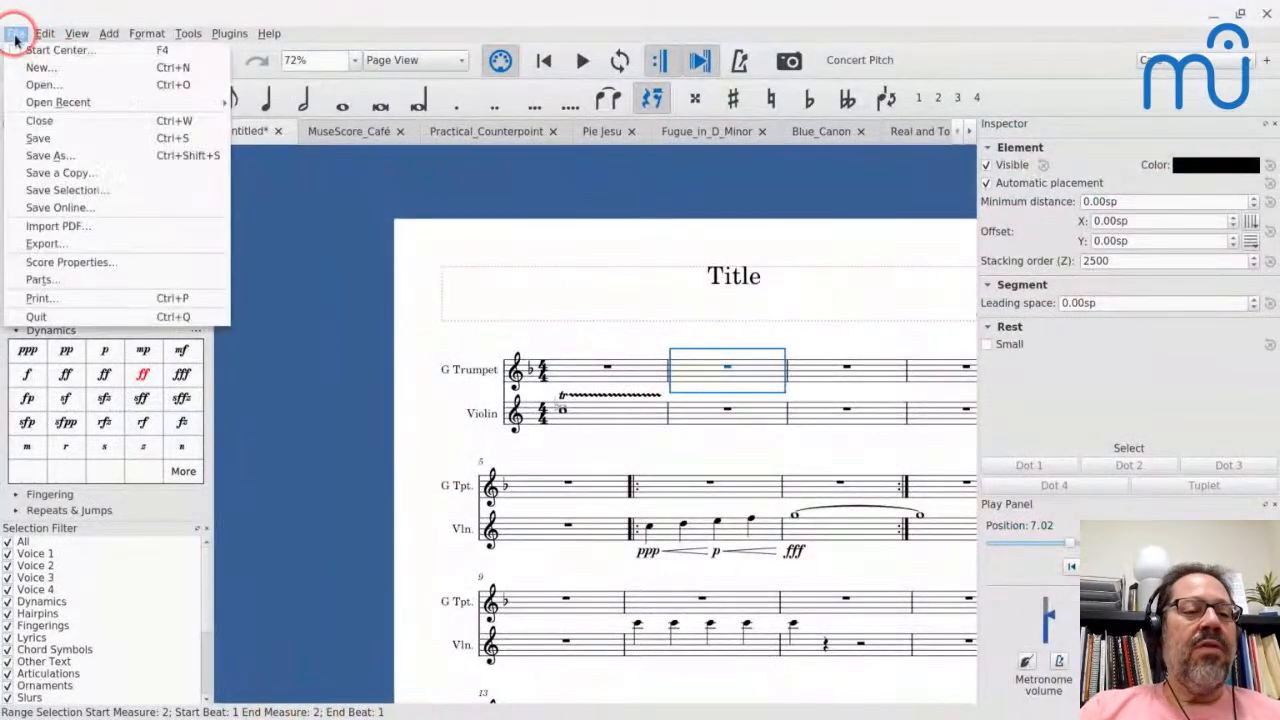
click(48, 236)
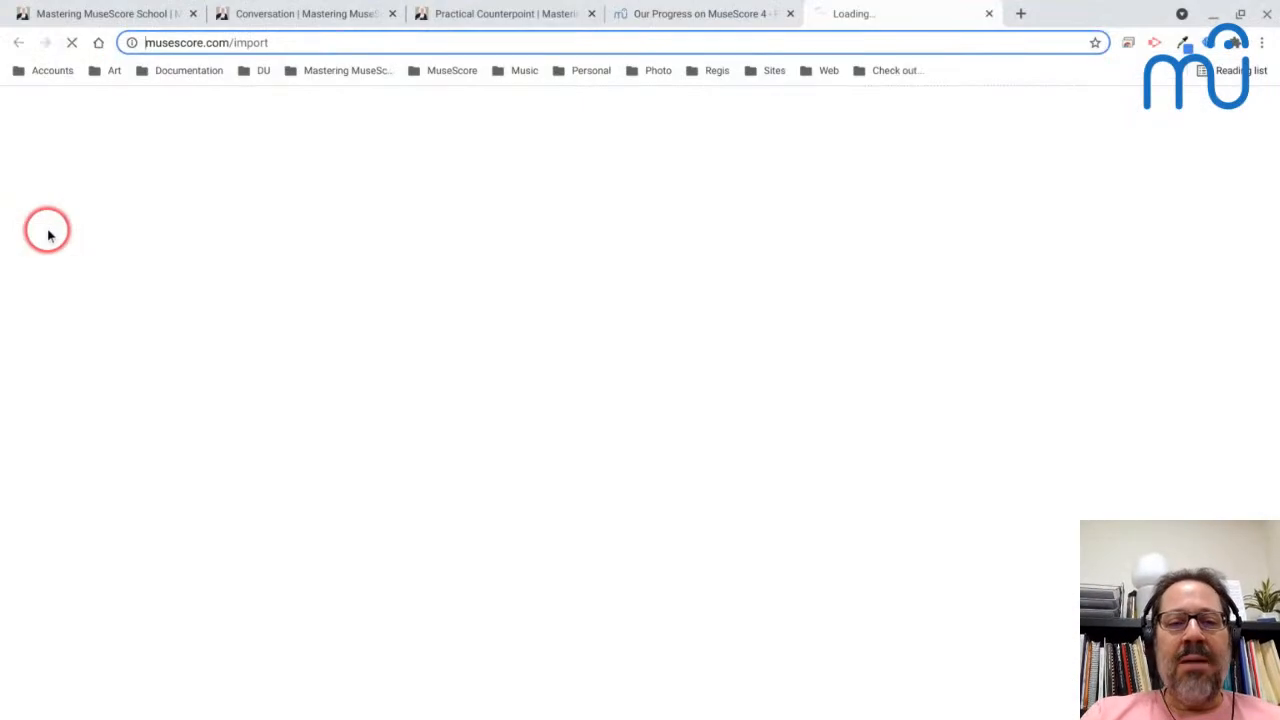
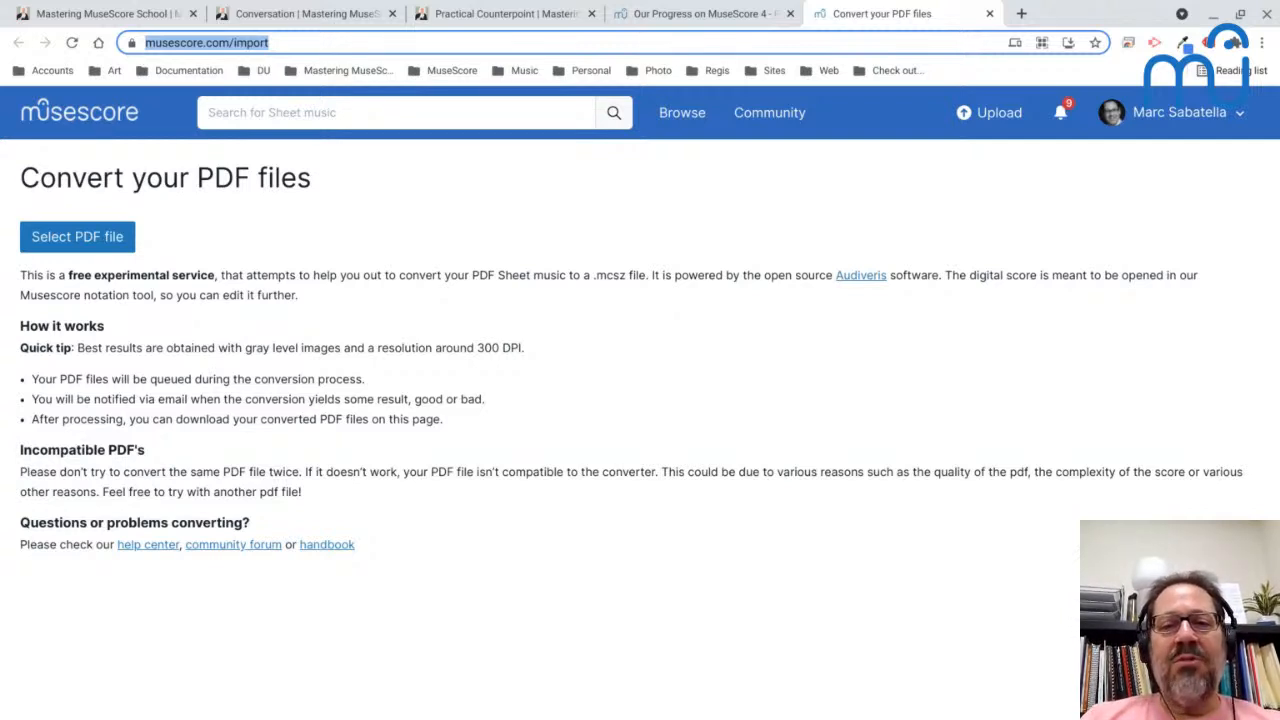
- Upload Reunion-36.pdf from the Scores folder to the PDF conversion service
click(86, 244)
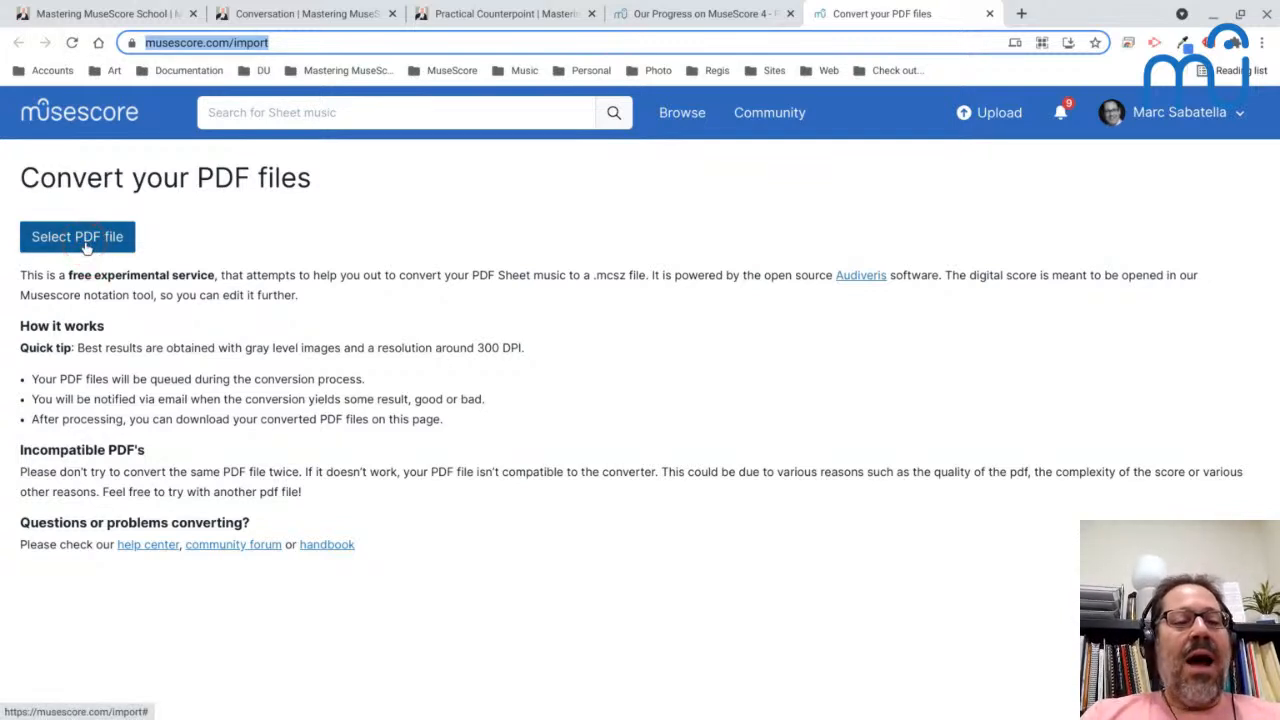
click(86, 244)
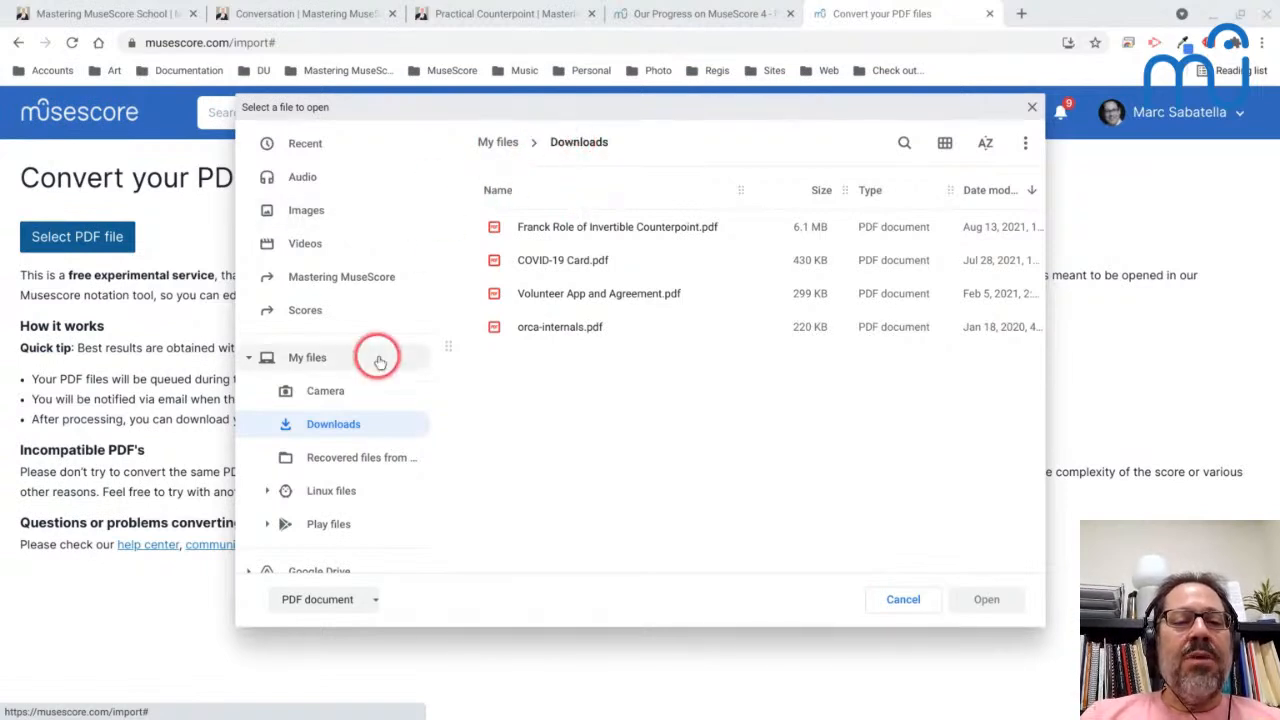
click(308, 314)
scroll(594, 378, down, 3)
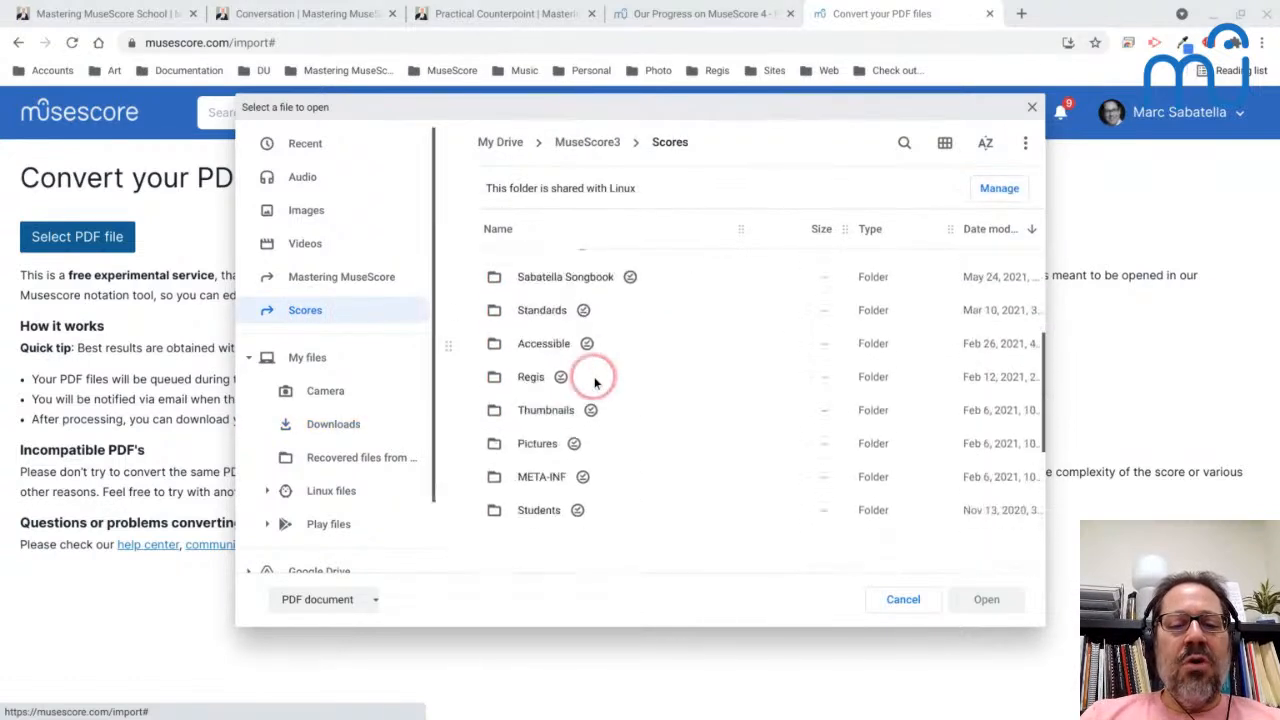
scroll(594, 382, down, 3)
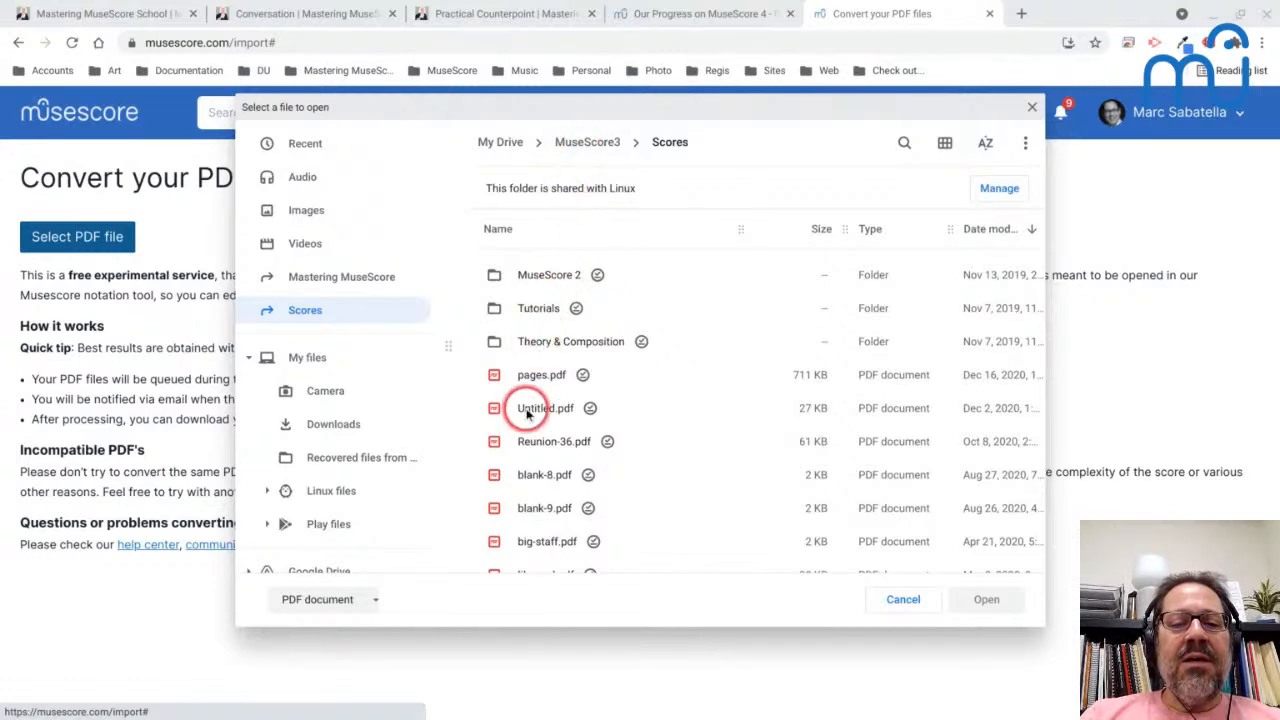
double_click(535, 442)
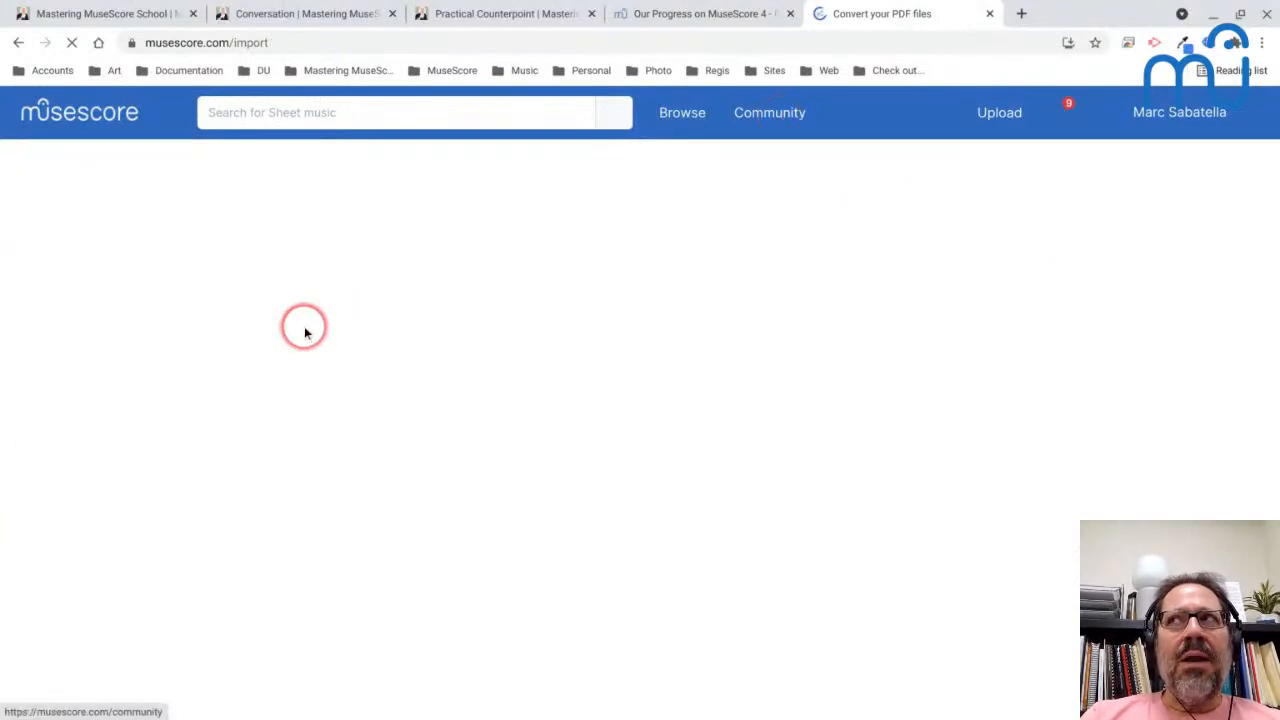
- Refresh the conversion page and save the converted Reunion-36 score in the Test folder under its suggested file name
click(91, 245)
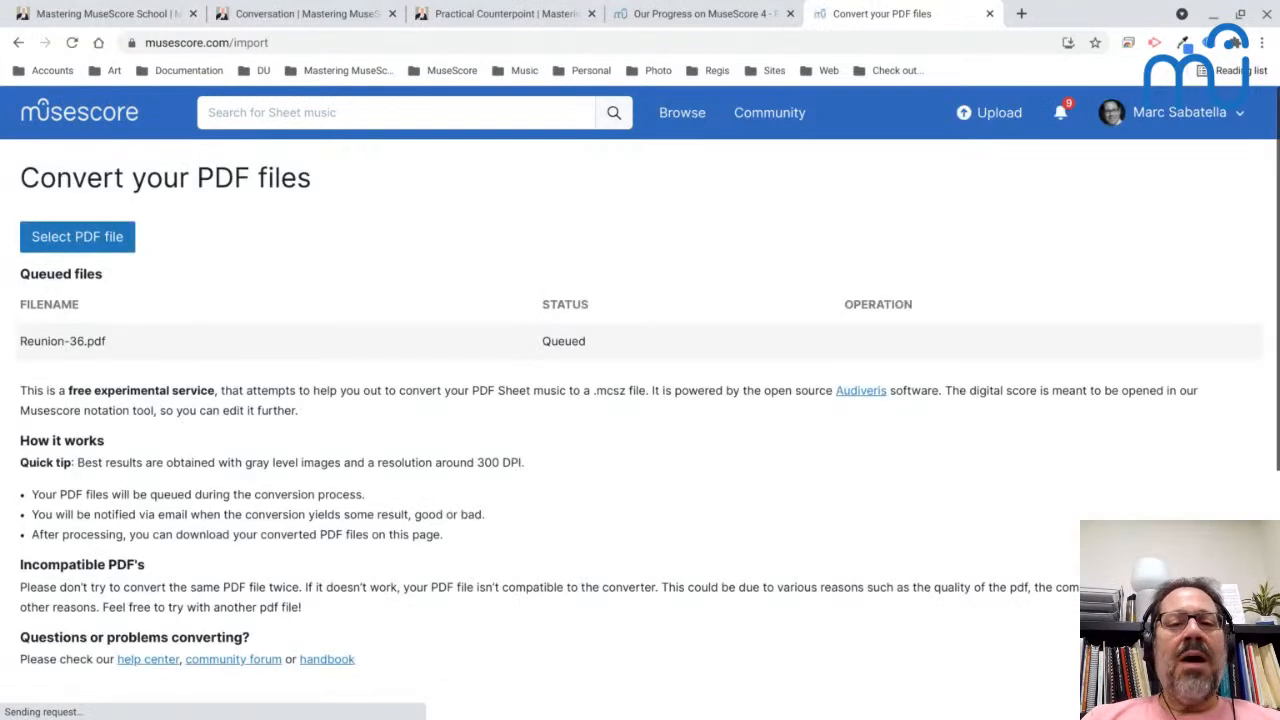
click(258, 398)
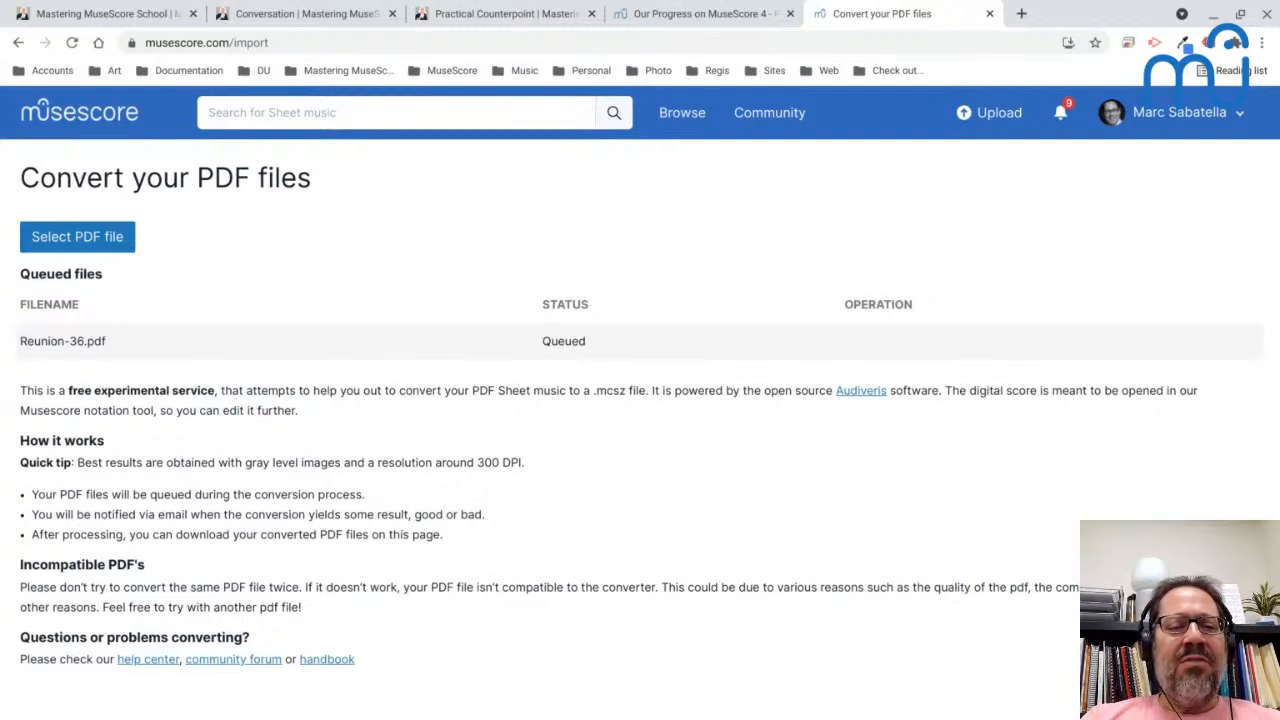
key(F5)
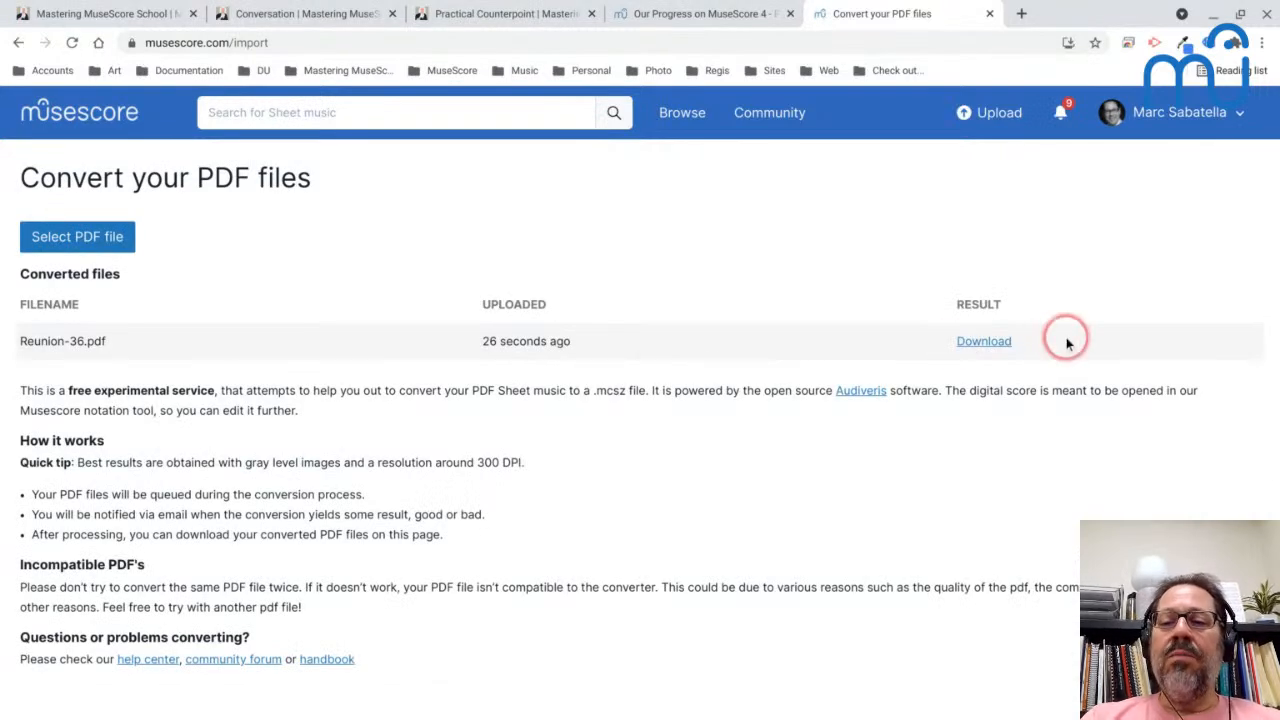
click(978, 343)
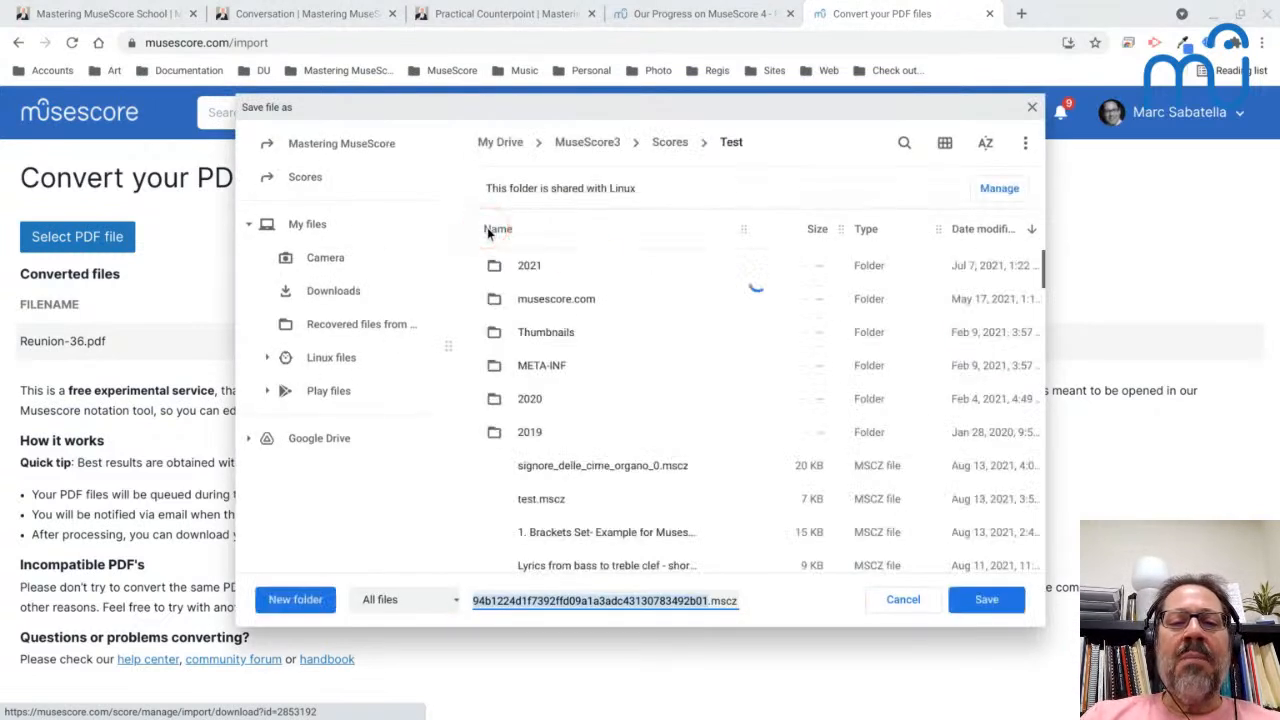
click(986, 599)
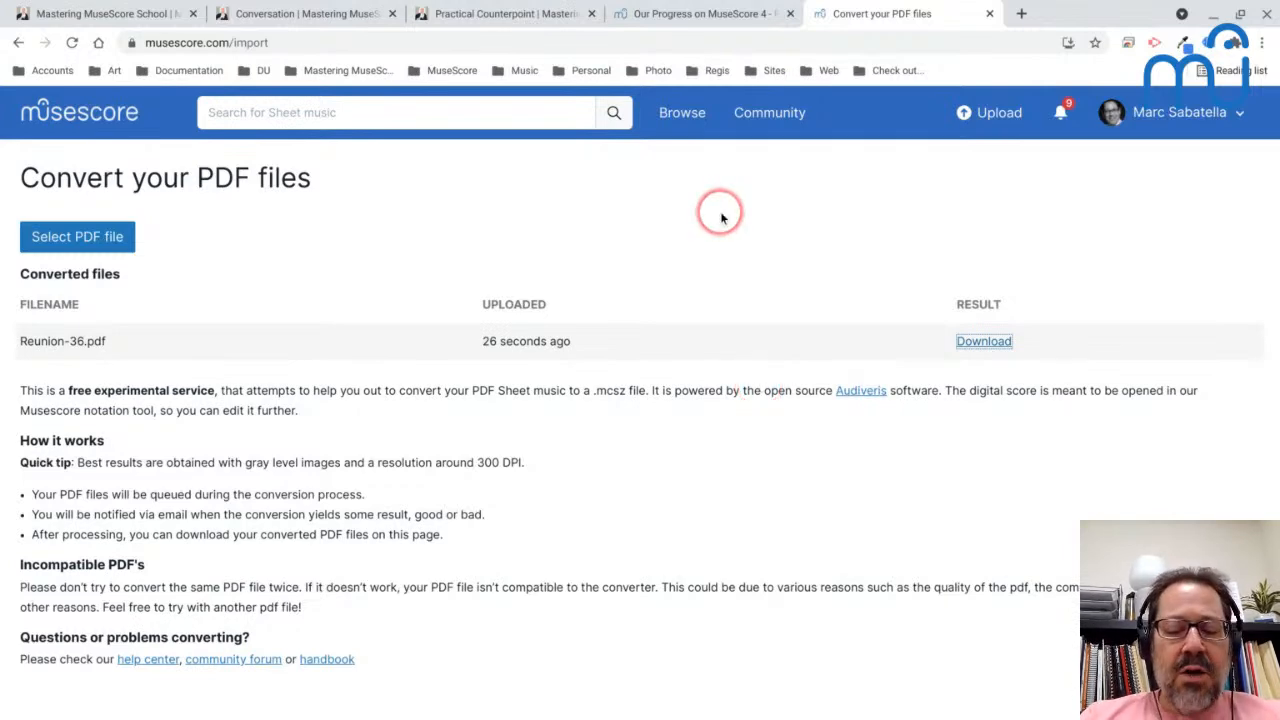
- Switch to MuseScore 3 and open the original Reunion-36.mscz from the Scores folder
key(alt+Tab)
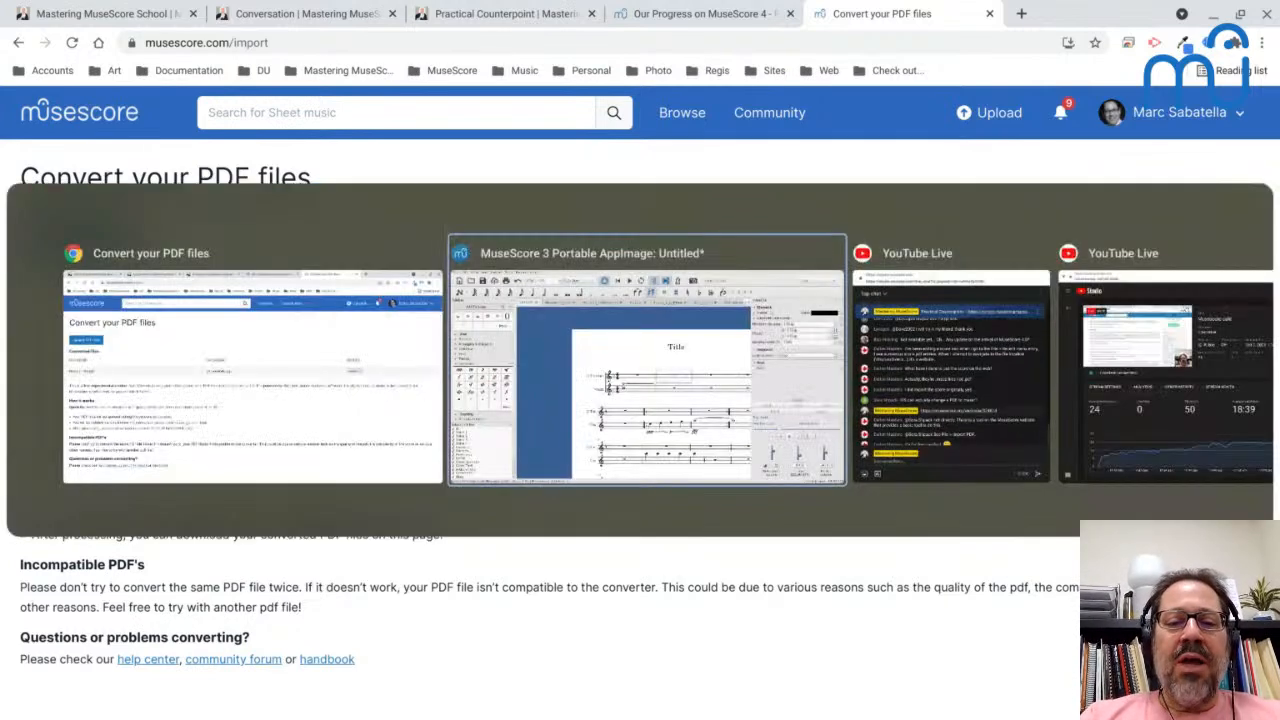
key(ctrl+o)
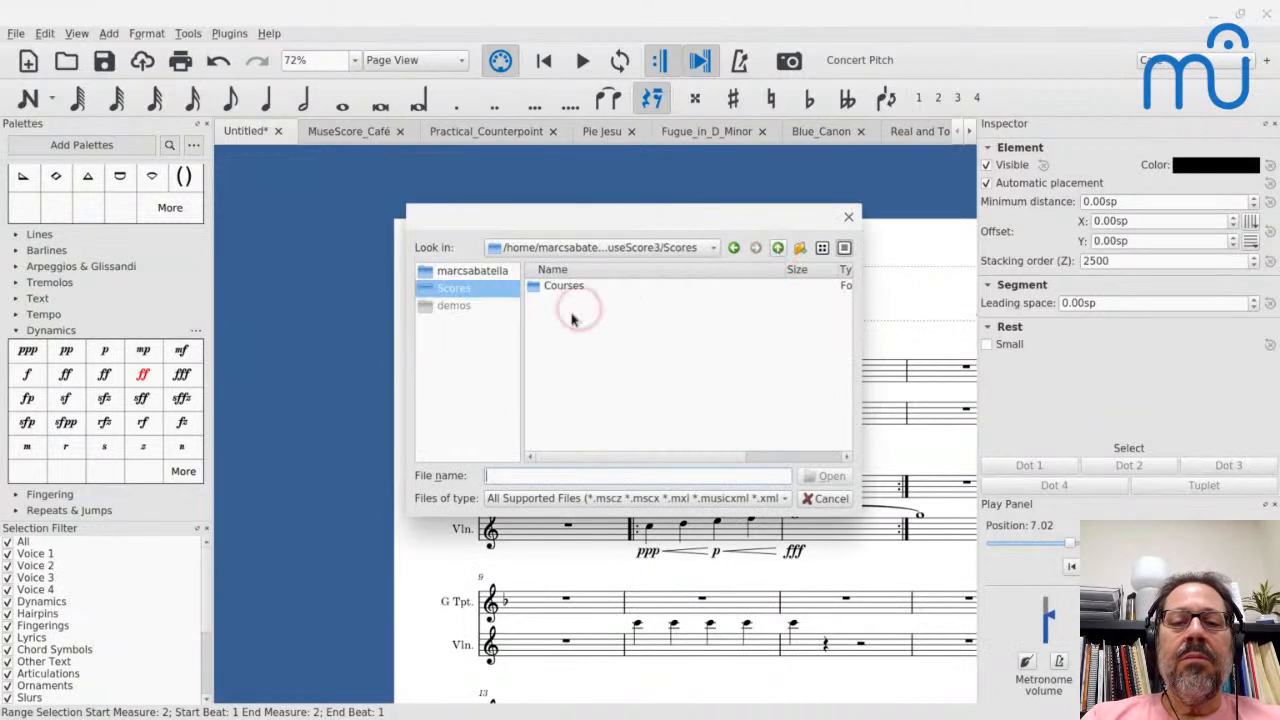
scroll(562, 402, down, 2)
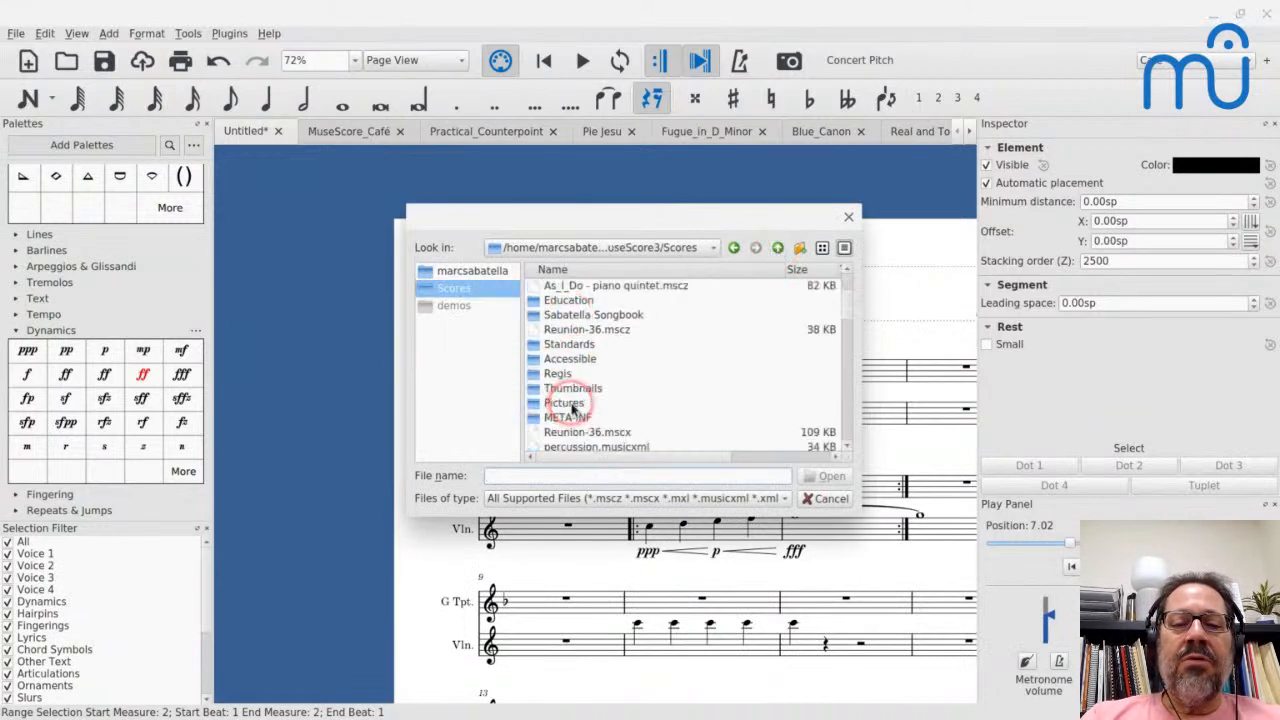
click(560, 329)
key(Return)
key(Return)
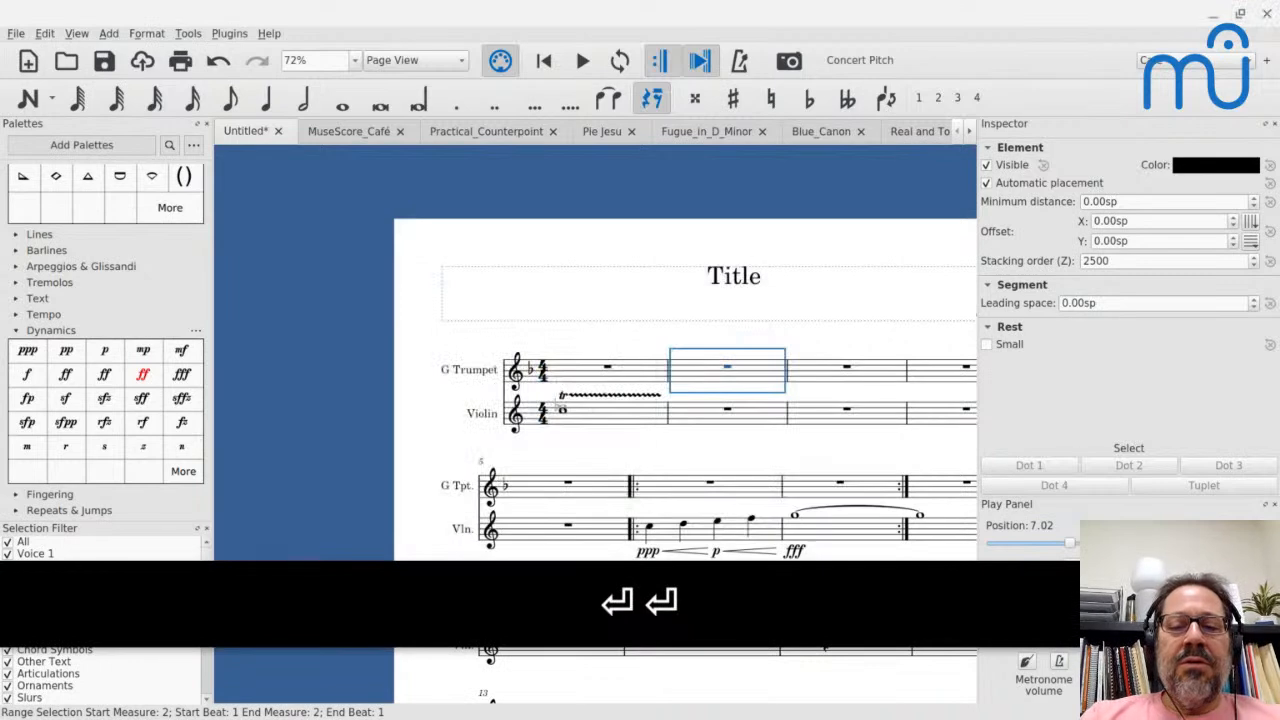
key(ctrl+o)
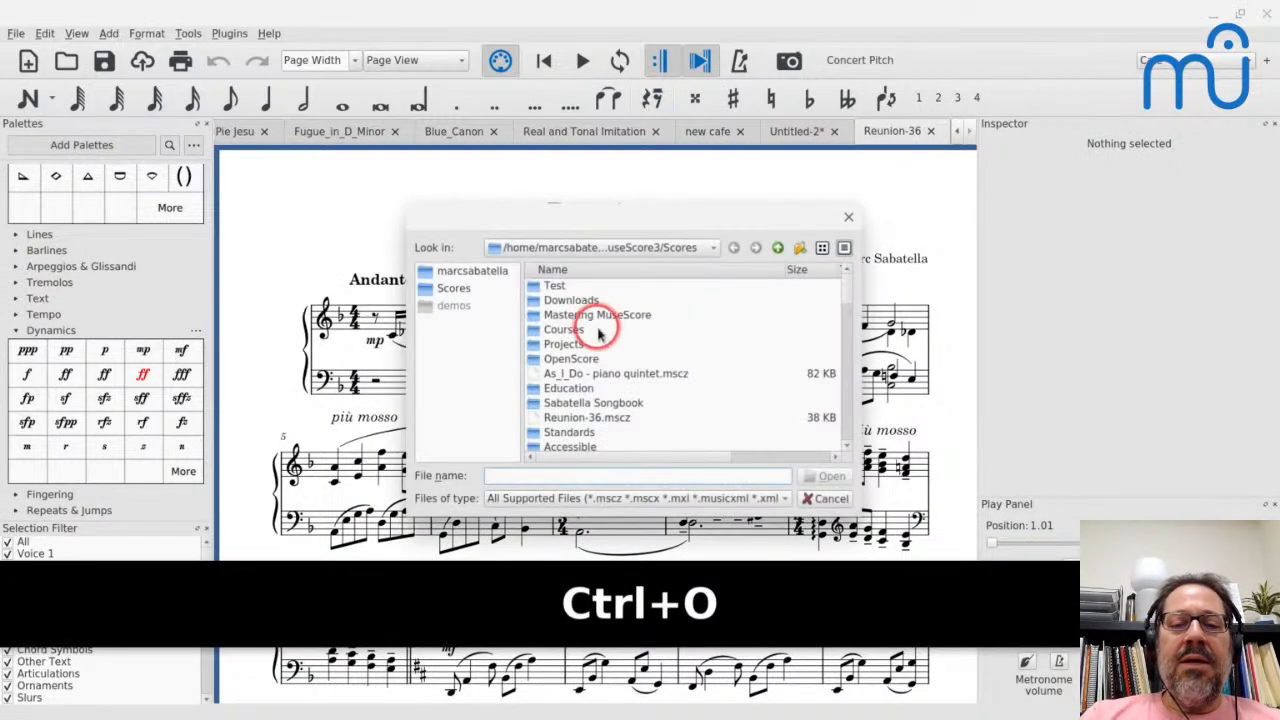
click(557, 287)
double_click(557, 287)
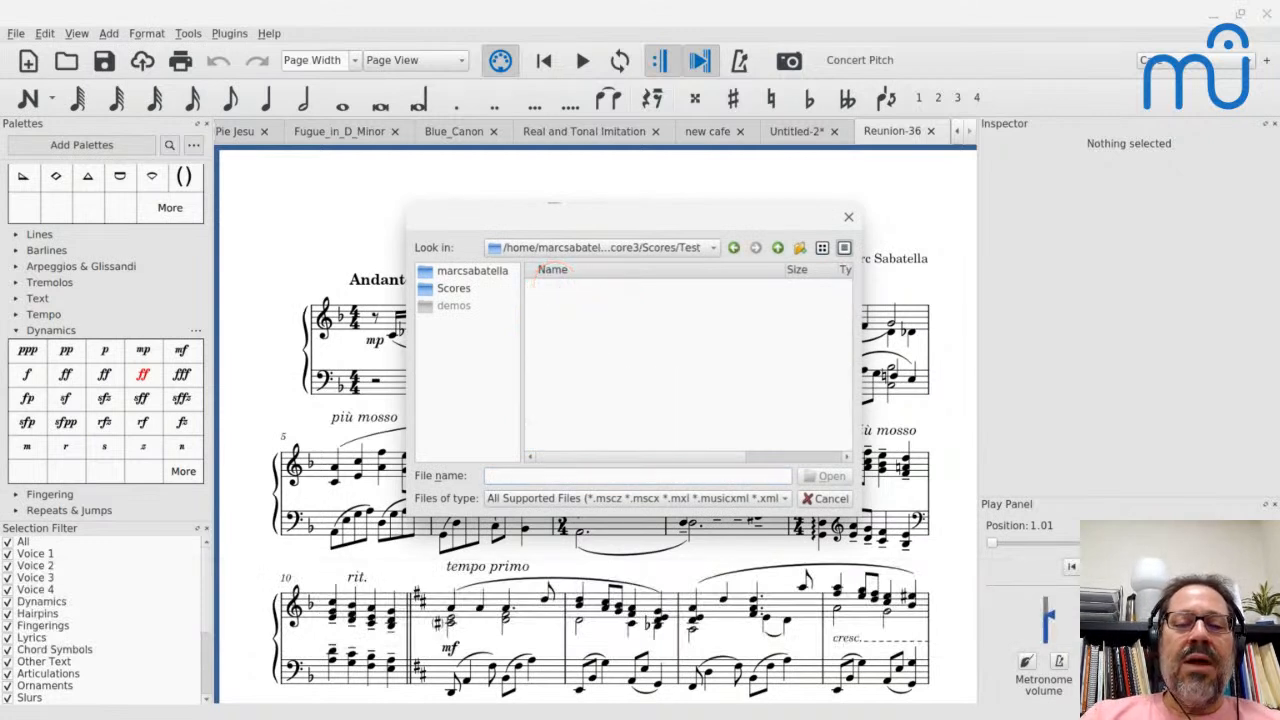
click(558, 286)
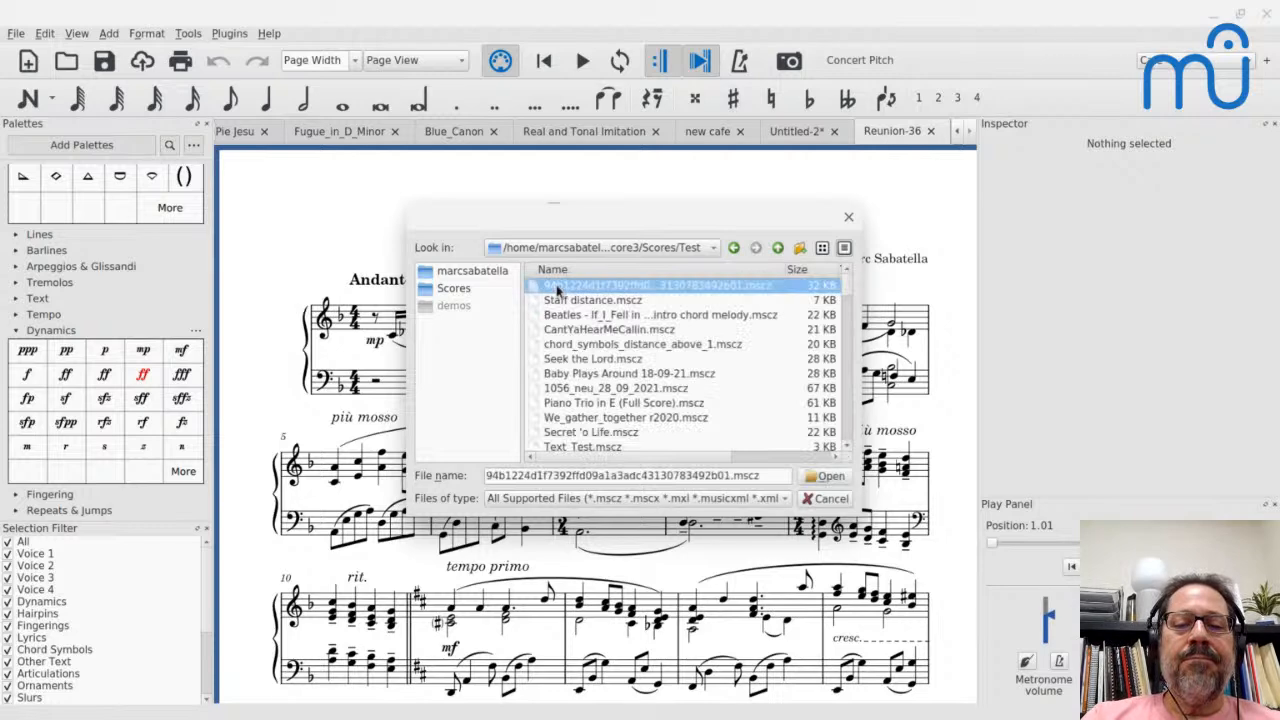
key(Return)
key(Return)
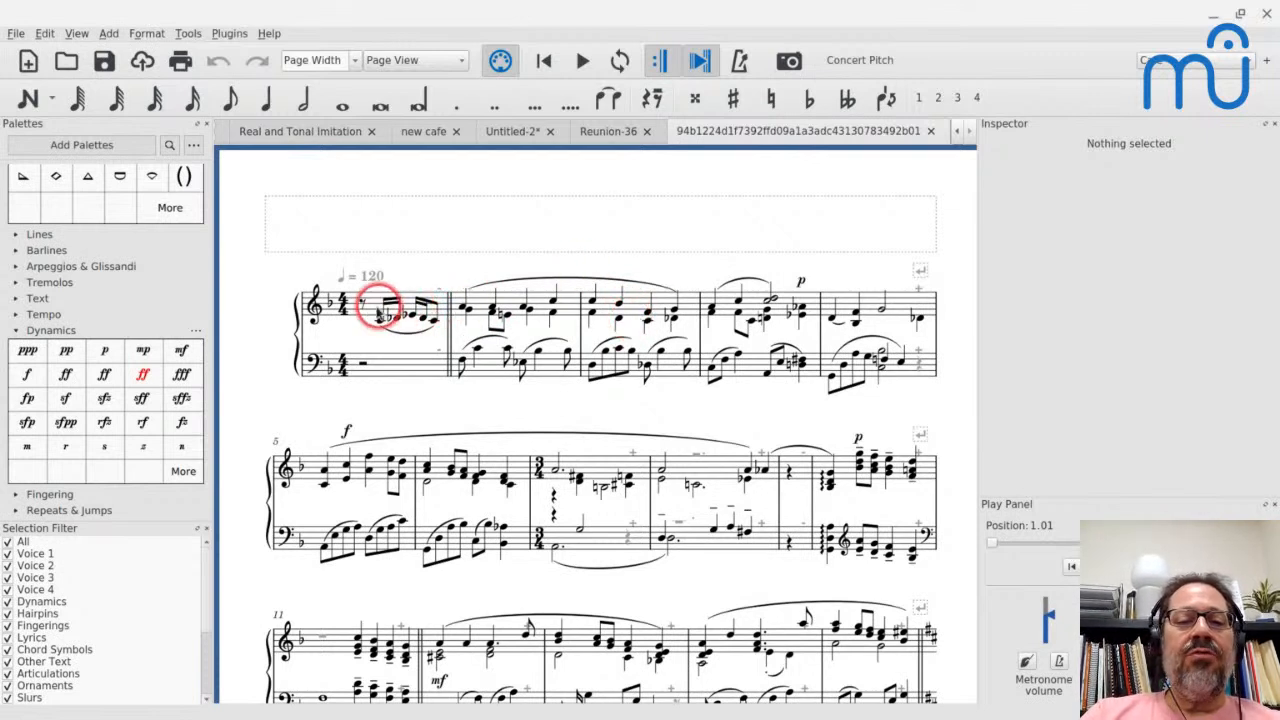
- Play the converted score from its opening eighth rest through the first system, then stop playback
click(360, 304)
key(space)
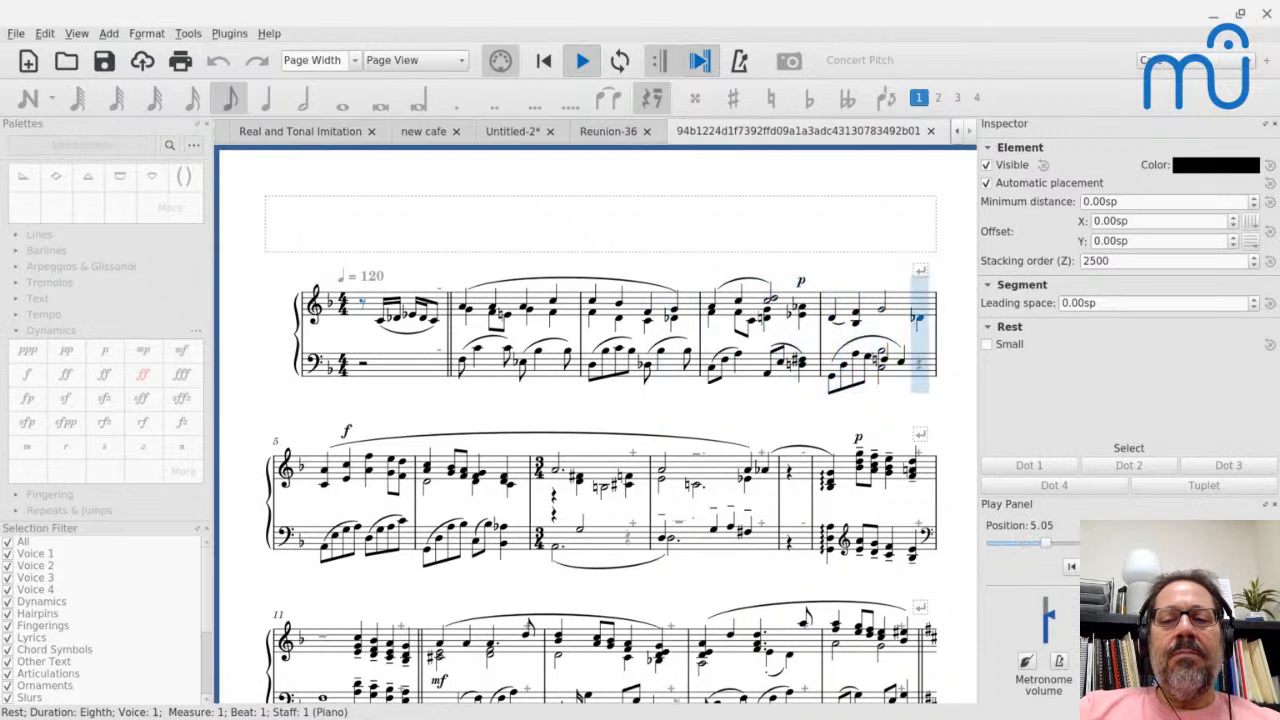
key(space)
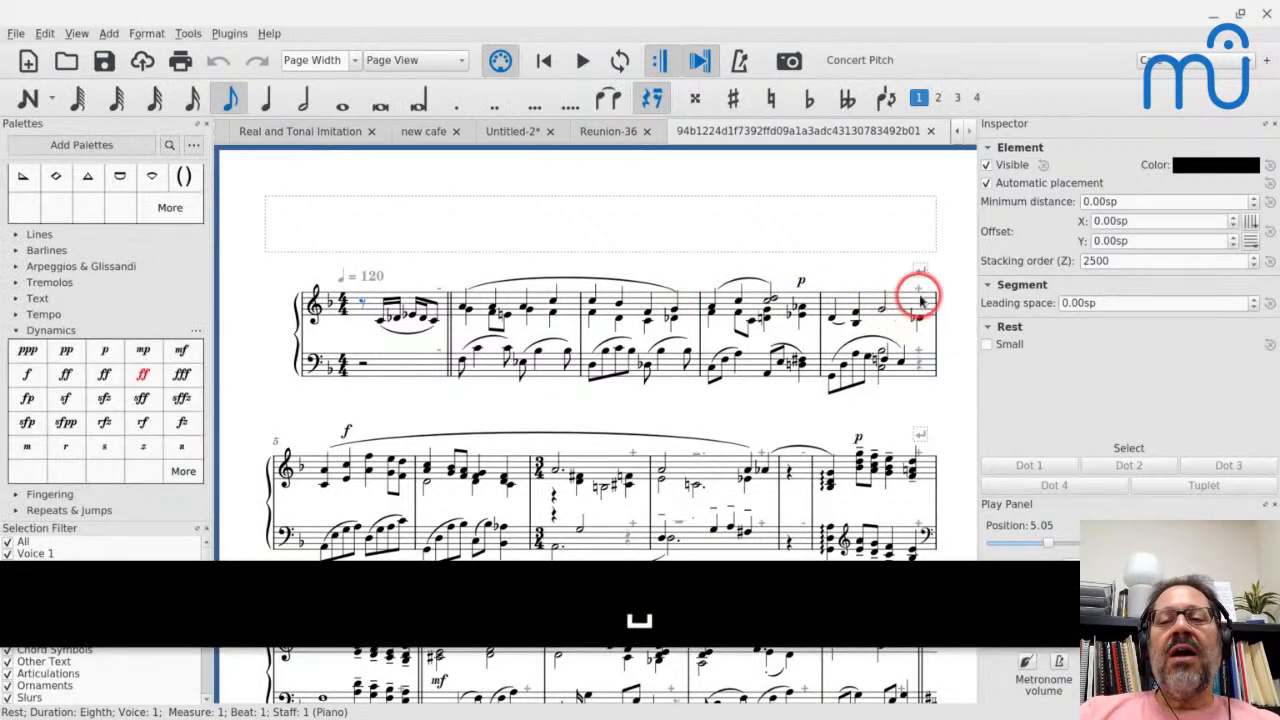
- Return to the original Reunion-36 score and inspect the F3 quarter note in the bass chord below "poco rit."
click(596, 134)
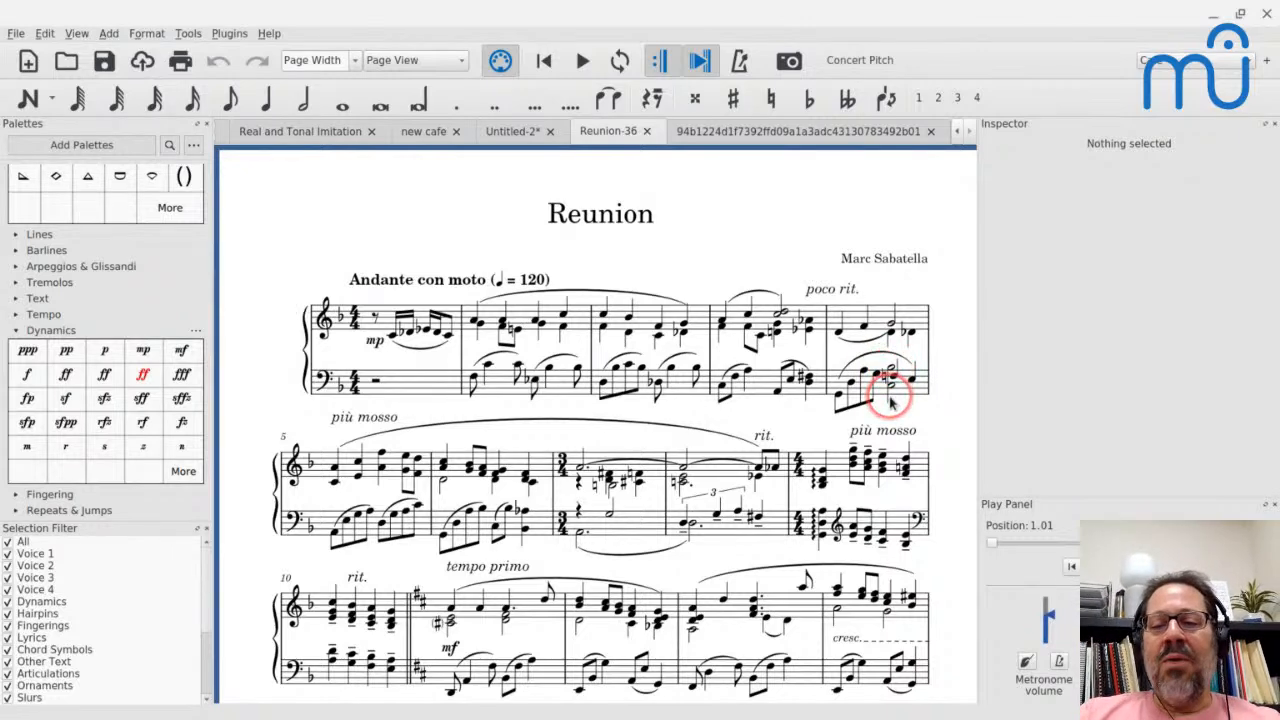
scroll(888, 370, up, 3)
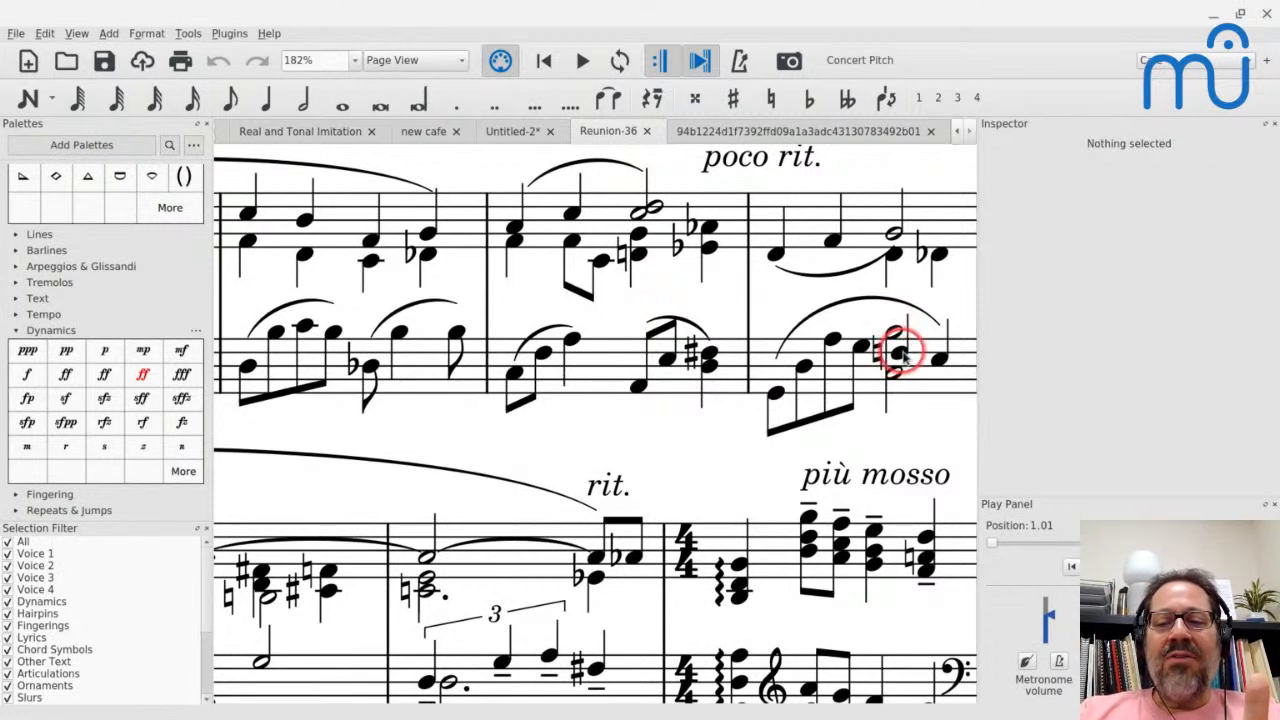
click(900, 355)
click(1128, 220)
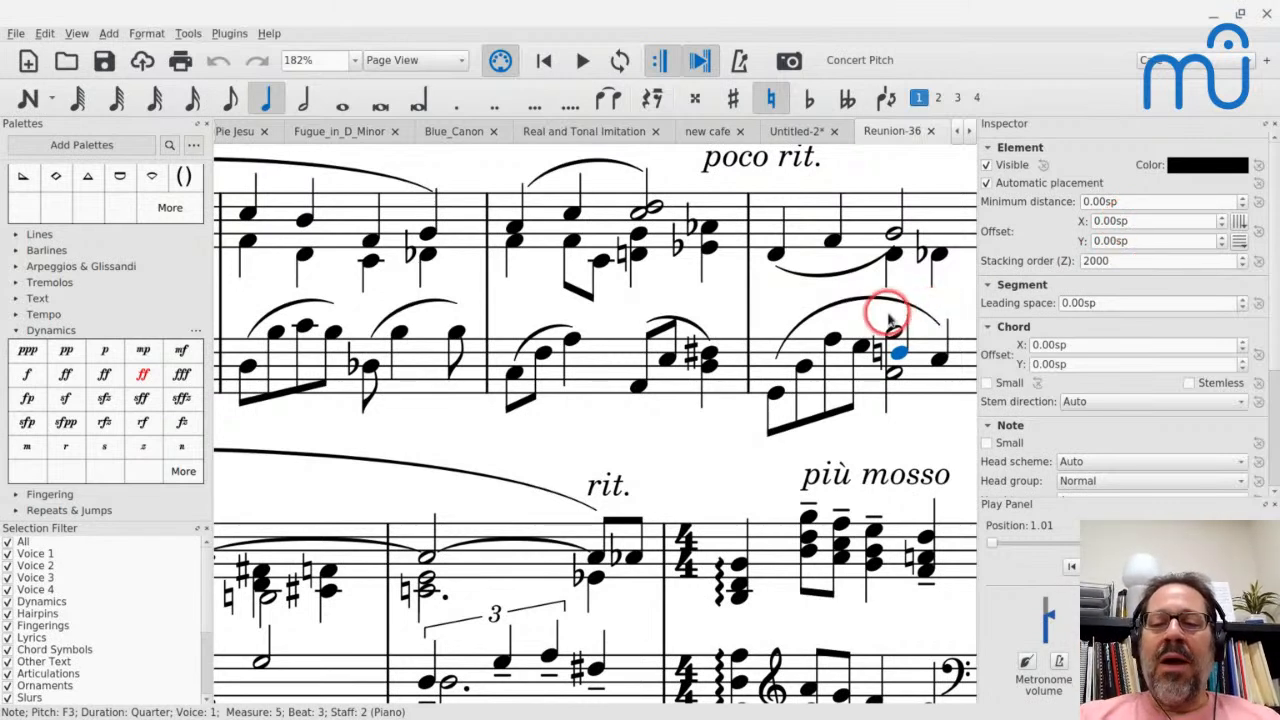
scroll(897, 358, right, 3)
scroll(643, 414, down, 3)
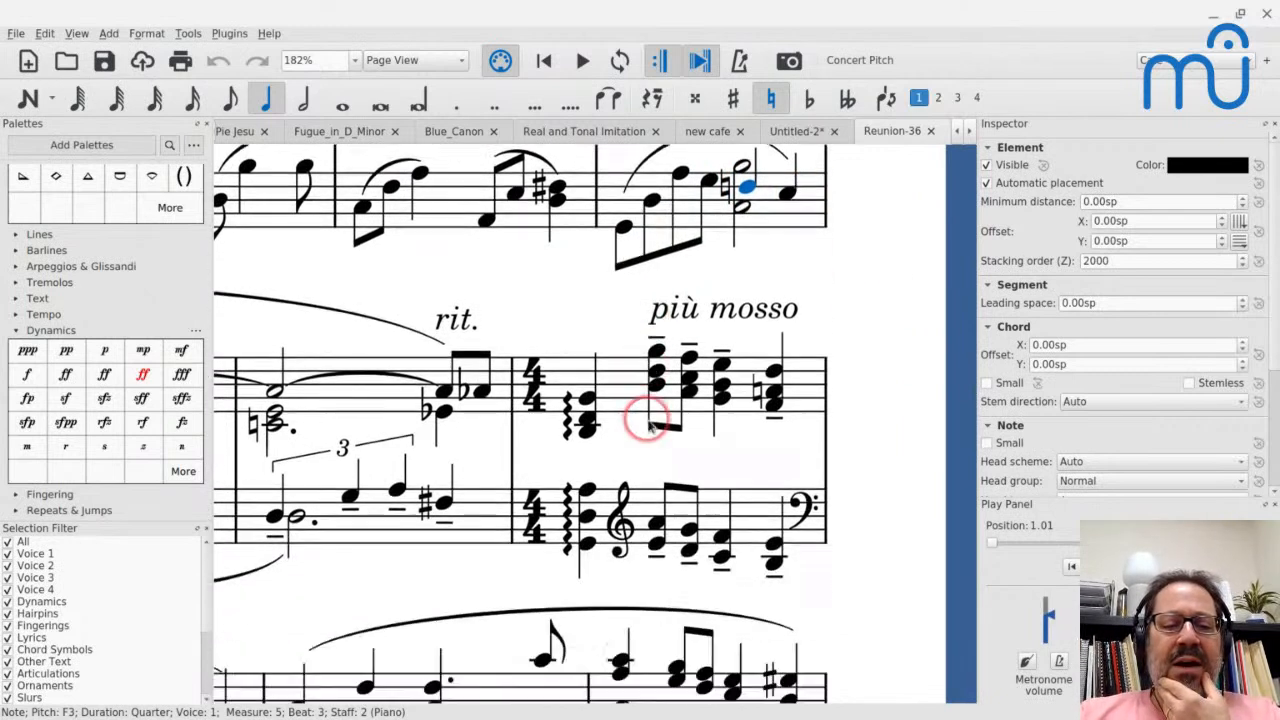
- Inspect the chord offset of the voice 4 B3 half note in the first 3/4 measure of the original score
scroll(648, 425, left, 3)
scroll(478, 495, left, 2)
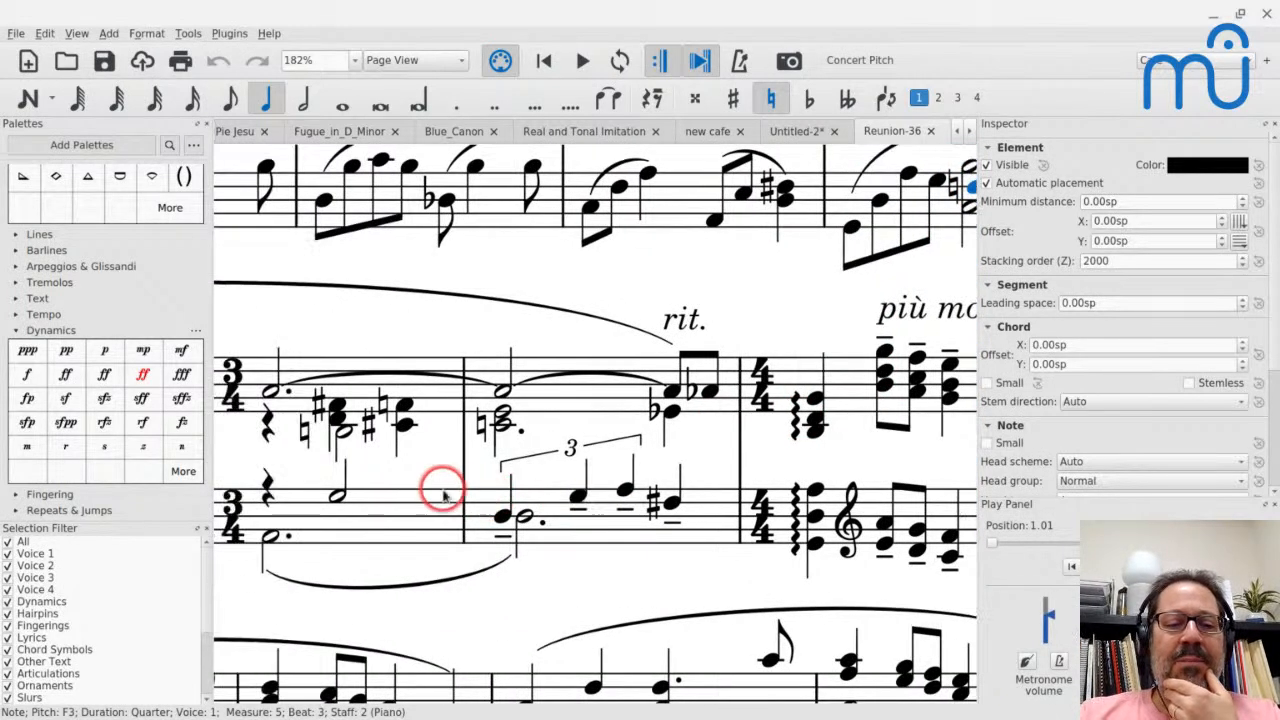
click(346, 432)
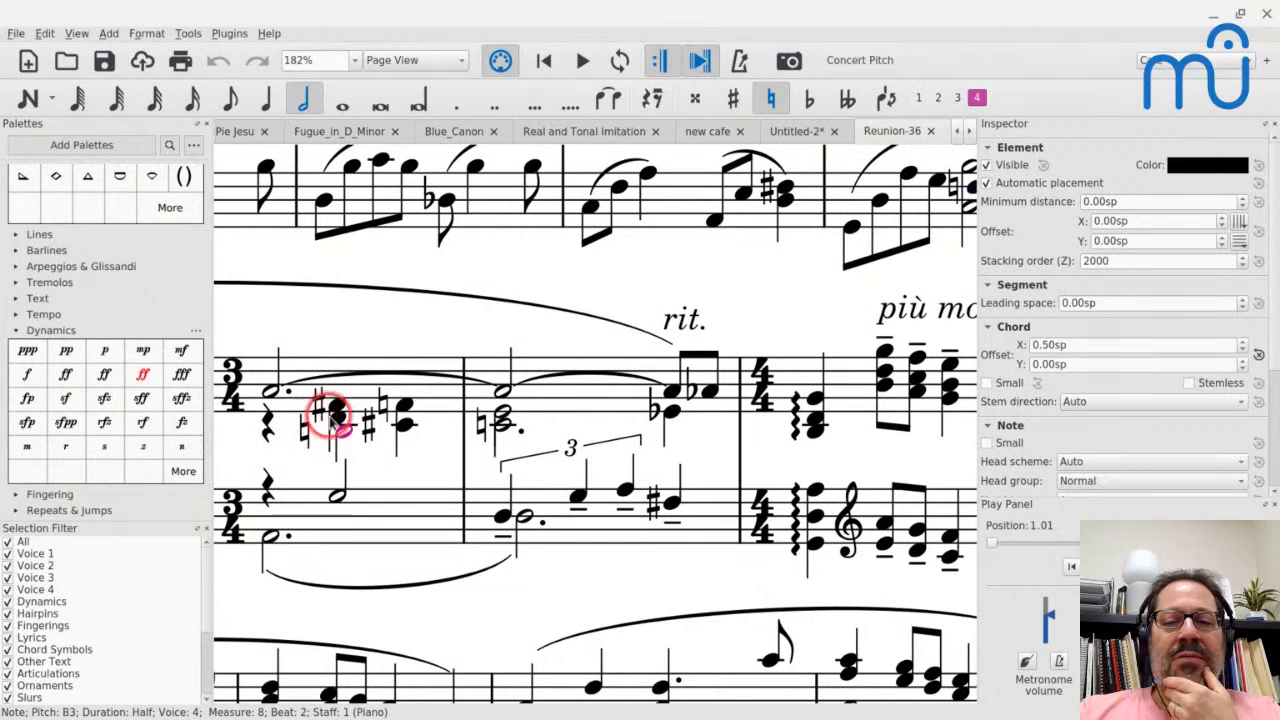
click(1050, 344)
key(BackSpace)
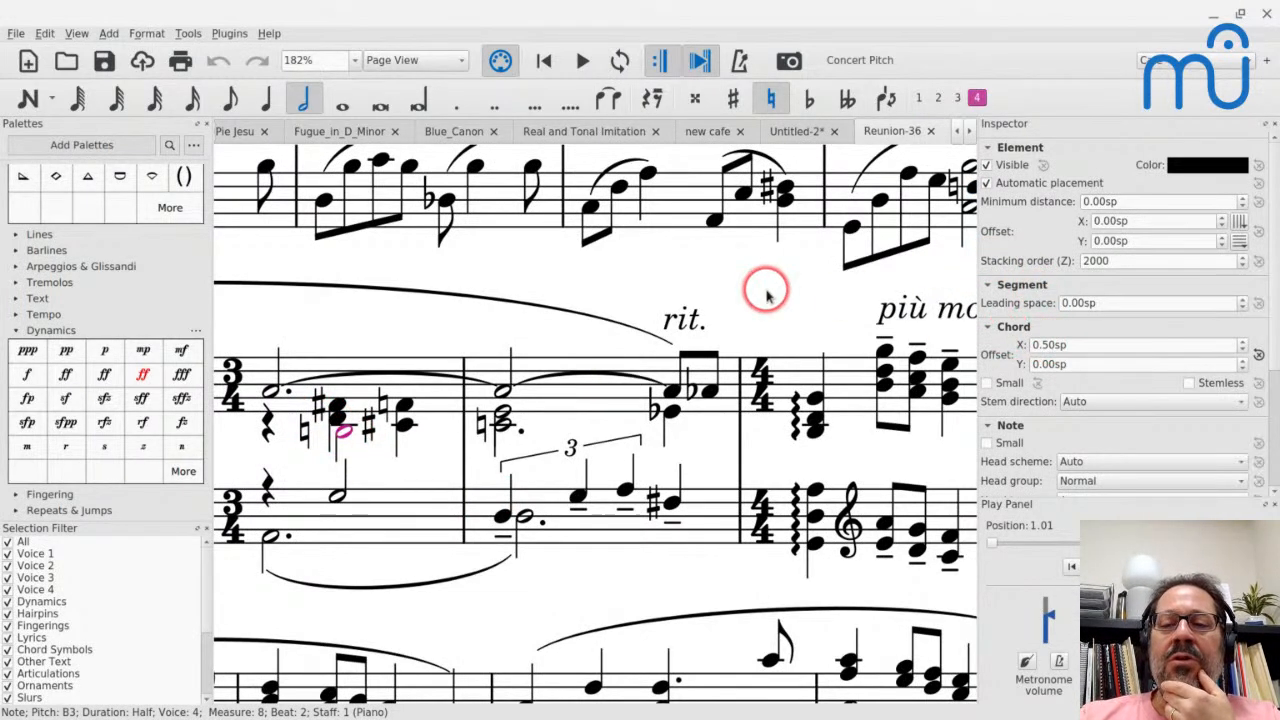
- Recheck the F3 quarter note below "poco rit." and compare its chord offset with the half note in the 3/4 measure
scroll(767, 295, right, 6)
scroll(767, 295, up, 2)
click(668, 295)
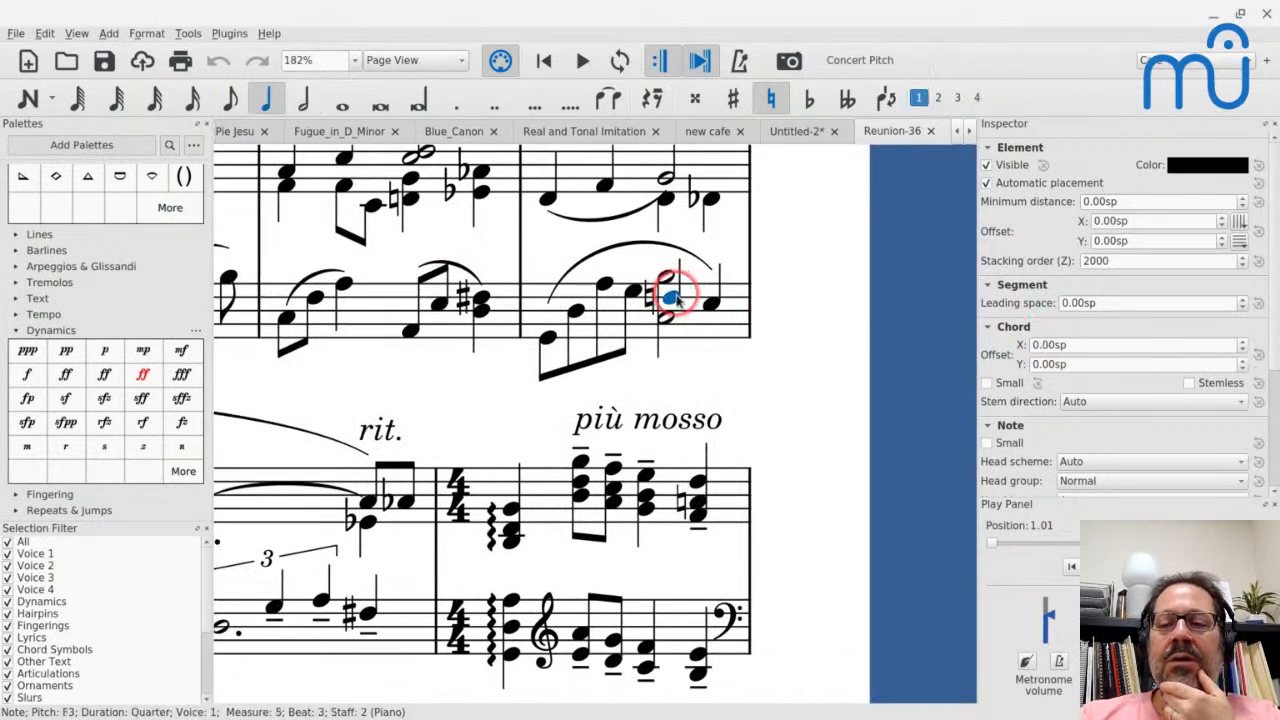
scroll(322, 440, left, 3)
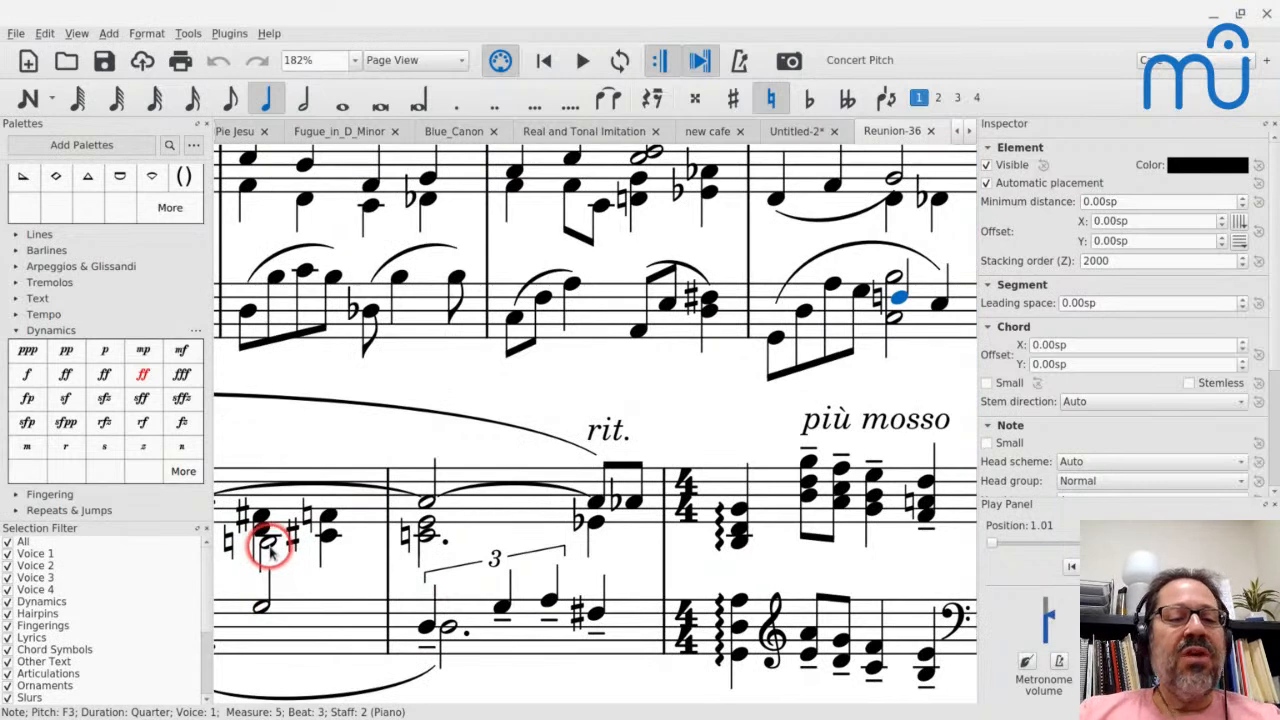
scroll(260, 535, up, 3)
scroll(260, 535, right, 2)
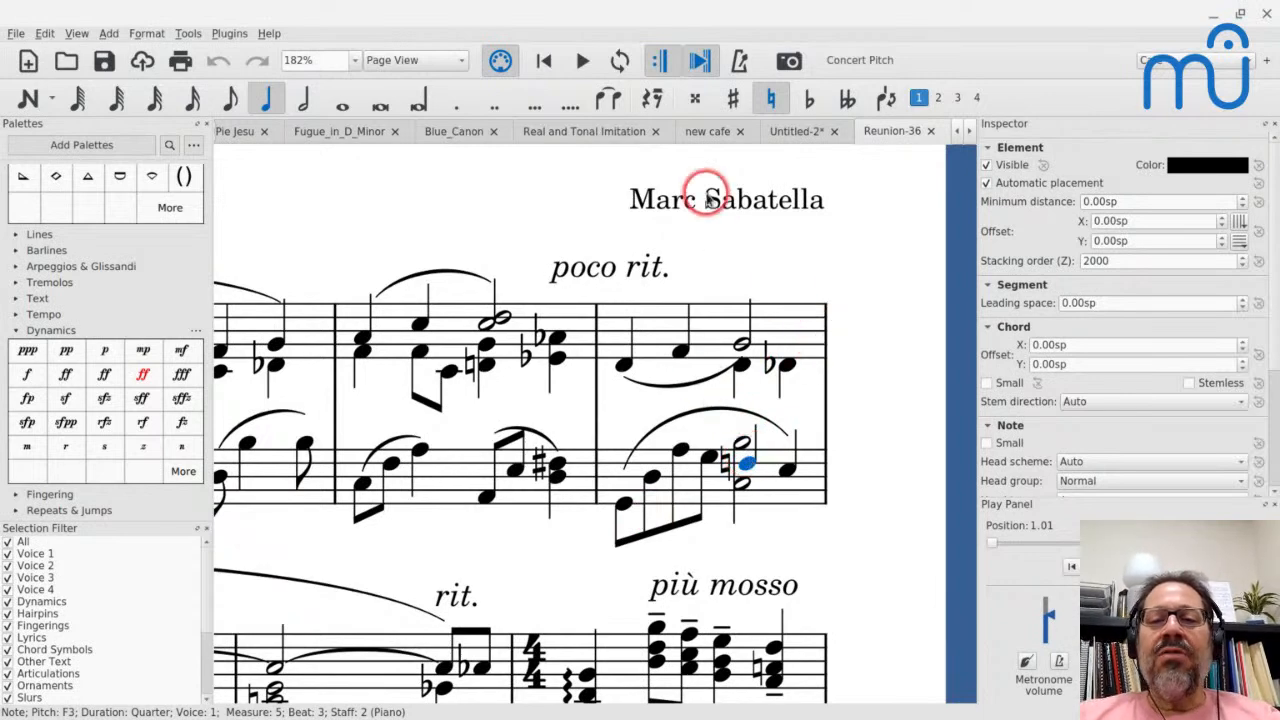
- Return to the converted score and play it from the first note of the second system into the 3/4 passage
click(795, 131)
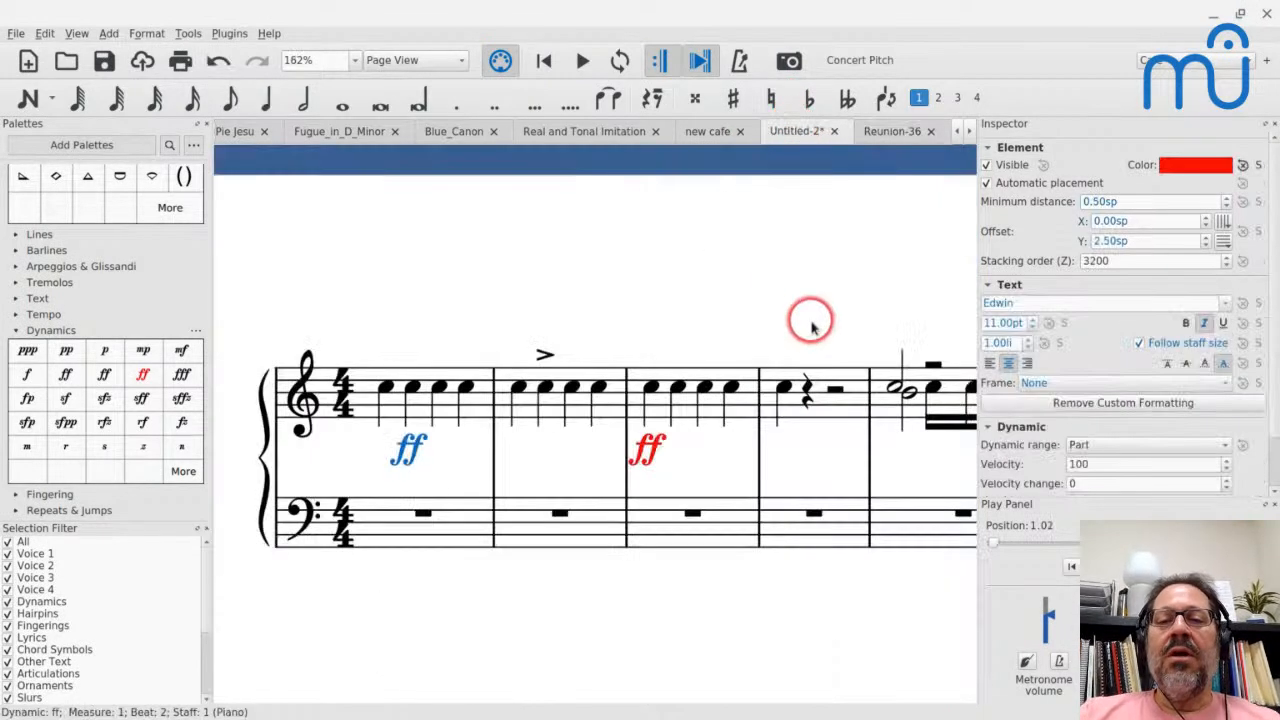
click(972, 131)
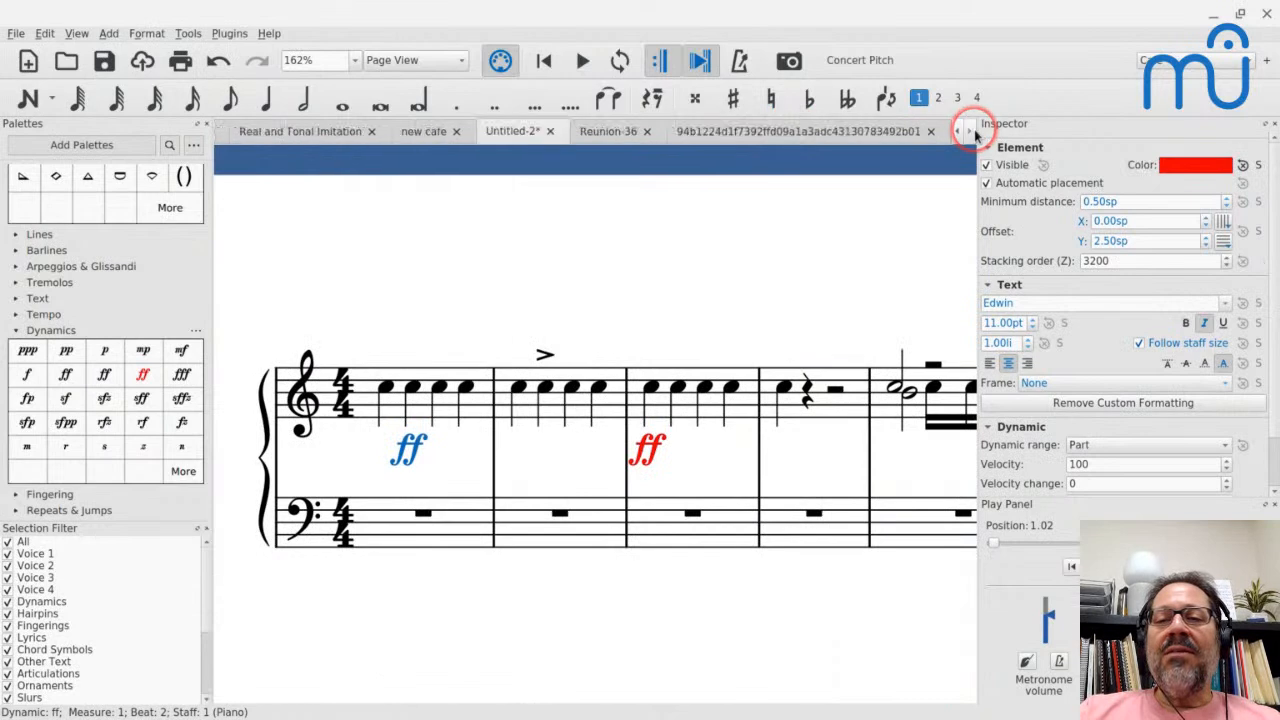
click(820, 131)
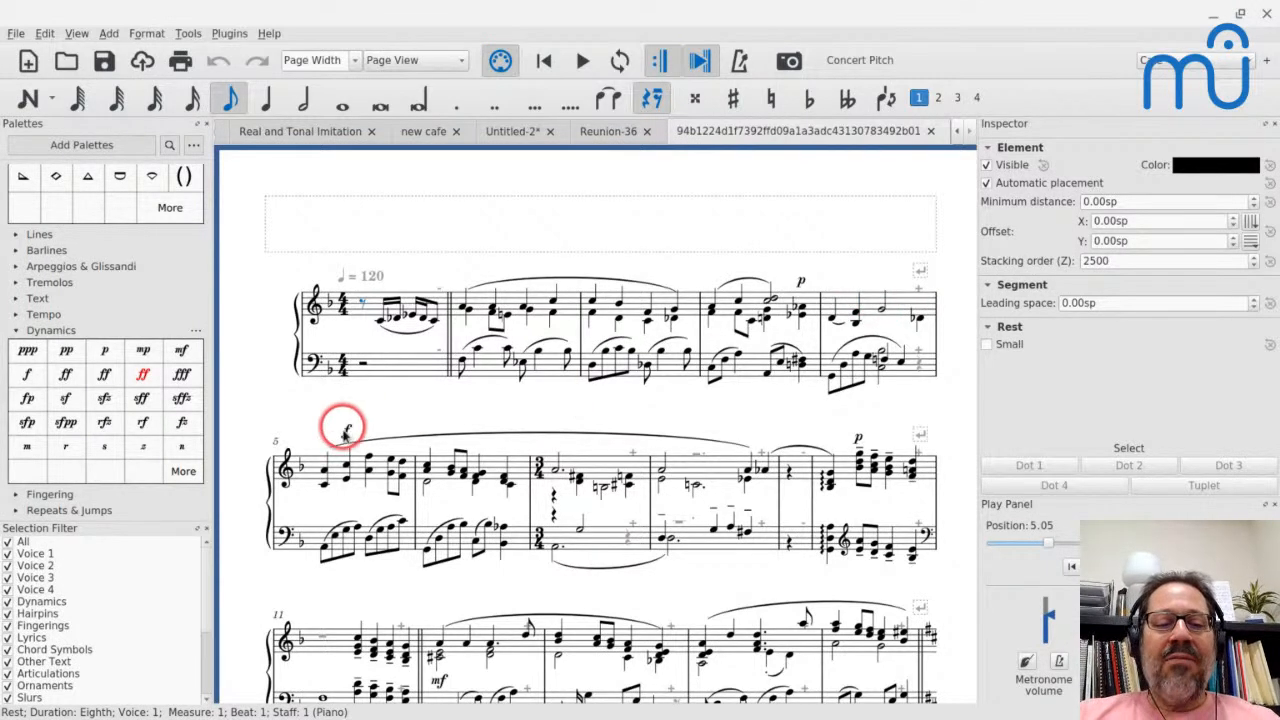
click(324, 471)
key(space)
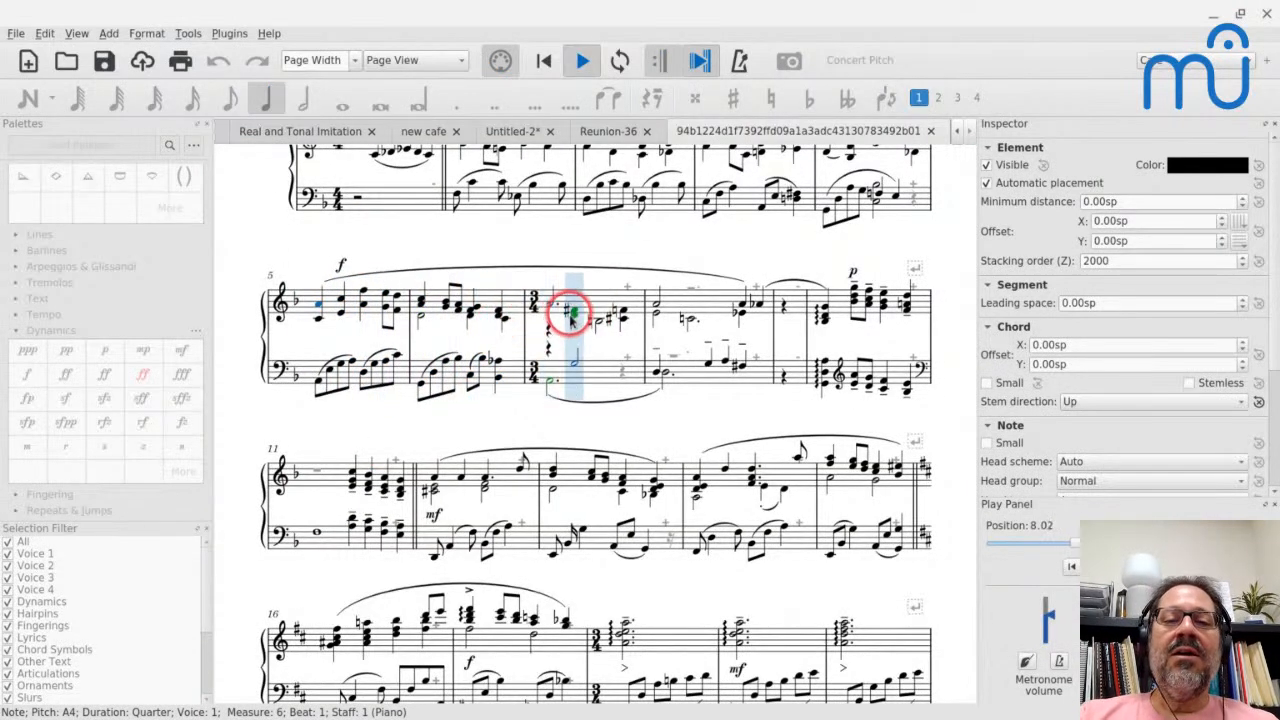
key(space)
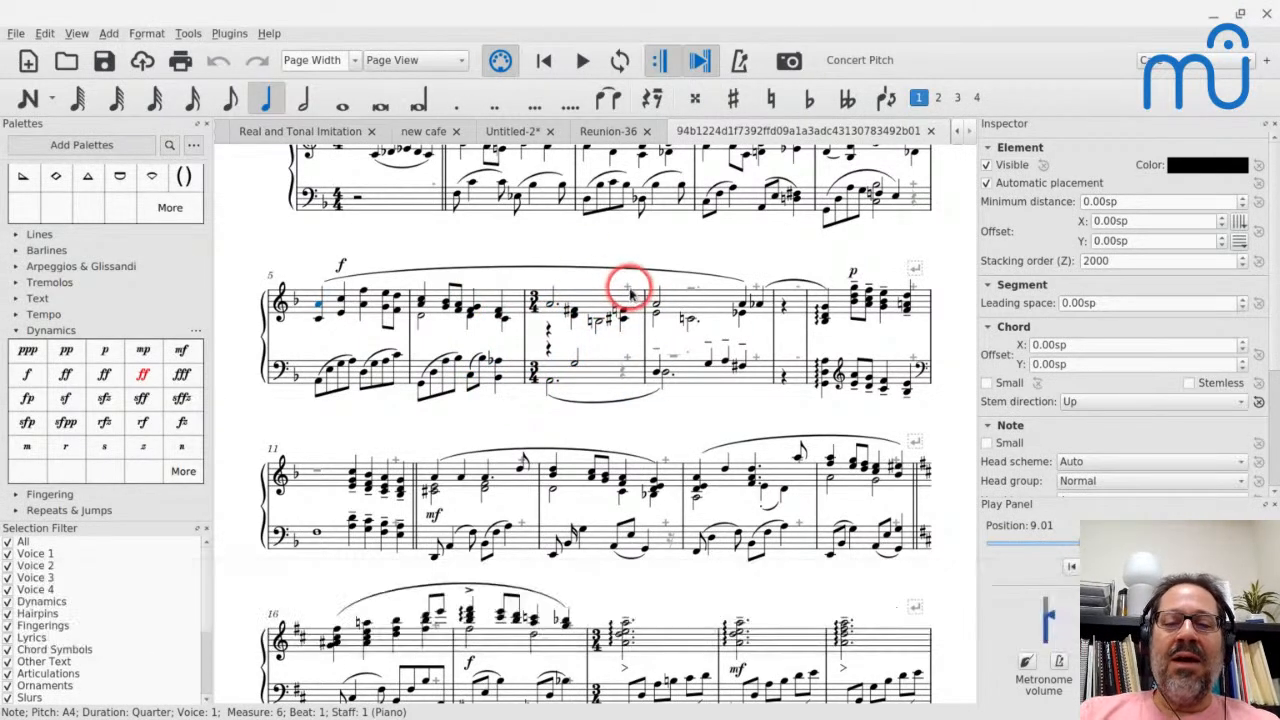
- Play the second 3/4 measure of the converted score from its start and inspect the quarter rest in the following measure
click(712, 310)
key(space)
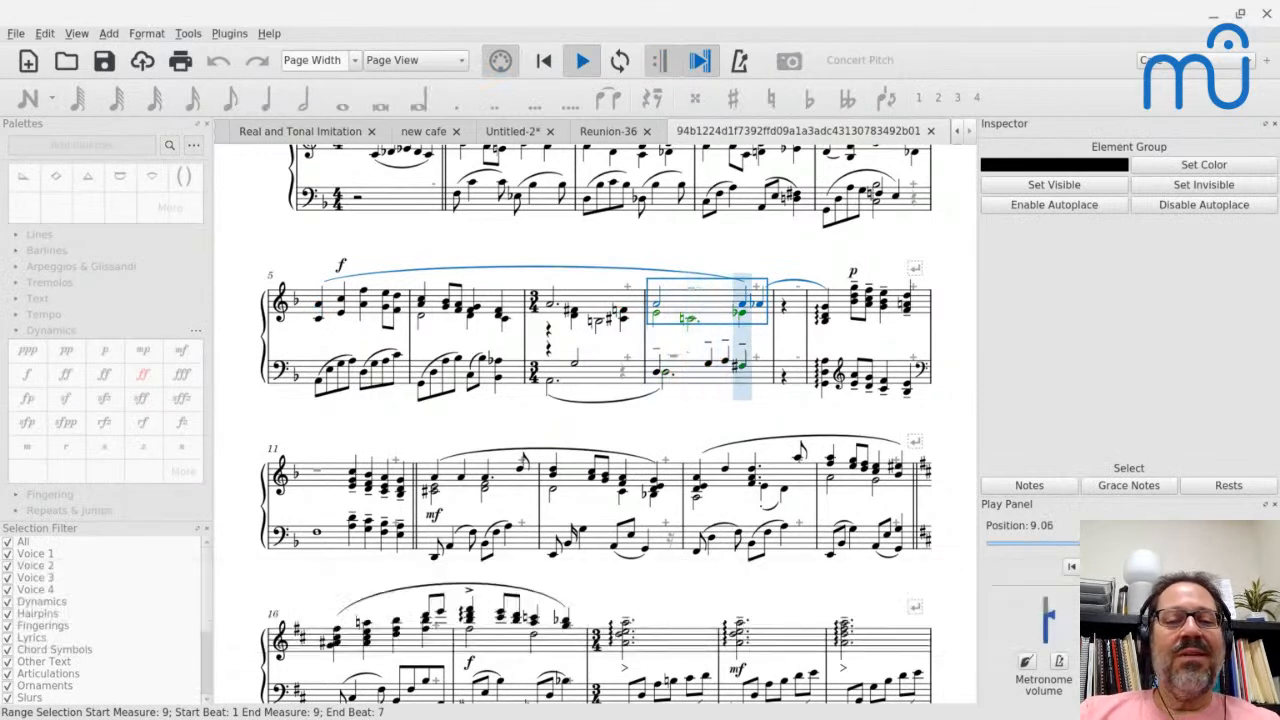
key(space)
click(731, 345)
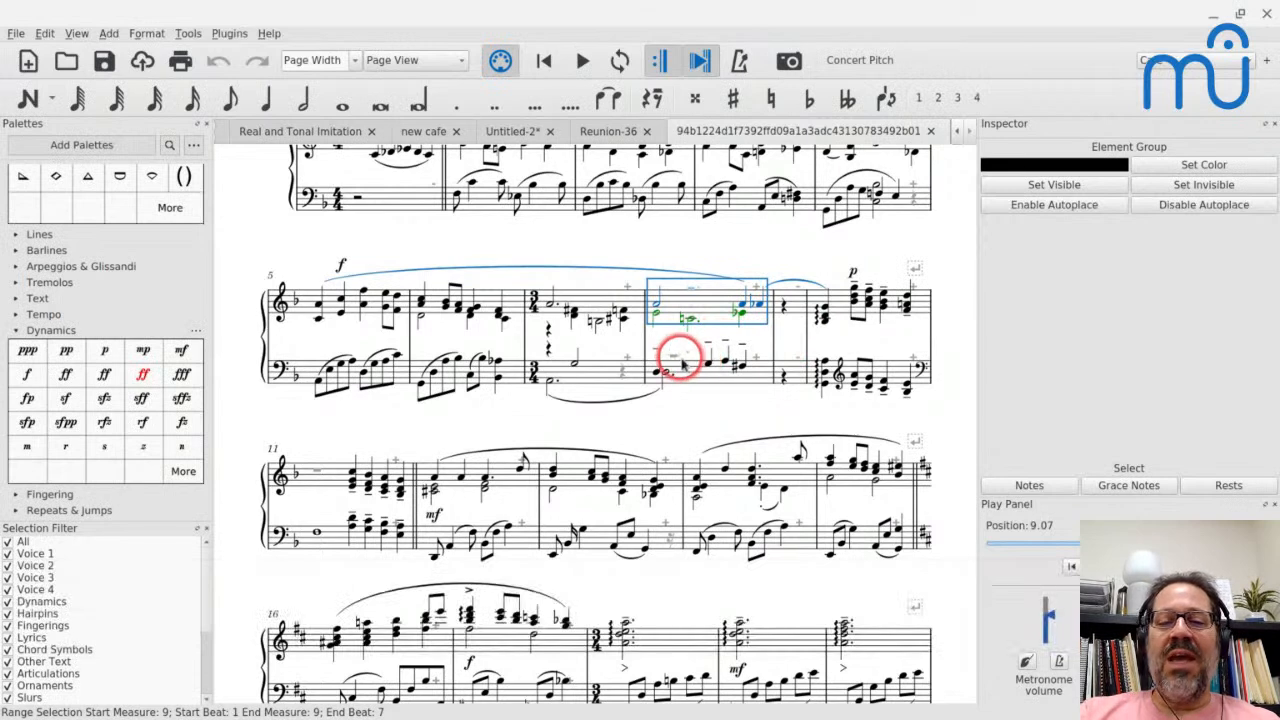
click(785, 308)
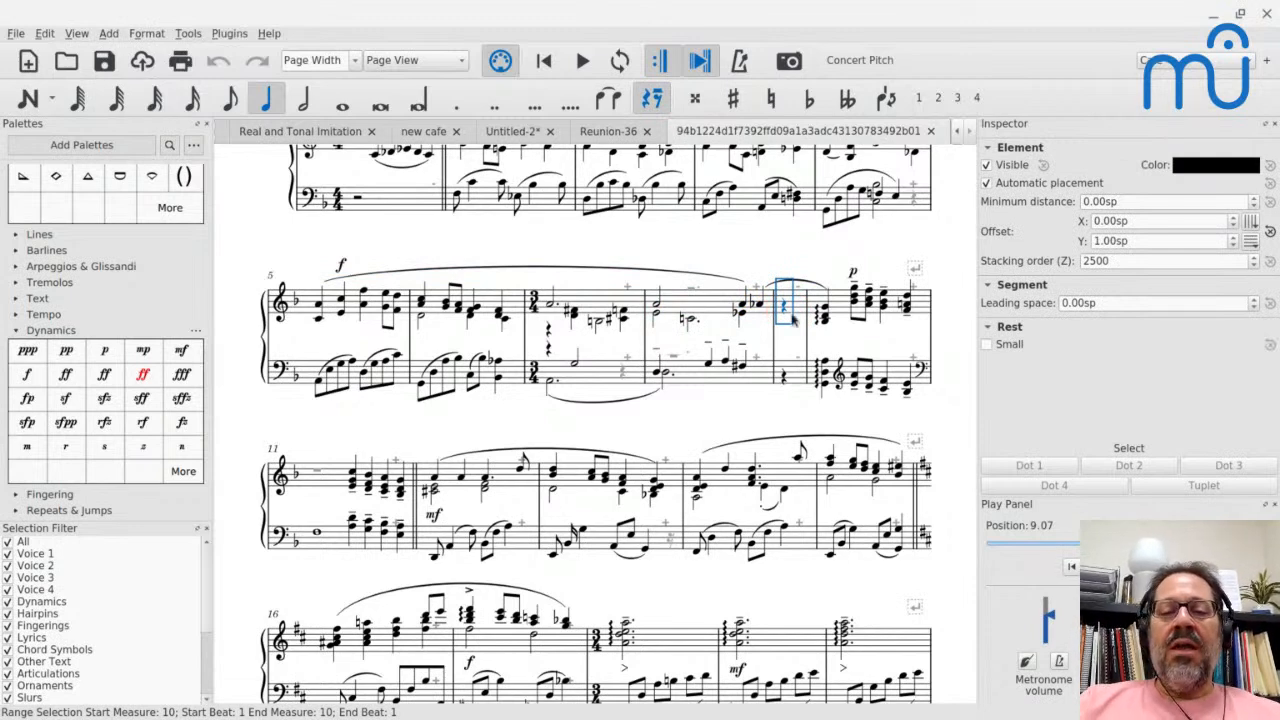
scroll(557, 457, up, 2)
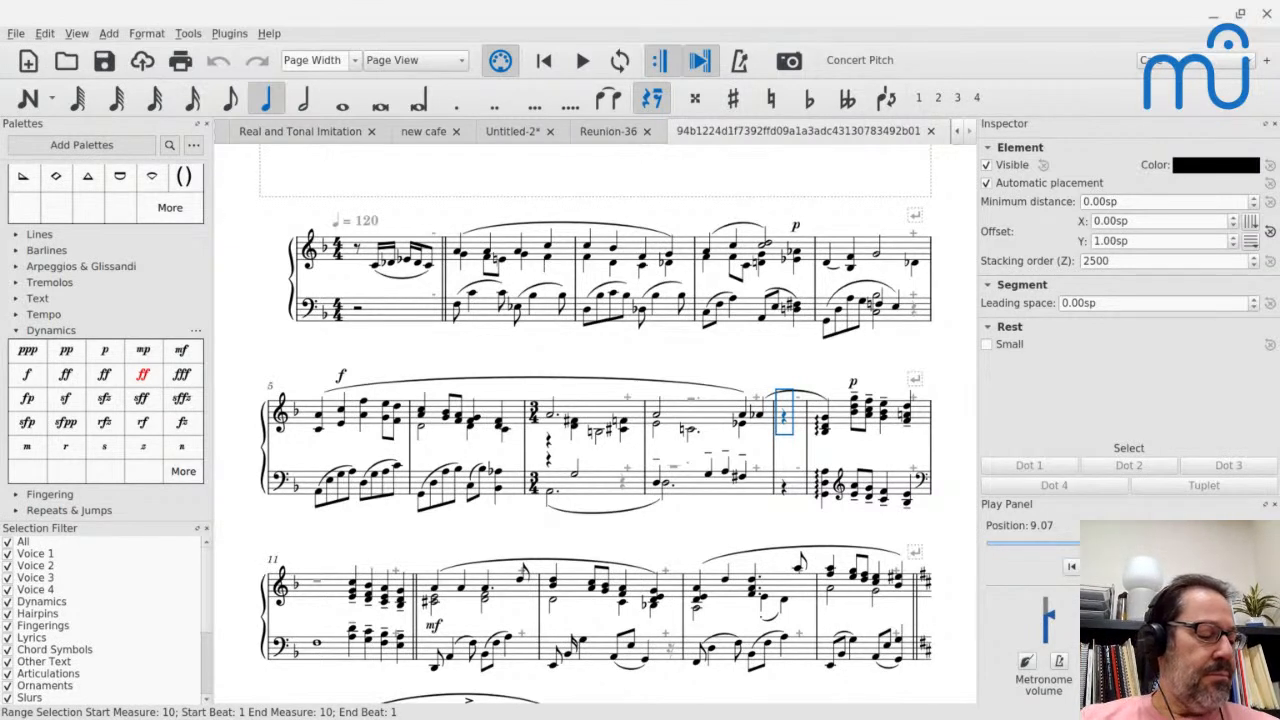
- Switch to Chrome, search the web for "audiveris" in a new tab, and open the Audiveris GitHub organization page
mouse_move(383, 707)
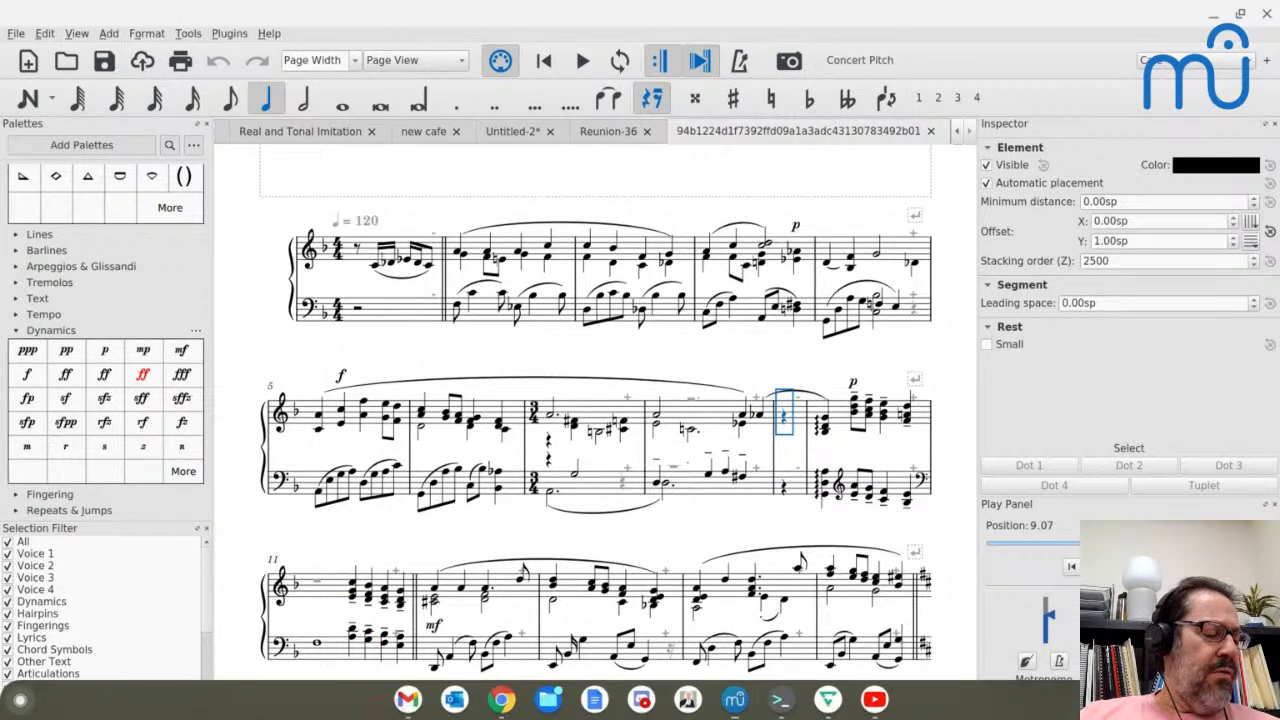
click(341, 632)
key(alt+Tab)
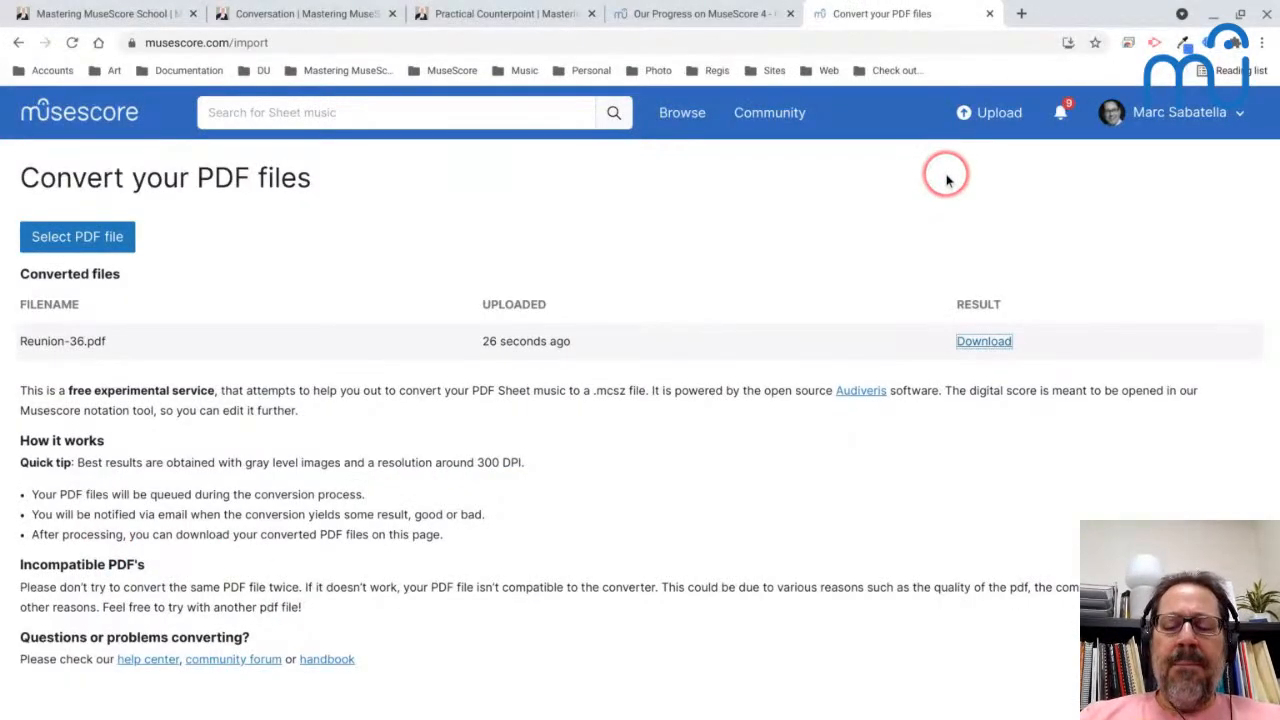
click(1021, 13)
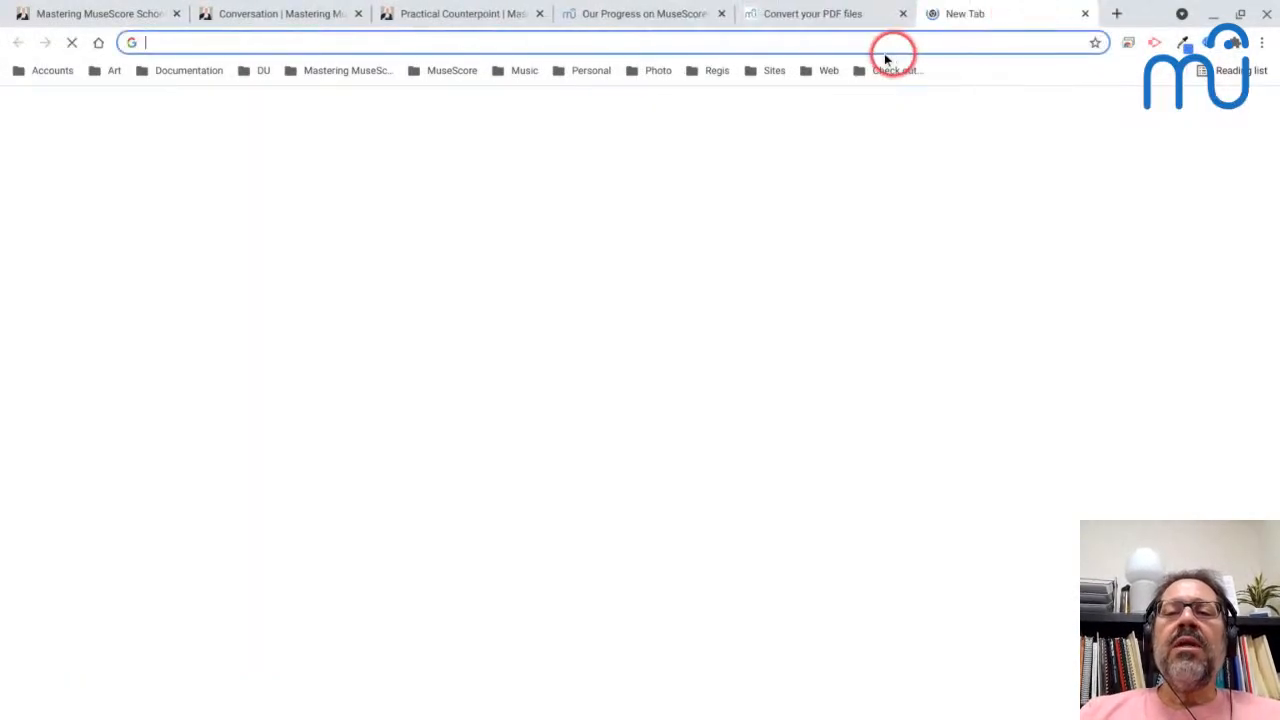
click(872, 46)
text(audiveris)
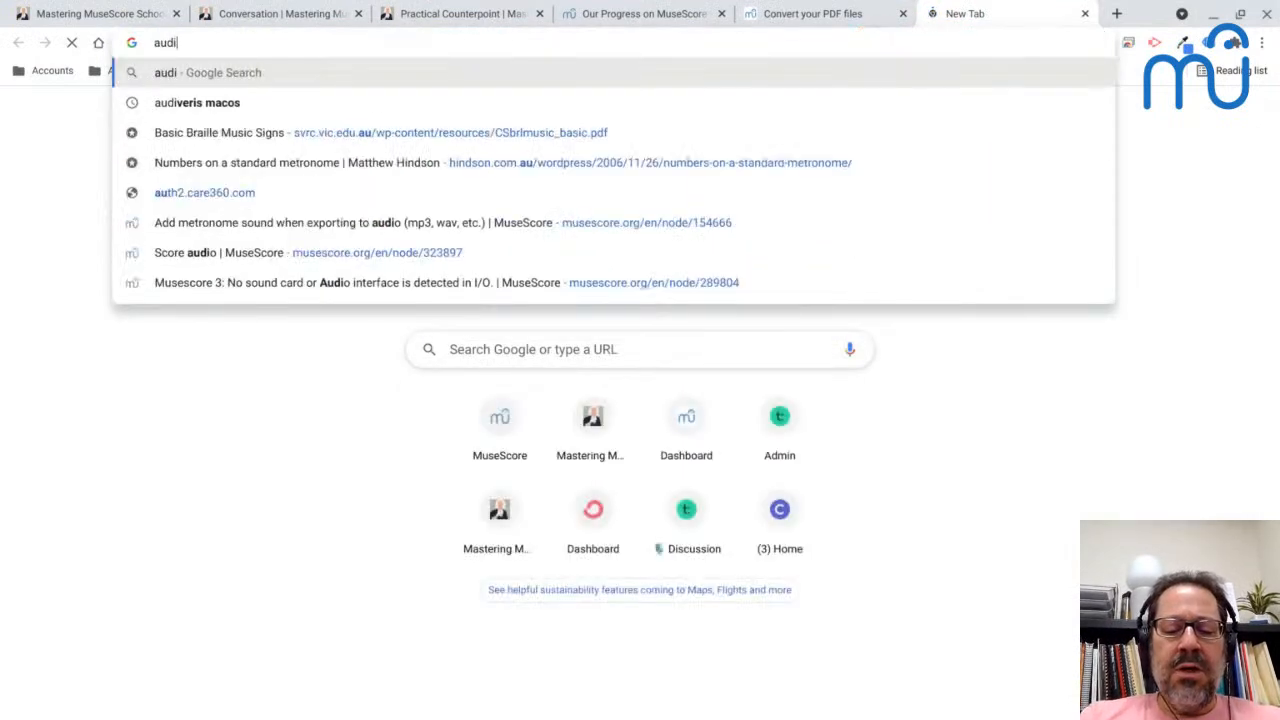
key(Return)
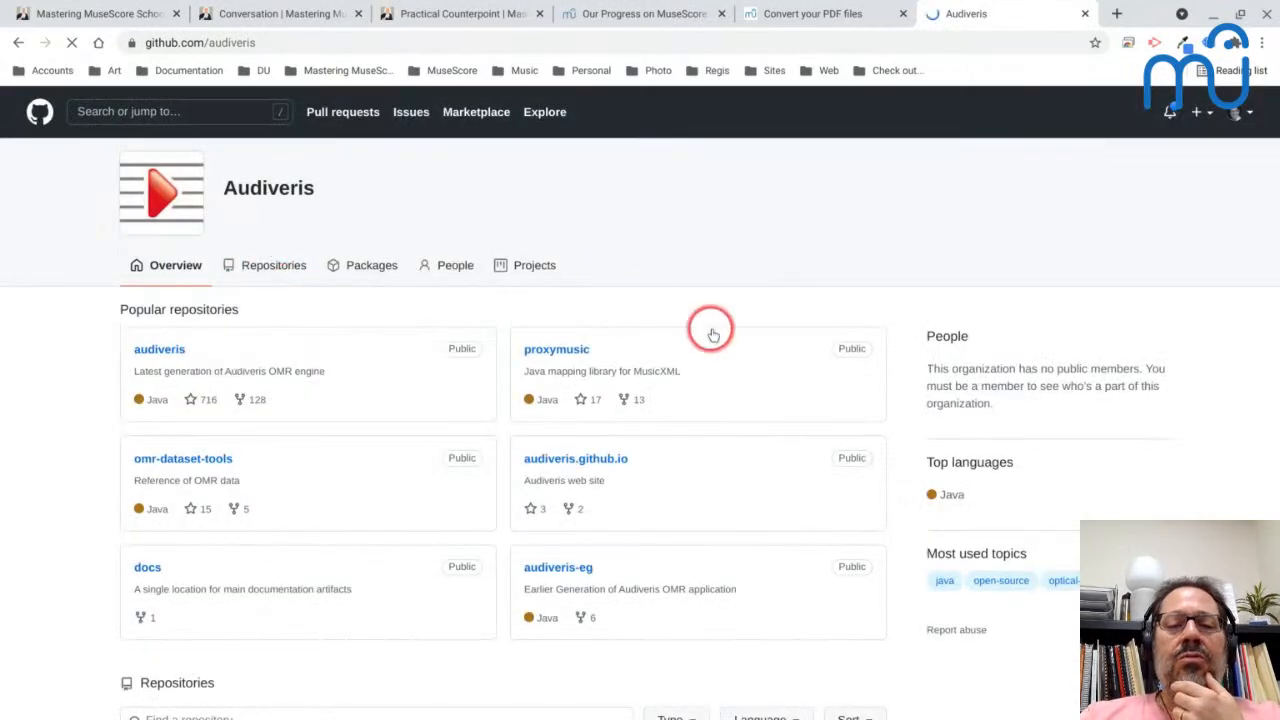
scroll(709, 329, down, 5)
scroll(713, 334, down, 4)
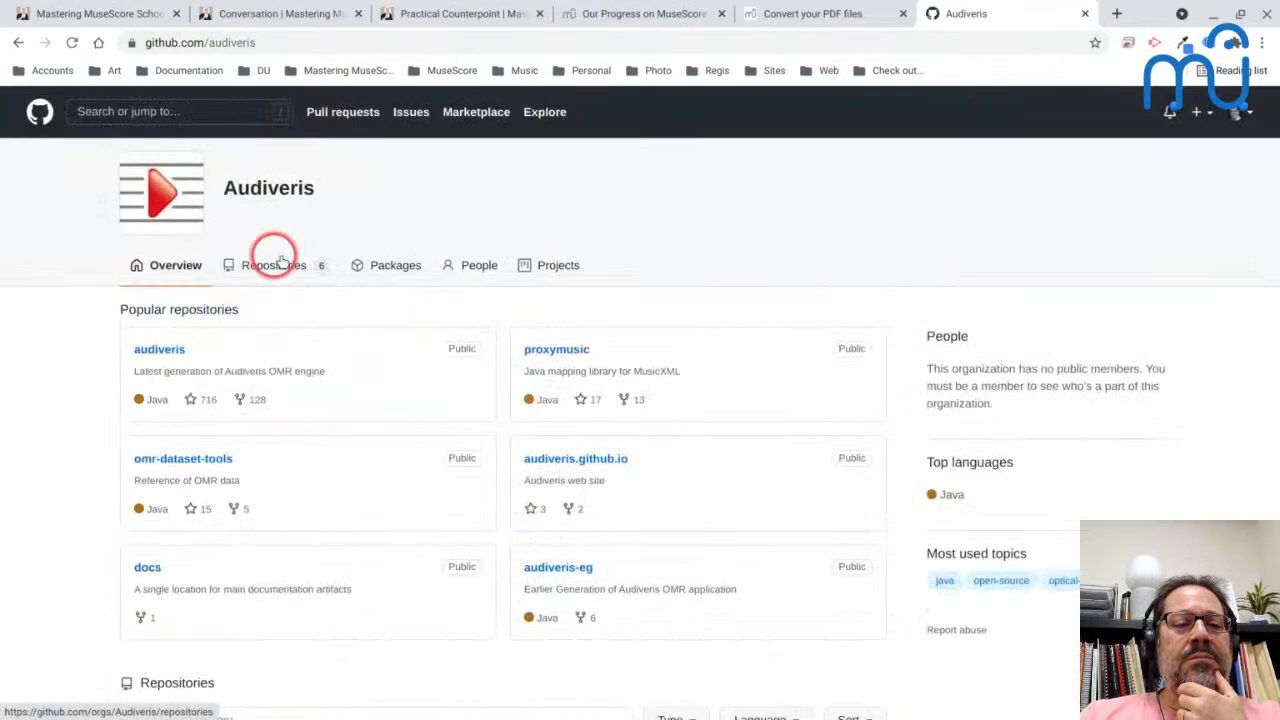
- Check the Audiveris organization's Packages page on GitHub for a download, and go back to the Google search results
click(367, 270)
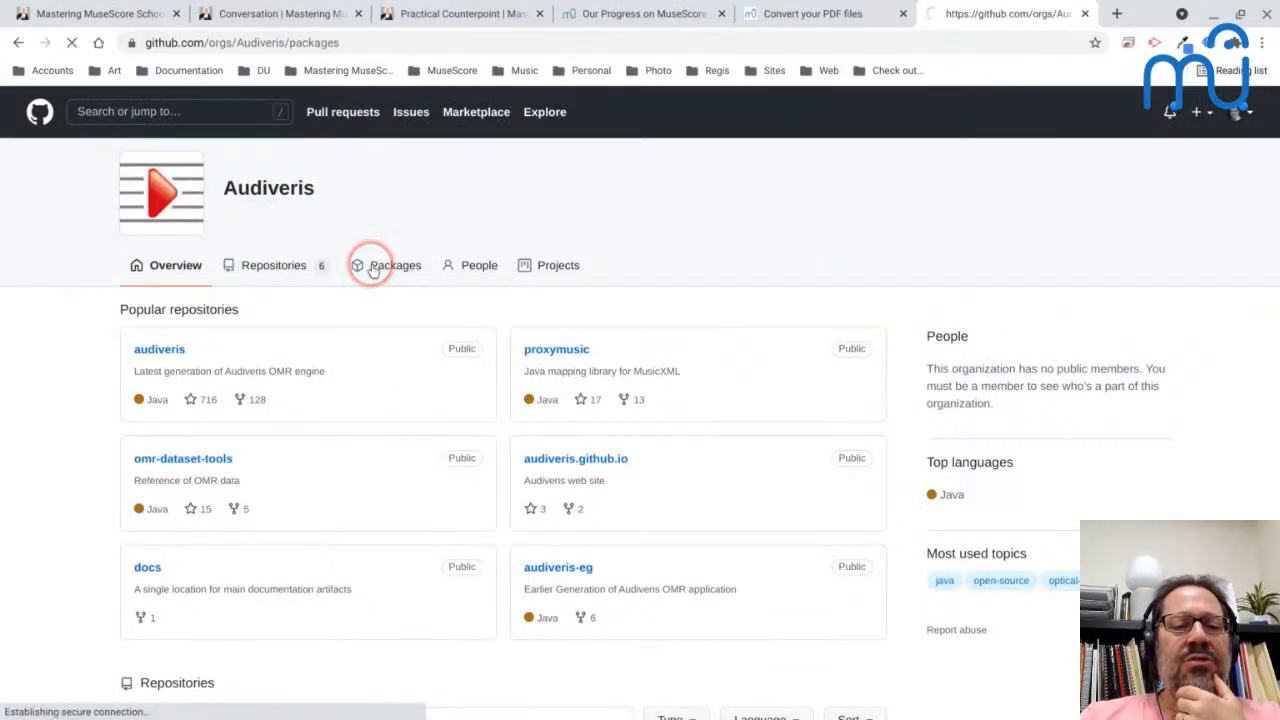
scroll(640, 400, down, 2)
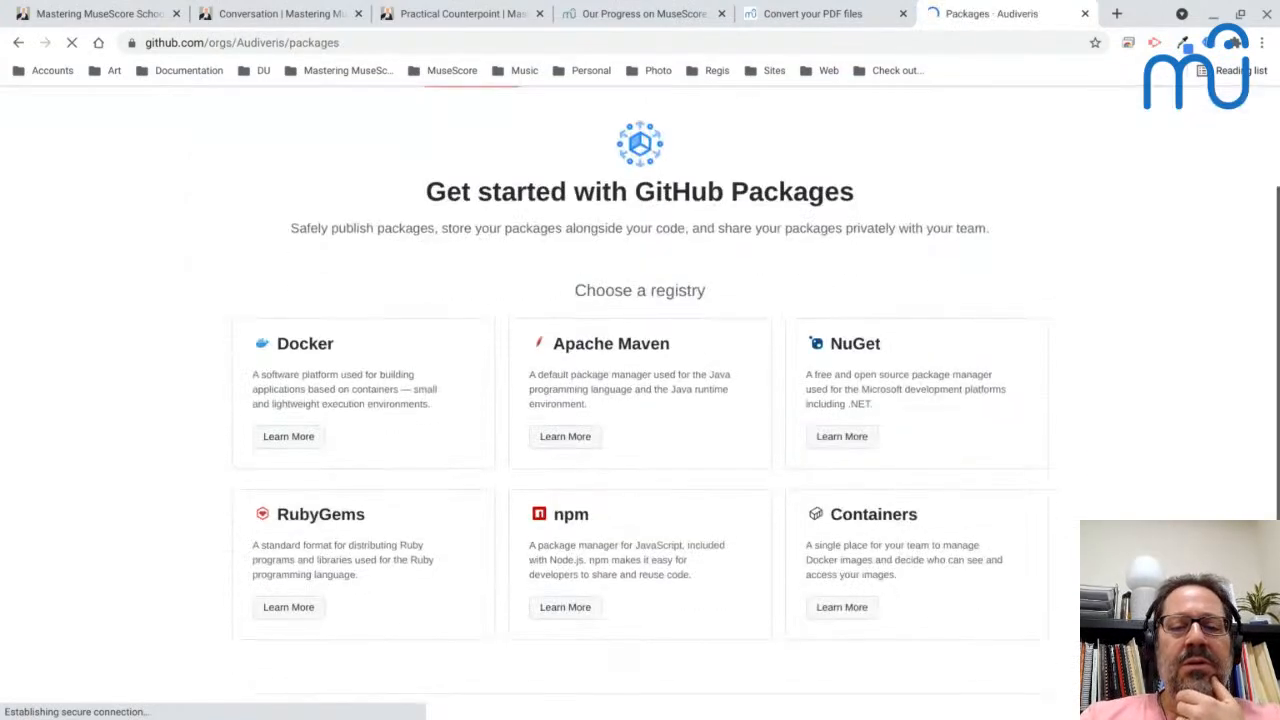
scroll(640, 400, down, 1)
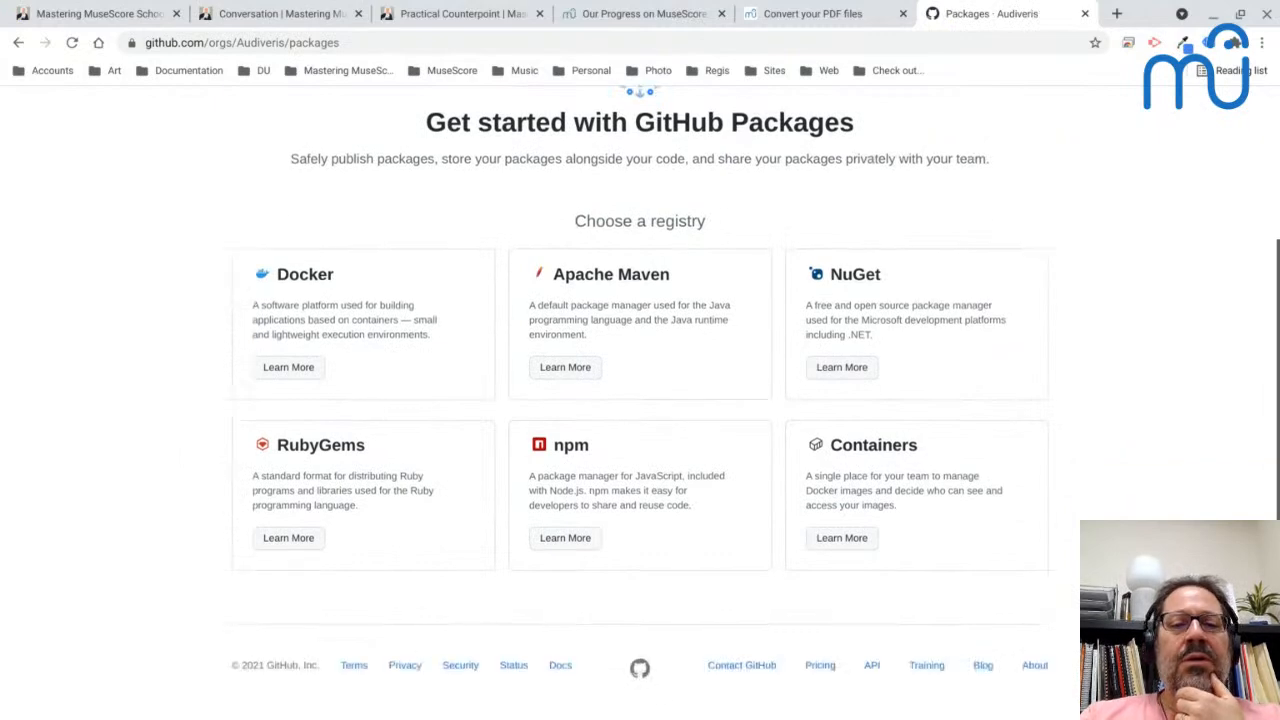
scroll(640, 400, up, 3)
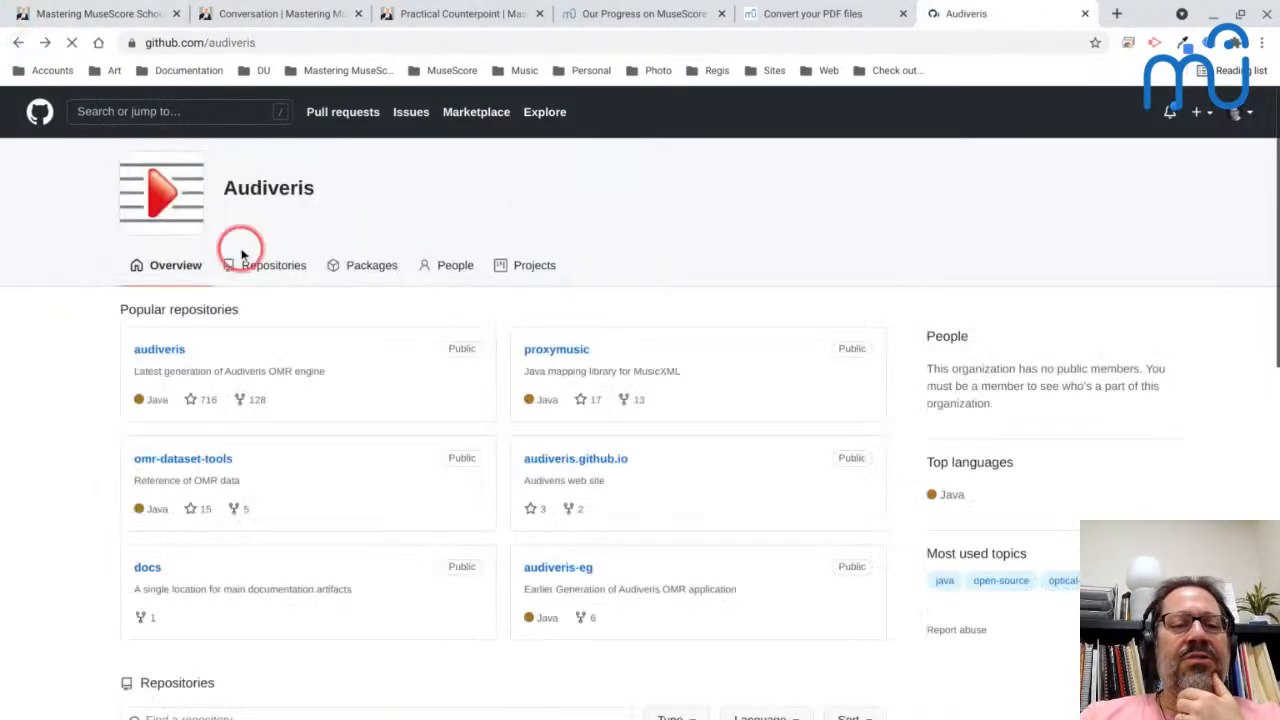
scroll(243, 254, down, 1)
click(18, 44)
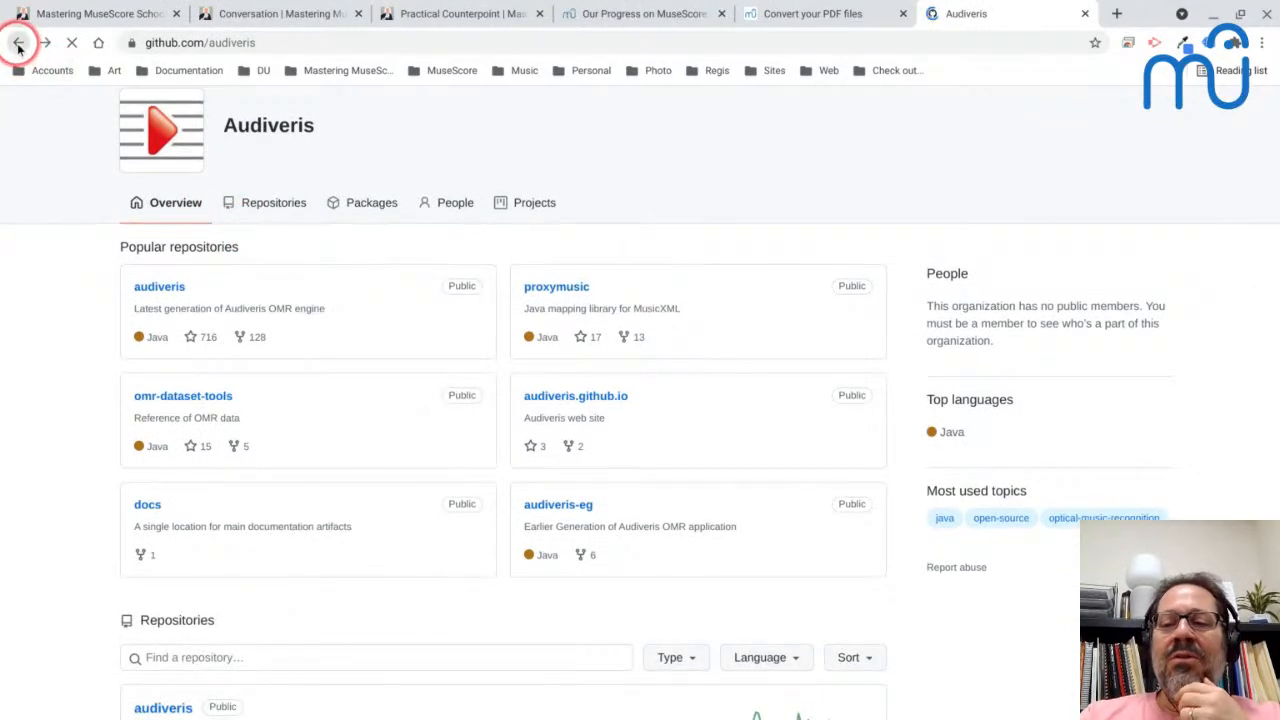
- Look at the LO4D download page for Audiveris, return to the search results and browse the remaining entries
scroll(337, 408, down, 1)
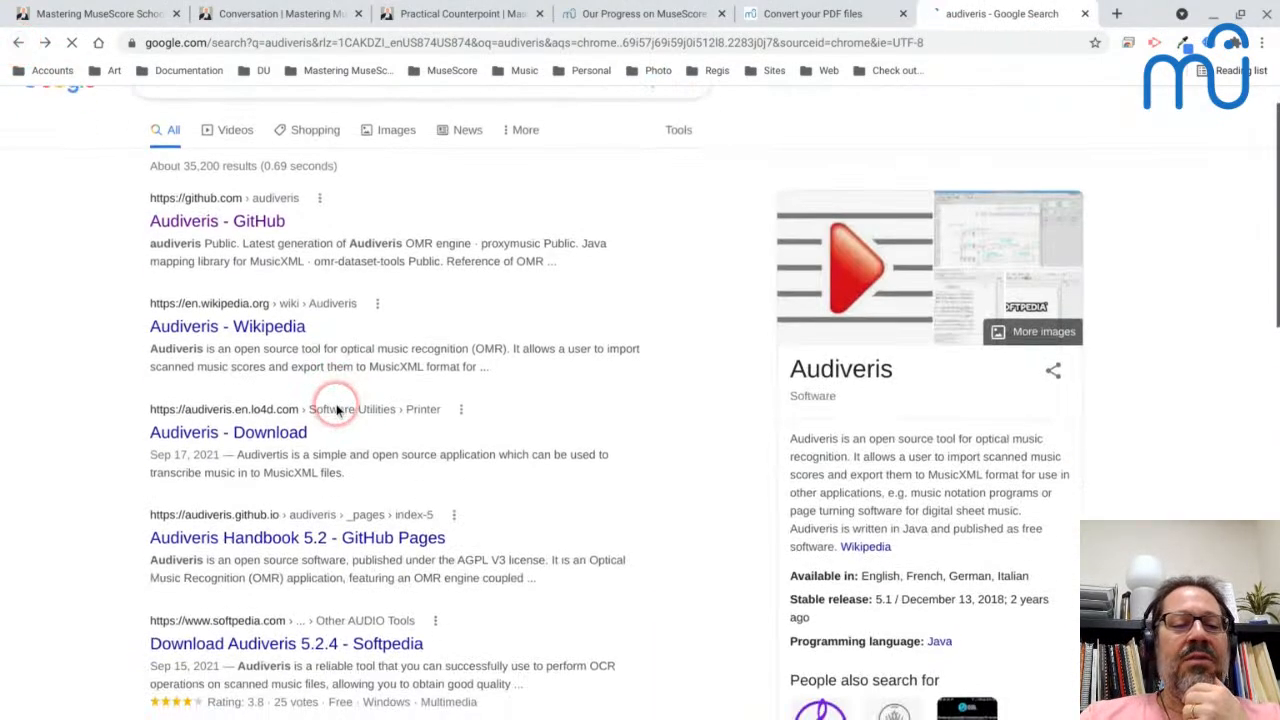
click(278, 430)
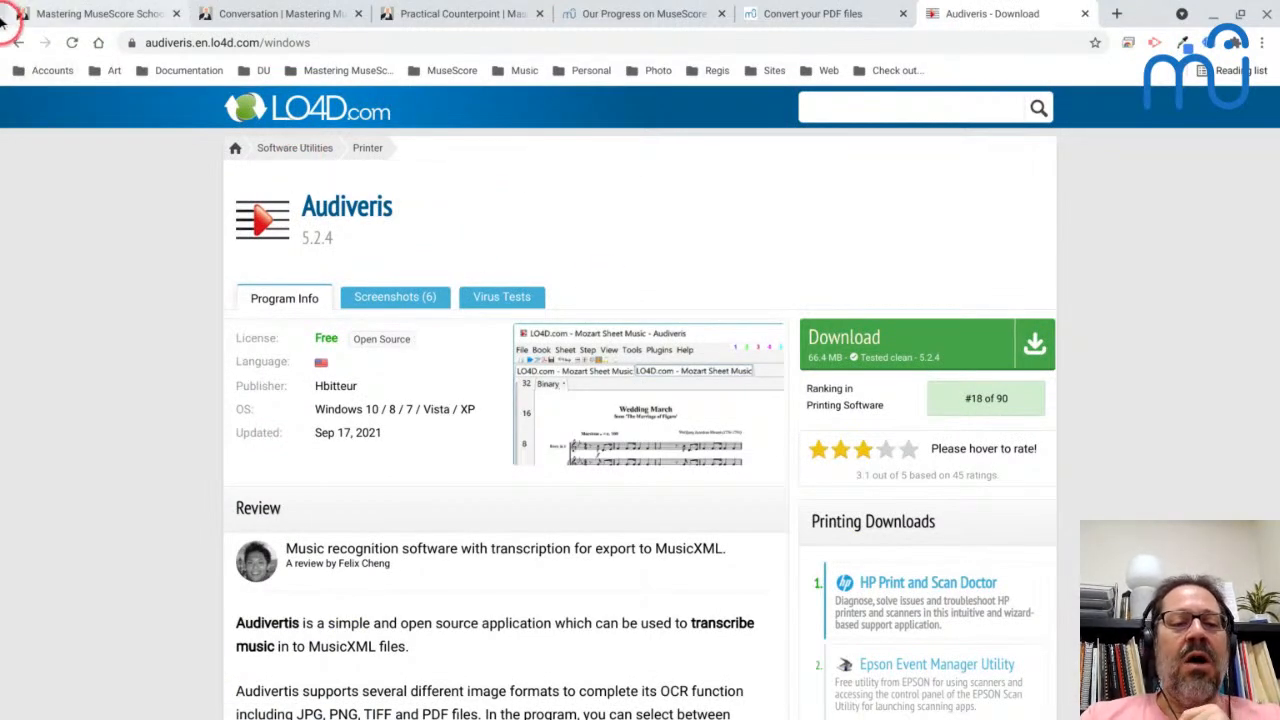
click(20, 44)
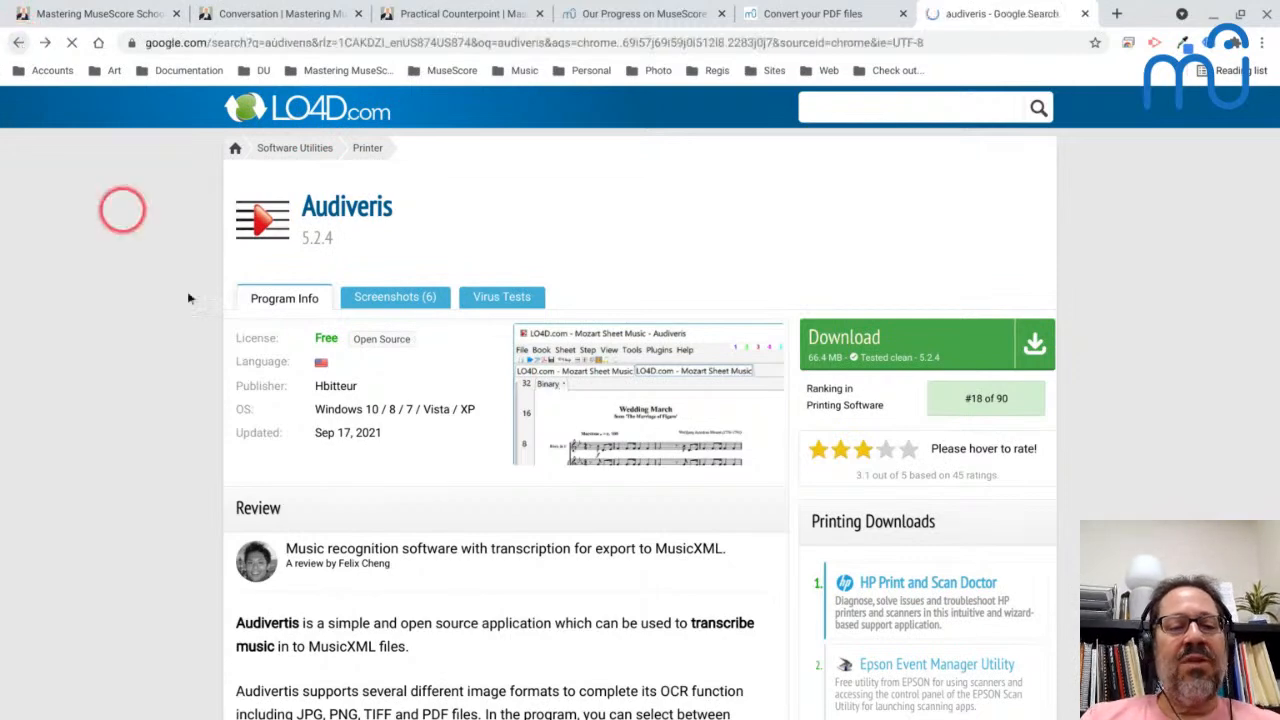
scroll(380, 434, down, 3)
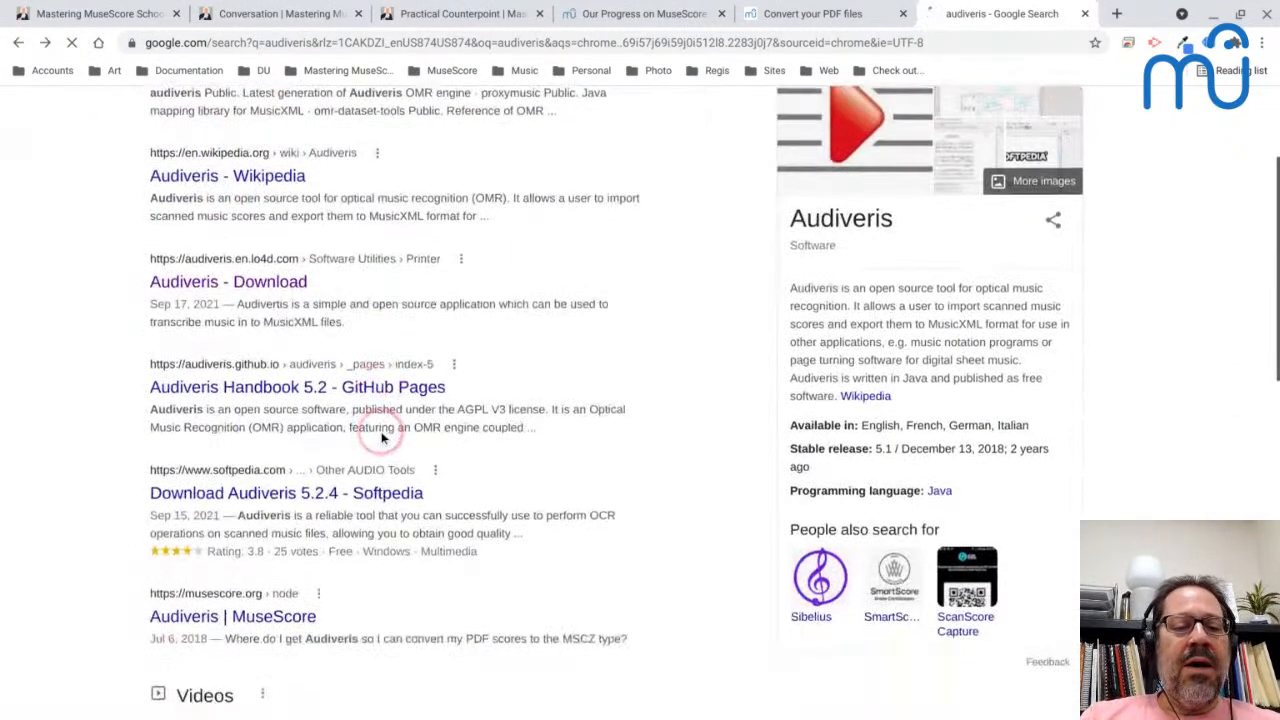
scroll(382, 438, down, 1)
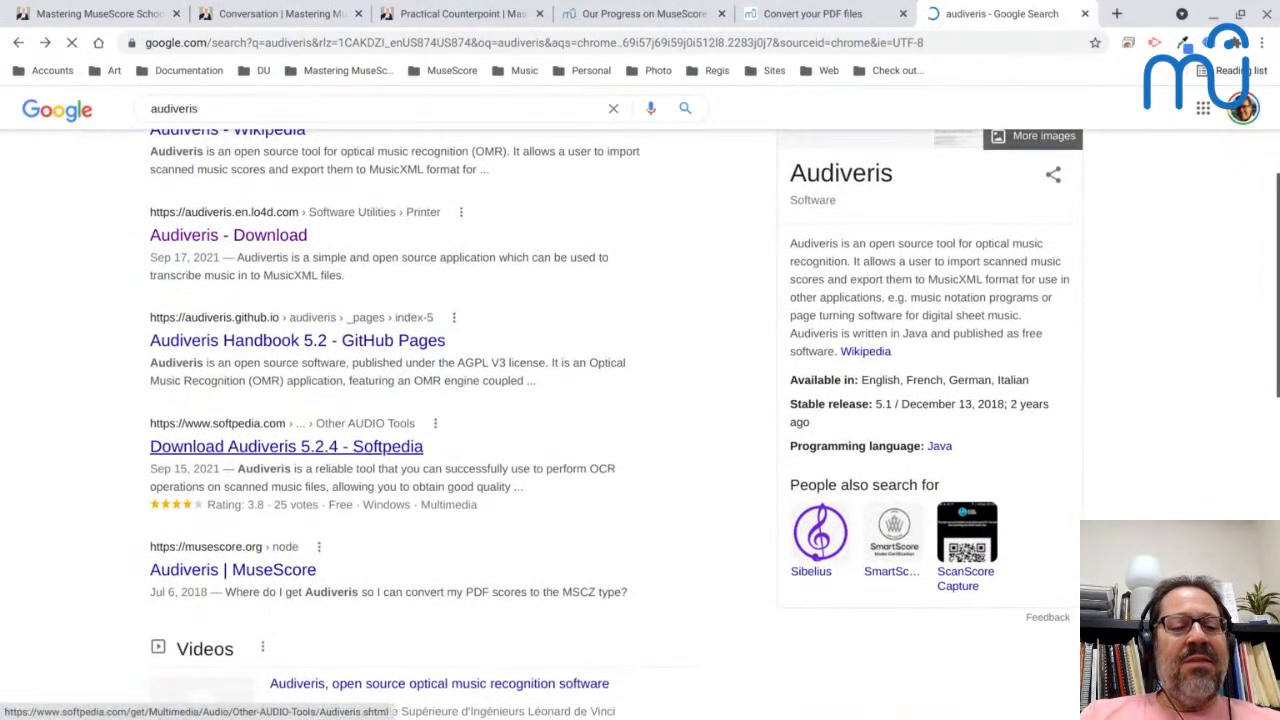
- Reopen the Audiveris GitHub organization page from the search results and open its audiveris repository
scroll(382, 438, up, 2)
scroll(382, 438, up, 2)
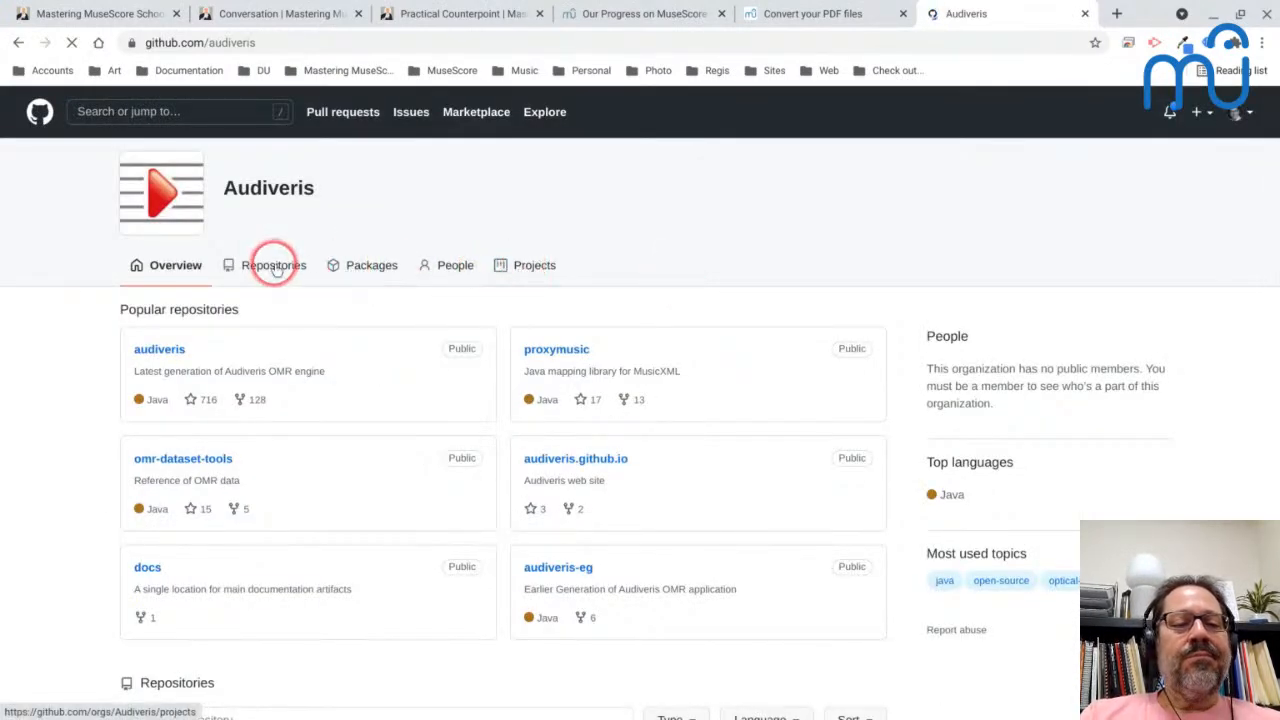
scroll(430, 360, down, 2)
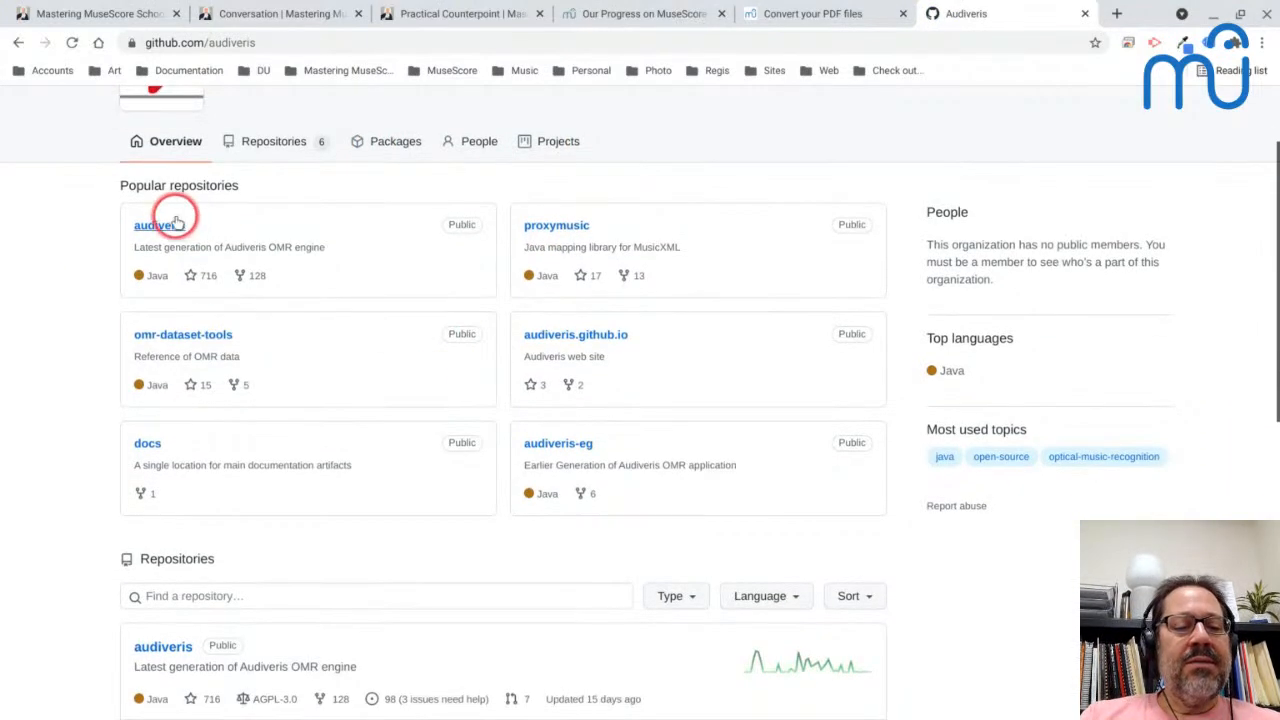
click(156, 652)
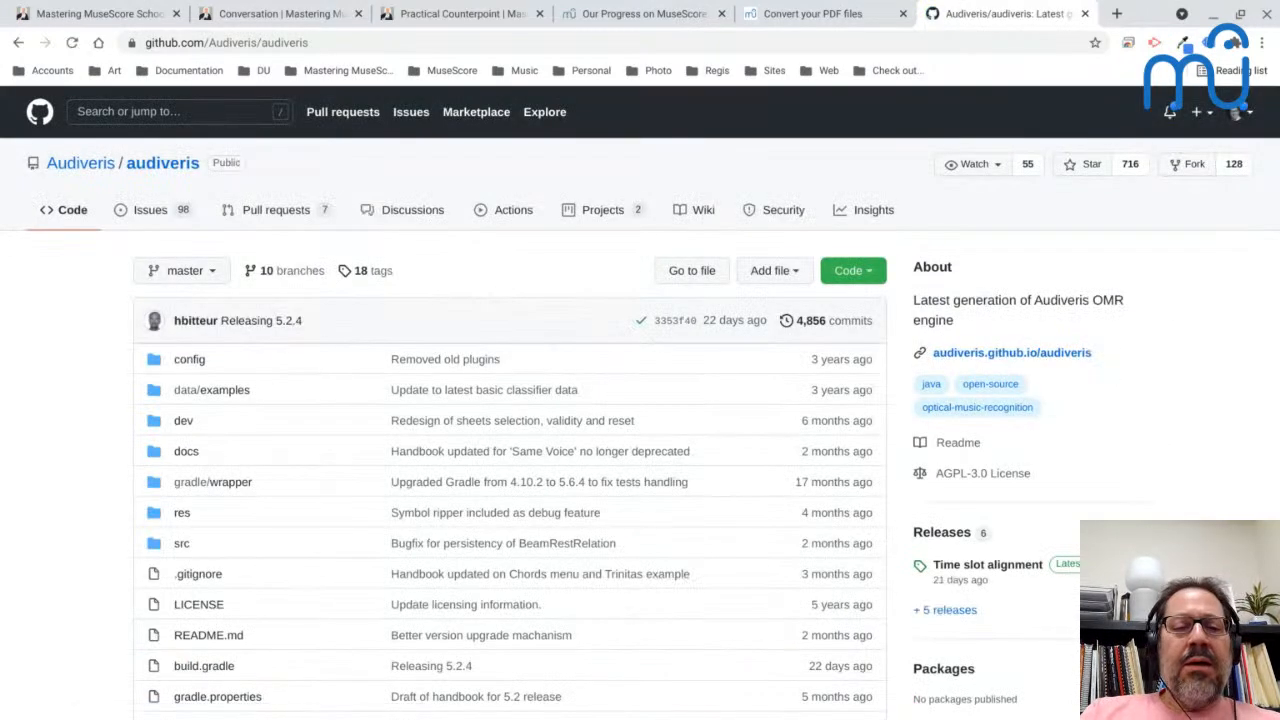
- Skim the audiveris repository's file list and the introduction of its README
scroll(640, 400, down, 2)
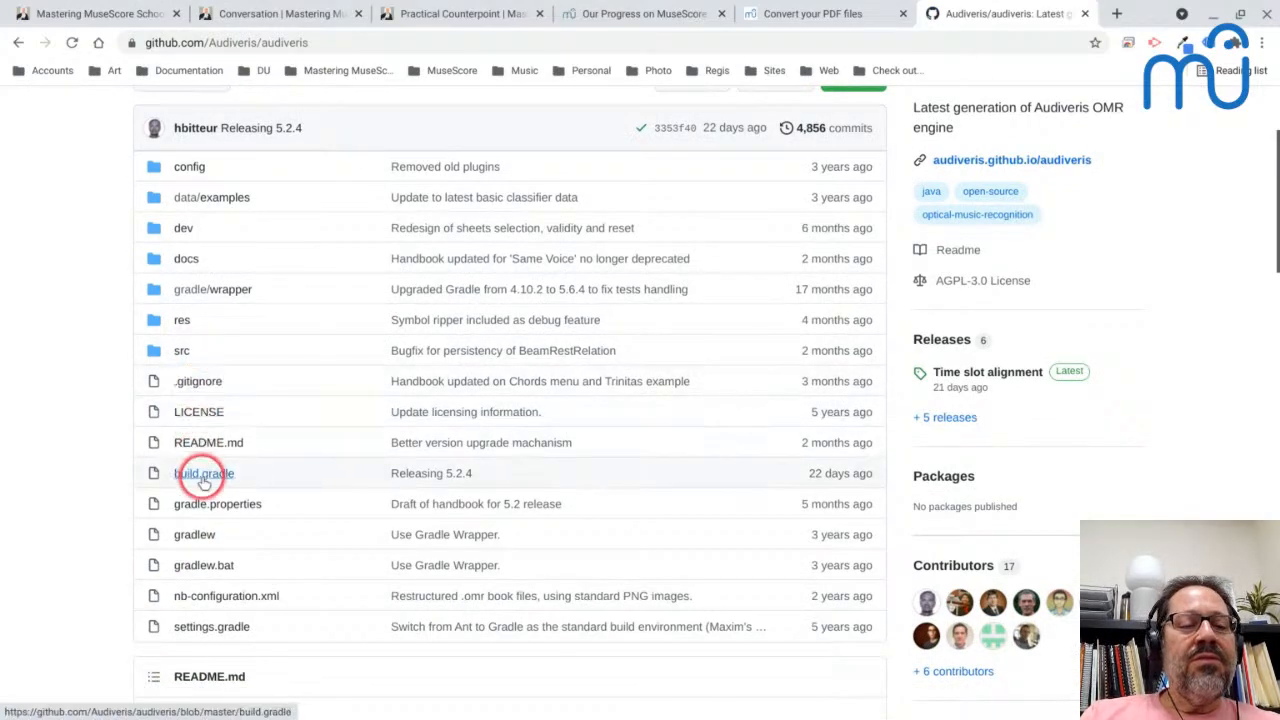
scroll(200, 474, down, 2)
scroll(200, 480, down, 5)
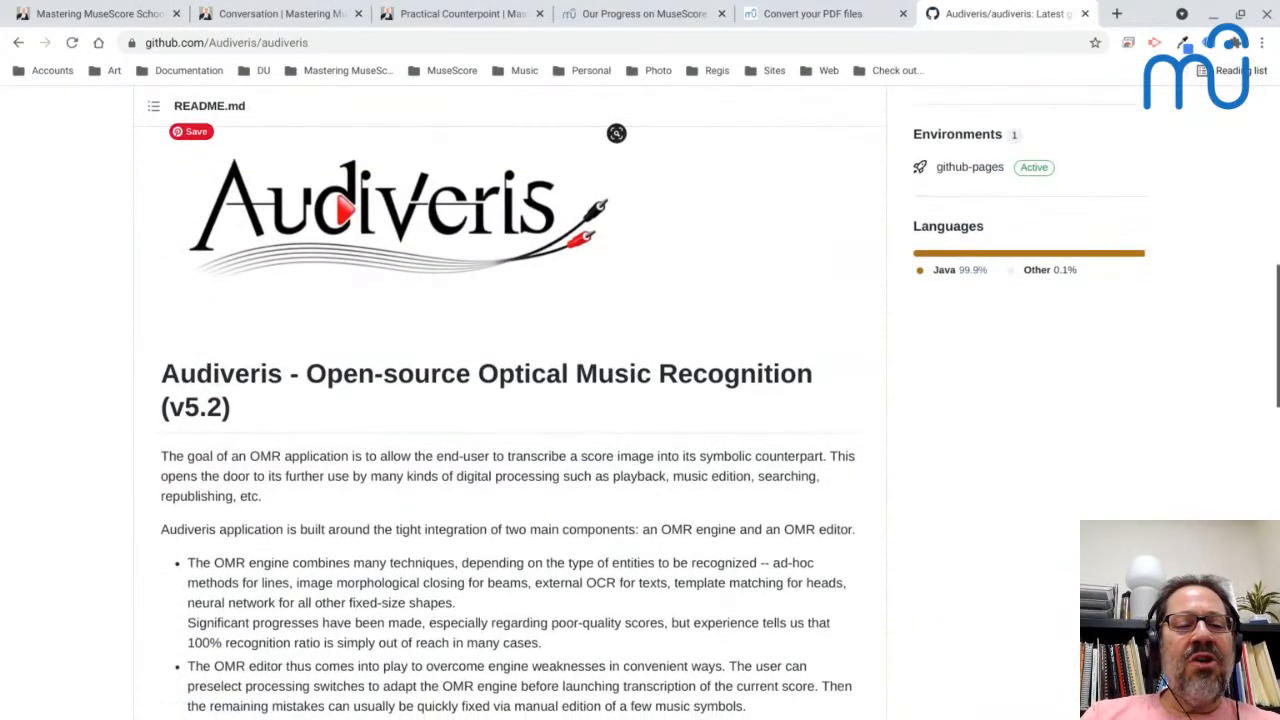
scroll(510, 400, up, 7)
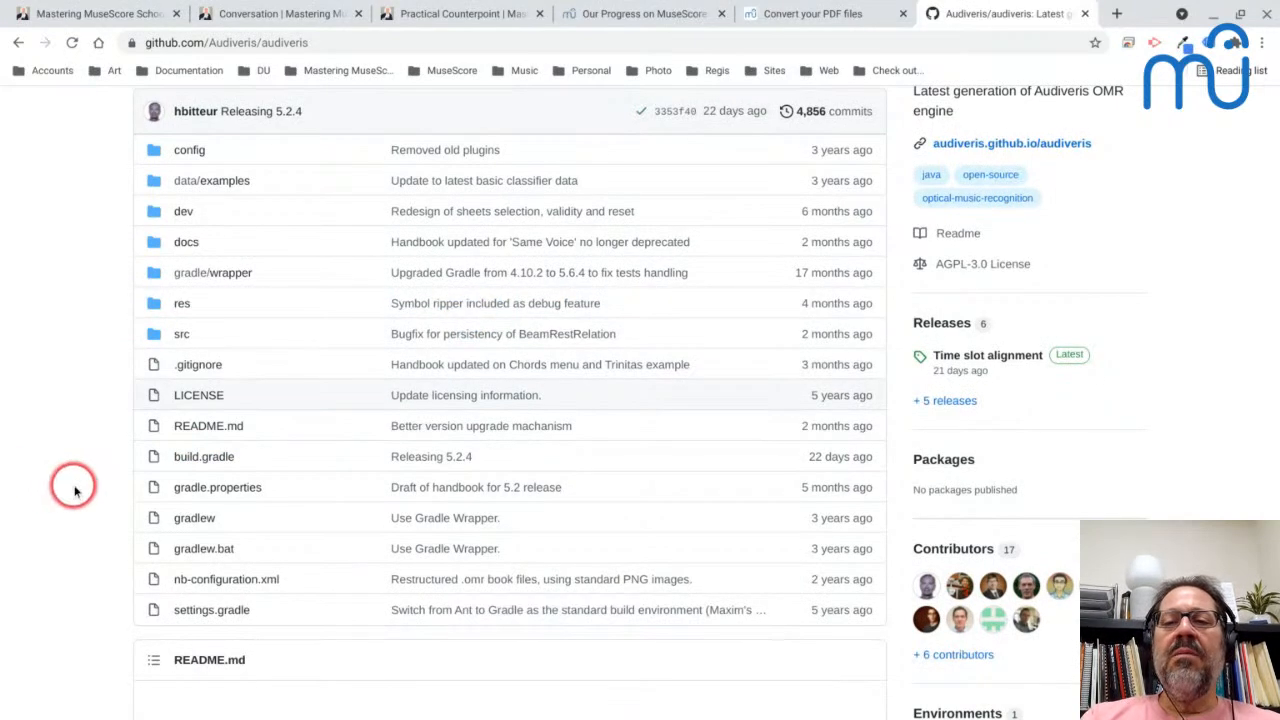
scroll(74, 490, up, 2)
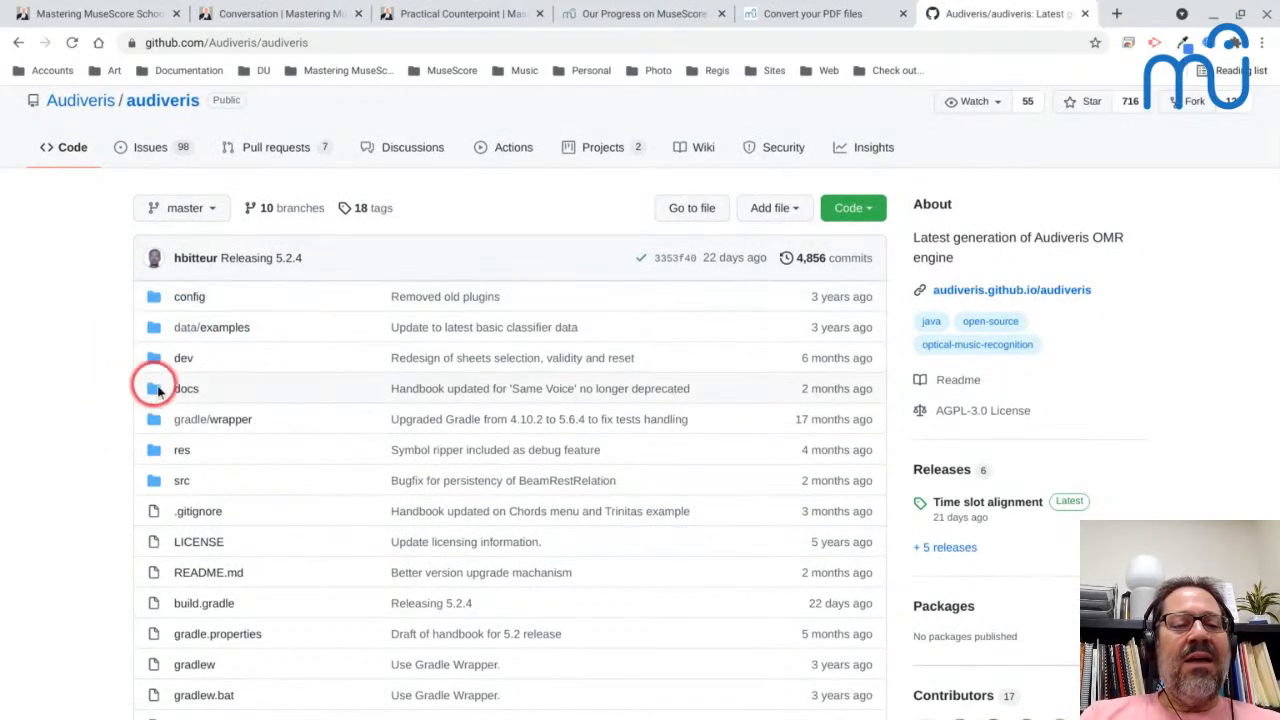
- Read the README's key characteristics and its sections on installing Windows binaries and building from sources
scroll(170, 385, down, 2)
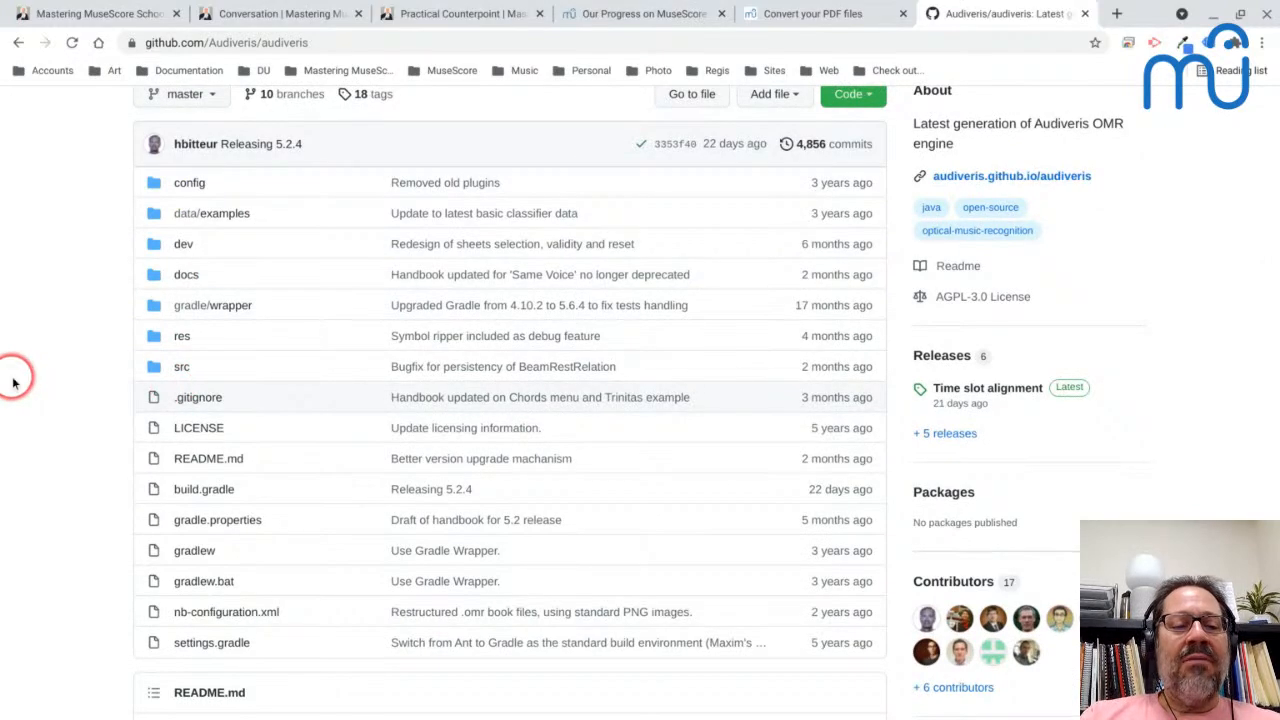
scroll(12, 382, down, 5)
scroll(12, 382, down, 7)
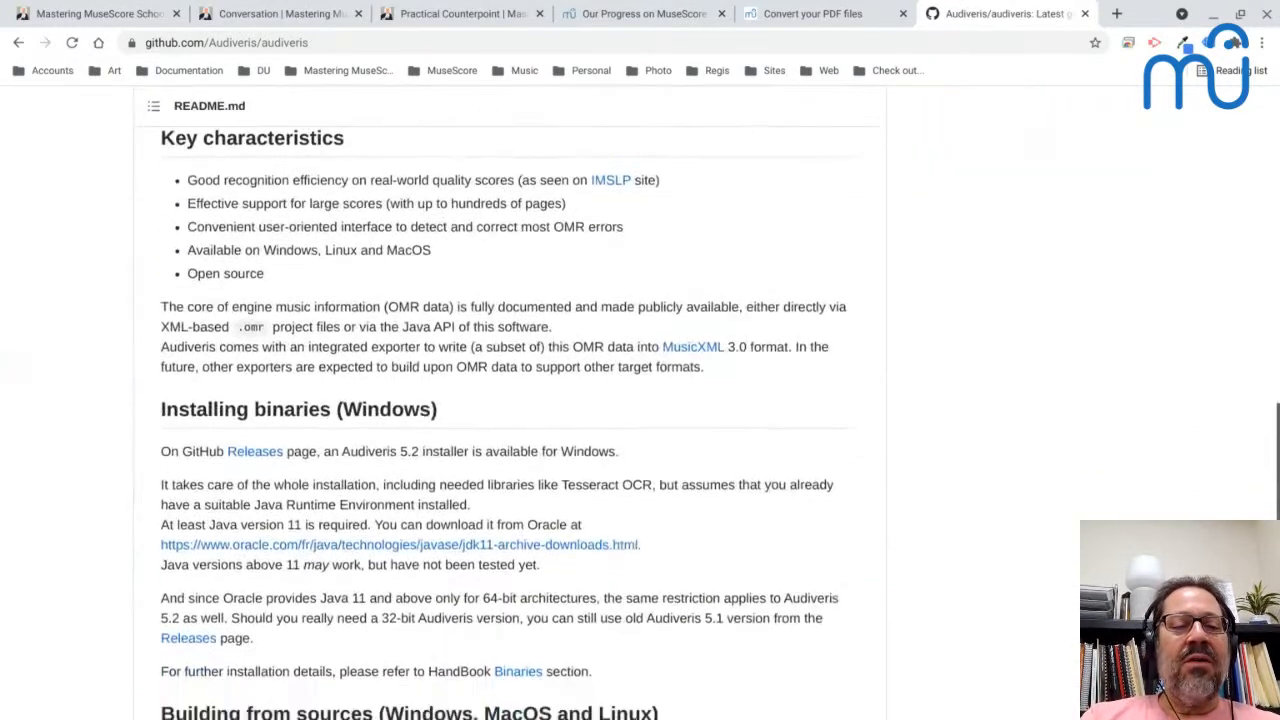
scroll(571, 351, down, 3)
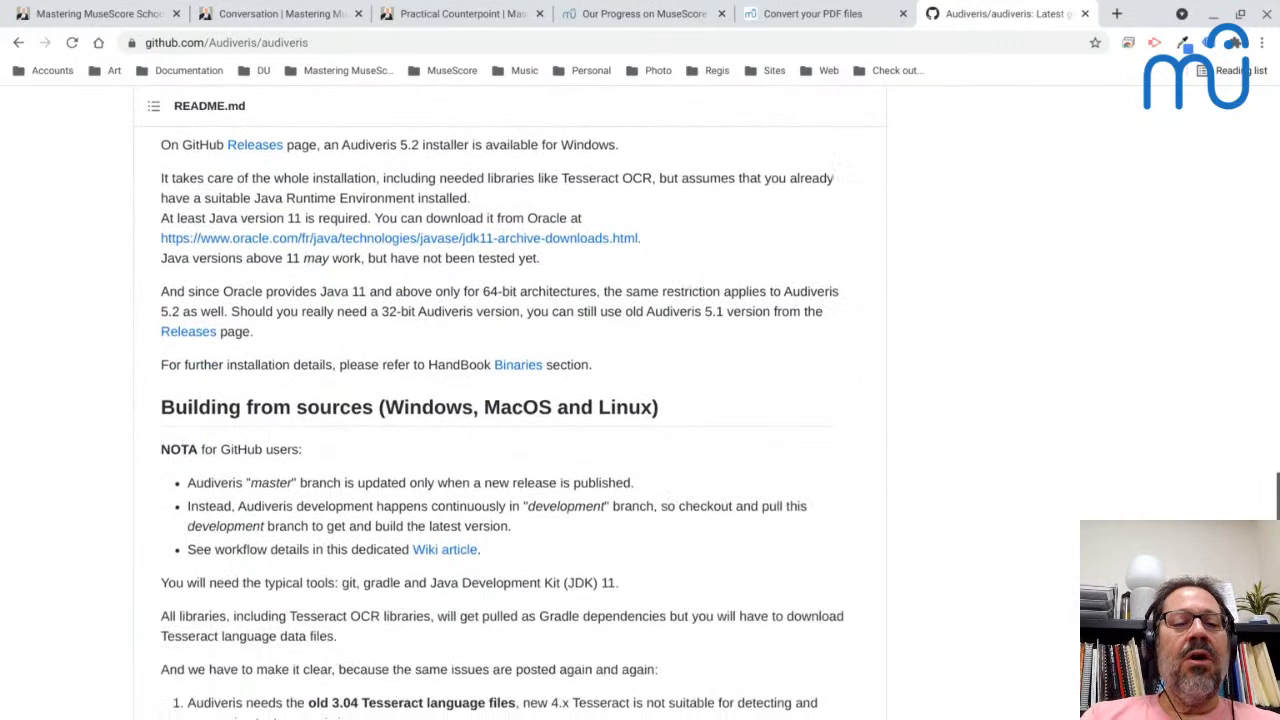
scroll(410, 395, down, 3)
scroll(411, 396, up, 6)
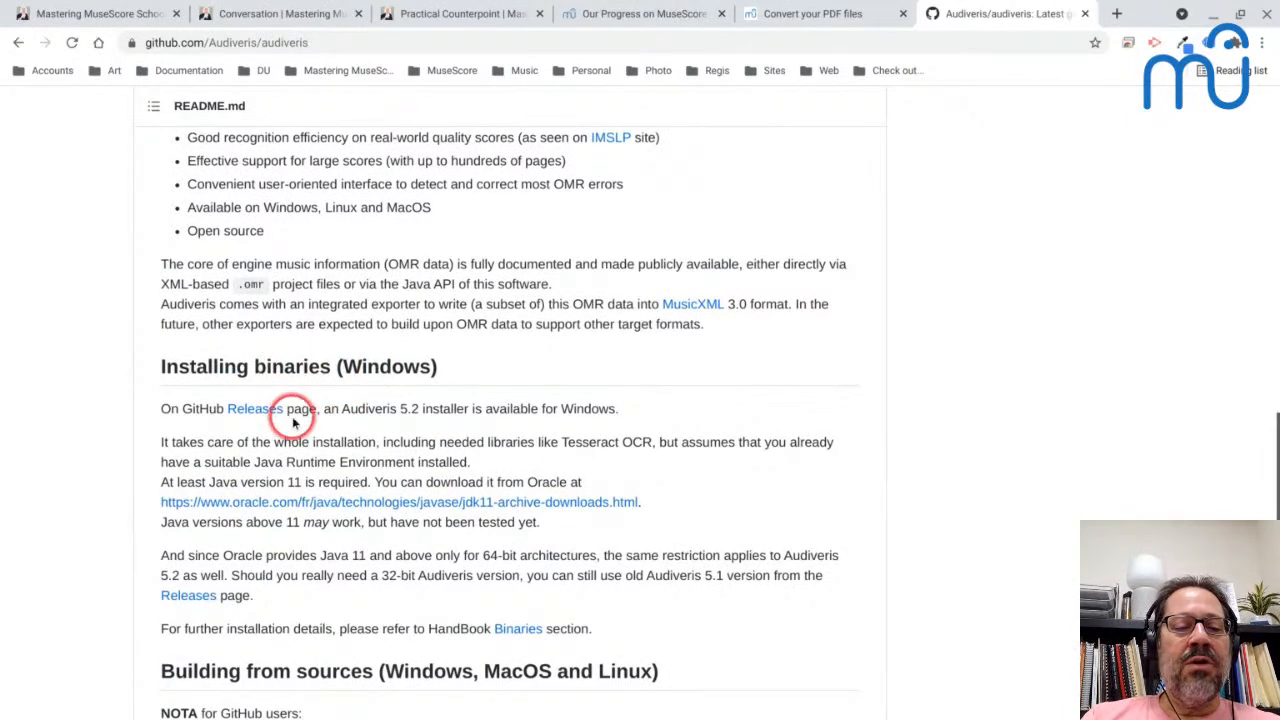
scroll(290, 420, down, 1)
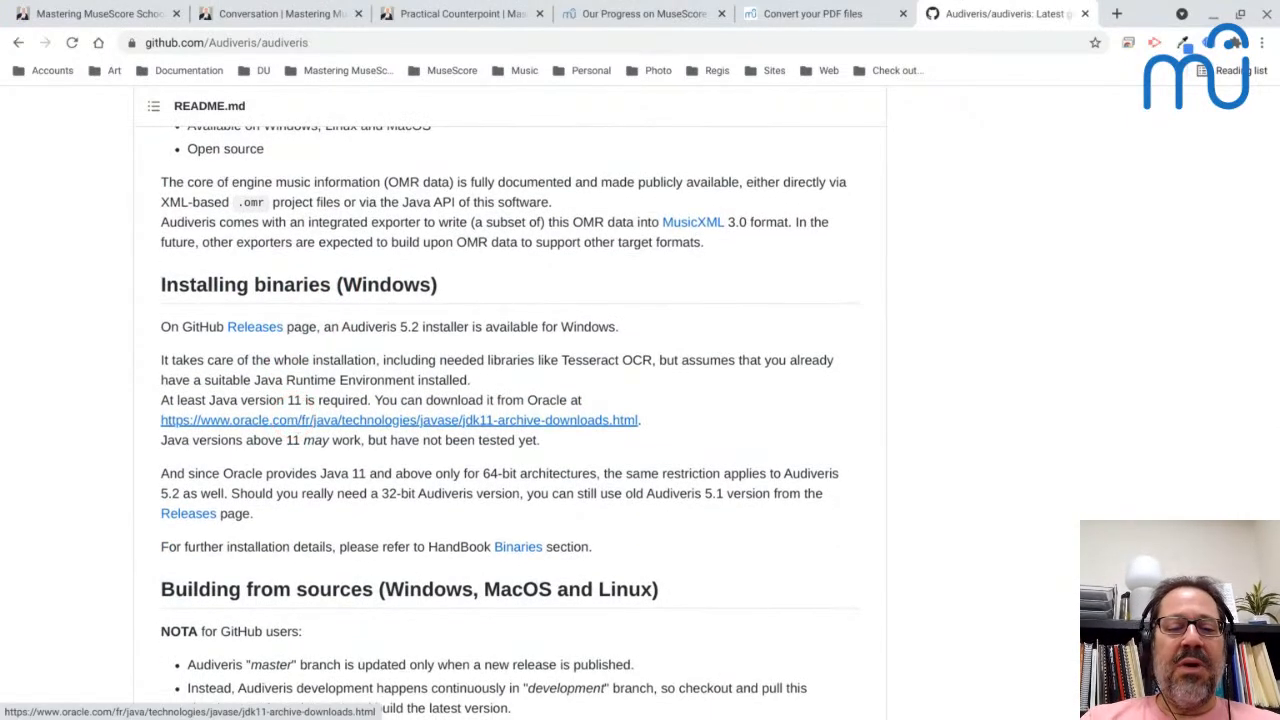
scroll(290, 420, down, 4)
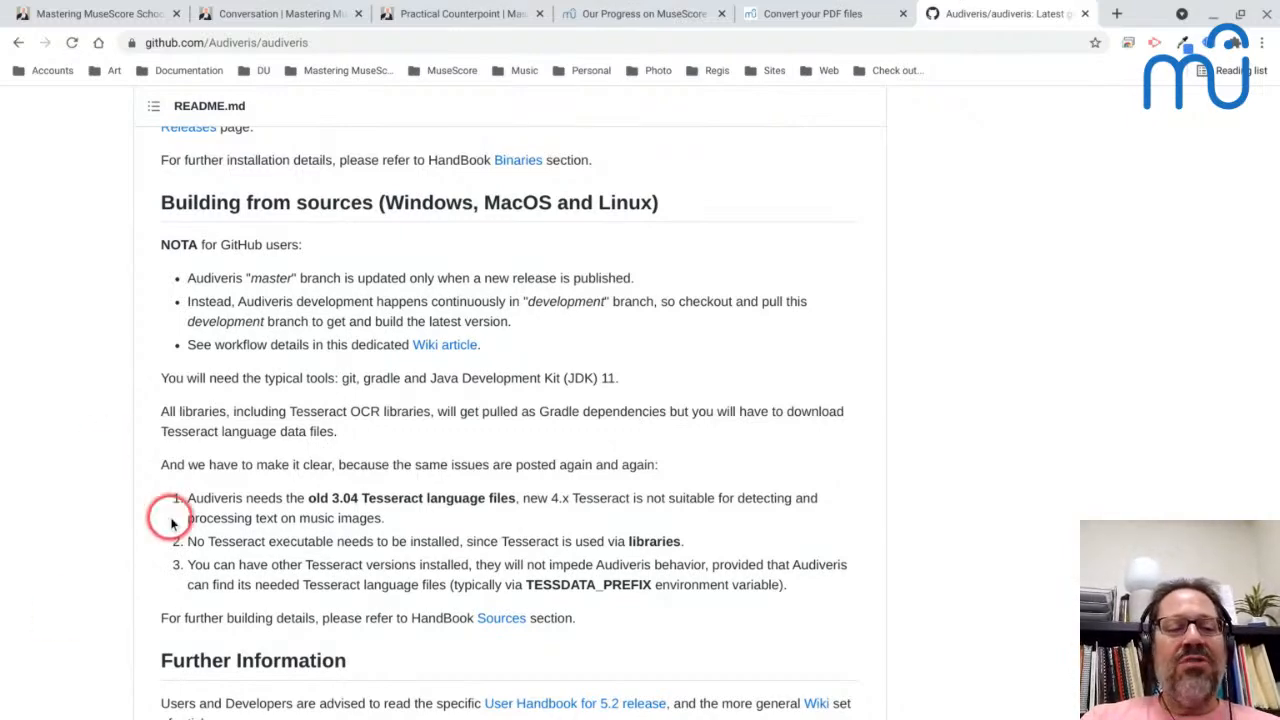
- Leave the Audiveris repository page and switch back to the converted score in MuseScore
scroll(171, 516, up, 4)
scroll(171, 523, up, 10)
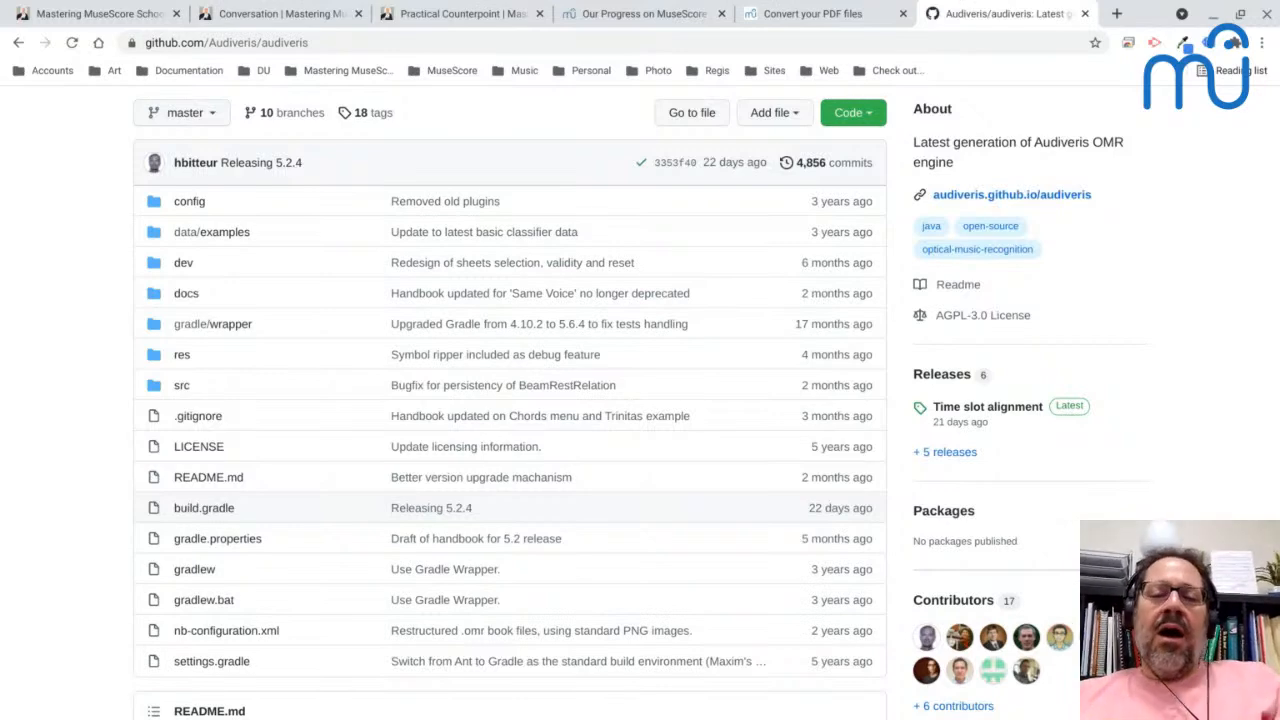
key(alt+Tab)
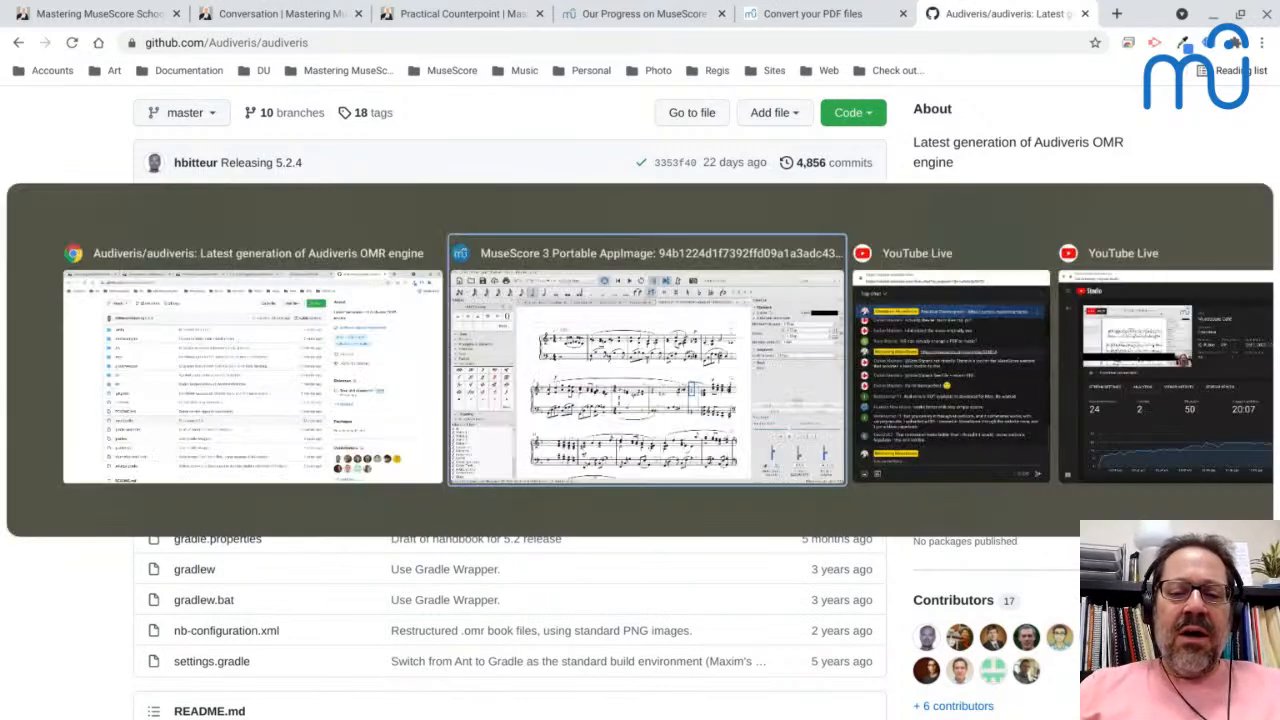
- Switch to MuseScore and open Practical_Counterpoint.mscz from the Counterpoint folder under Scores and Courses
key(alt+Tab)
key(alt+Tab)
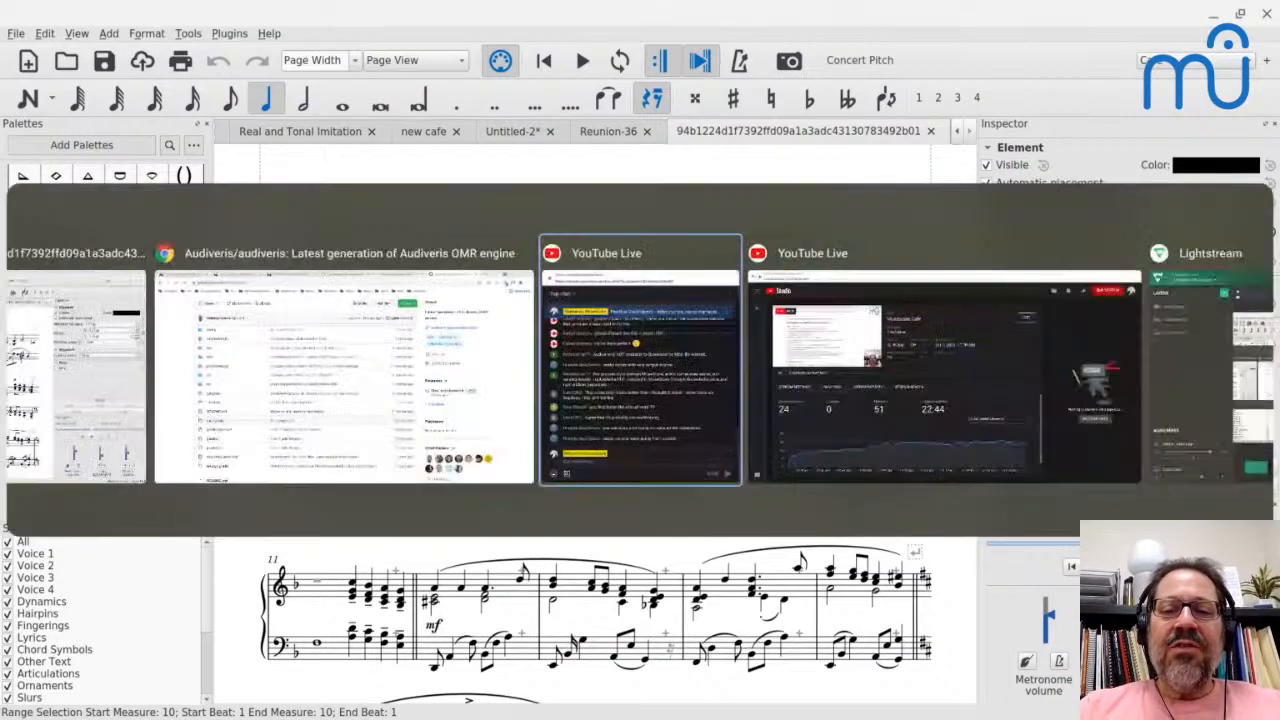
key(alt+Tab)
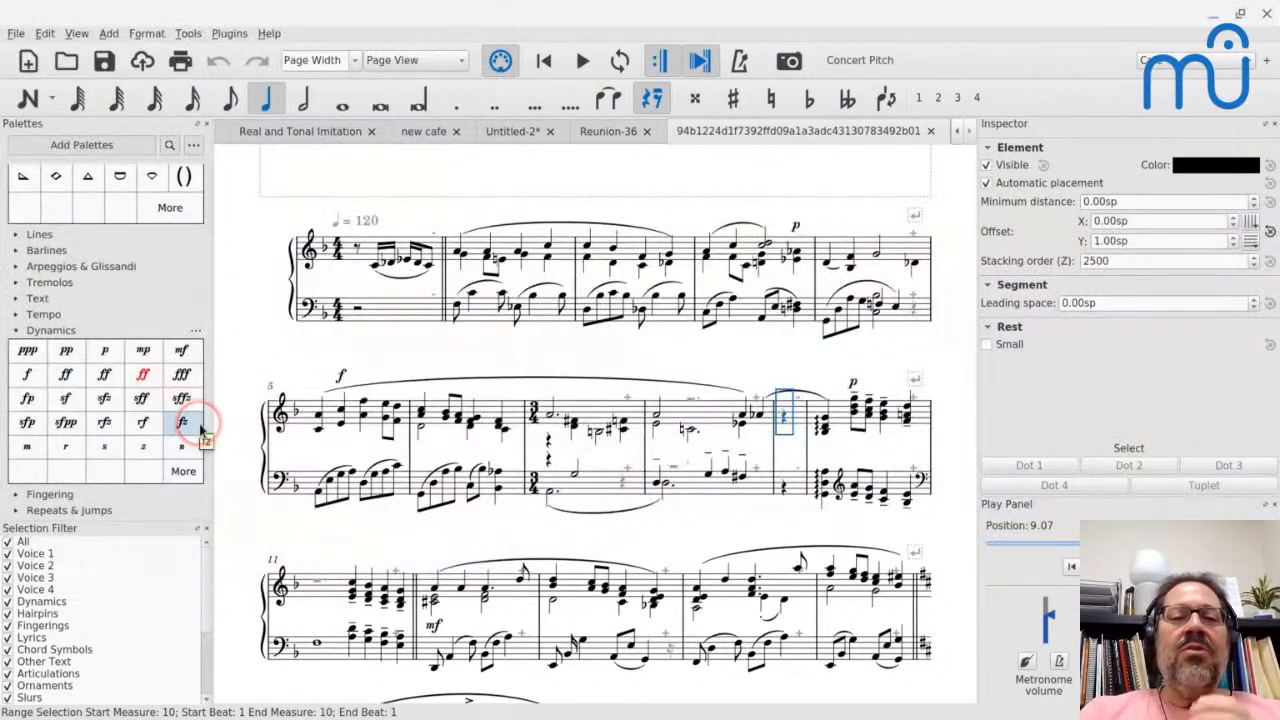
key(ctrl+o)
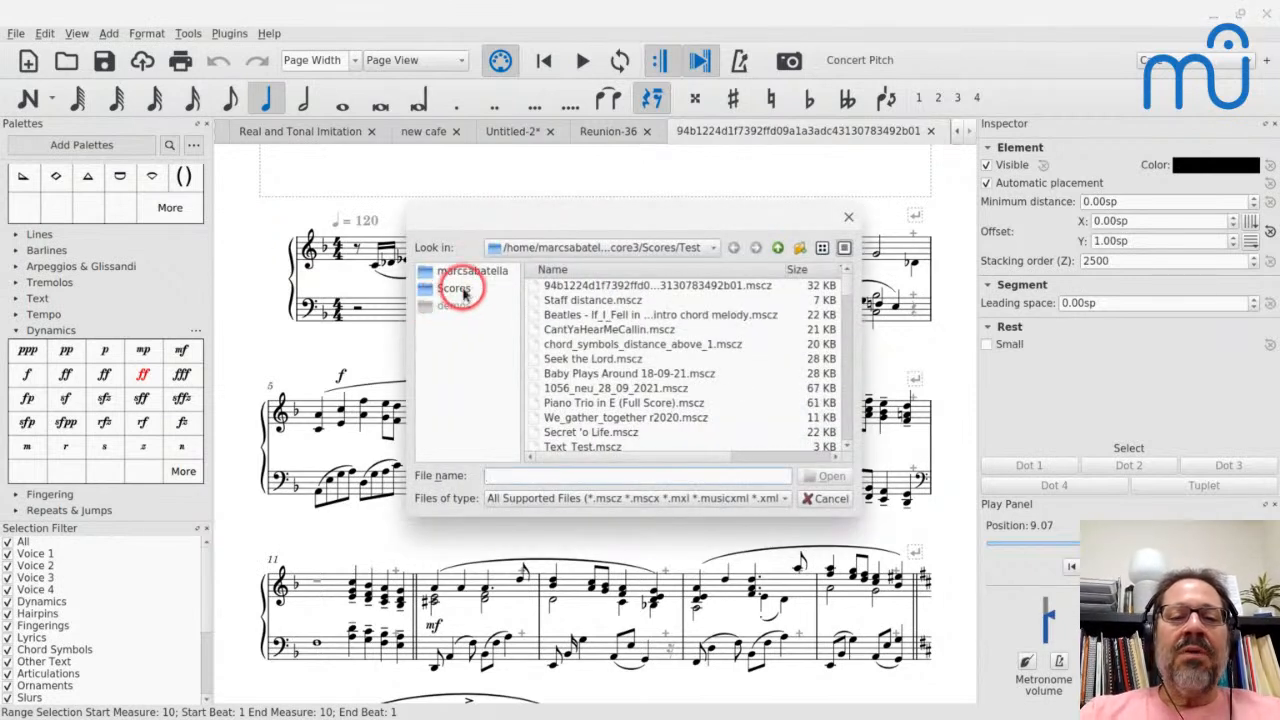
click(454, 288)
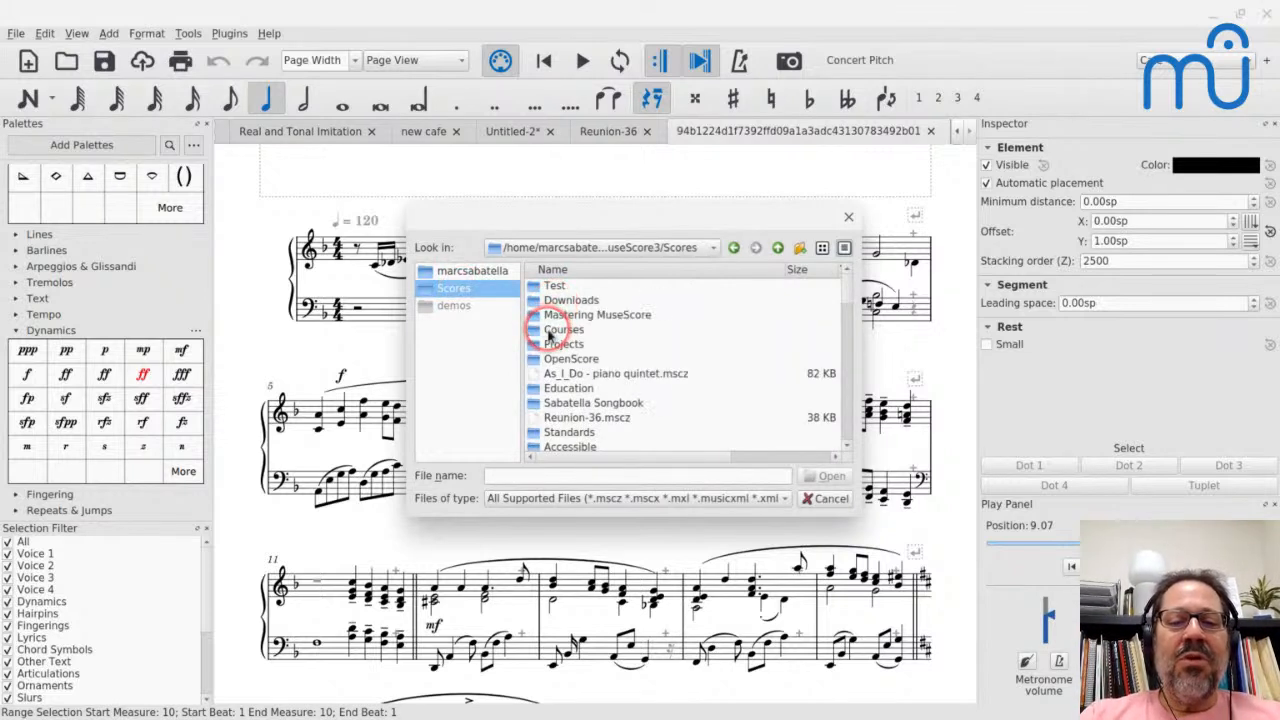
double_click(537, 334)
double_click(565, 286)
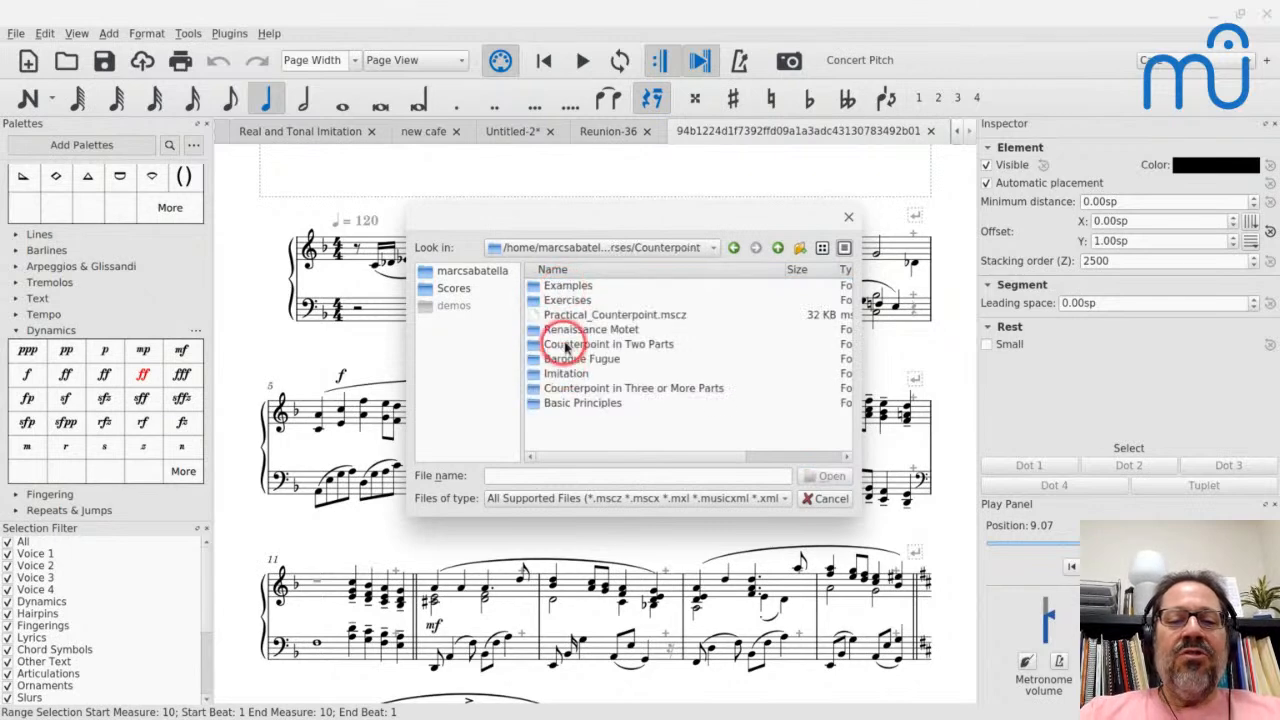
double_click(548, 314)
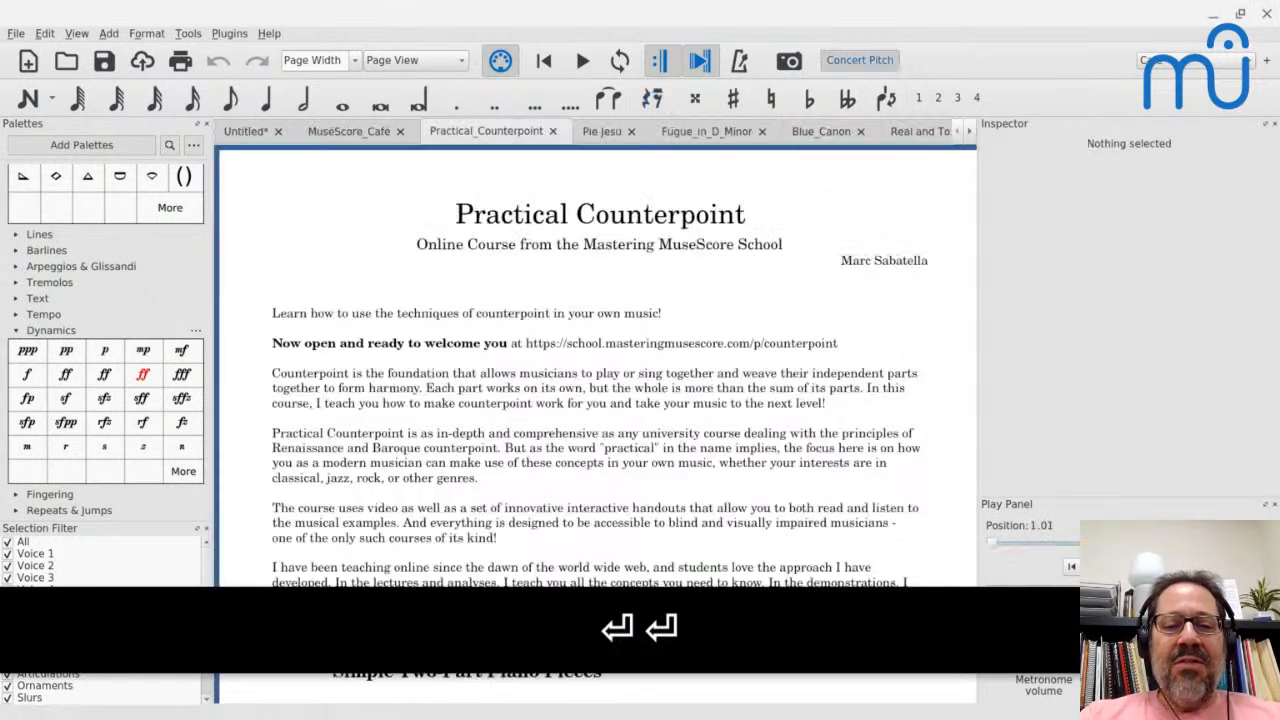
- Look over the Practical Counterpoint introduction and play the Simple Two-Part Piano Pieces excerpt from its first measure
scroll(558, 293, down, 1)
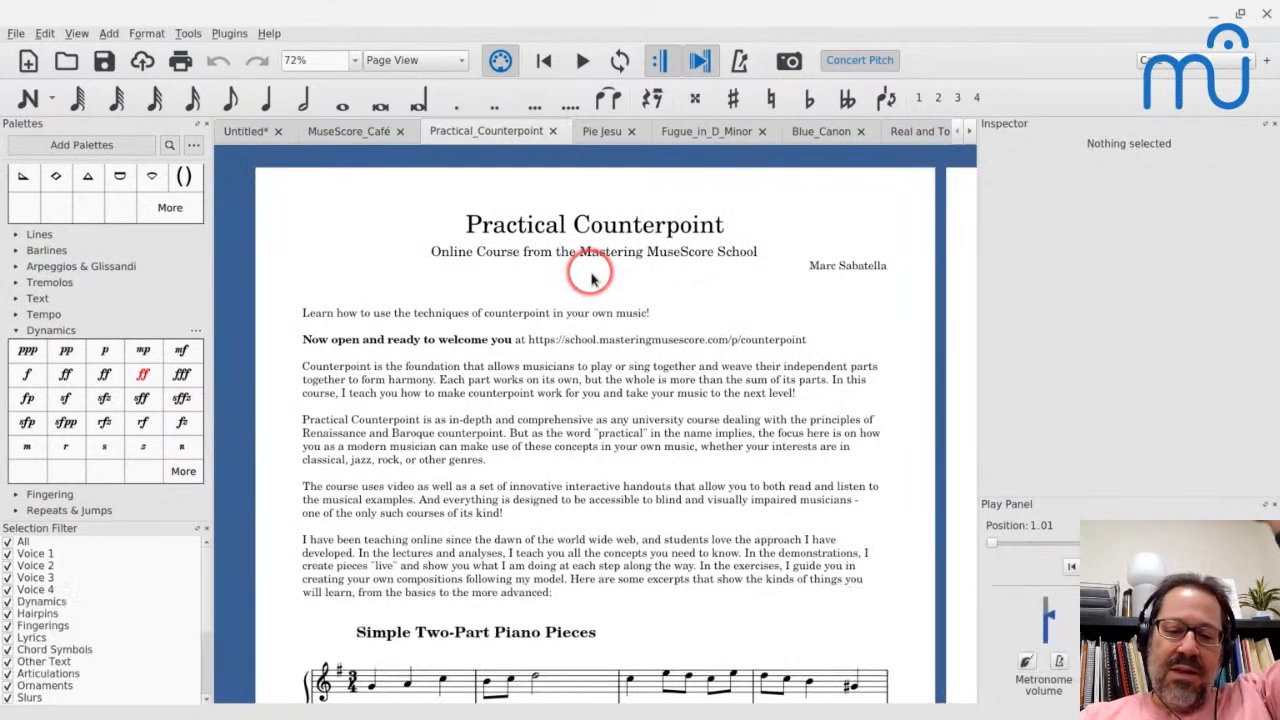
scroll(593, 278, down, 3)
scroll(593, 278, down, 2)
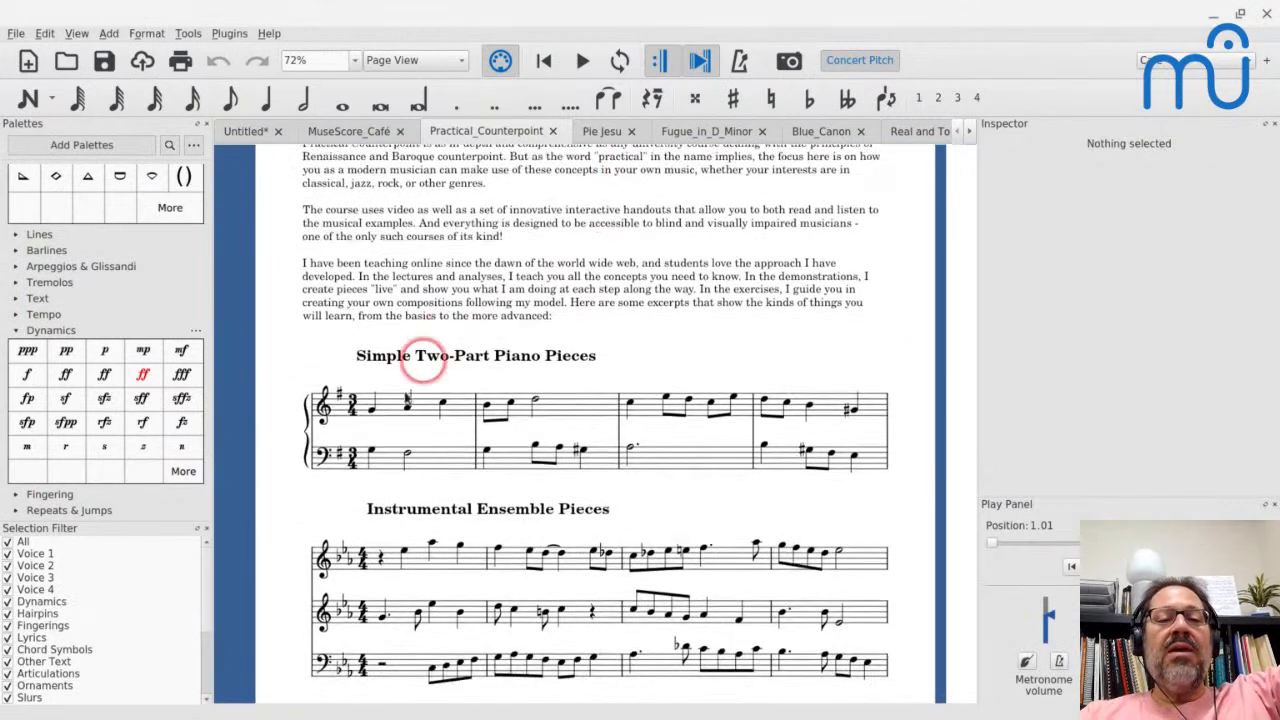
click(430, 406)
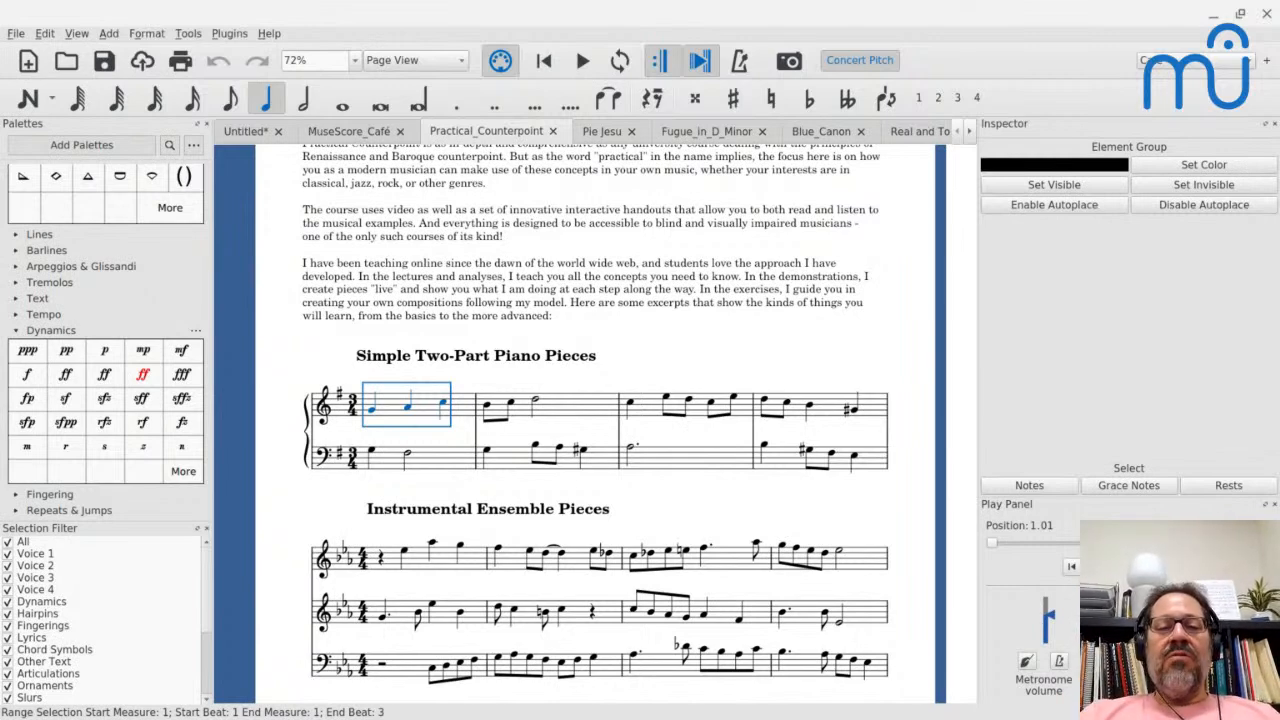
scroll(595, 420, down, 3)
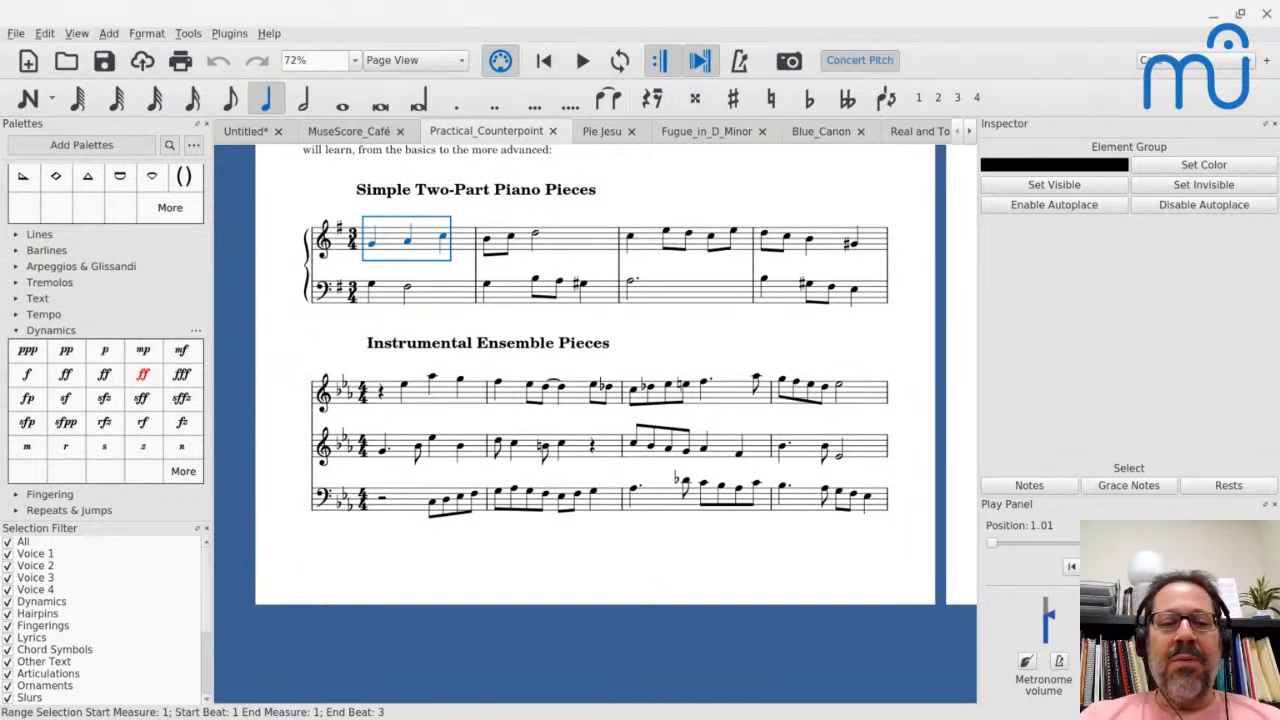
scroll(428, 372, up, 1)
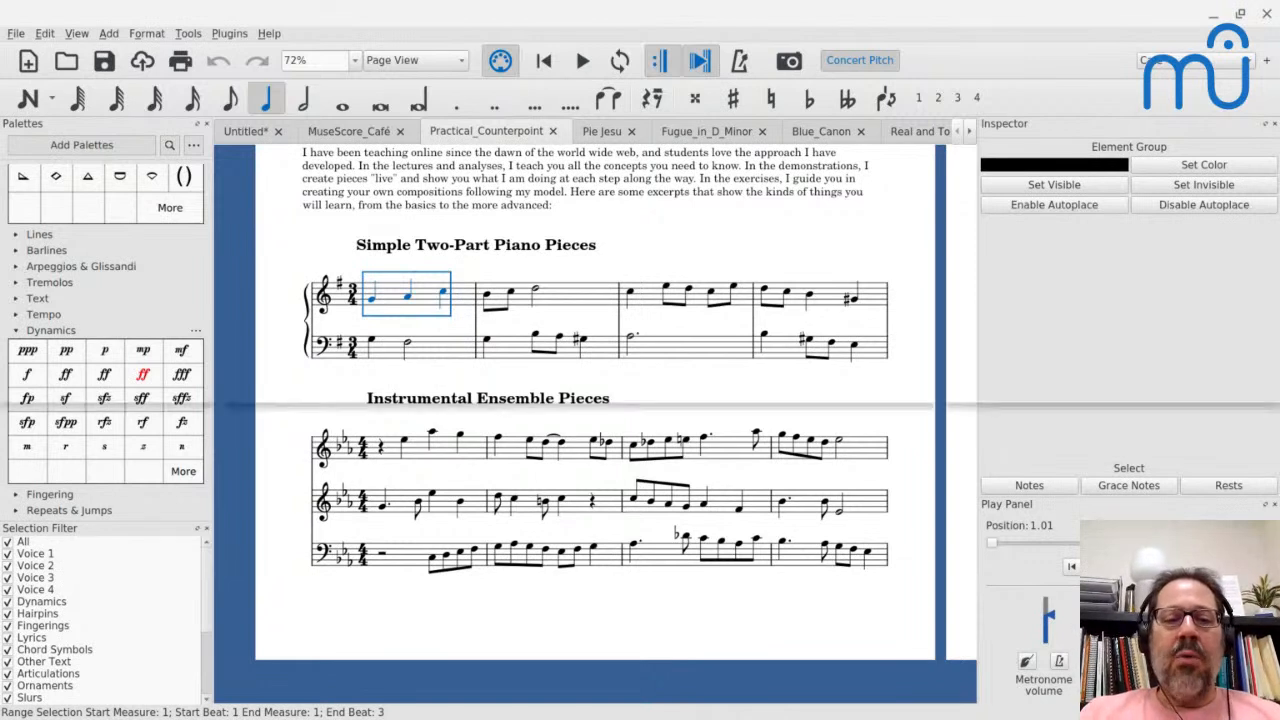
key(space)
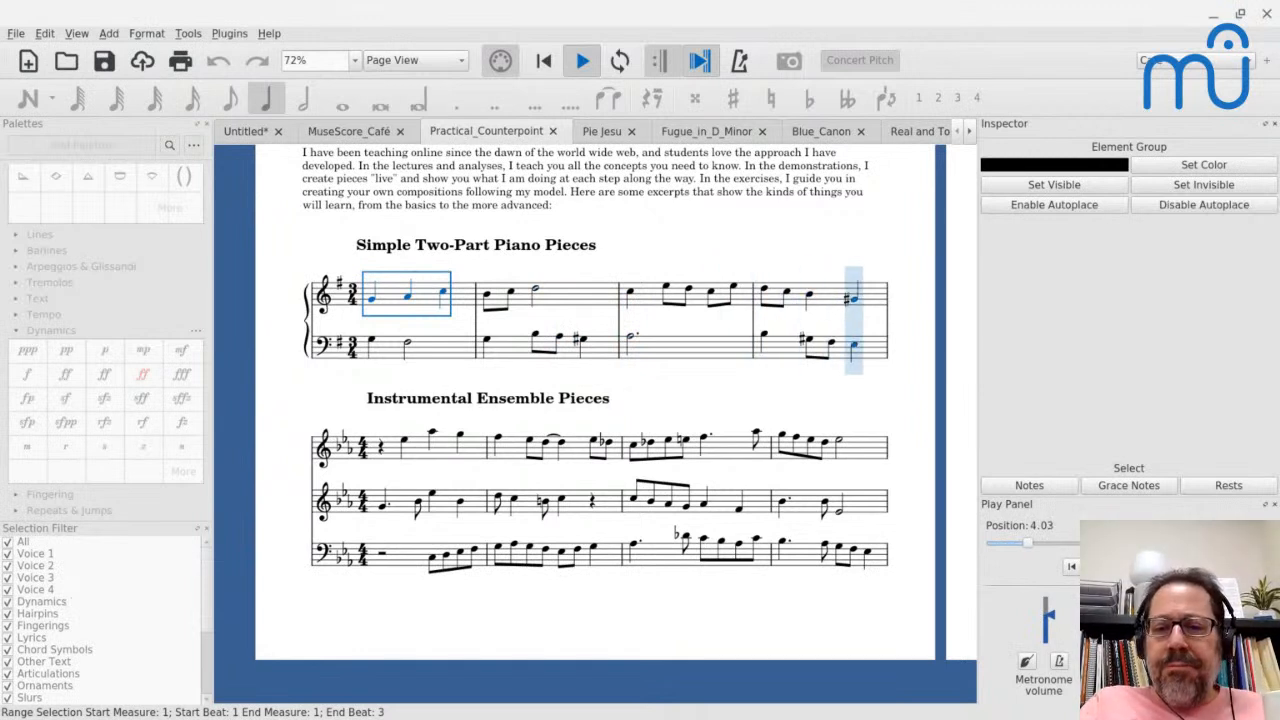
key(space)
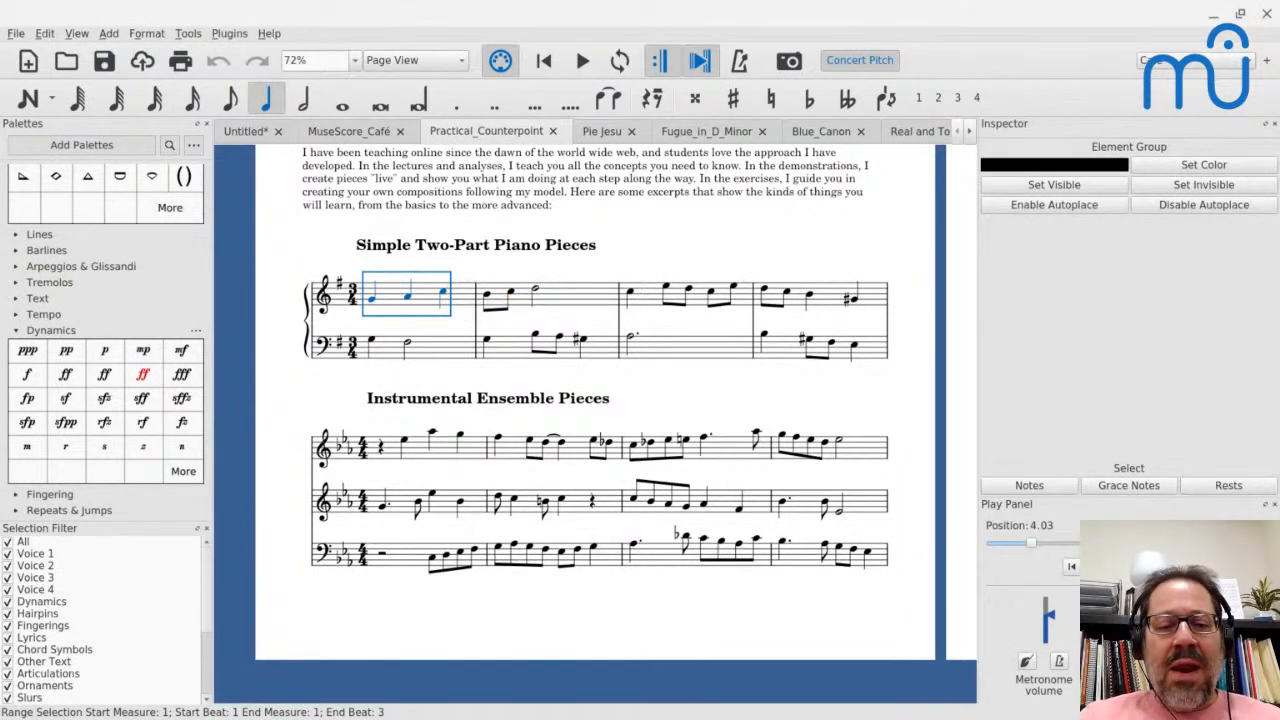
- Play the Instrumental Ensemble Pieces excerpt from its first measure
scroll(470, 308, down, 3)
click(430, 333)
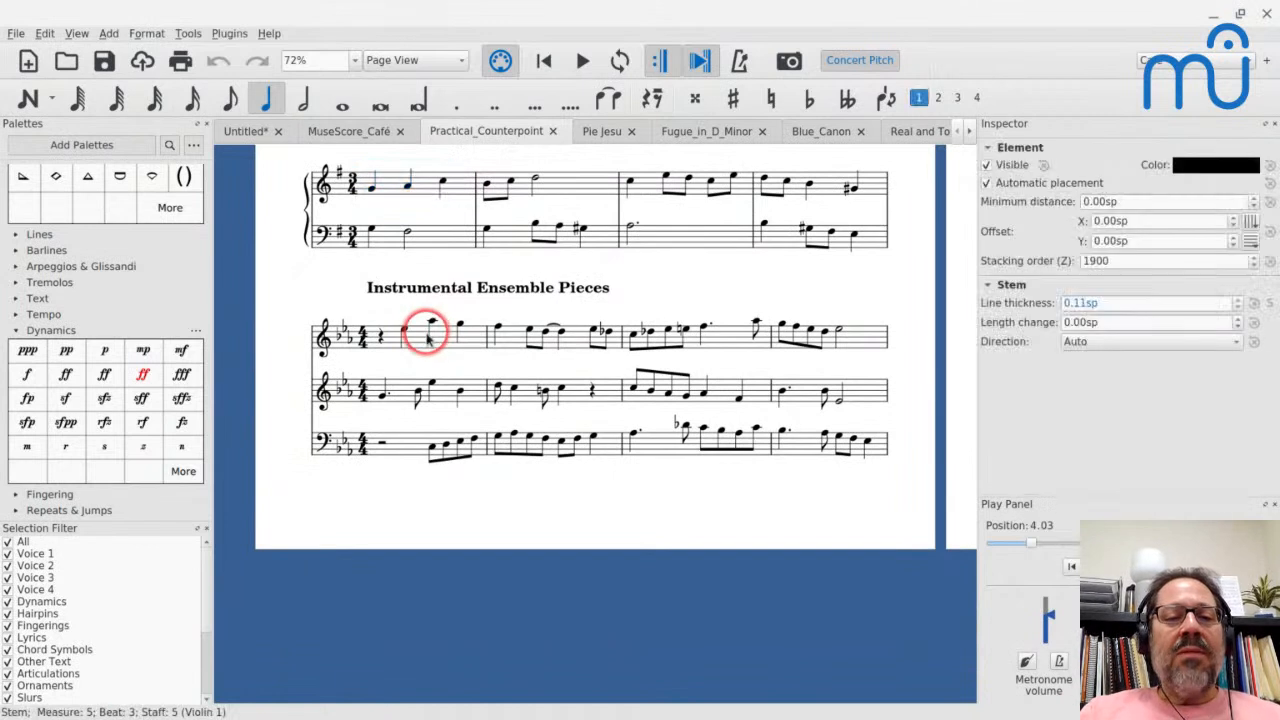
shift+click(413, 343)
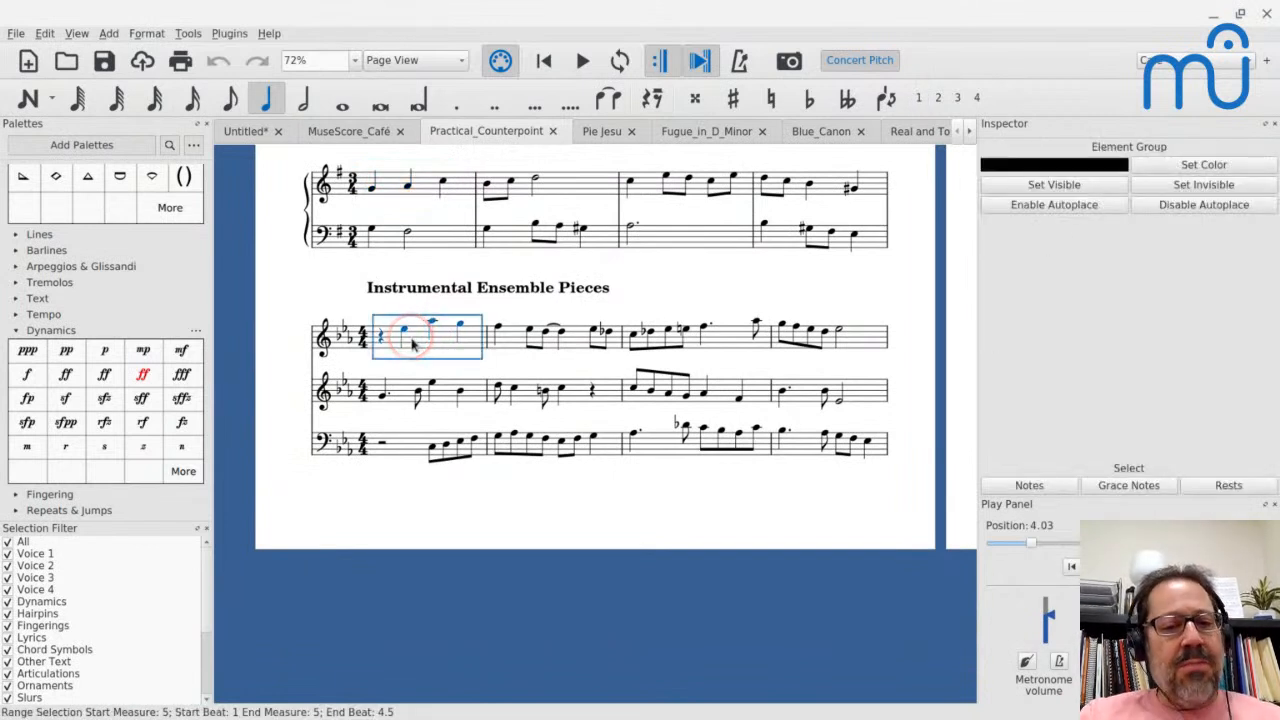
key(space)
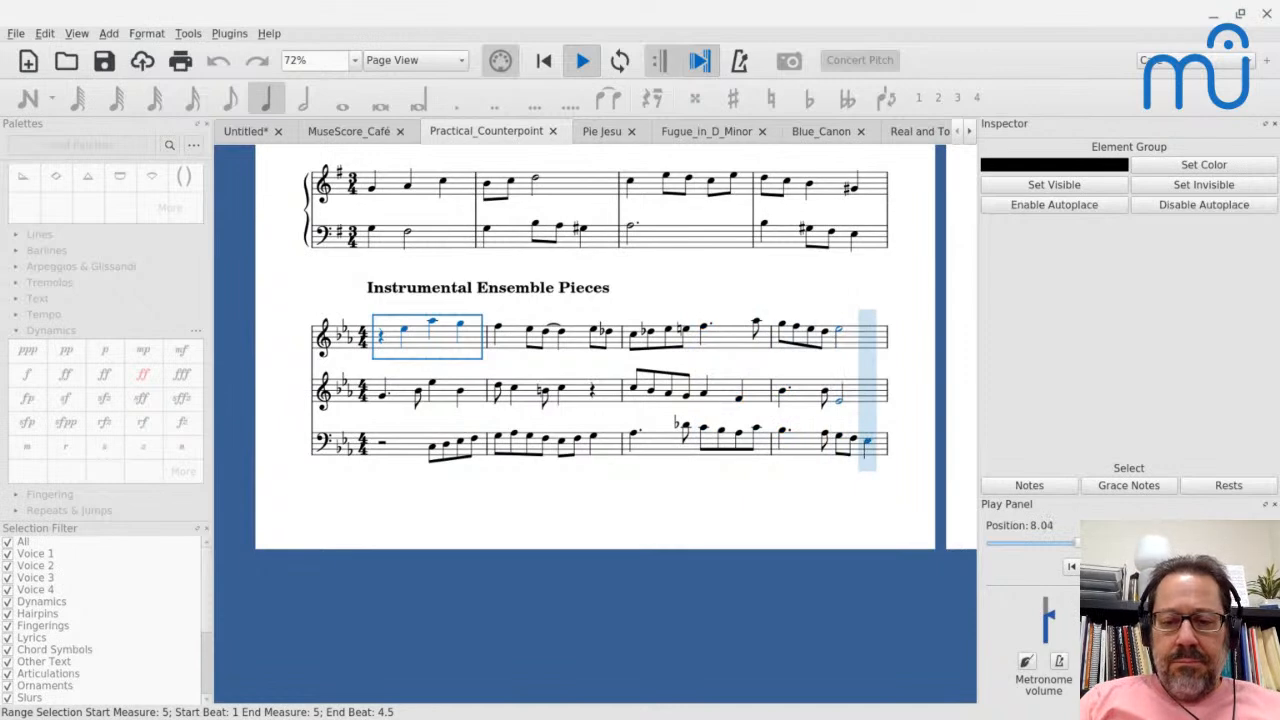
key(space)
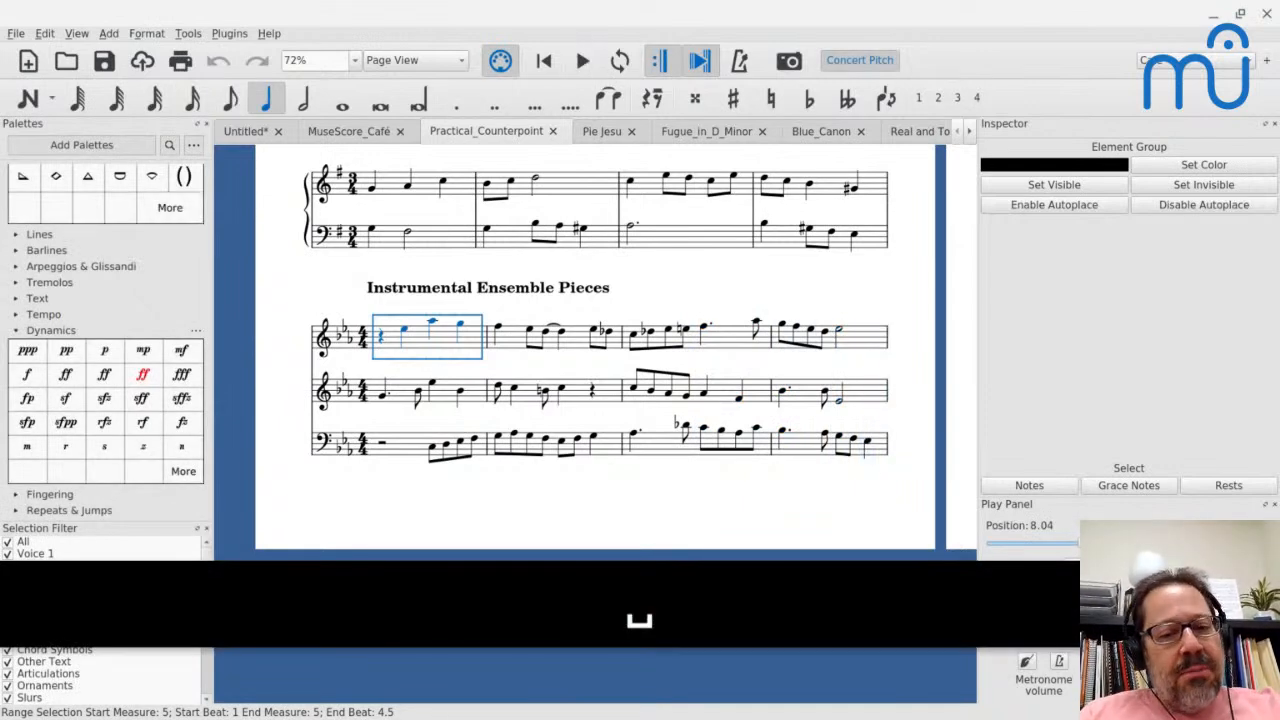
- Play the Baroque-Style Fugues excerpt on page 2 twice, starting from its first bass-staff measure
scroll(503, 338, right, 8)
scroll(503, 338, up, 2)
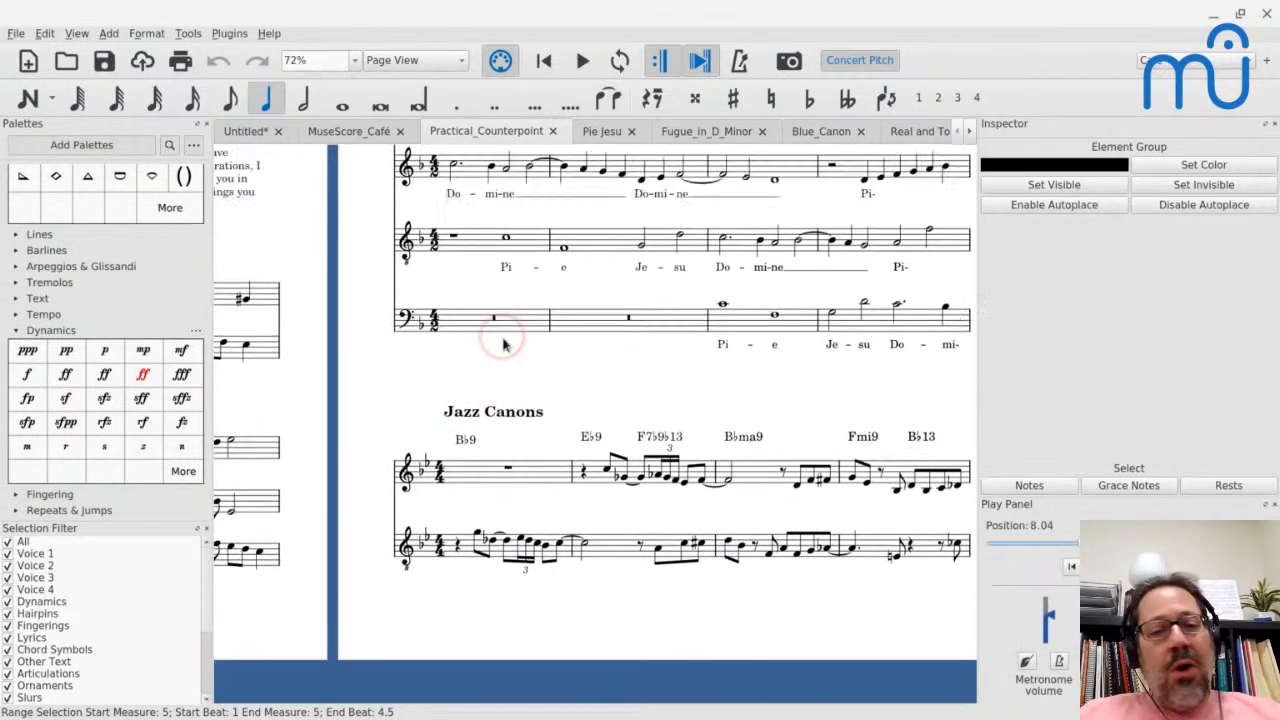
scroll(503, 343, up, 6)
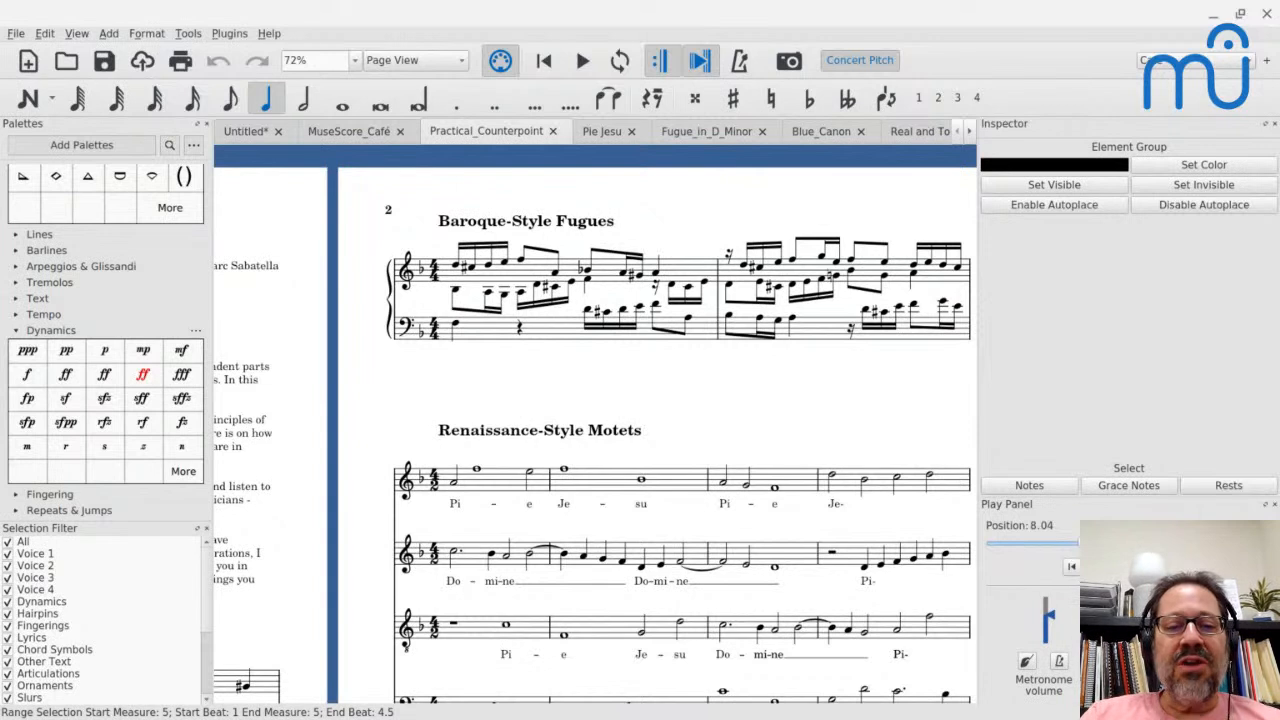
key(Page_Down)
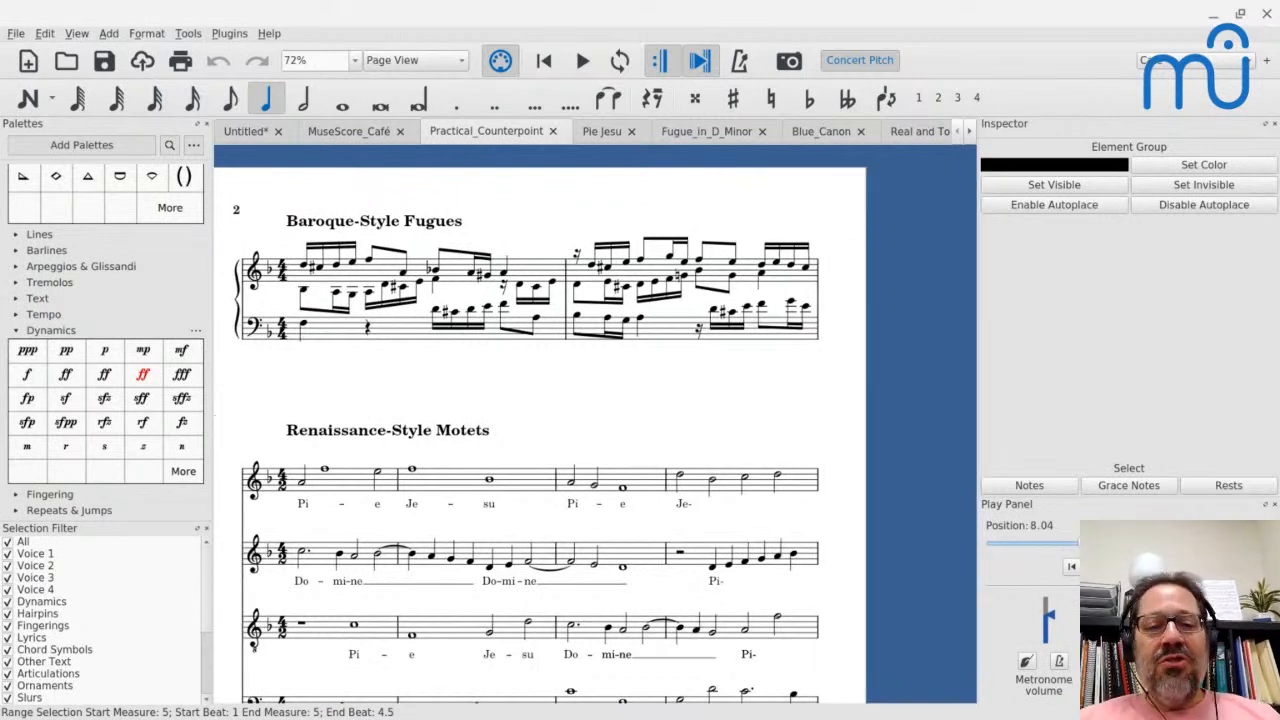
click(316, 328)
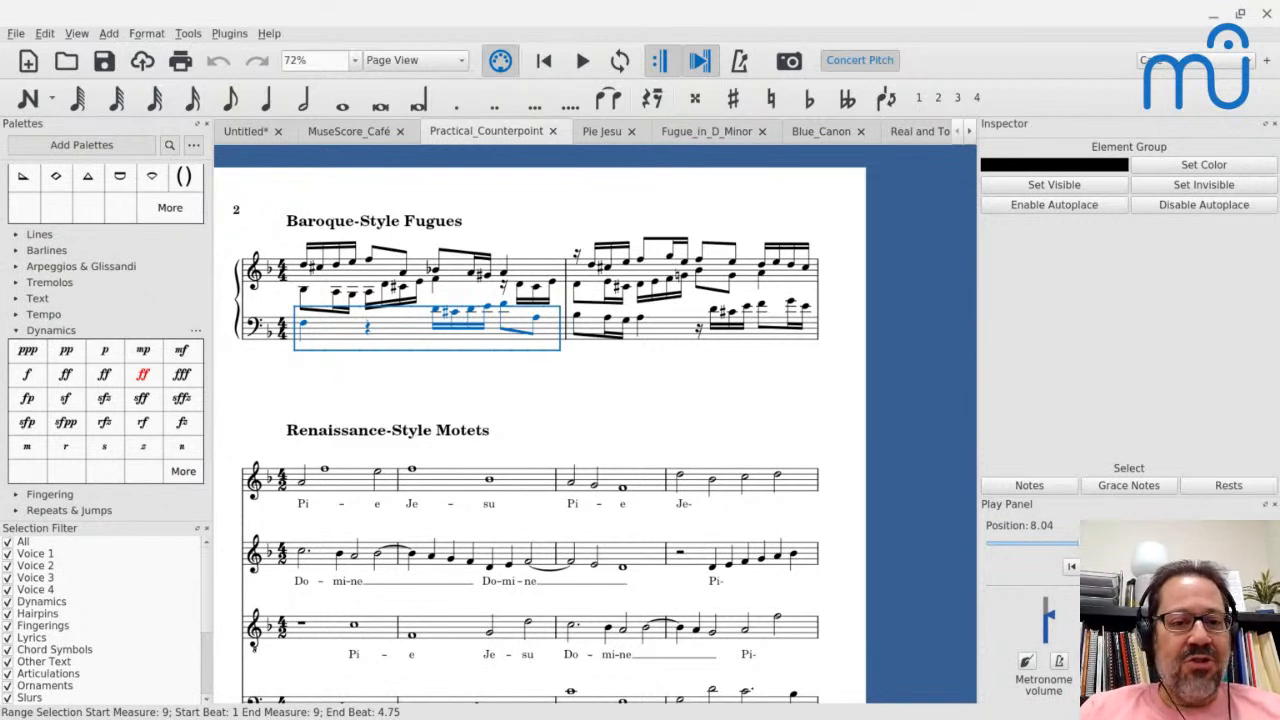
key(space)
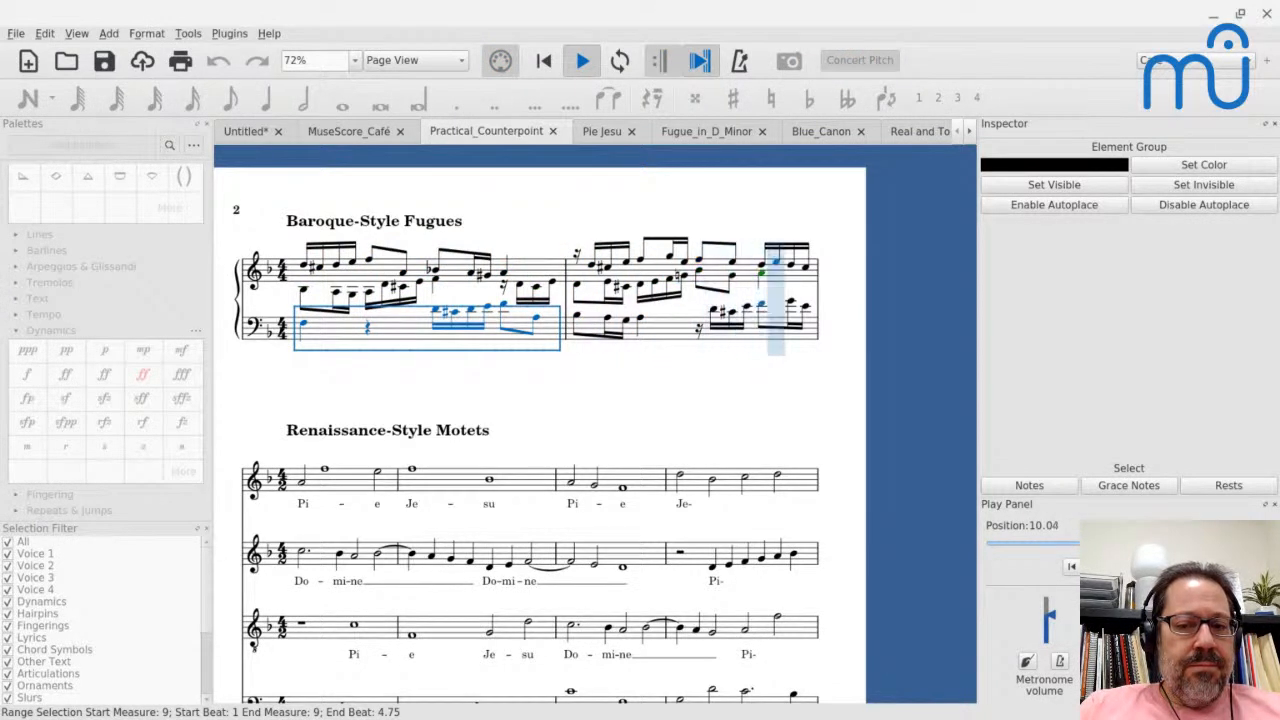
key(space)
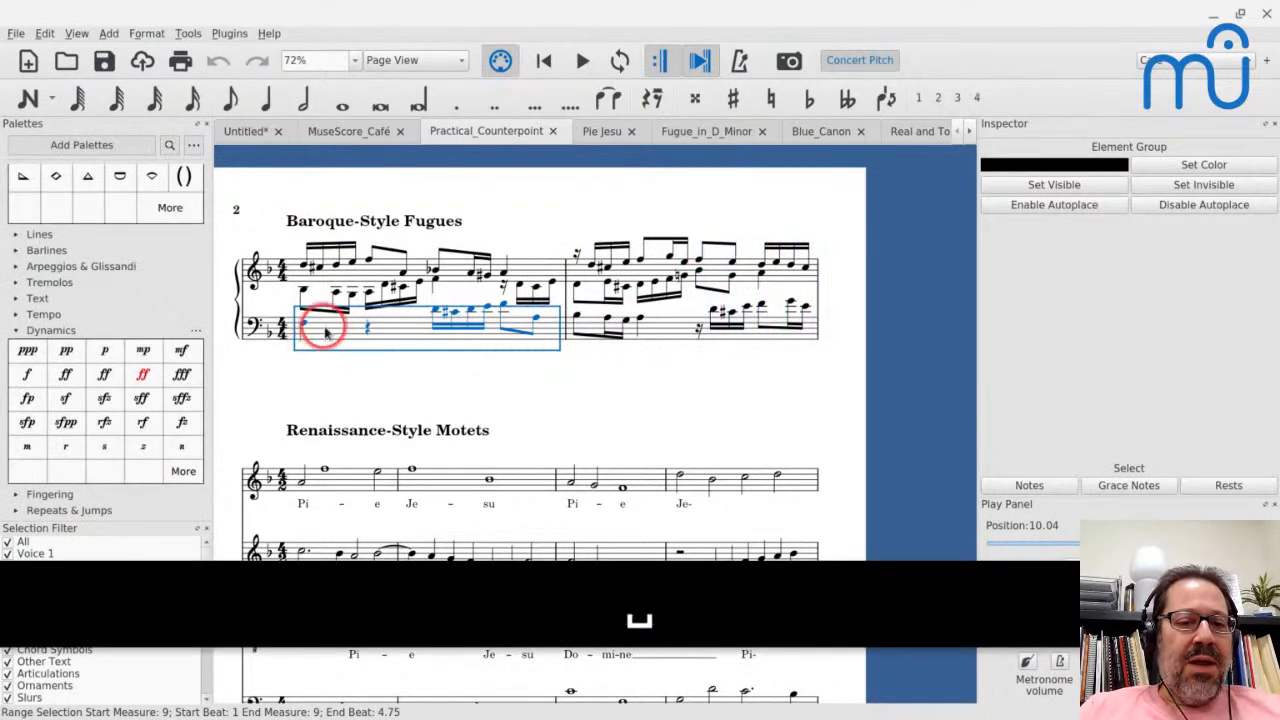
key(space)
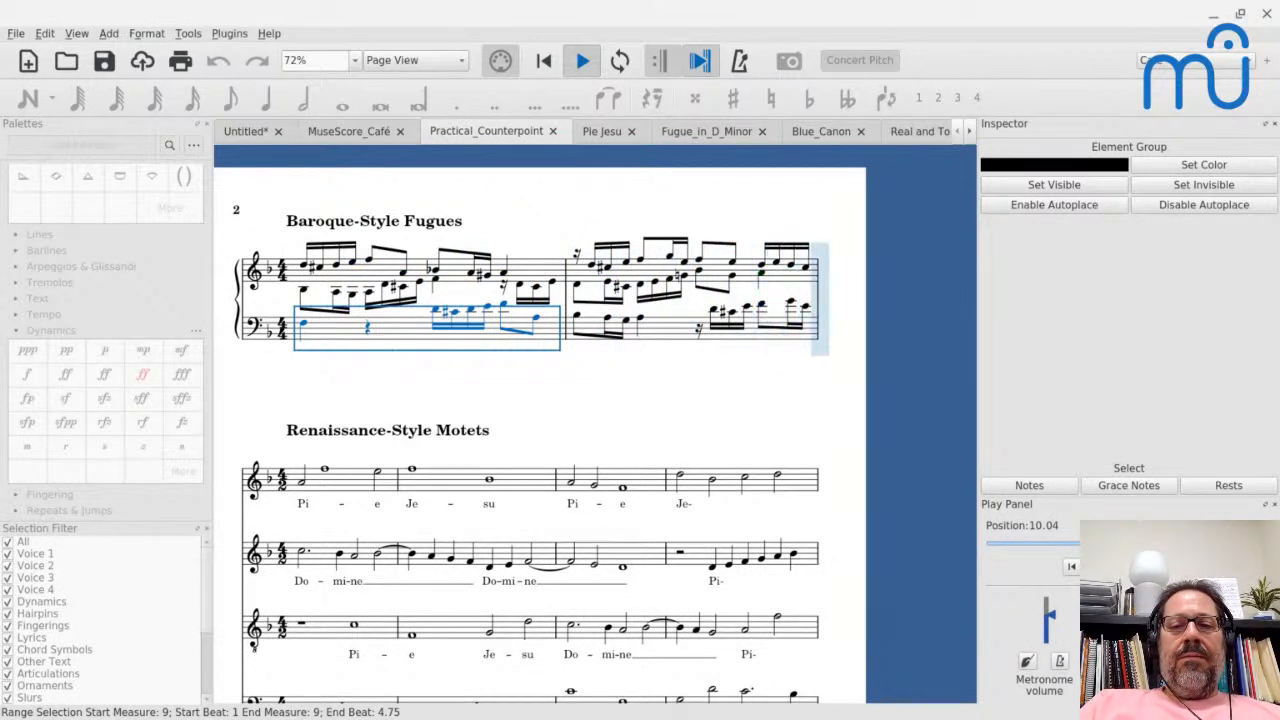
key(space)
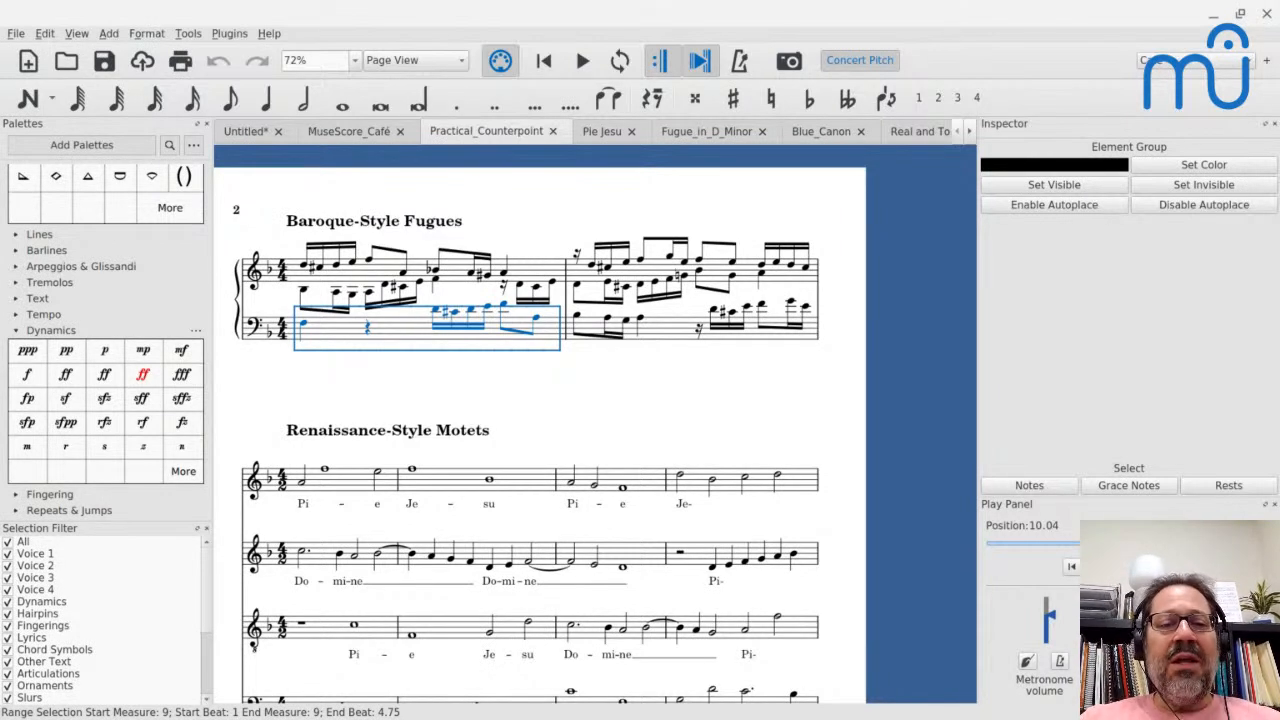
- Play the Renaissance-Style Motets excerpt from the first measure of its top voice
scroll(314, 410, down, 2)
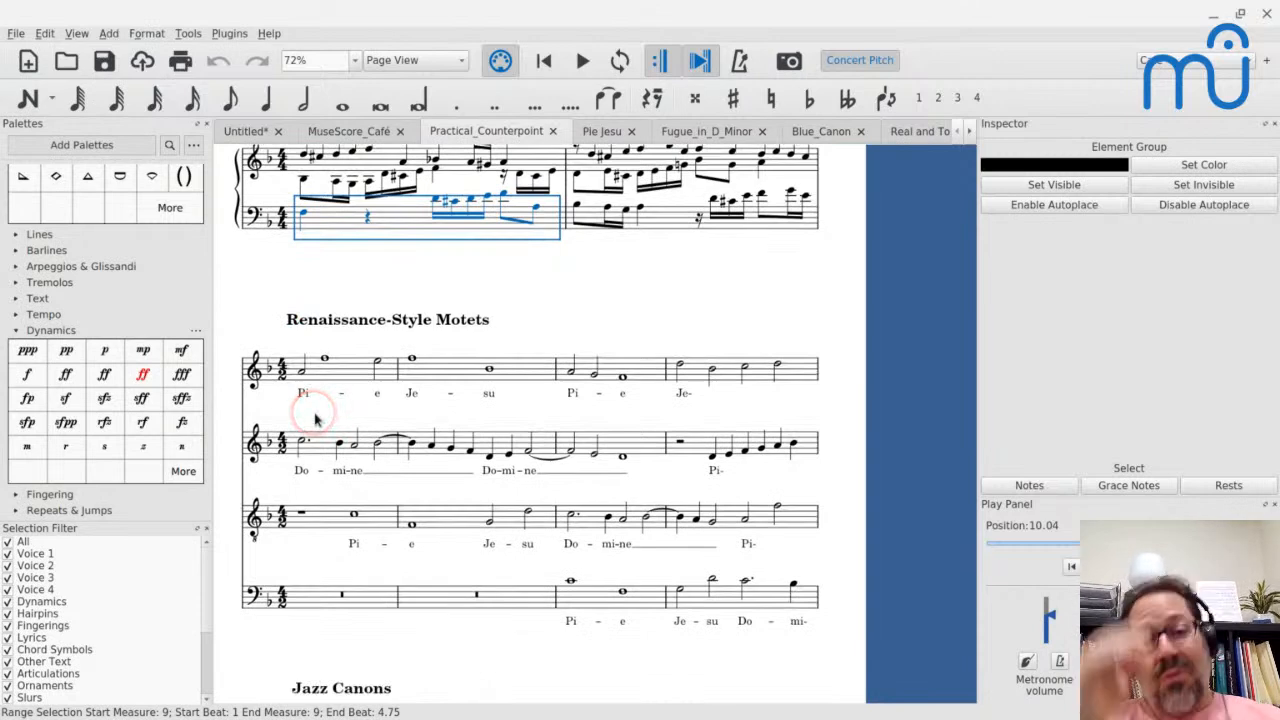
scroll(340, 475, up, 2)
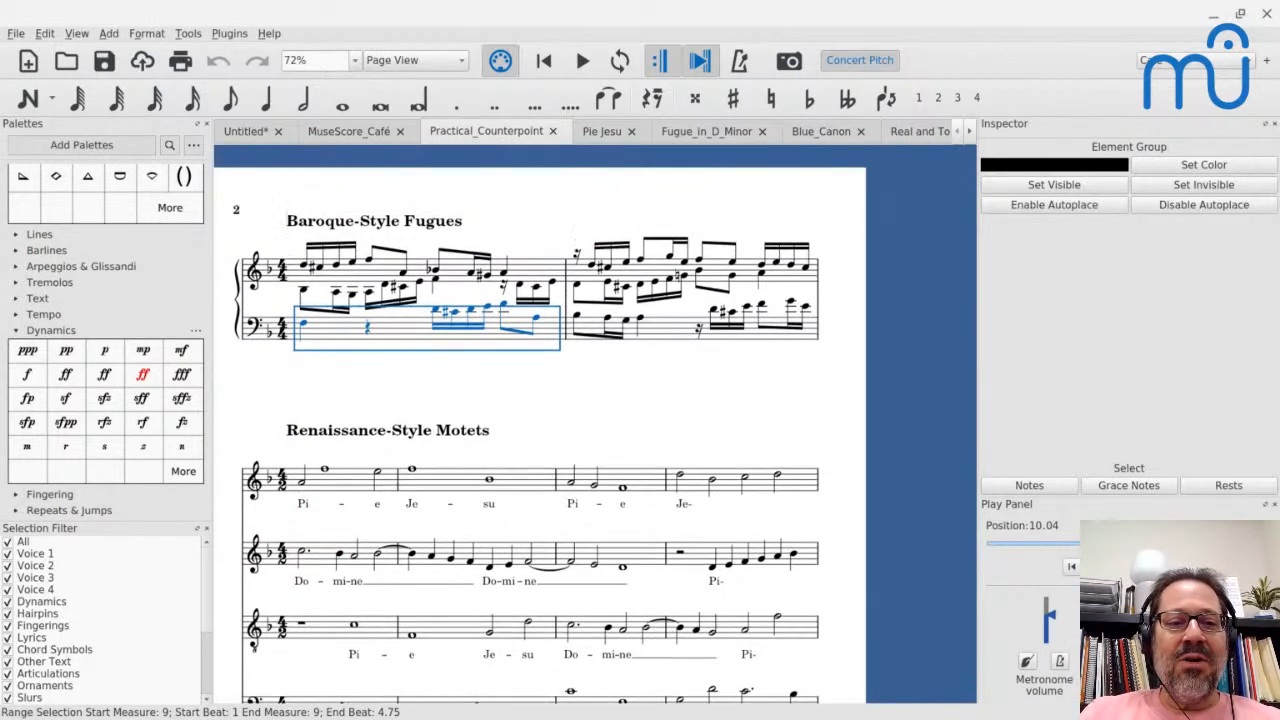
scroll(342, 480, down, 2)
scroll(342, 480, down, 2)
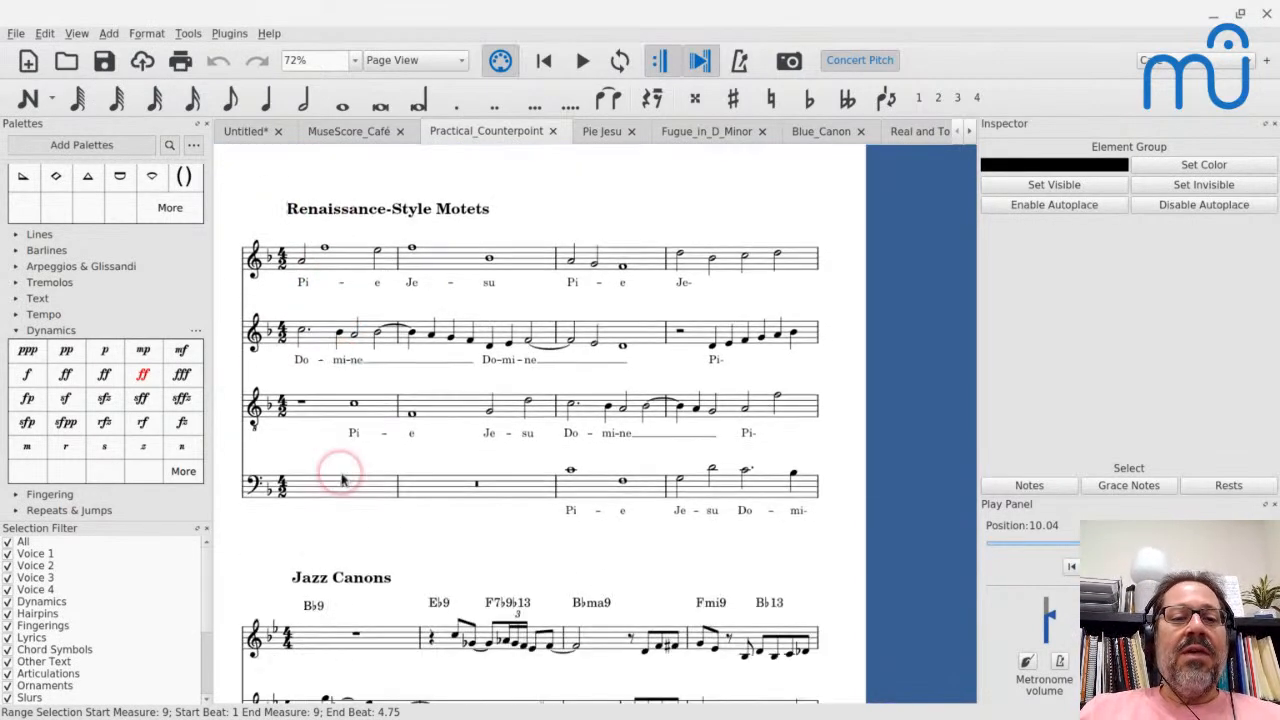
click(338, 268)
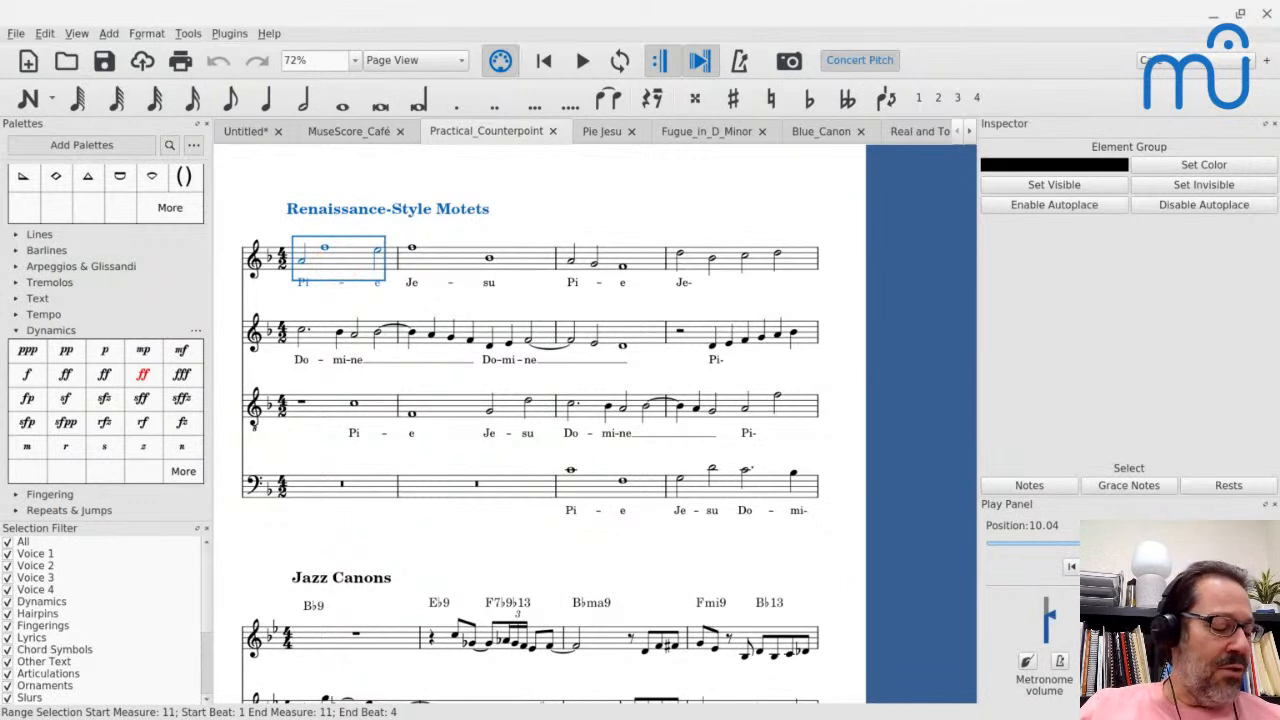
key(space)
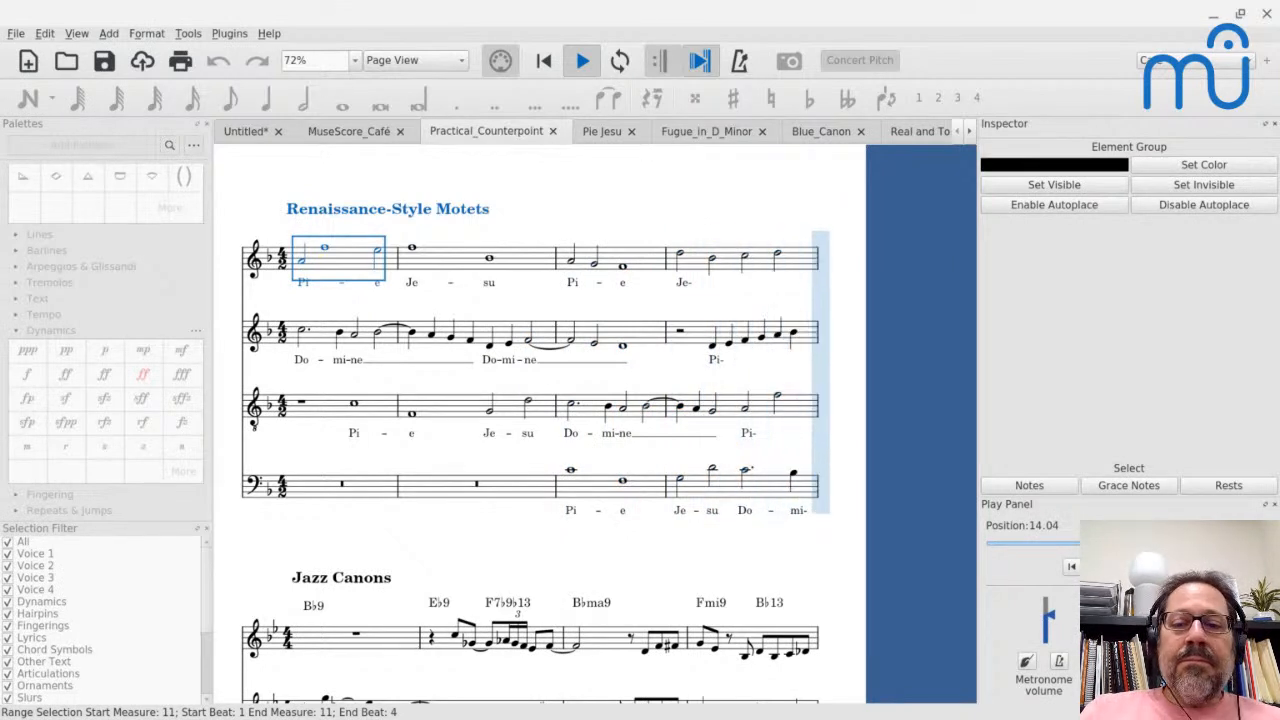
key(space)
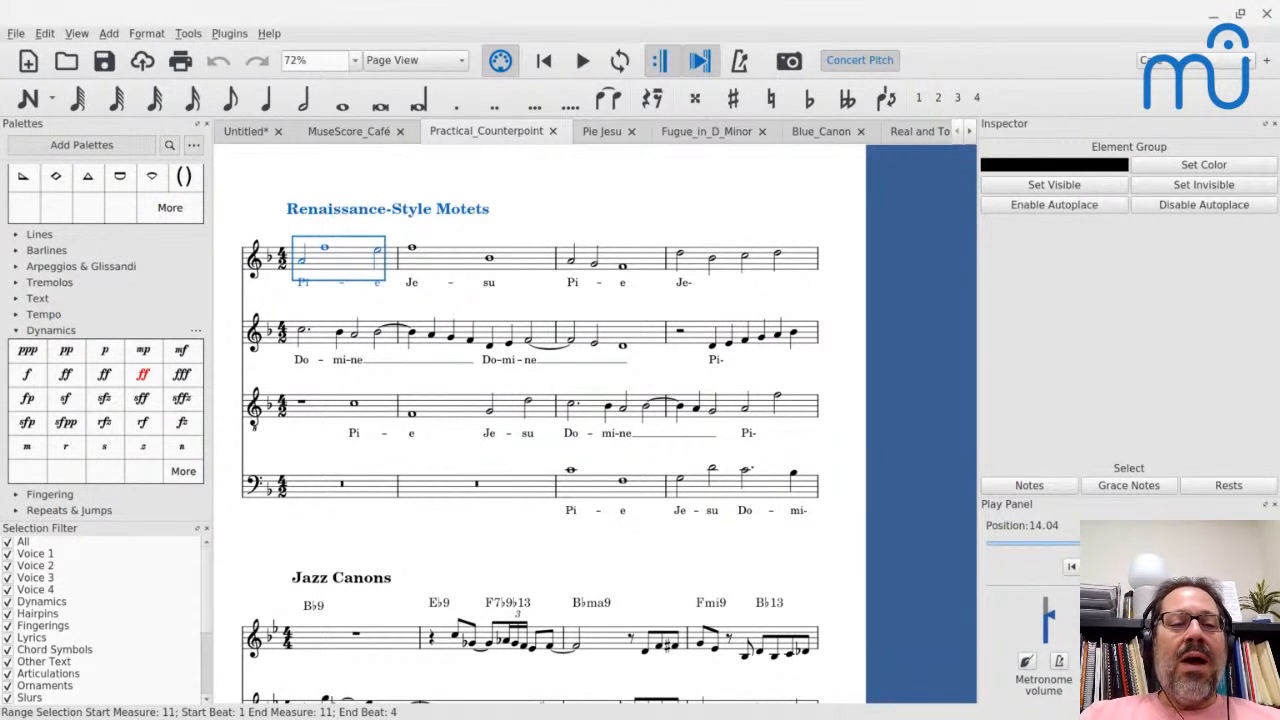
- Step through the motet's Tenor notes one by one, from the opening whole note to the first note of measure 13
click(352, 405)
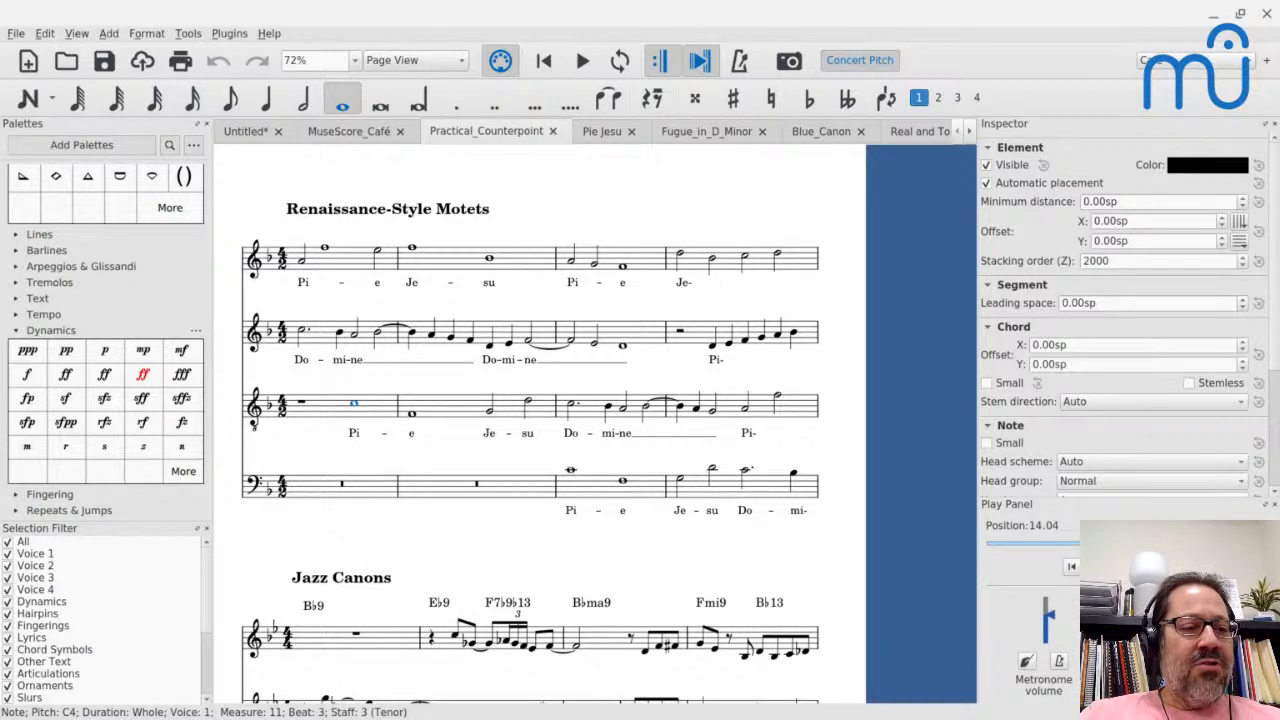
key(Right)
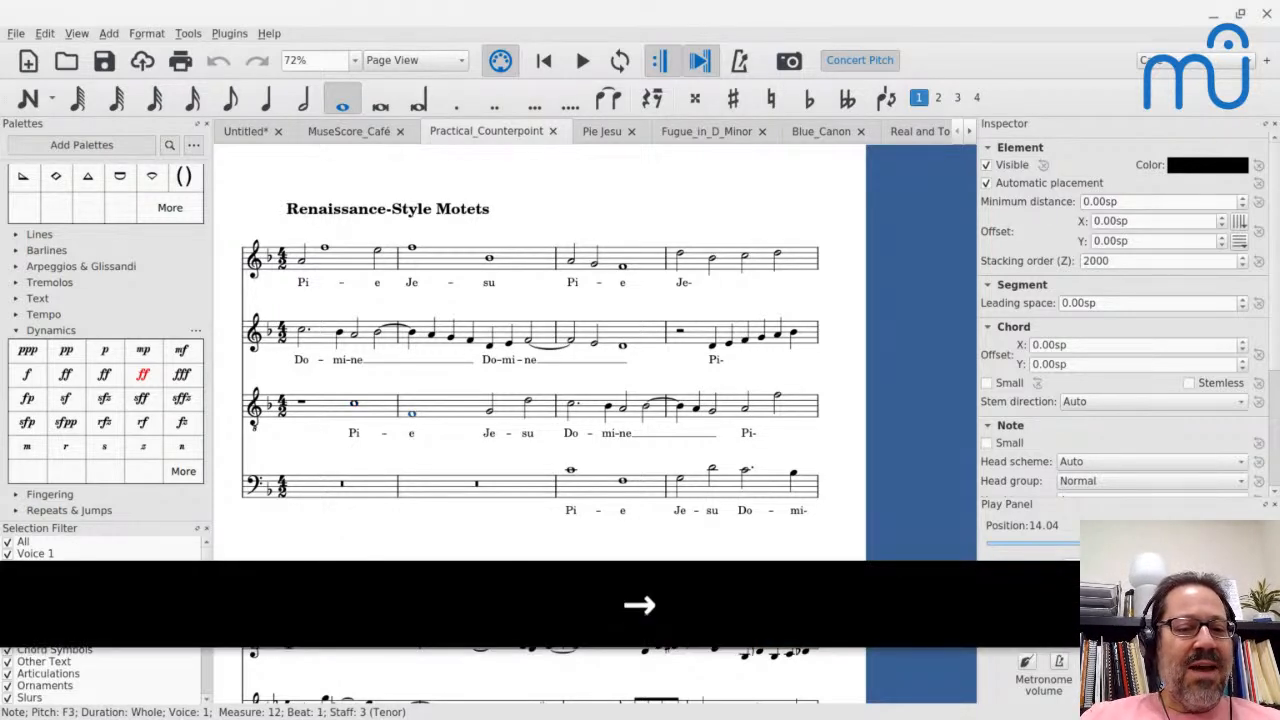
key(Right)
key(Right)
key(Right)
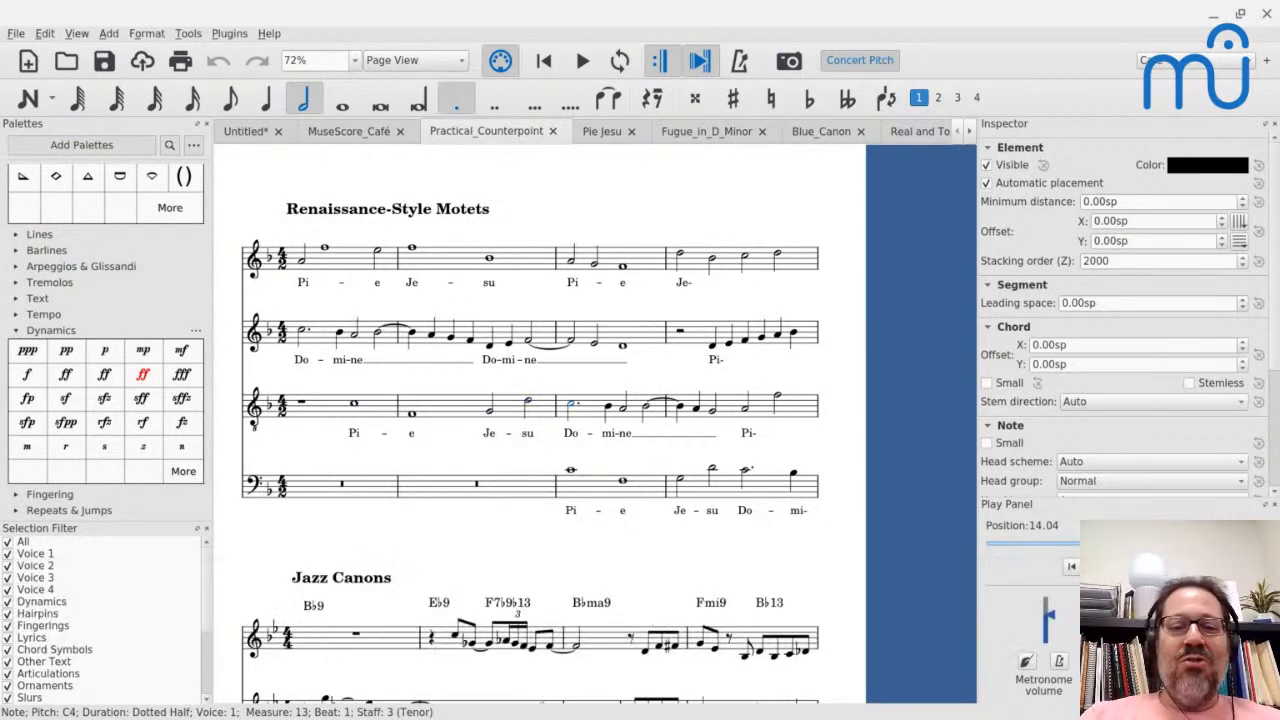
- Play the Jazz Canons excerpt from the first measure of its upper staff
scroll(358, 478, down, 3)
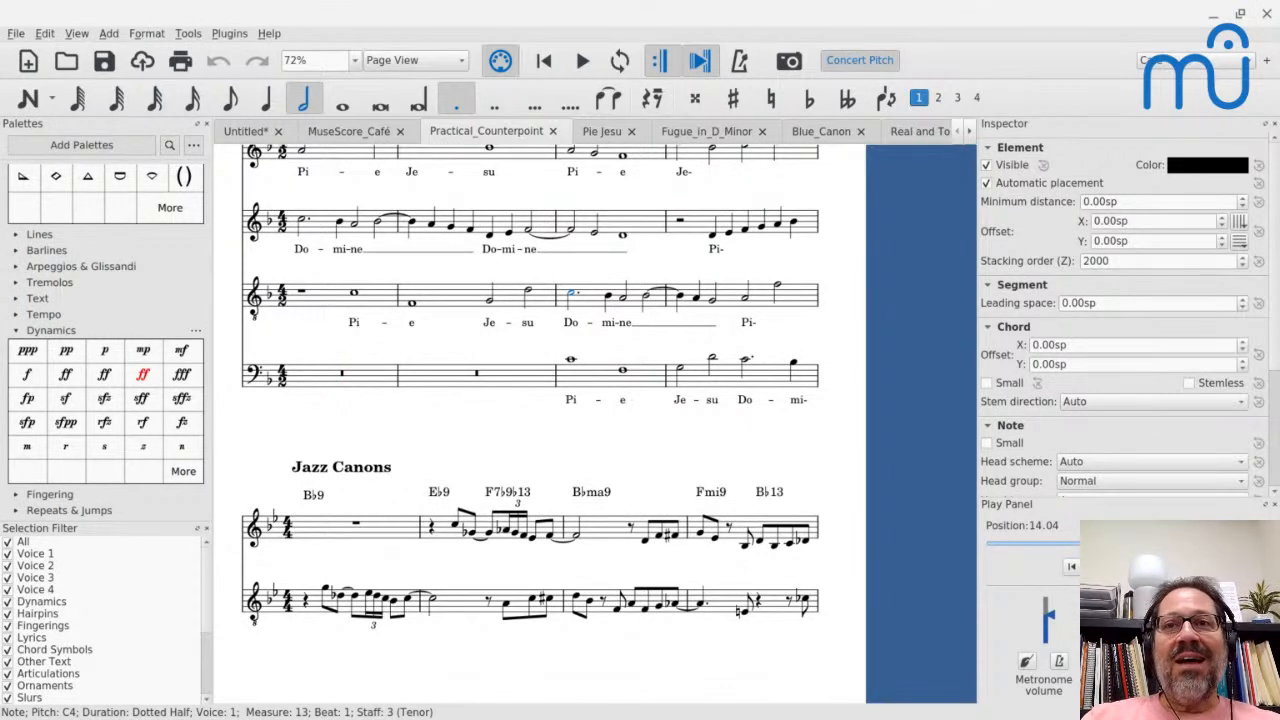
scroll(540, 424, up, 5)
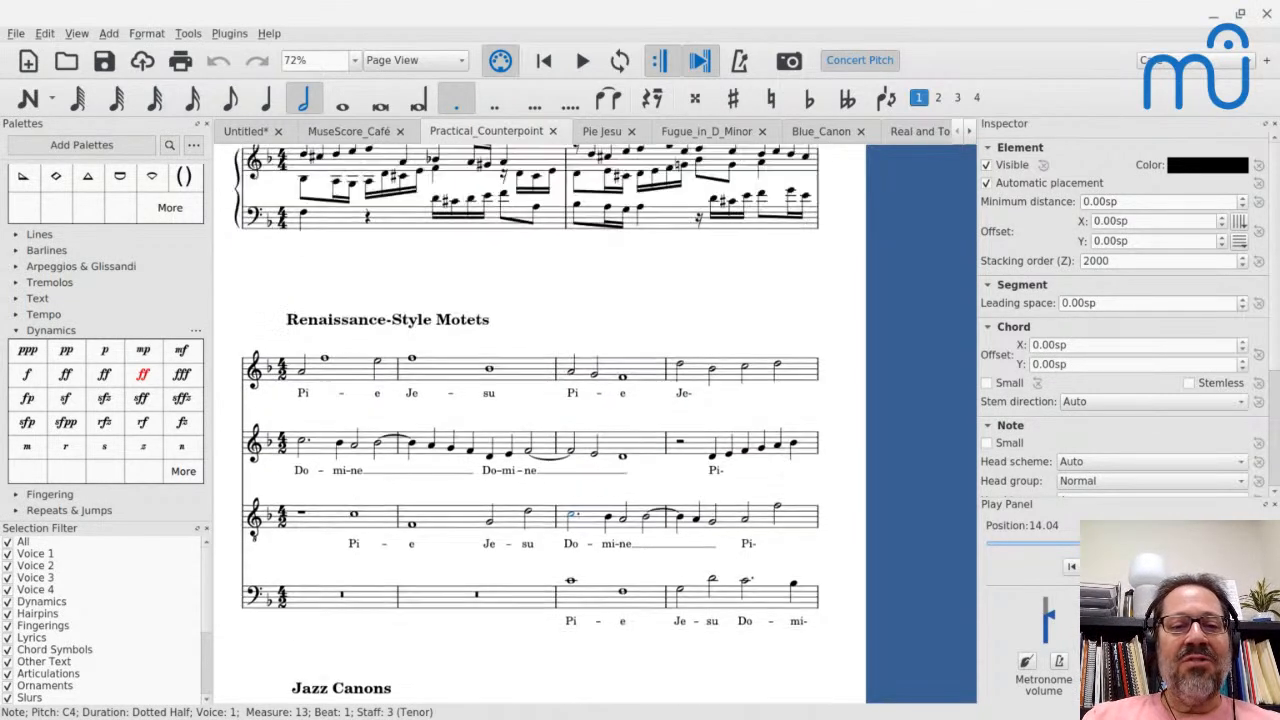
scroll(540, 424, down, 6)
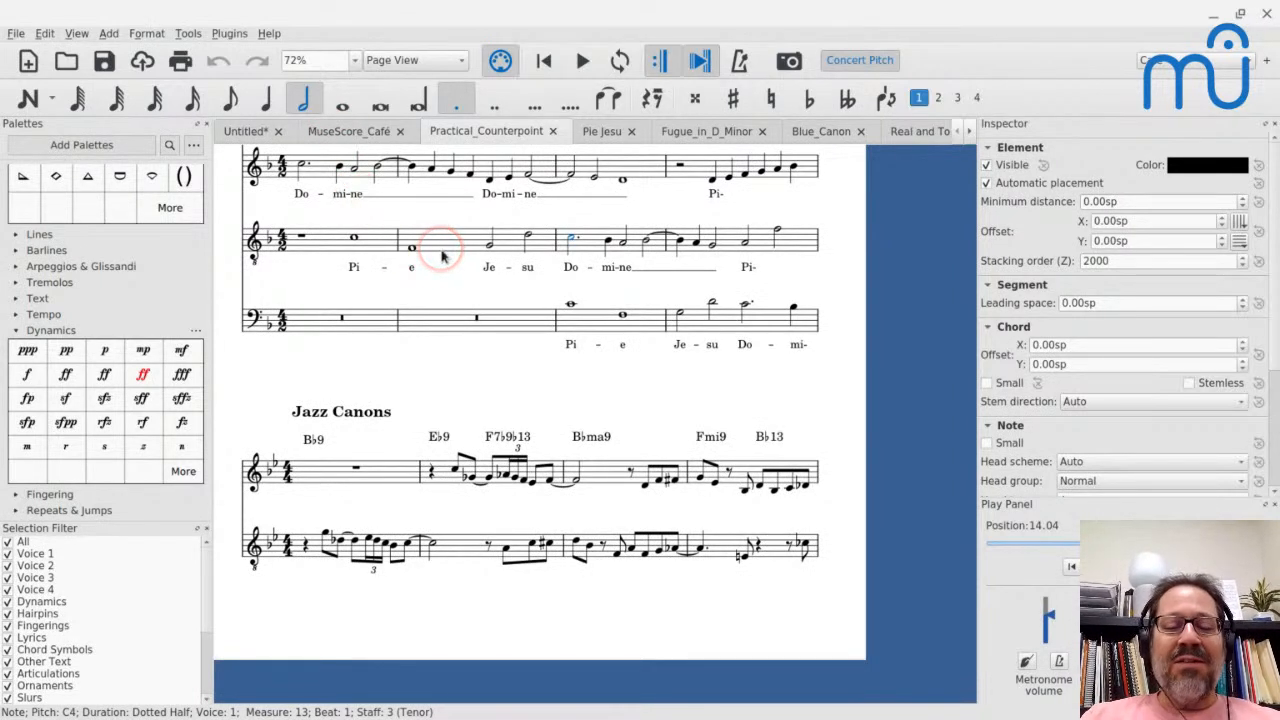
click(330, 472)
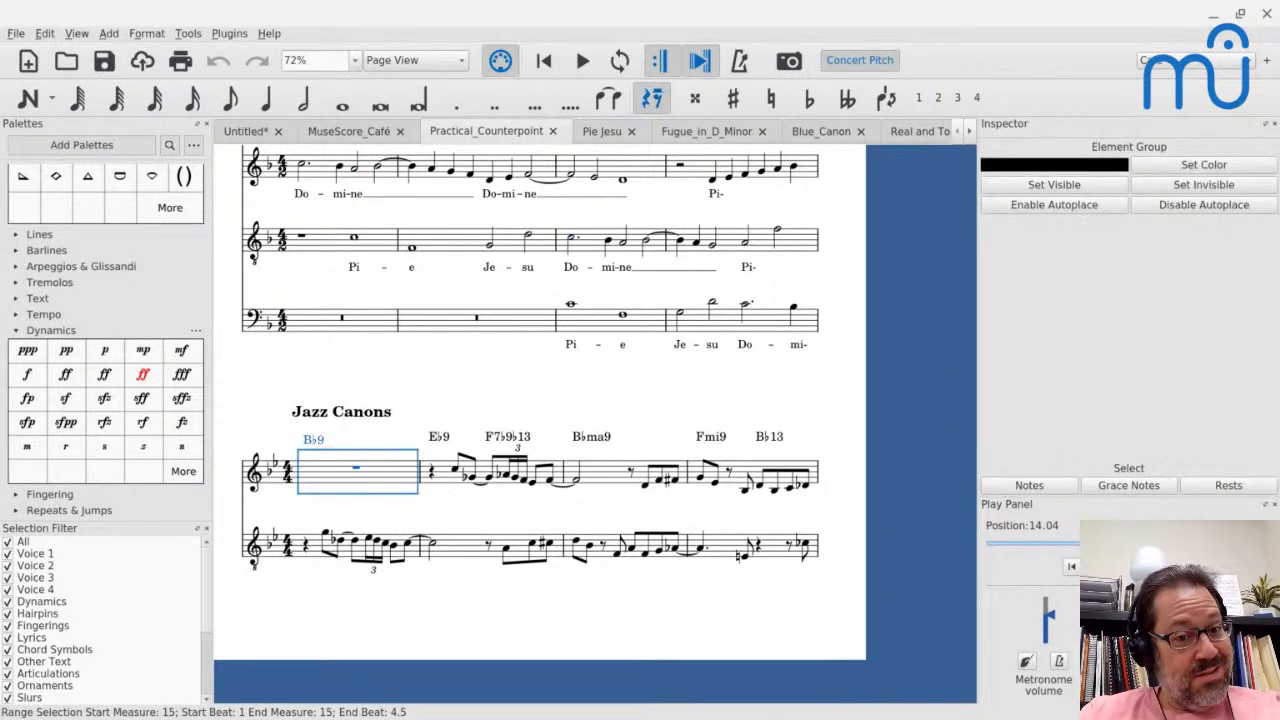
key(space)
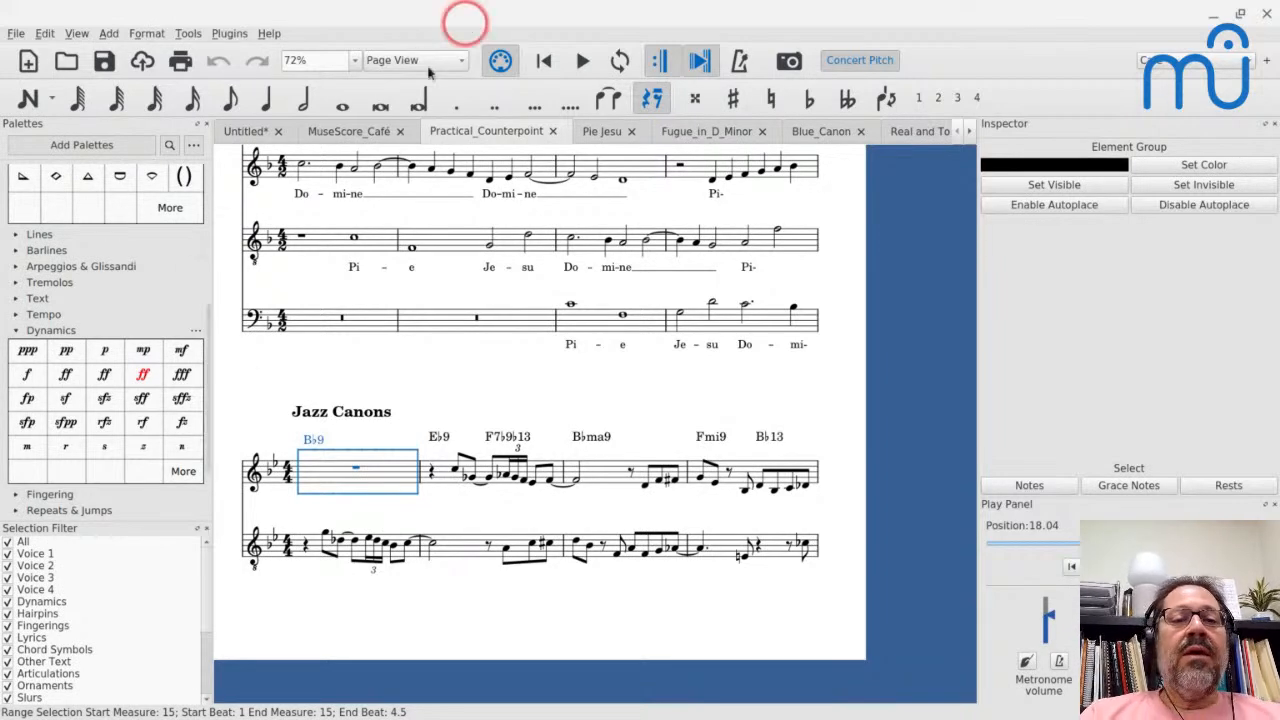
- Switch to the MuseScore_Café score and play the theme music from the Trumpet's first measure
click(331, 141)
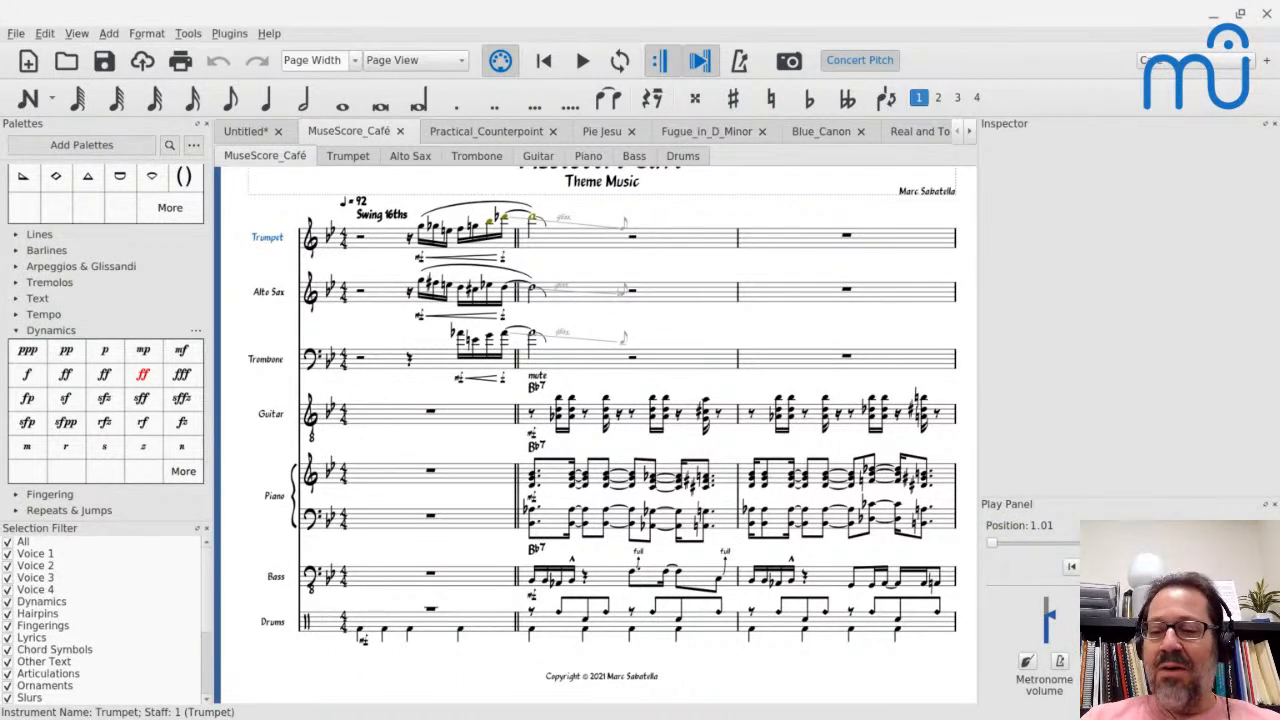
key(ctrl+Left)
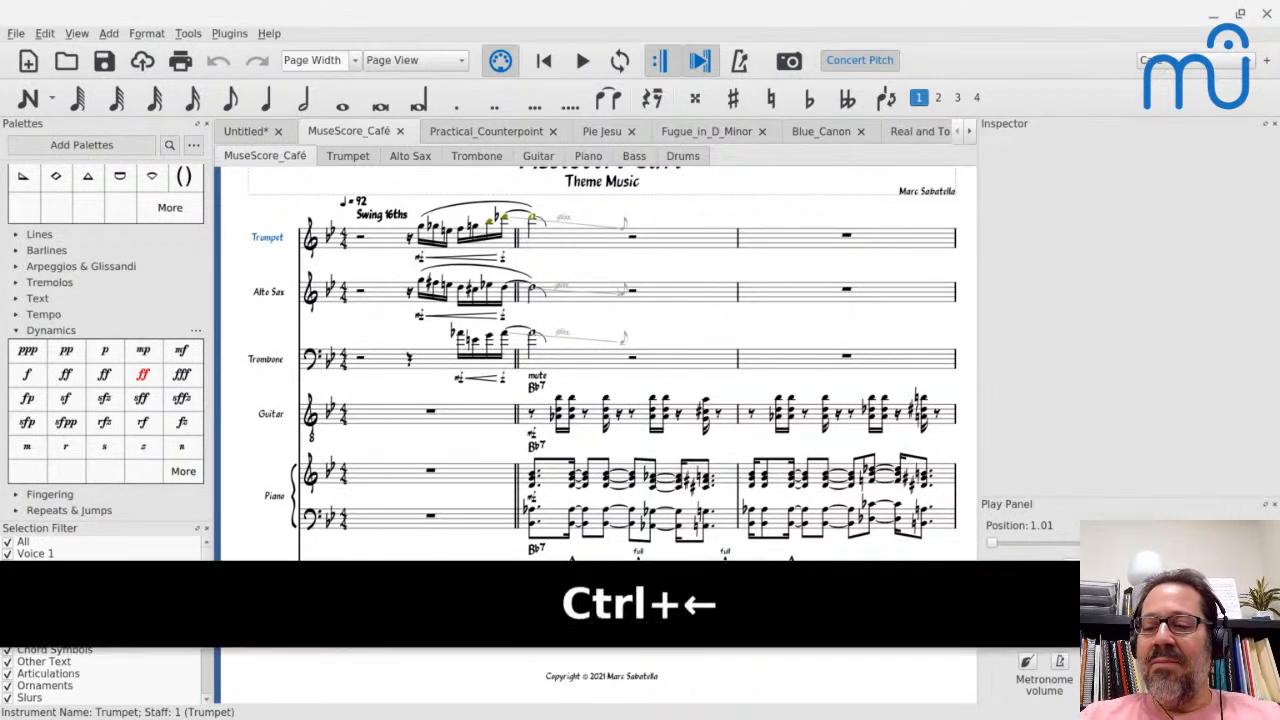
key(Left)
key(shift+Left)
key(shift+Left)
key(shift+Left)
key(shift+Left)
key(shift+Left)
key(shift+Left)
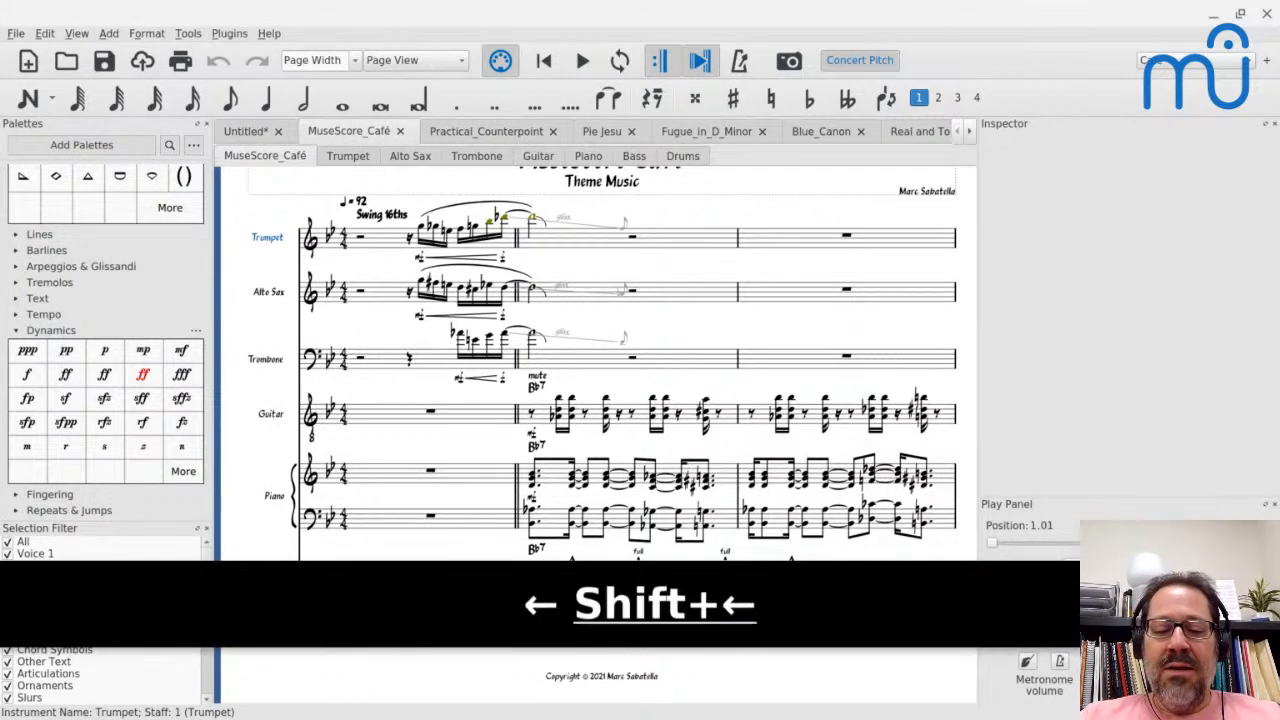
key(Return)
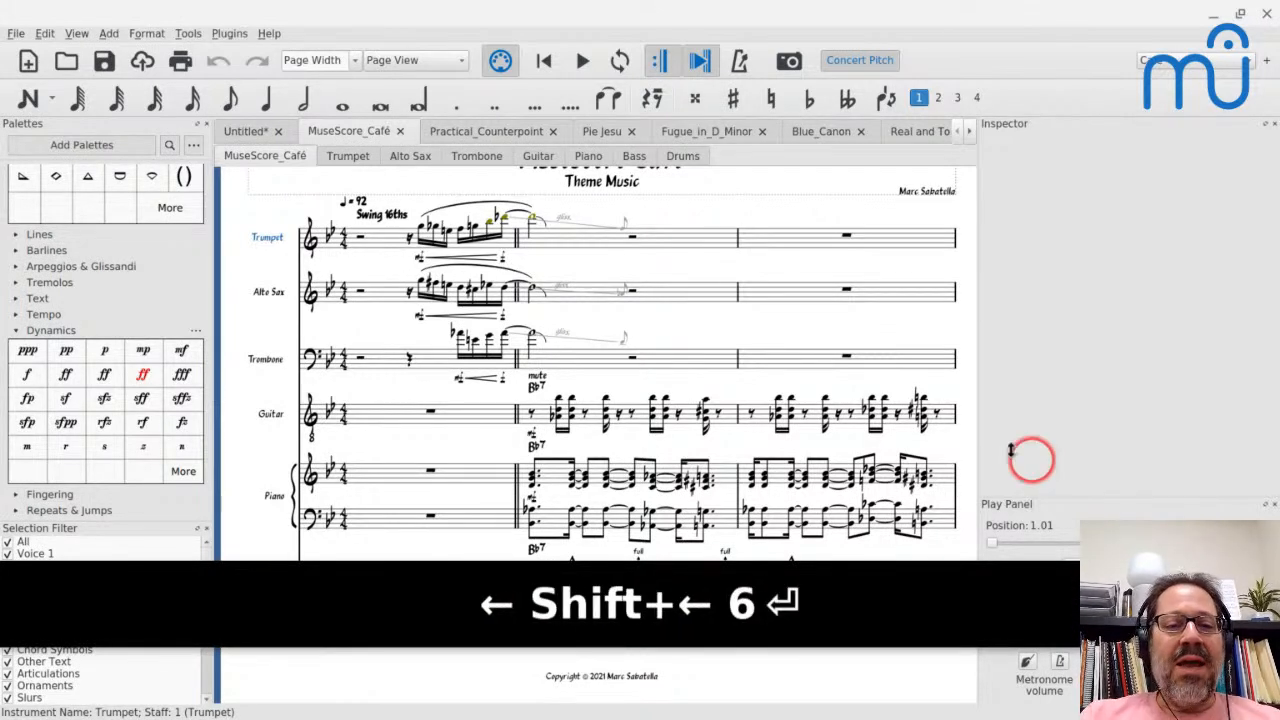
click(369, 240)
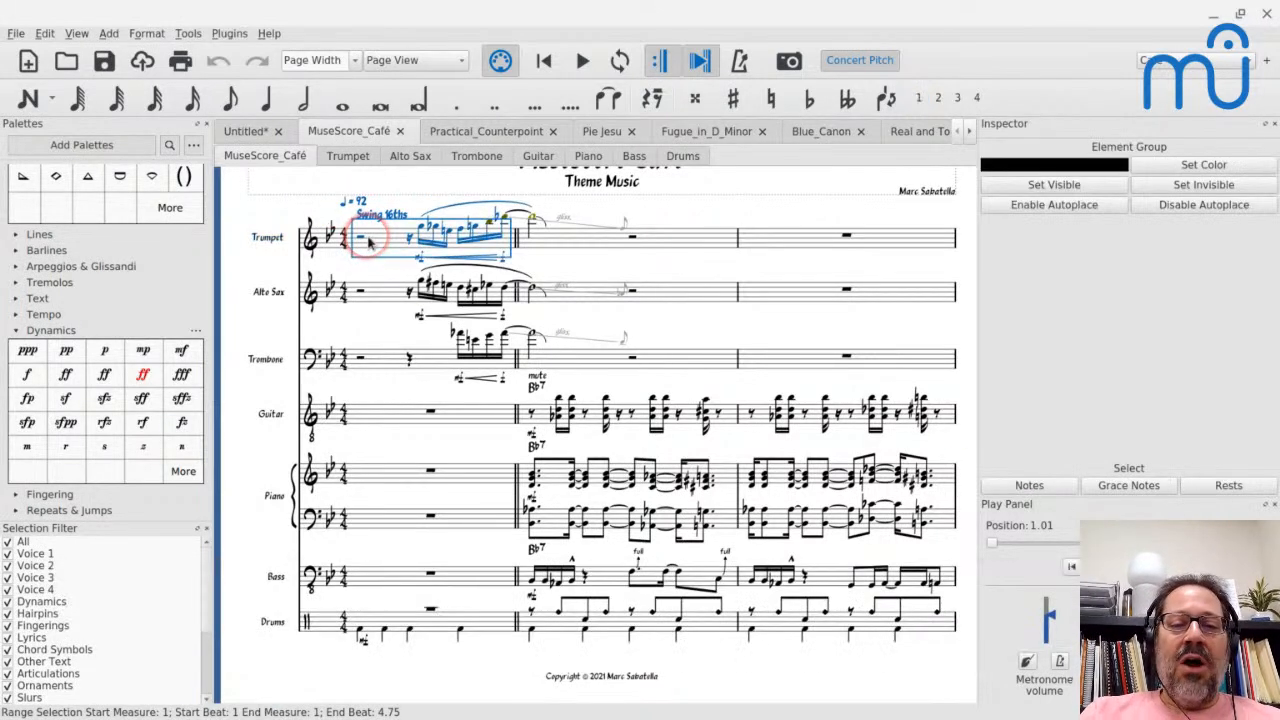
key(space)
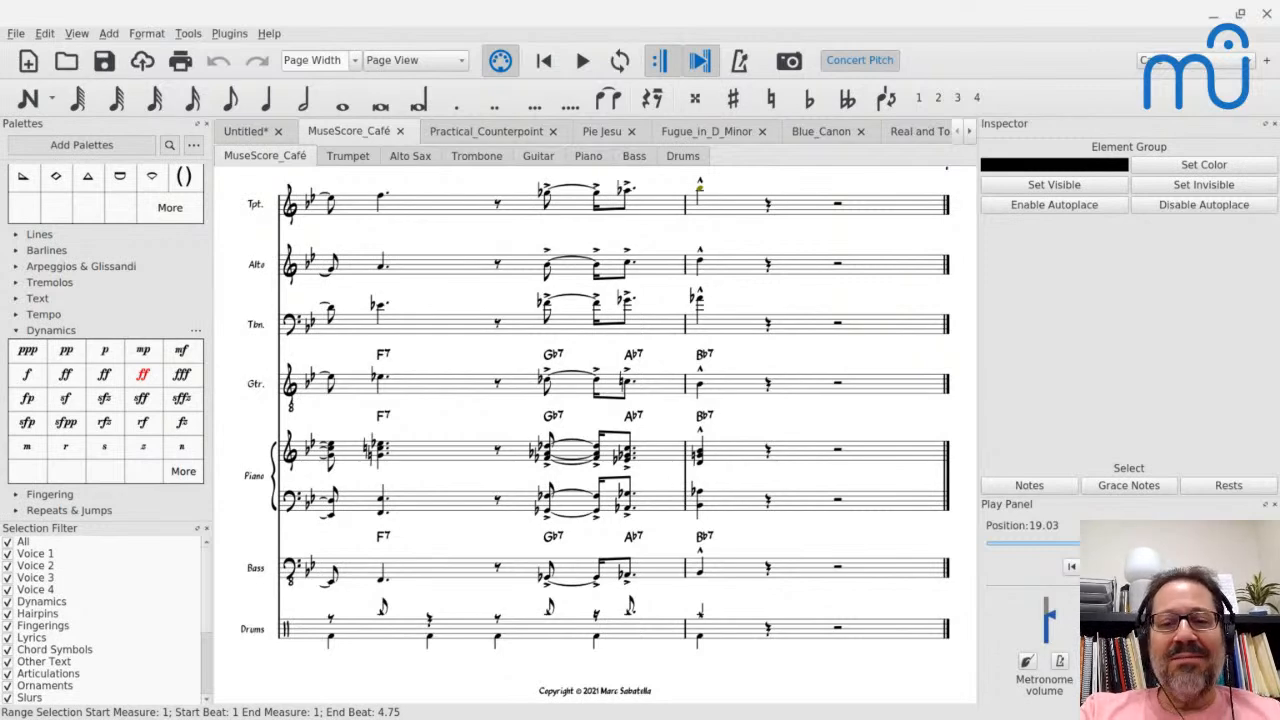
- Switch to the YouTube Studio live streaming page and end the MuseScore Café stream
key(alt+Tab)
key(alt+Tab)
key(alt+Tab)
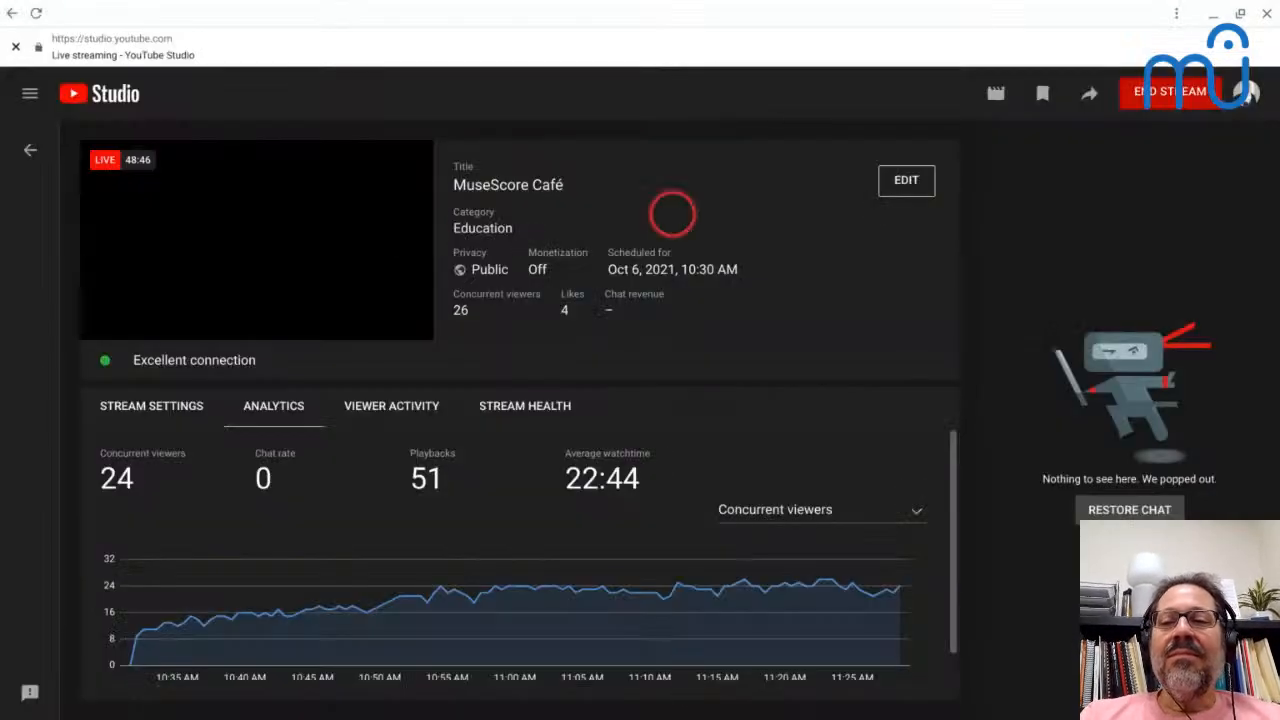
click(1190, 106)
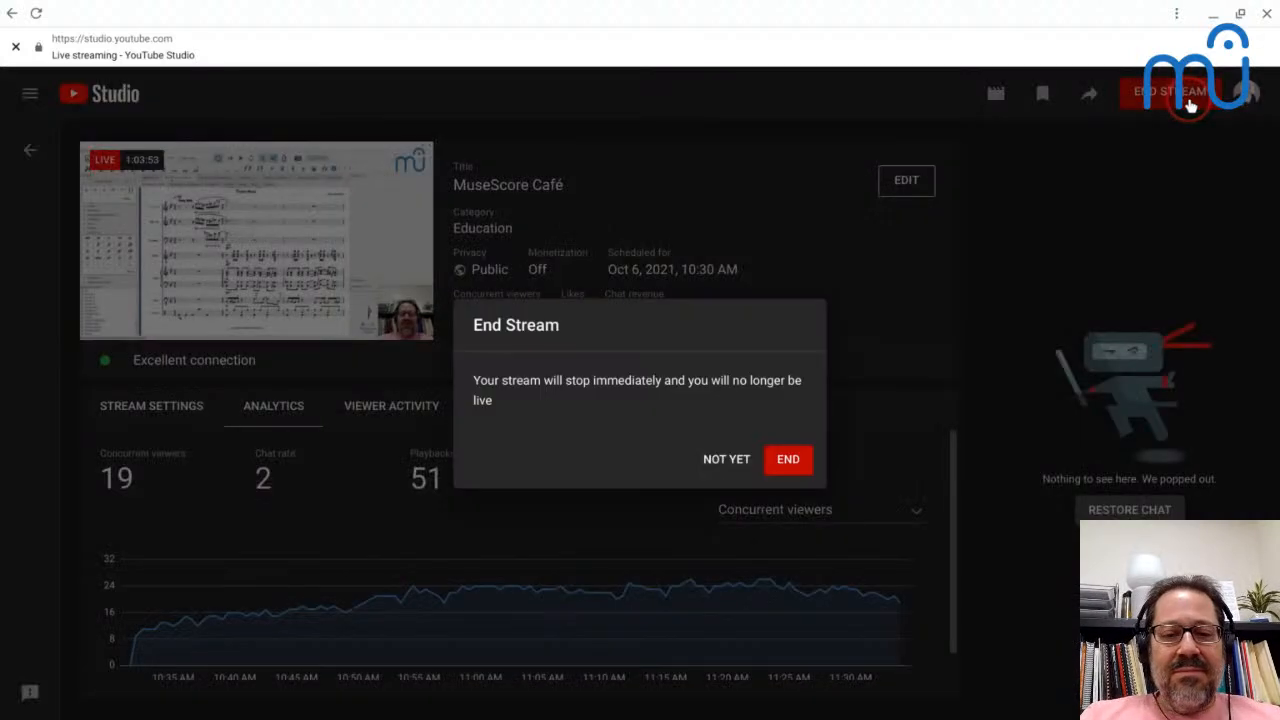